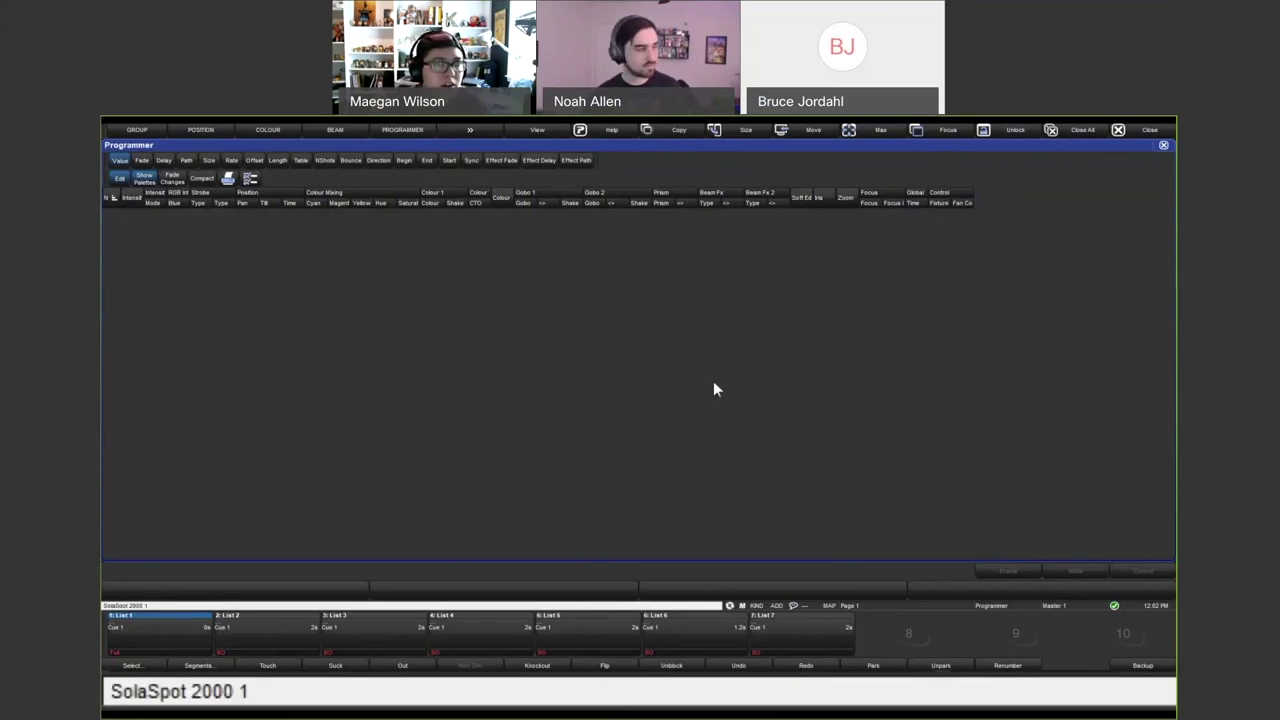
Set SolaSpot 2000 fixtures 1 through 9 to full intensity in the programmer.
text(>9)
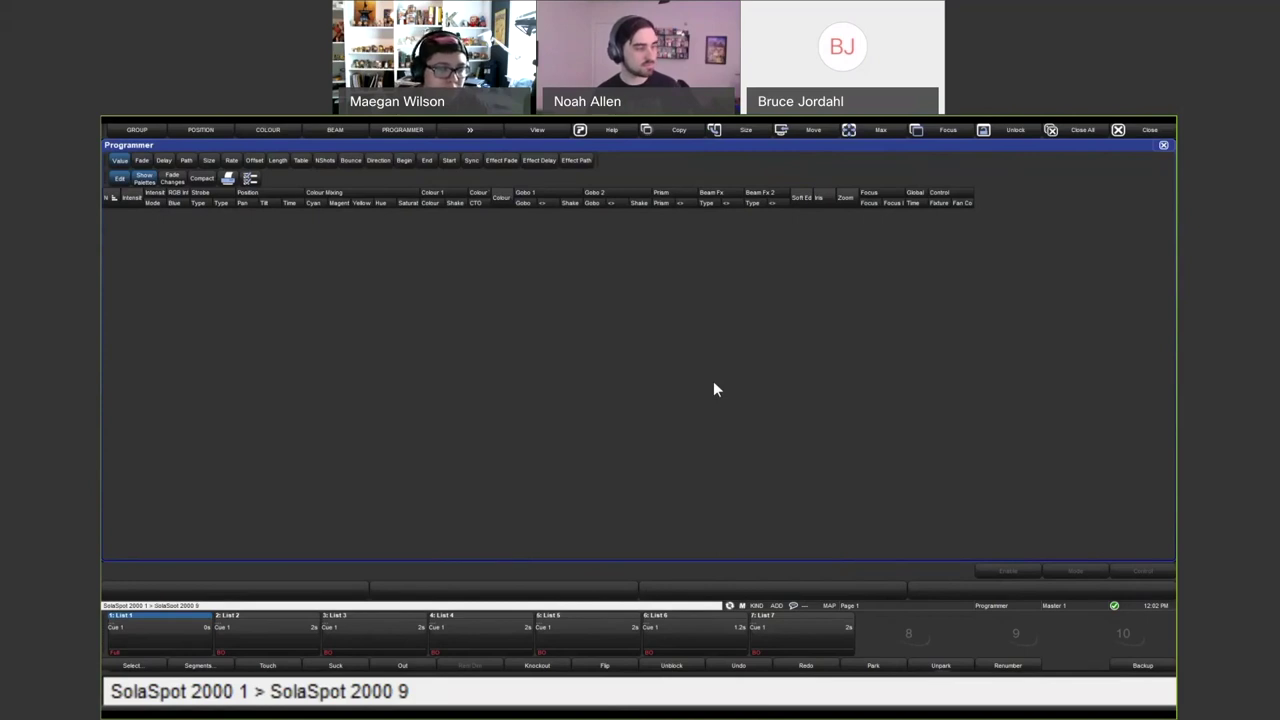
text(f)
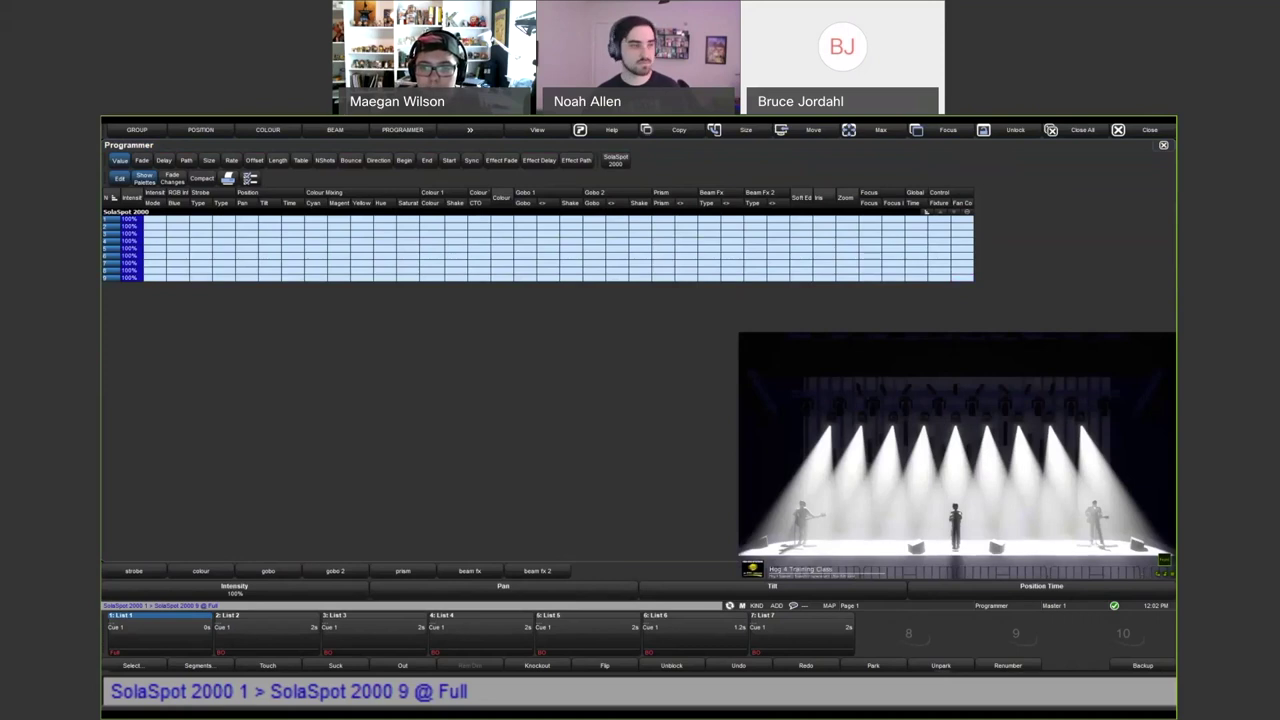
click(135, 299)
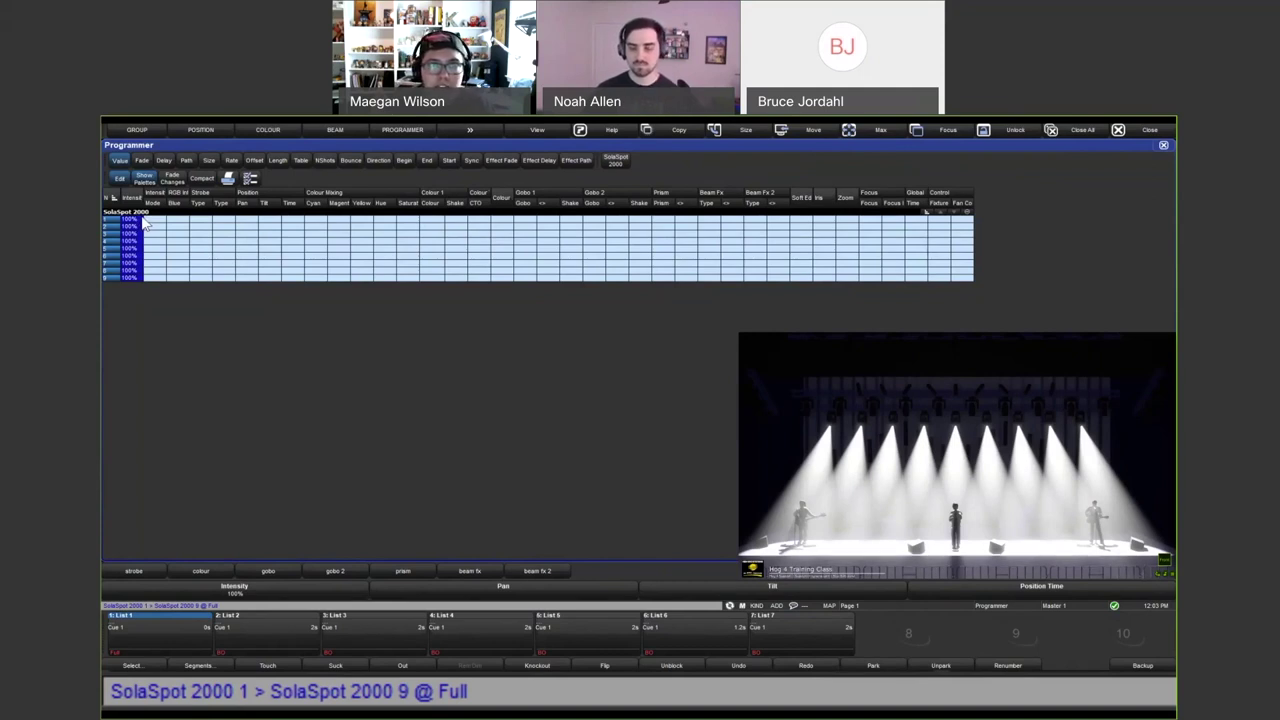
Bring the position parameters of SolaSpot 2000 fixtures 1 through 9 into the programmer, and undo the addition.
key(alt+p)
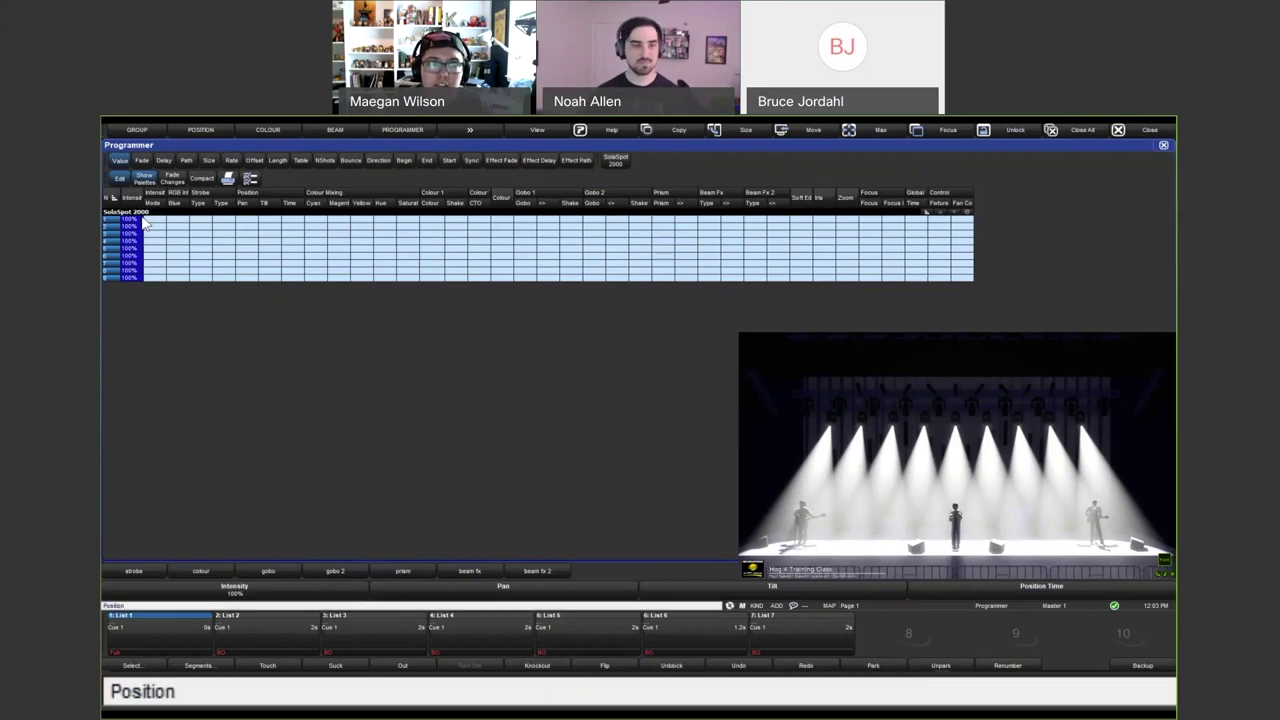
key(Return)
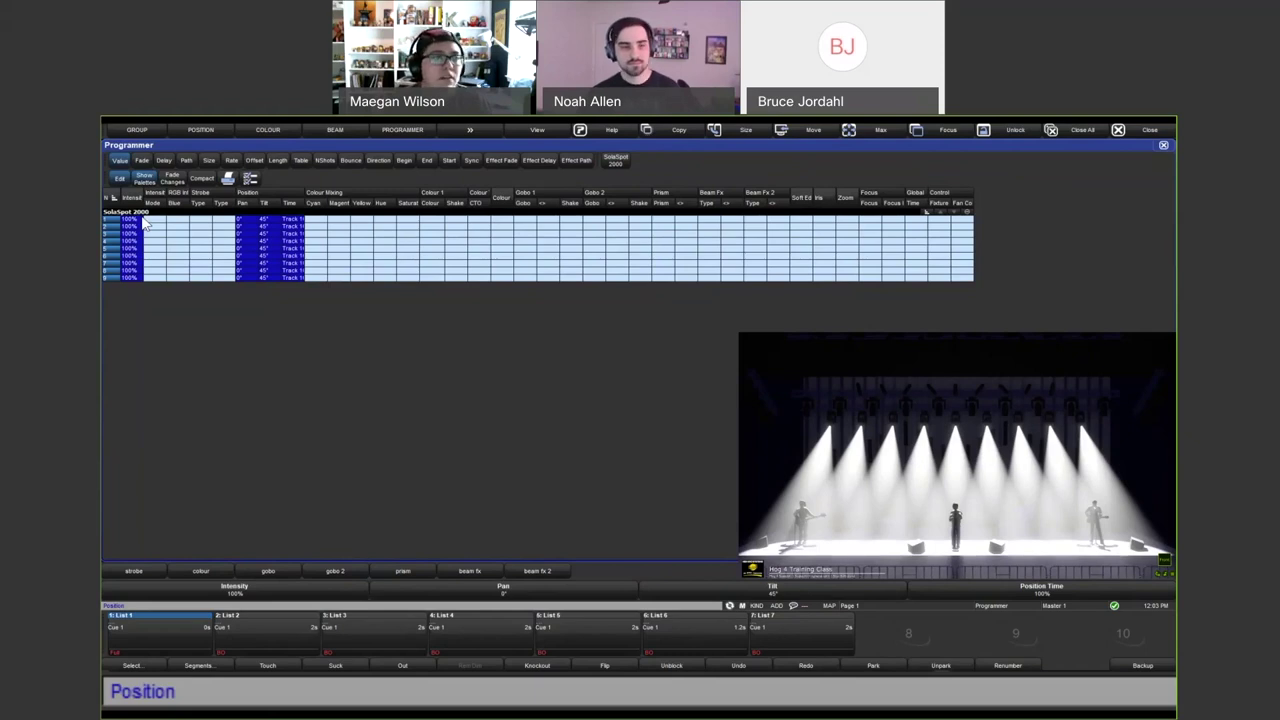
key(ctrl+z)
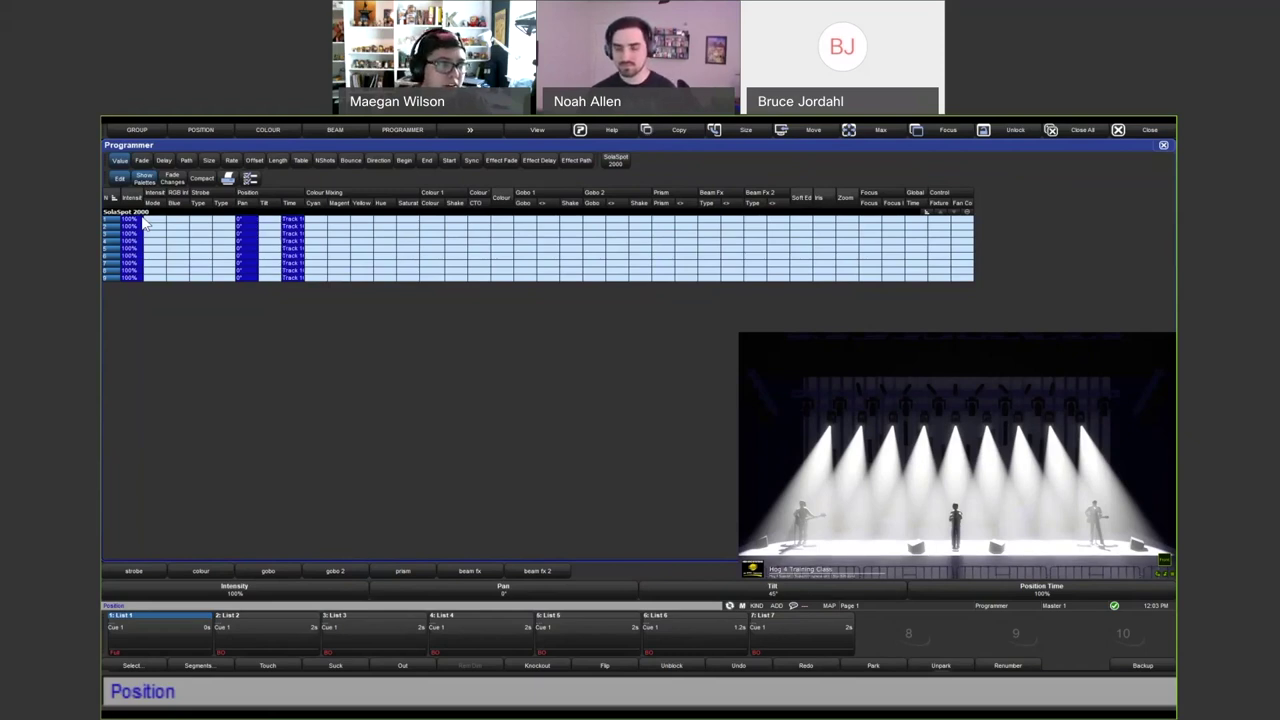
key(ctrl+z)
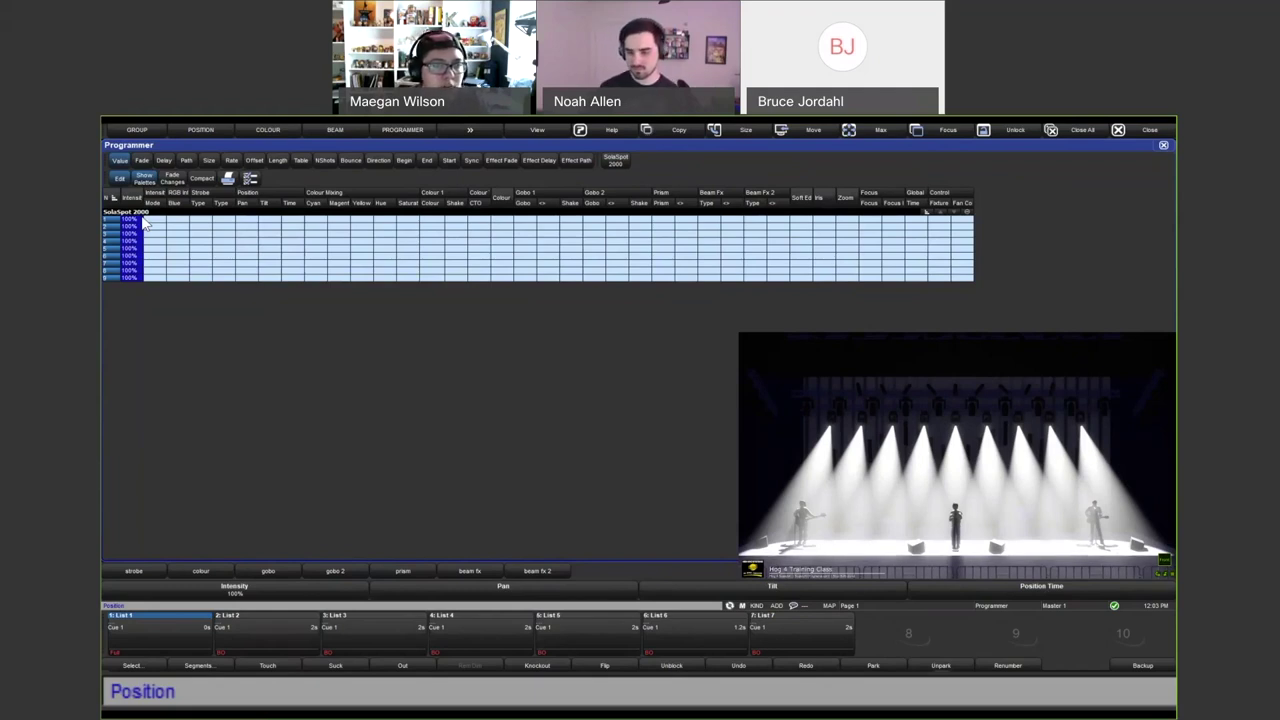
Deselect the spots, select SolaWash 2000 fixtures 101 through 118 and set them to full intensity.
key(Escape)
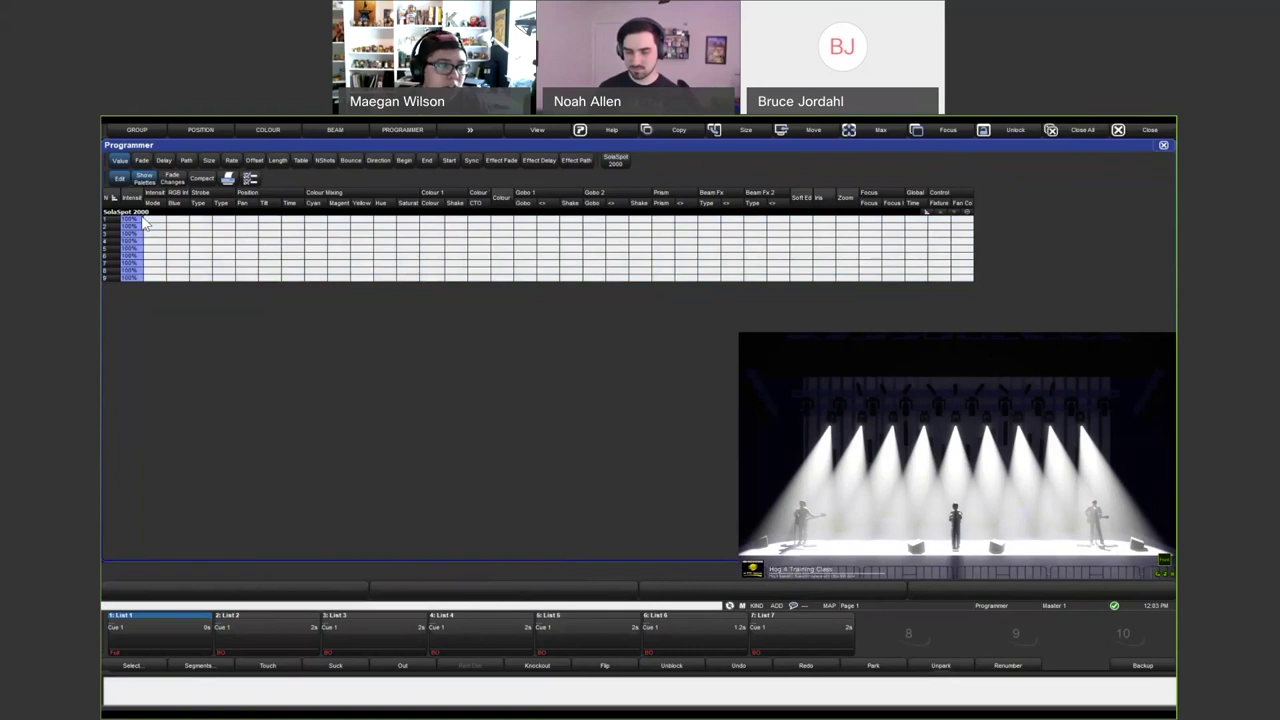
text(SolaSpot 2000 1)
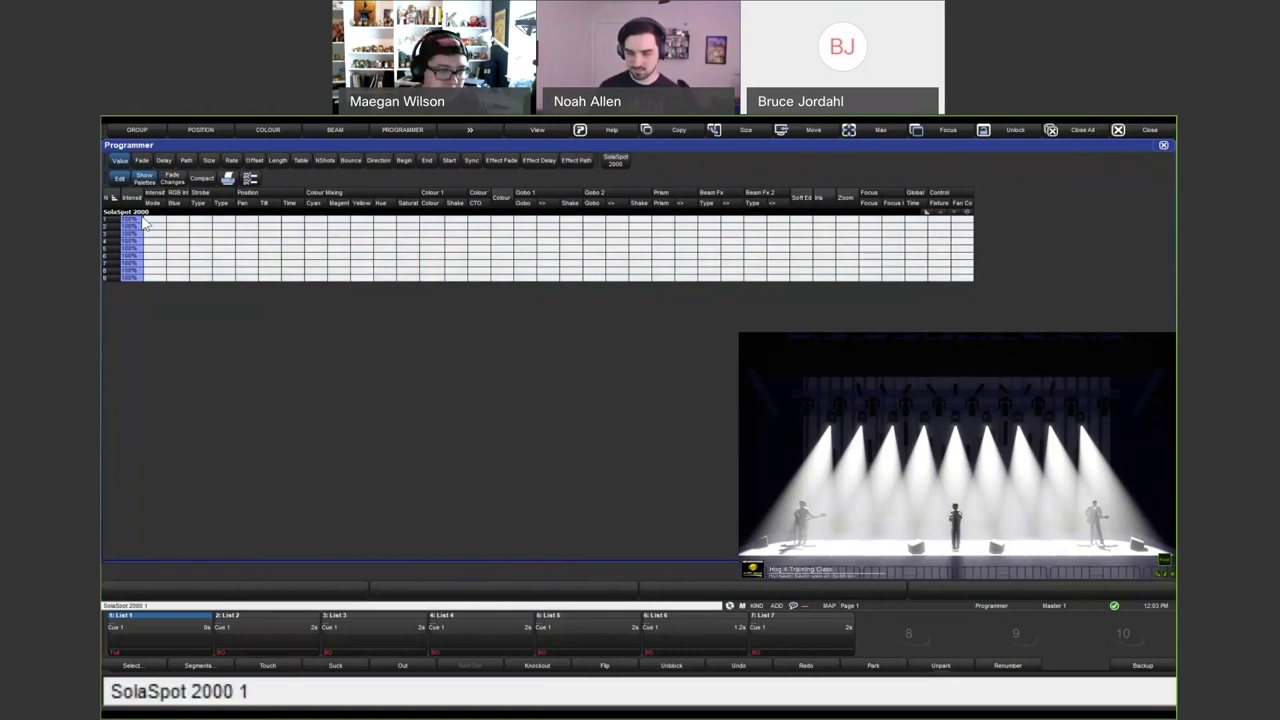
text(01>118)
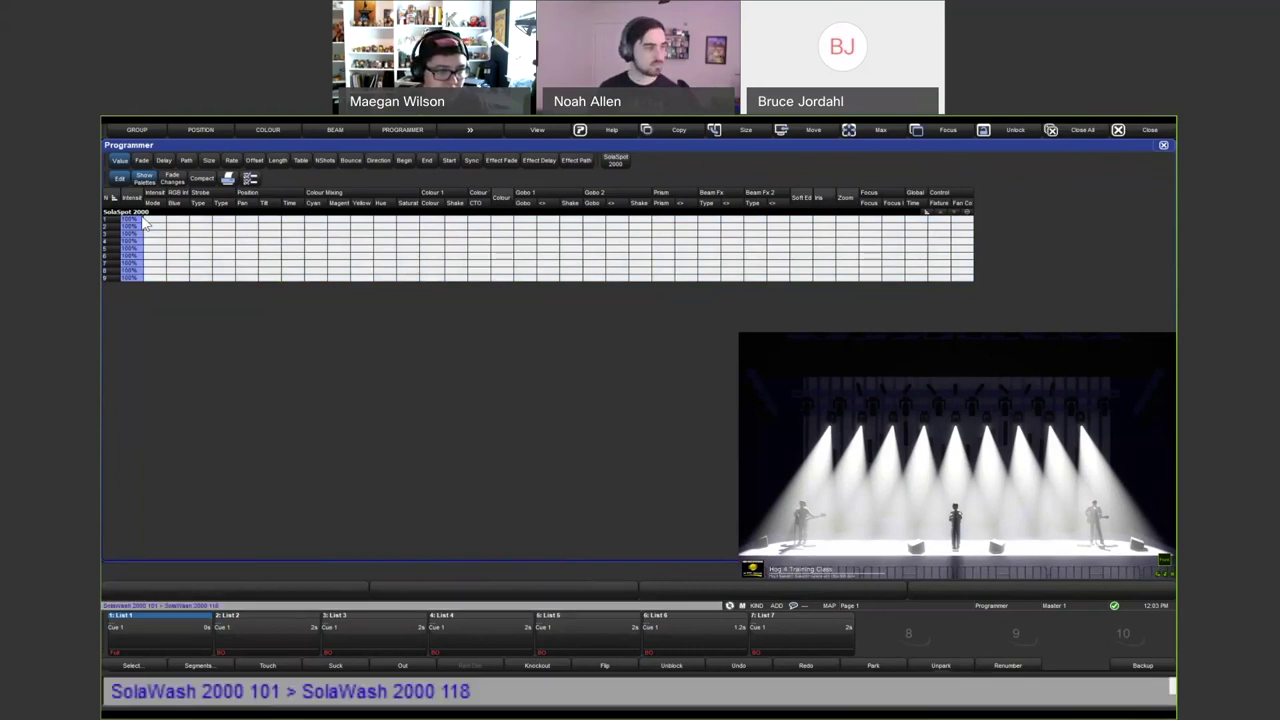
key(Return)
text(@ Full)
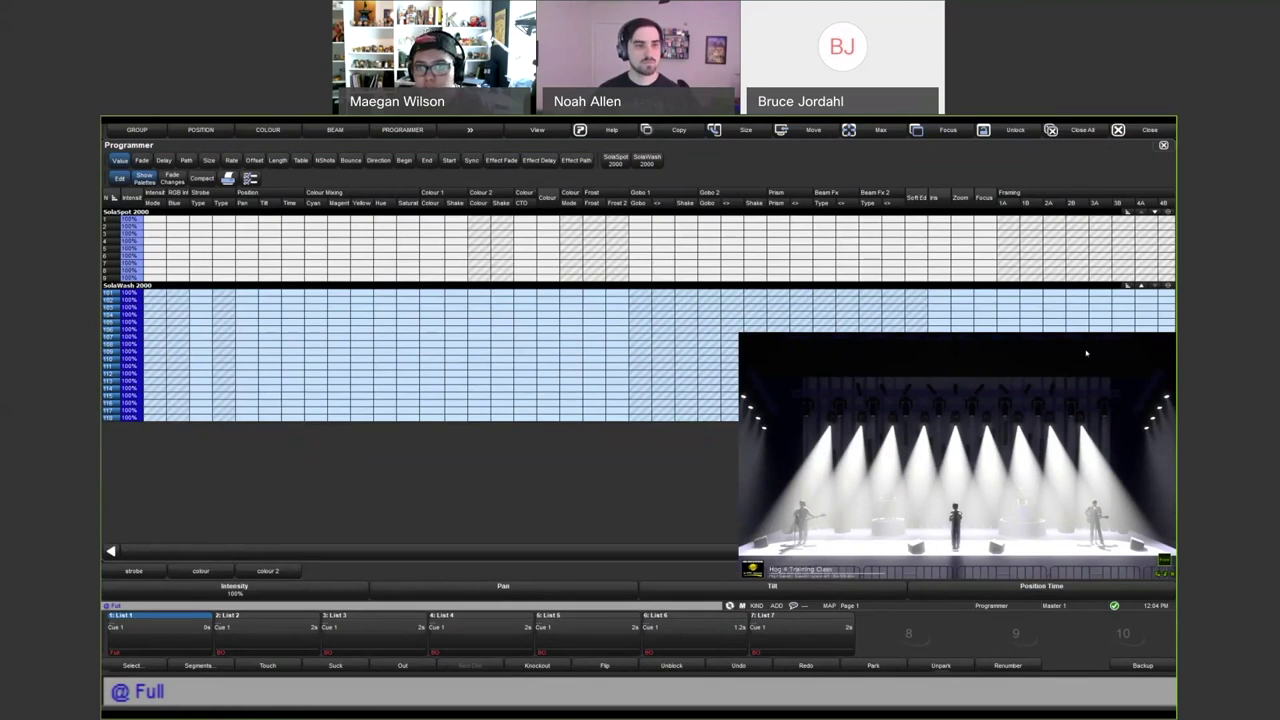
Select the intensity cells of SolaWash 2000 fixtures 101 through 118 in the programmer.
click(278, 453)
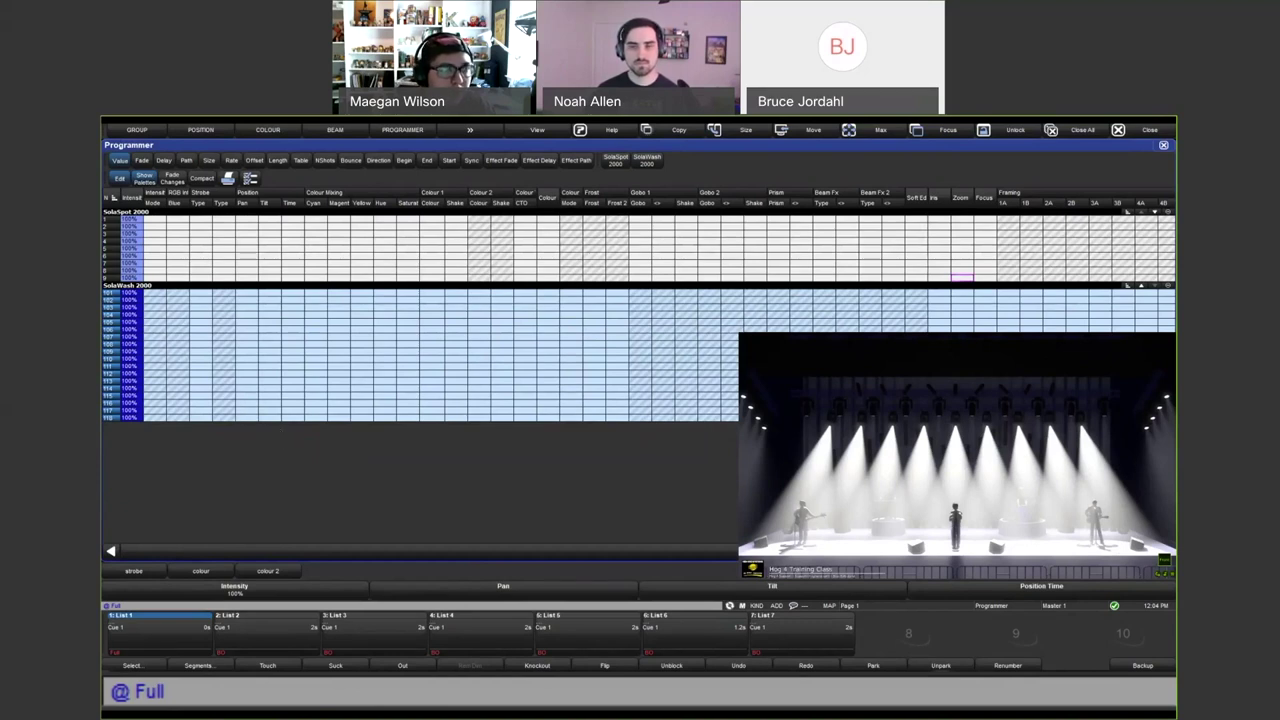
drag(130, 389, 148, 426)
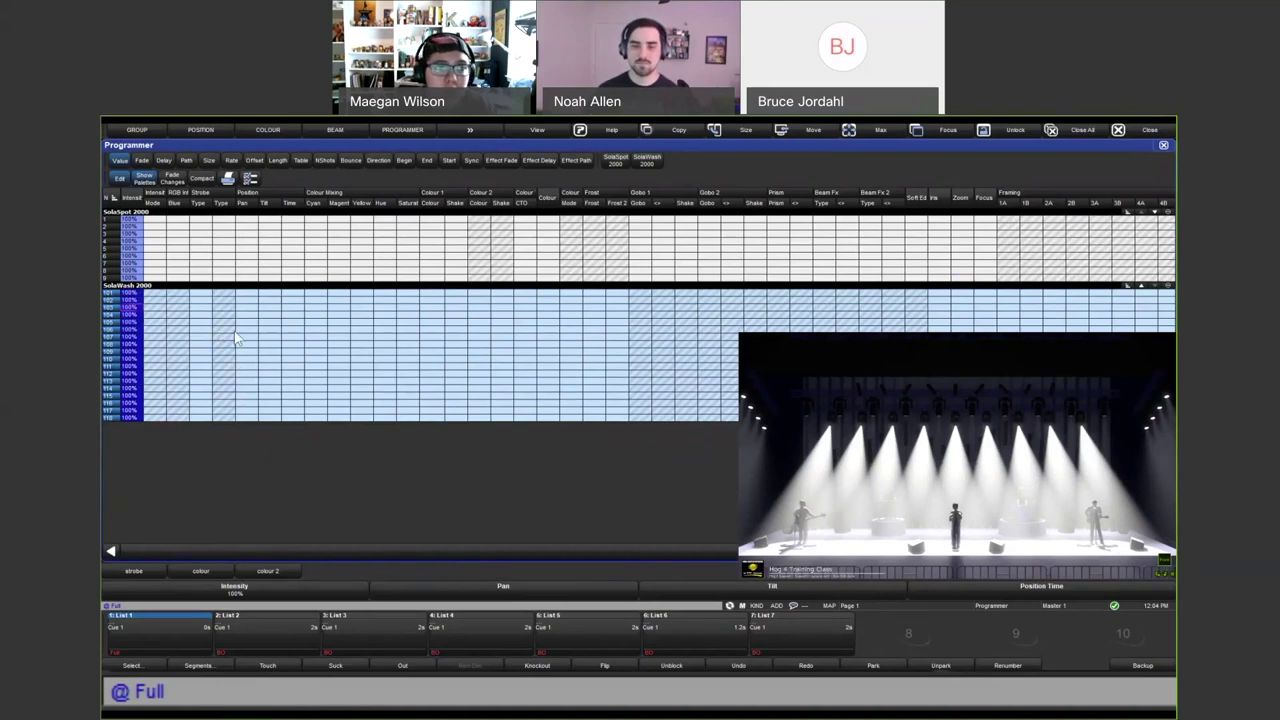
click(136, 417)
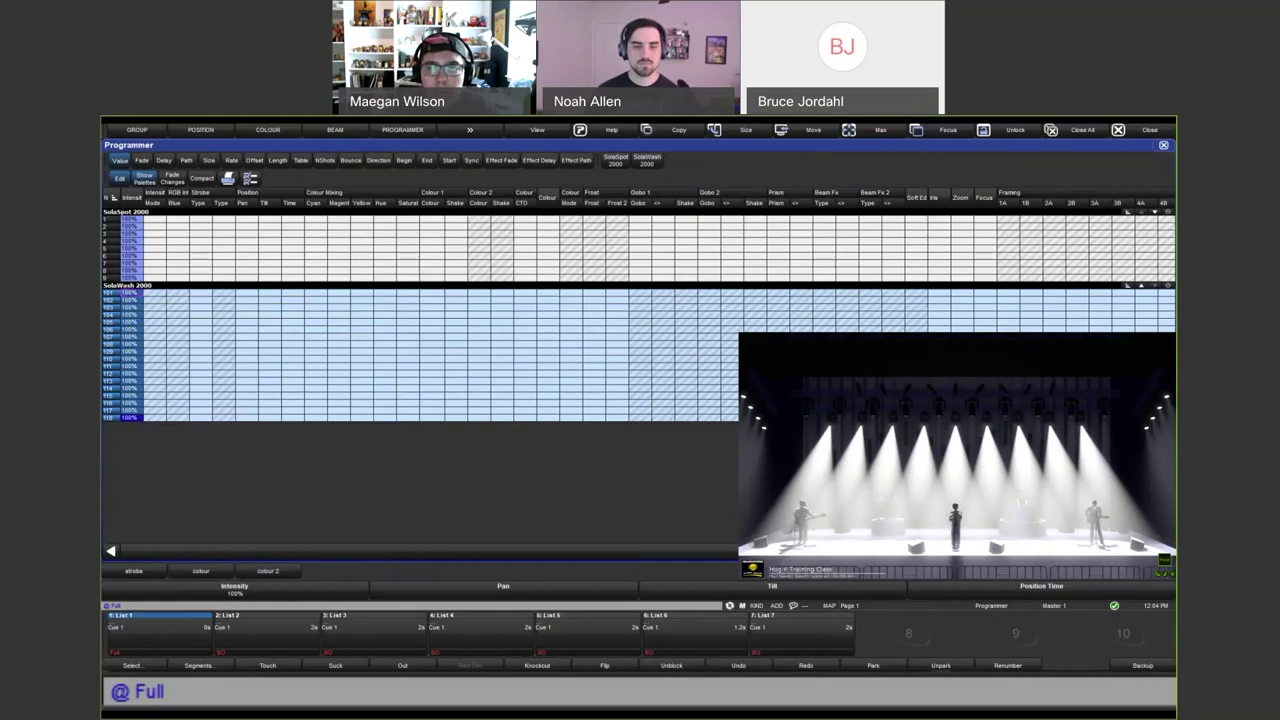
drag(136, 417, 136, 297)
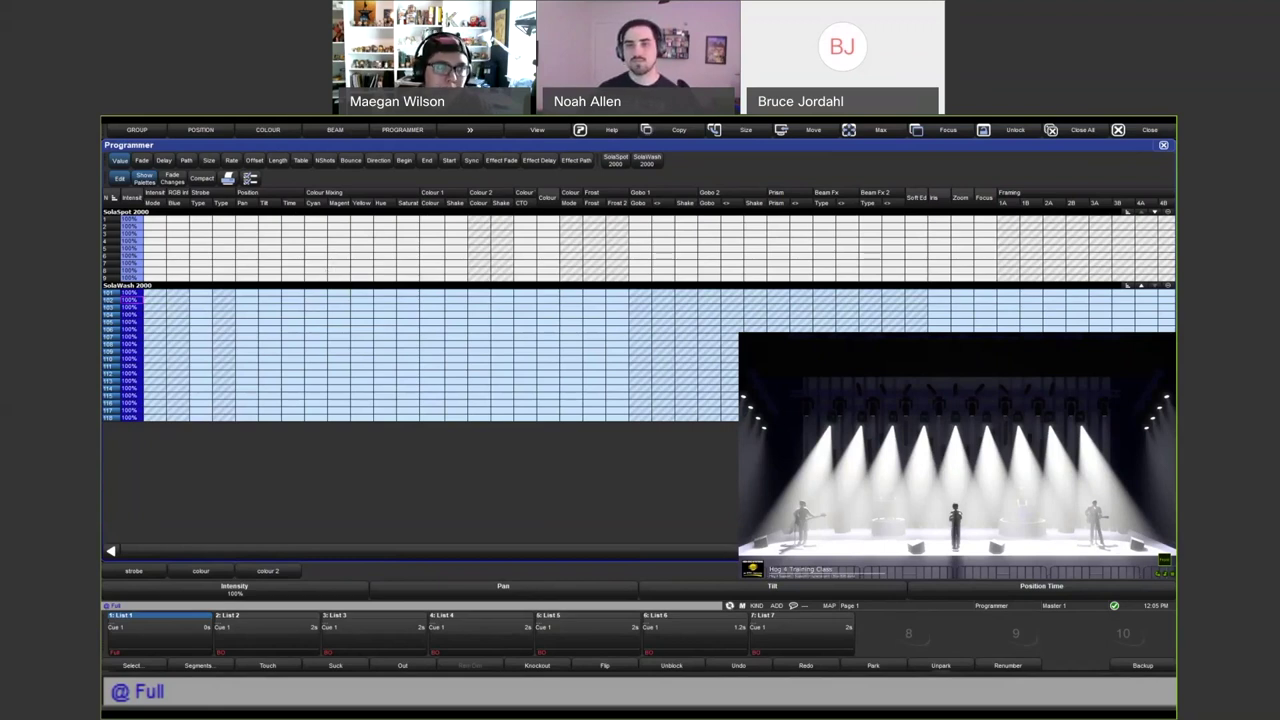
Look through the fade and delay views of the programmer's fixtures.
click(142, 162)
click(165, 161)
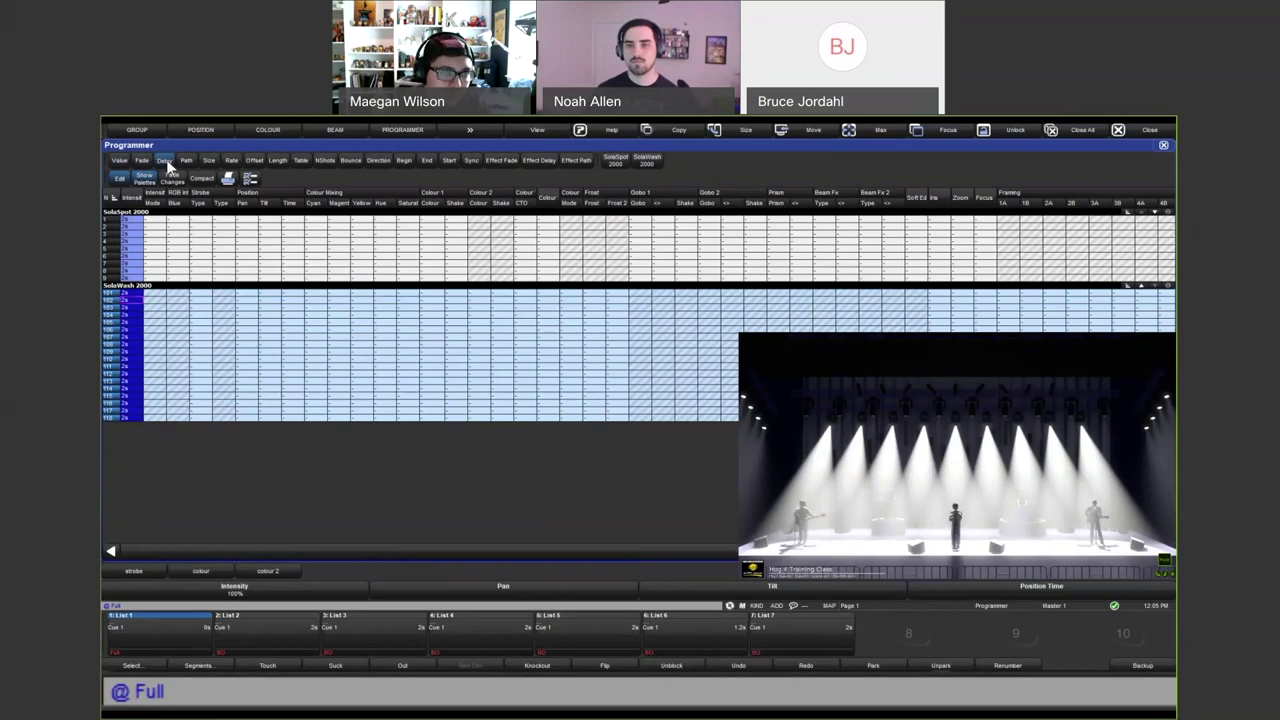
click(256, 162)
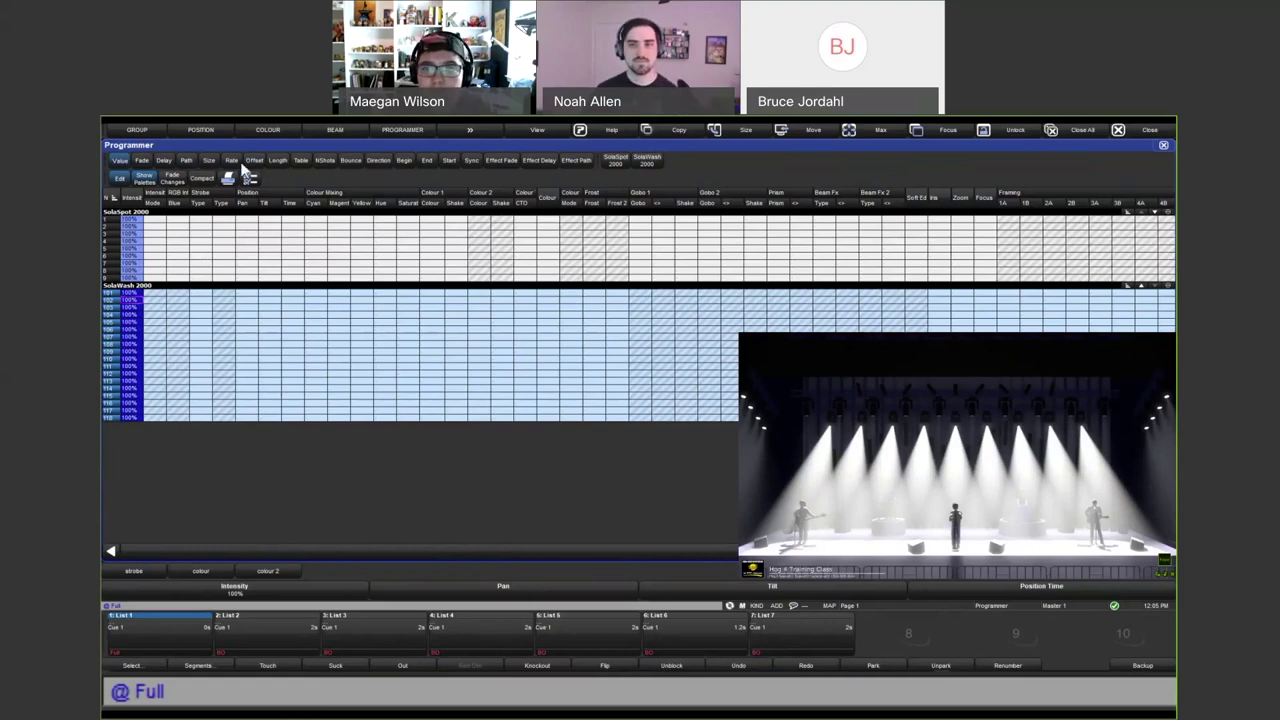
Set a 5-second delay on the intensity of SolaWash 2000 fixtures 101 through 118.
click(163, 161)
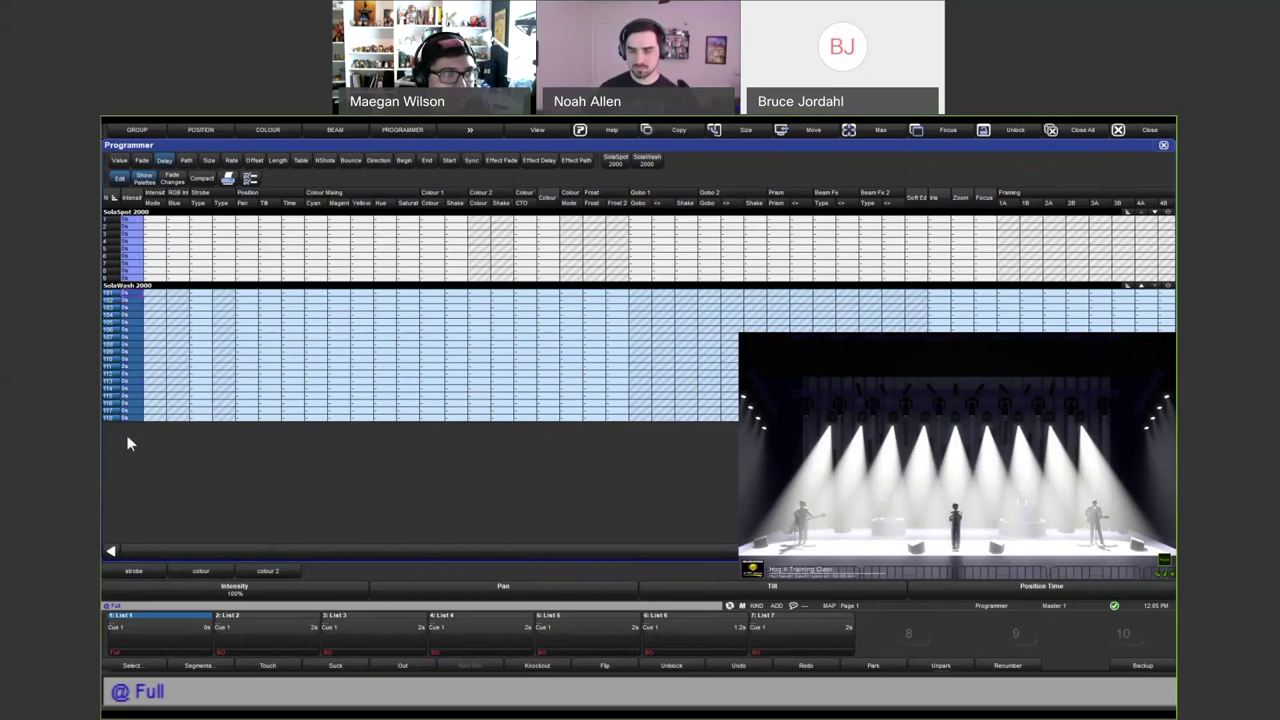
key(t)
key(t)
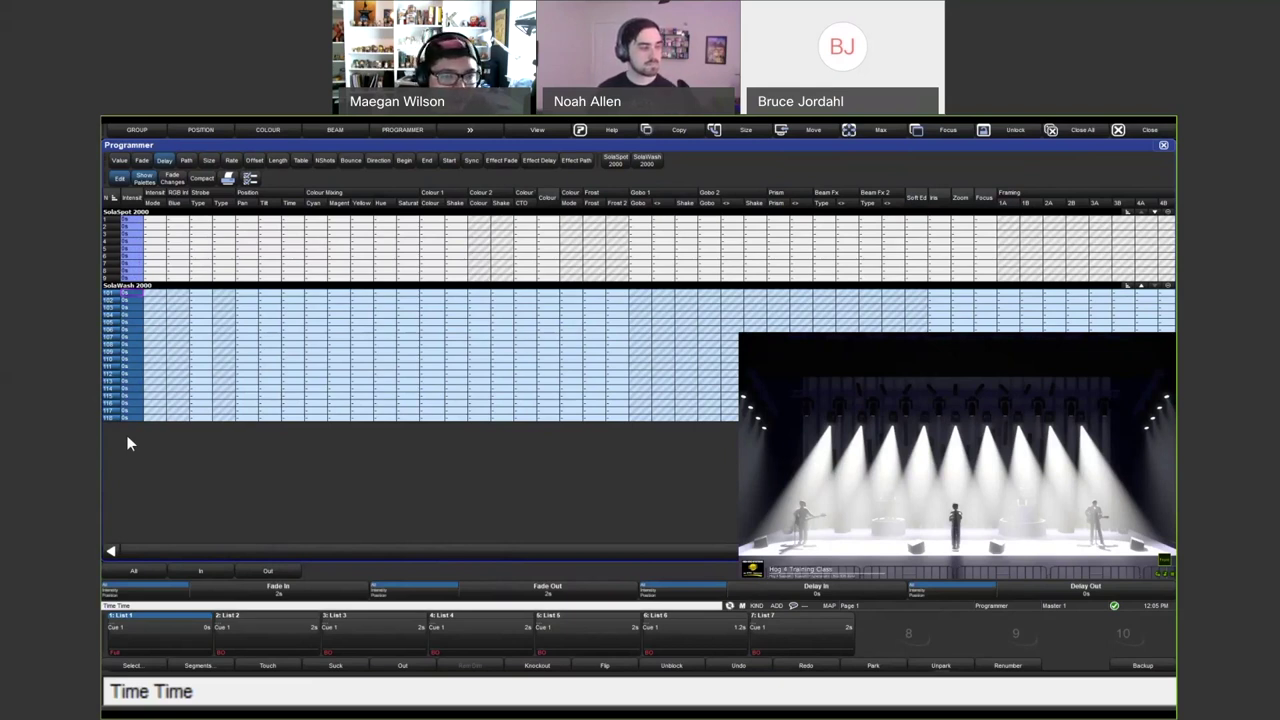
text(5)
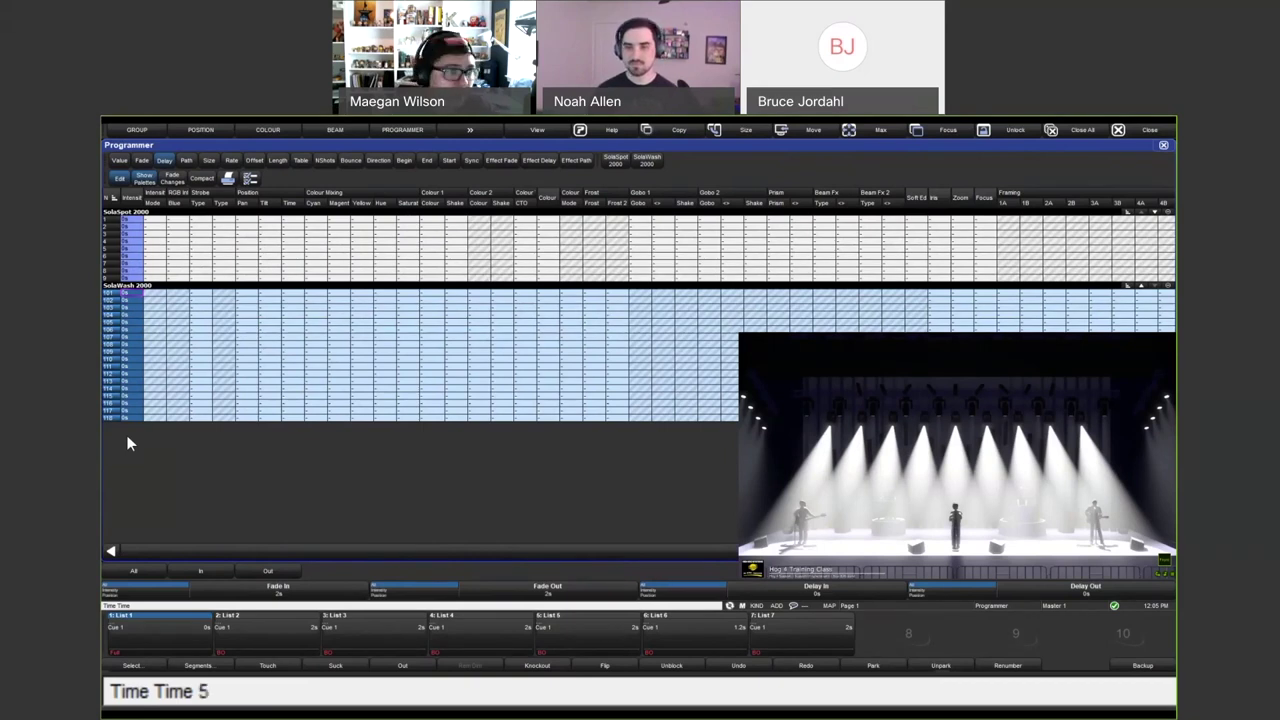
key(Return)
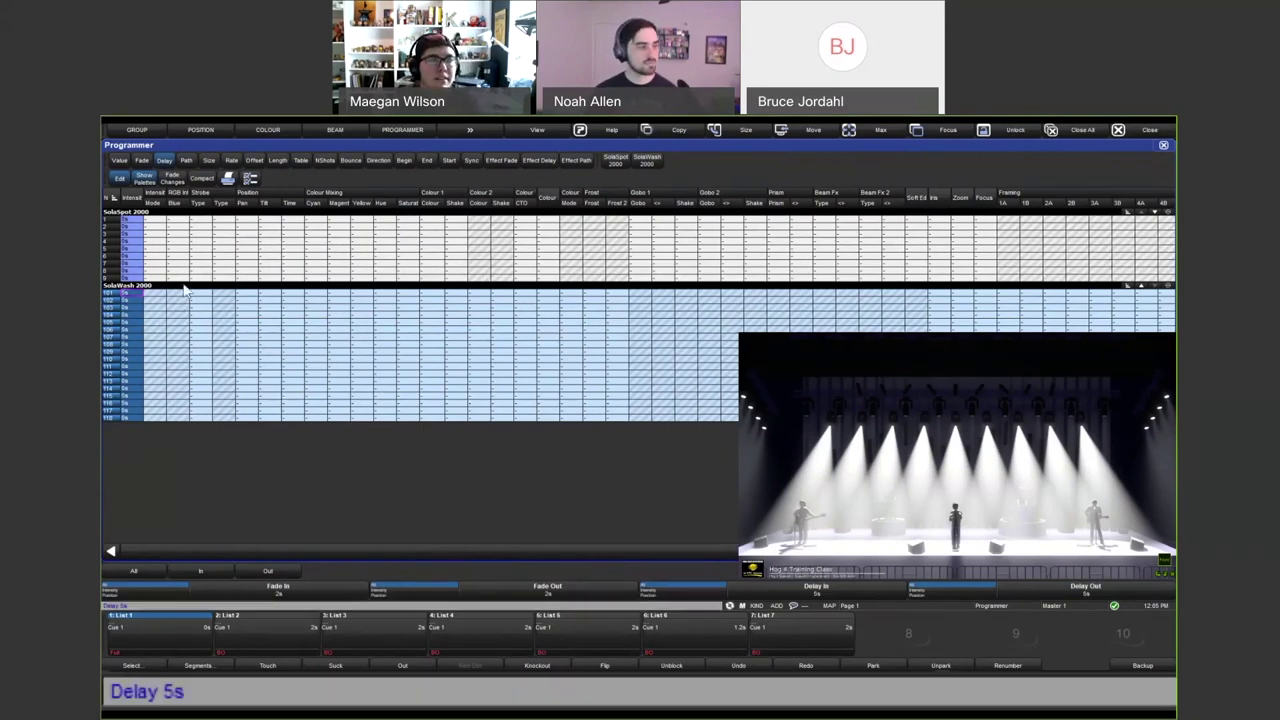
Set the intensity effect table of SolaWash 2000 fixtures 101 through 118 to Sine.
click(149, 305)
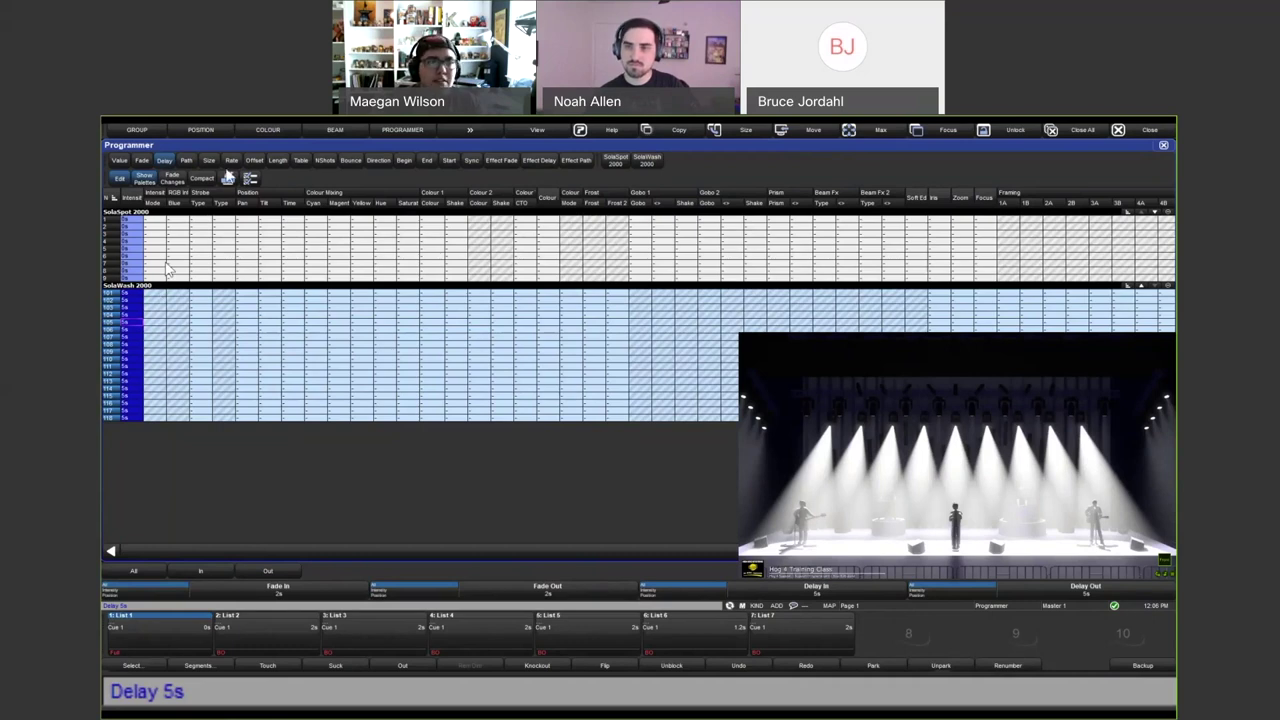
click(299, 161)
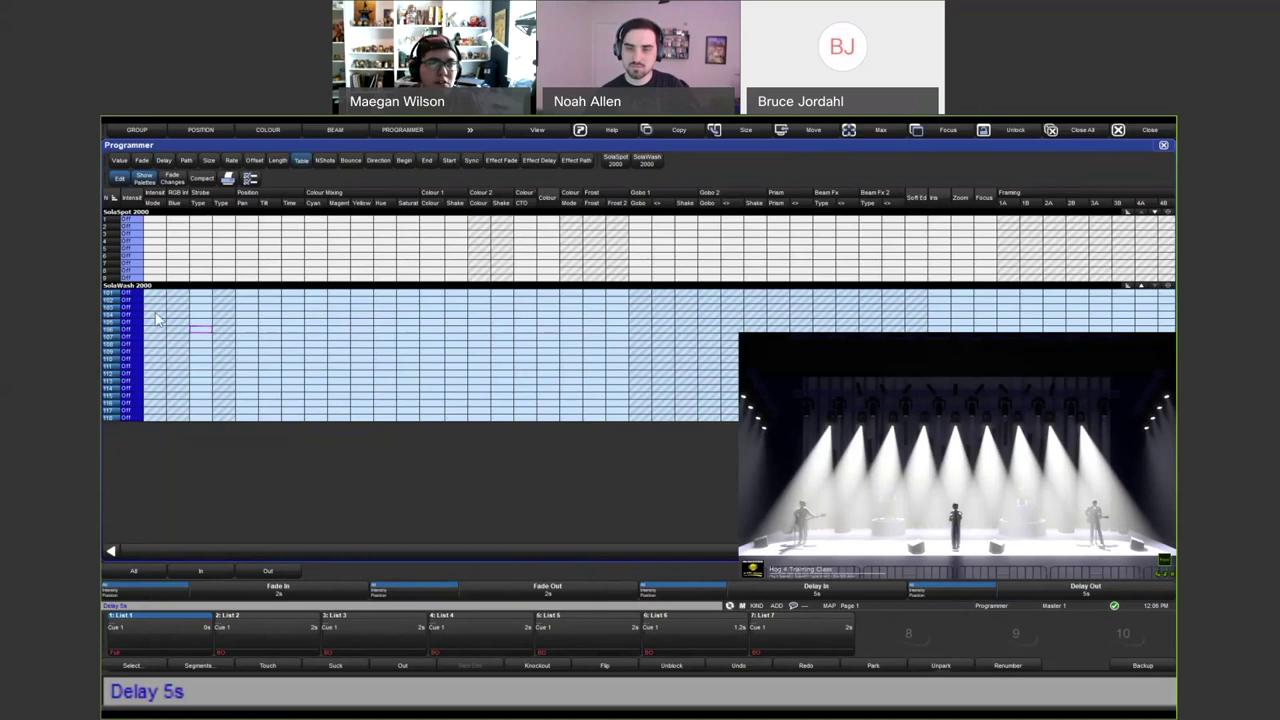
drag(117, 416, 117, 402)
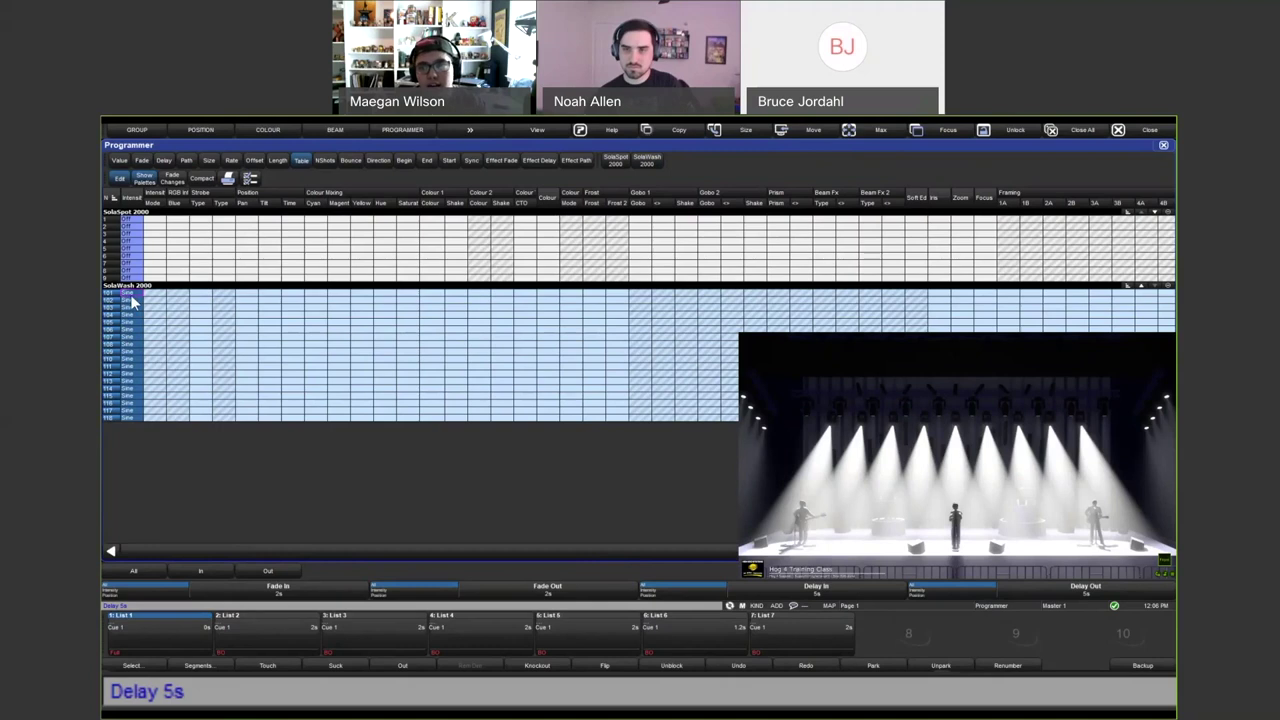
drag(133, 302, 130, 420)
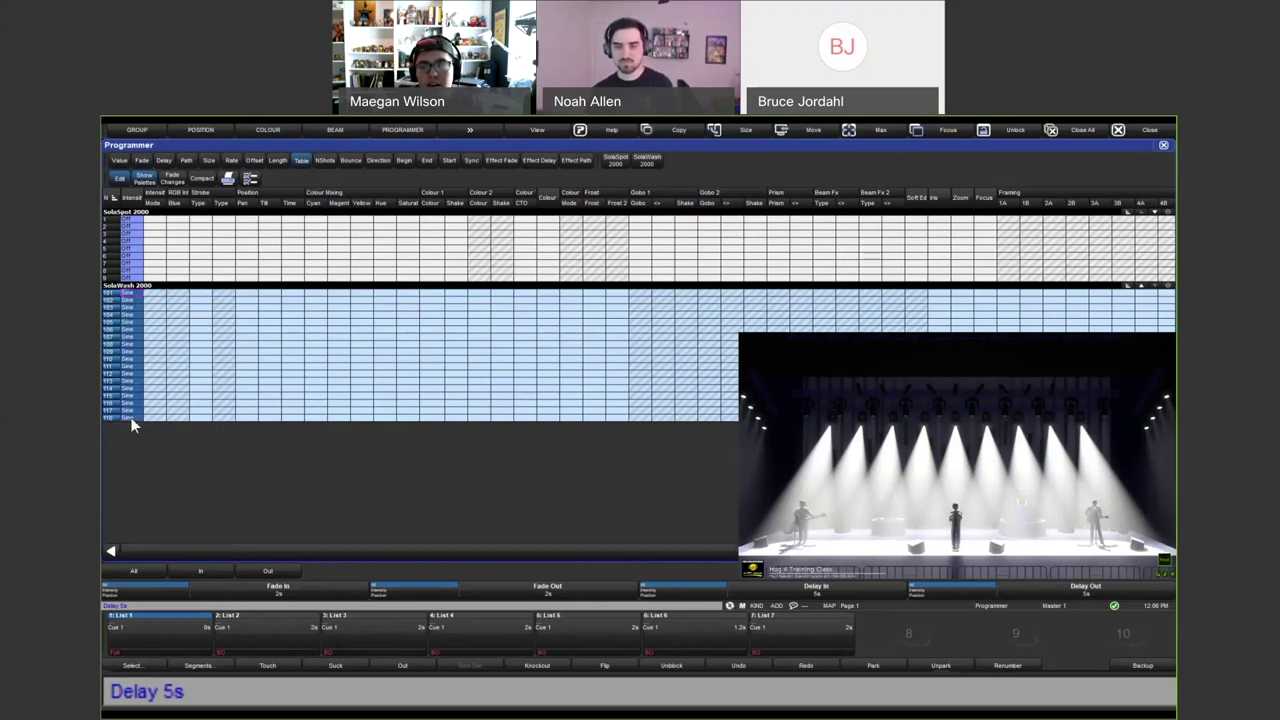
click(140, 314)
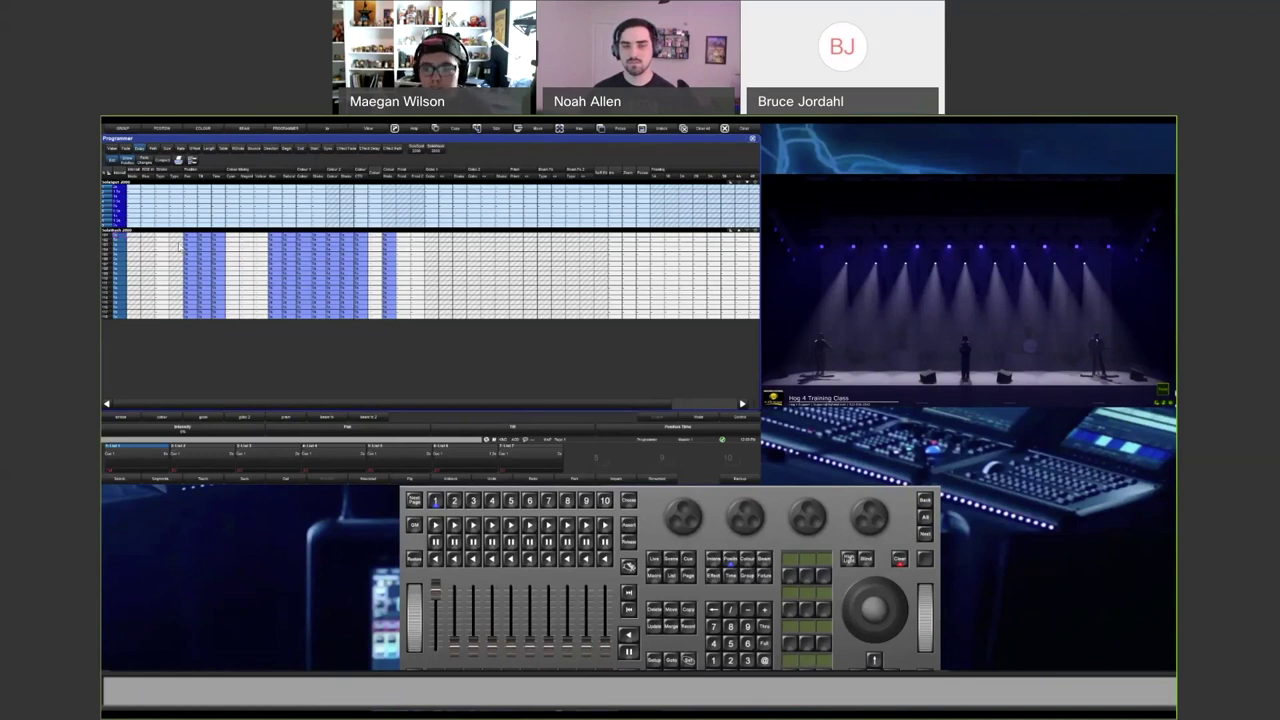
Clear the entire programmer, and undo the clear.
click(119, 286)
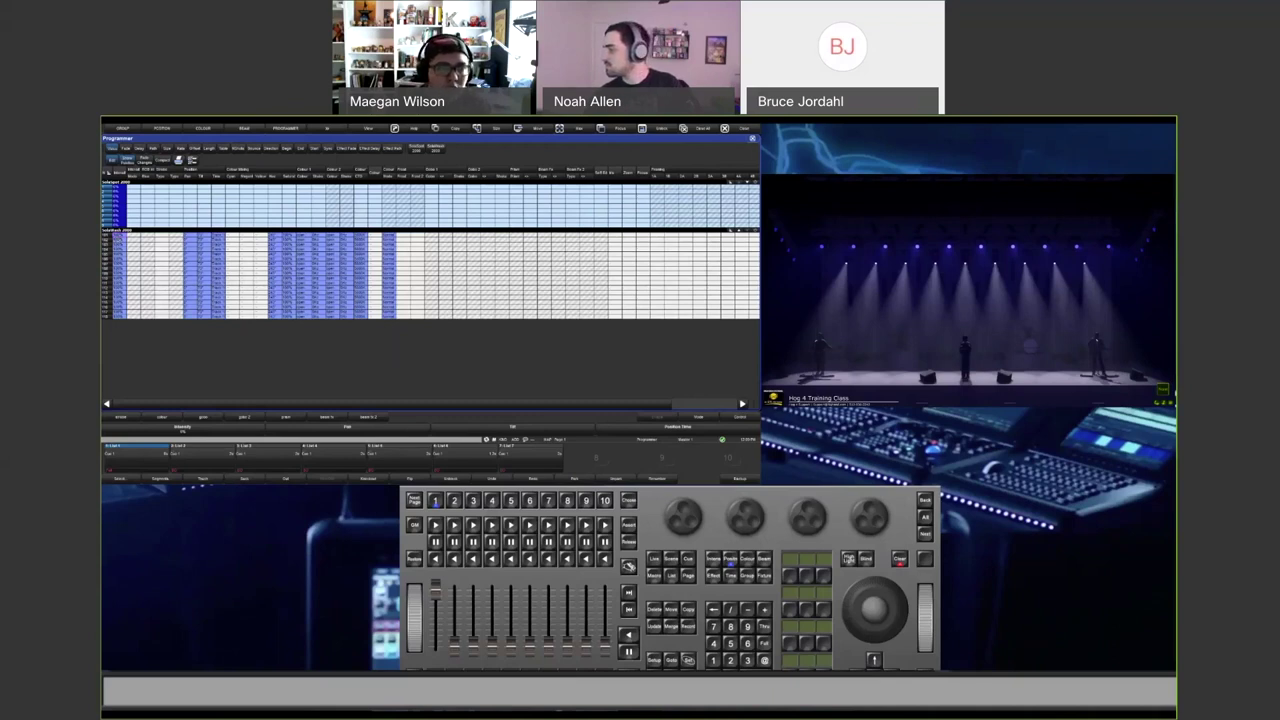
click(899, 561)
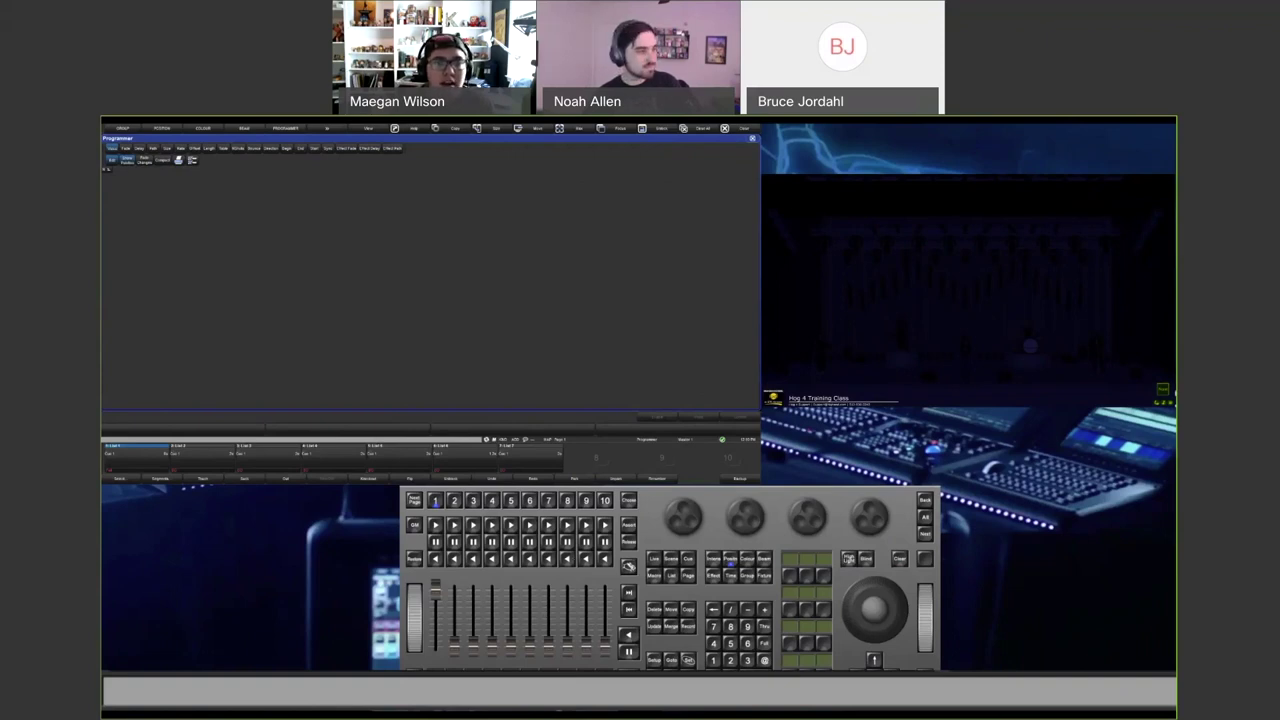
click(490, 479)
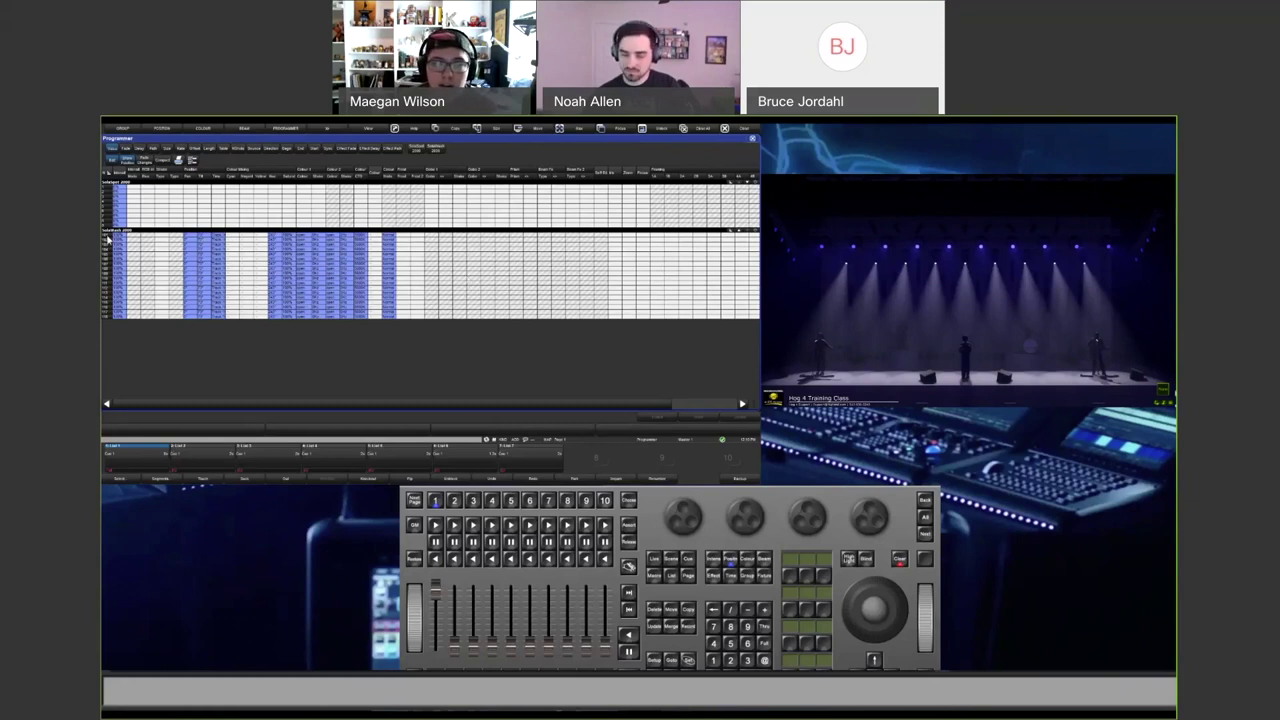
Knock SolaWash 2000 fixtures 101 through 118 out of the programmer.
click(108, 240)
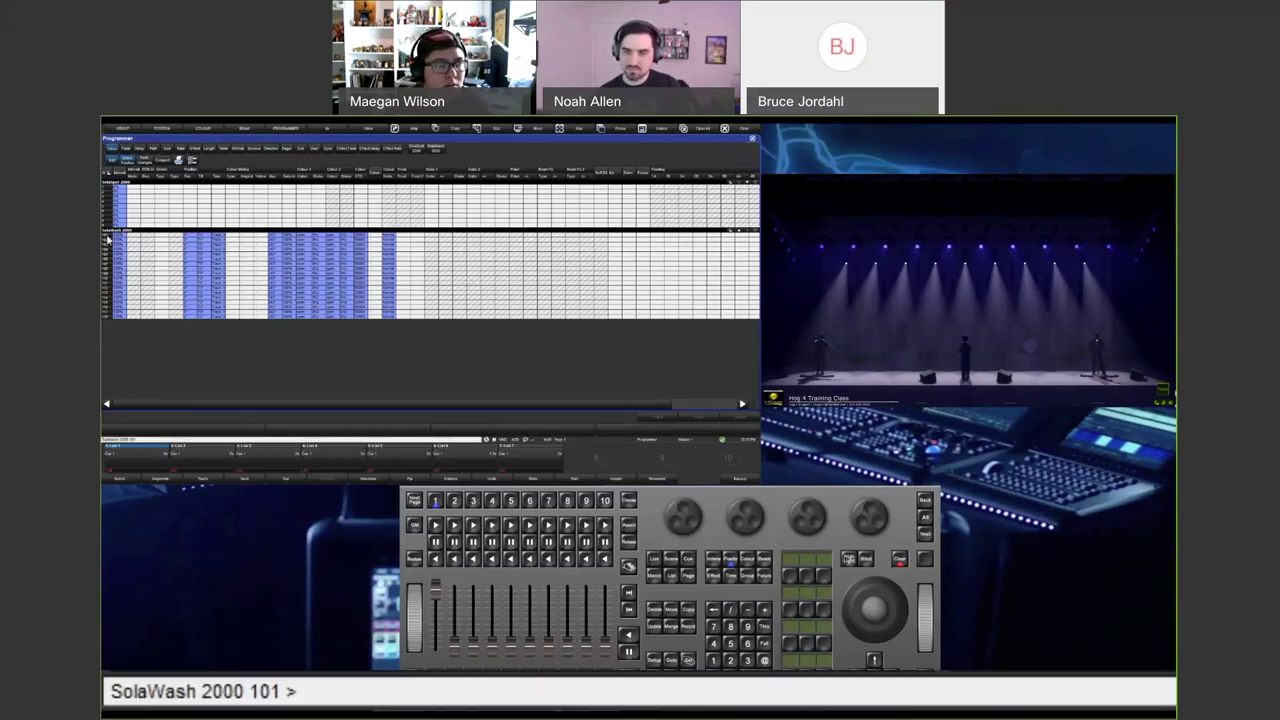
key(Return)
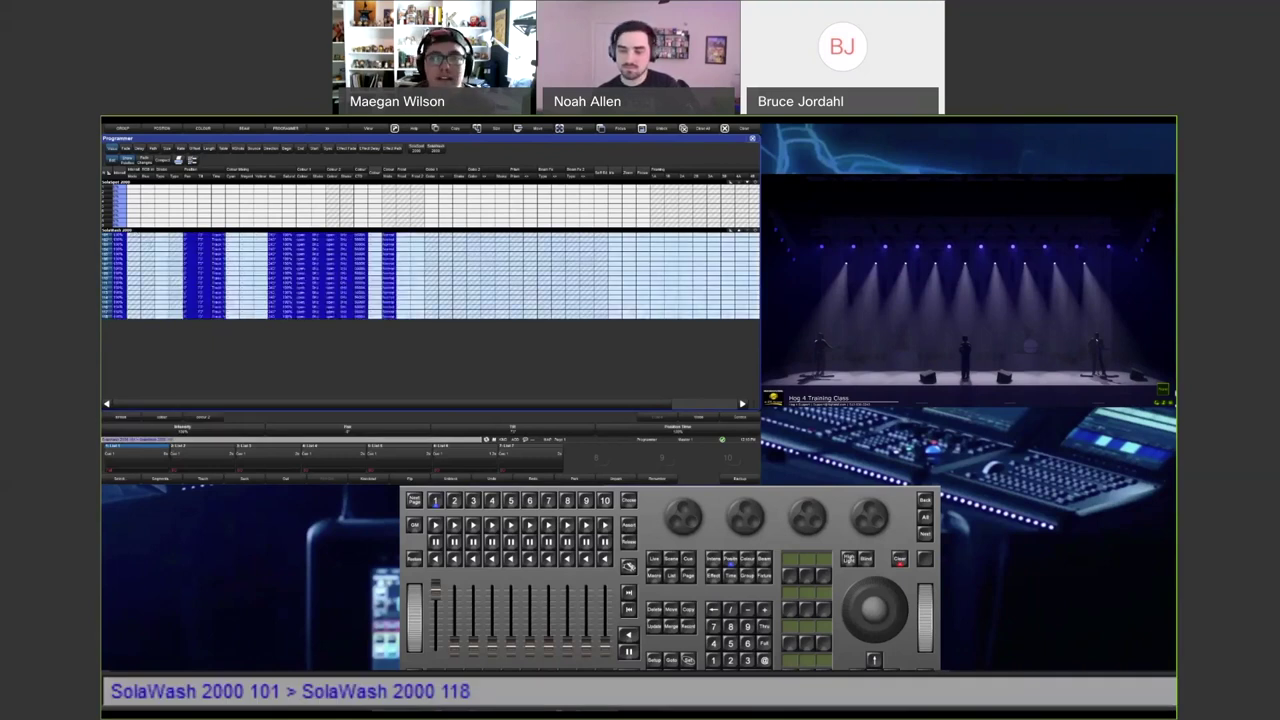
click(365, 480)
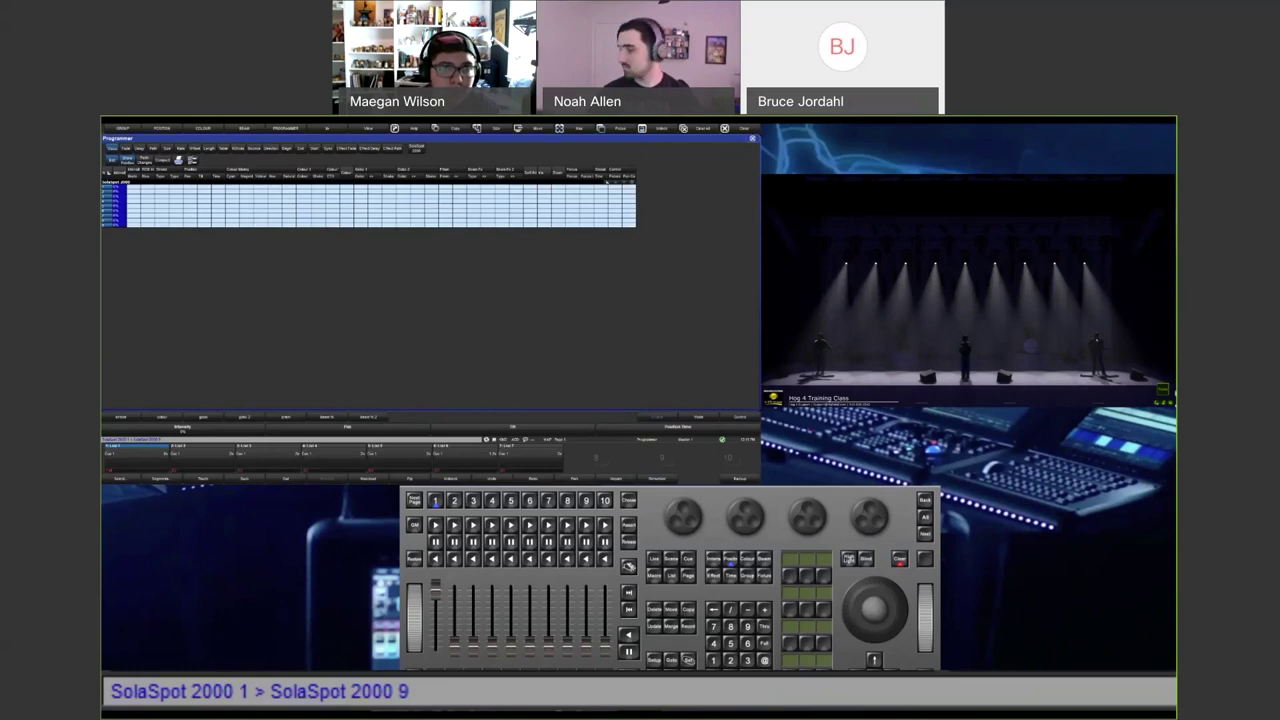
Set the selected SolaSpot 2000 fixtures to full intensity and bring up their position parameters.
click(716, 566)
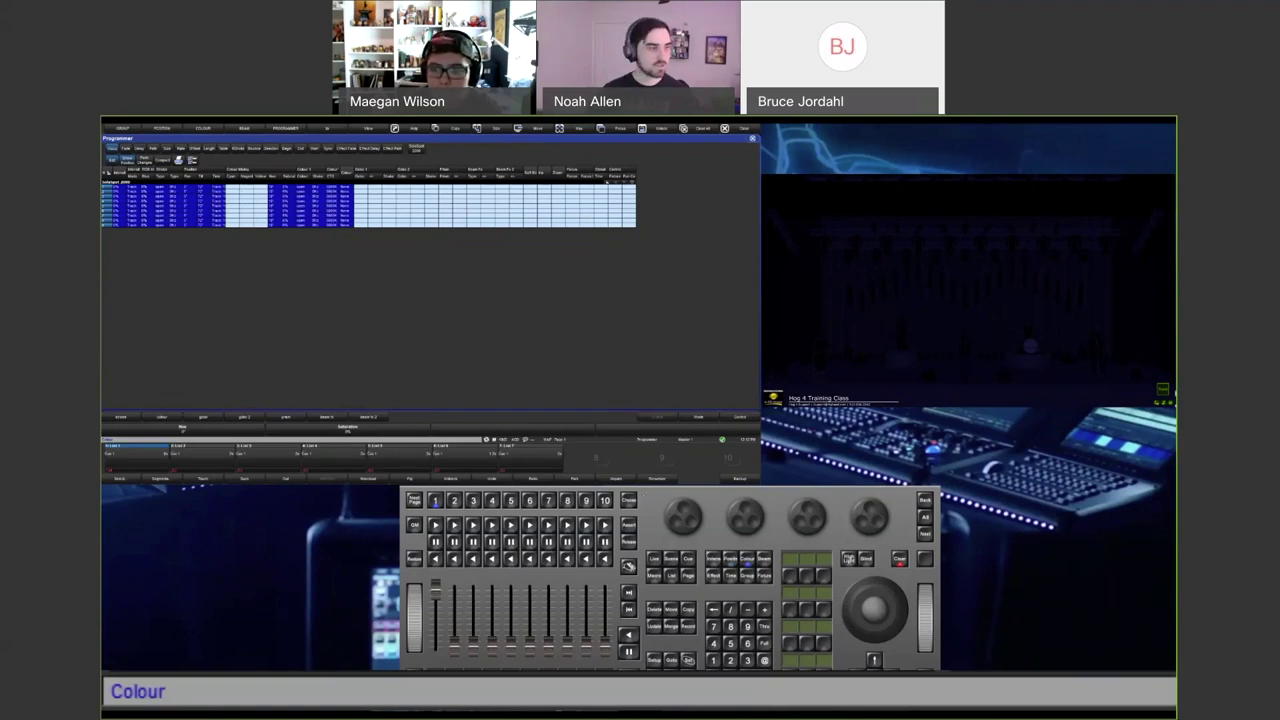
click(764, 660)
click(766, 643)
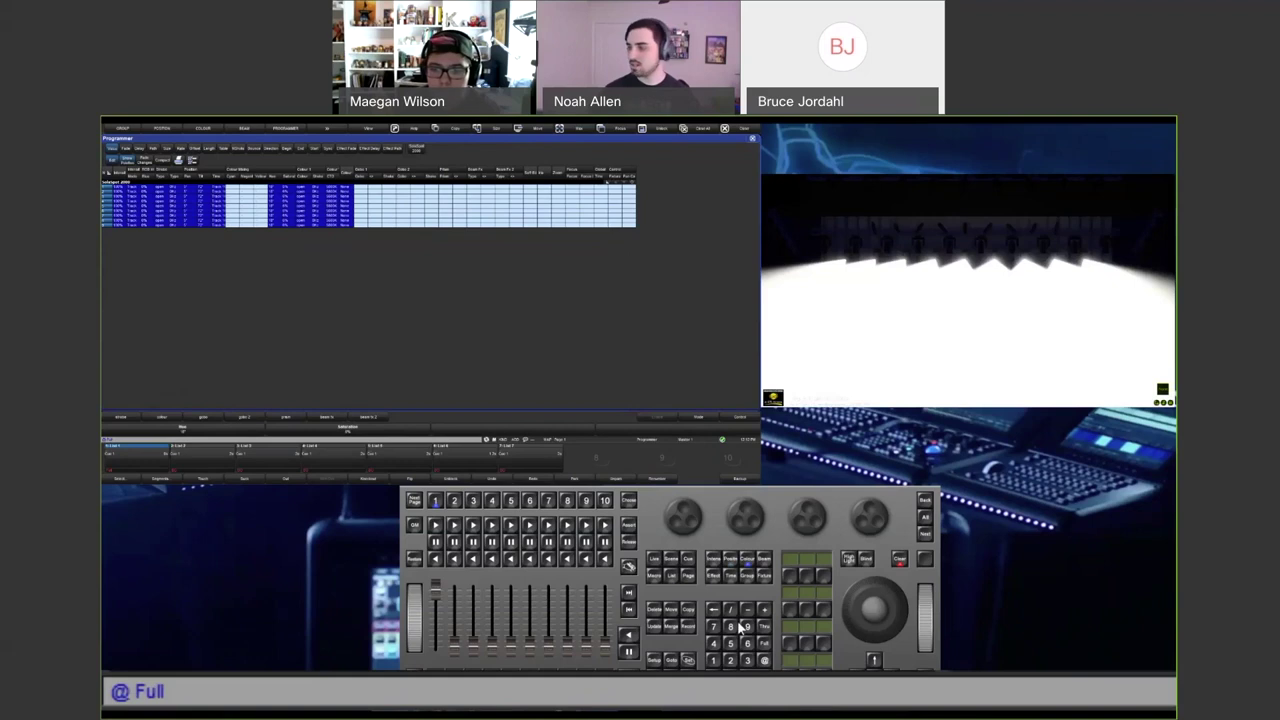
key(alt+p)
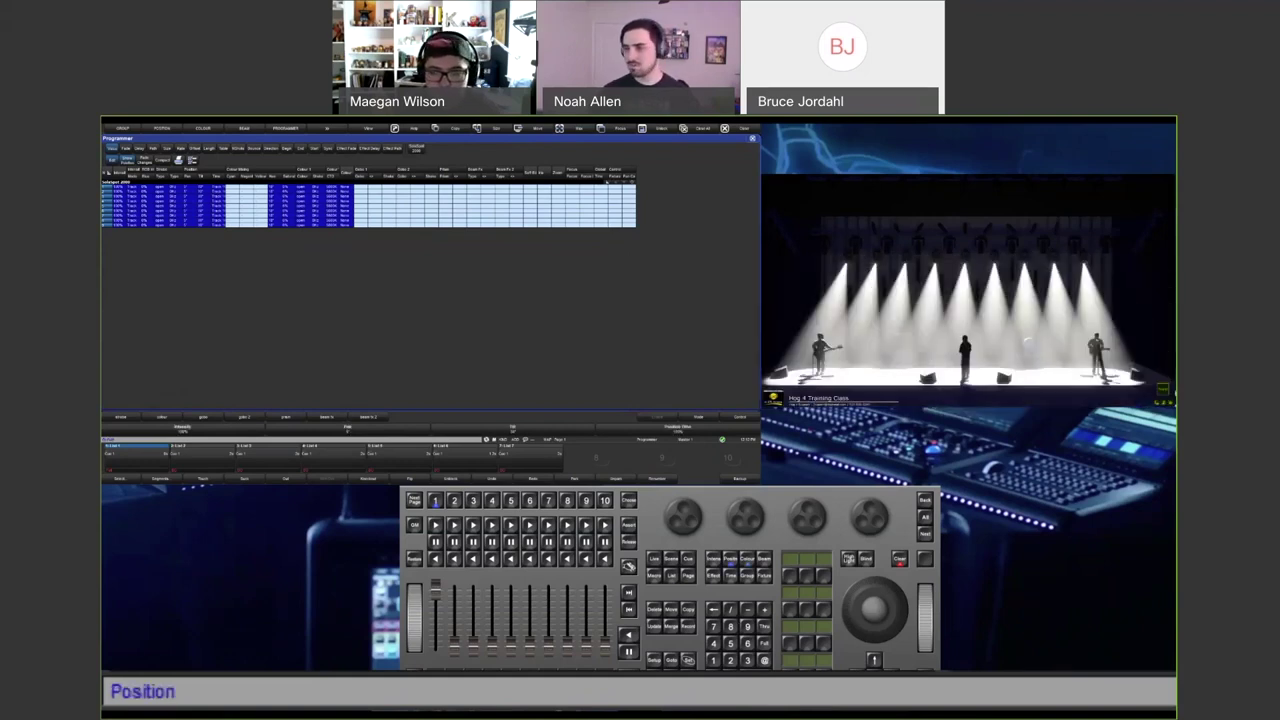
Open the colour picker beside the programmer and give the selected SolaSpot 2000 fixtures a red colour.
click(578, 134)
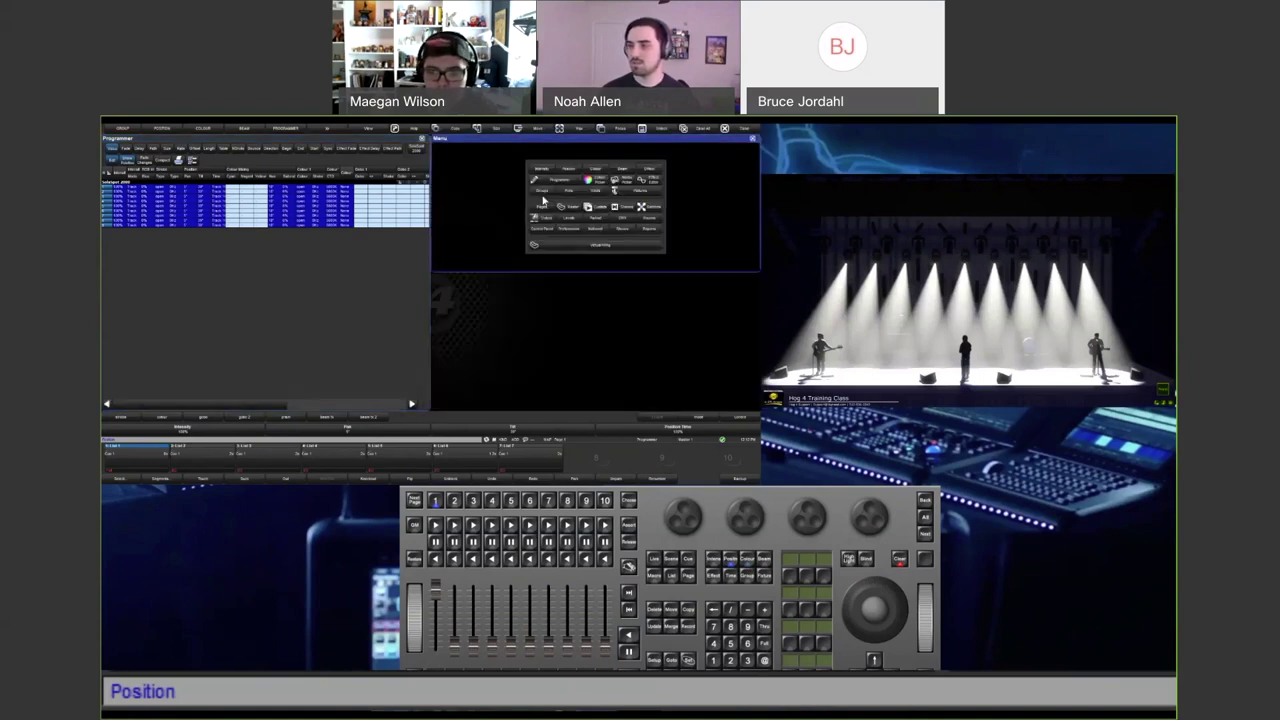
click(543, 201)
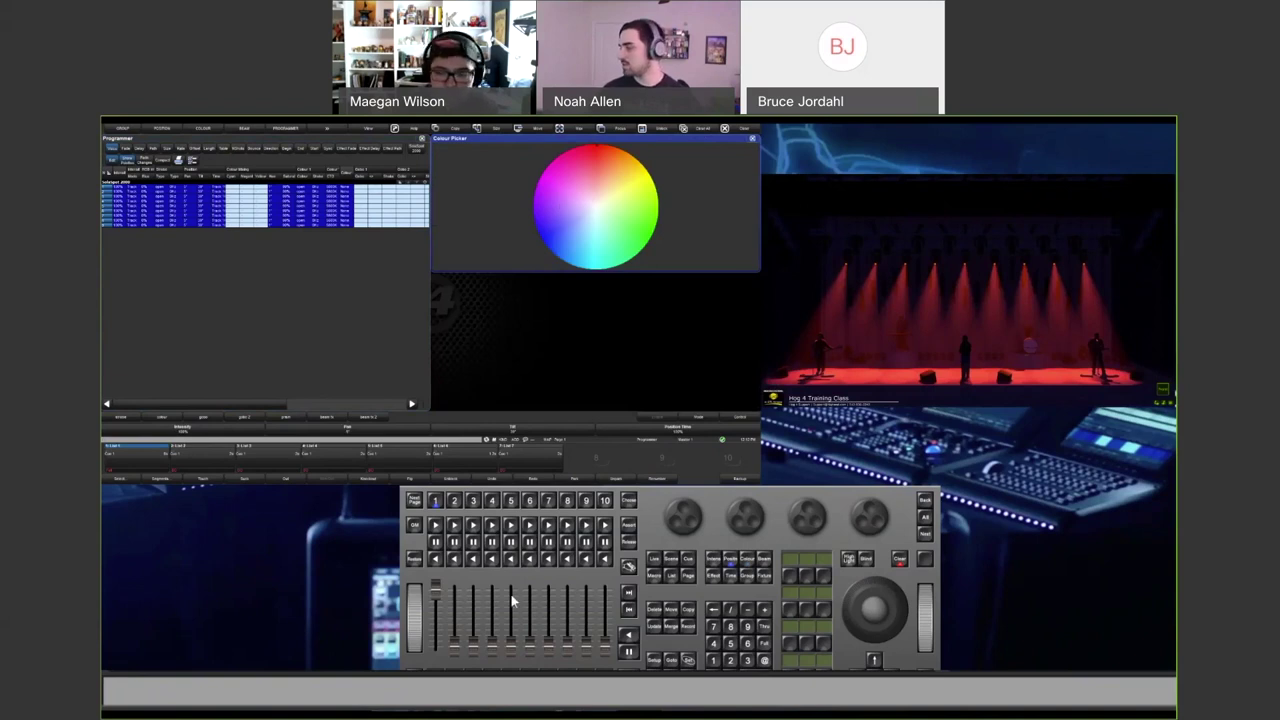
Knock the colour parameters of the selected SolaSpot 2000 fixtures out of the programmer.
click(751, 564)
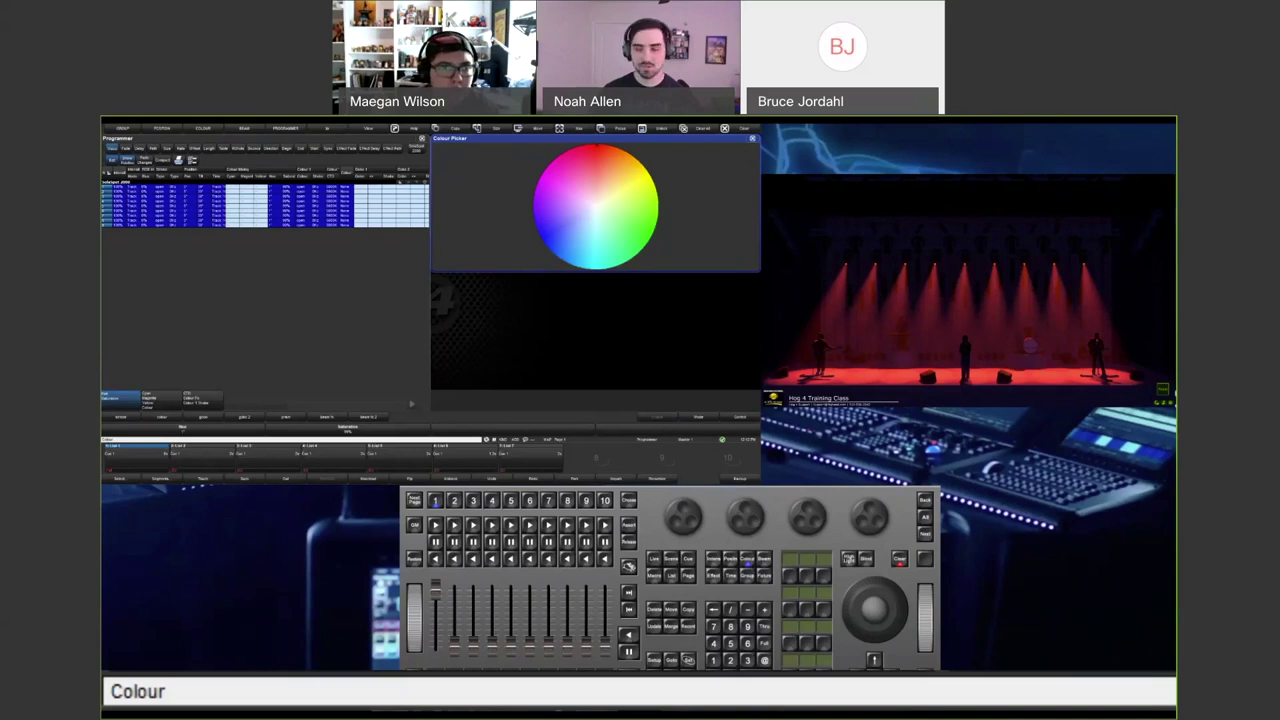
key(BackSpace)
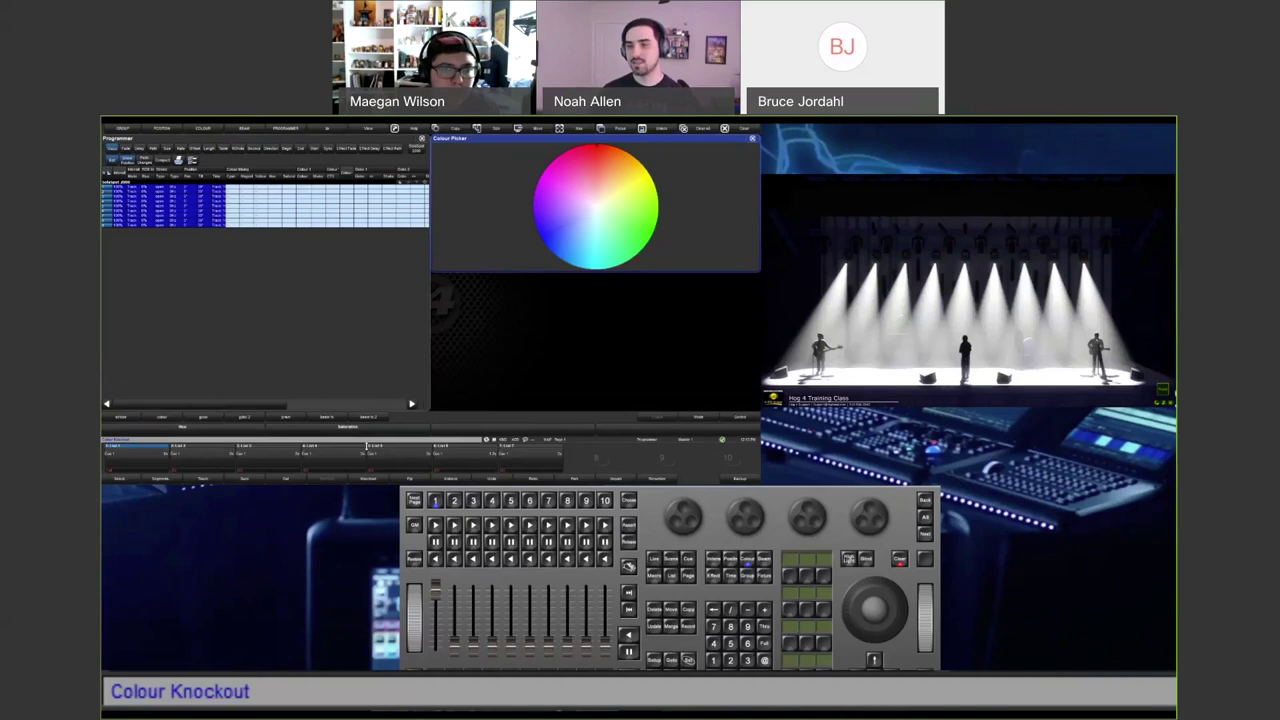
click(369, 353)
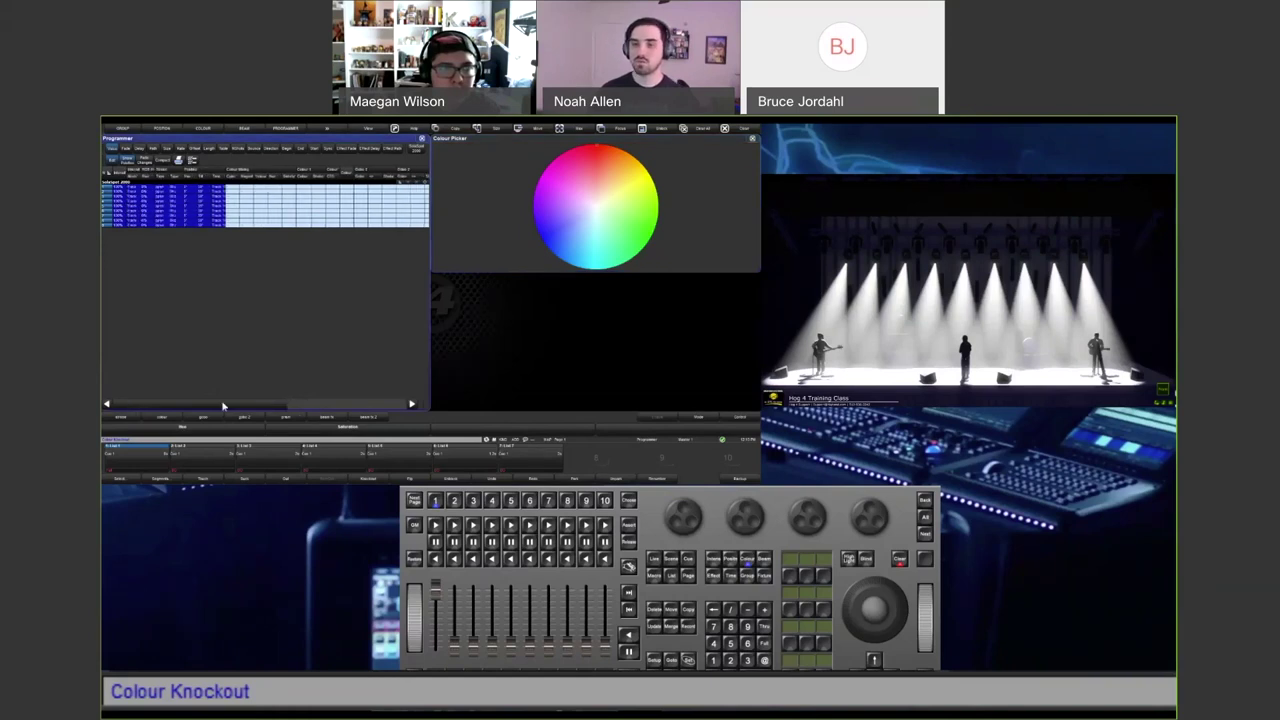
Highlight the SolaSpot 2000 fixtures' colour cells in the programmer, and view the fixtures' delay values.
drag(228, 186, 329, 236)
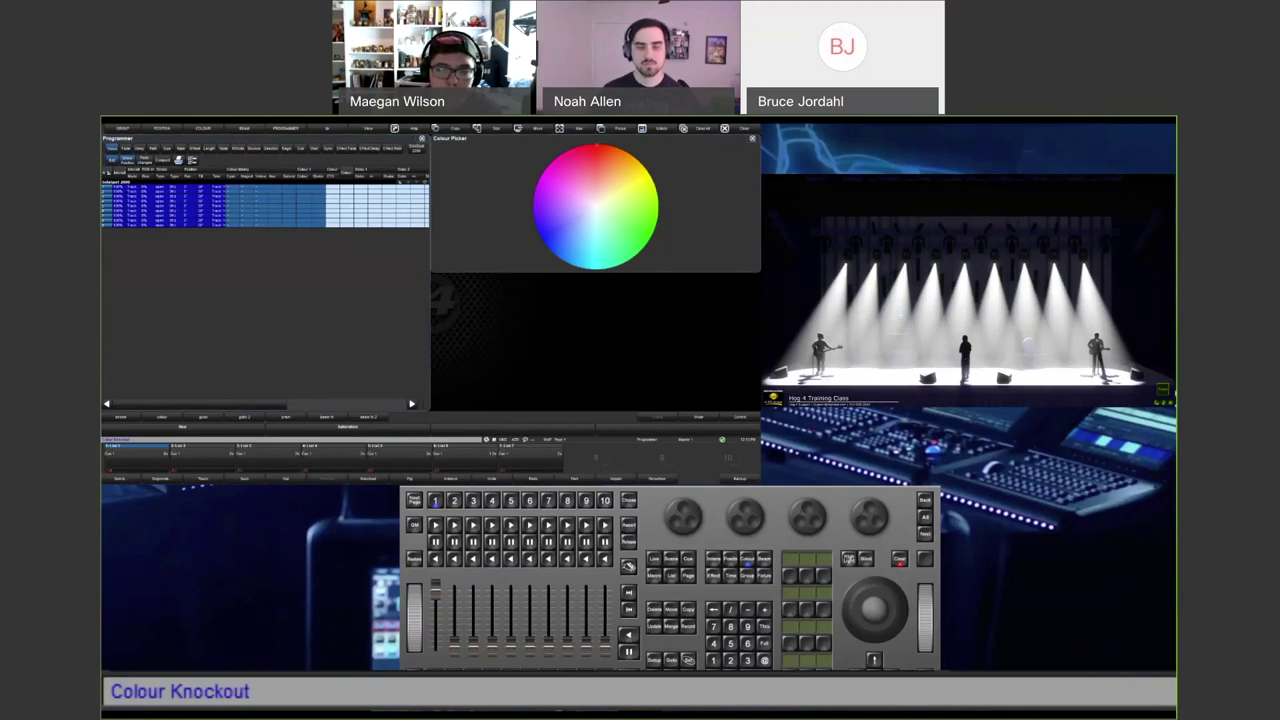
click(281, 288)
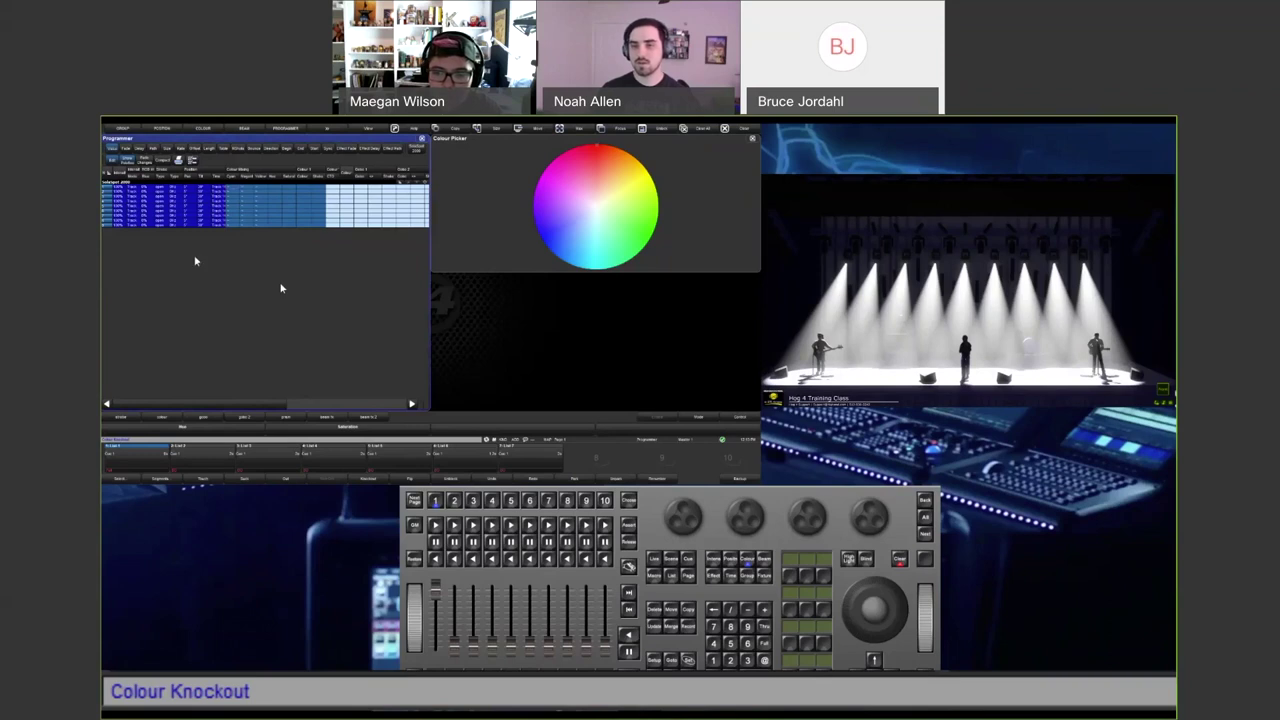
click(142, 196)
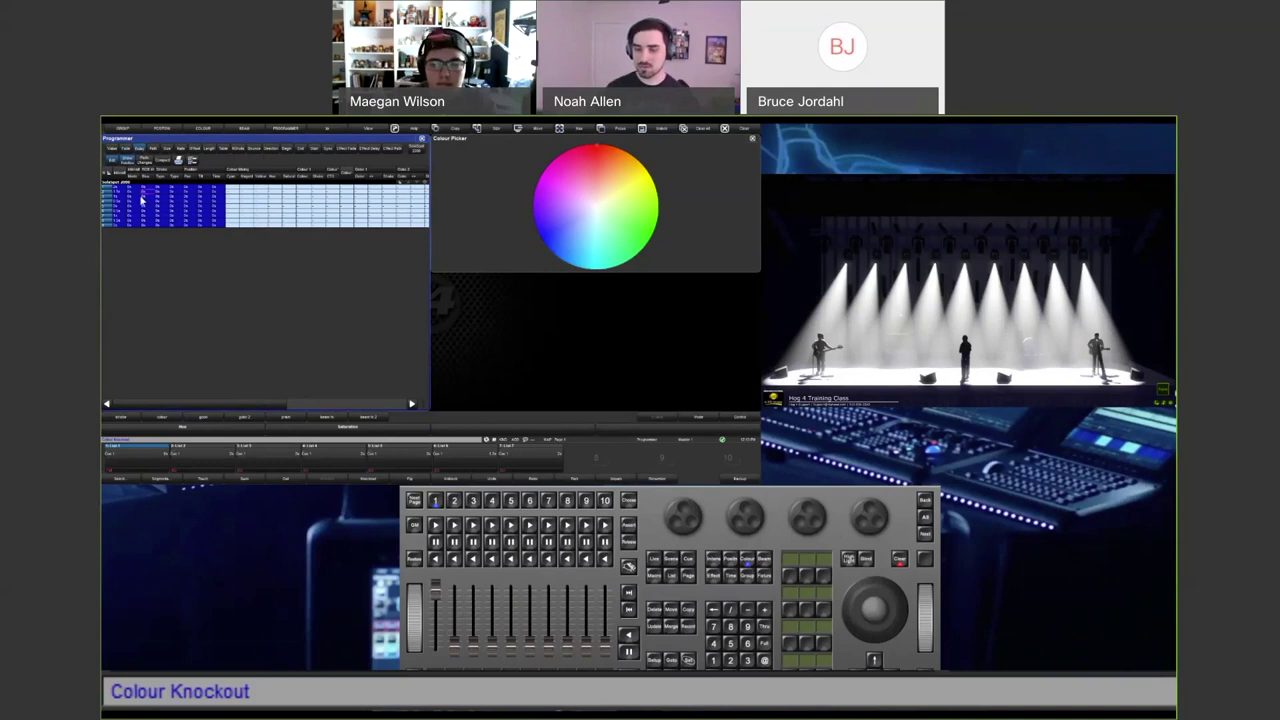
Select SolaSpot 2000 fixtures 1 through 9 and set their fade time to 5 seconds.
key(Return)
text(1)
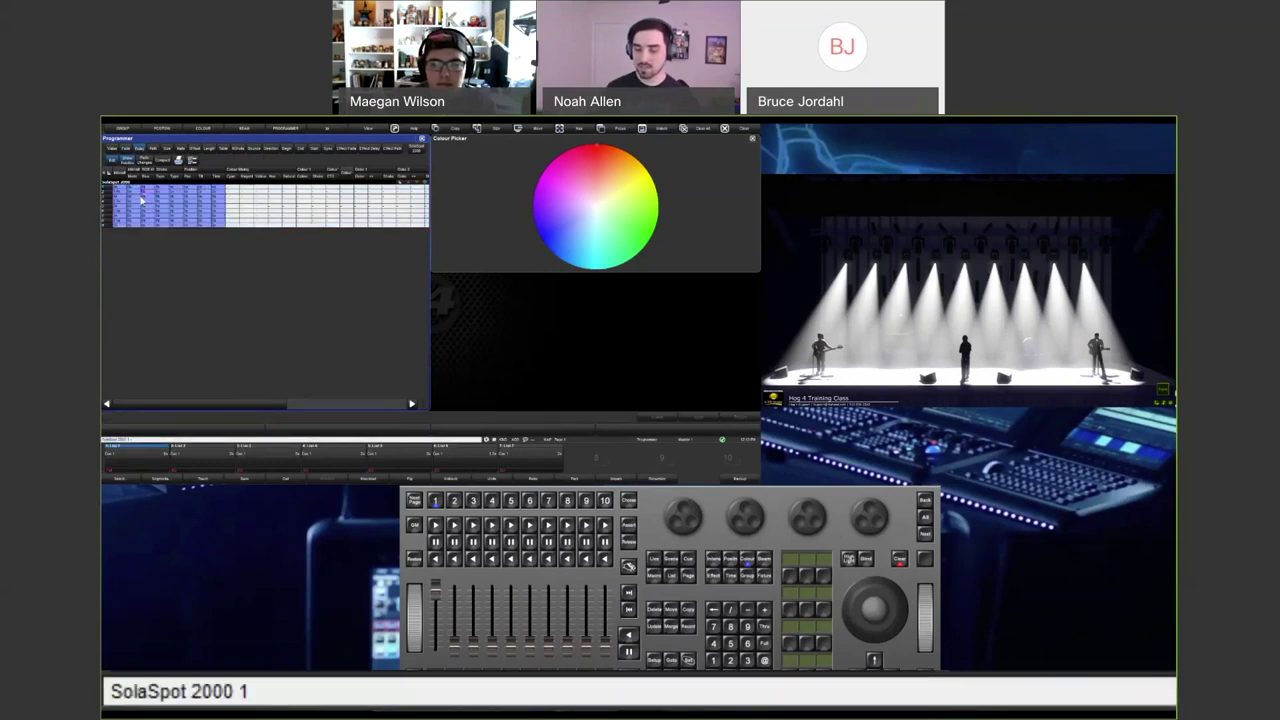
text(>9t)
text(5)
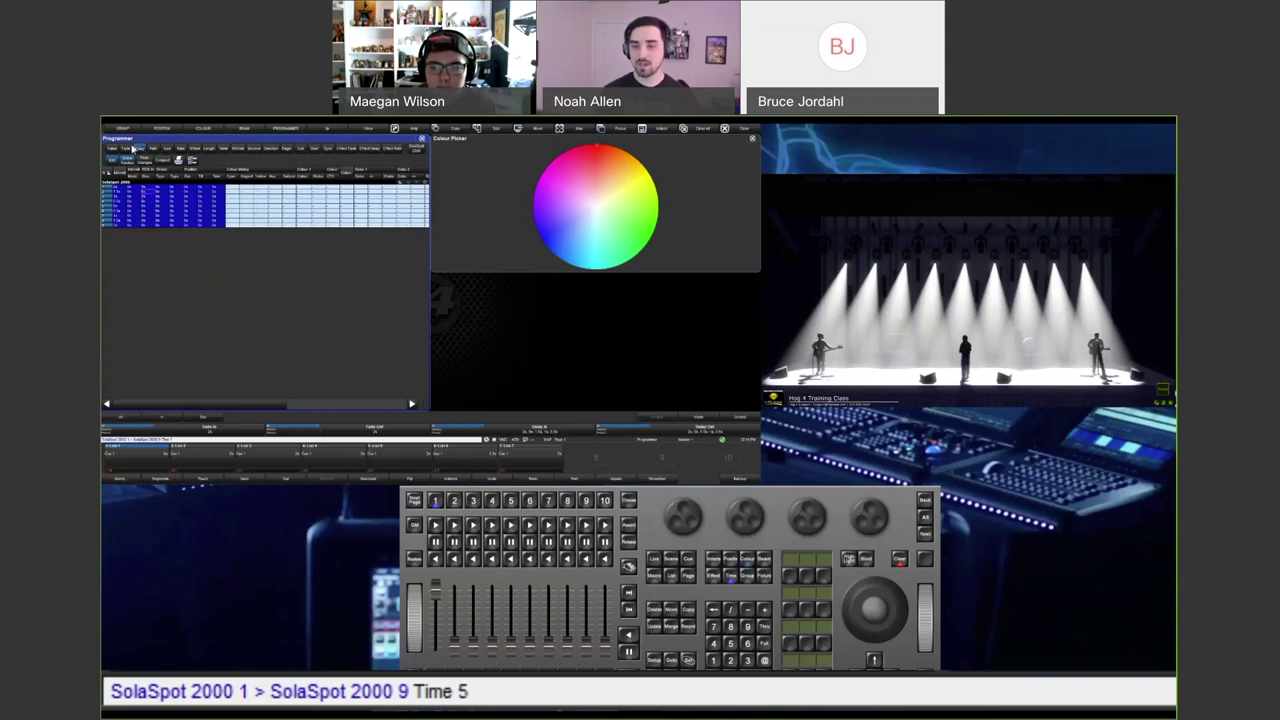
key(Return)
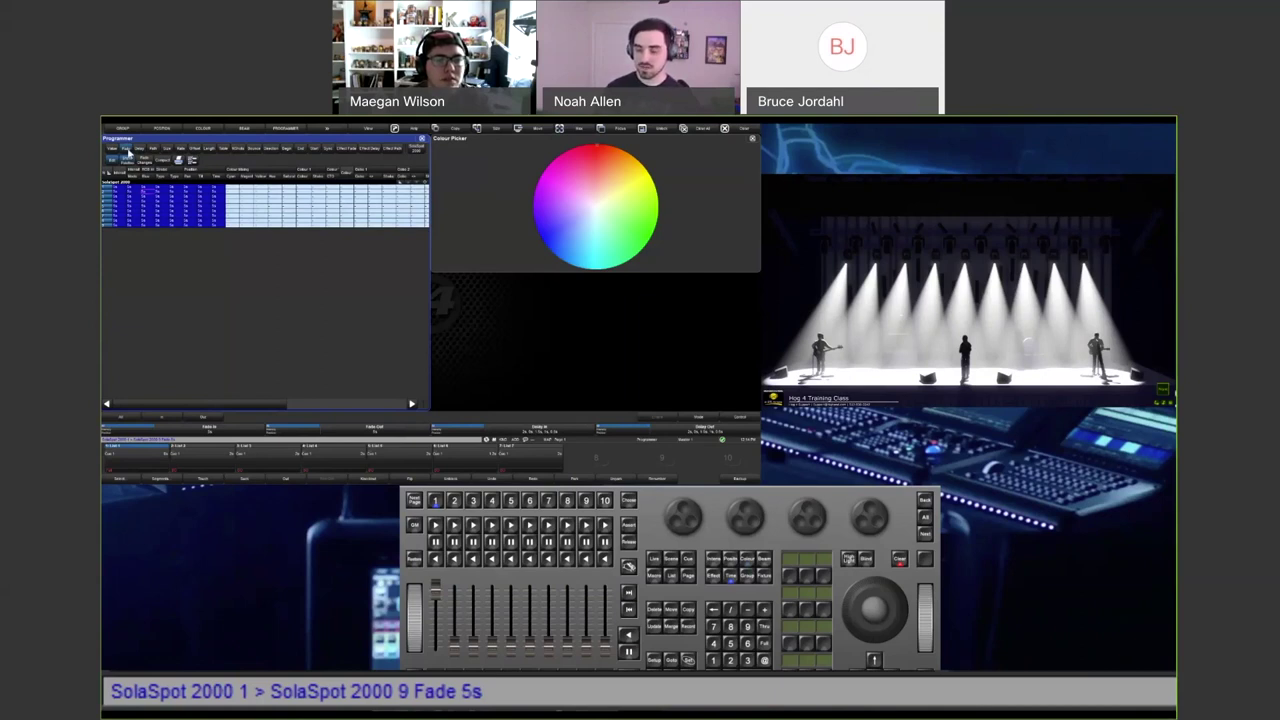
Set a 2-second delay on the selected fixtures and give them a red colour from the colour picker.
key(t)
key(t)
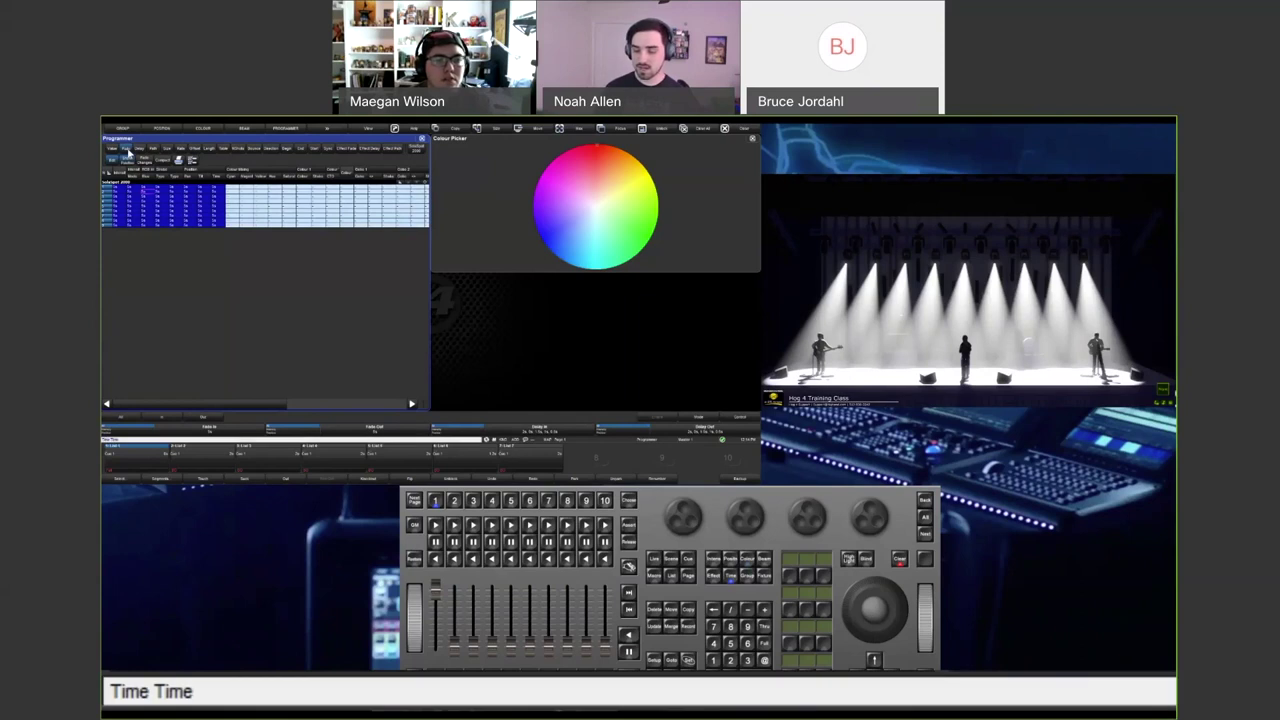
key(2)
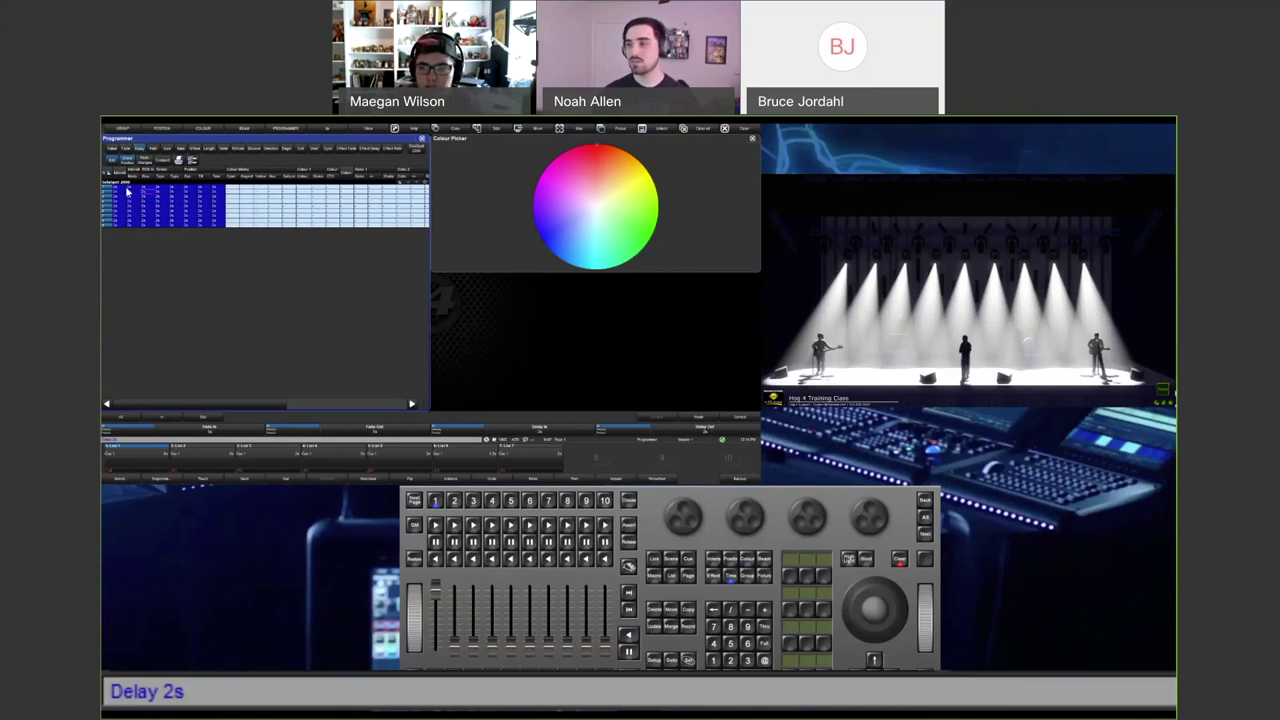
click(596, 160)
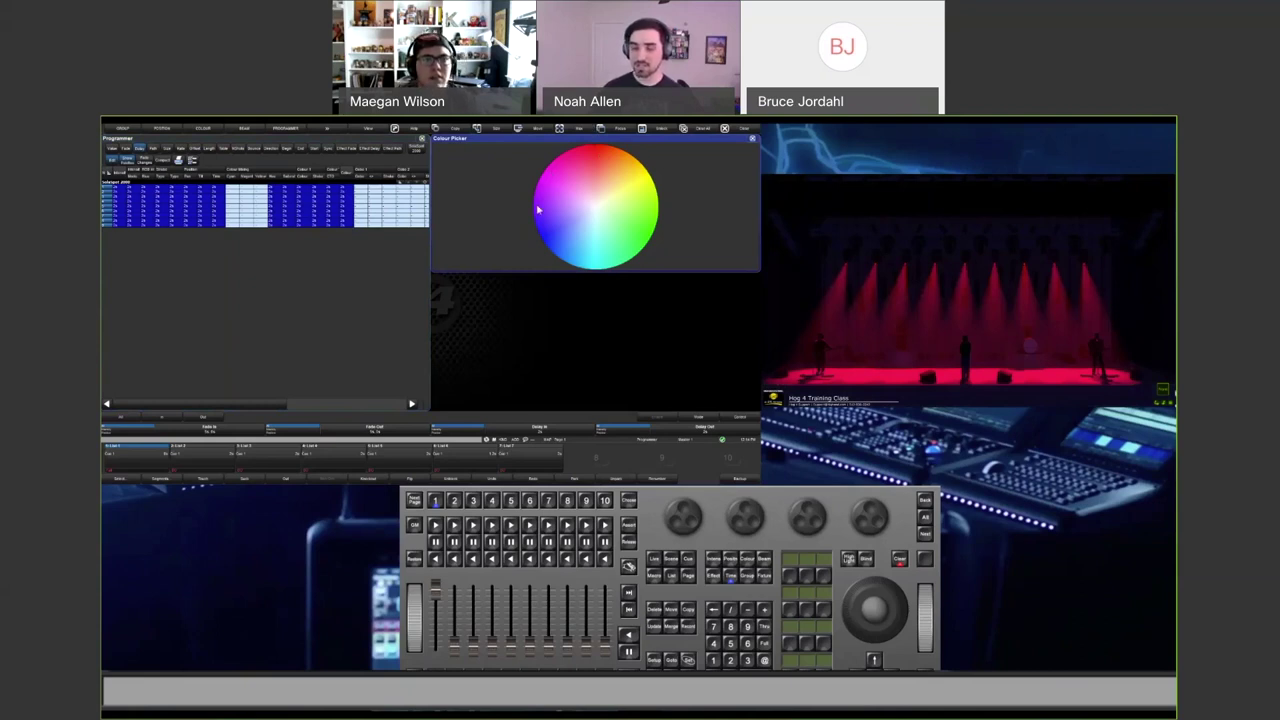
Fan the delay time from 0 to 2 seconds across the selected SolaSpot 2000 fixtures.
key(t)
key(t)
text(0)
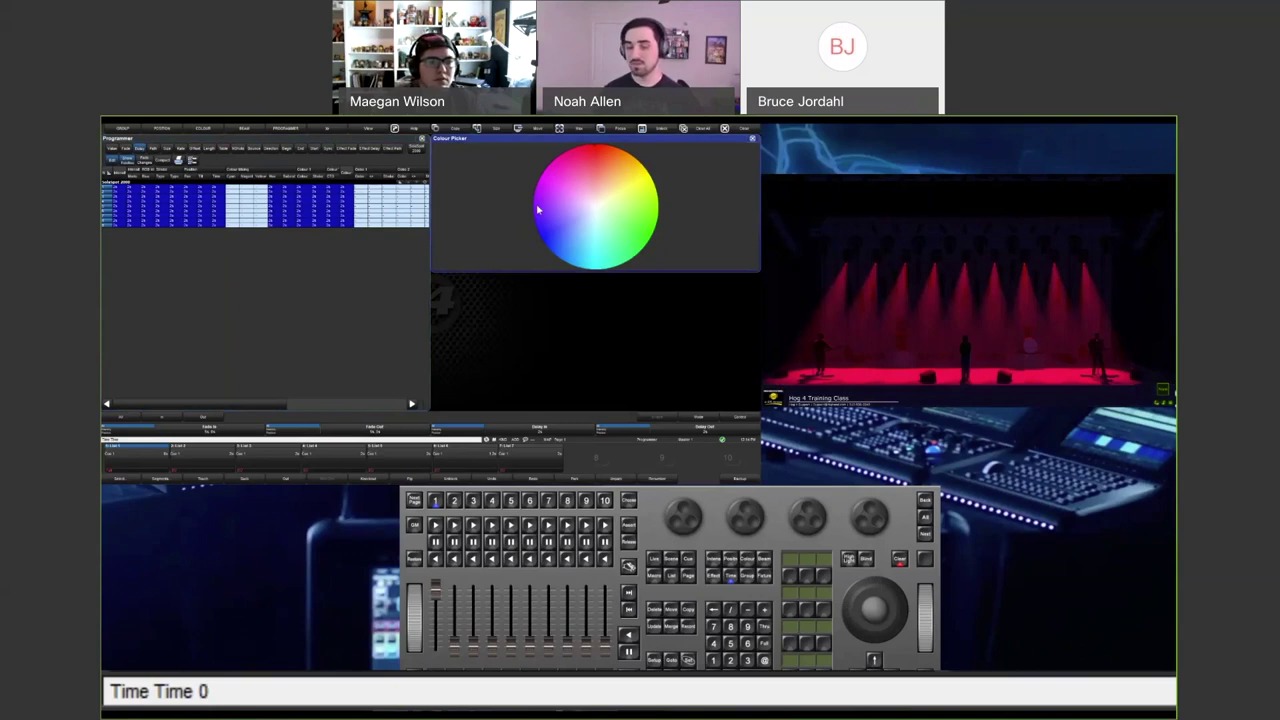
text(>)
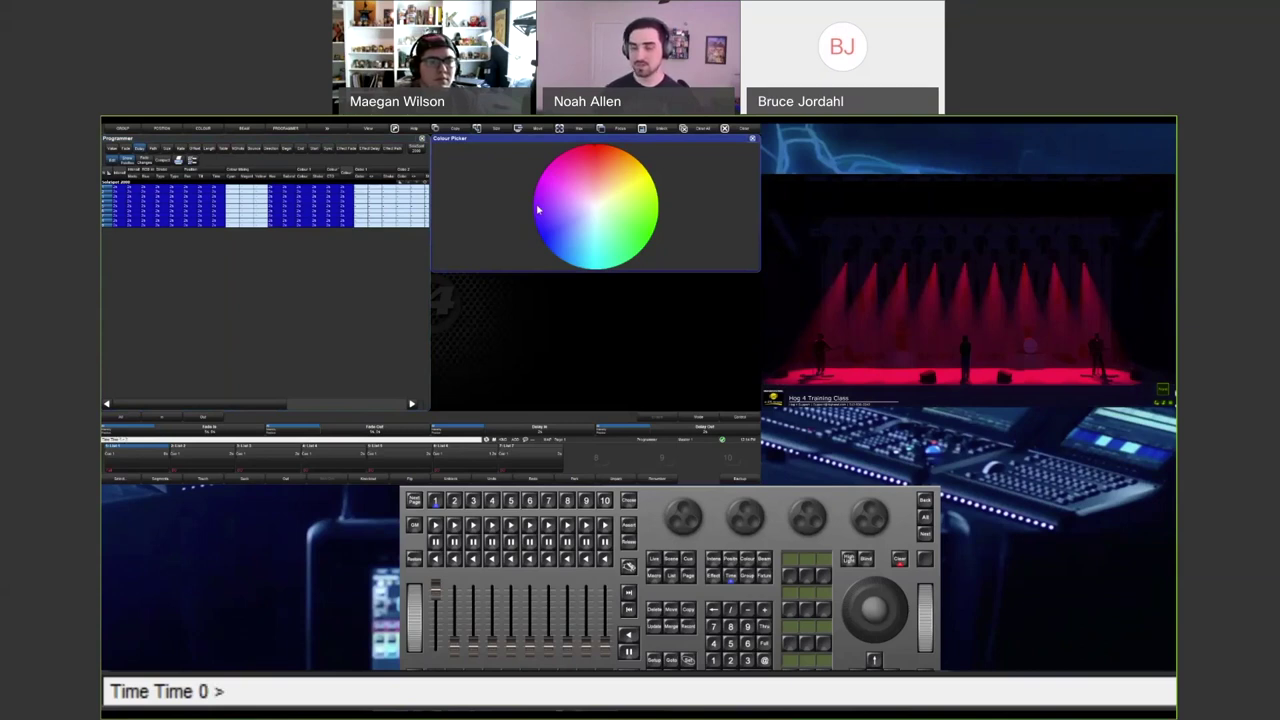
text(2)
key(Return)
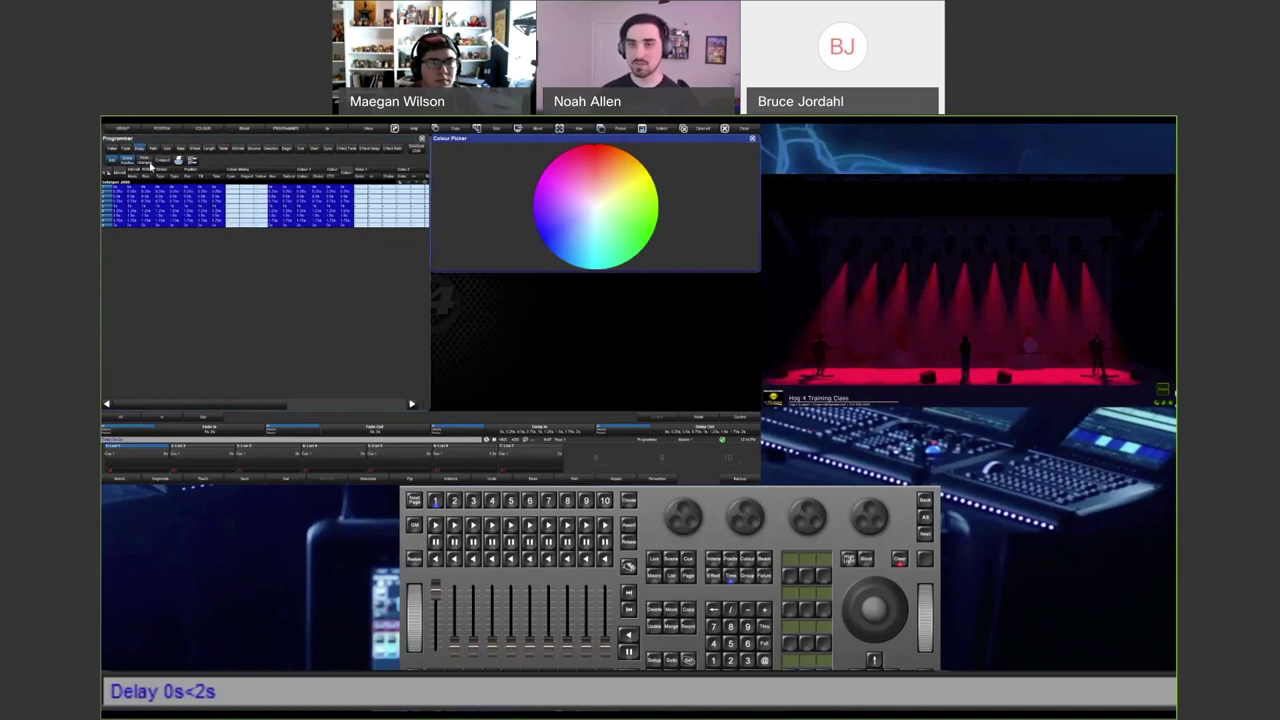
Enable Fade Changes and change the fixtures' colour to green, pink and blue-violet in turn with the colour picker.
click(148, 167)
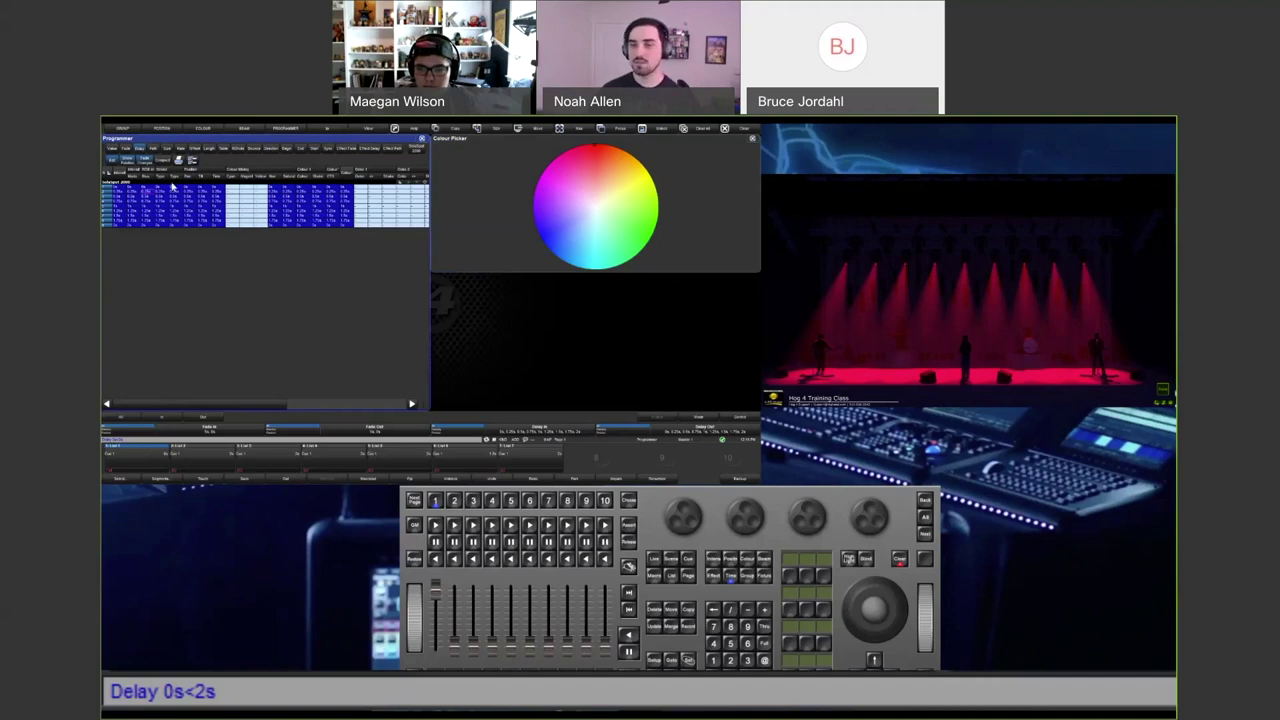
click(633, 229)
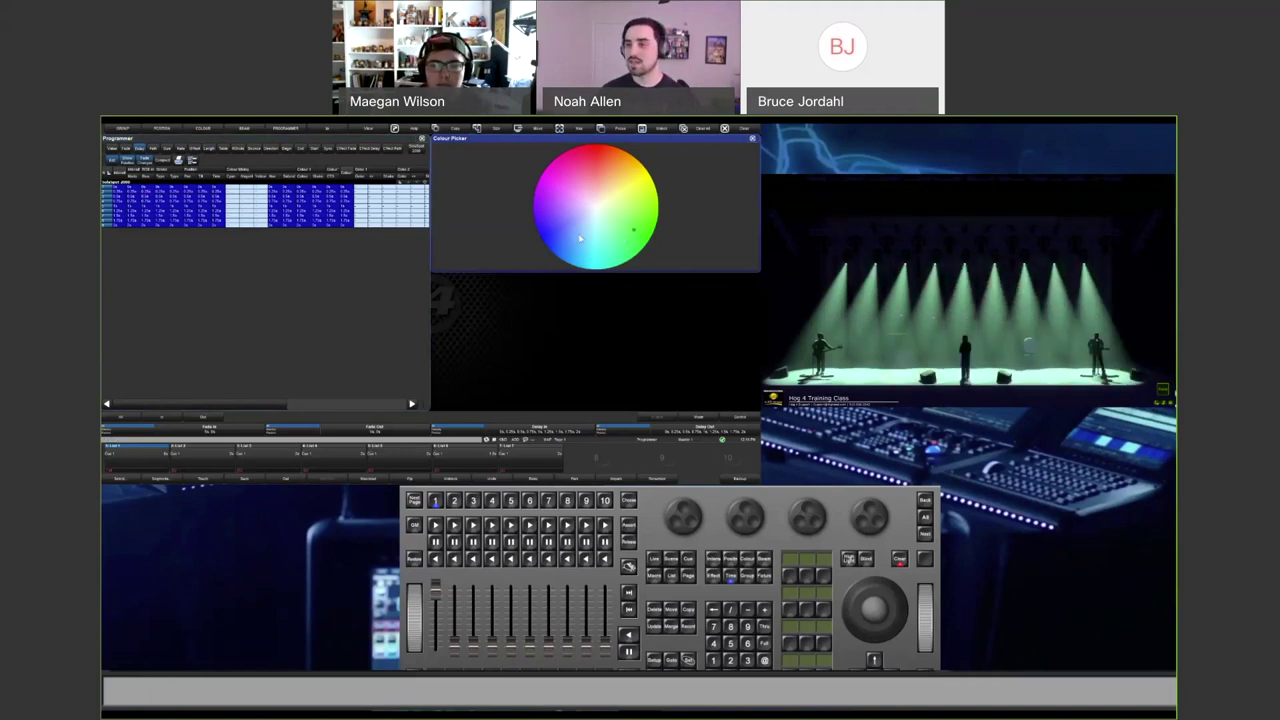
click(557, 192)
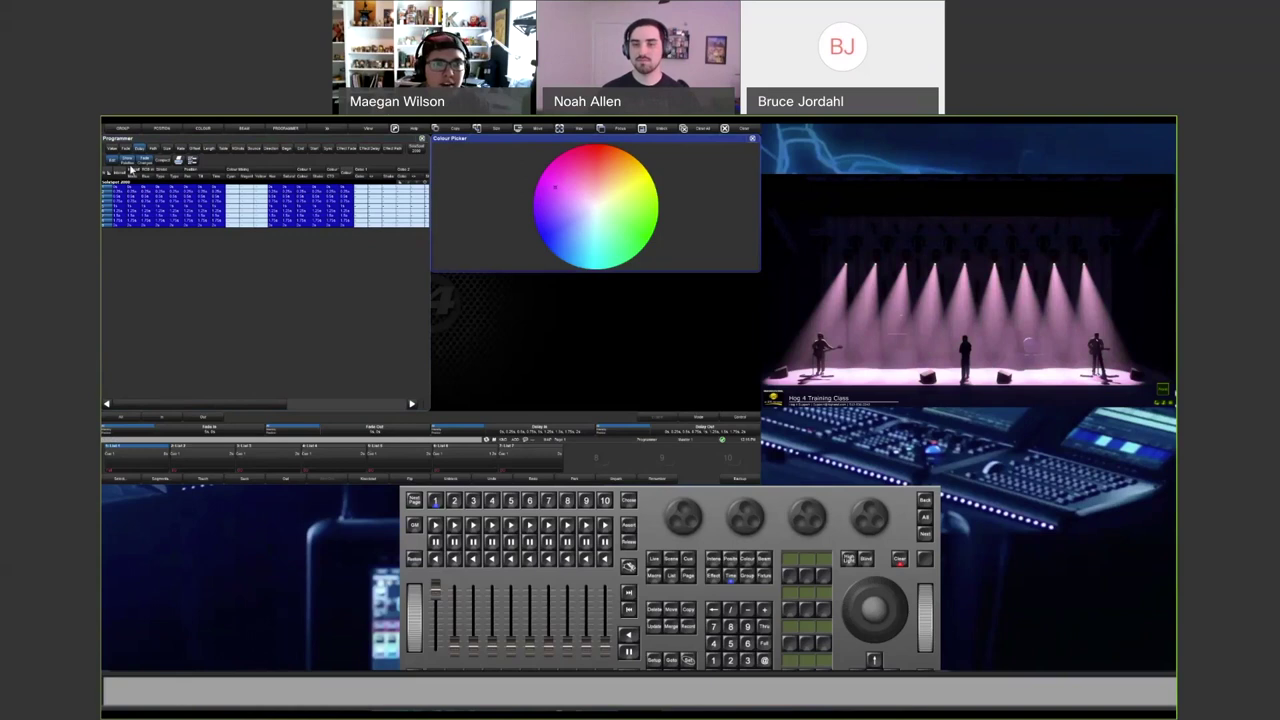
drag(531, 223, 567, 229)
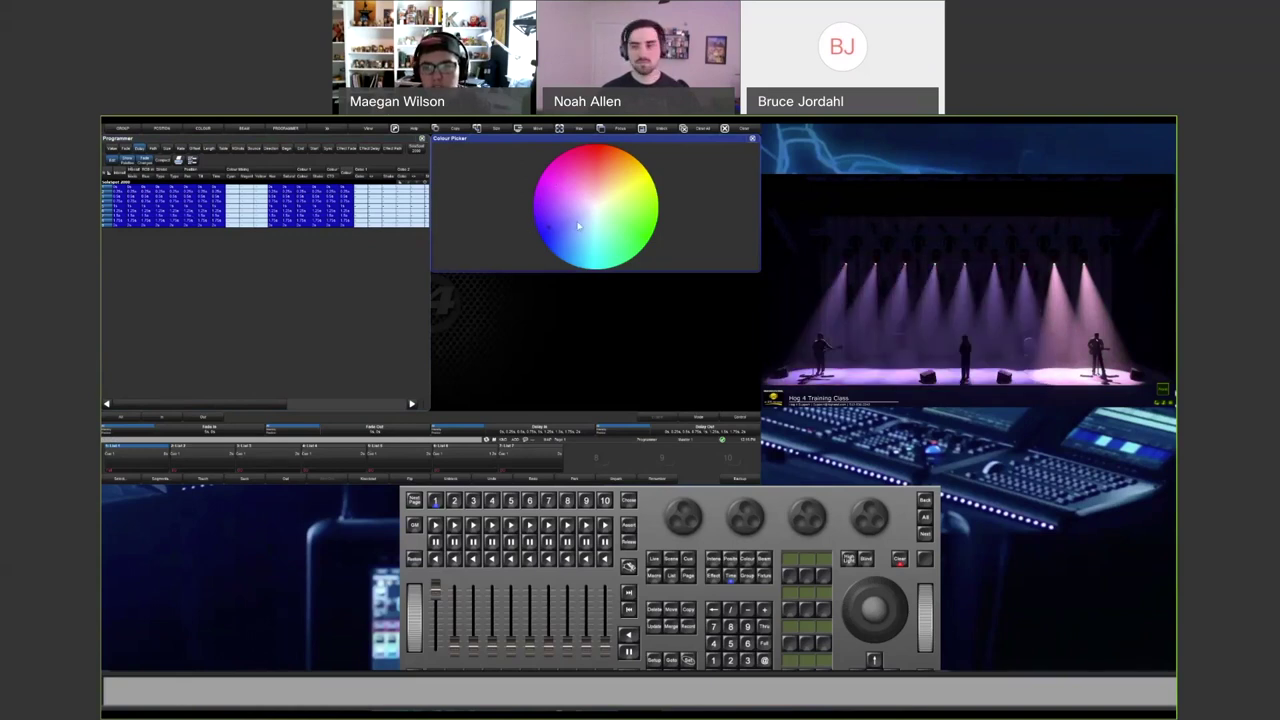
Display the programmer's parameter values and knock the colour and position out of the selected SolaSpot 2000 fixtures.
click(112, 149)
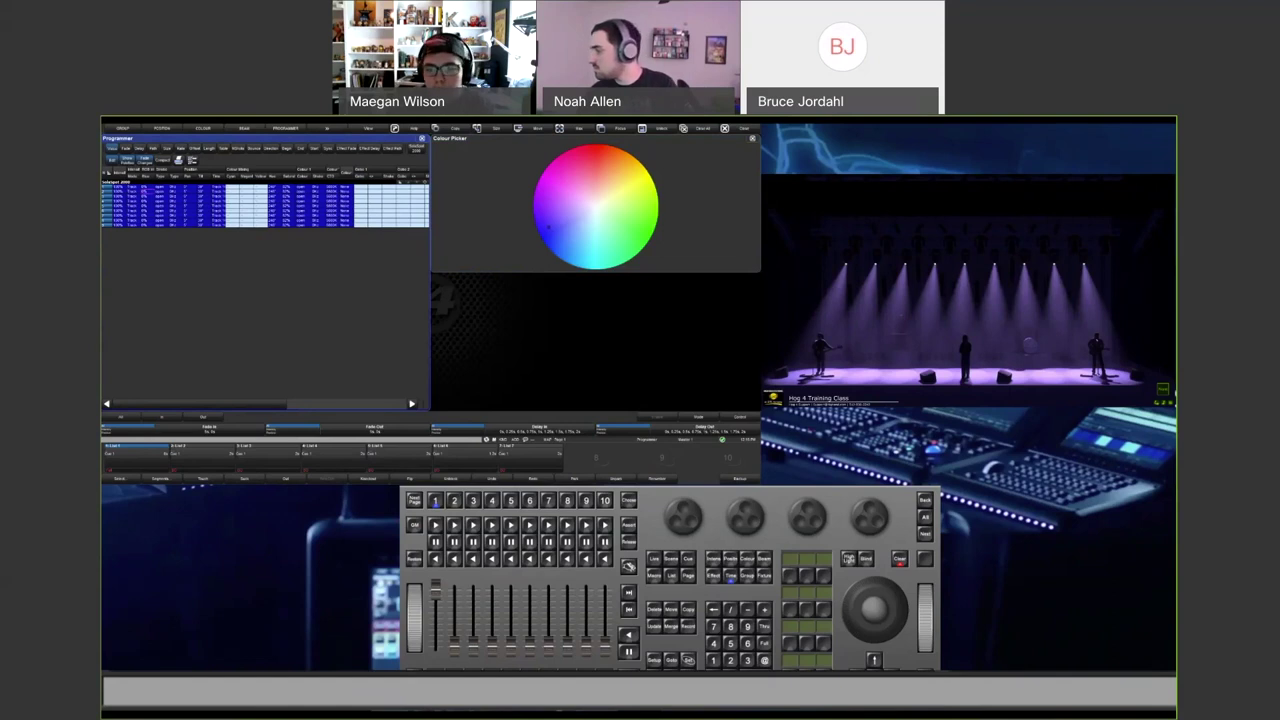
click(748, 560)
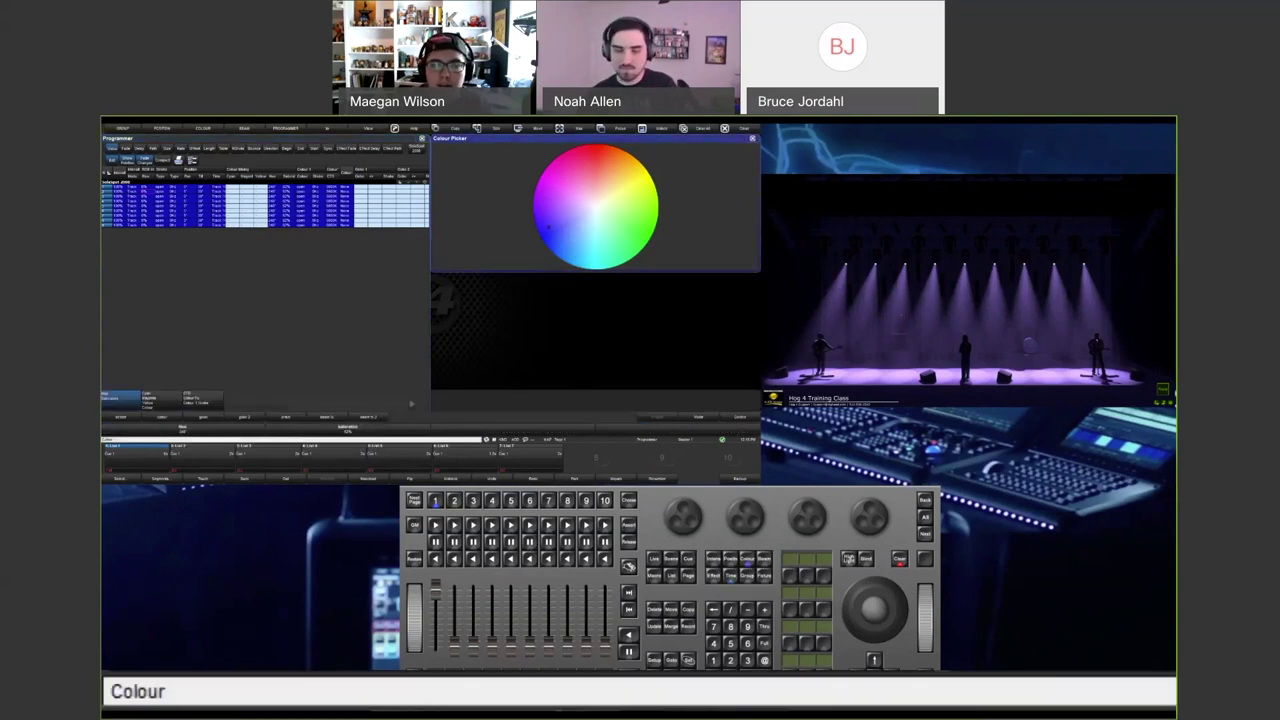
key(BackSpace)
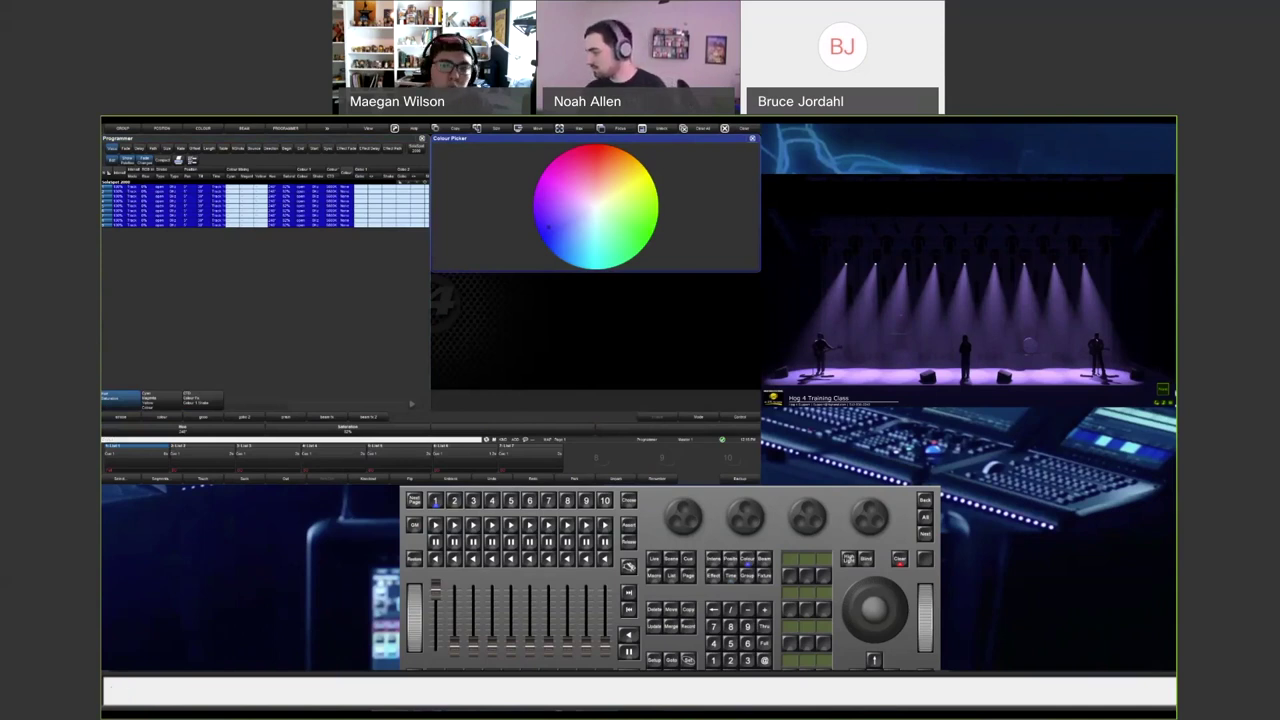
click(751, 563)
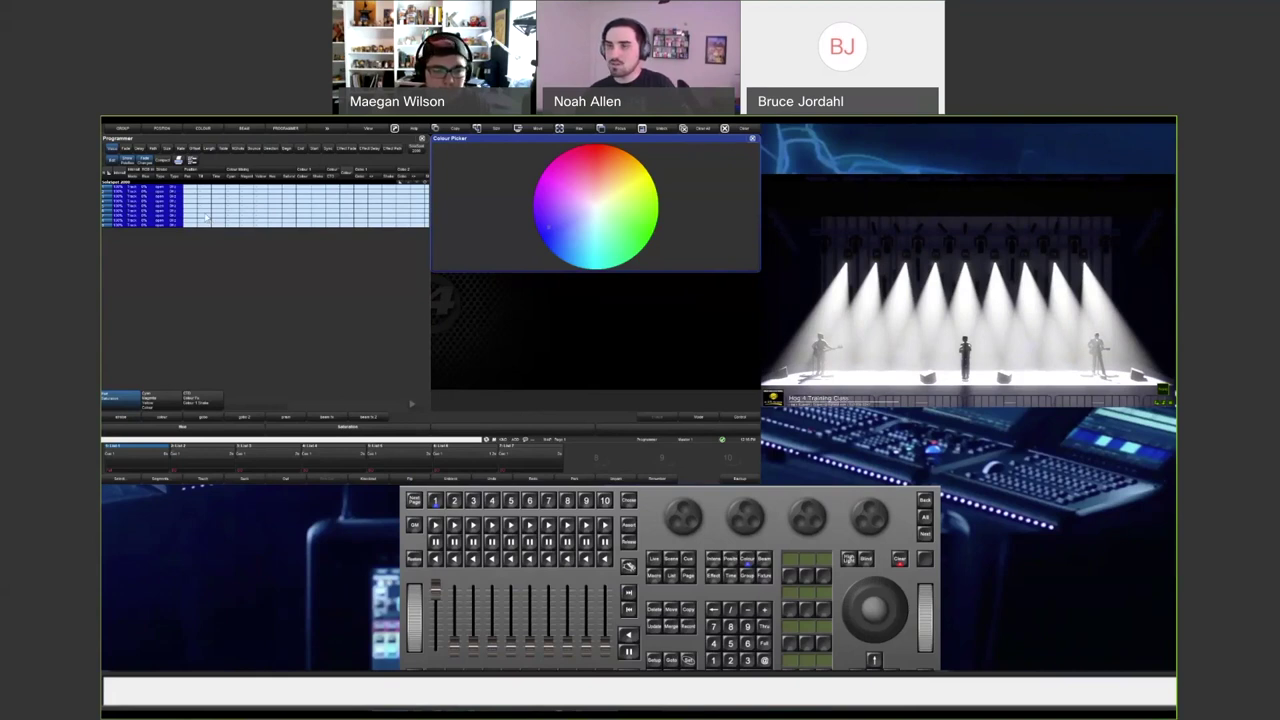
click(207, 217)
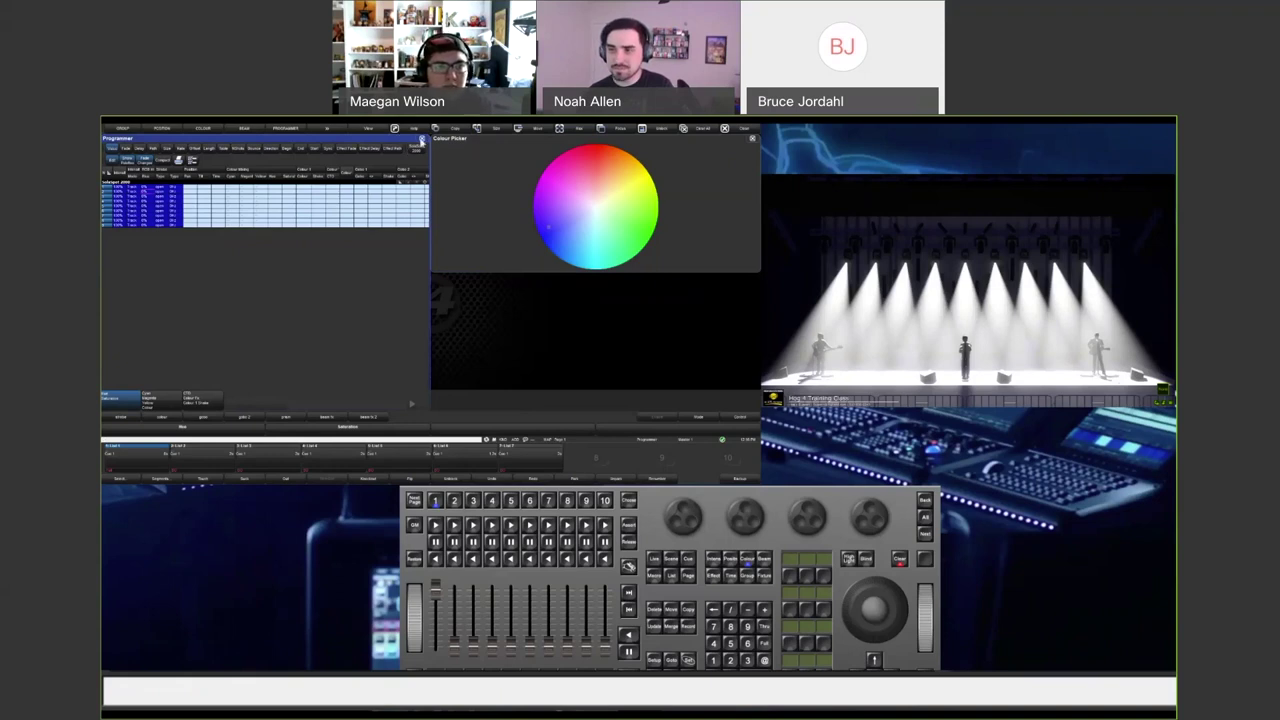
Reopen the programmer at full width and empty its contents, keeping SolaSpot 2000 fixtures 1 through 9 selected.
click(421, 138)
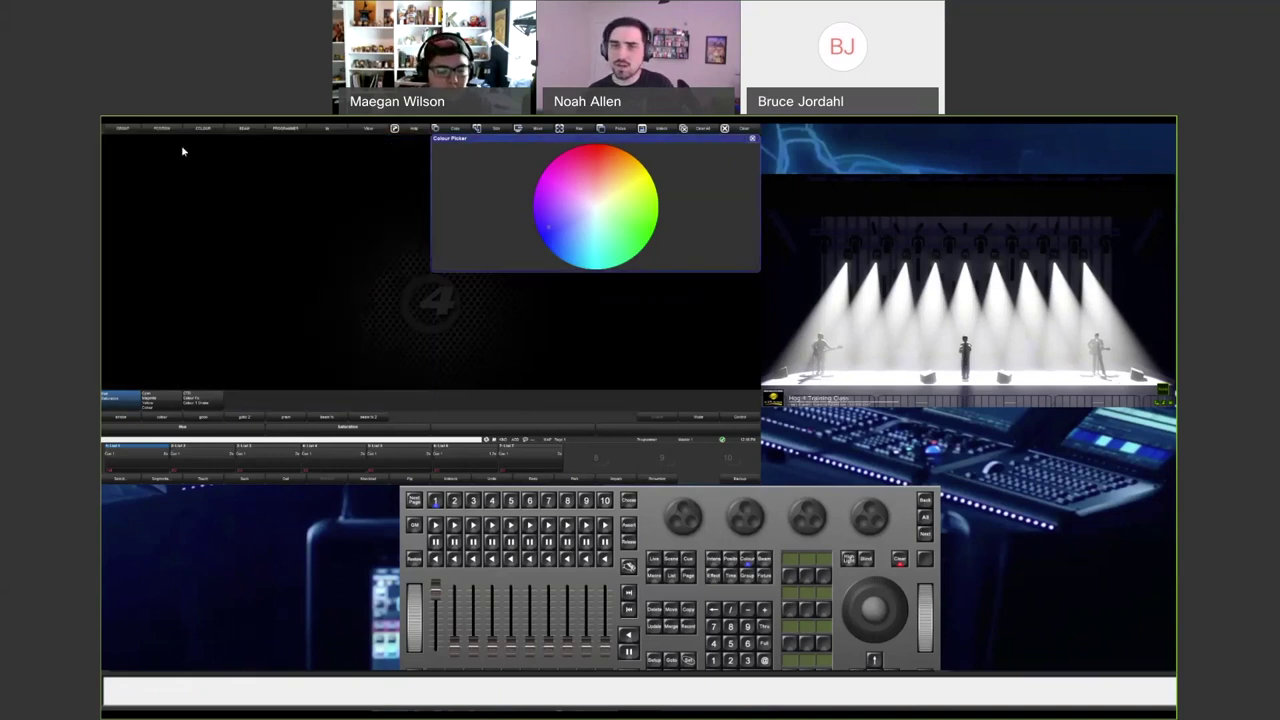
click(122, 128)
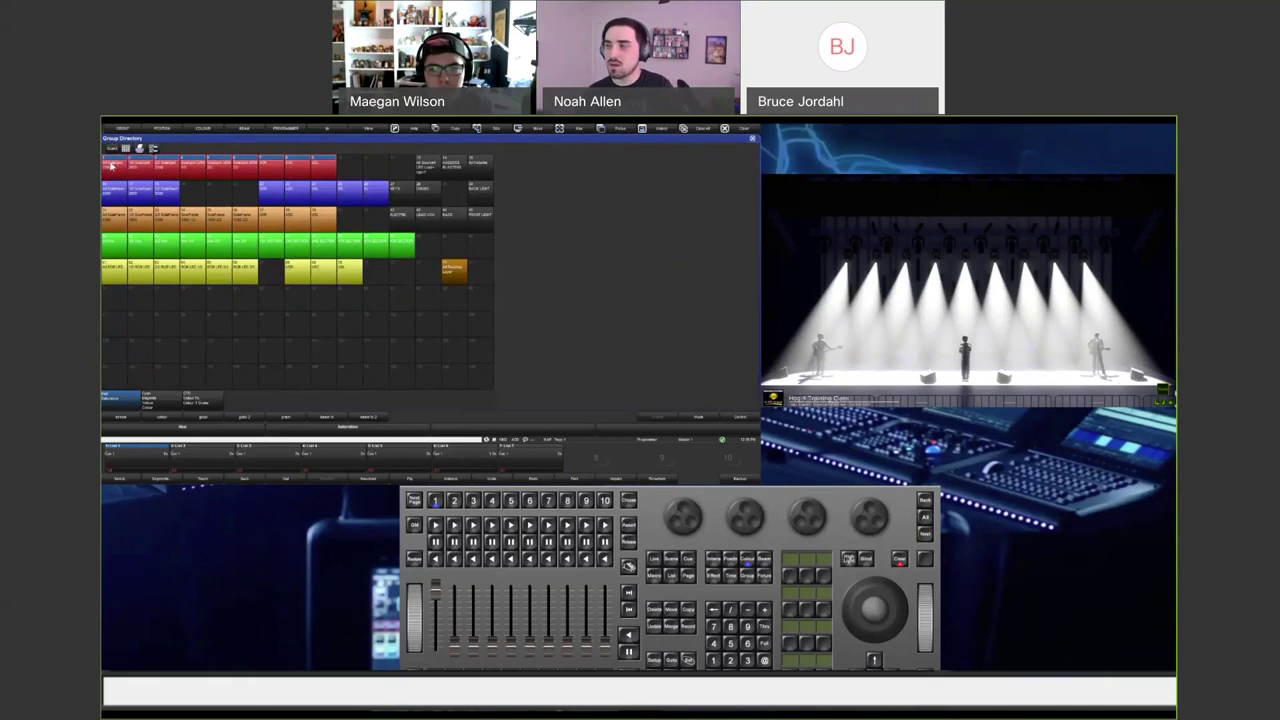
click(753, 142)
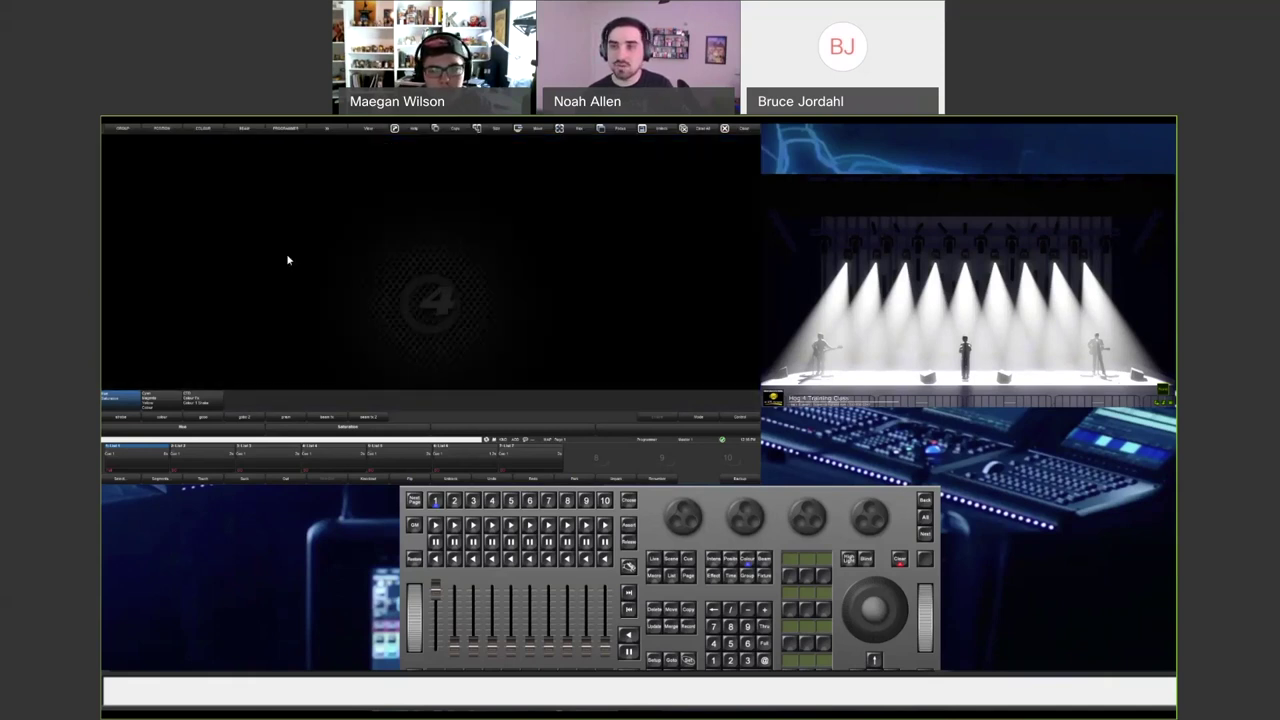
click(295, 130)
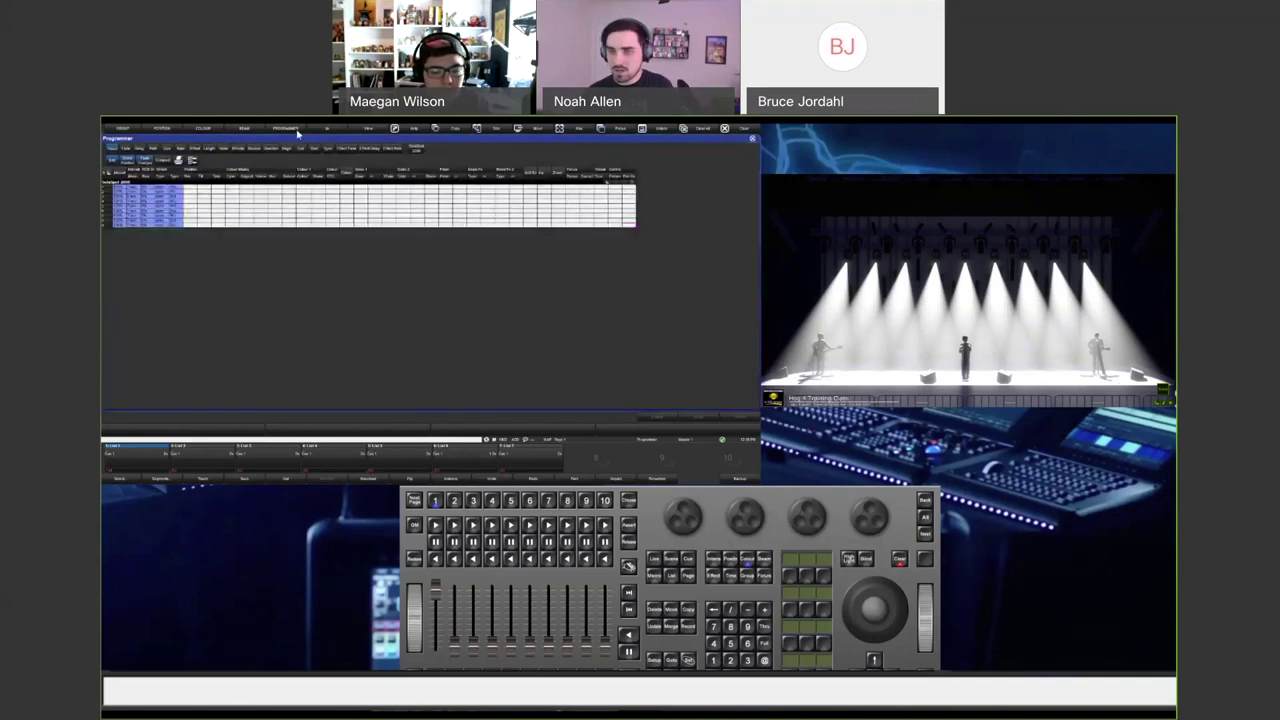
key(Delete)
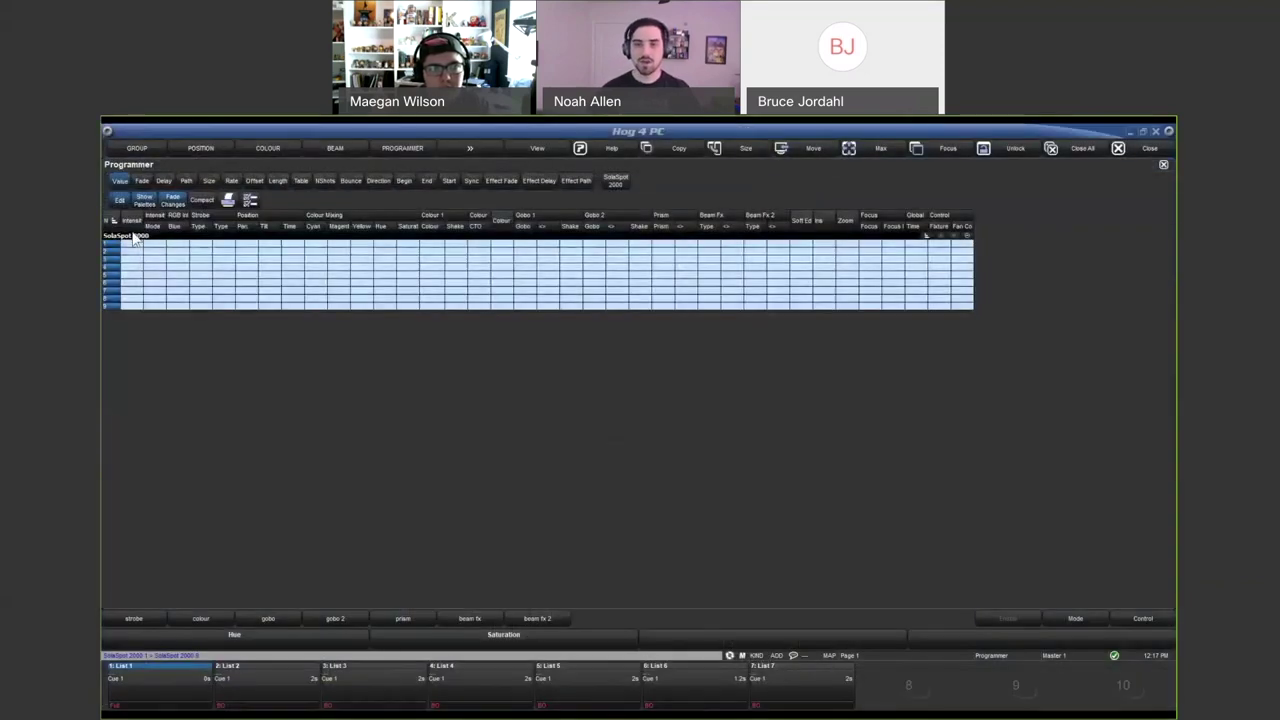
Show the Sel Order column in the programmer spreadsheet.
right_click(136, 236)
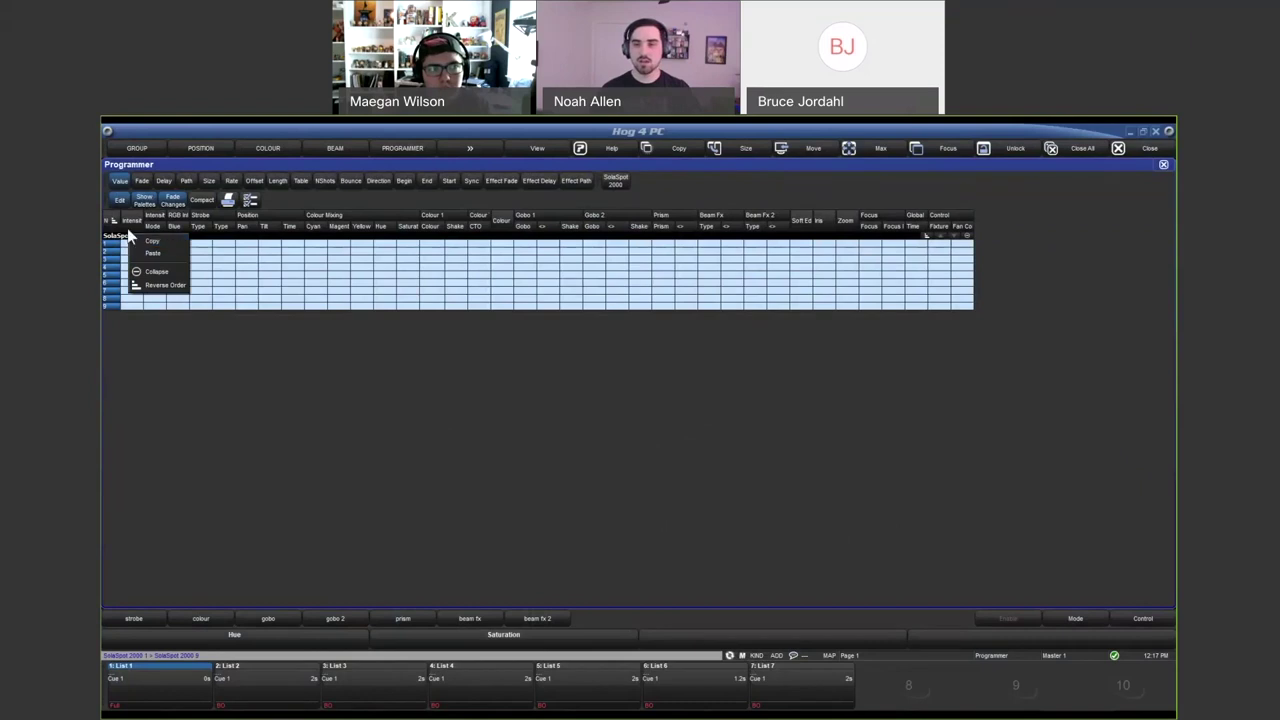
right_click(132, 220)
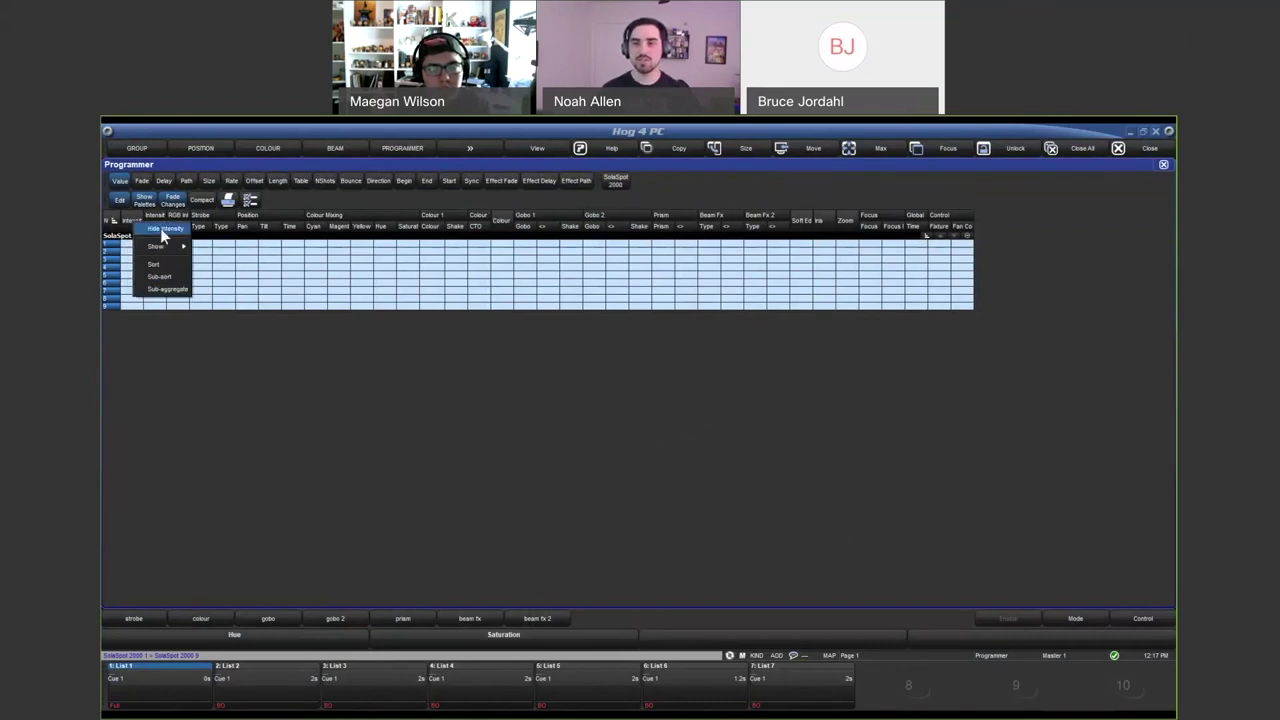
mouse_move(156, 246)
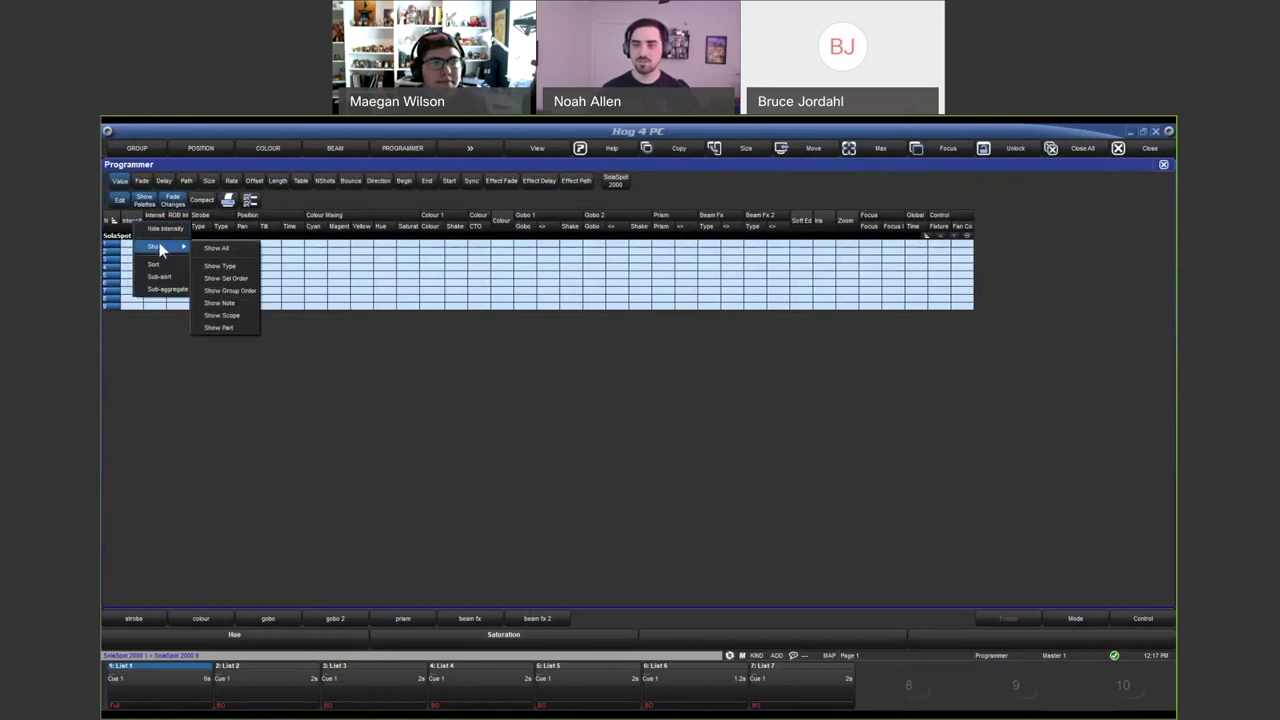
click(252, 287)
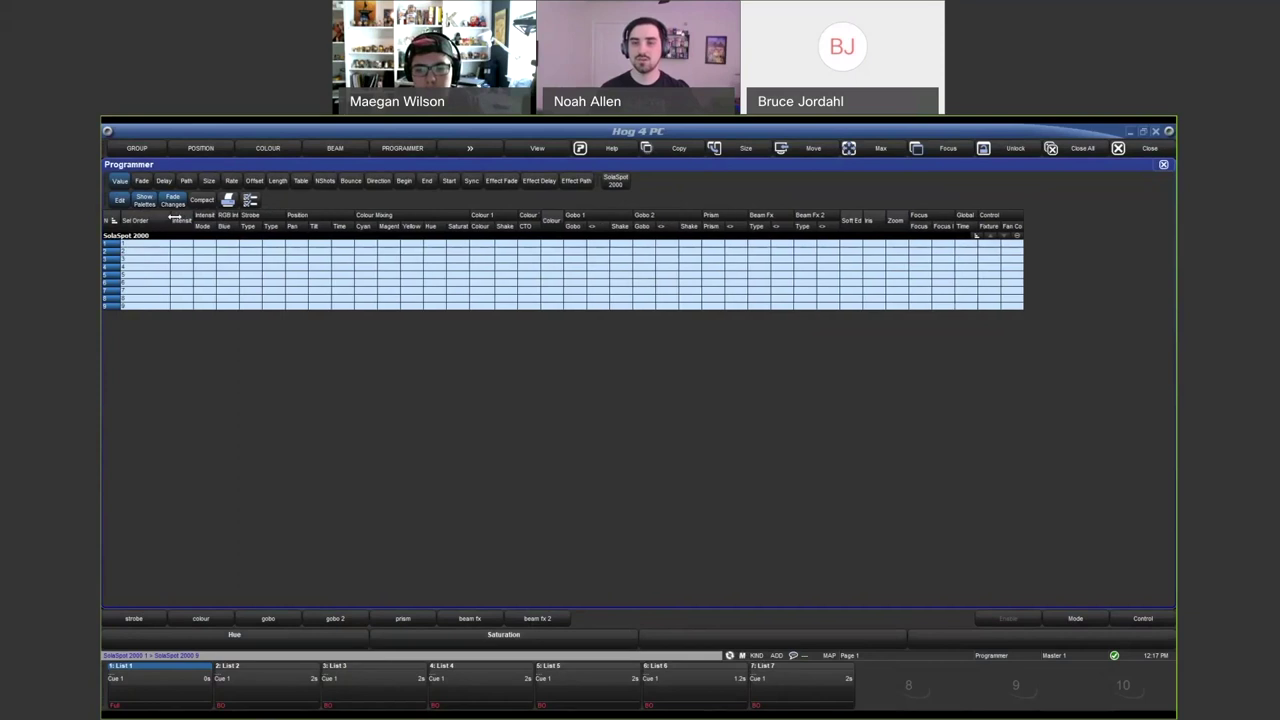
Compare Sel Order for SolaSpot 2000 fixtures selected 1 through 9 and 9 through 1, clearing the programmer after each selection.
drag(138, 246, 142, 311)
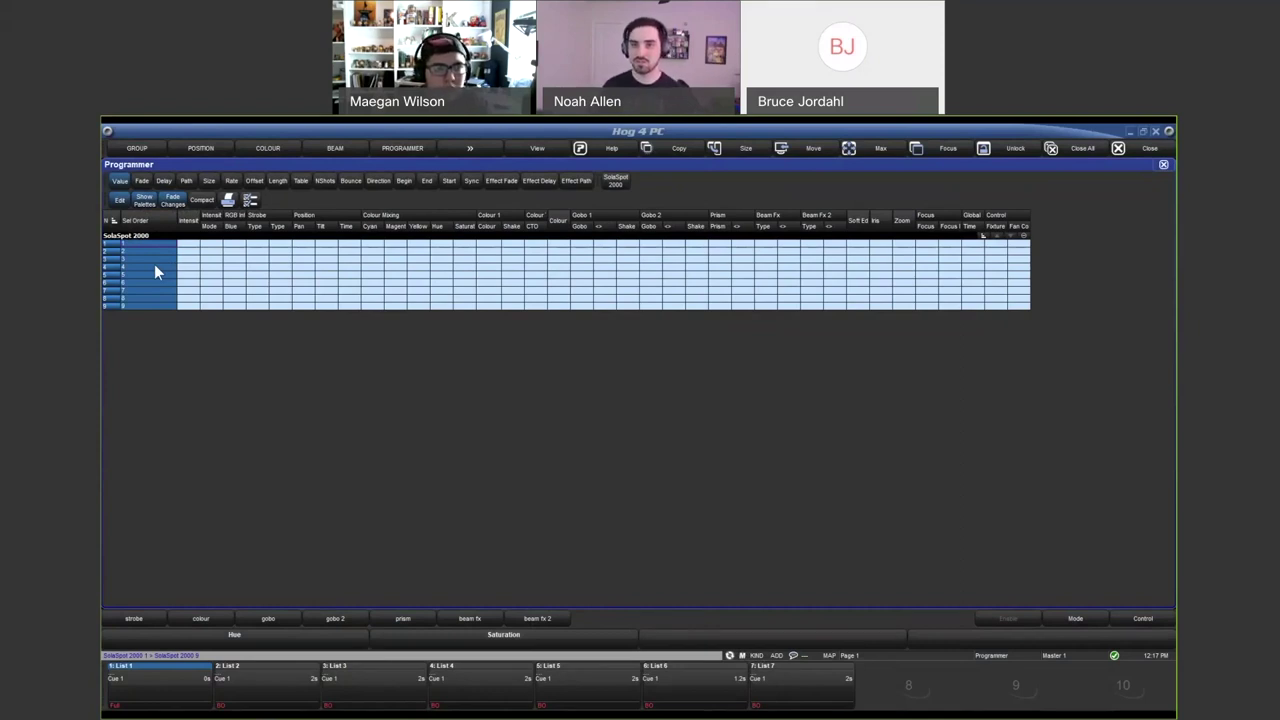
key(ctrl+BackSpace)
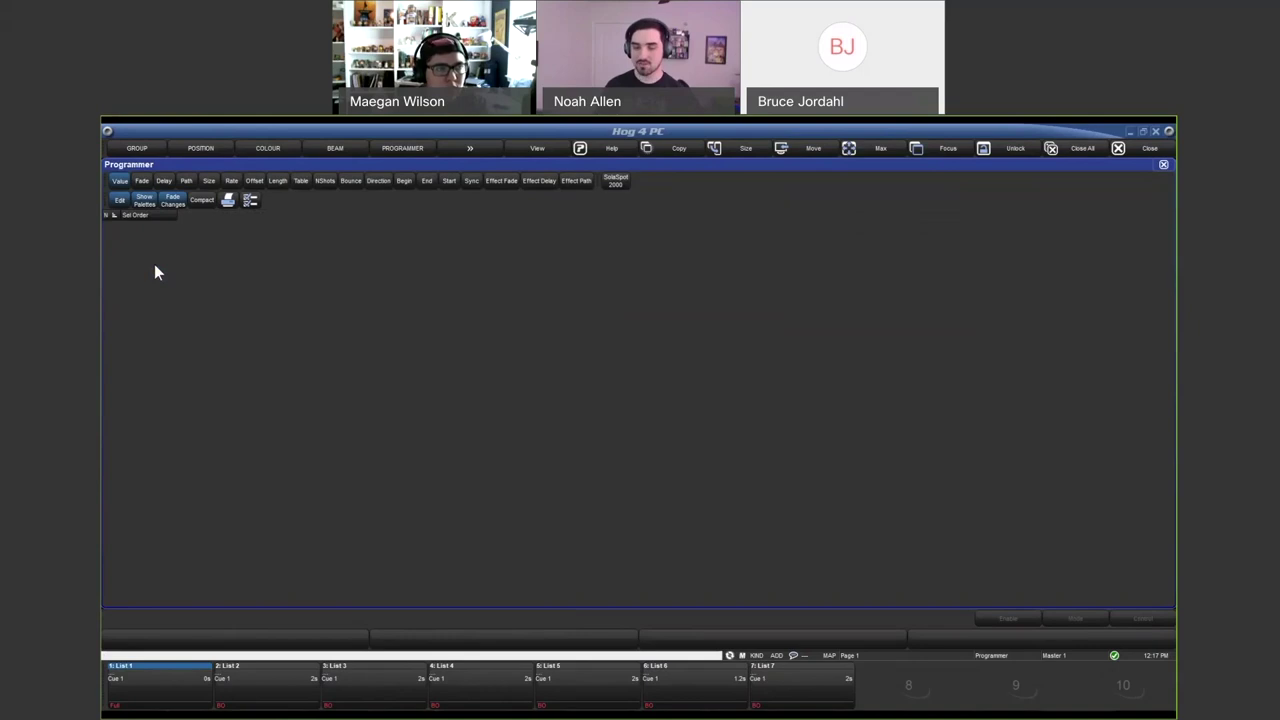
key(Return)
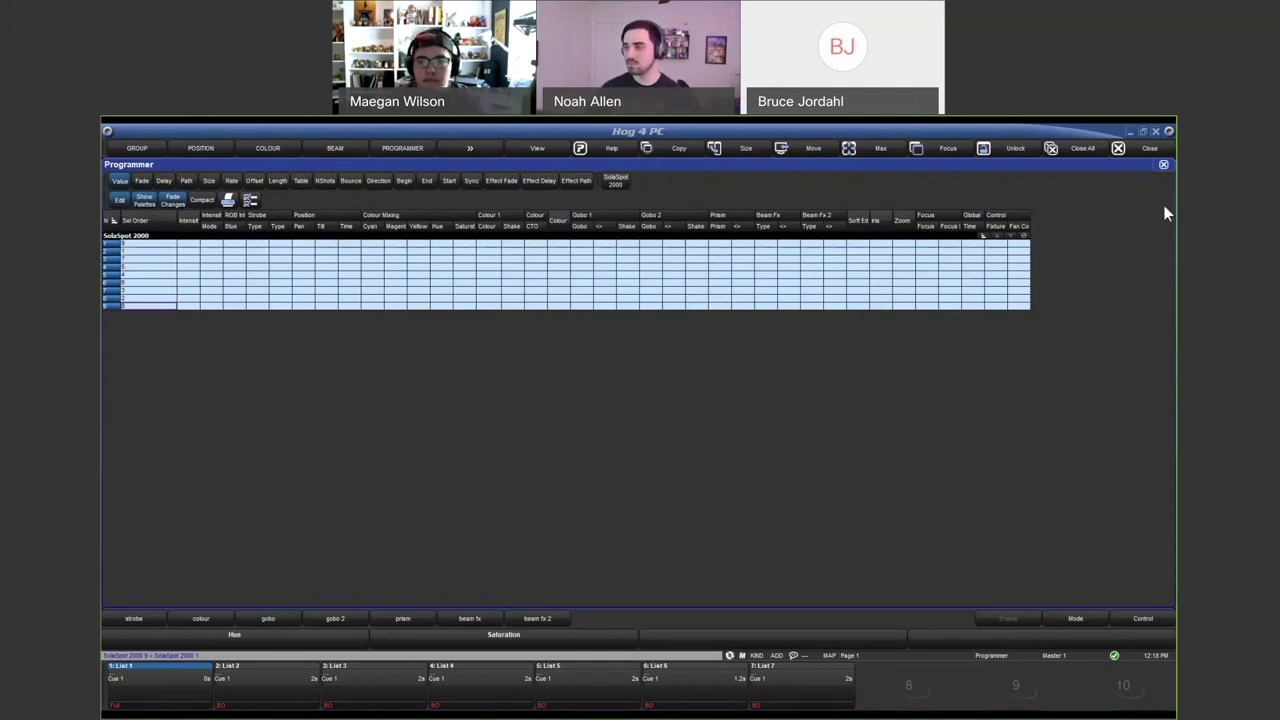
key(ctrl+BackSpace)
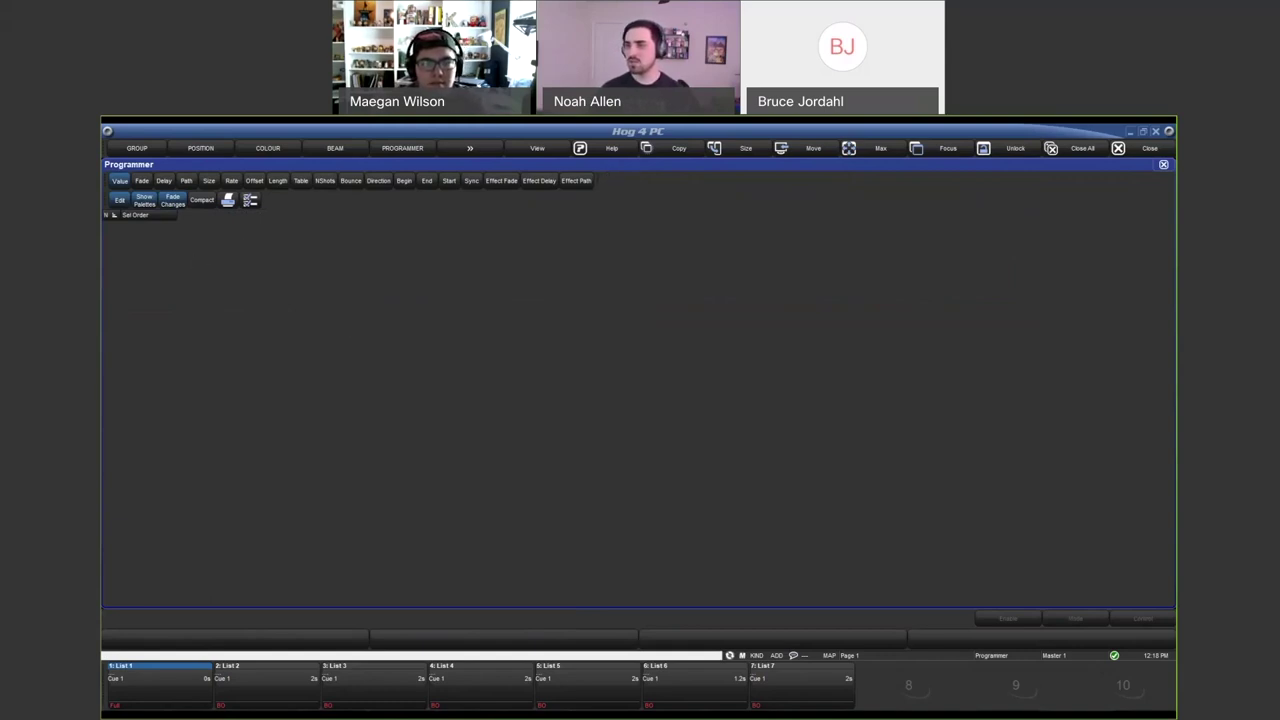
Resize the programmer so it fills only the right half of the workspace.
click(744, 150)
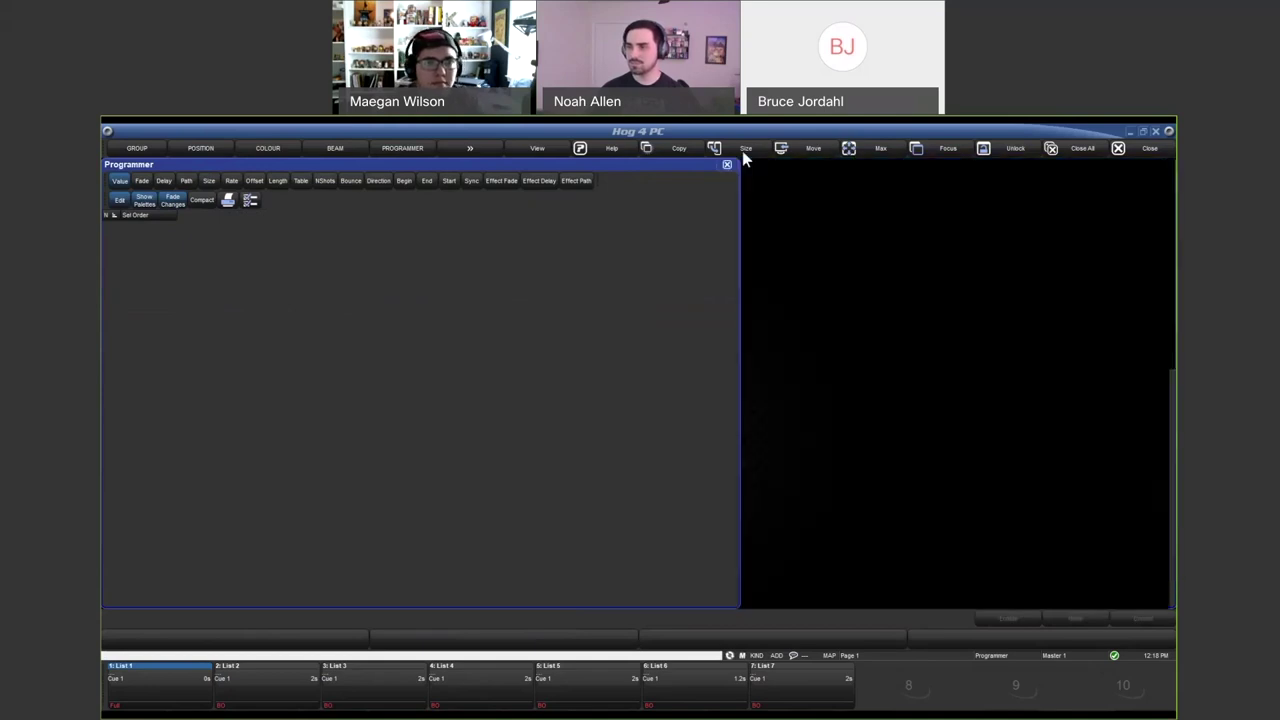
click(744, 150)
click(744, 150)
Show the Group Directory beside the programmer and select SolaSpot 2000 fixtures 1 through 9, highlighting their Sel Order cells.
click(497, 268)
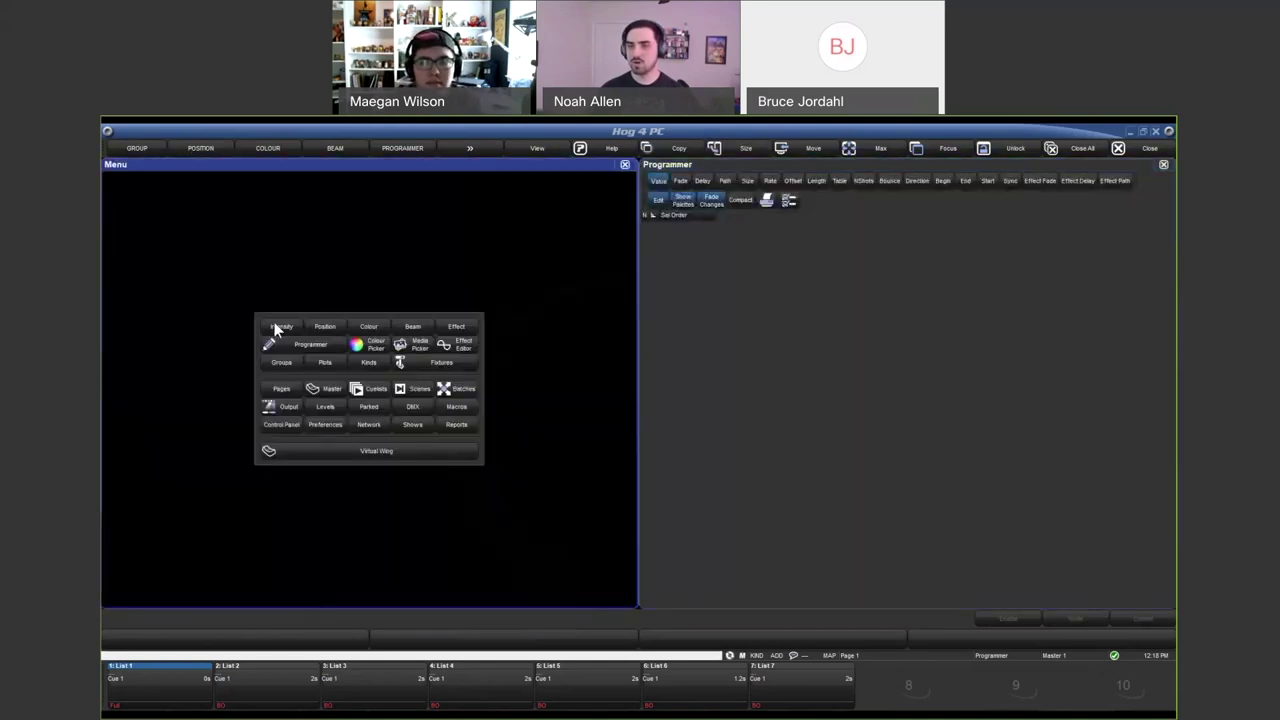
click(286, 364)
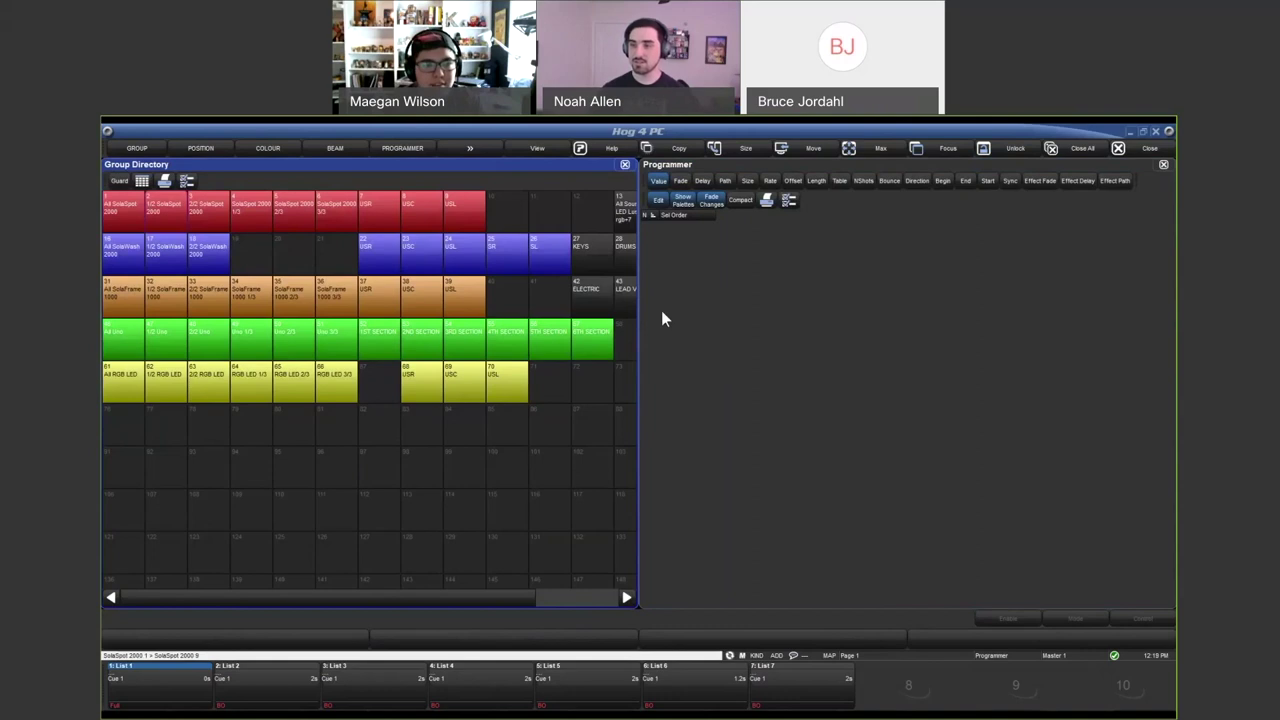
key(Return)
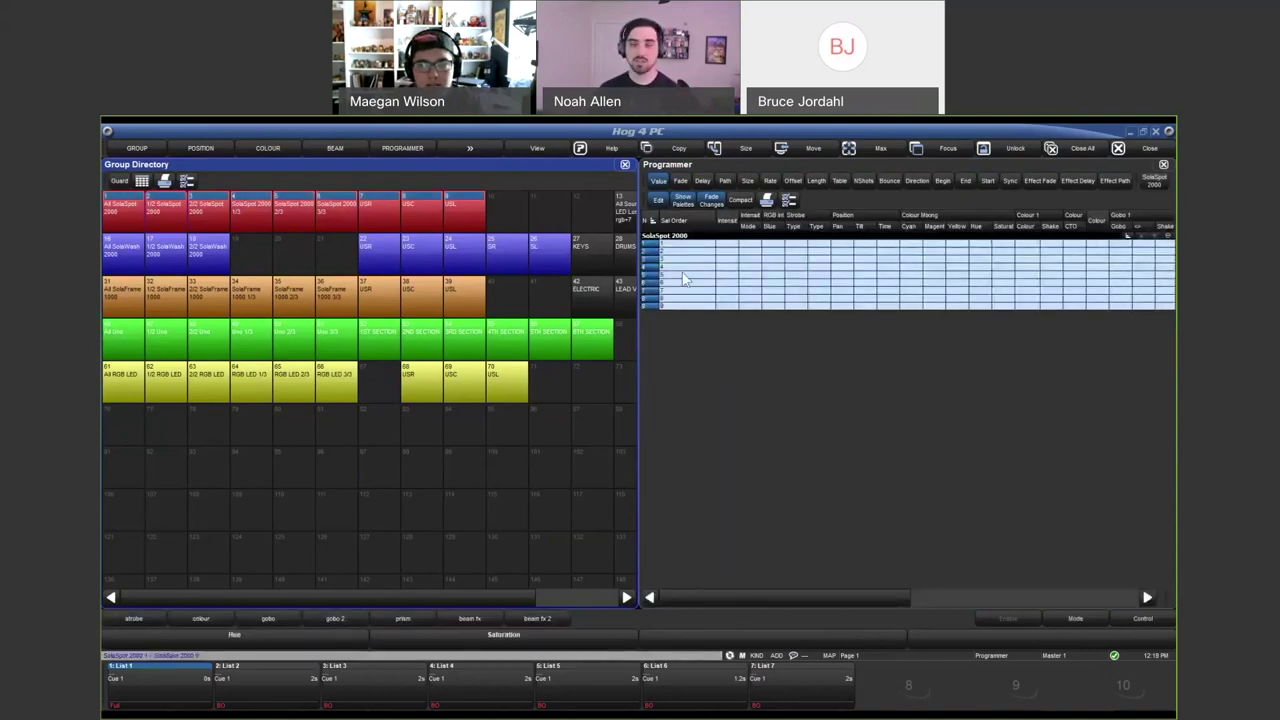
drag(662, 254, 770, 322)
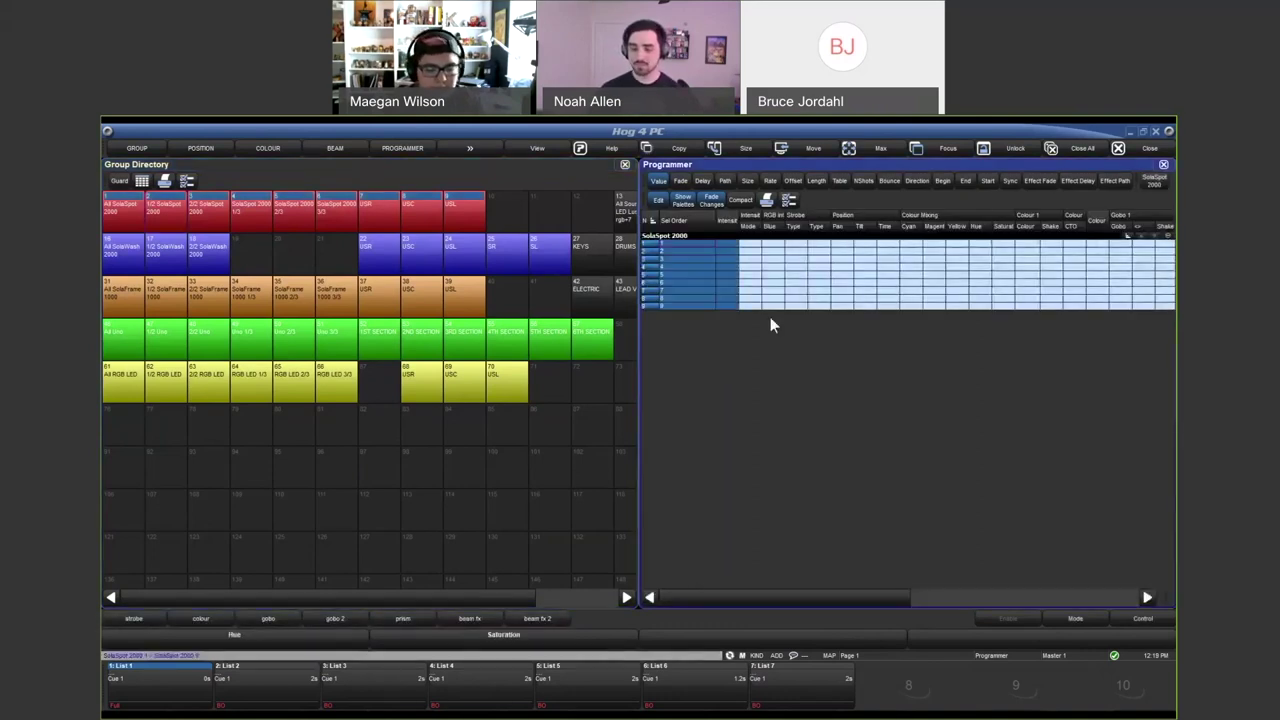
Record the selected fixtures as a group in the next free slot and undo that recording.
key(alt+r)
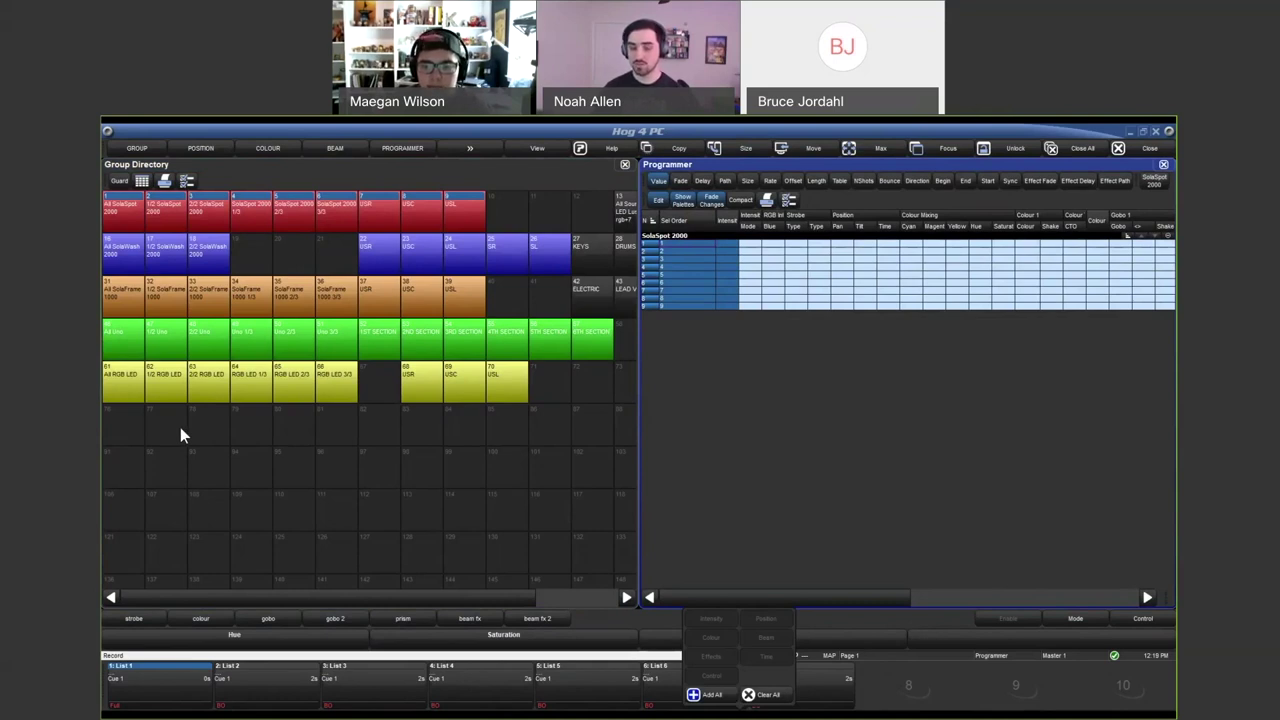
key(alt+g)
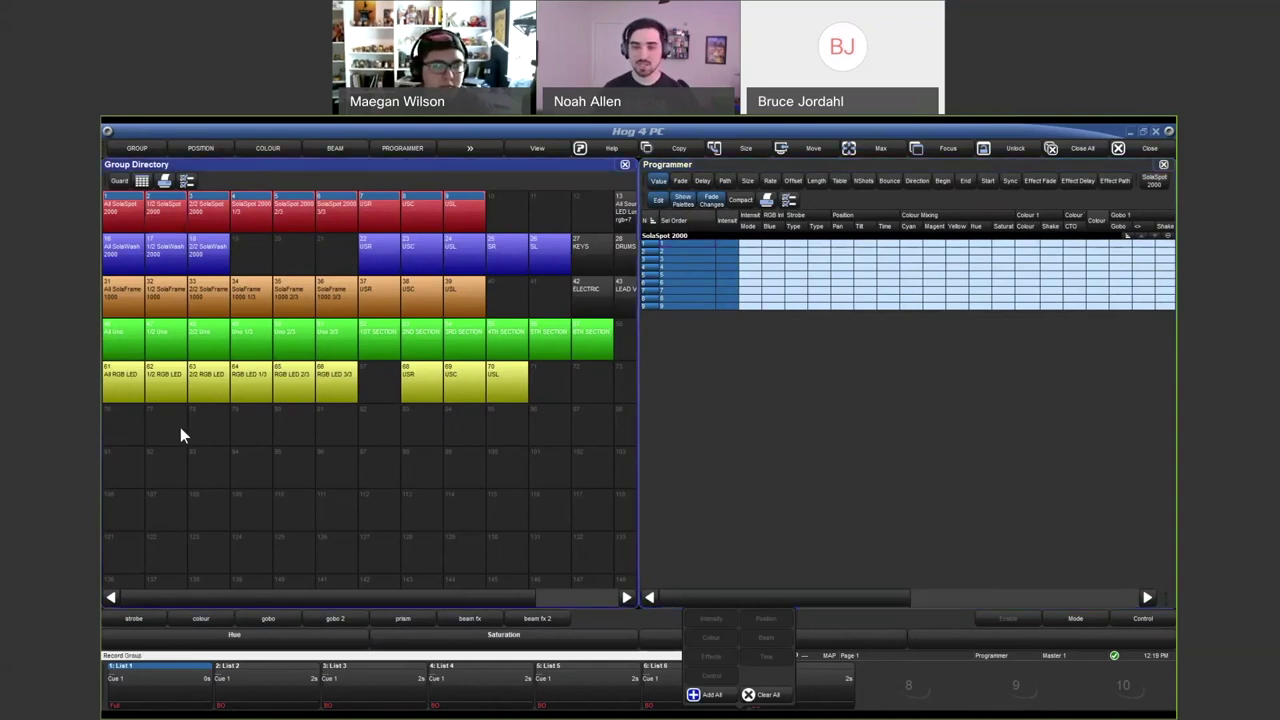
key(Return)
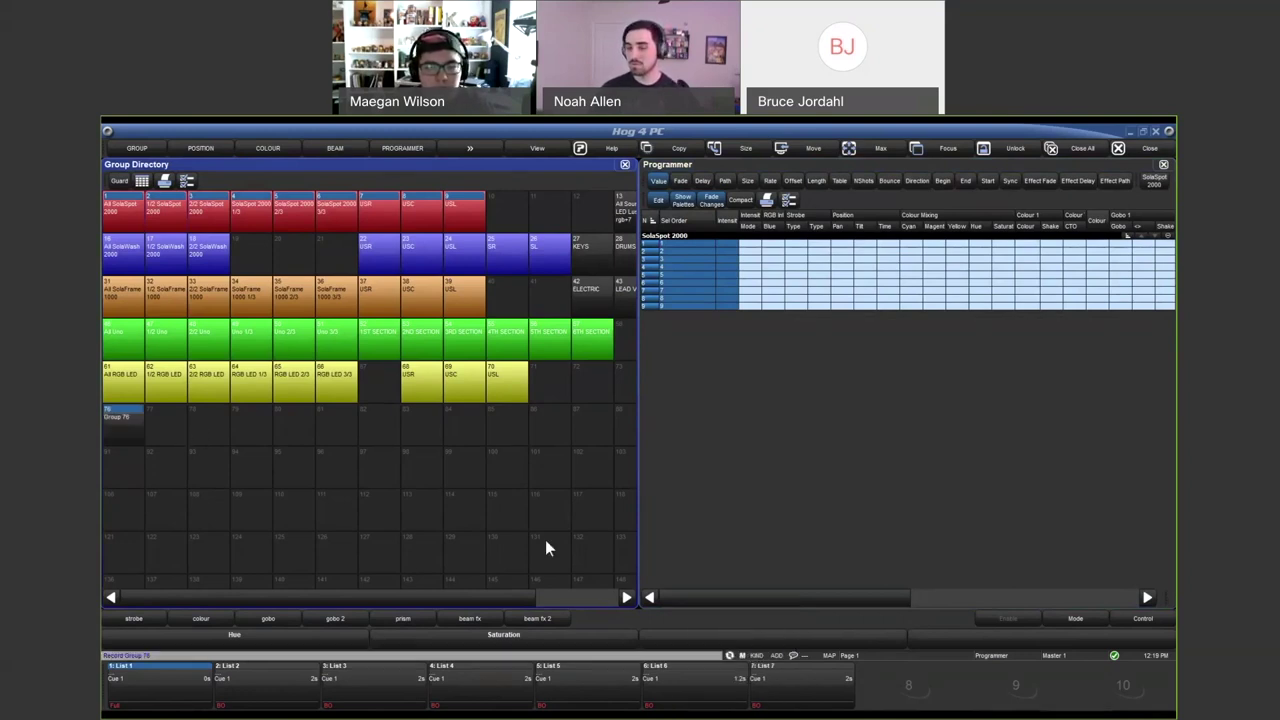
key(Escape)
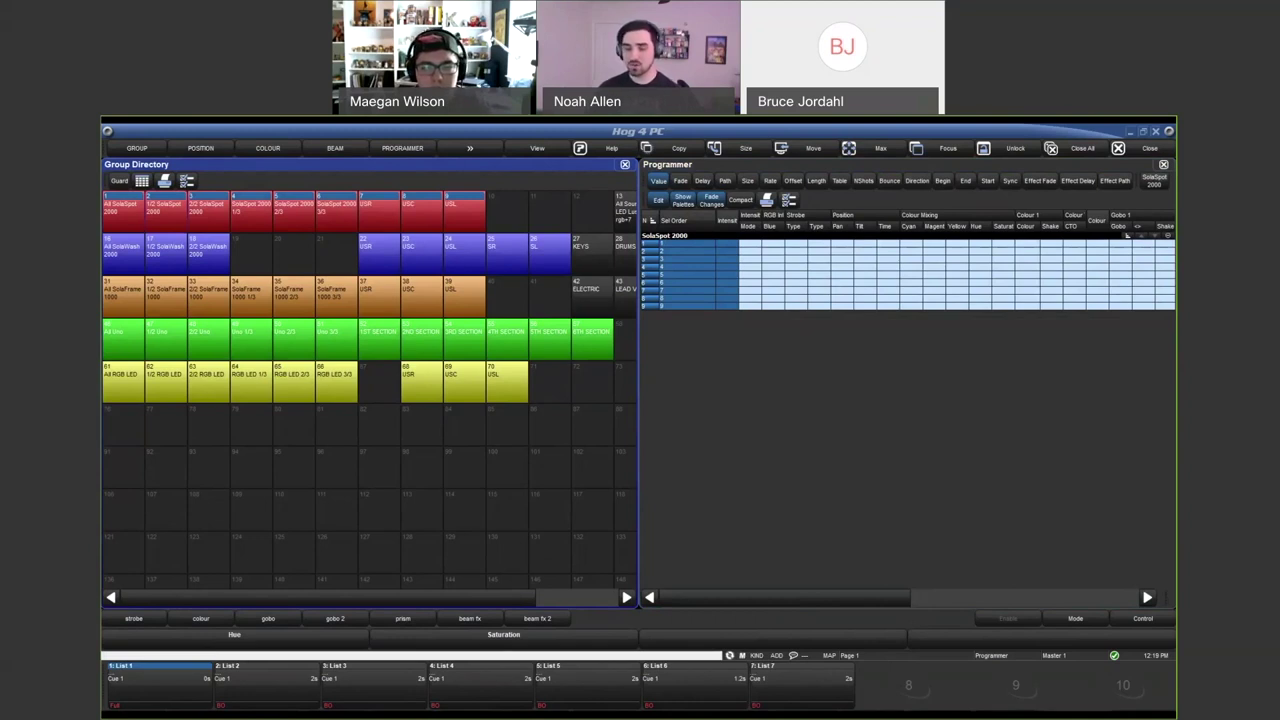
Record the selected SolaSpot 2000 fixtures as group 76 and name it All spot.
key(Insert)
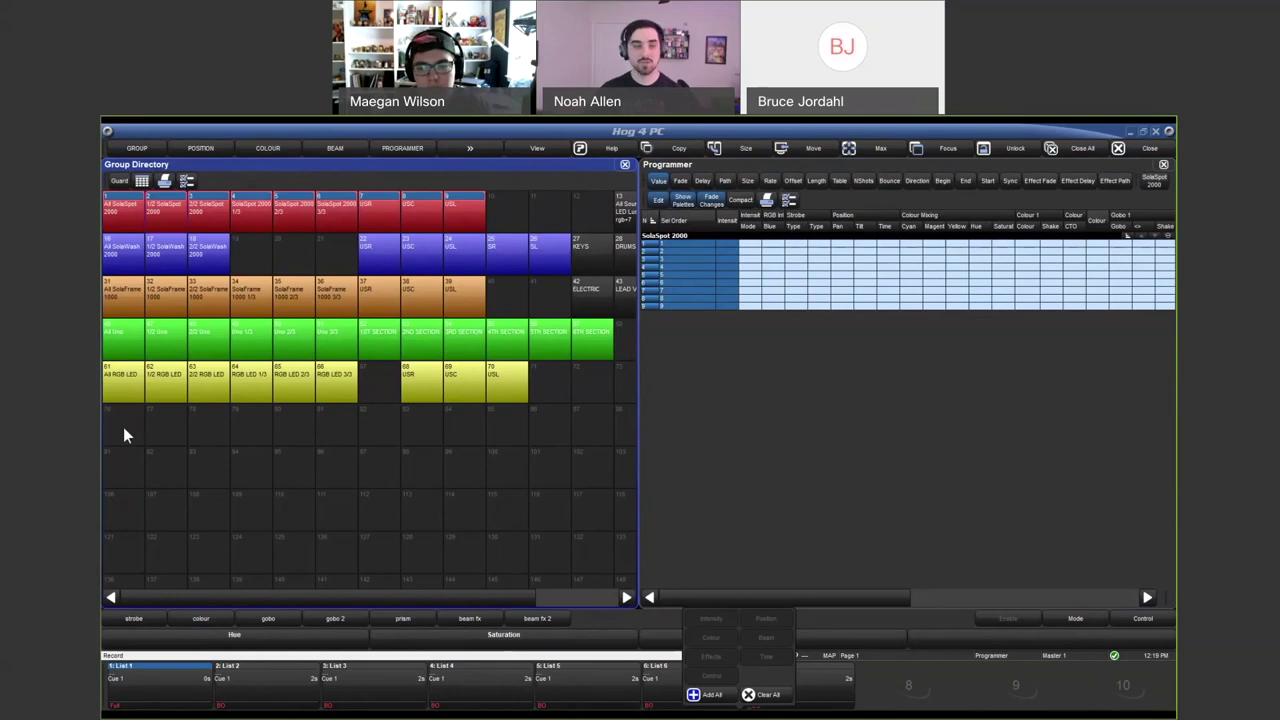
click(123, 430)
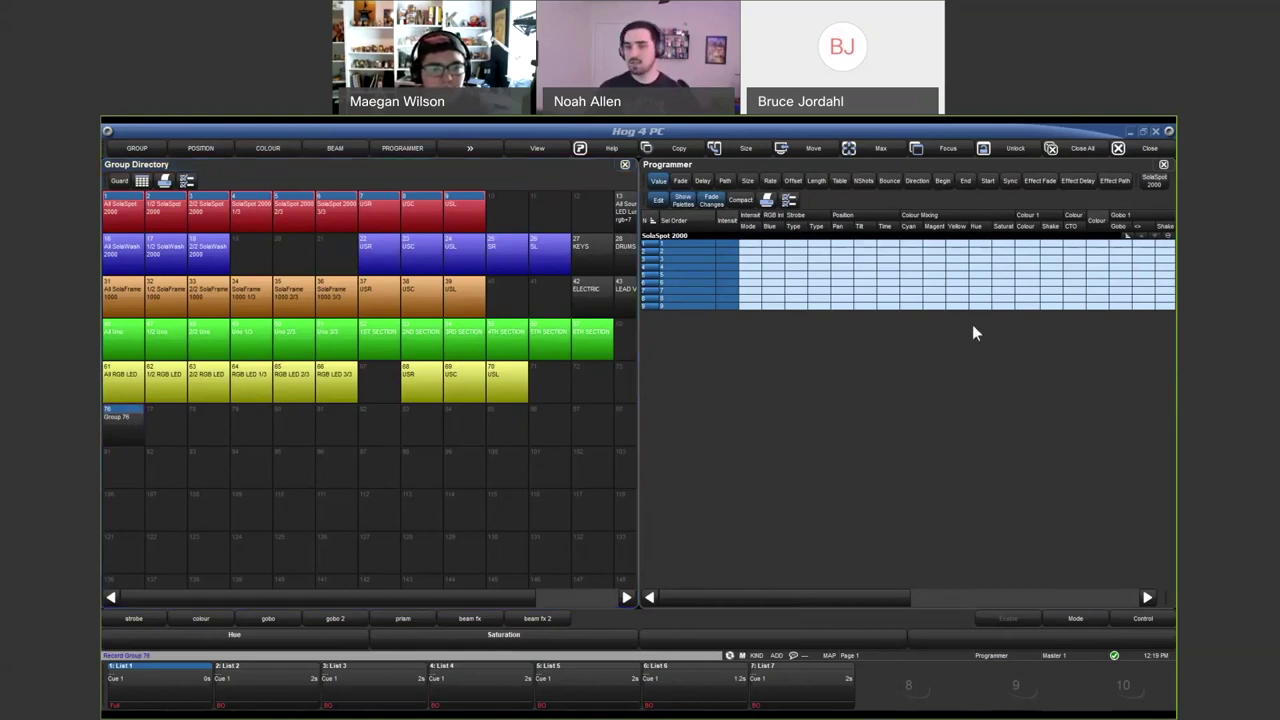
click(154, 441)
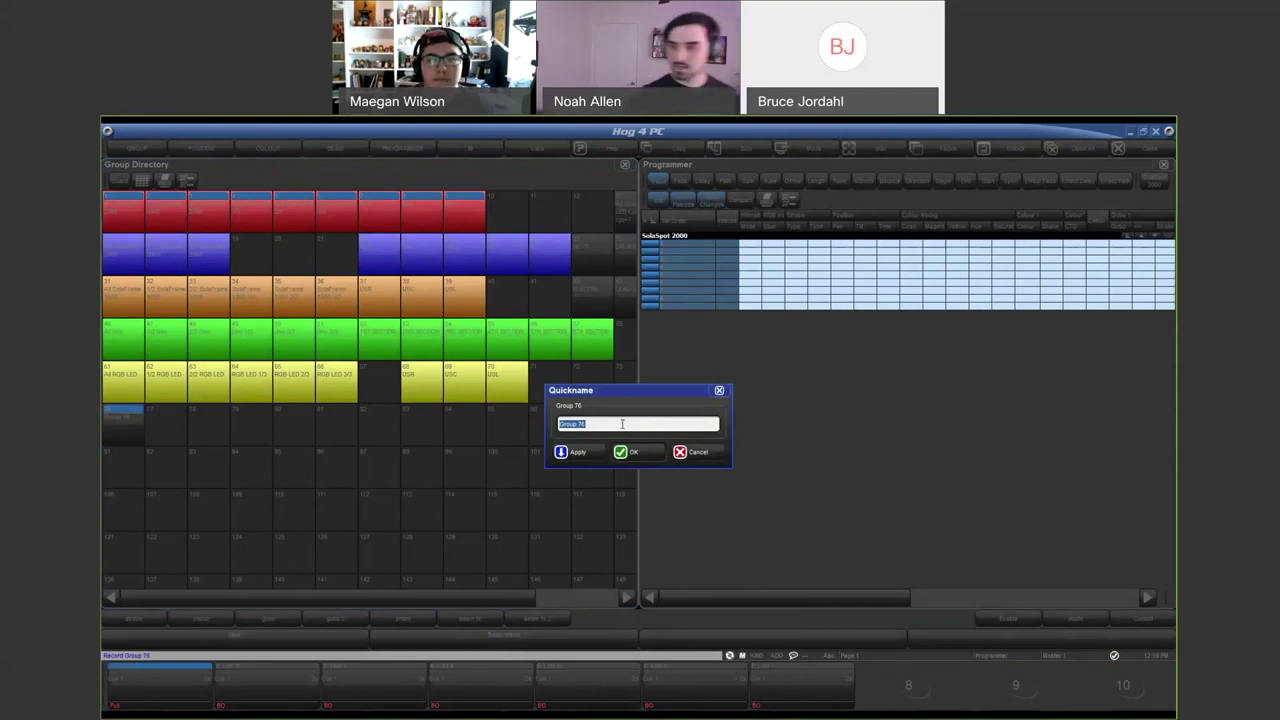
text(high)
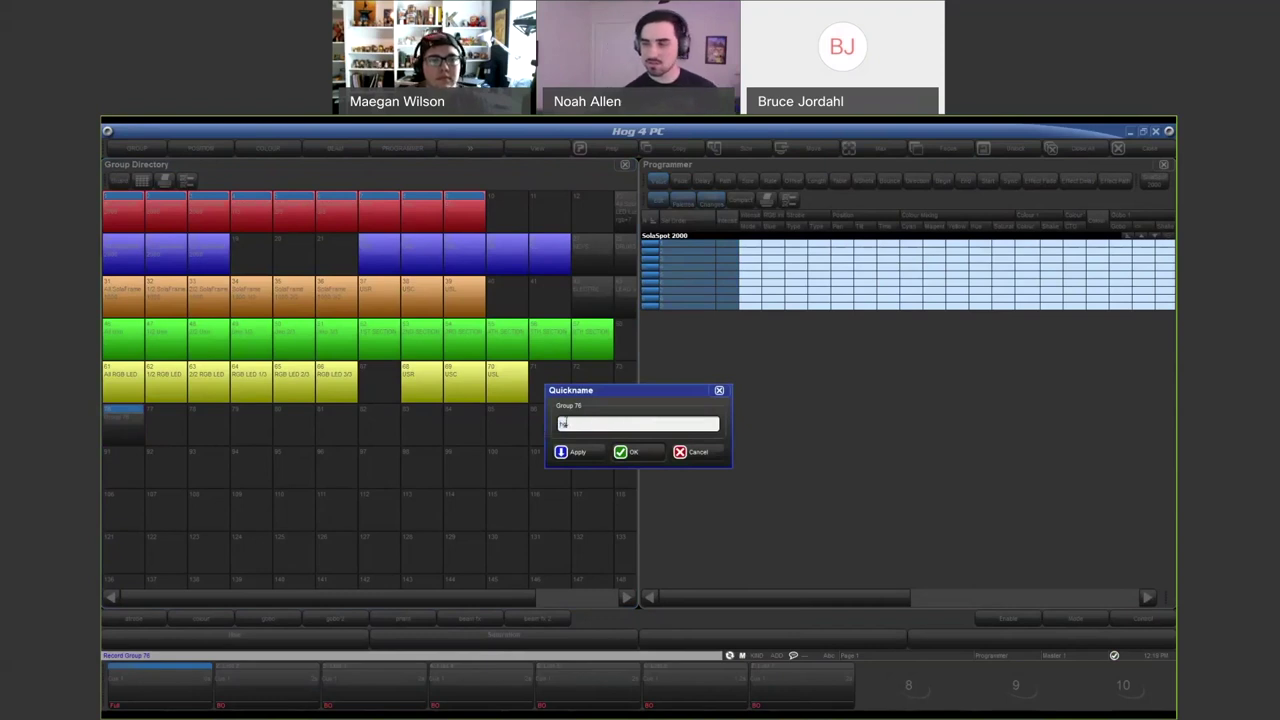
key(BackSpace)
key(BackSpace)
key(BackSpace)
key(BackSpace)
text(All spot)
key(Return)
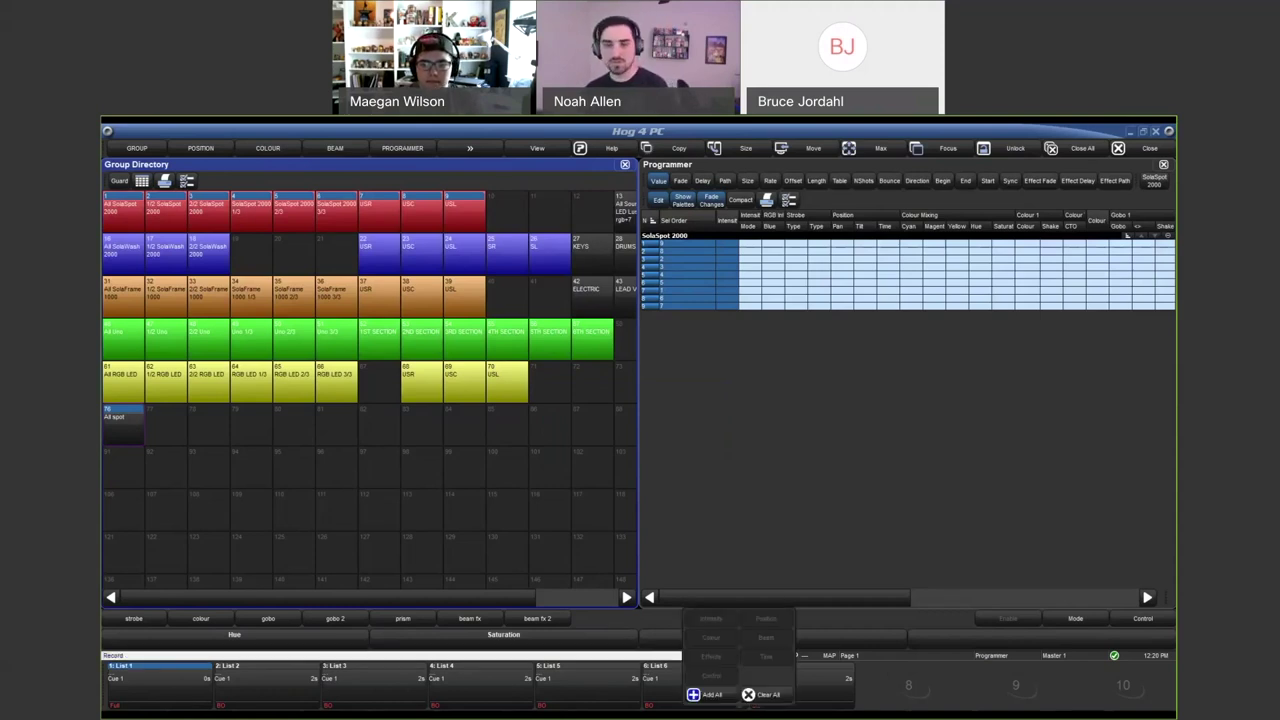
Record the shuffled SolaSpot 2000 selection as group 77 and name it Spot Shuffle.
click(159, 417)
key(alt+s)
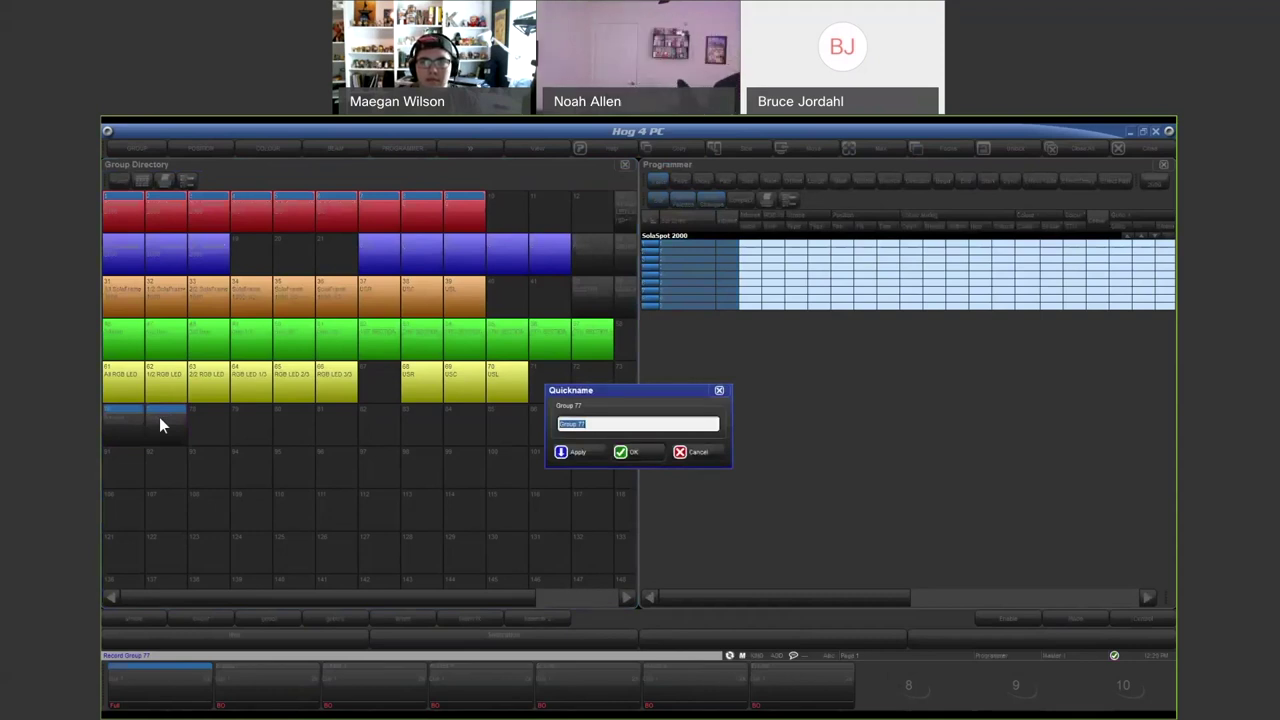
text(Spot shuffle)
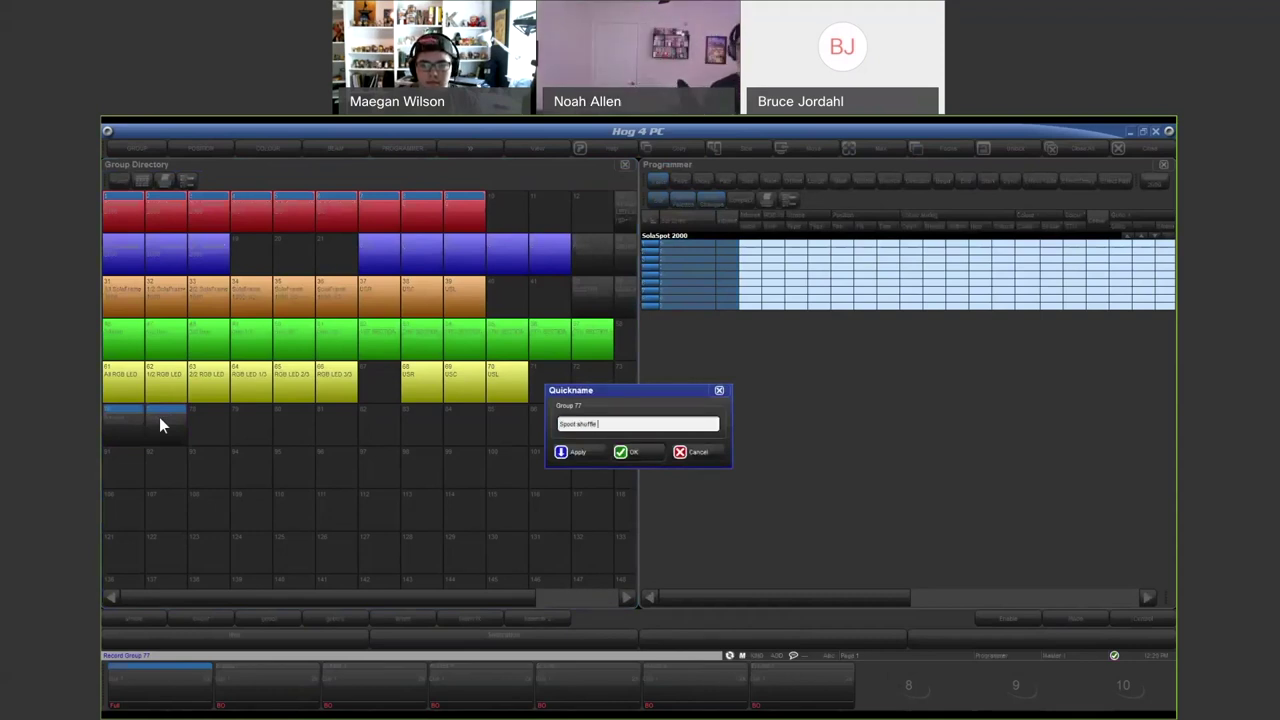
key(BackSpace)
key(BackSpace)
key(BackSpace)
key(BackSpace)
key(BackSpace)
key(BackSpace)
key(BackSpace)
key(BackSpace)
key(BackSpace)
key(BackSpace)
text(t)
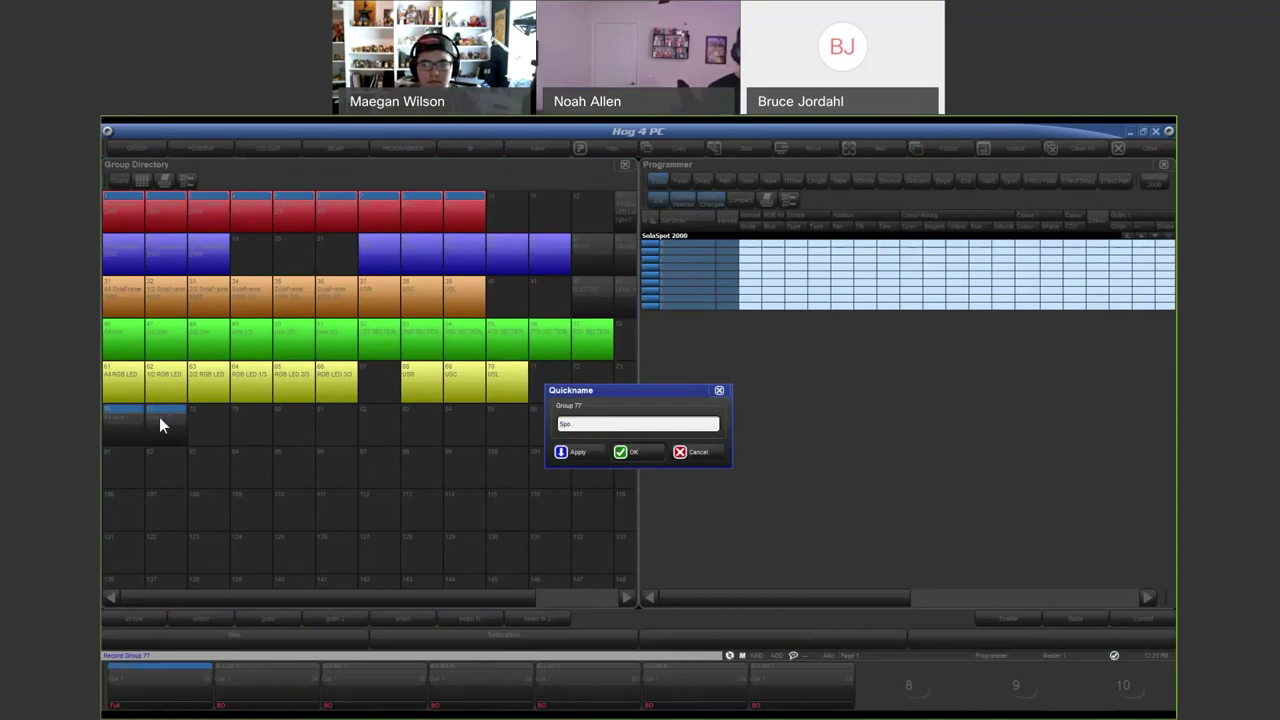
text( Shuffle)
key(Return)
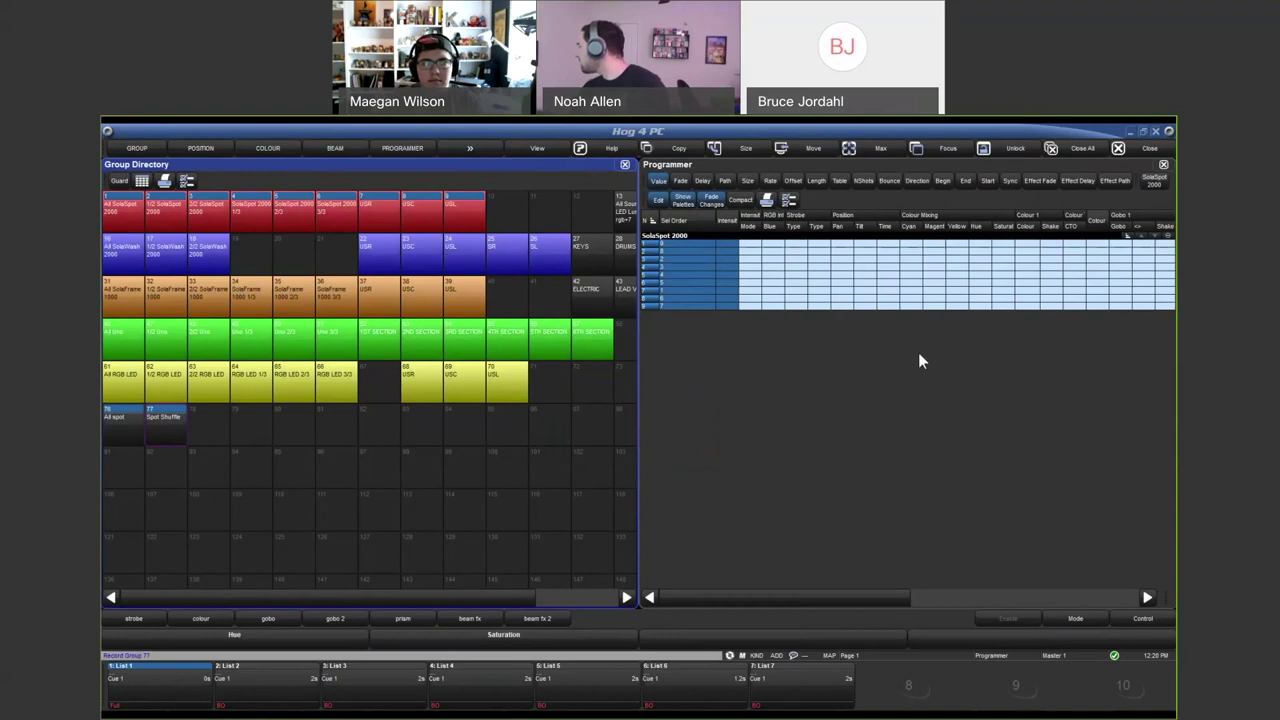
Compare the Sel Order cells of the unselected SolaWash 2000 and selected SolaSpot 2000 fixtures at full intensity, clearing the programmer before and after.
click(956, 414)
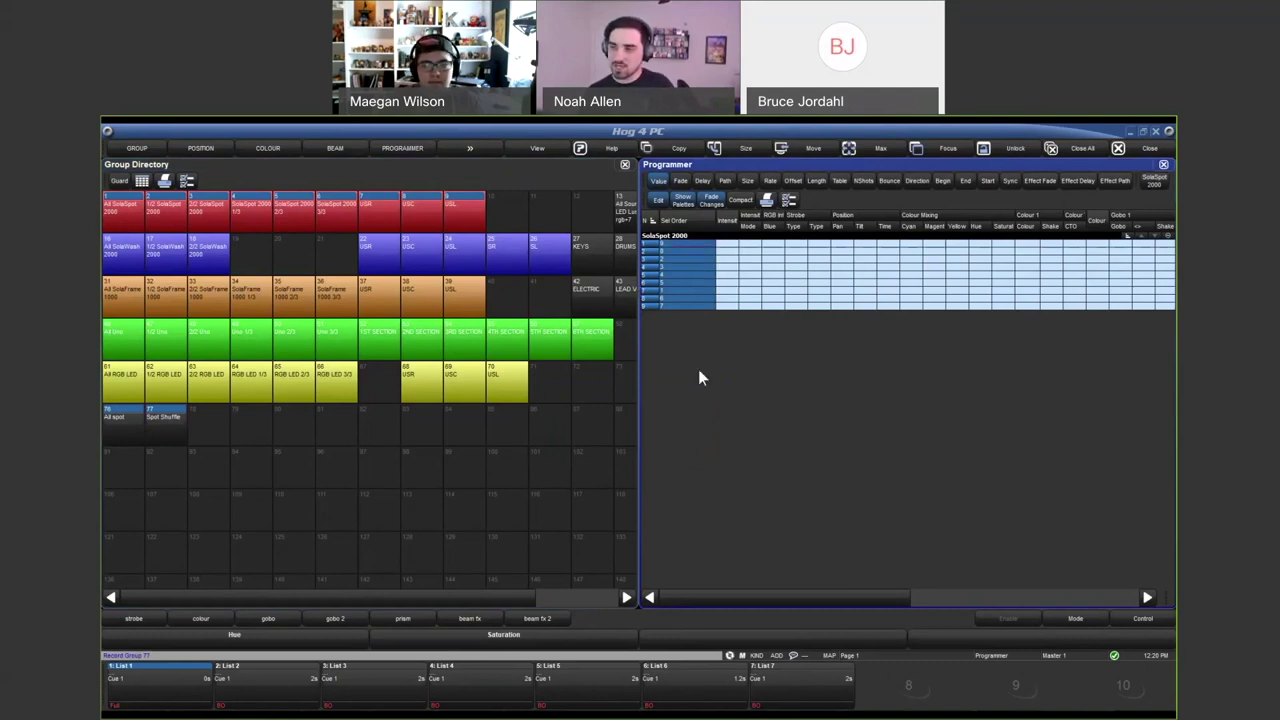
key(ctrl+BackSpace)
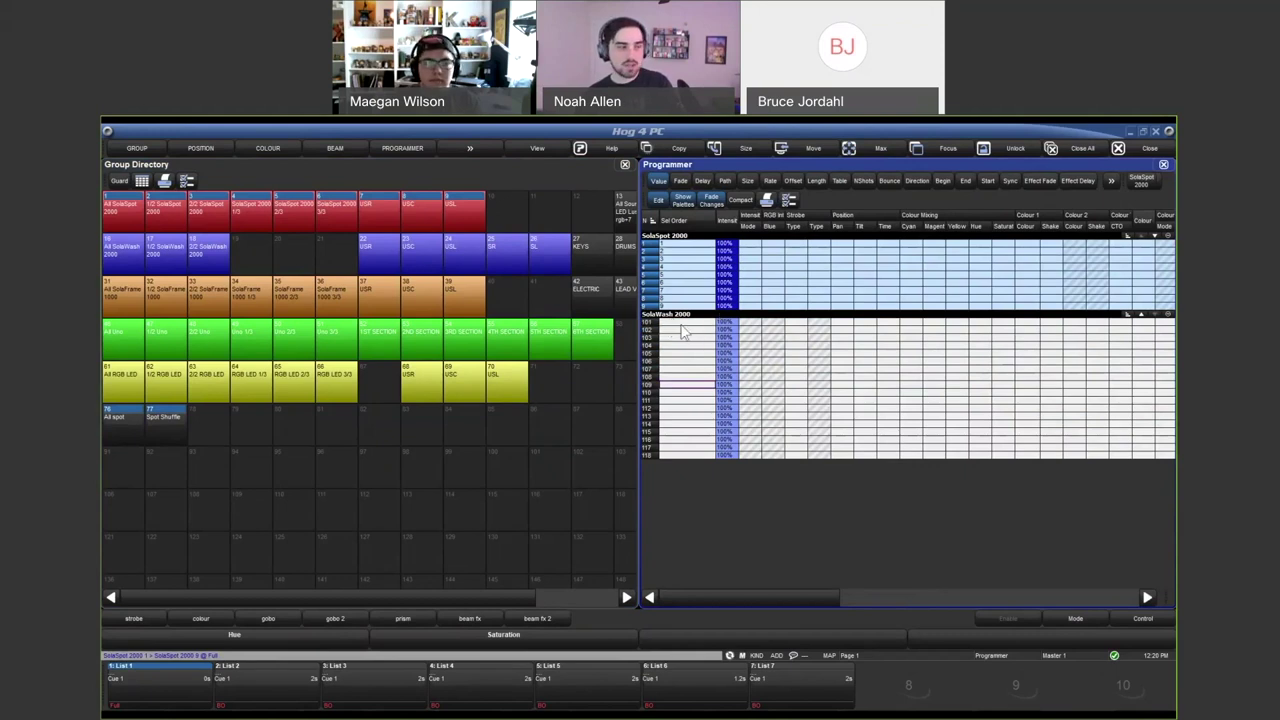
drag(670, 321, 690, 431)
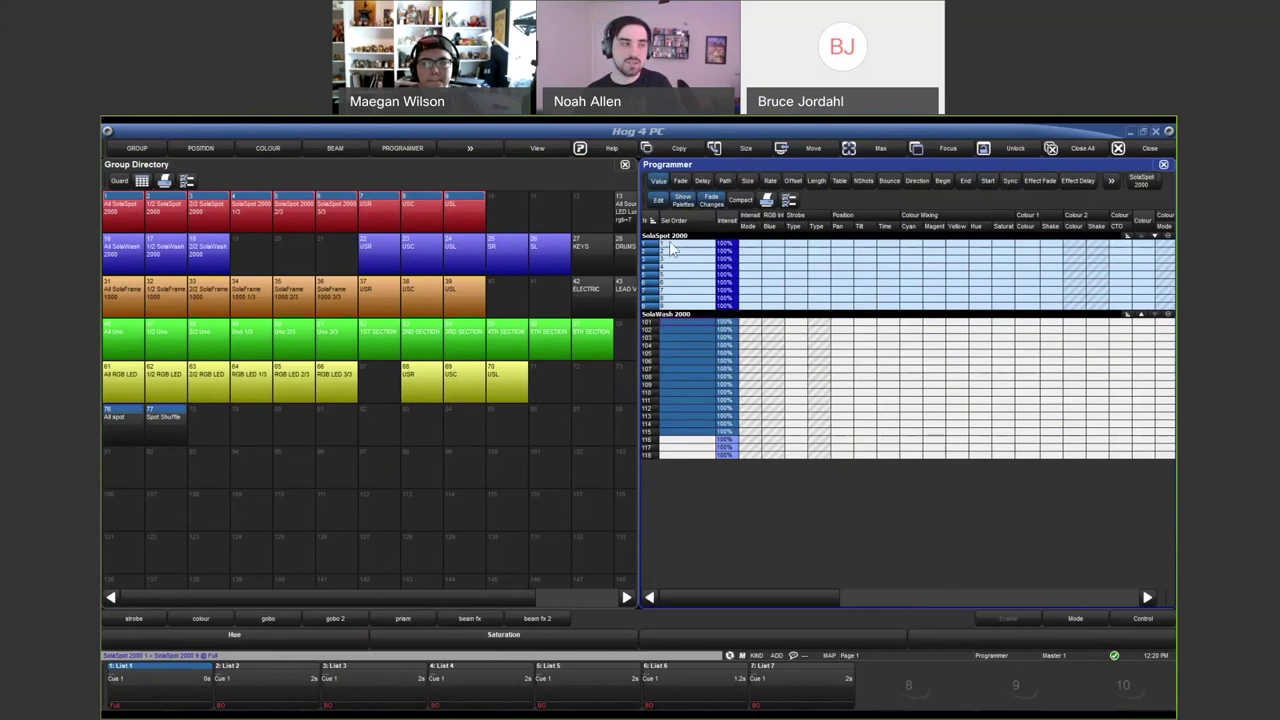
drag(670, 243, 697, 313)
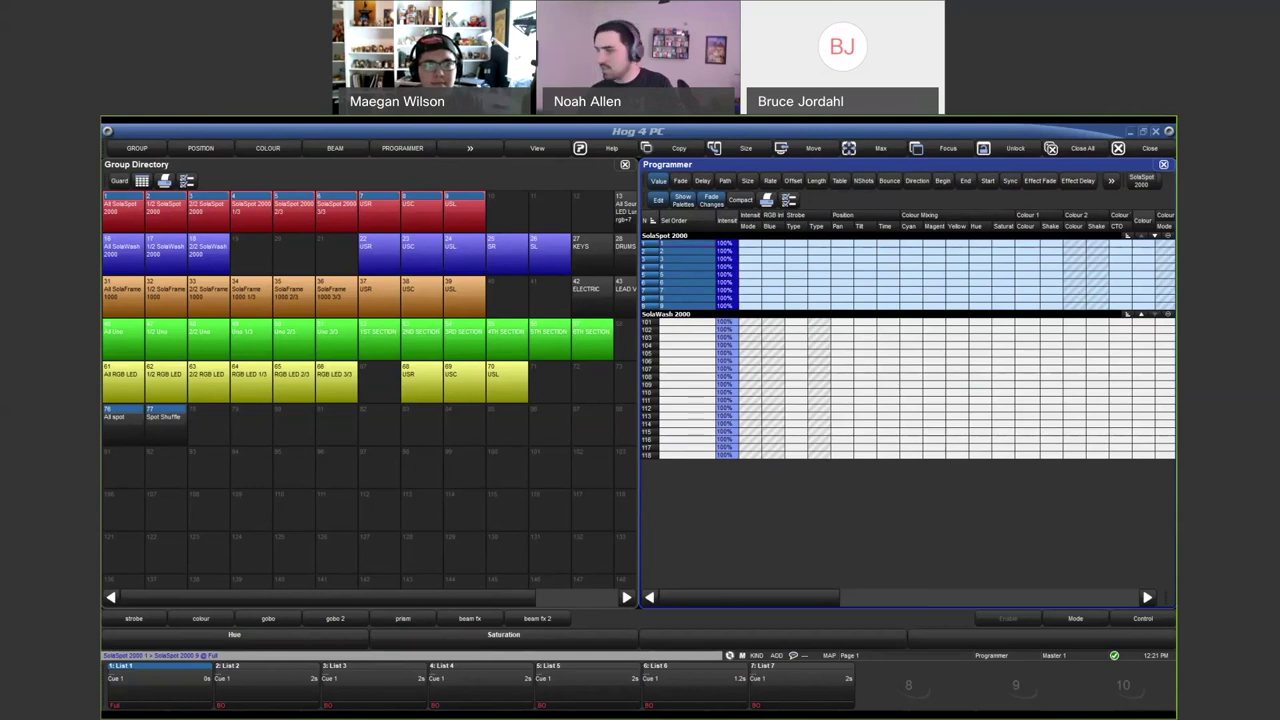
key(shift+BackSpace)
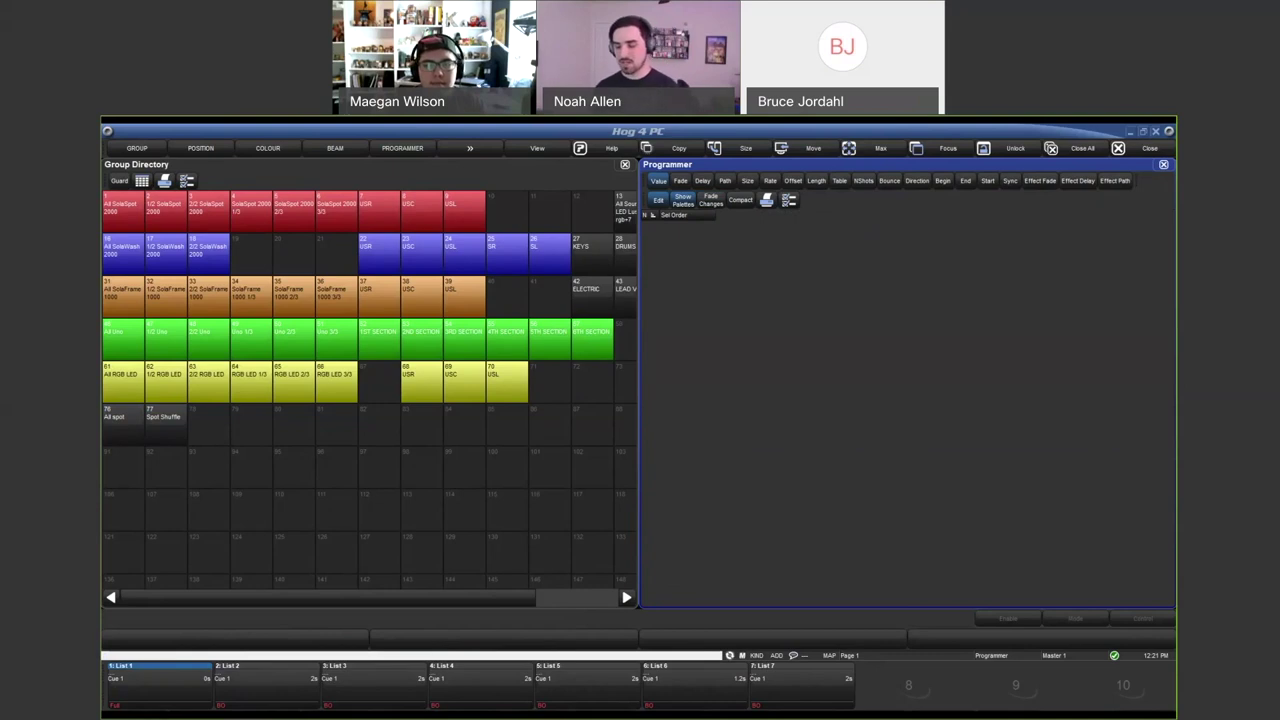
Record all SolaSpot 2000 fixtures except fixture 5 as group 78, name it minus 5, and clear the programmer.
click(123, 205)
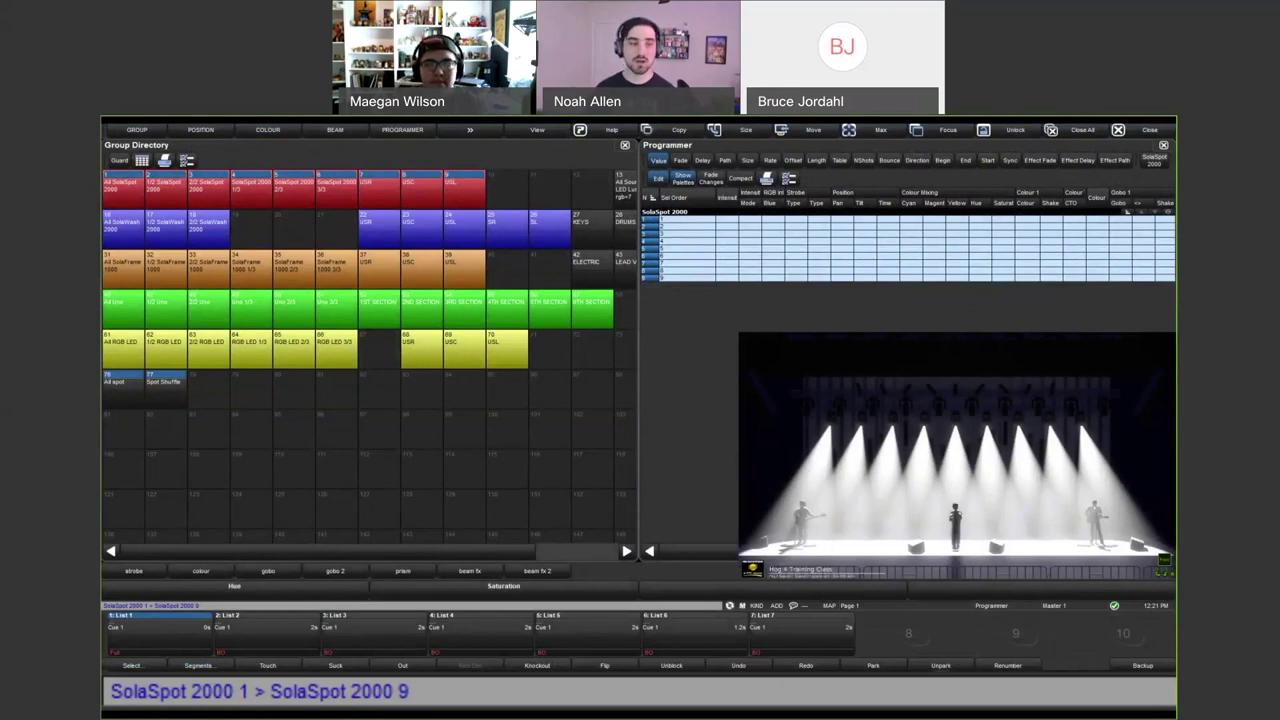
key(Return)
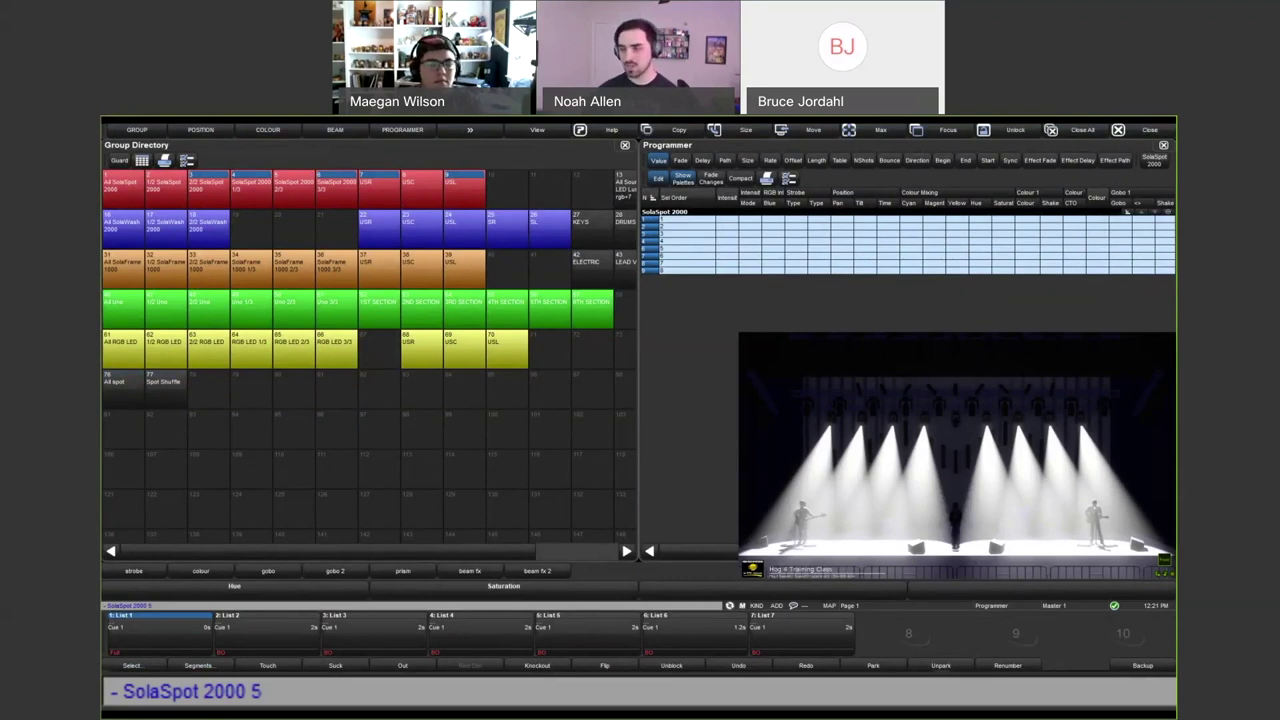
key(alt+r)
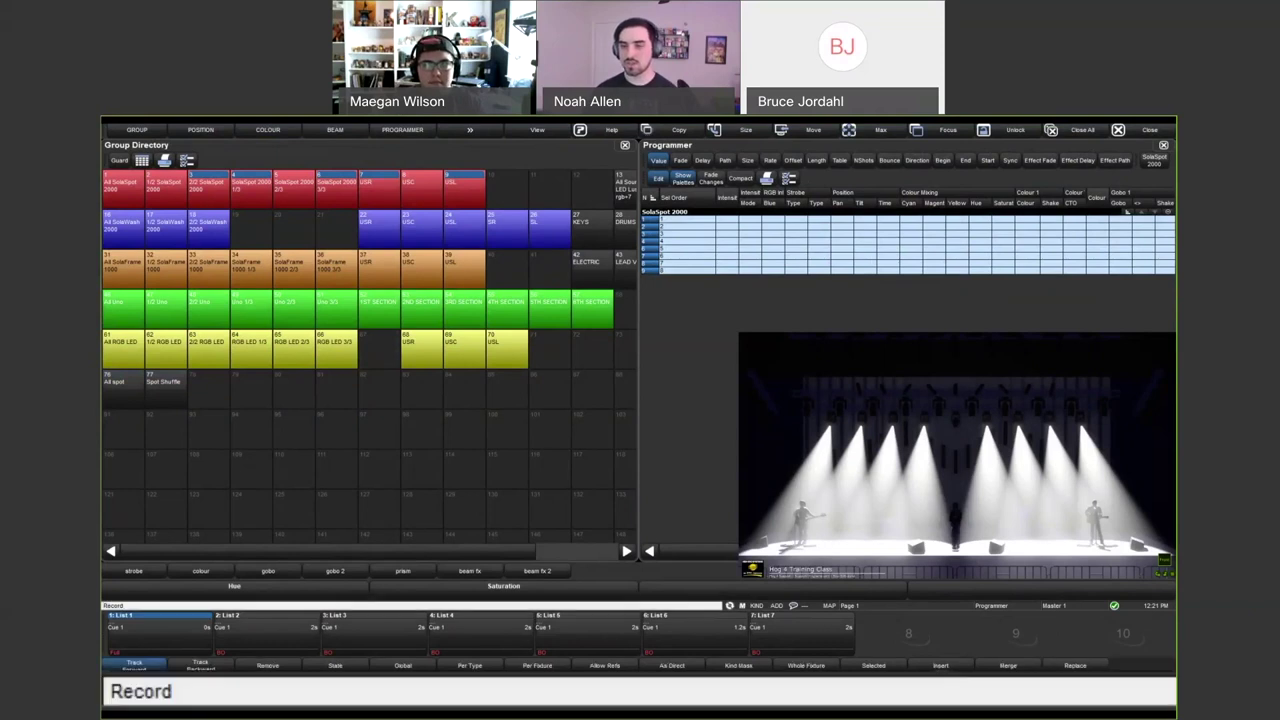
click(214, 386)
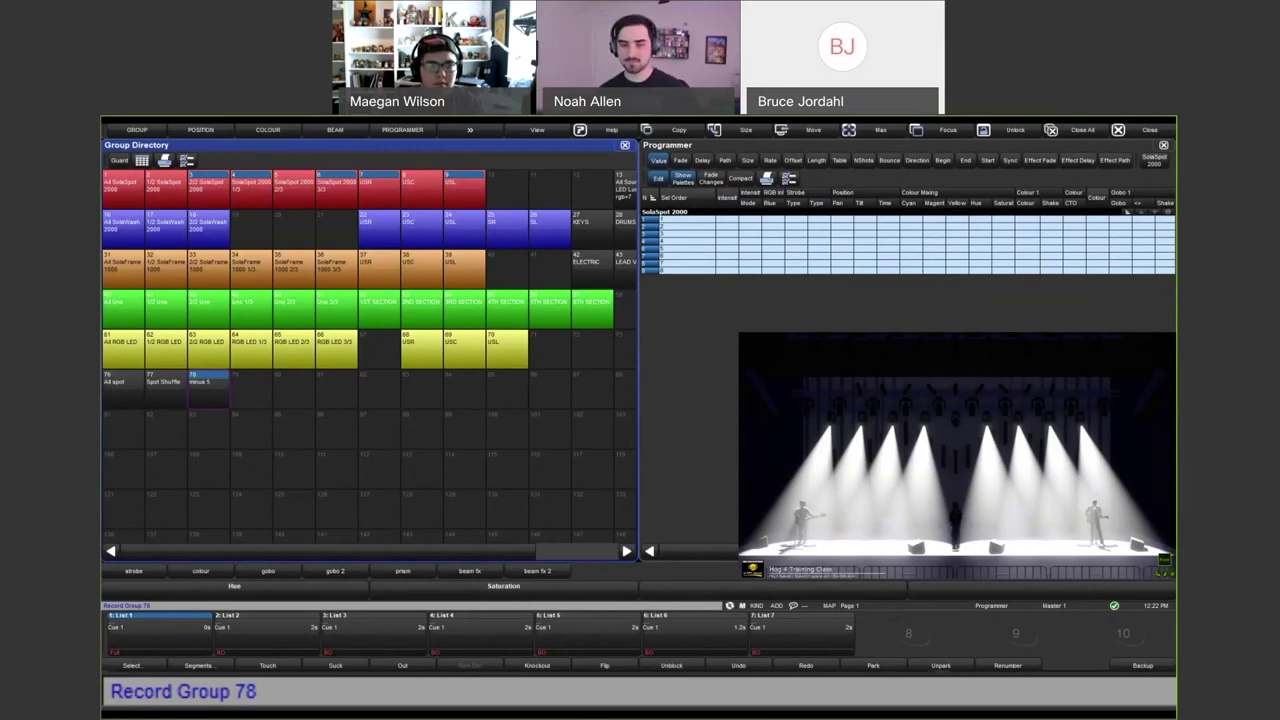
key(Return)
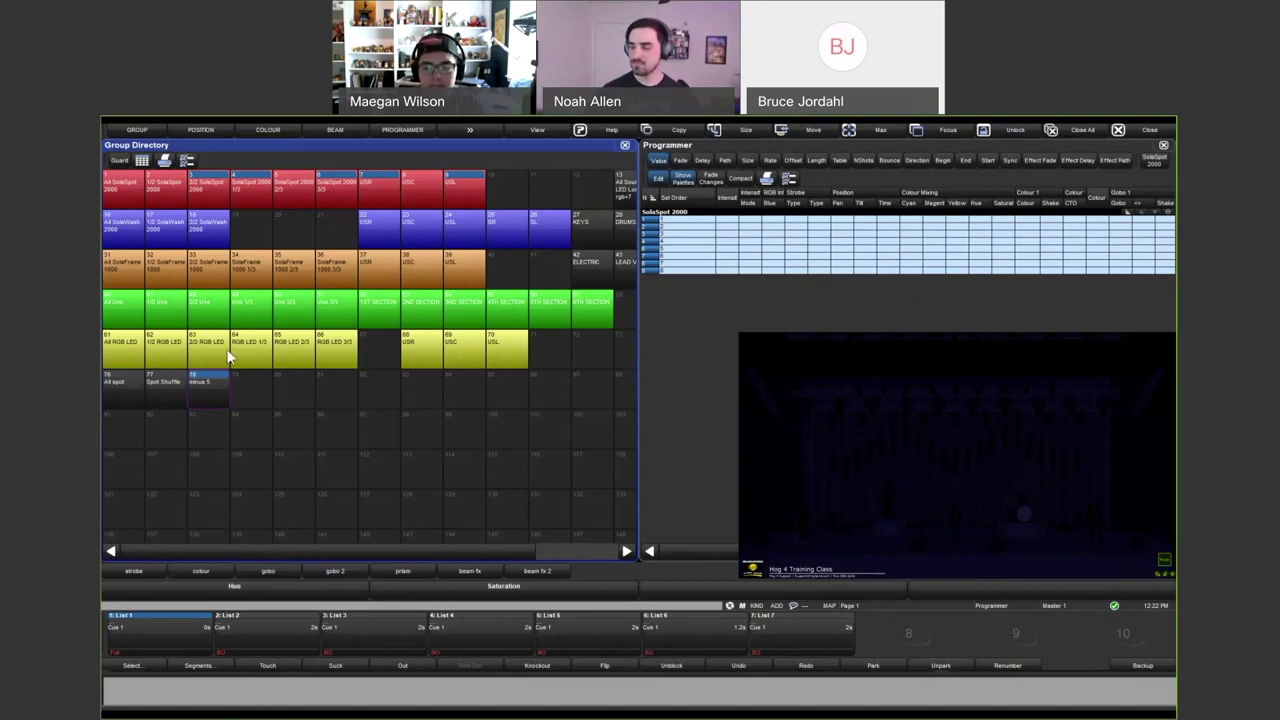
key(ctrl+BackSpace)
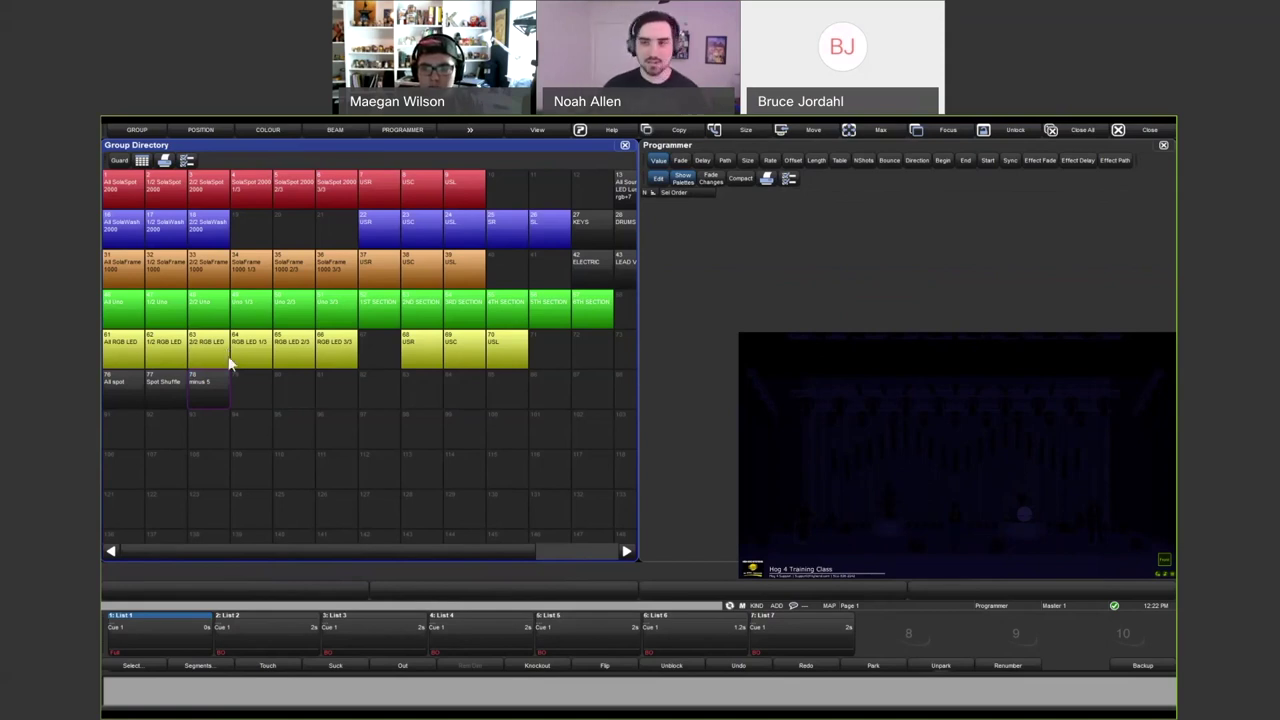
Select SolaSpot 2000 fixtures 1 through 9 again and close the Group Directory.
click(724, 331)
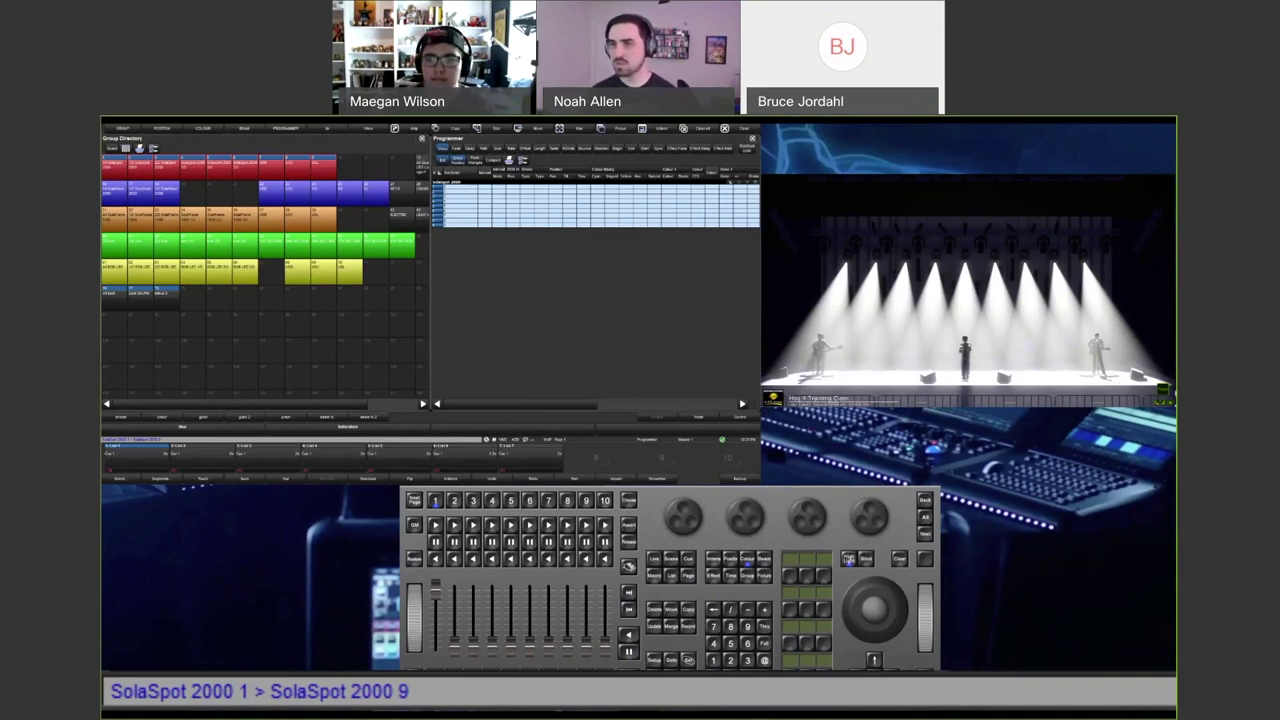
click(421, 137)
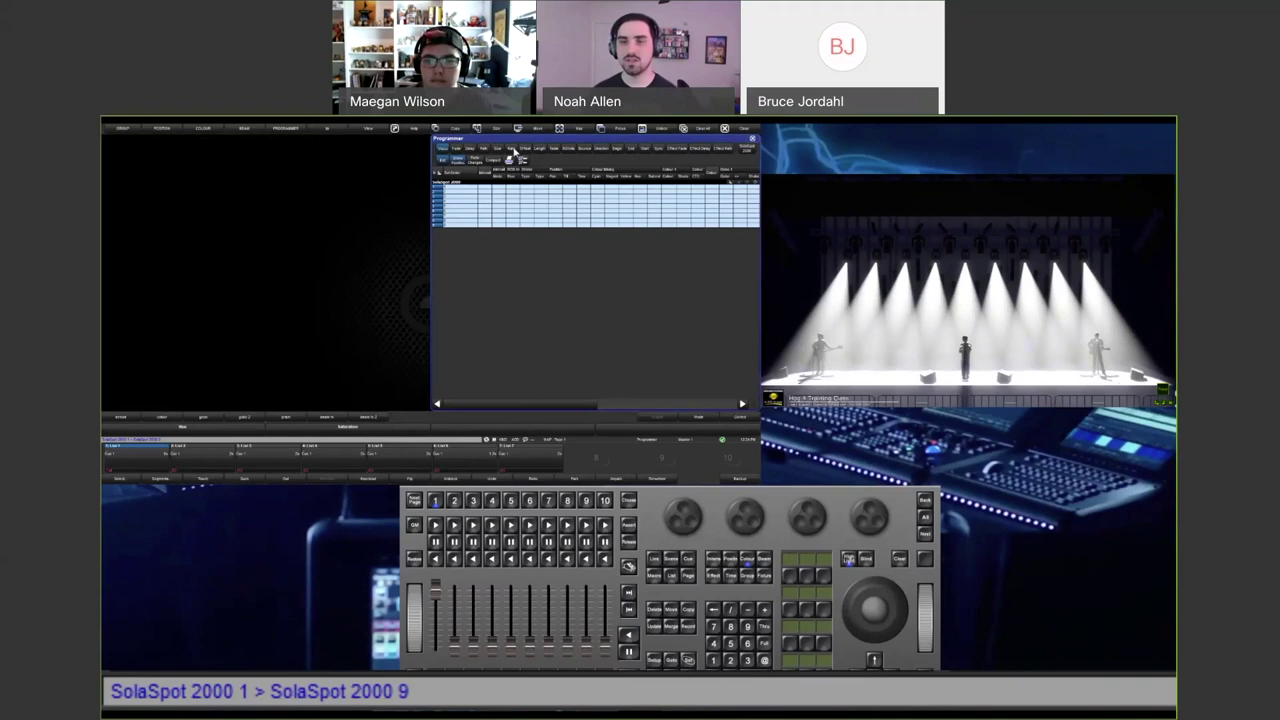
Open the Intensity Directory and expand it to full height beside the Programmer window.
click(183, 216)
click(213, 170)
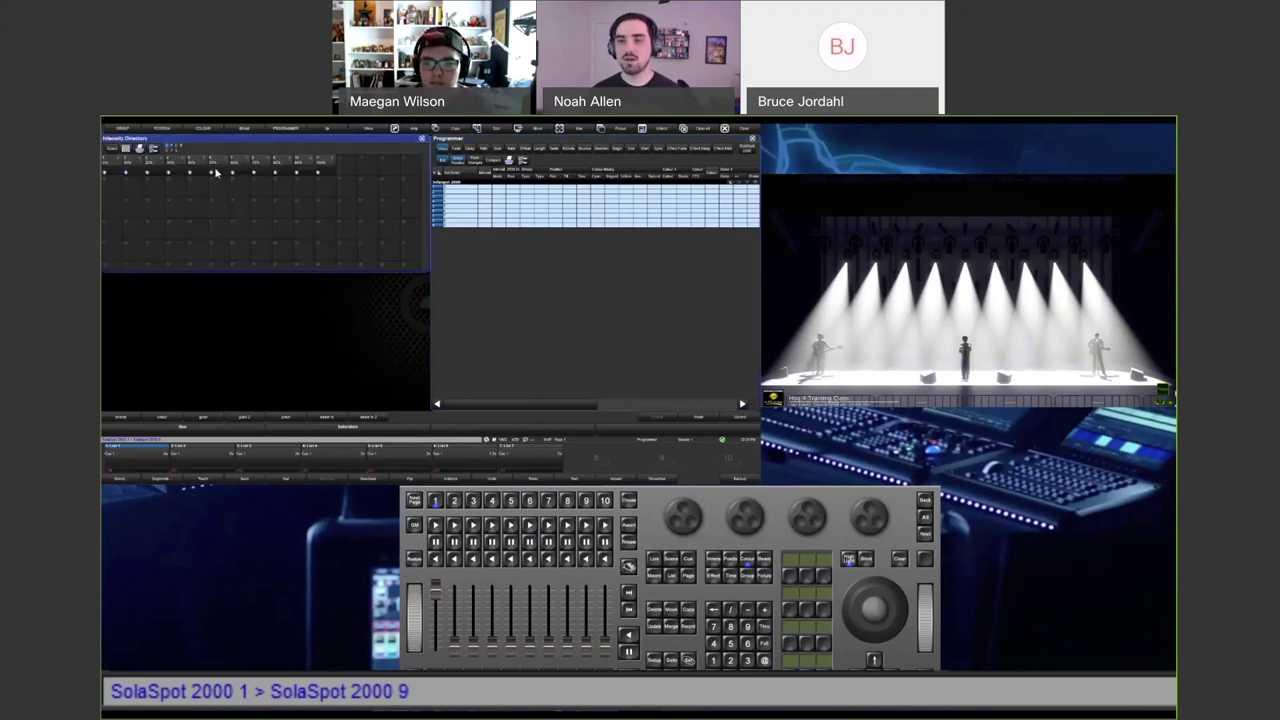
double_click(373, 143)
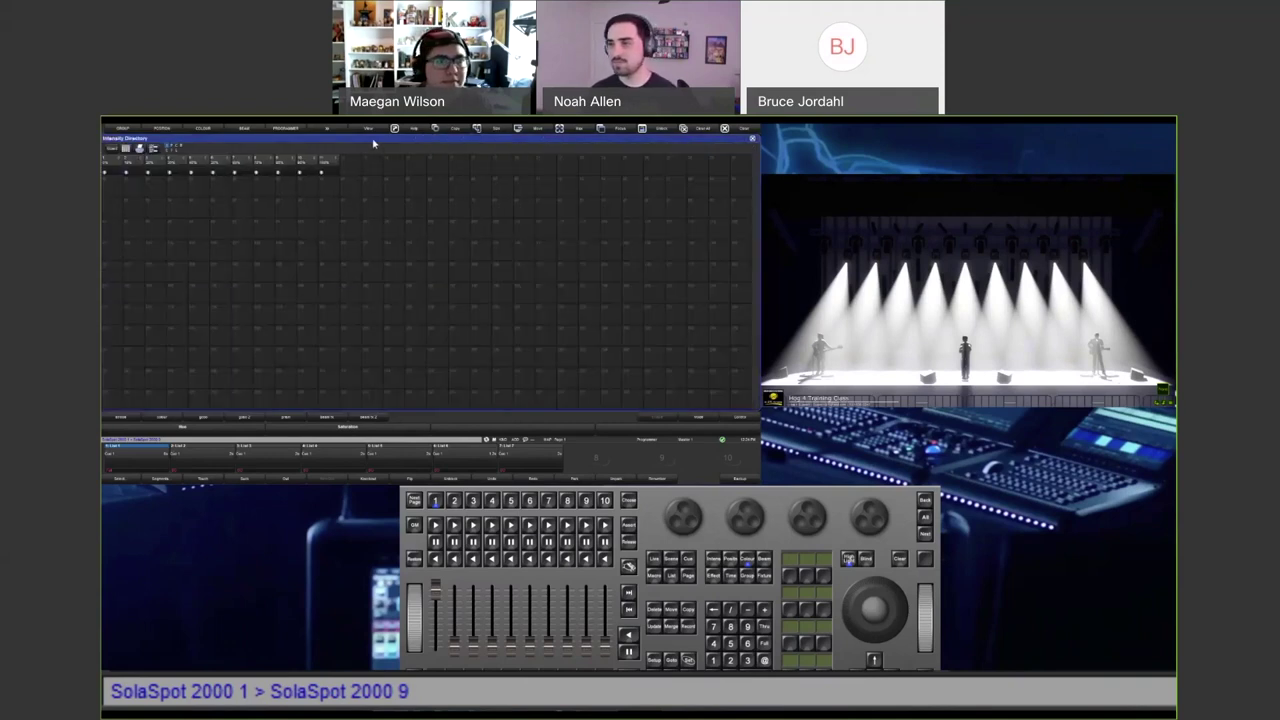
double_click(532, 137)
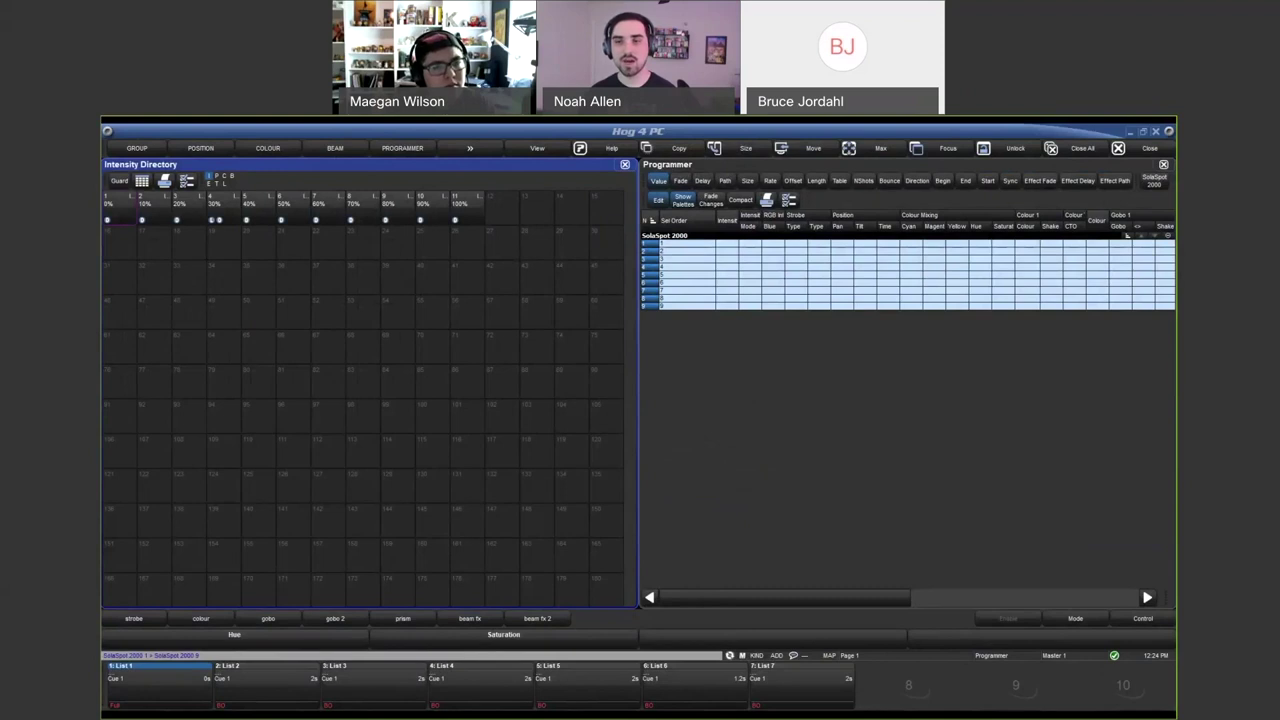
Set all nine SolaSpot 2000 fixtures to hue 0°, saturation 100% and intensity 30%.
click(212, 216)
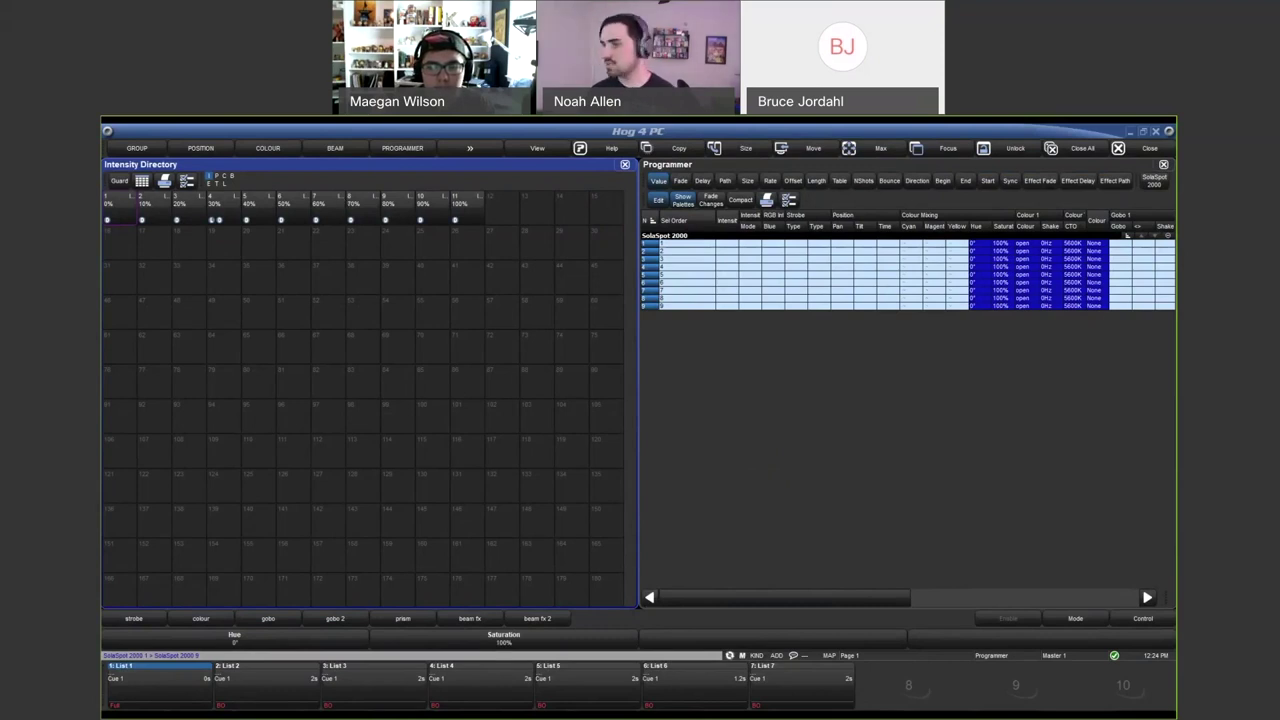
key(Right)
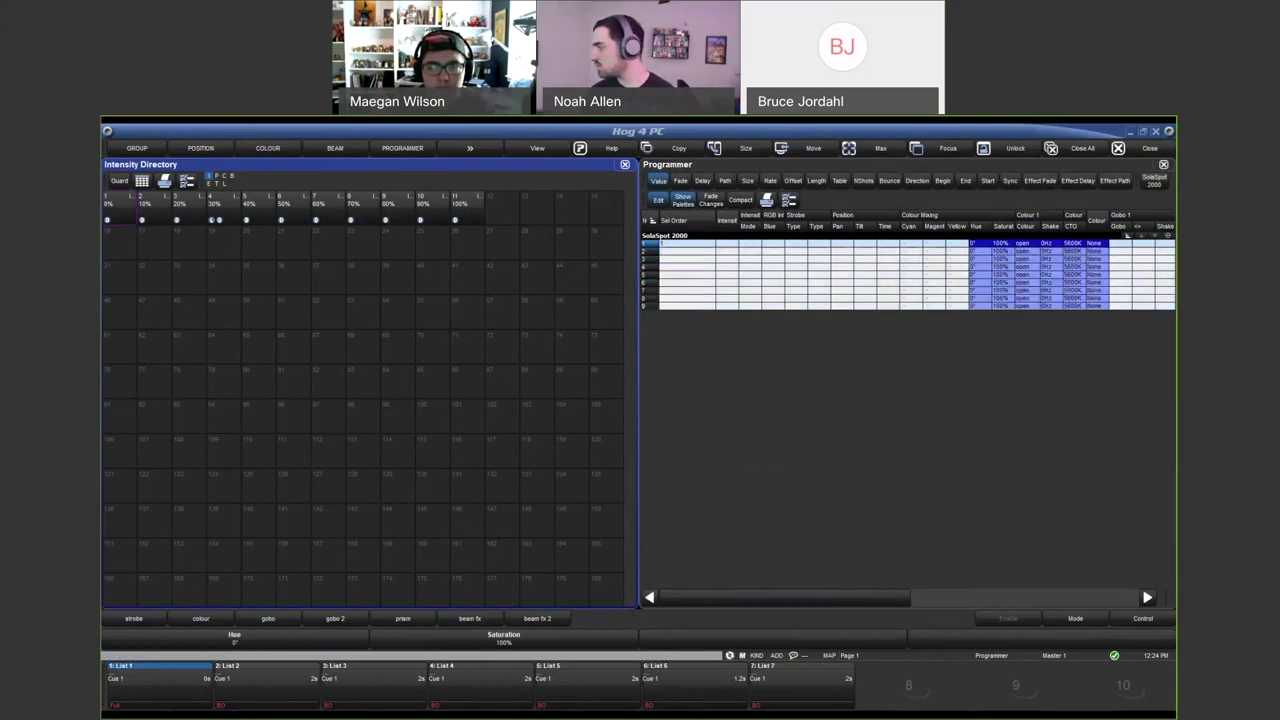
key(ctrl+a)
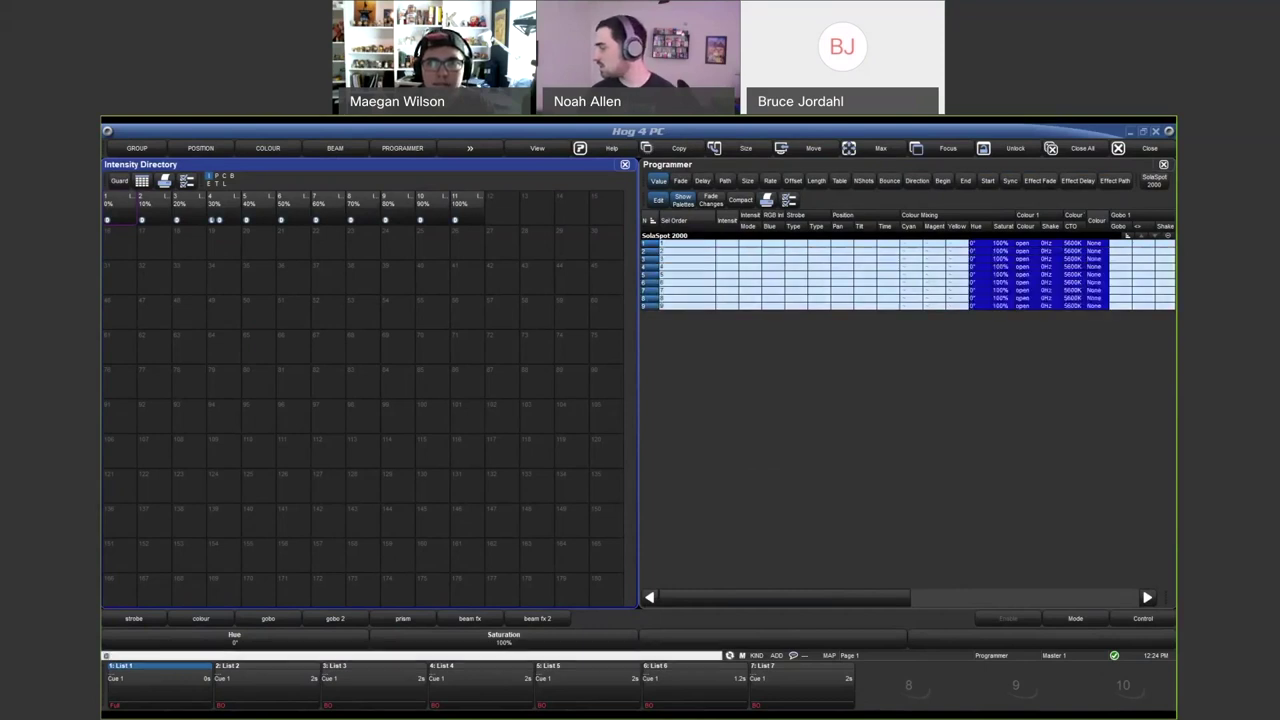
text(@30)
key(Return)
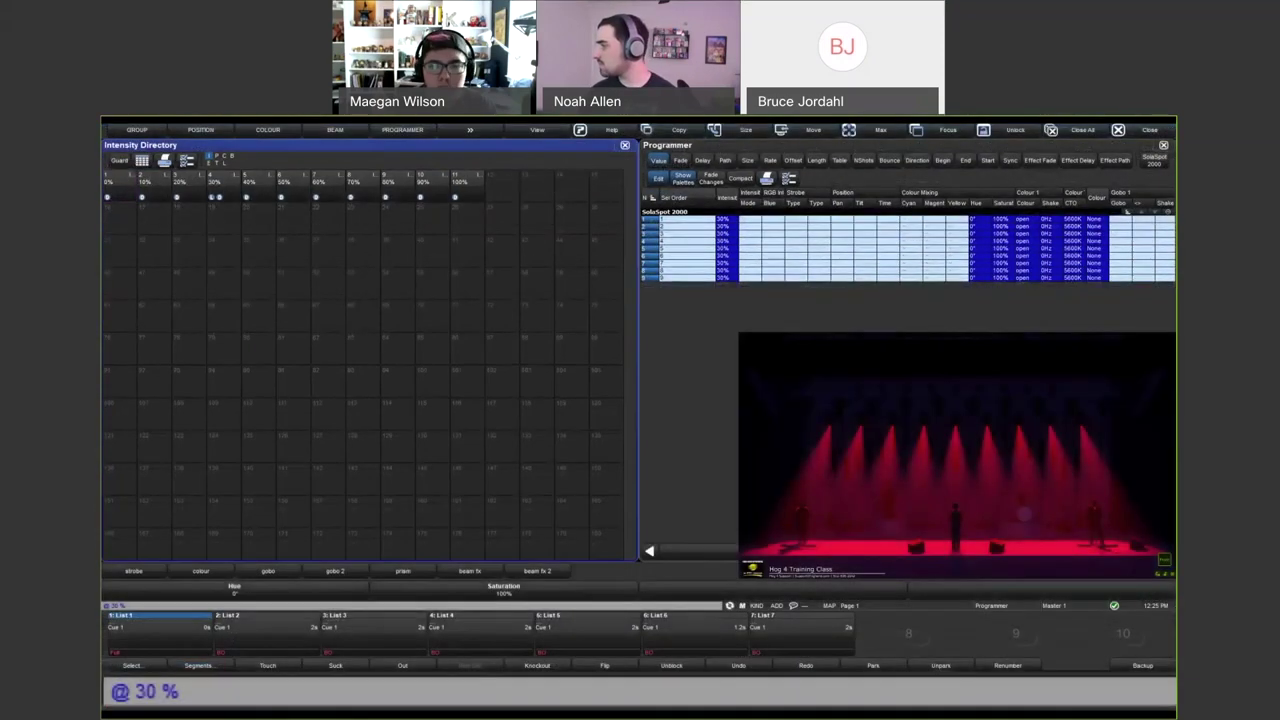
Step through the SolaSpot 2000 fixtures one at a time in selection order, and return to the full selection.
key(Return)
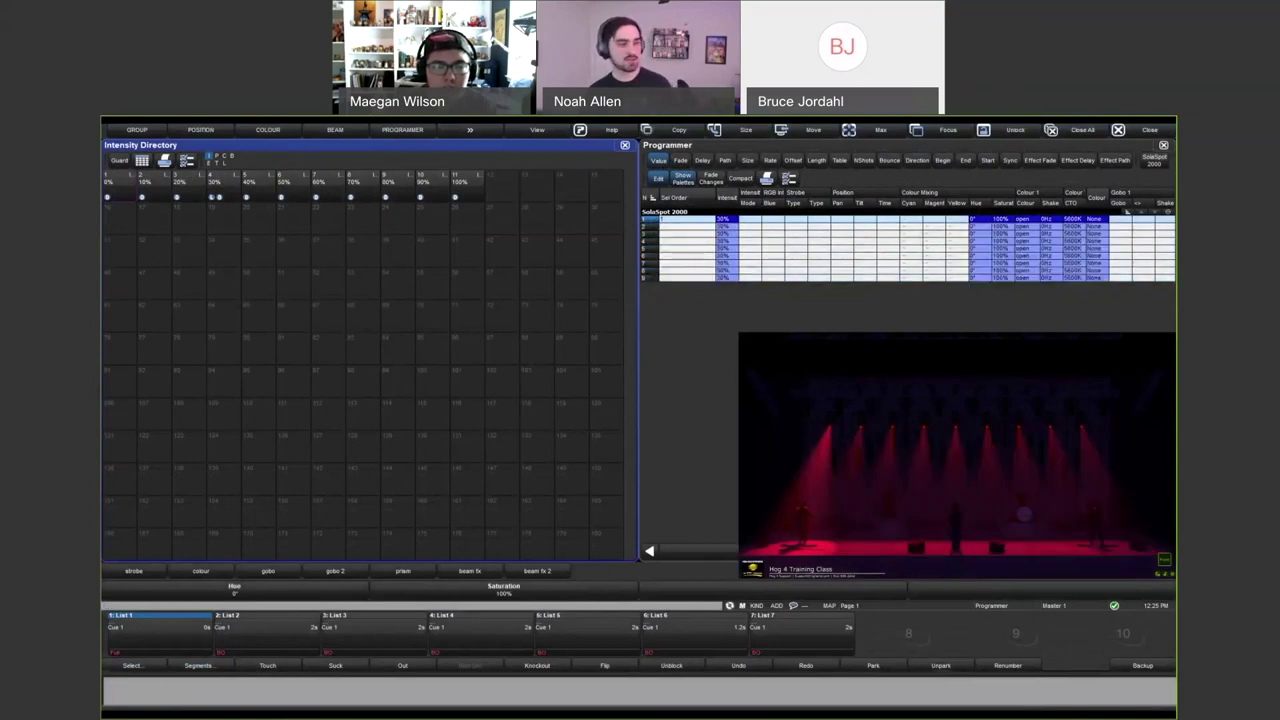
key(Right)
key(Right)
key(Right)
key(Right)
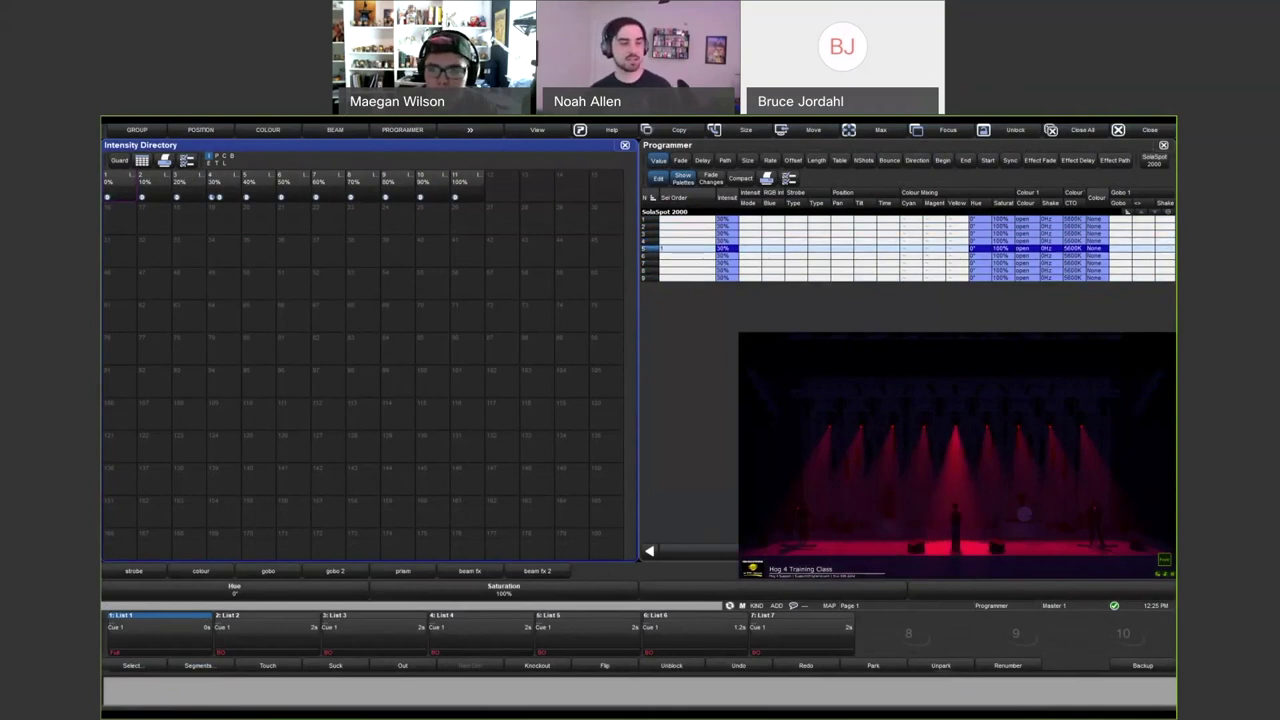
key(Right)
key(Right)
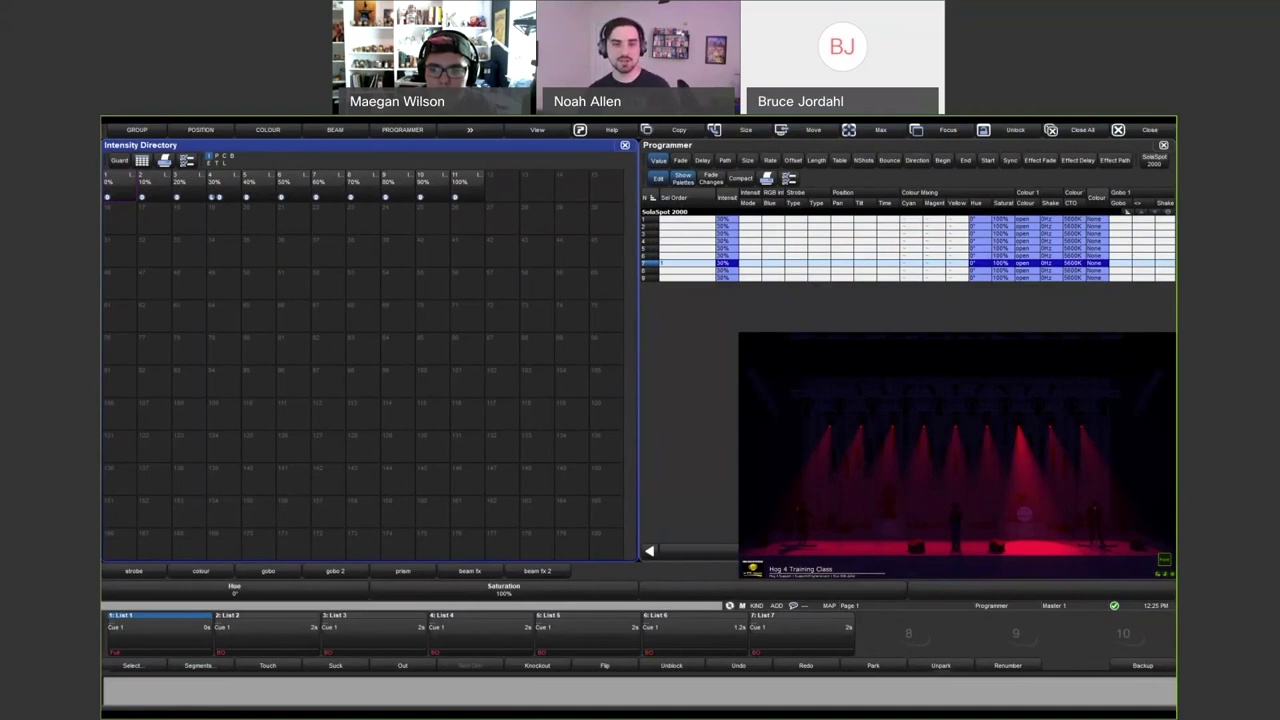
key(Right)
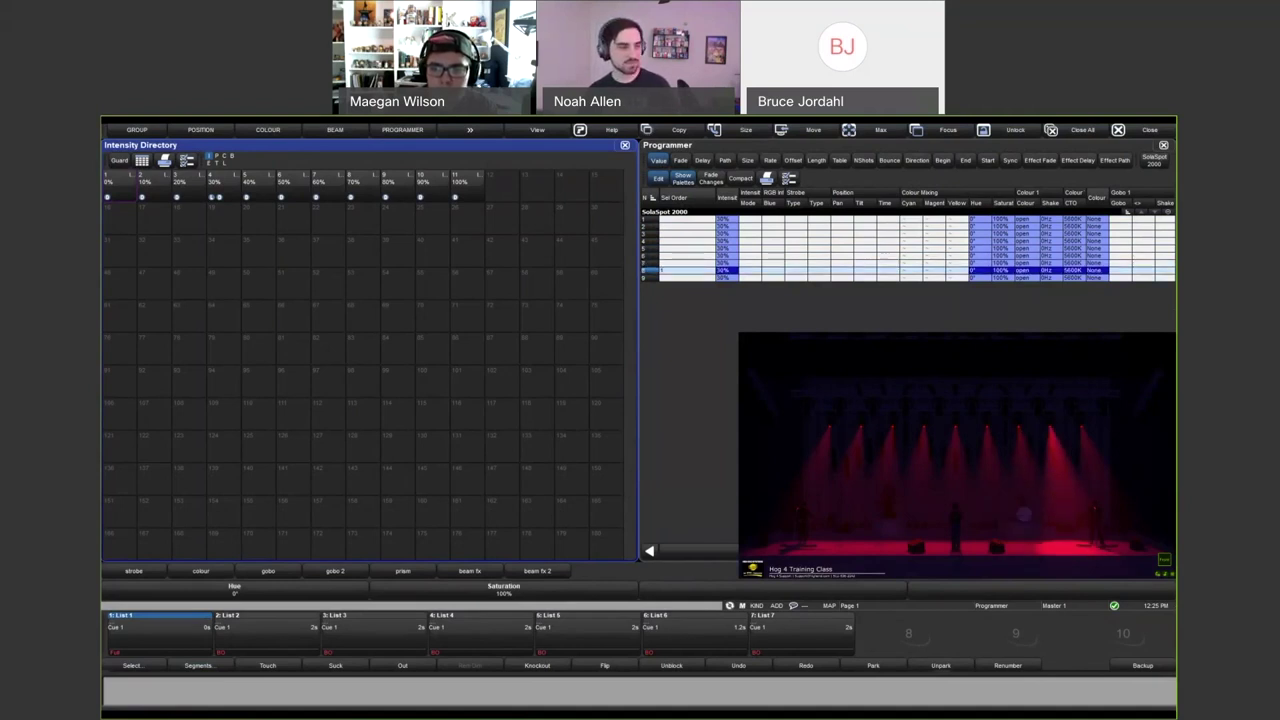
key(Right)
key(Right)
key(Right)
key(Right)
key(Right)
key(Right)
key(Right)
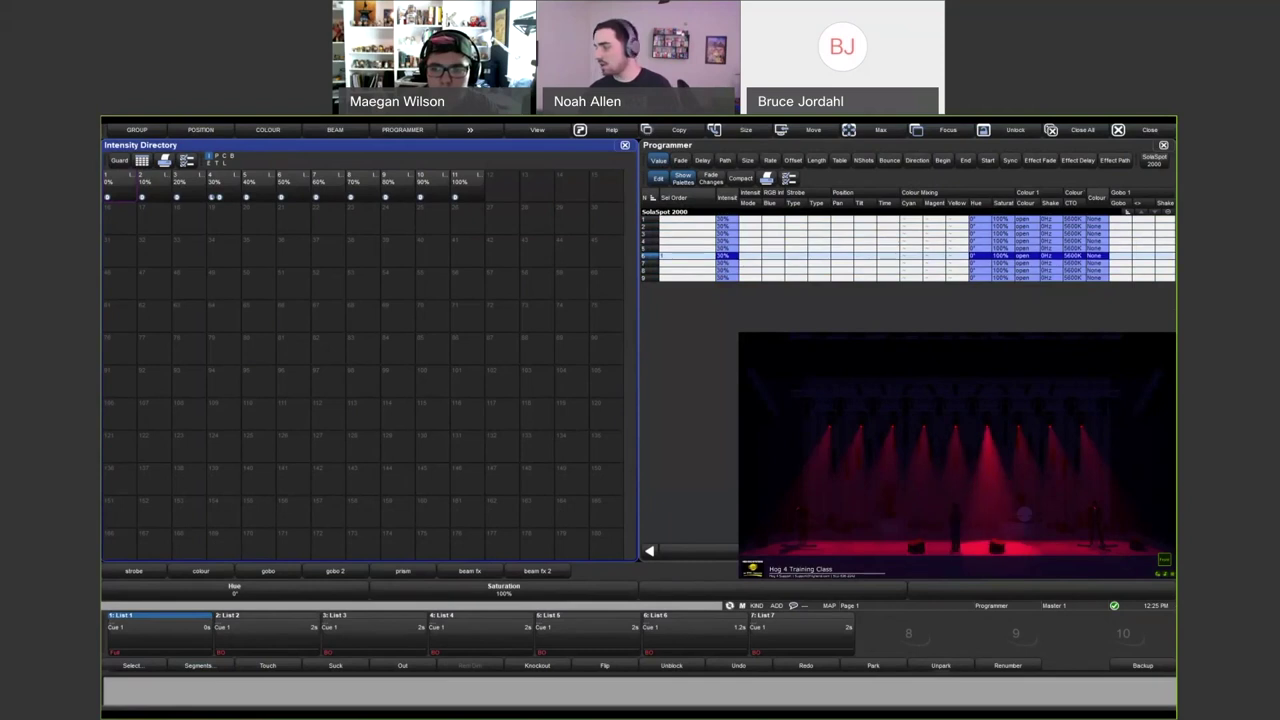
key(Up)
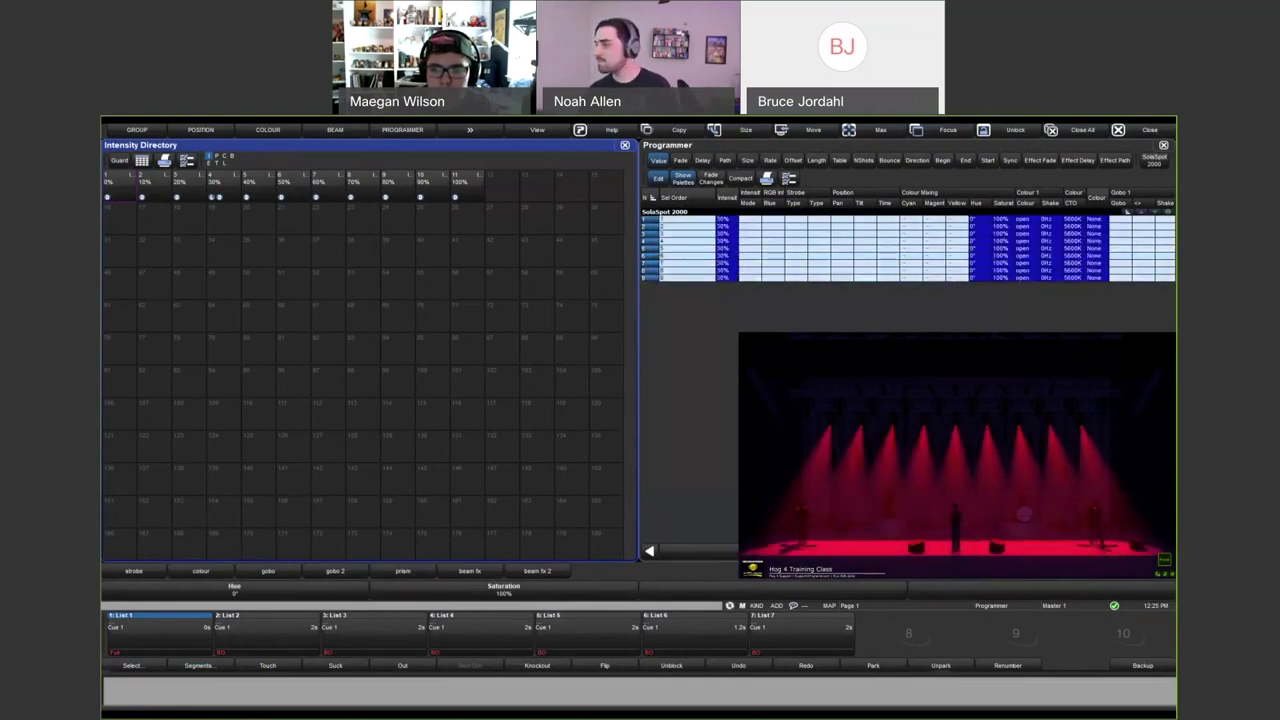
Repeat the fixture-by-fixture stepping from the virtual front panel with Next, and restore the whole selection with All.
click(934, 520)
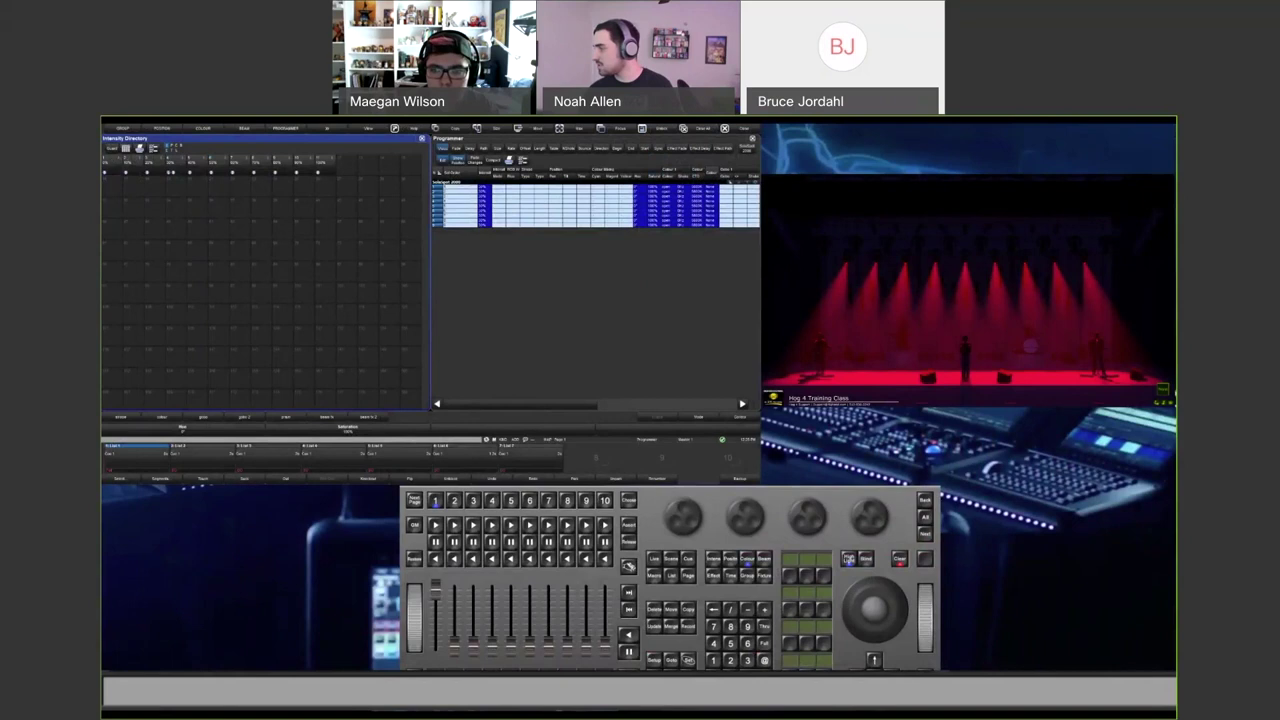
click(925, 535)
click(925, 535)
click(925, 535)
click(925, 535)
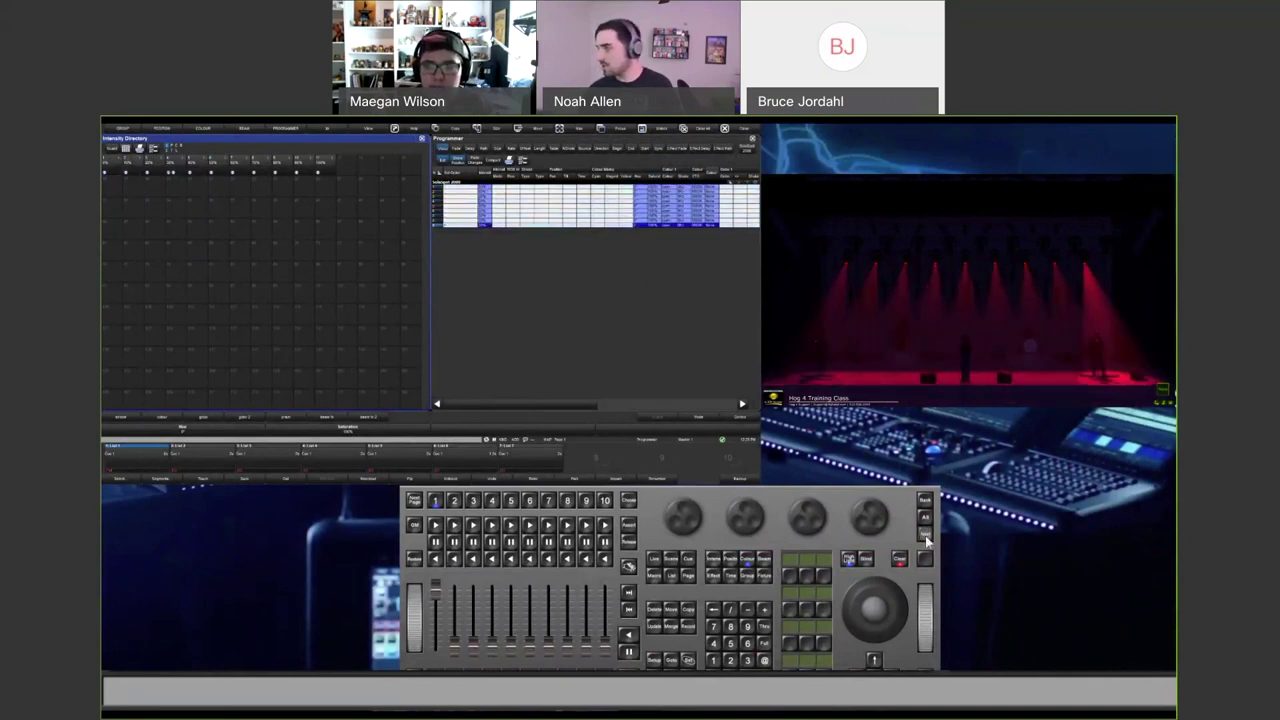
click(925, 520)
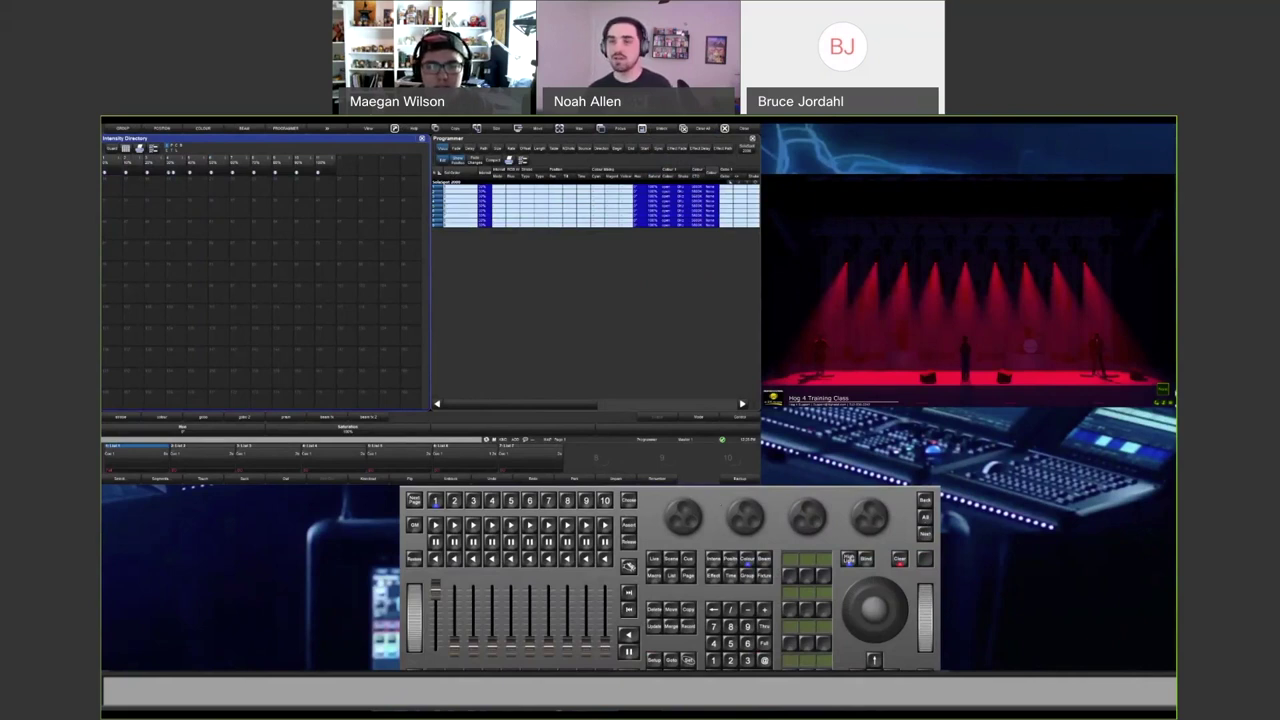
Recall the Spot Shuffle group from the Group Directory and step through its fixtures individually in their shuffled order.
key(m)
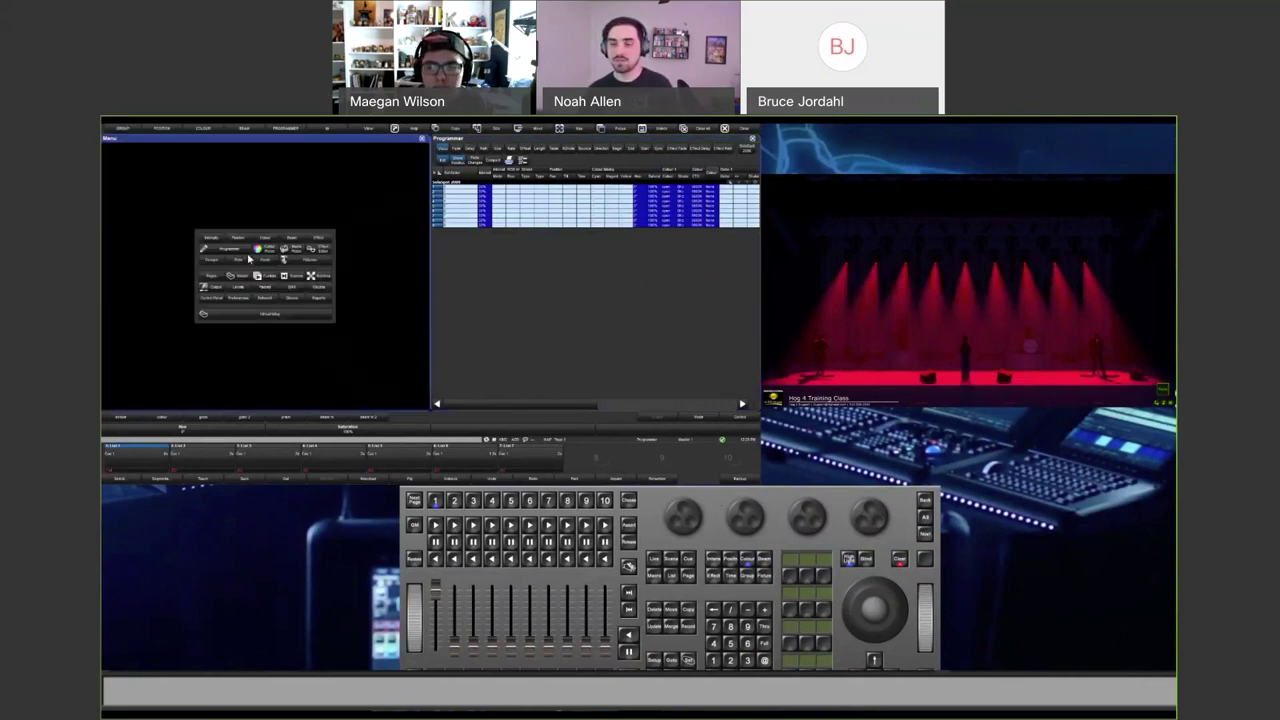
click(214, 260)
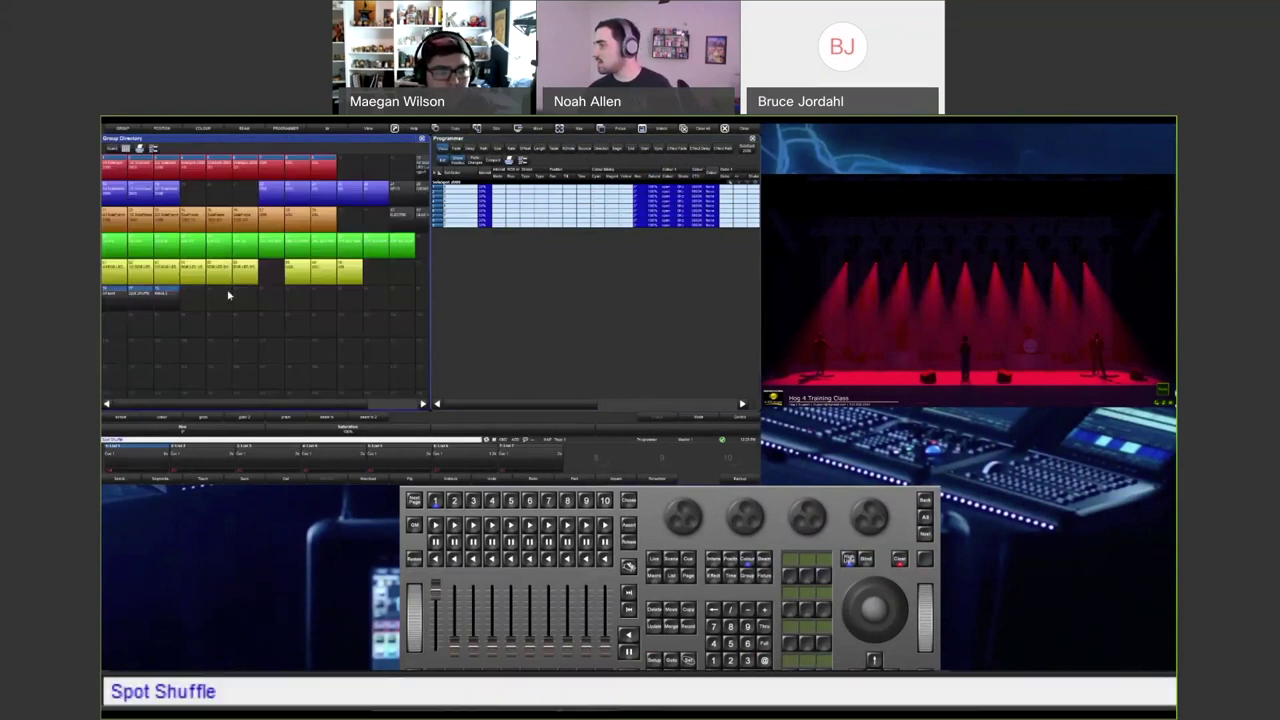
click(925, 534)
click(925, 540)
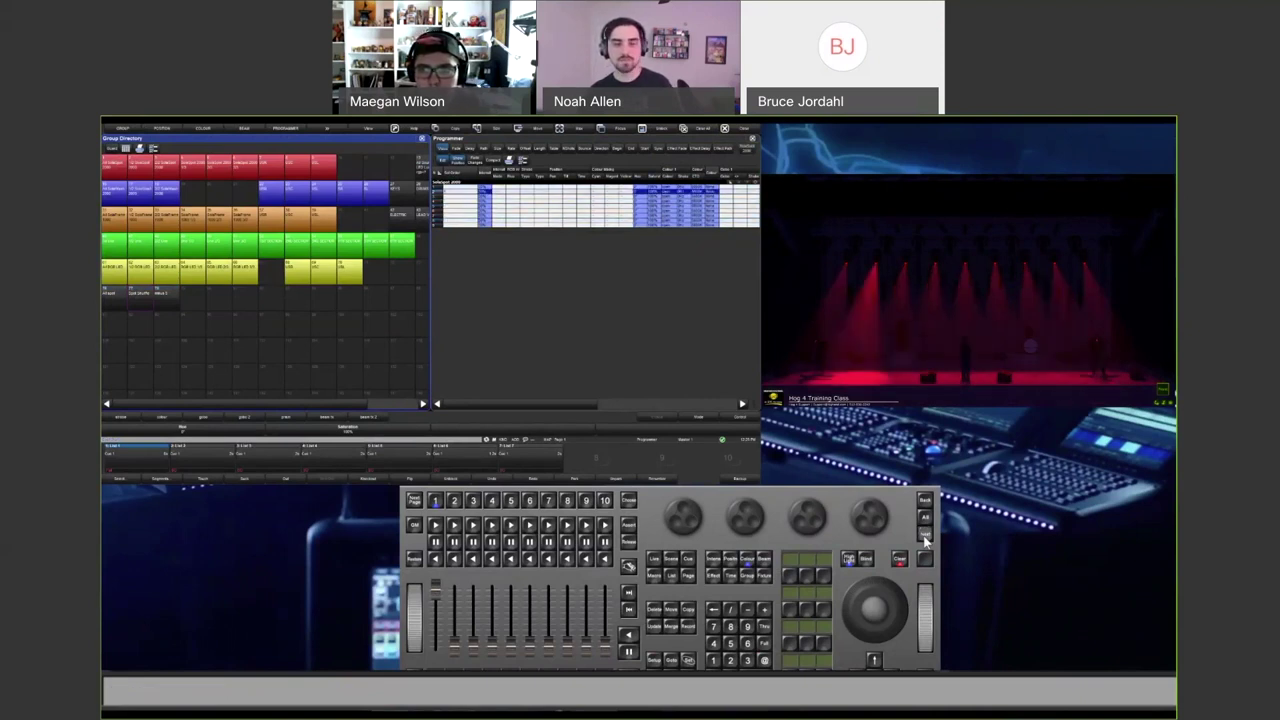
click(925, 538)
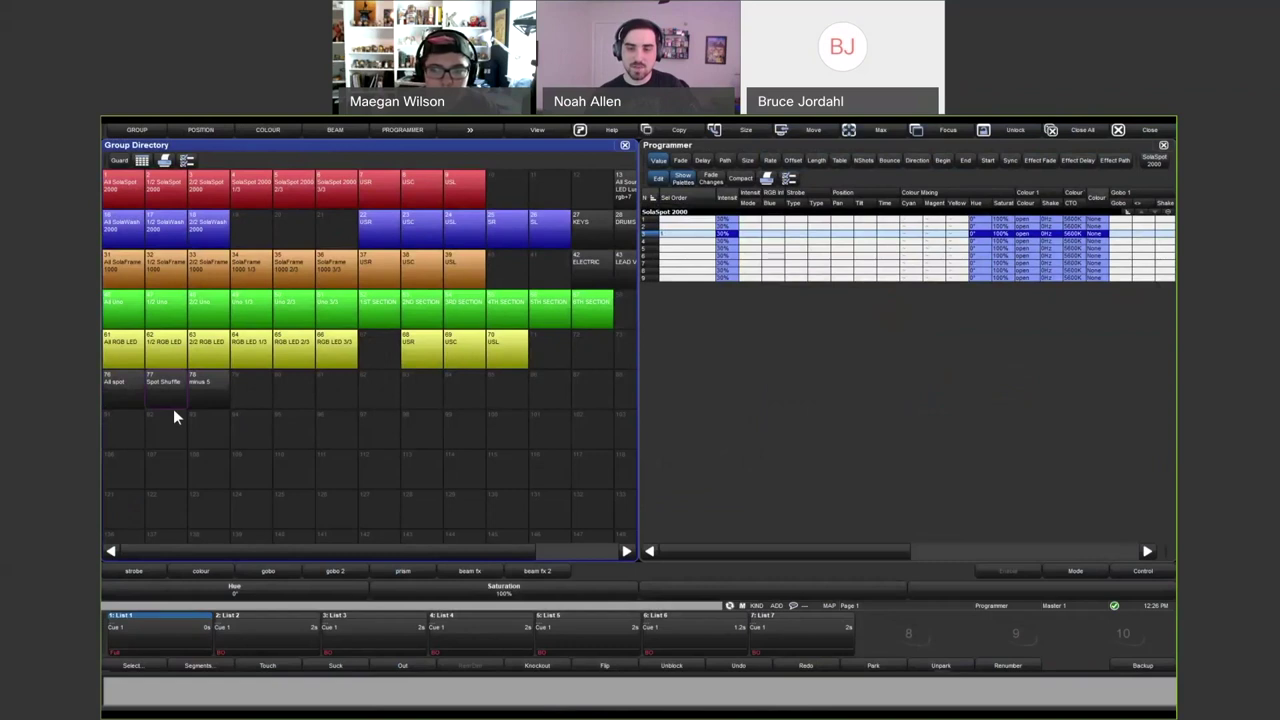
Try an orange colour code on groups 76 to 78 and light green on the All spot group.
click(136, 391)
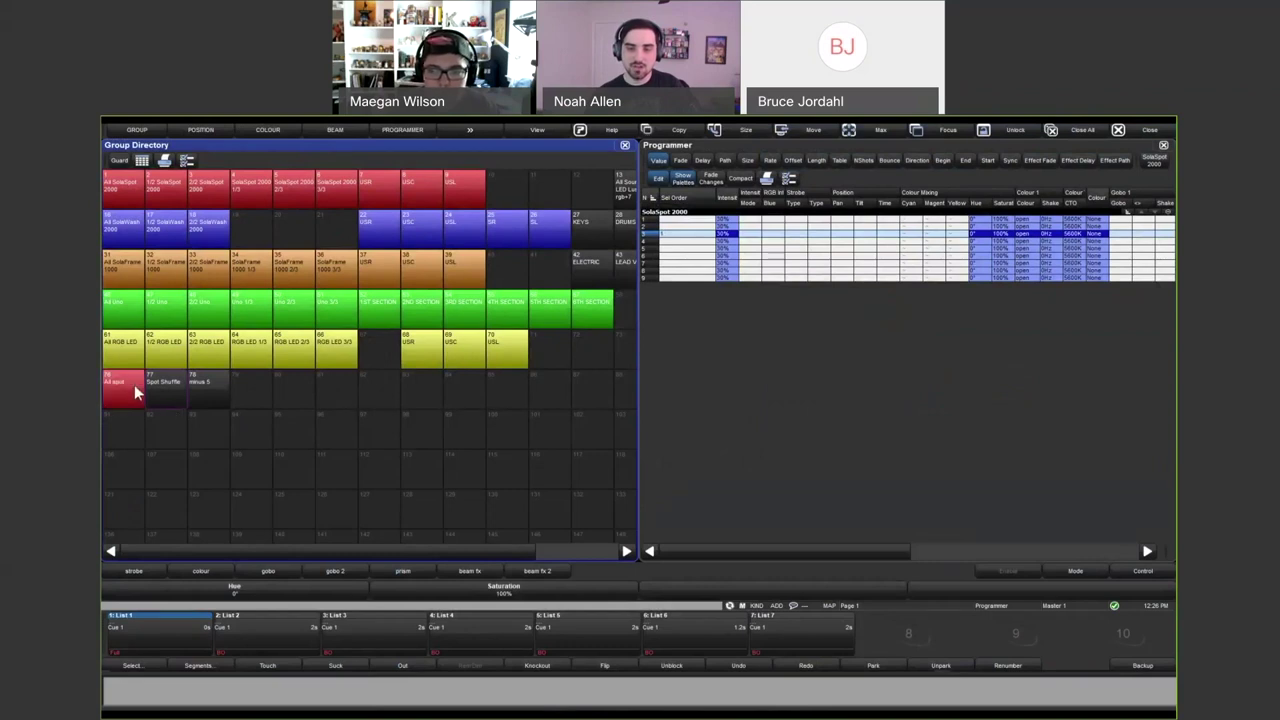
click(277, 397)
drag(134, 397, 209, 391)
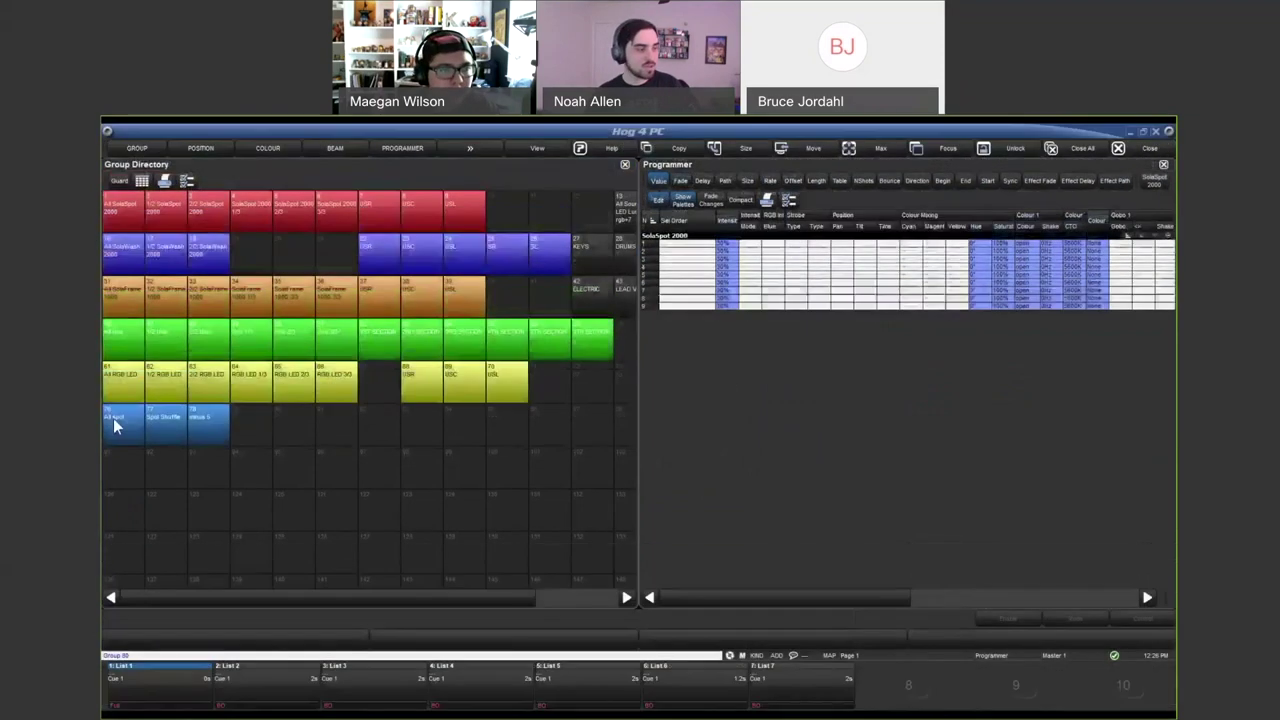
drag(114, 426, 207, 427)
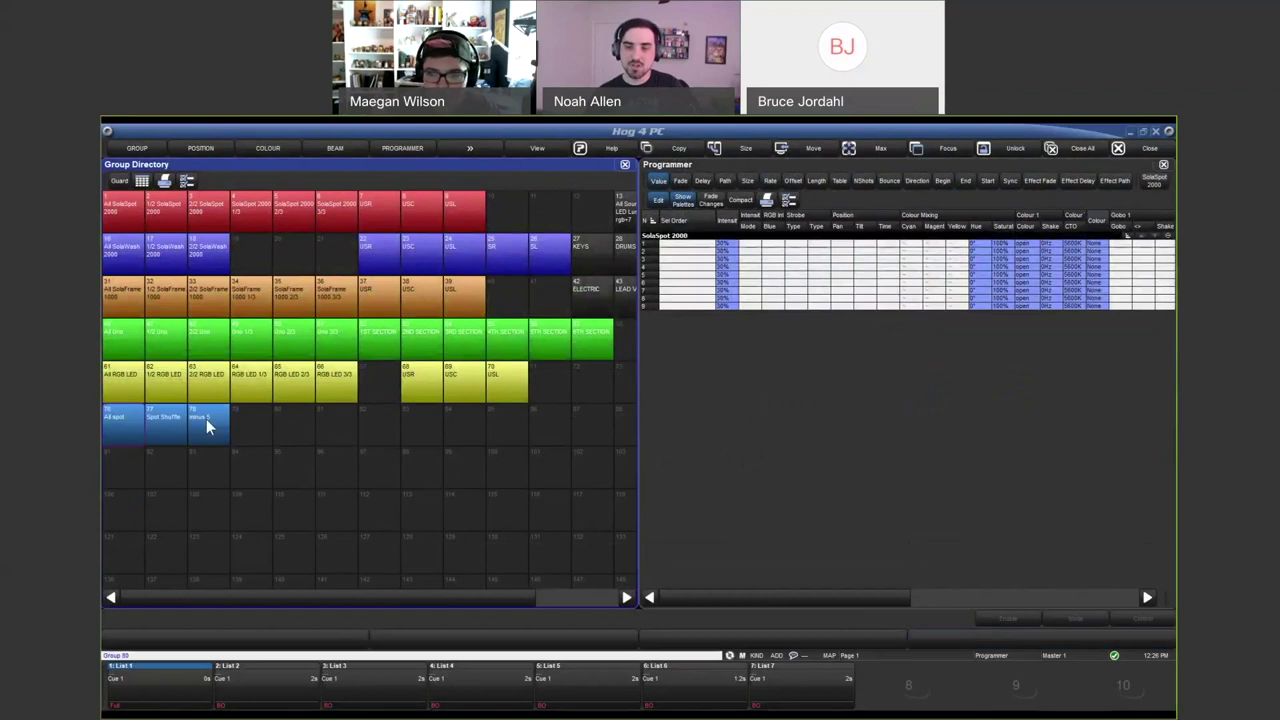
right_click(114, 417)
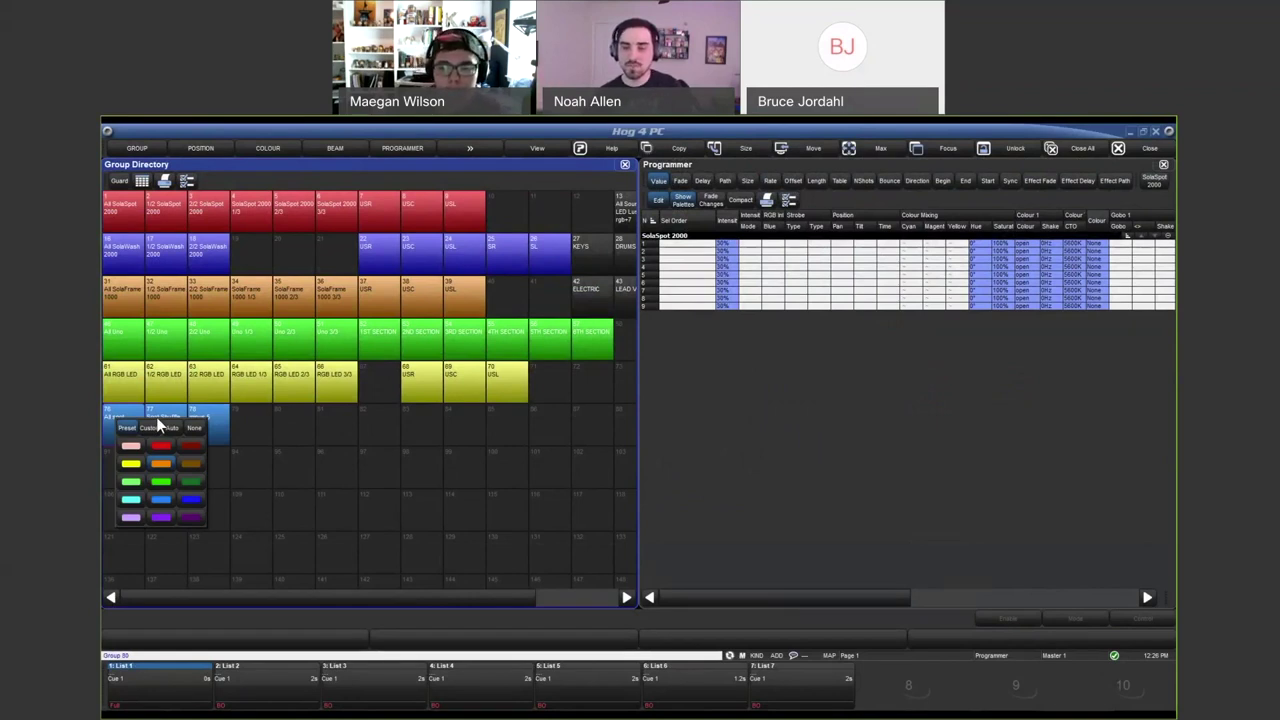
click(305, 440)
right_click(130, 421)
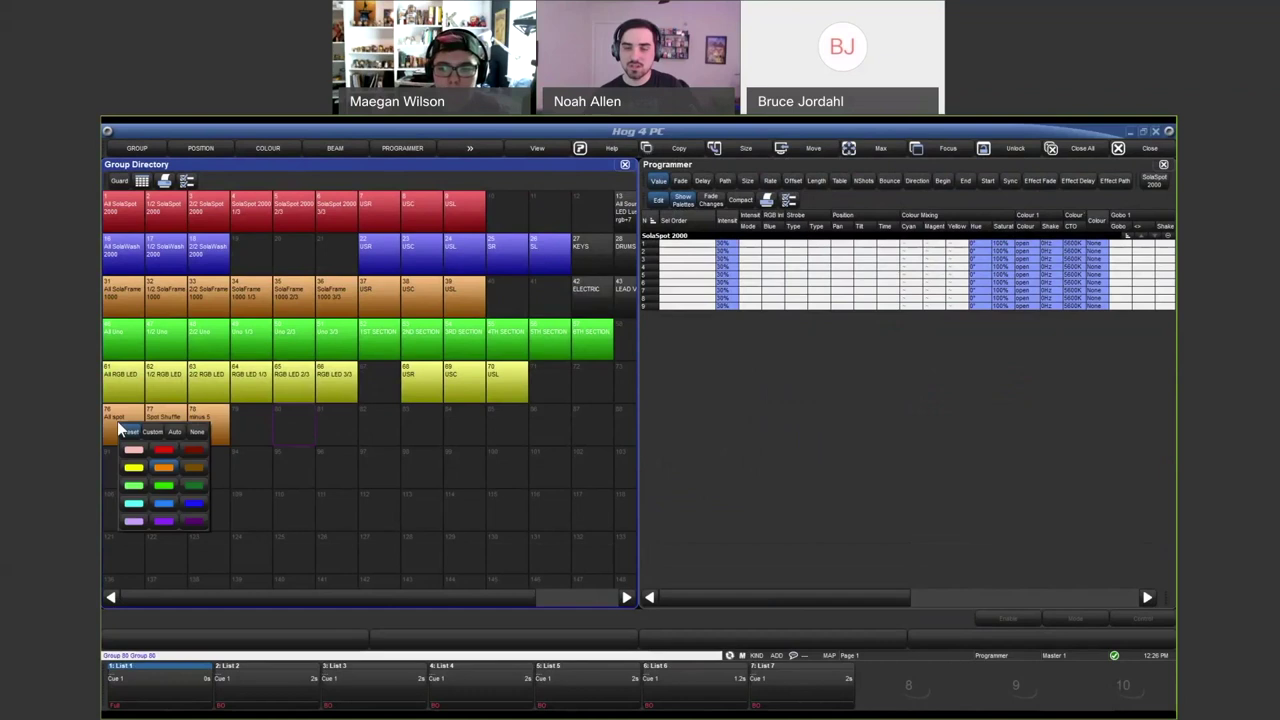
click(134, 486)
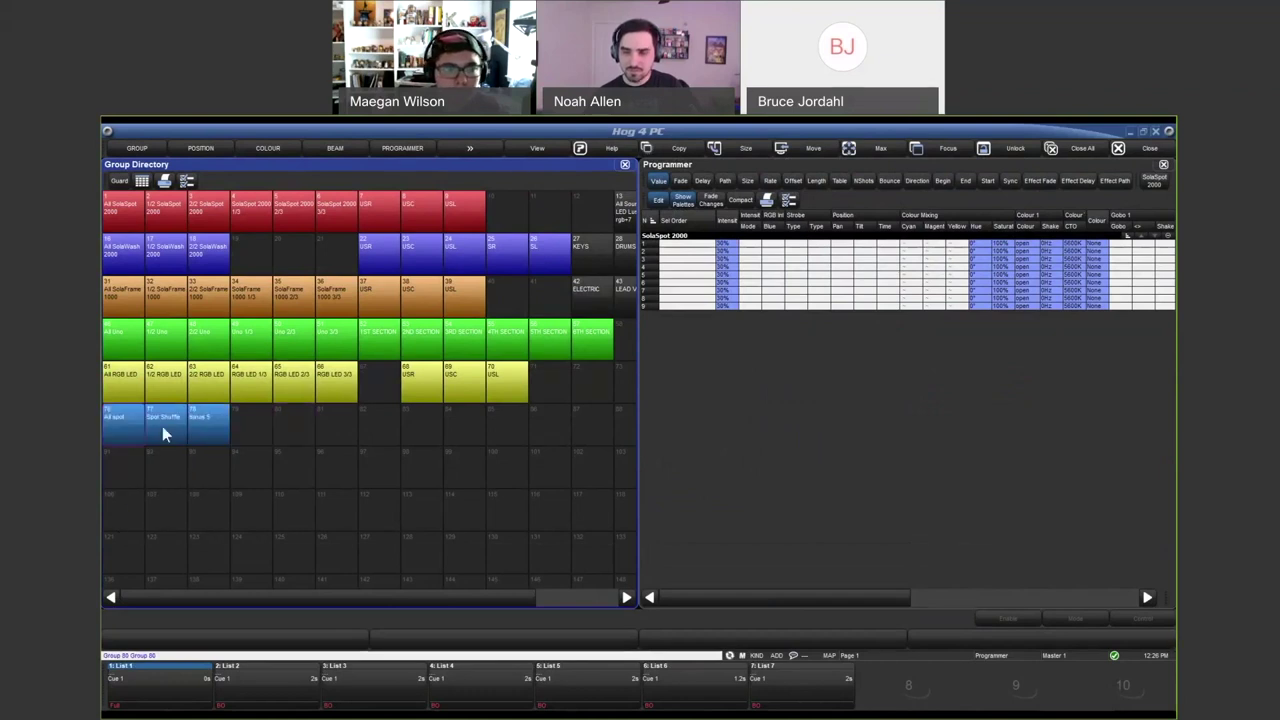
Colour-code the All spot, Spot Shuffle and minus 5 groups with the light cyan preset.
right_click(169, 425)
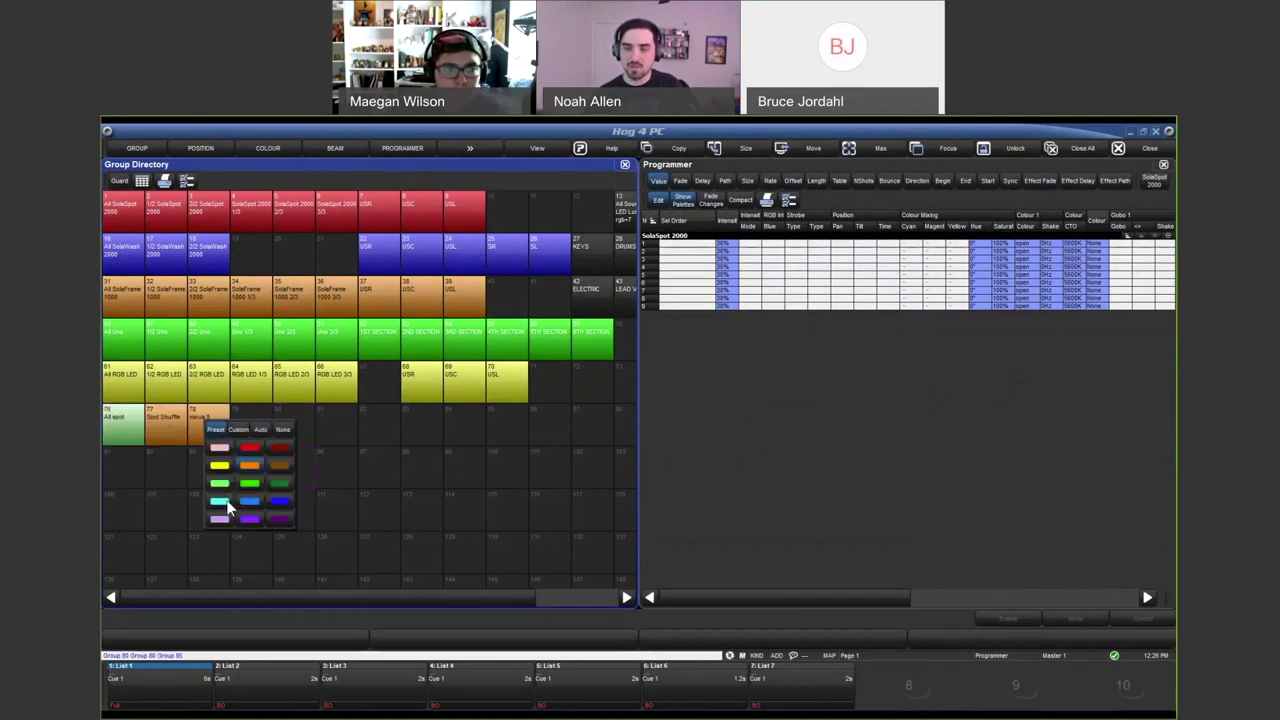
click(249, 501)
right_click(211, 429)
click(238, 496)
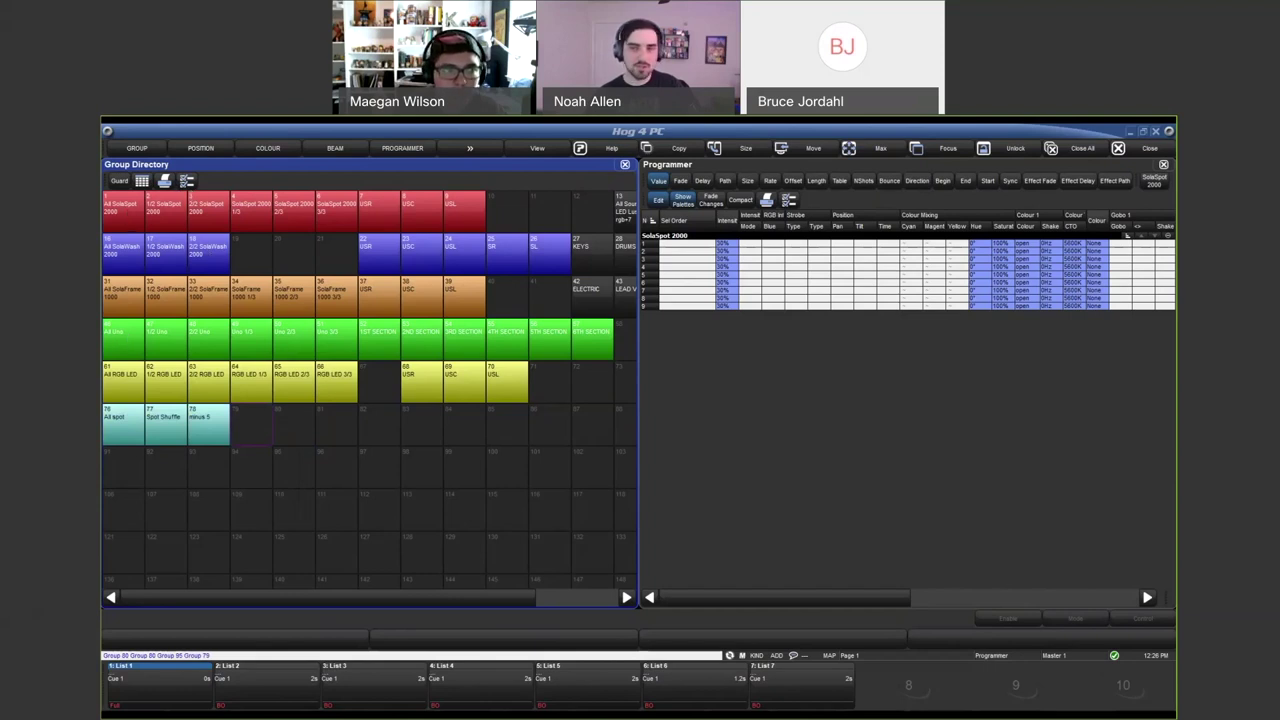
Turn off Colour Code Entire Button in the Group Directory's configuration, apply it, and turn the option back on.
click(185, 182)
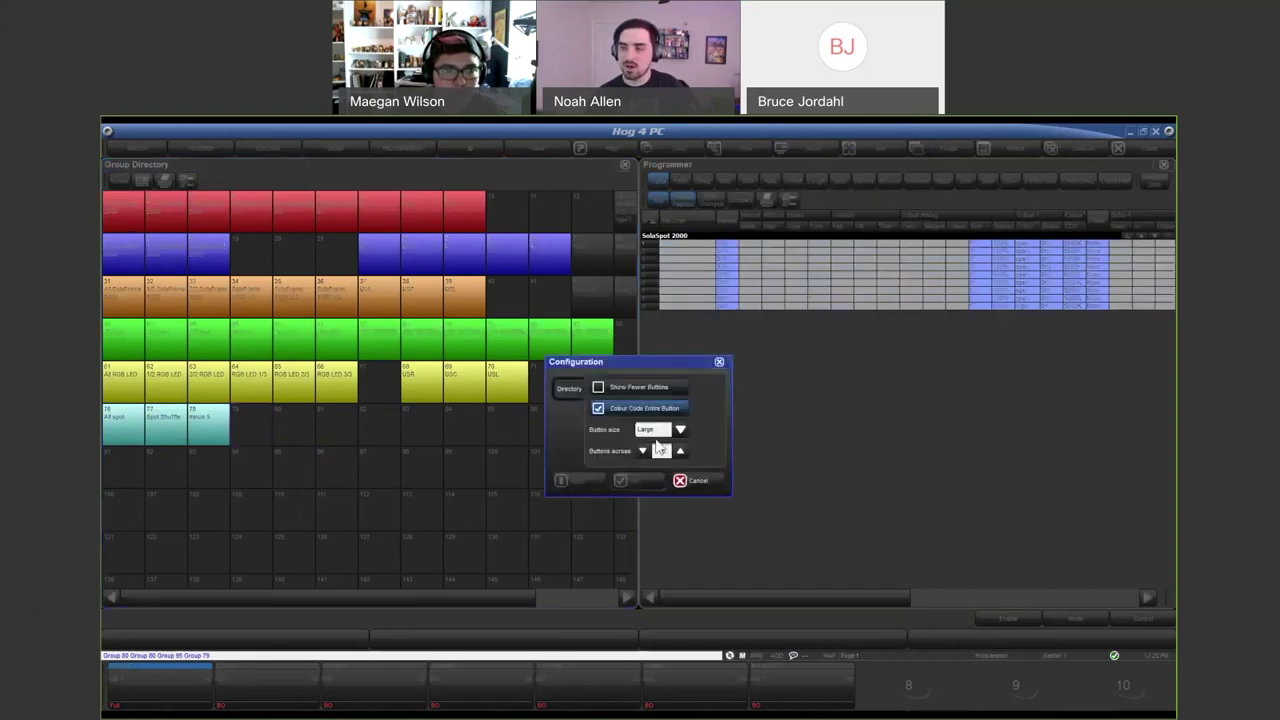
click(630, 408)
click(580, 480)
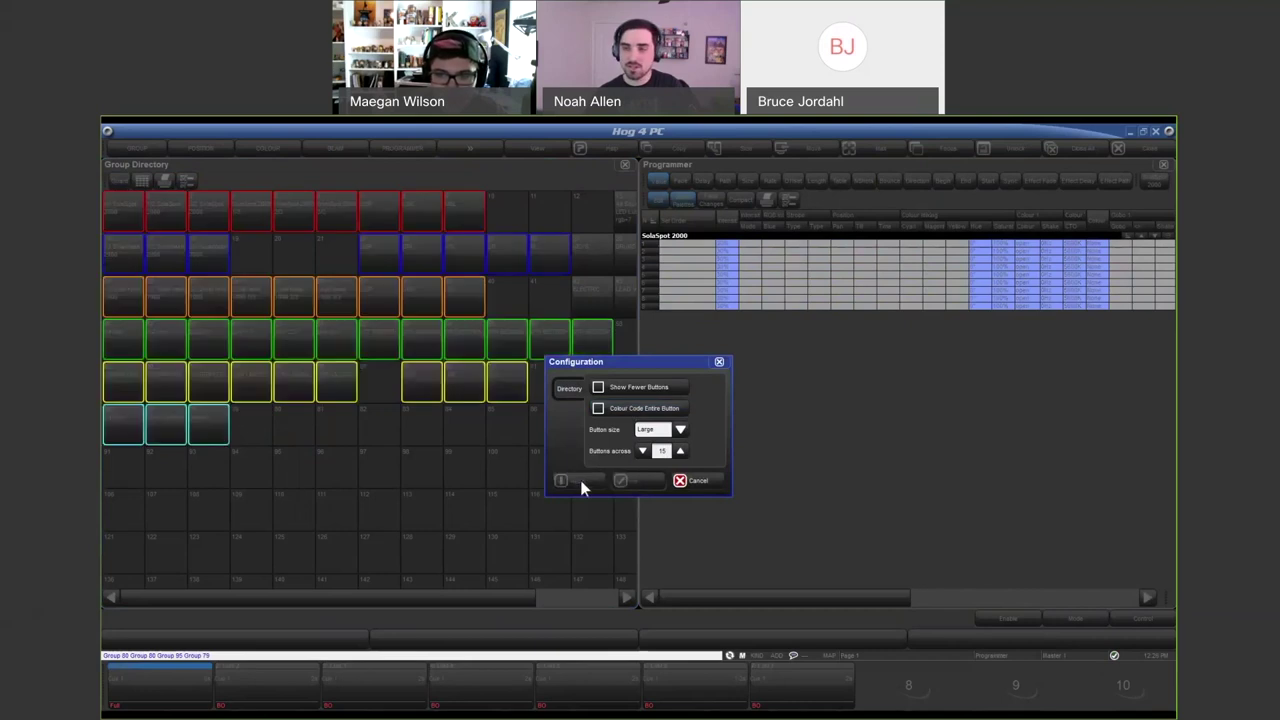
click(189, 186)
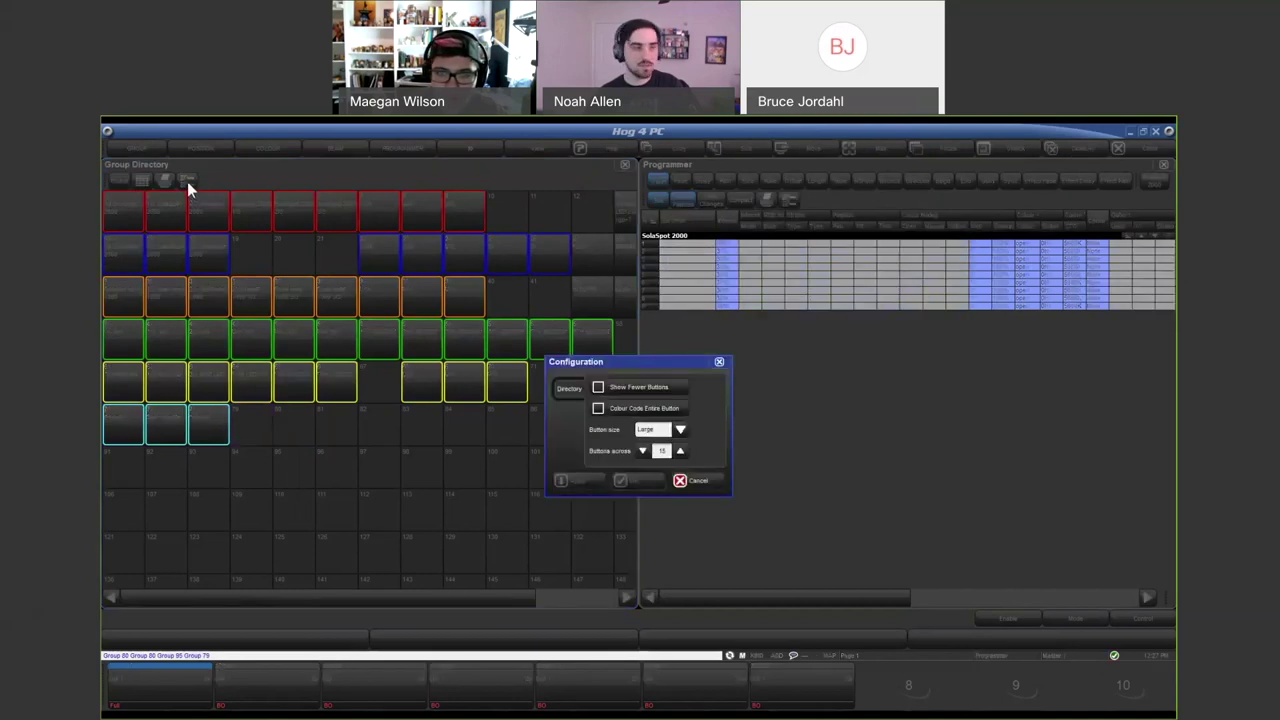
click(648, 412)
click(621, 481)
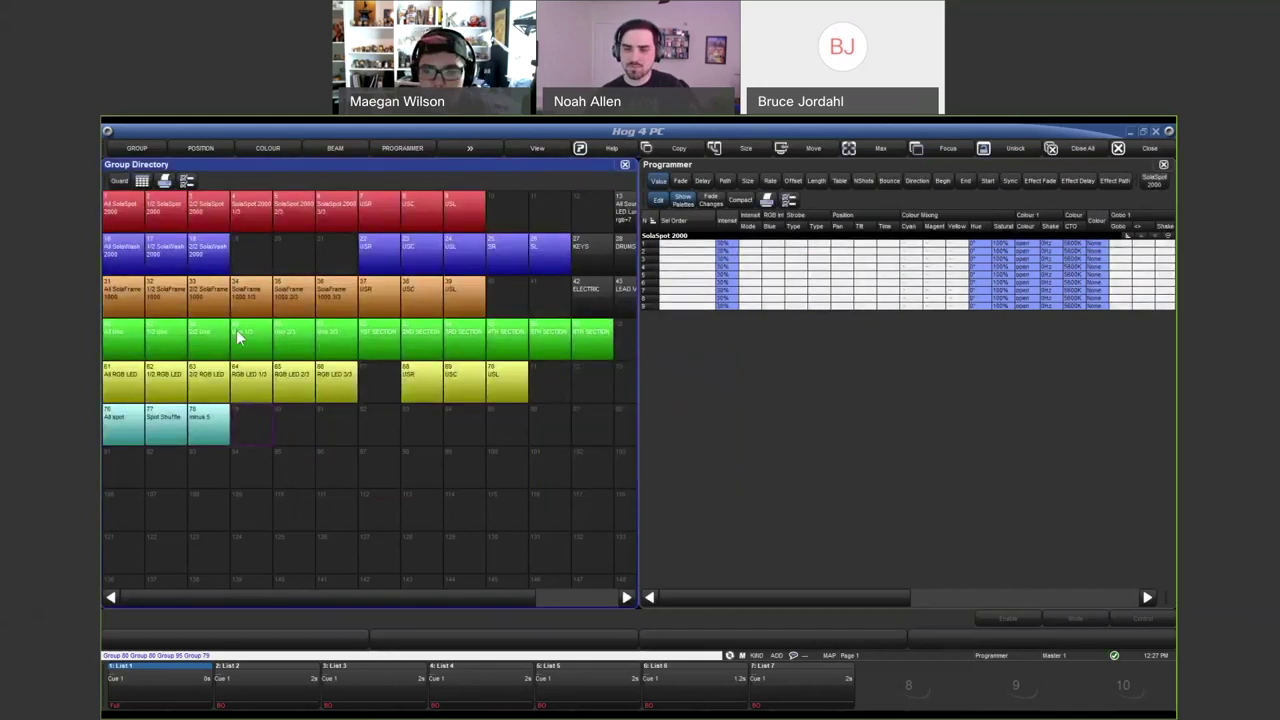
Show the Group Directory as a spreadsheet and examine the Colour column down to the newly recorded groups.
click(125, 428)
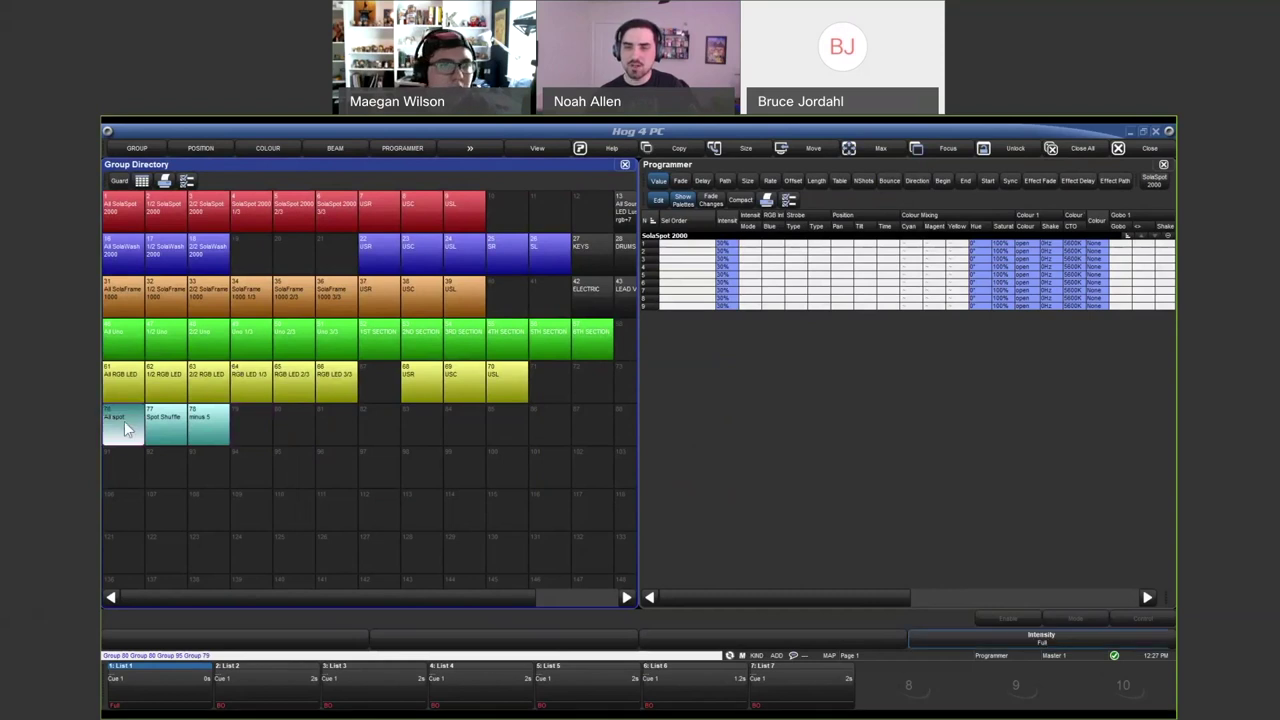
click(143, 183)
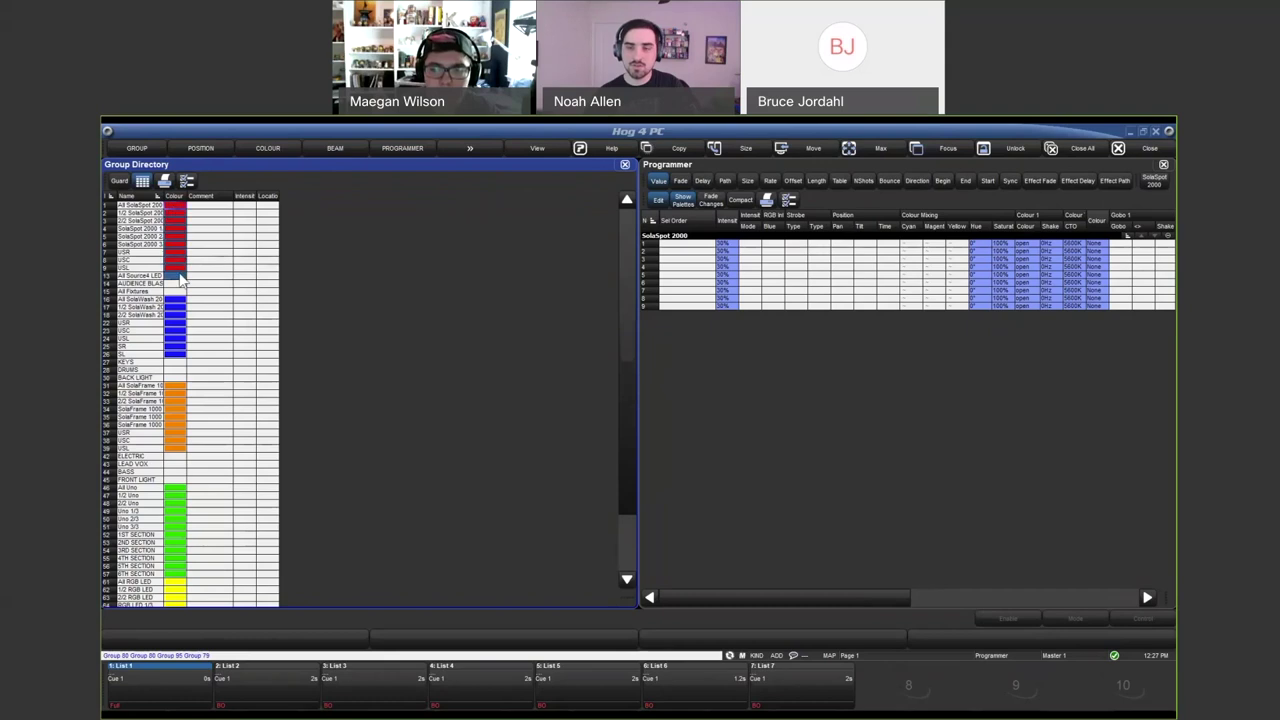
scroll(175, 390, down, 3)
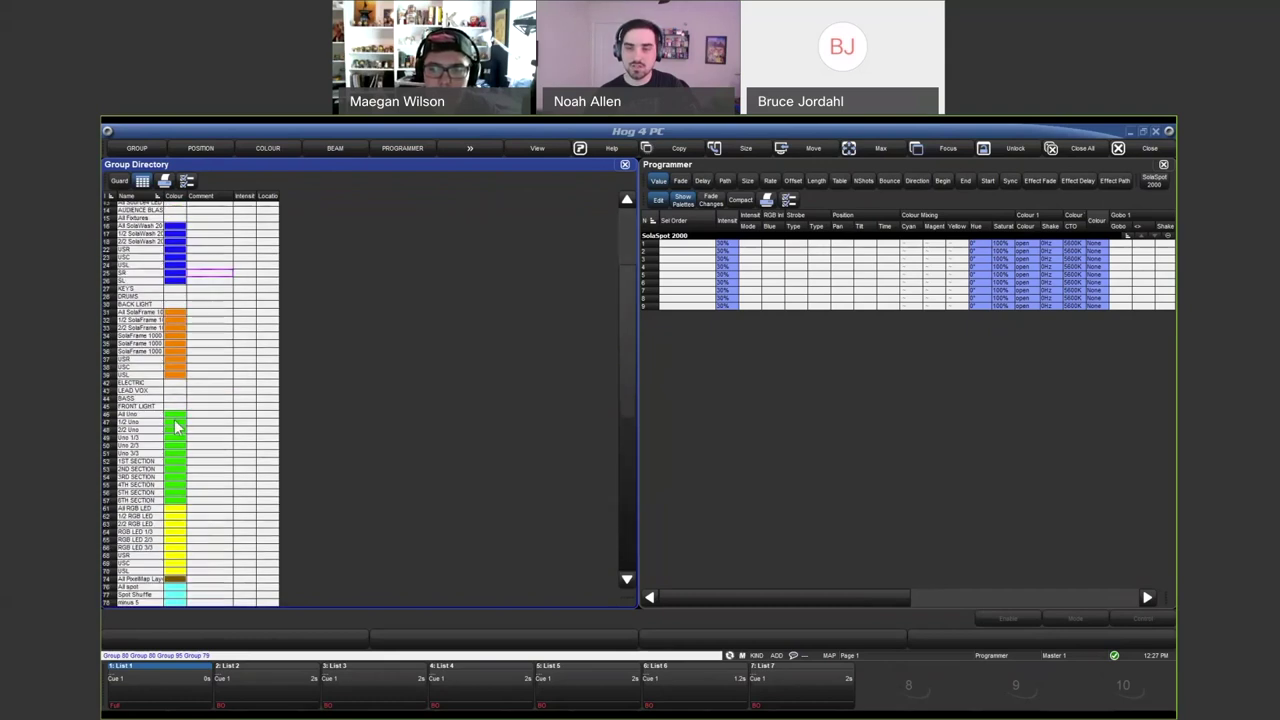
Select the Colour cells of the ELECTRIC, LEAD VOX and BASS groups, and return the Group Directory to its button view.
drag(173, 381, 182, 398)
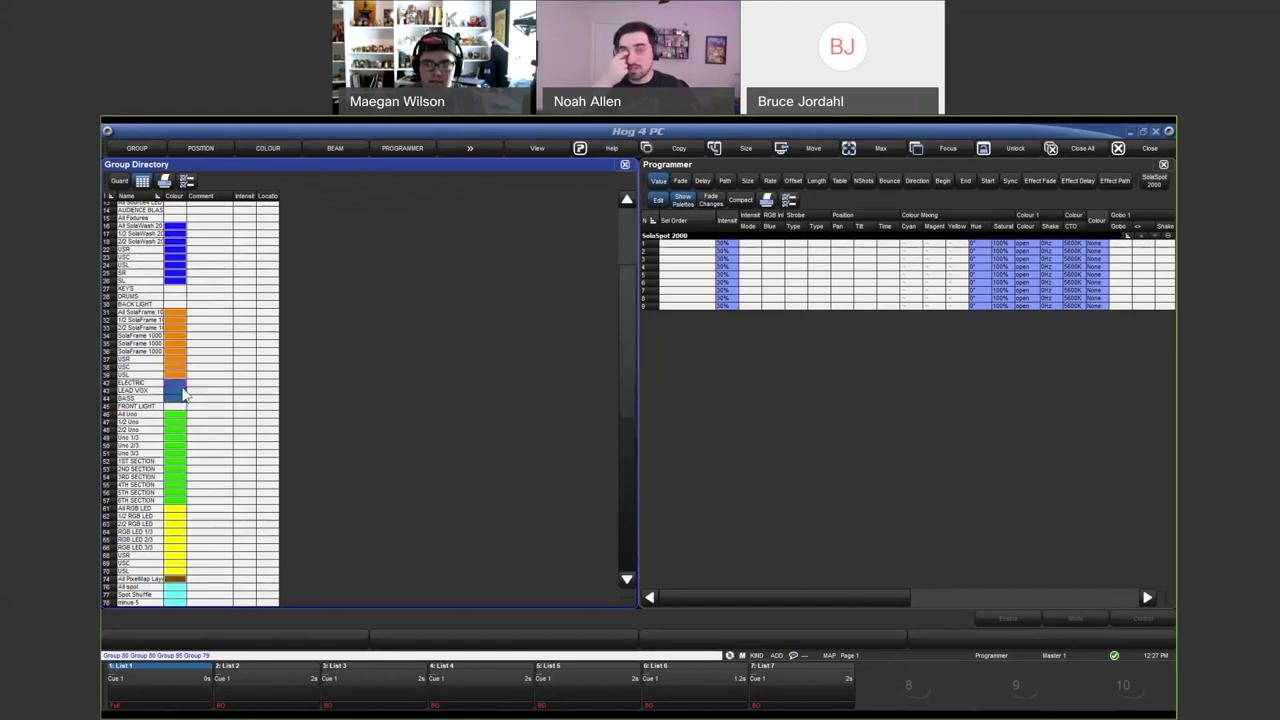
click(142, 182)
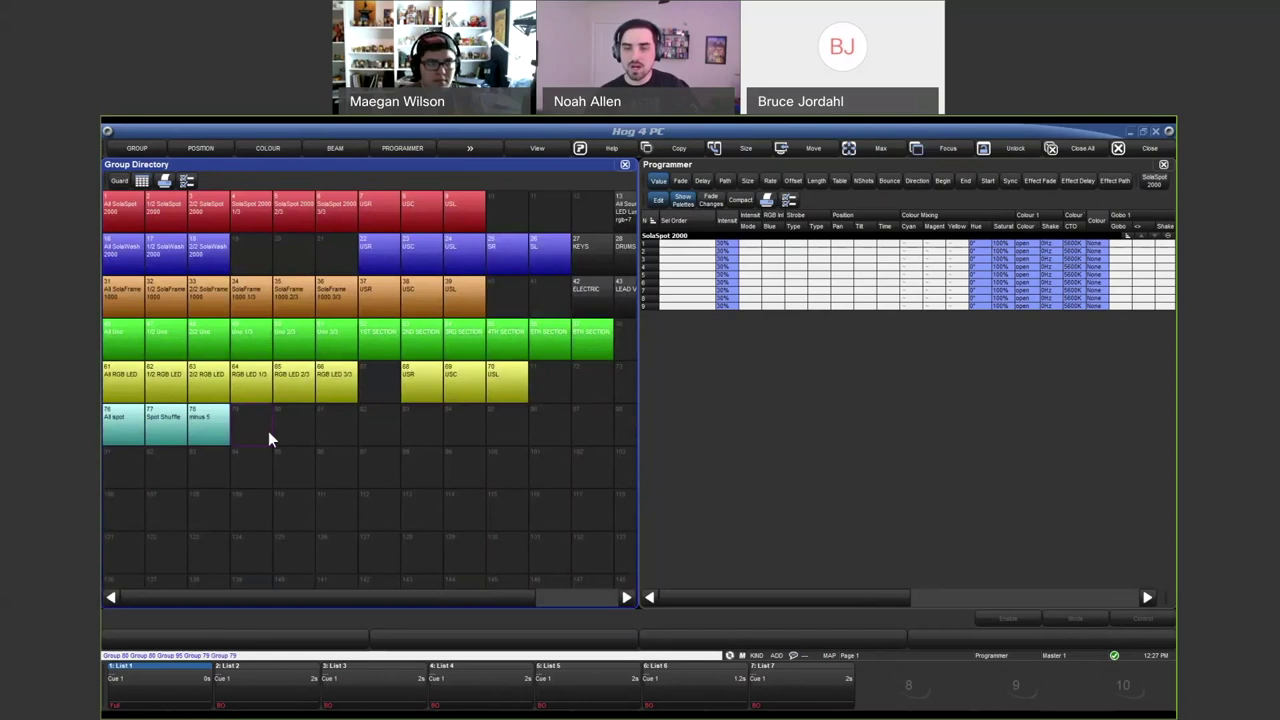
click(155, 420)
click(158, 422)
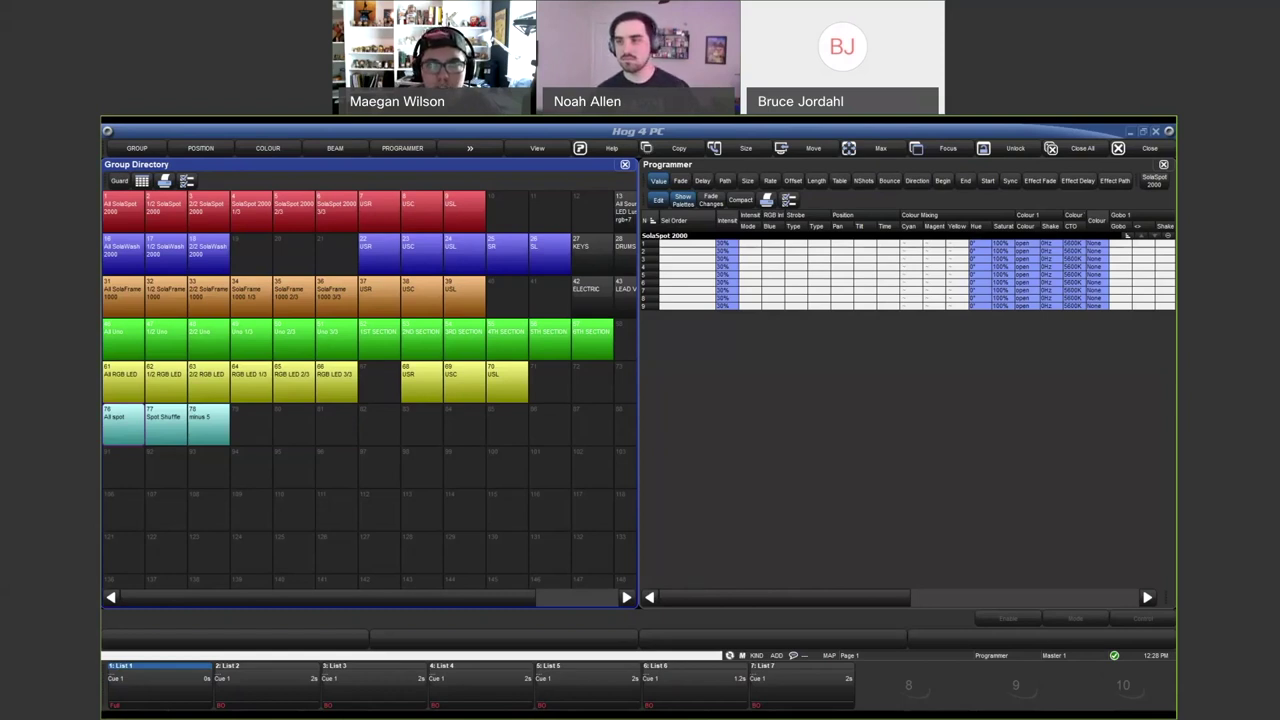
Close the Group Directory and open the Intensity Directory in its place.
click(625, 165)
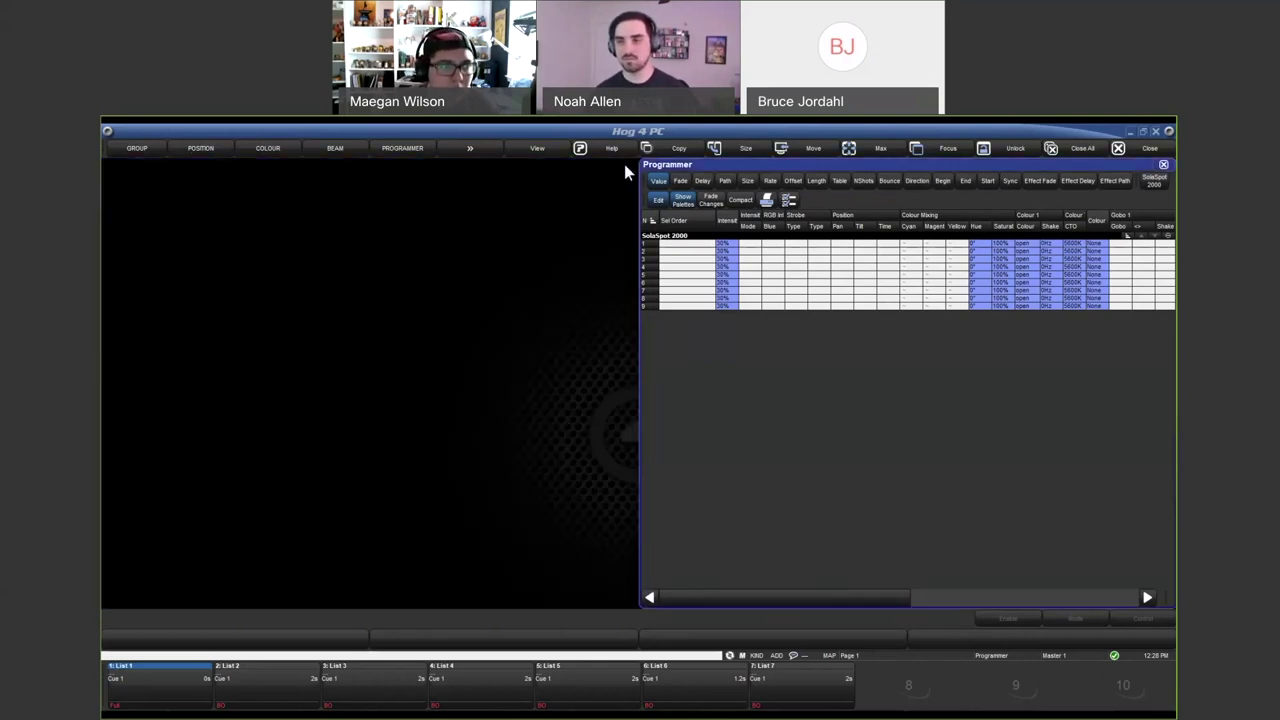
click(190, 281)
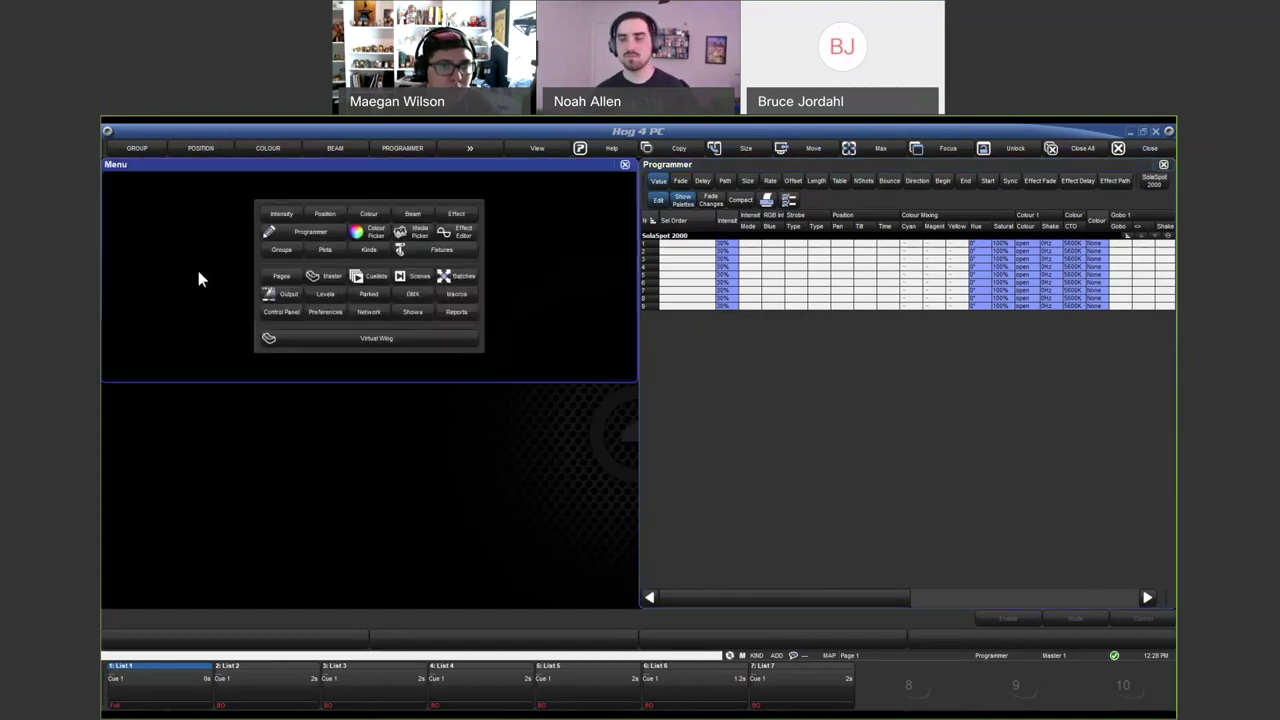
click(278, 216)
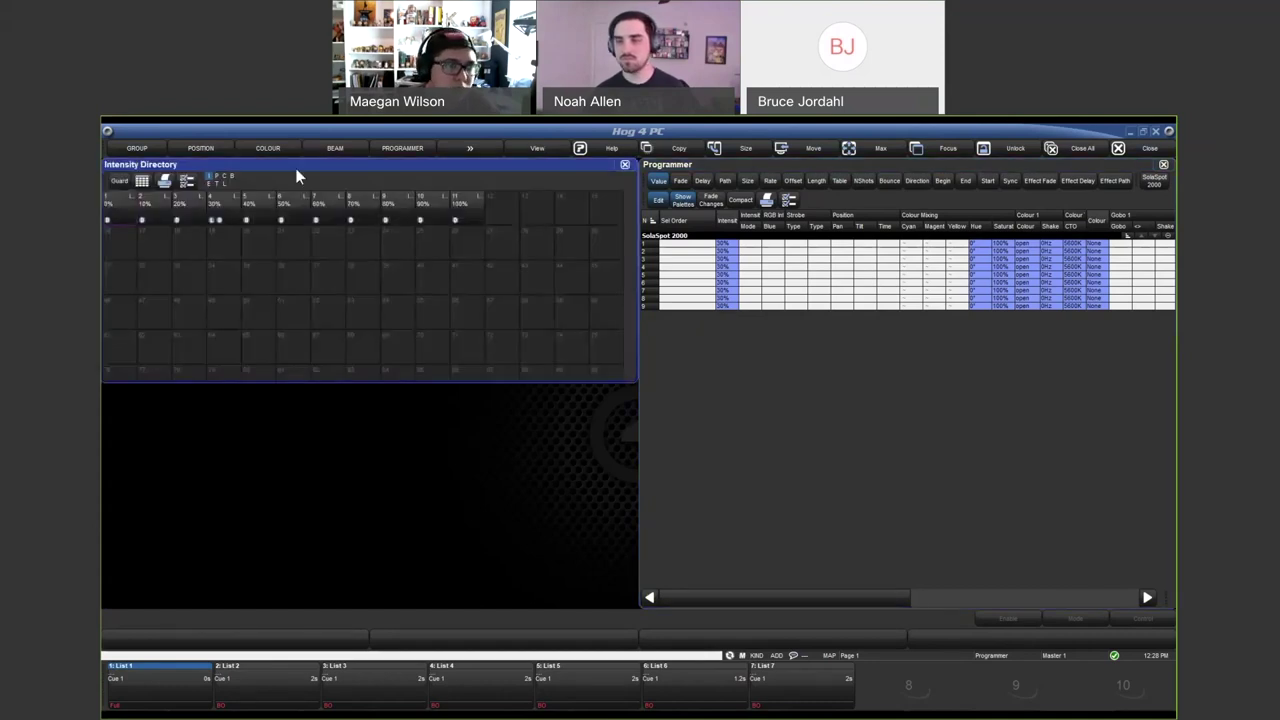
Resize the Intensity Directory to fill the full height of the half screen beside the Programmer.
double_click(295, 166)
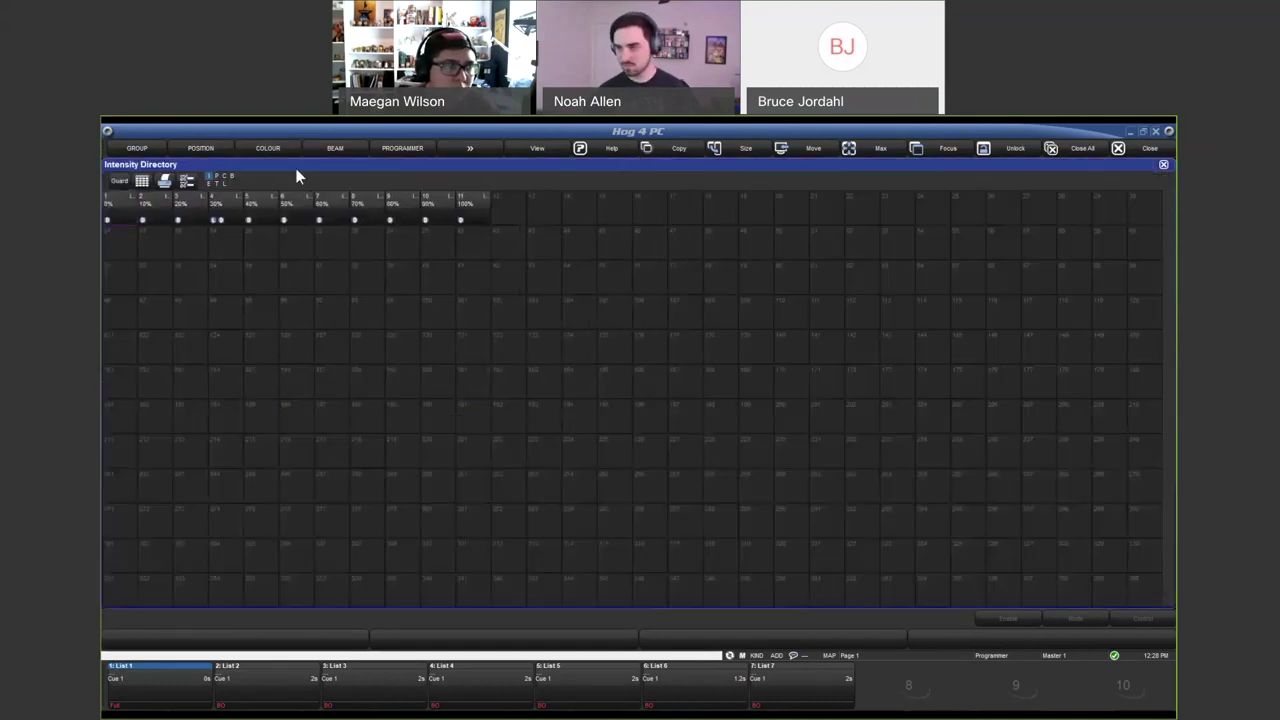
click(728, 148)
click(728, 148)
click(728, 148)
click(728, 148)
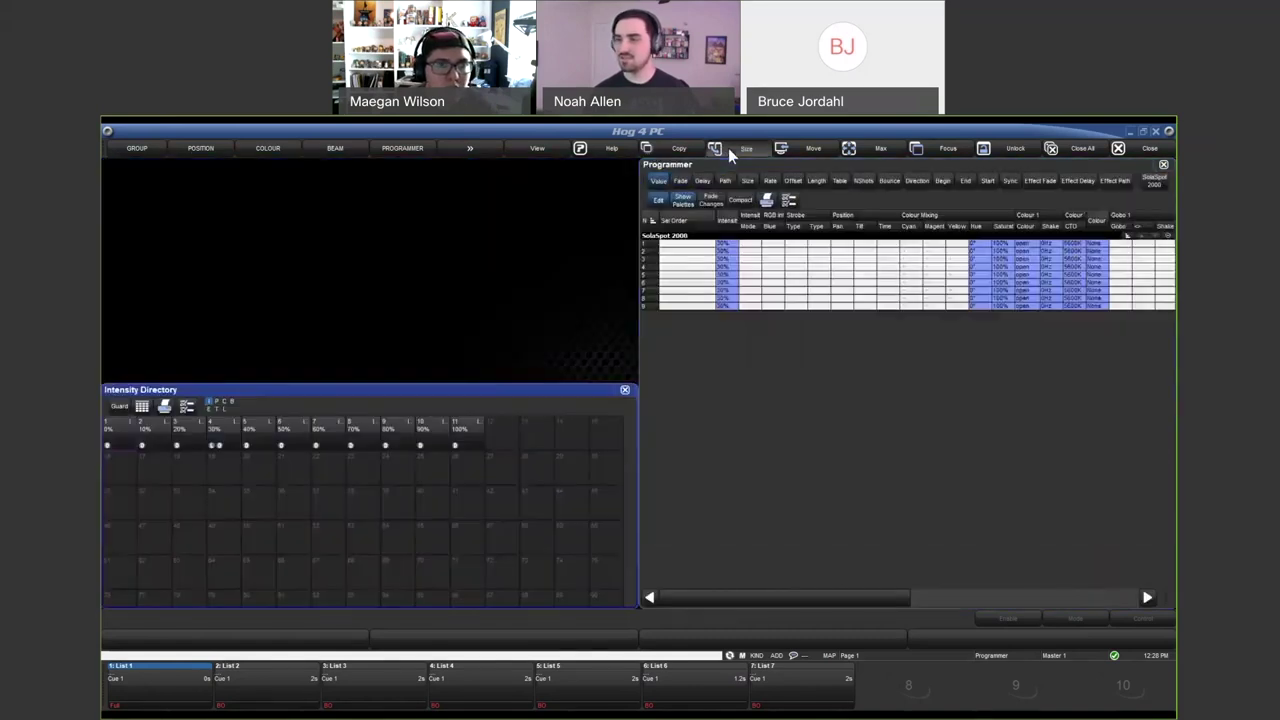
click(728, 148)
click(728, 148)
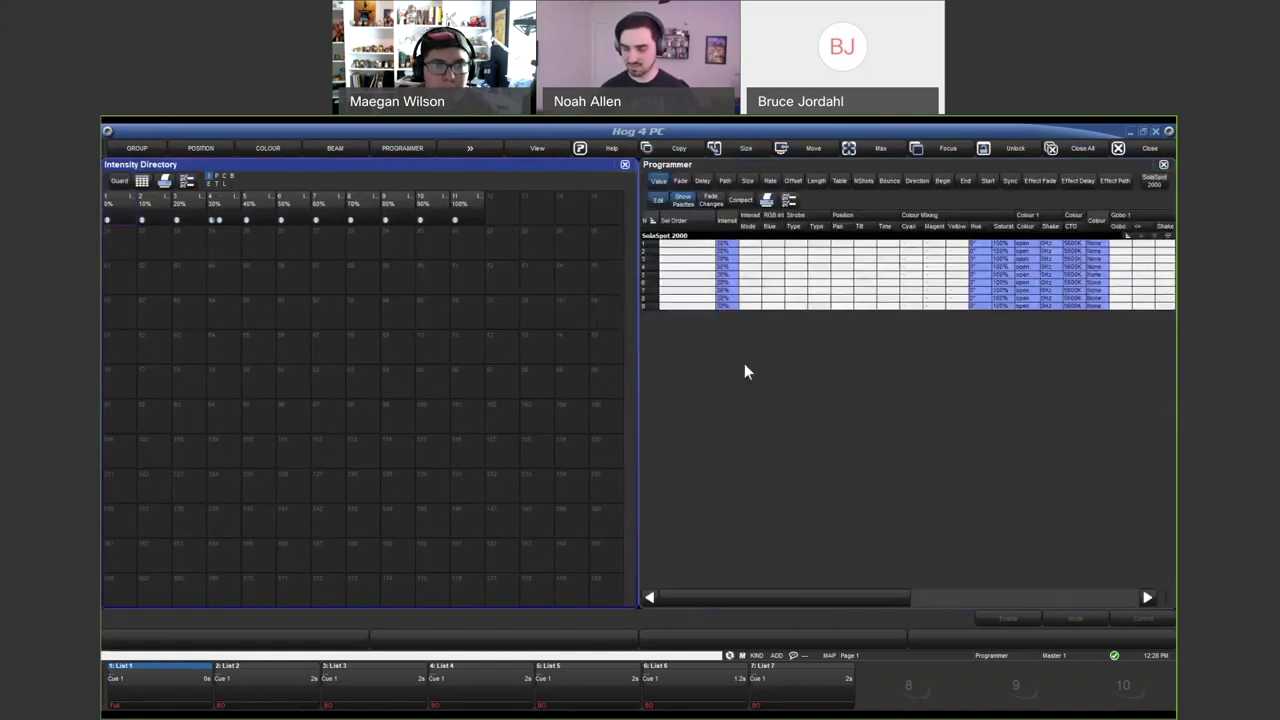
Select SolaSpot 2000 fixtures 1 through 9 in the programmer and set their intensity to full.
key(ctrl+a)
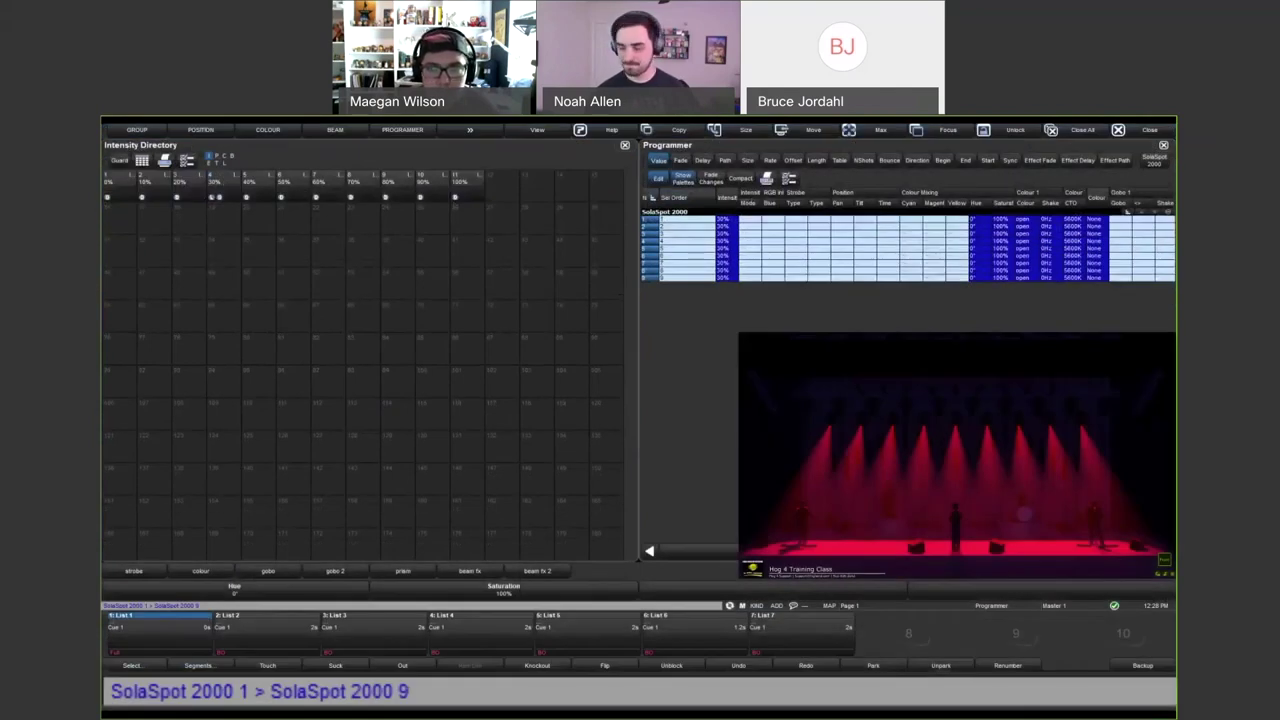
key(at)
key(f)
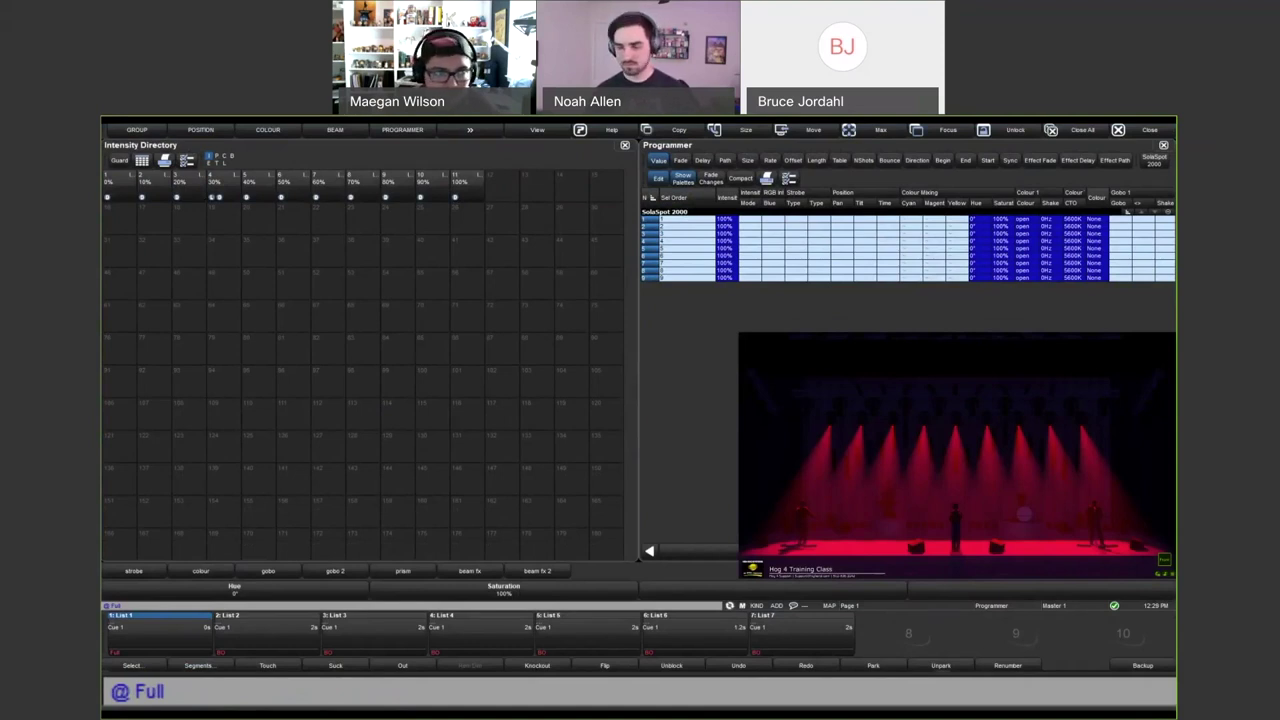
Record the intensity and colour values as palette 31 in the Intensity Directory and set it as the highlight palette.
key(Insert)
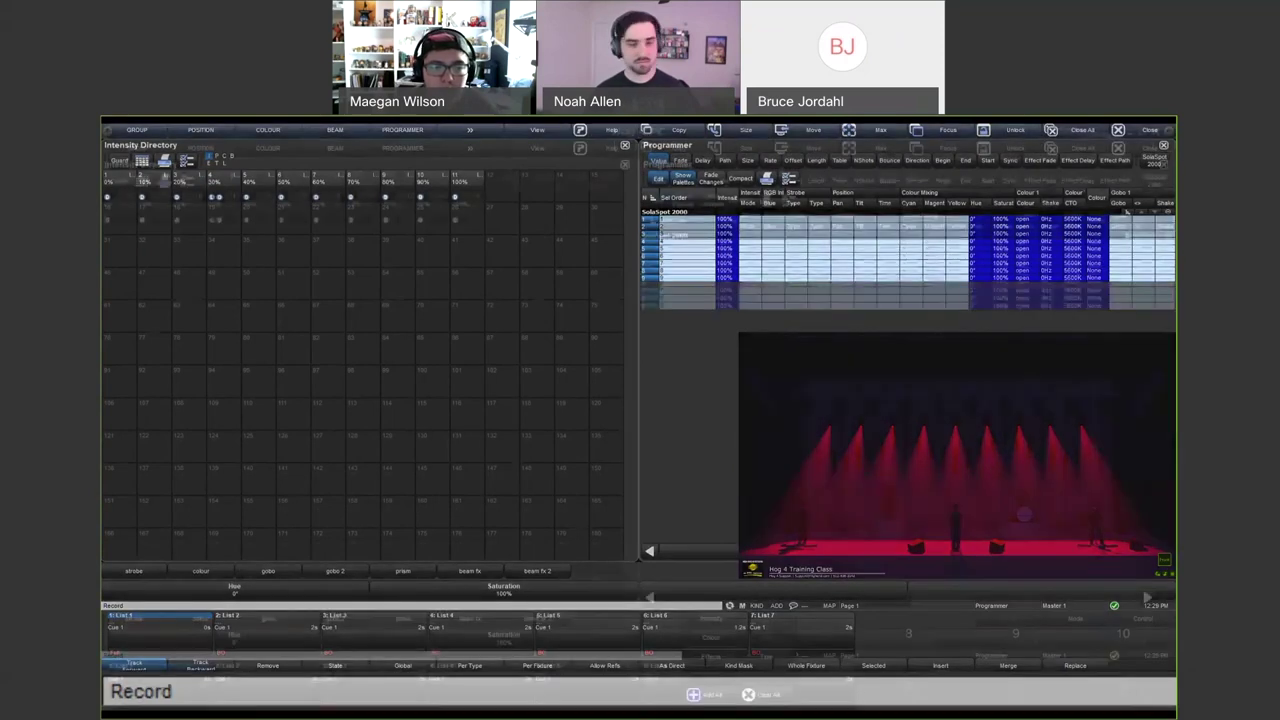
click(738, 665)
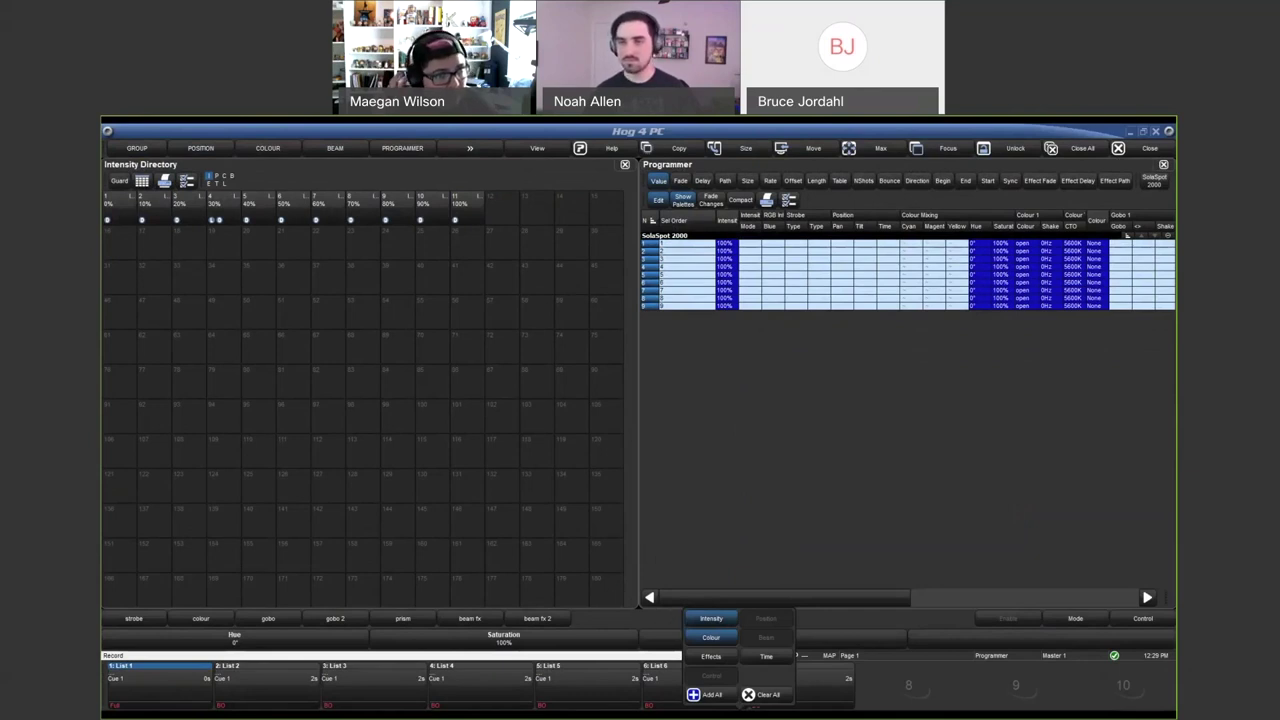
click(121, 280)
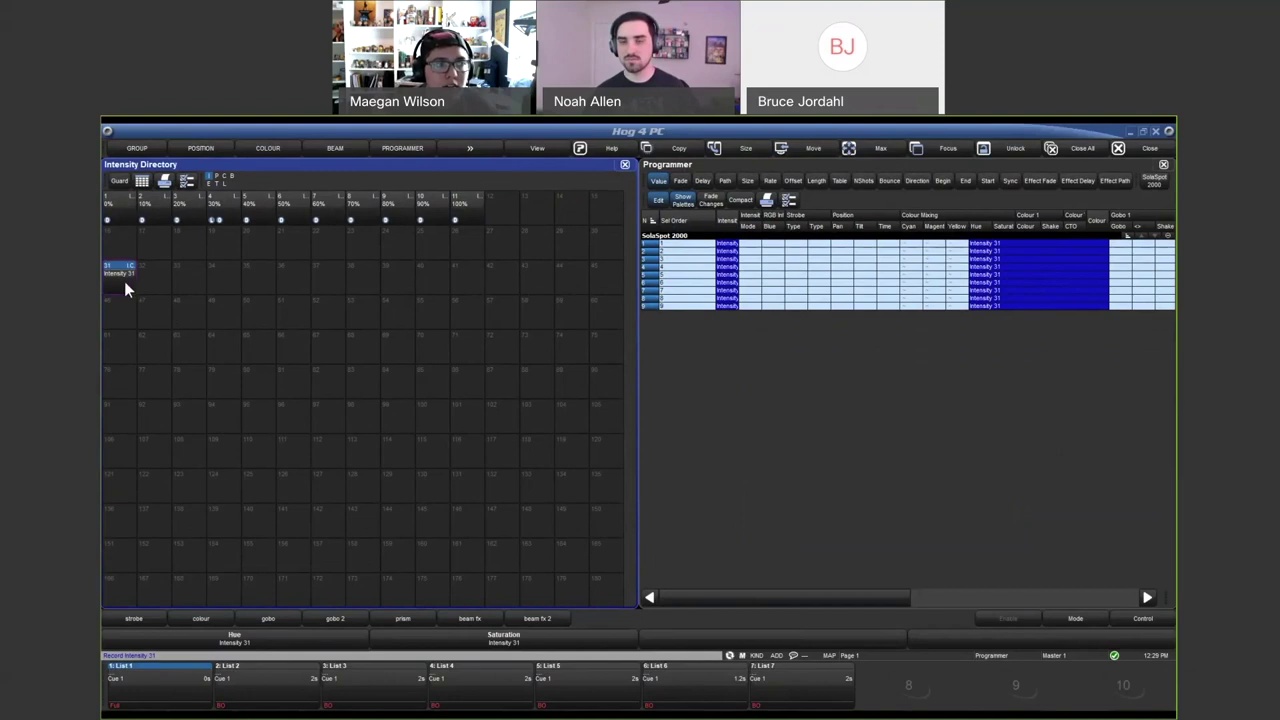
right_click(124, 275)
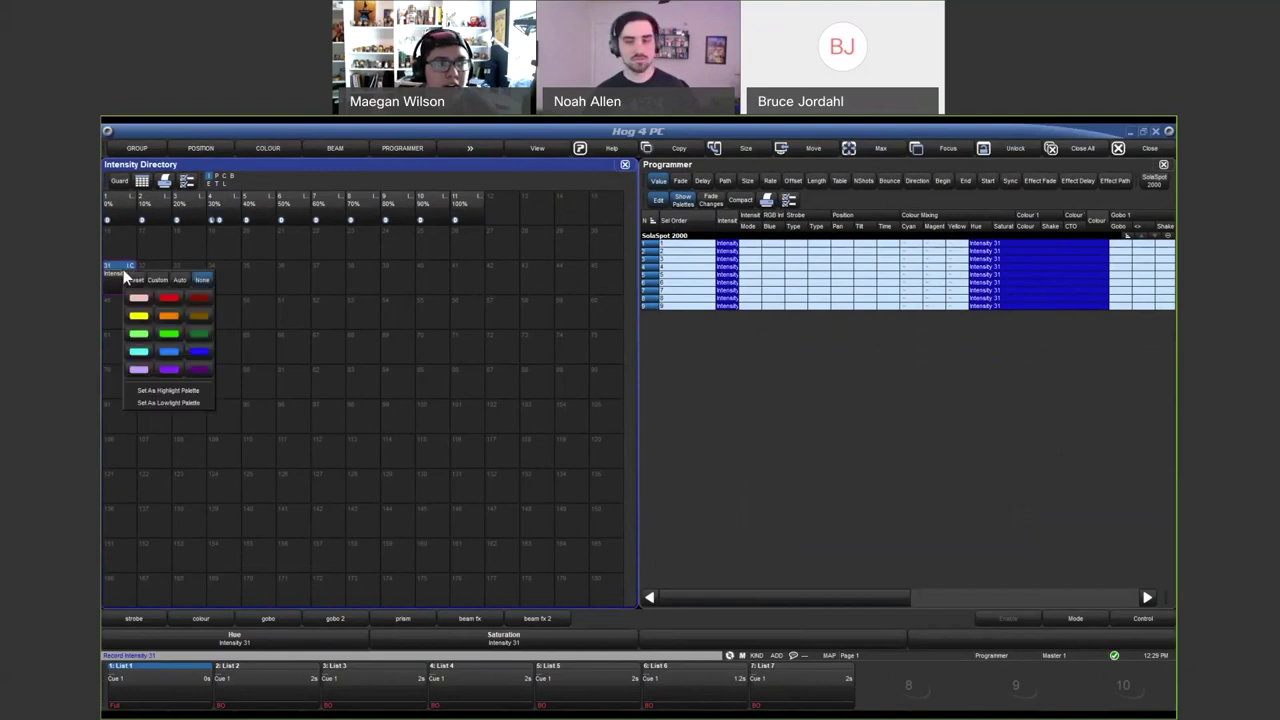
click(181, 400)
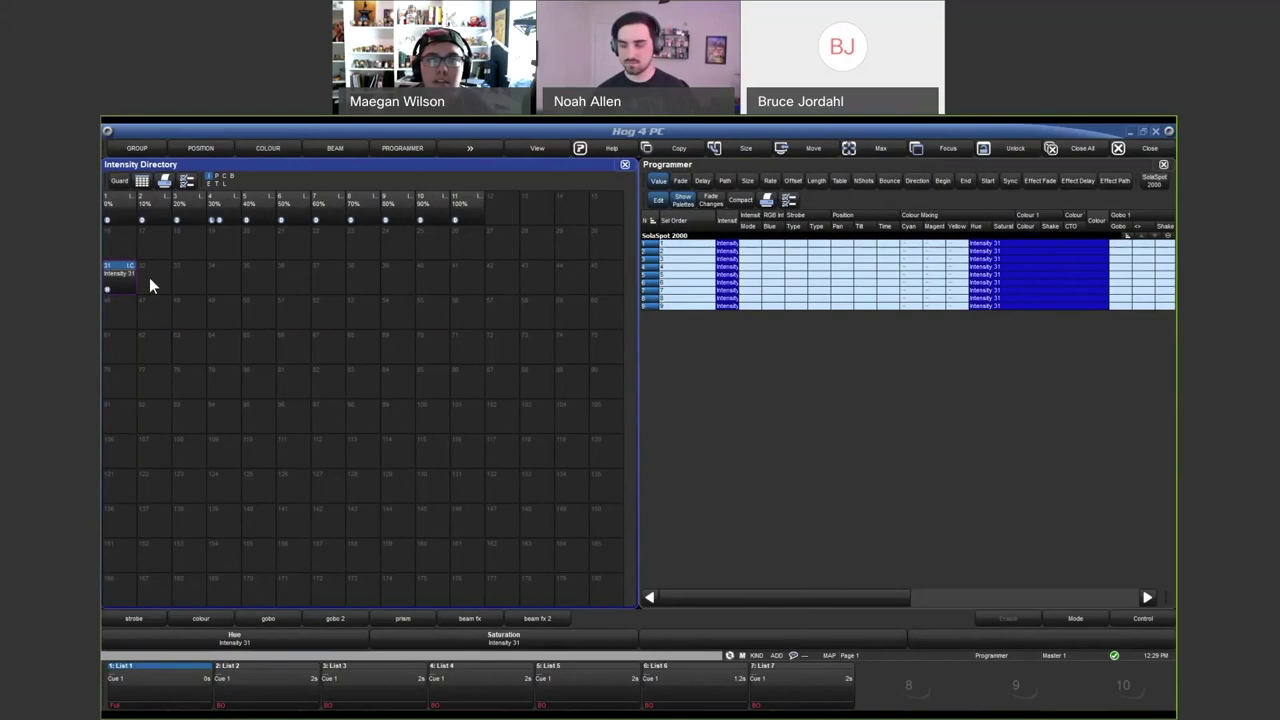
Clear the programmer and select SolaSpot 2000 fixture 1.
key(ctrl+BackSpace)
text(1)
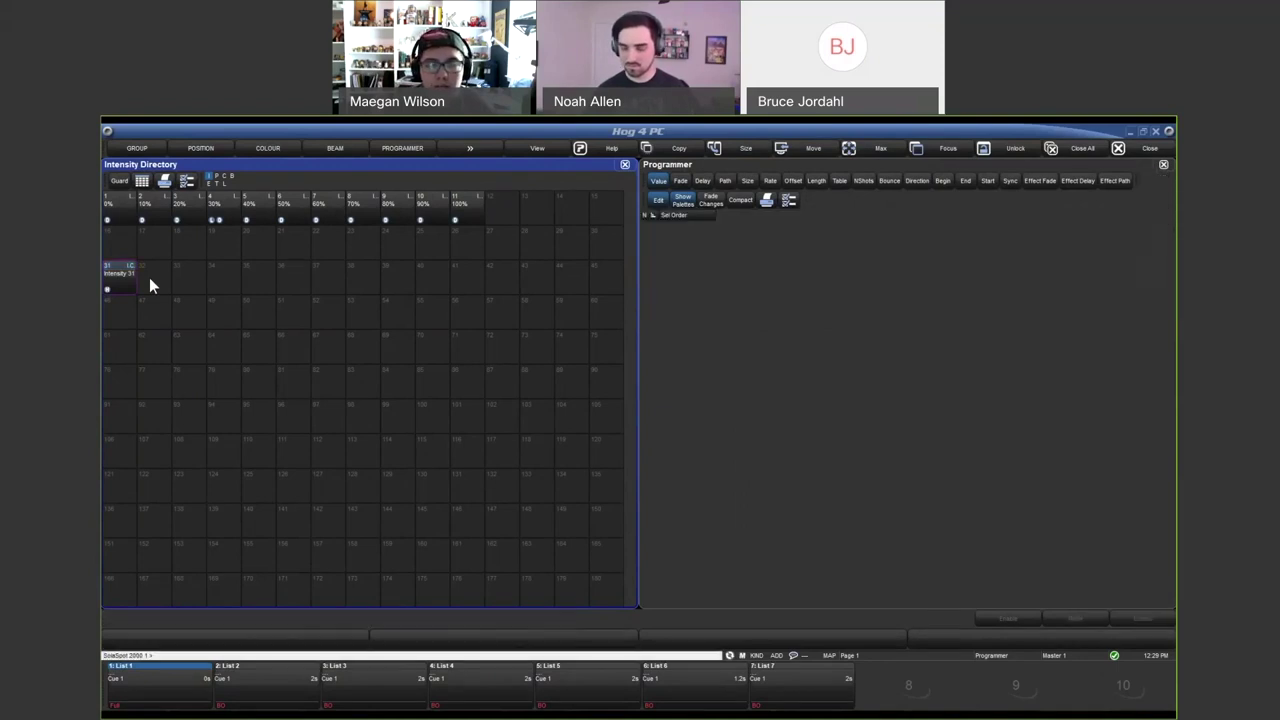
key(Return)
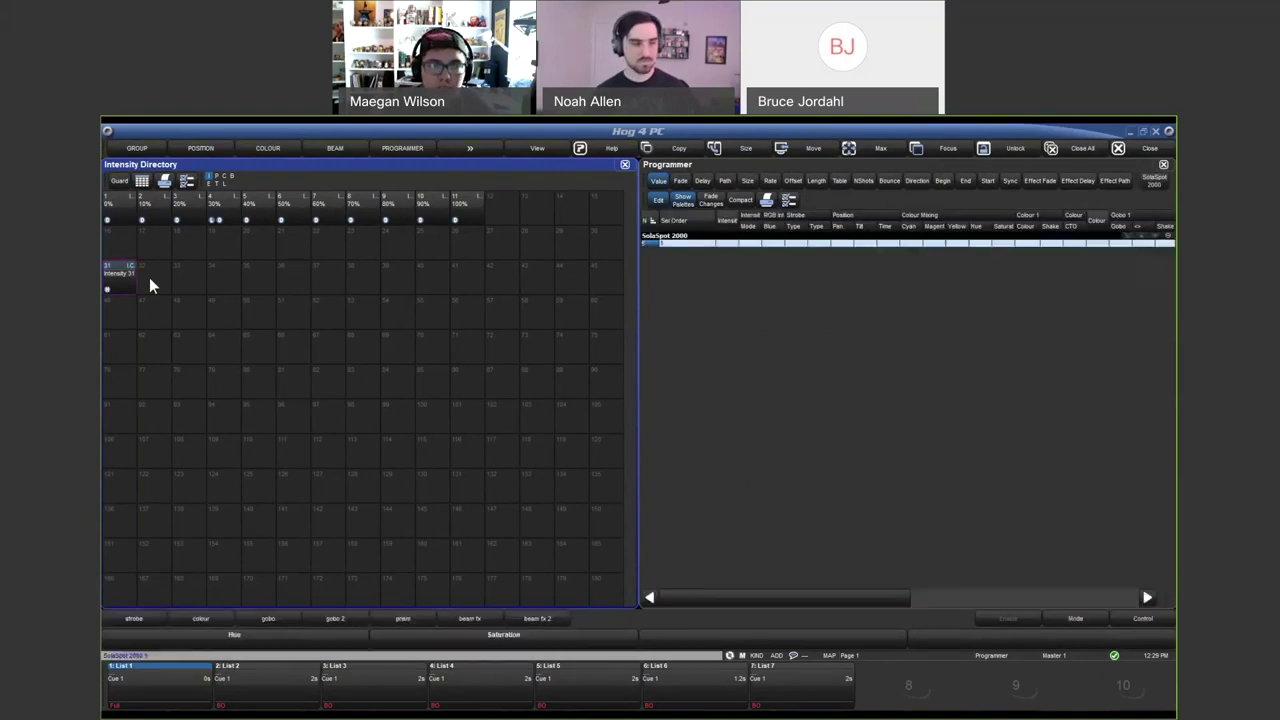
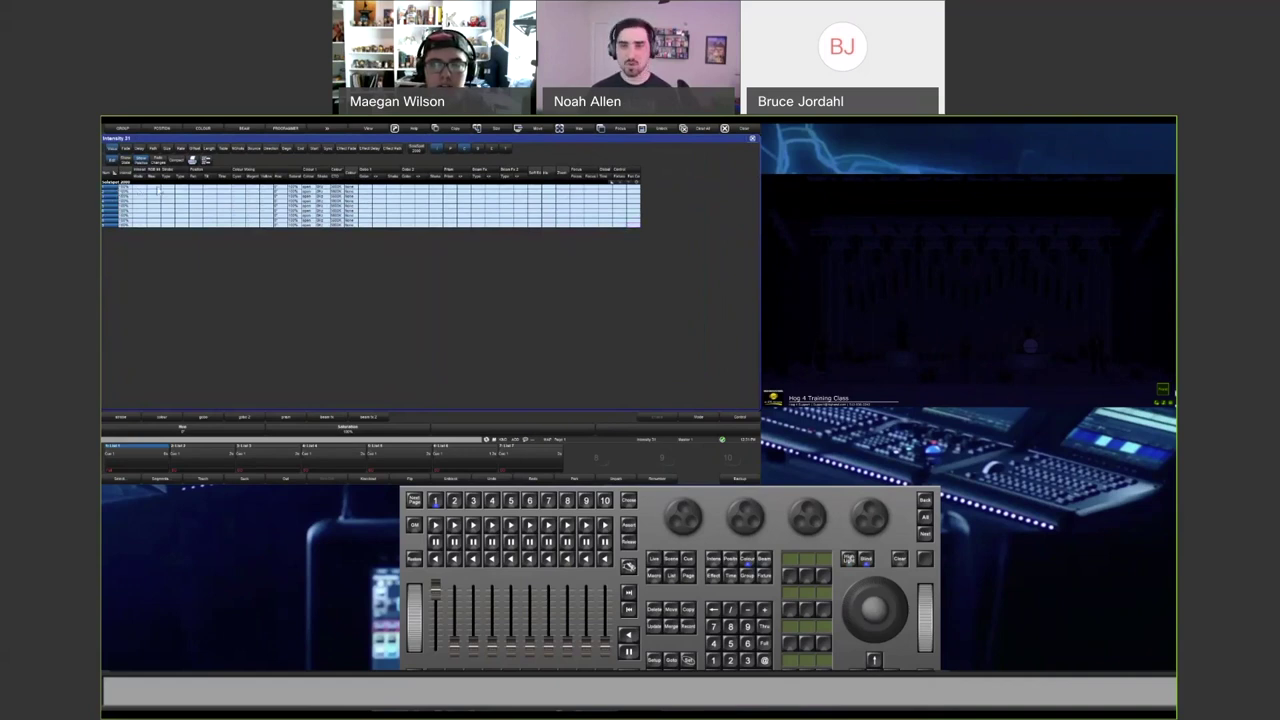
Examine the intensity and colour values stored in the Intensity 31 palette, and close its editor.
drag(127, 194, 128, 229)
drag(277, 188, 345, 227)
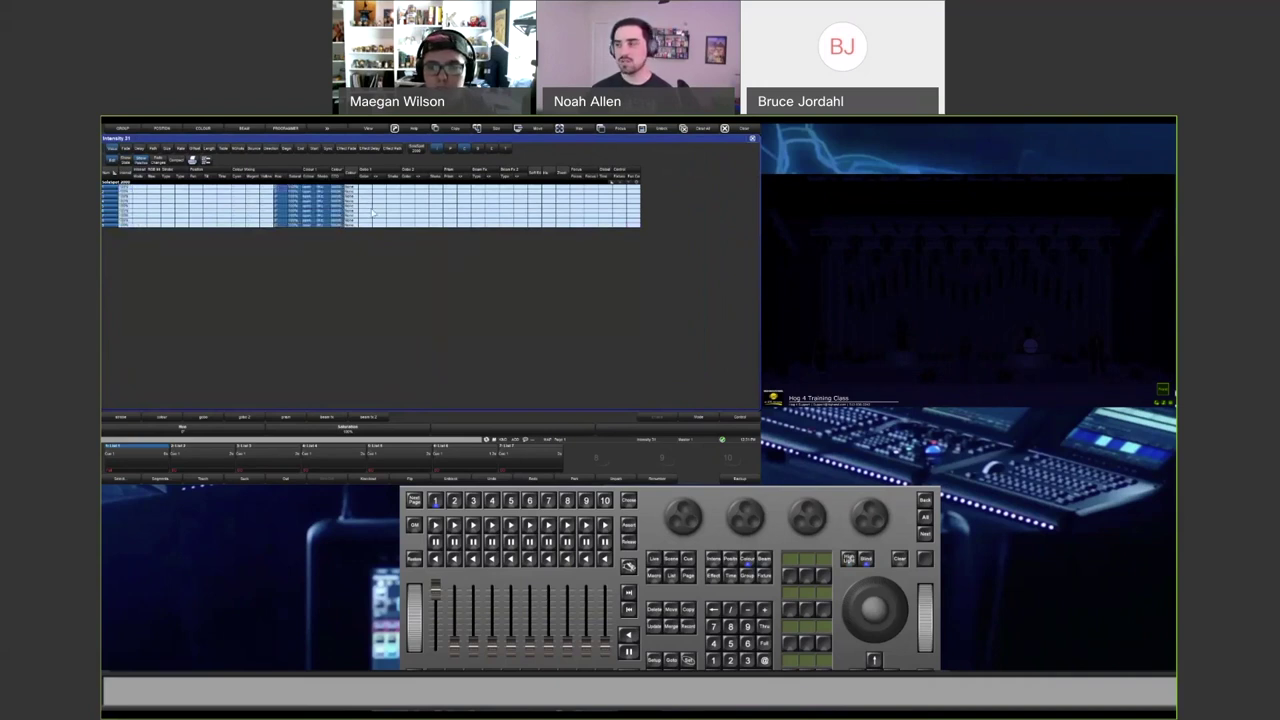
click(751, 143)
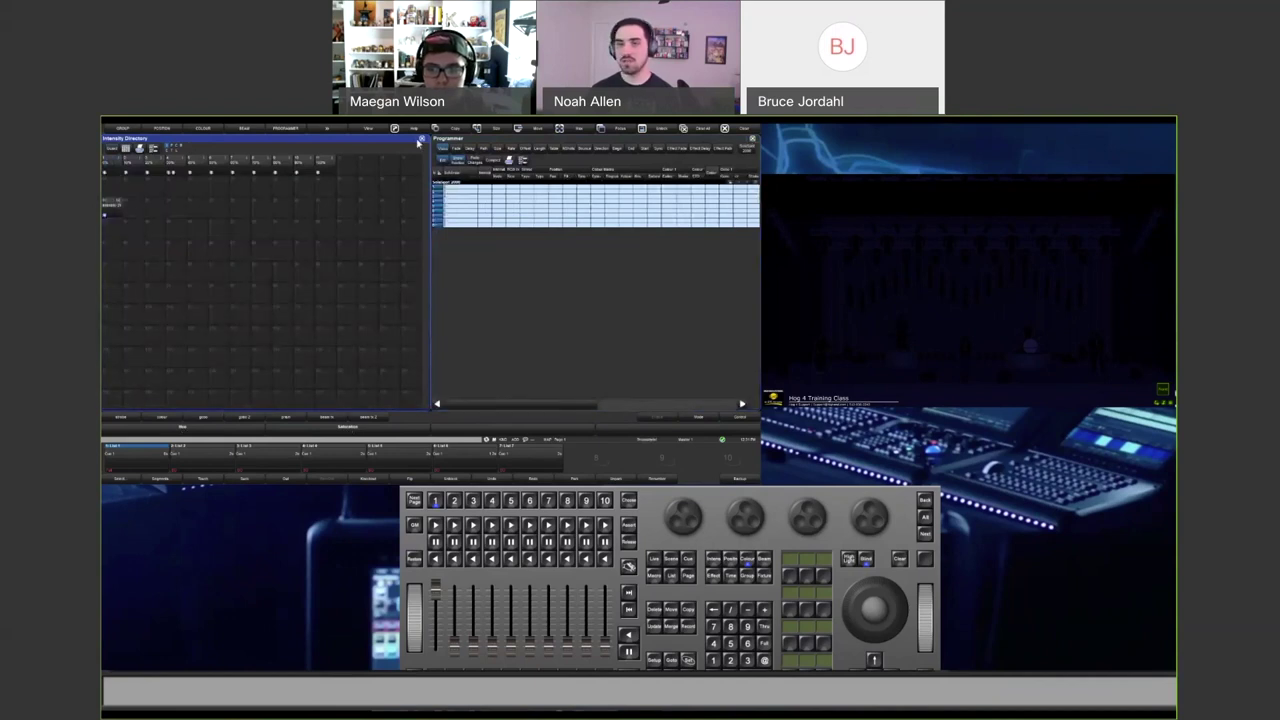
Replace the Intensity Directory with the Group Directory and select the All SolaWash 2000 group with highlight on.
click(420, 140)
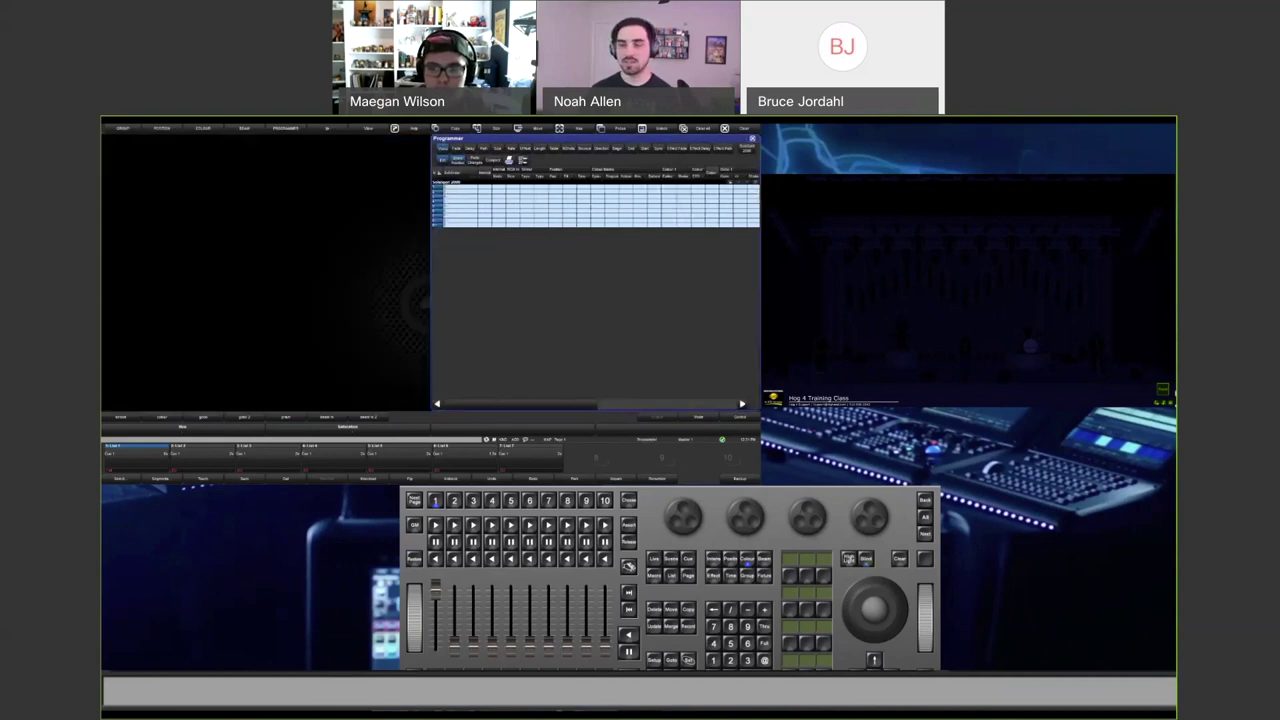
click(205, 262)
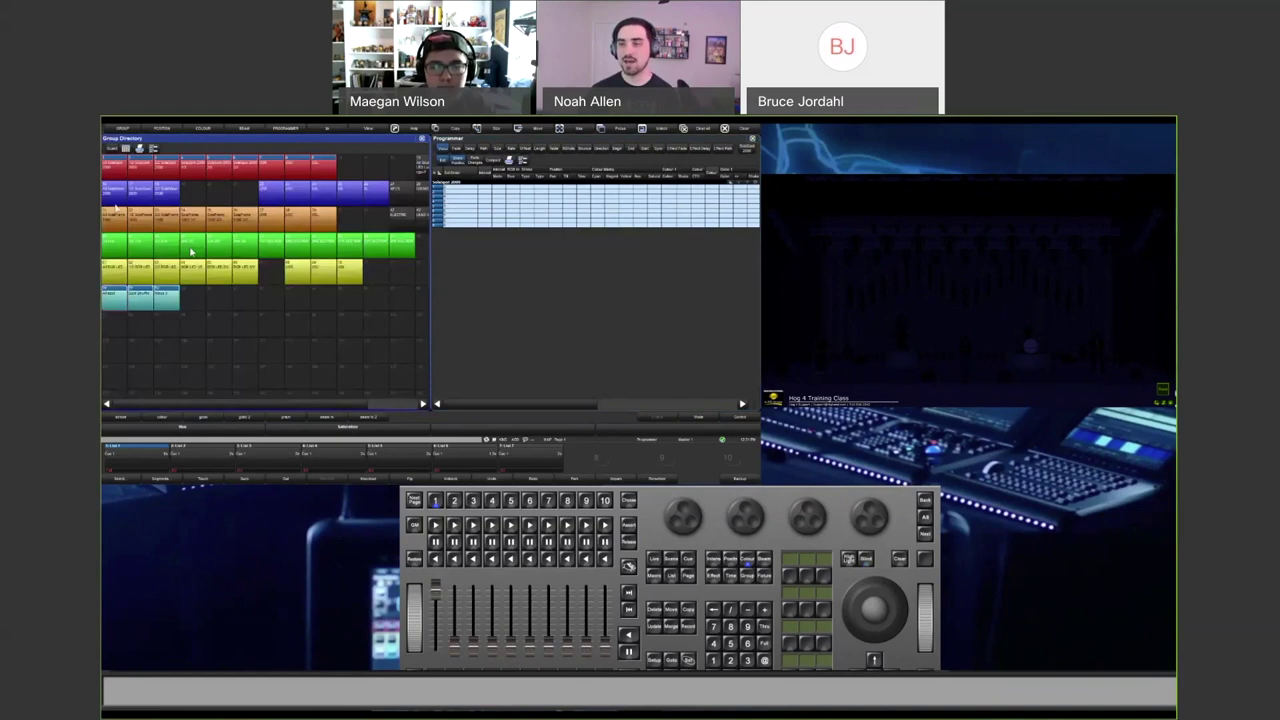
click(114, 200)
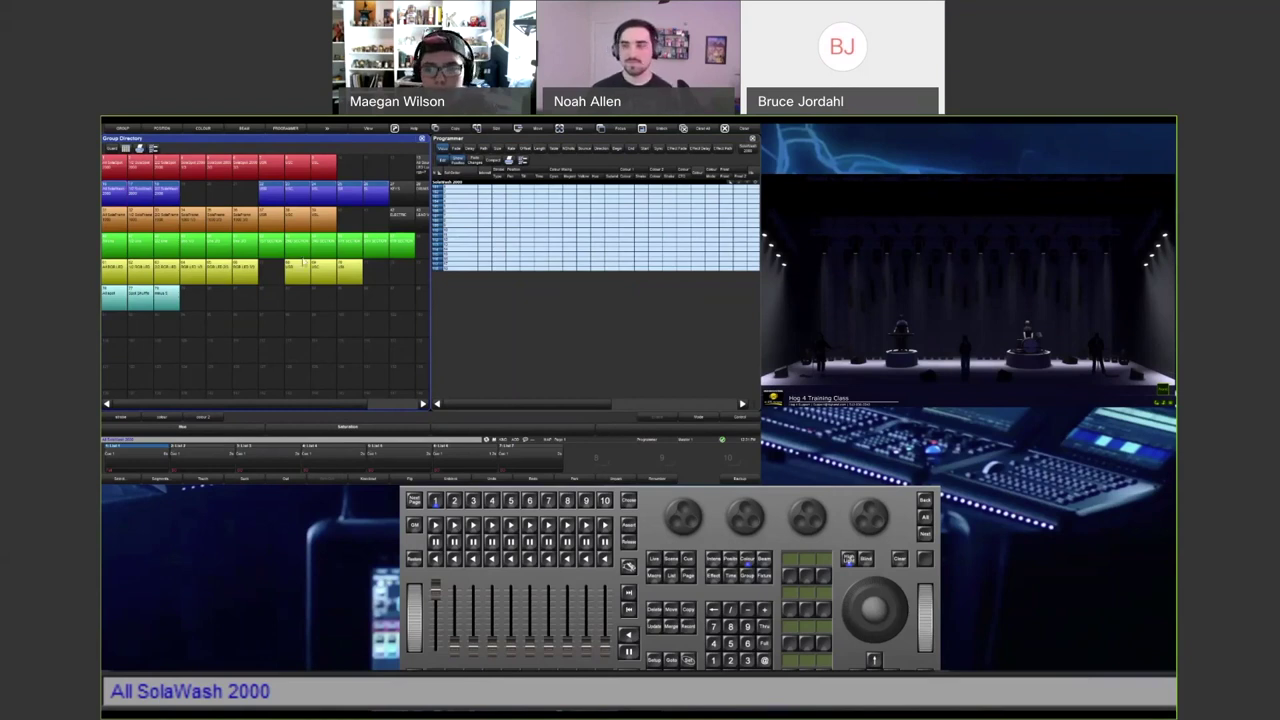
Clear the SolaWash 2000 selection from the programmer and close the open windows.
click(443, 196)
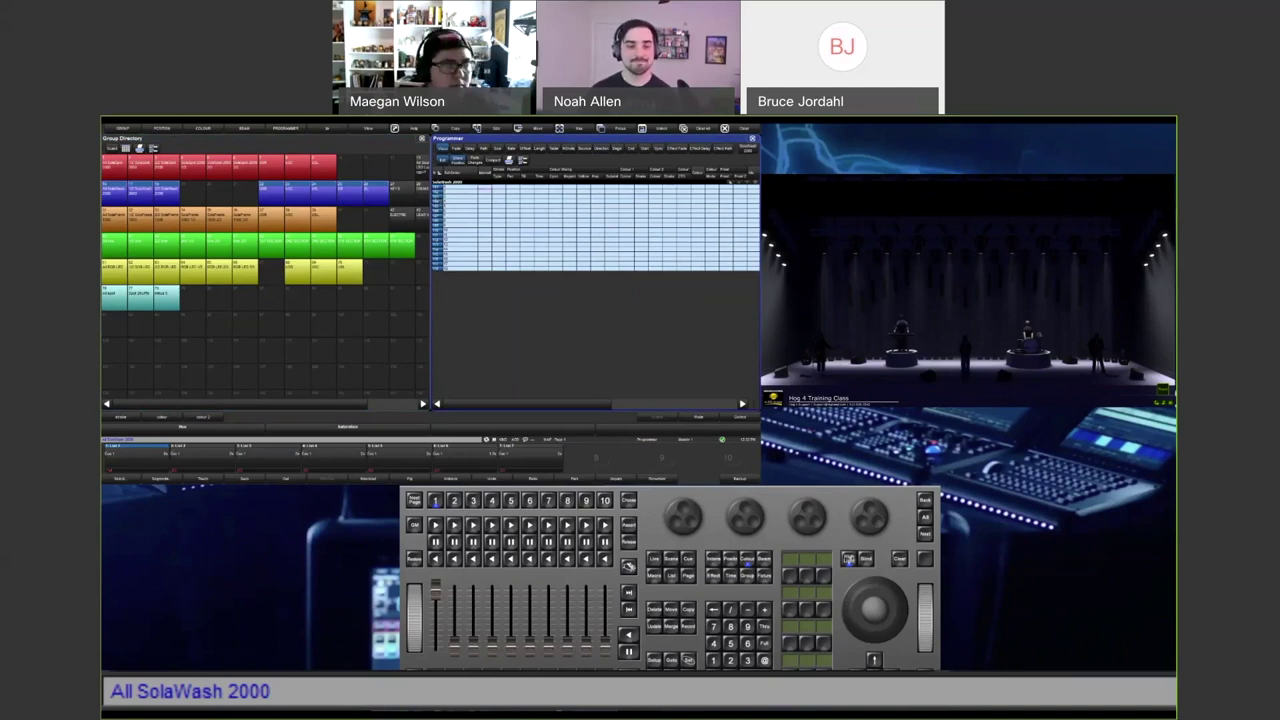
click(394, 152)
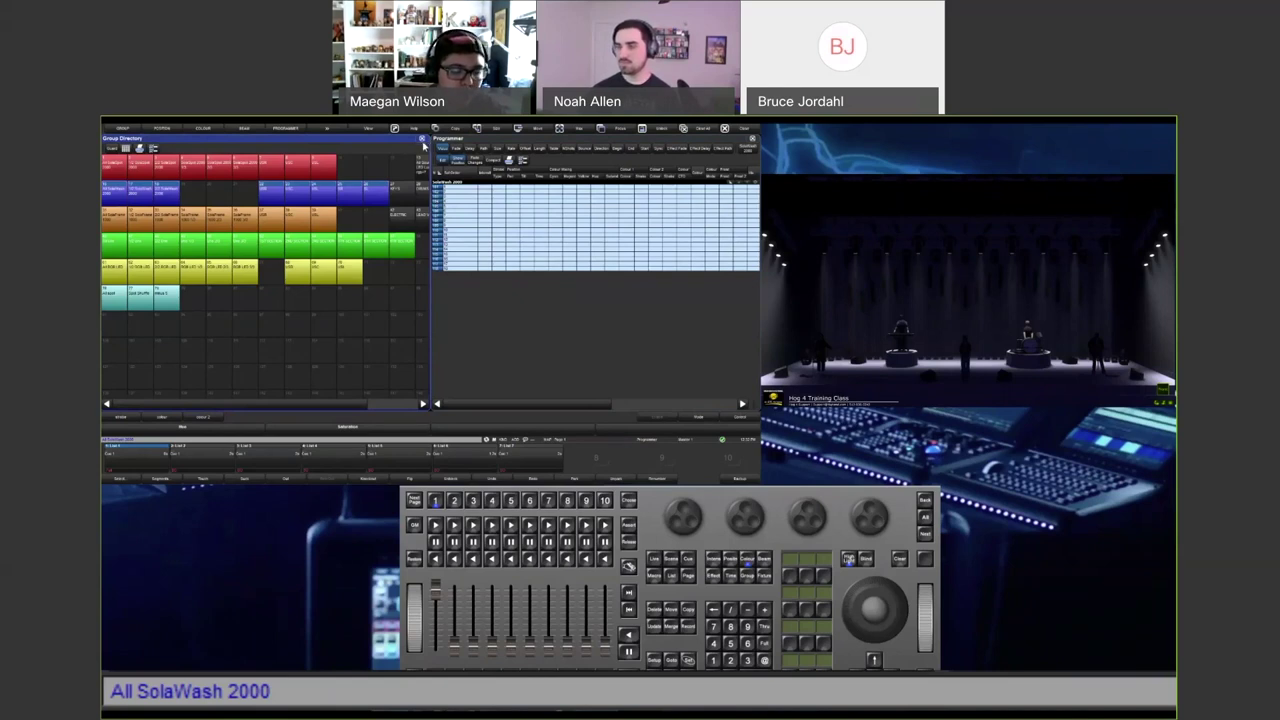
key(ctrl+BackSpace)
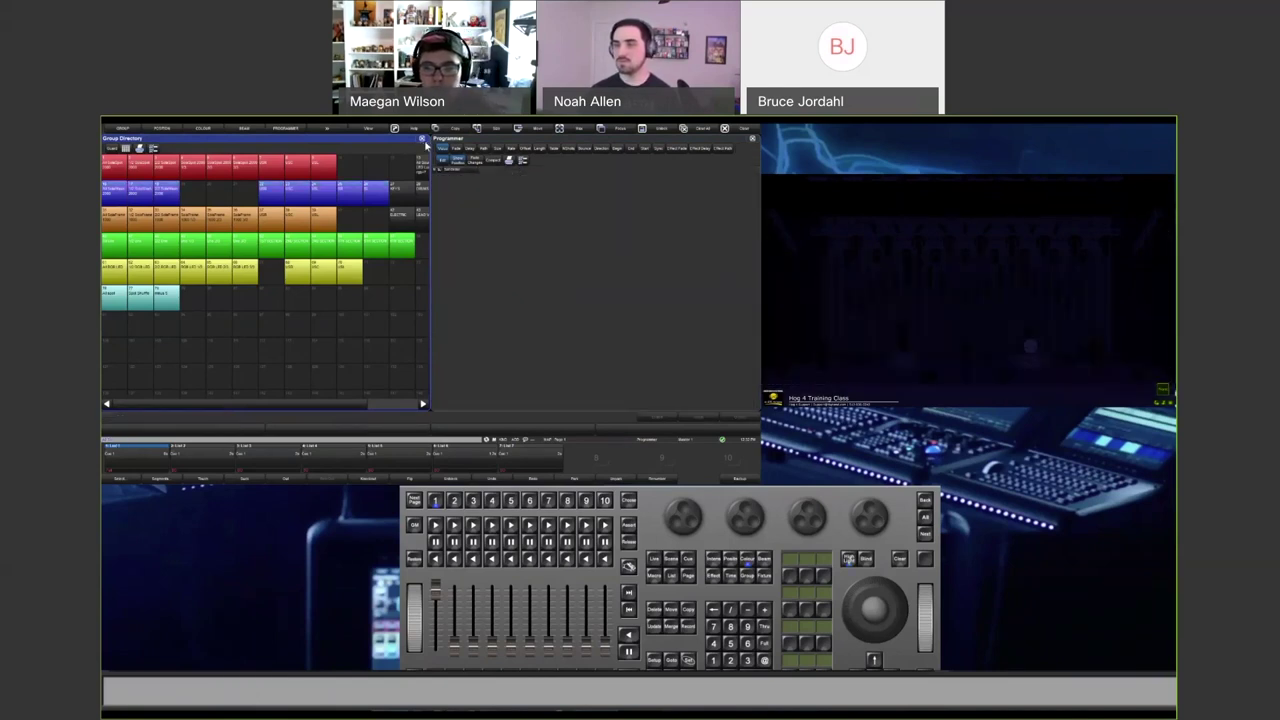
click(423, 140)
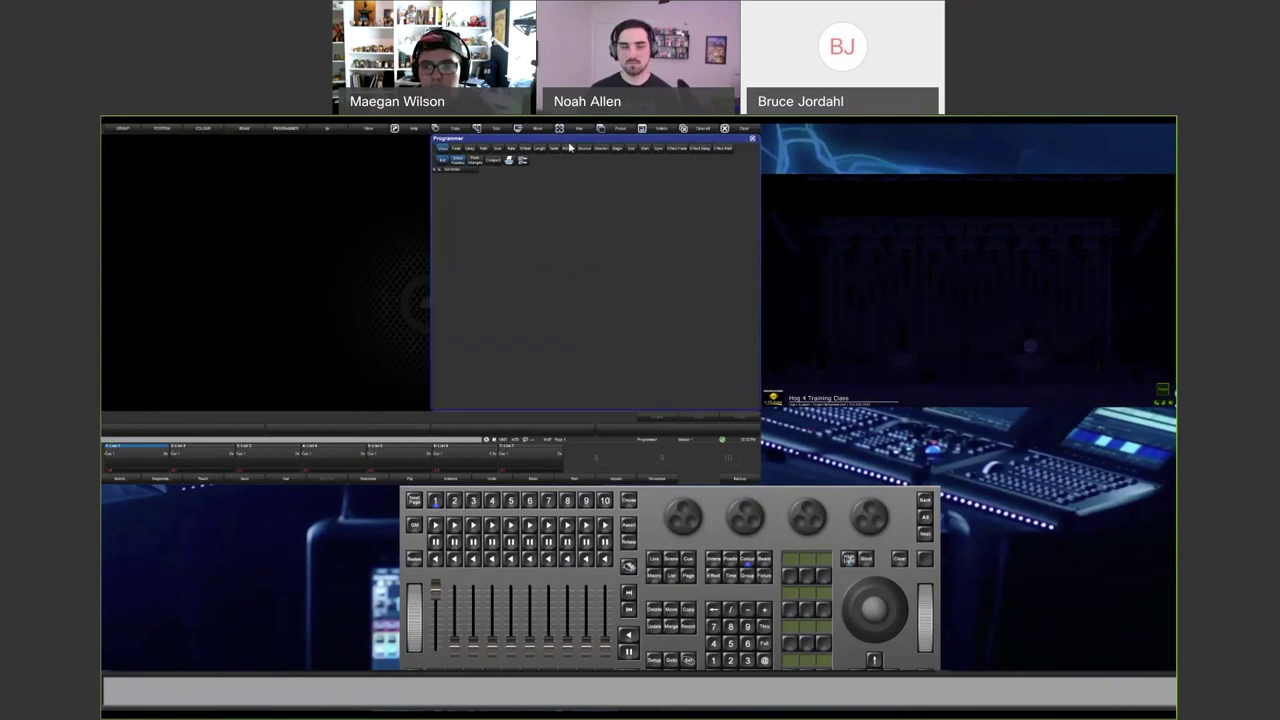
key(Escape)
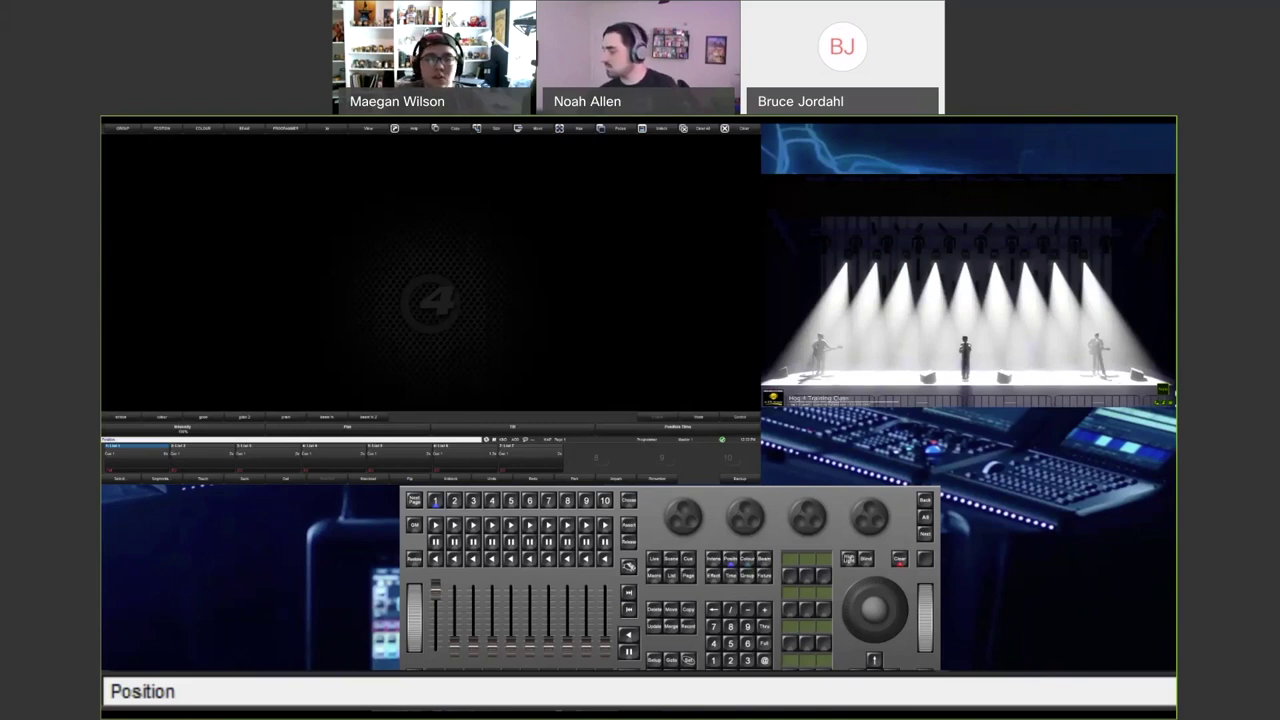
Fan the pan of the selected SolaSpot 2000 fixtures in Normal mode and show the values in the programmer.
click(731, 560)
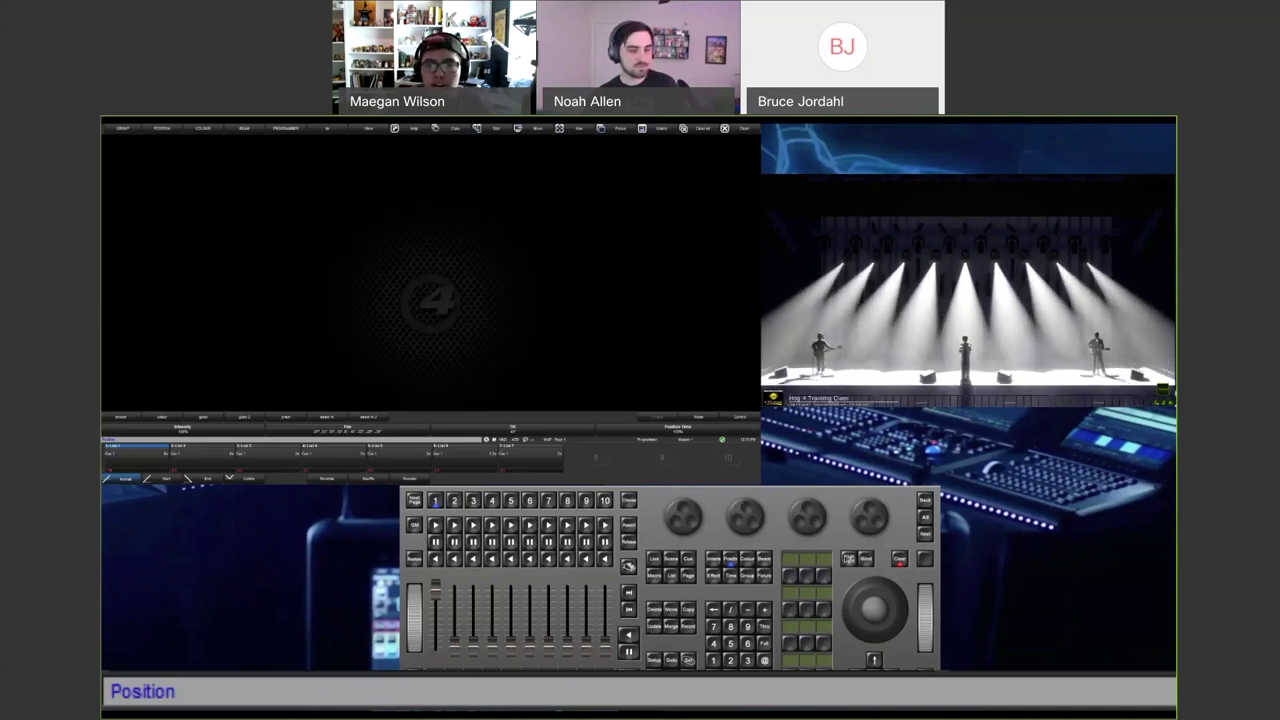
click(716, 579)
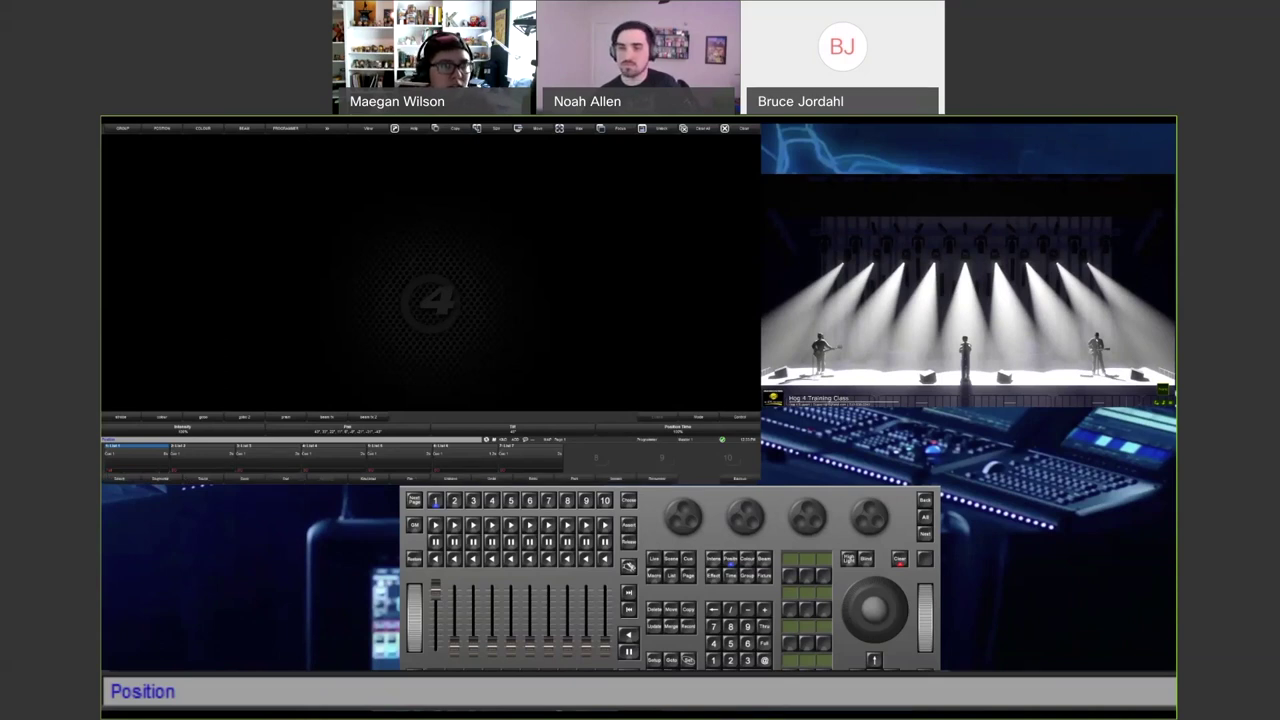
click(286, 128)
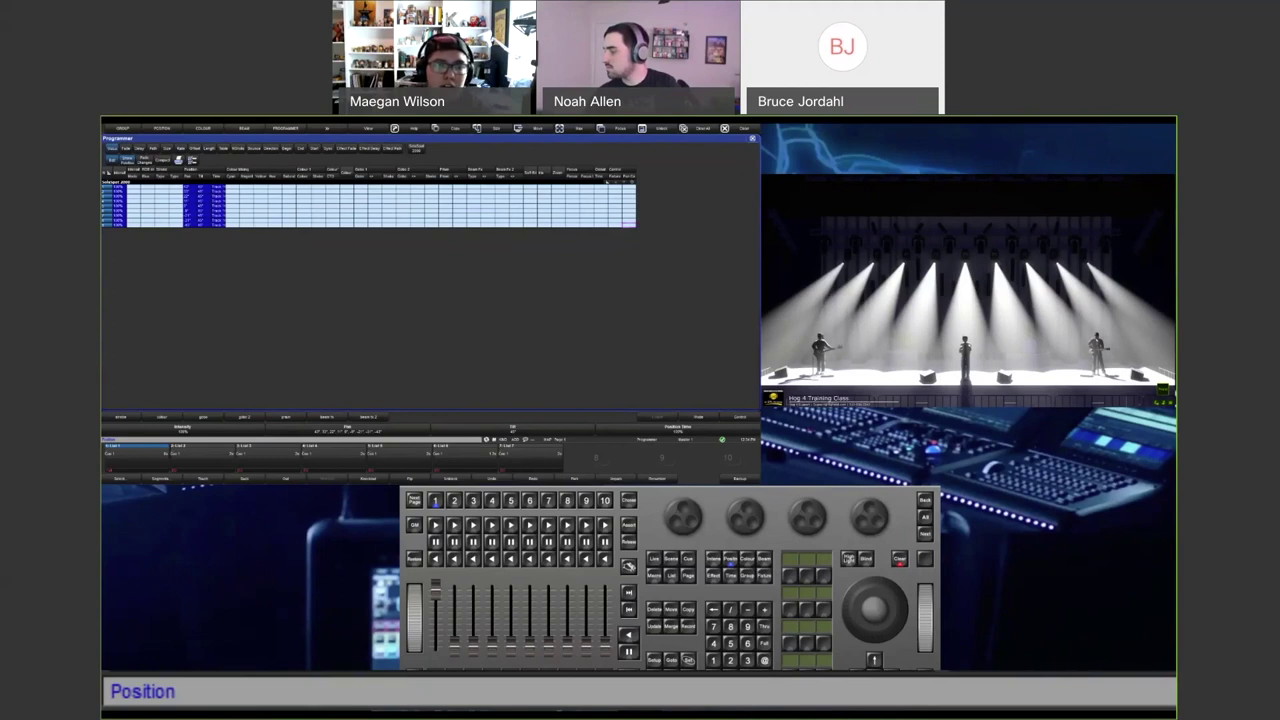
Remove the Normal-mode pan fan from the SolaSpot 2000 fixtures and fan their pan in Start mode.
scroll(738, 518, down, 5)
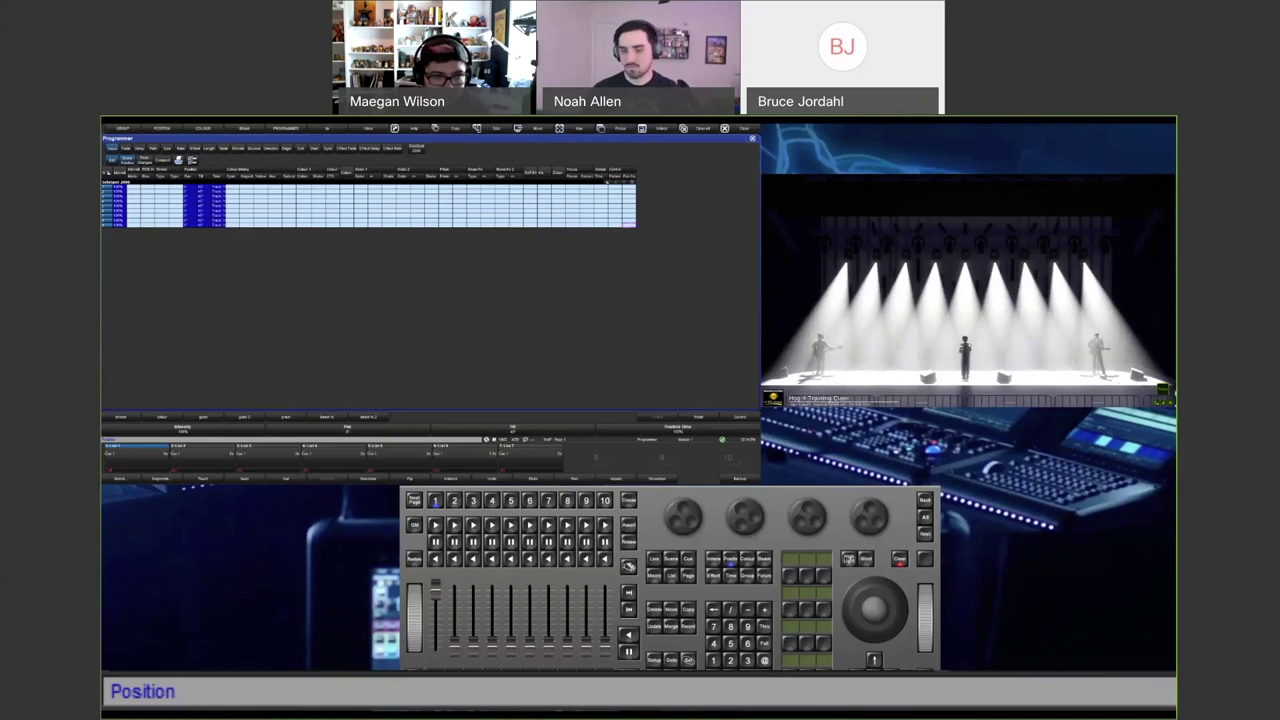
click(598, 413)
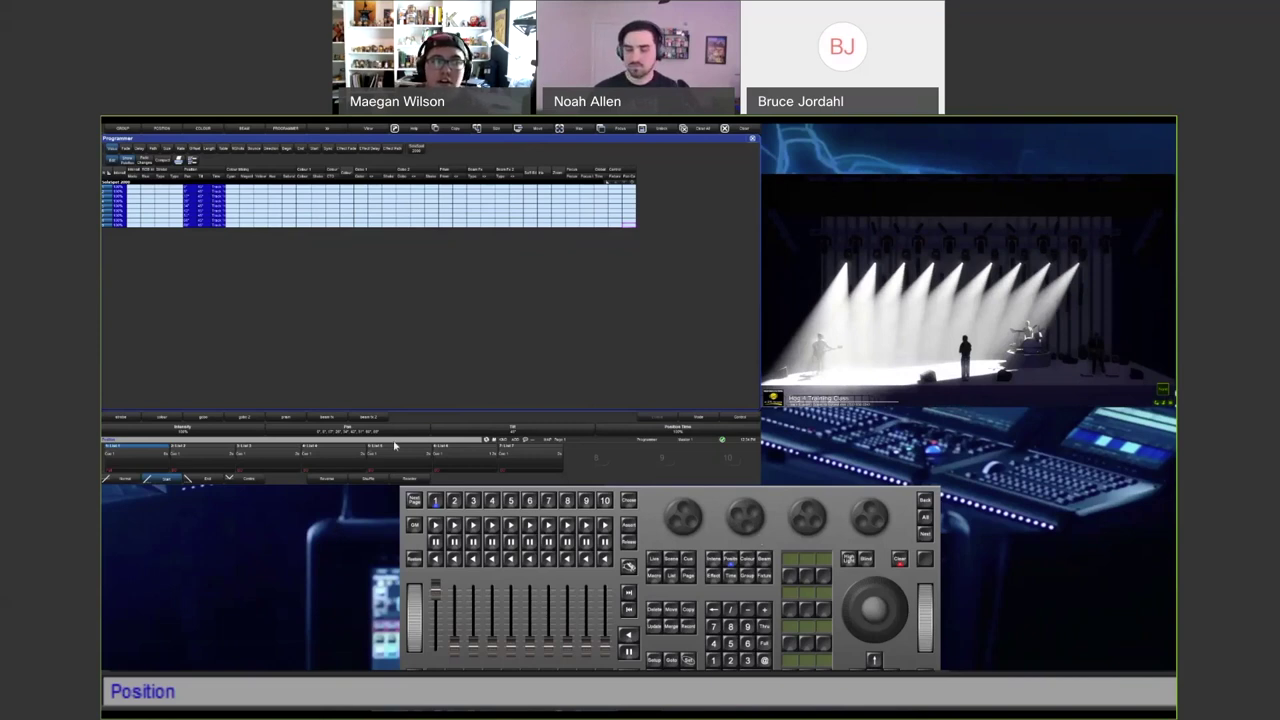
Switch the fan mode to End and fan the pan of the SolaSpot 2000 fixtures in both directions.
click(204, 479)
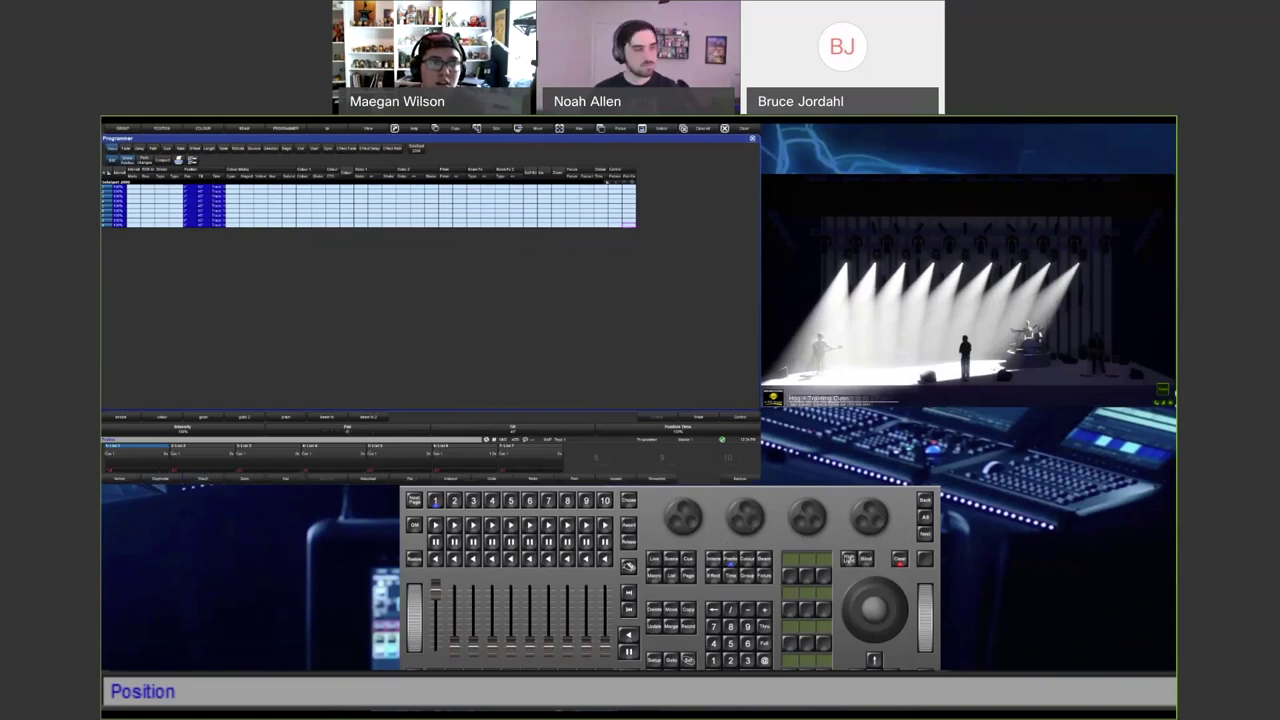
scroll(737, 523, up, 3)
scroll(737, 523, up, 2)
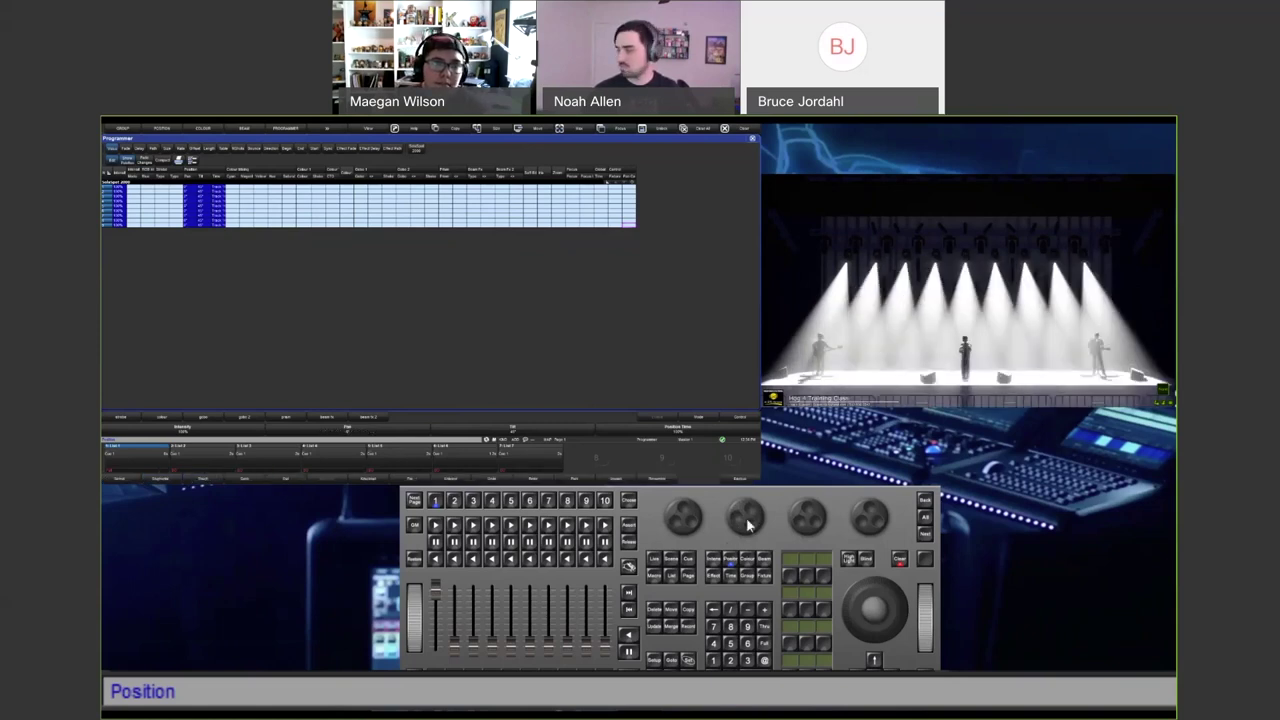
scroll(741, 513, up, 2)
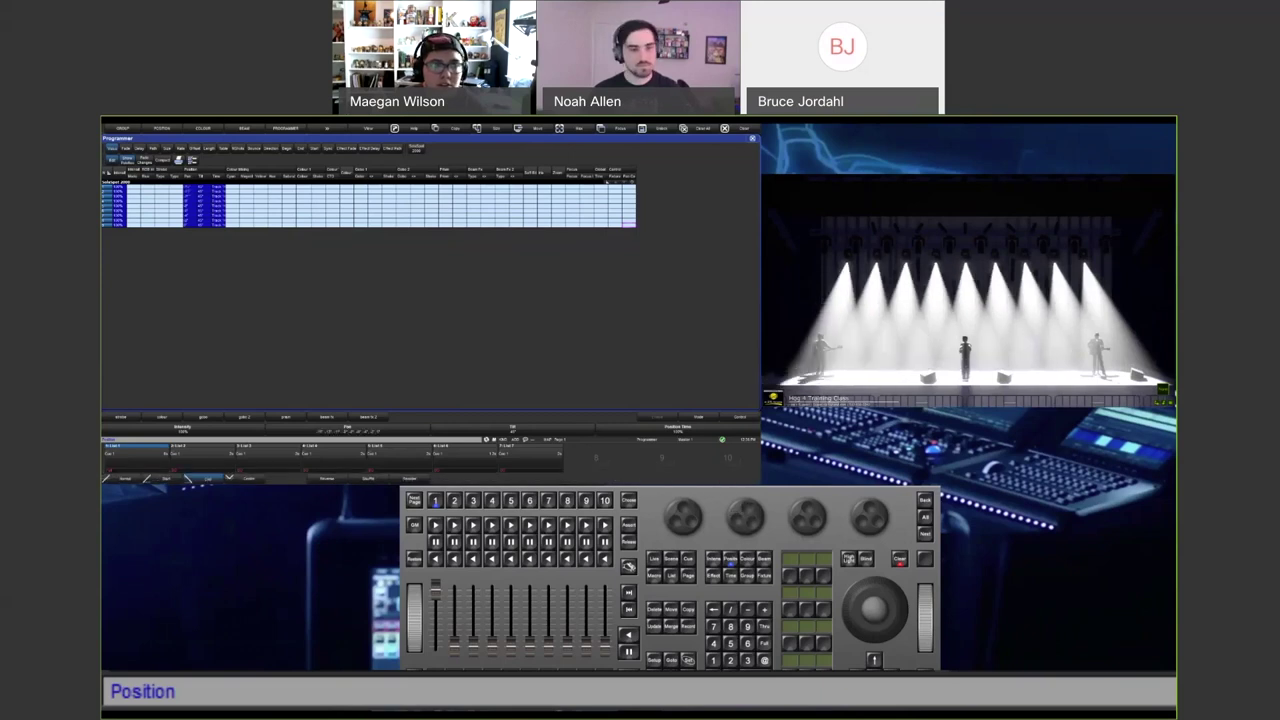
scroll(741, 513, up, 3)
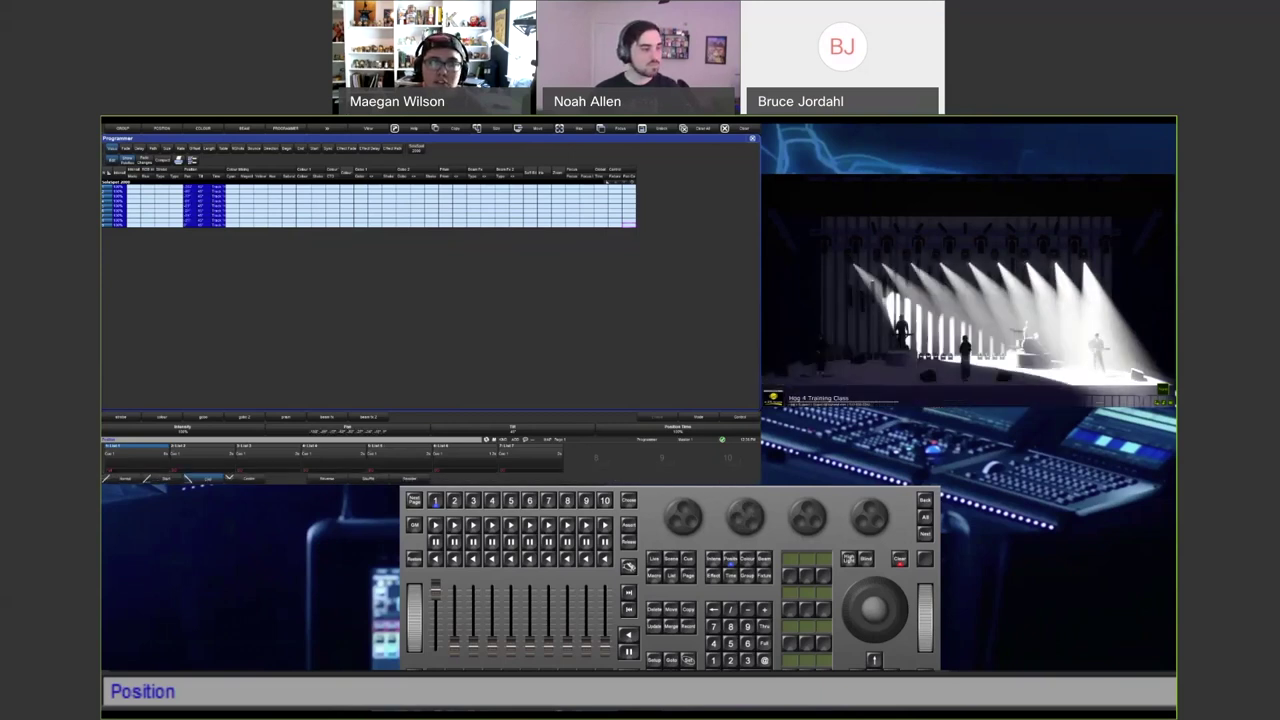
scroll(741, 513, up, 3)
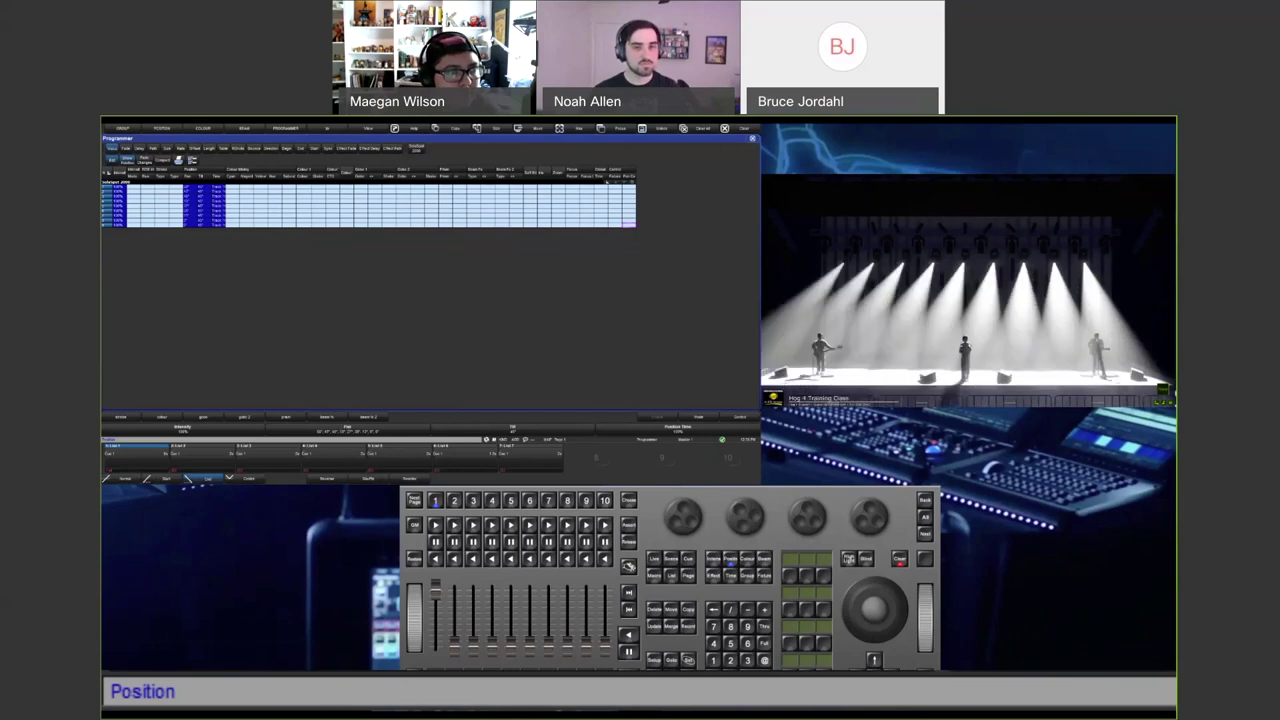
scroll(741, 513, up, 3)
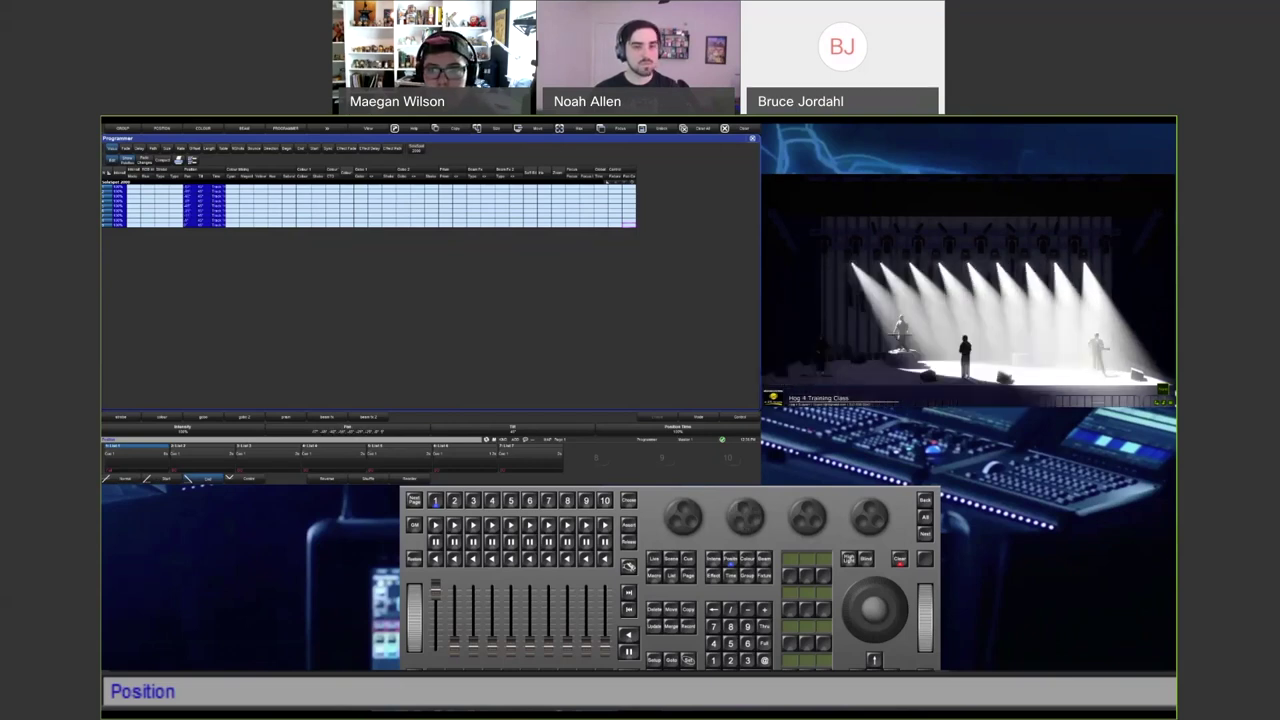
scroll(741, 513, up, 3)
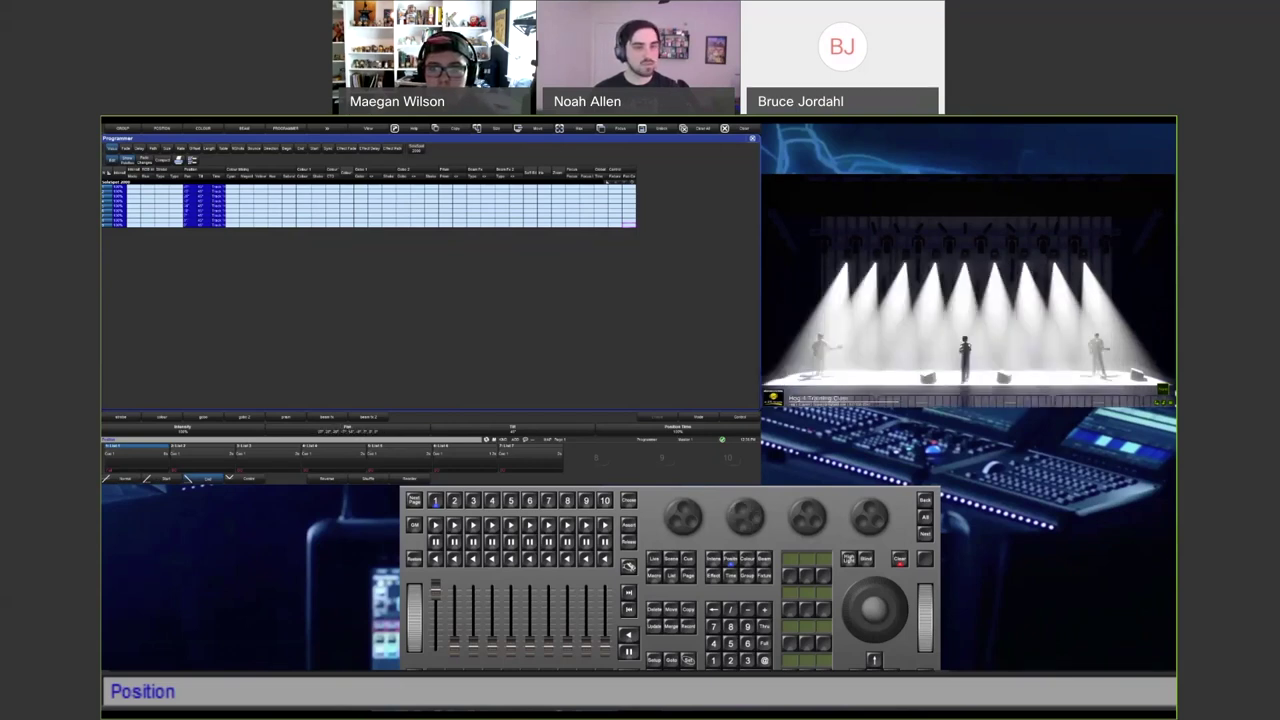
scroll(741, 513, up, 3)
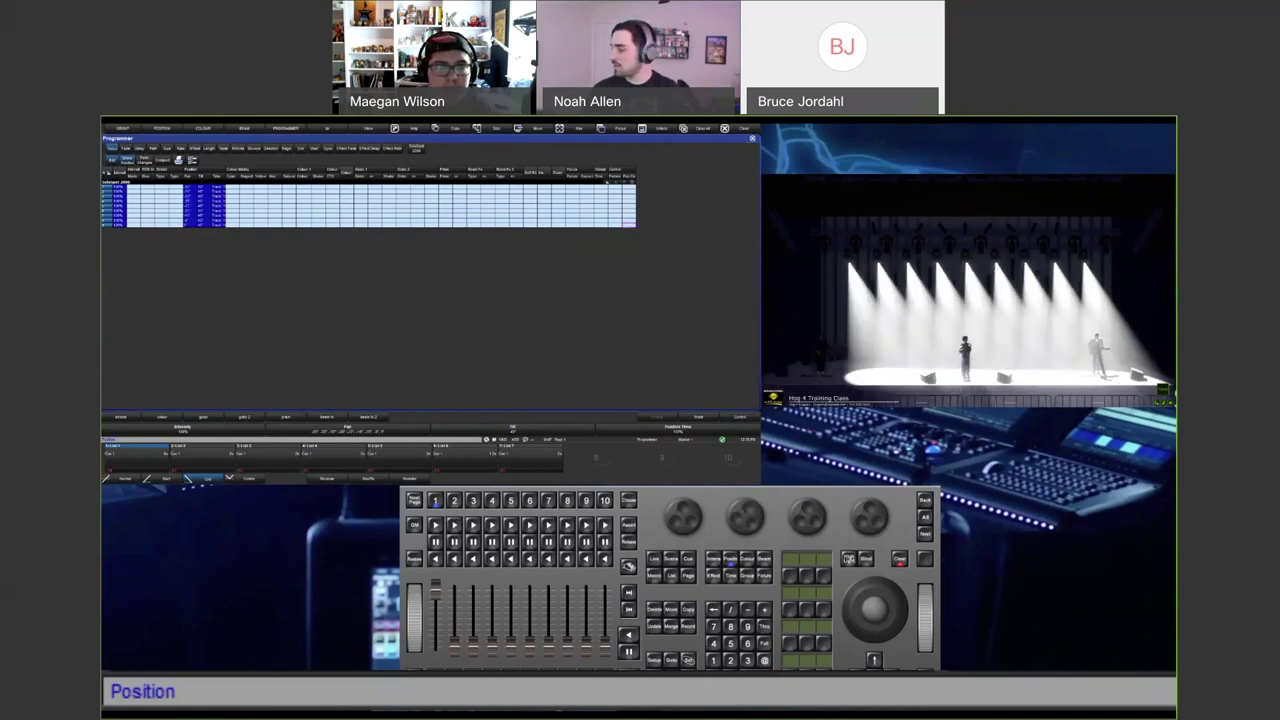
scroll(741, 513, up, 3)
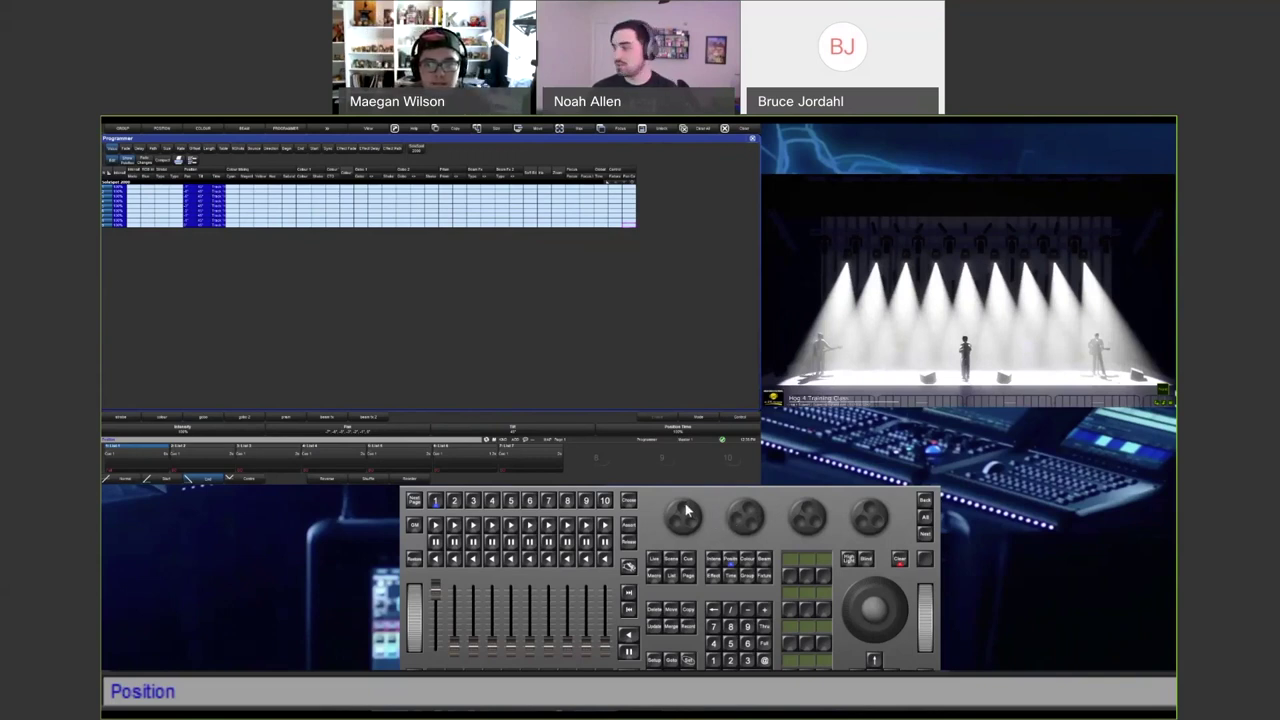
Reselect SolaSpot 2000 fixtures 1 through 9 and fan their tilt.
click(713, 612)
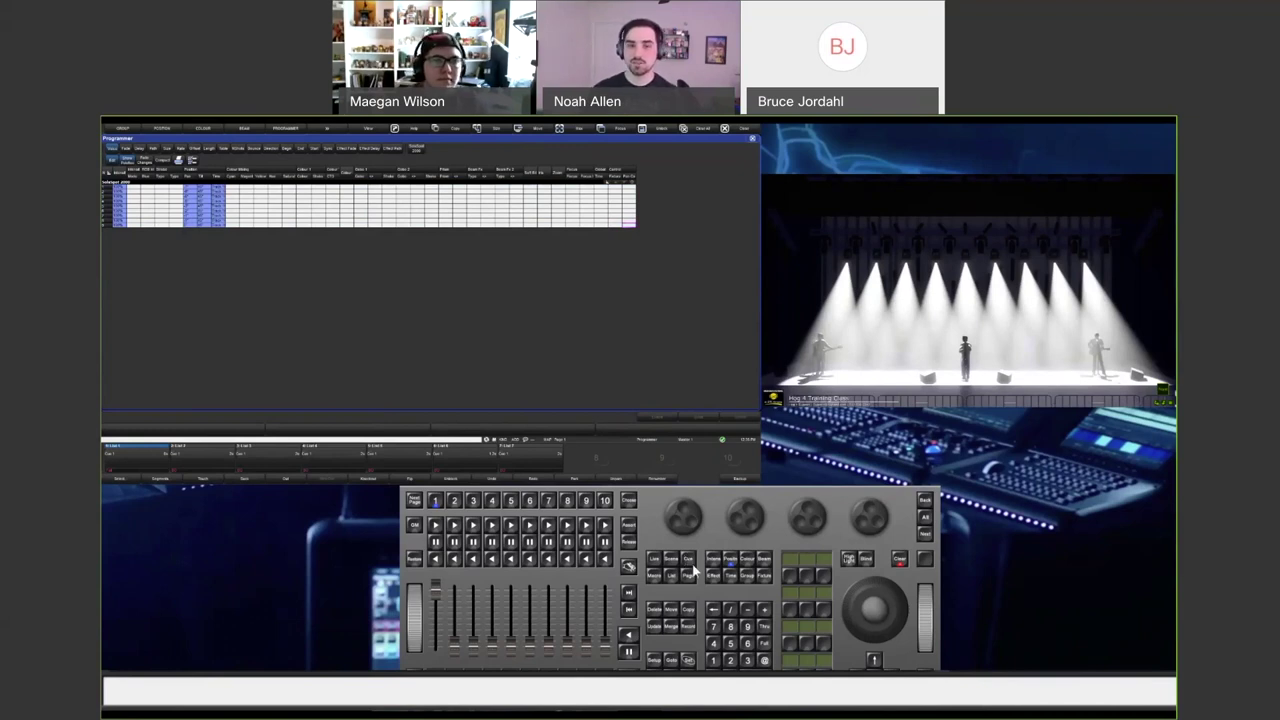
click(716, 661)
click(764, 626)
click(747, 626)
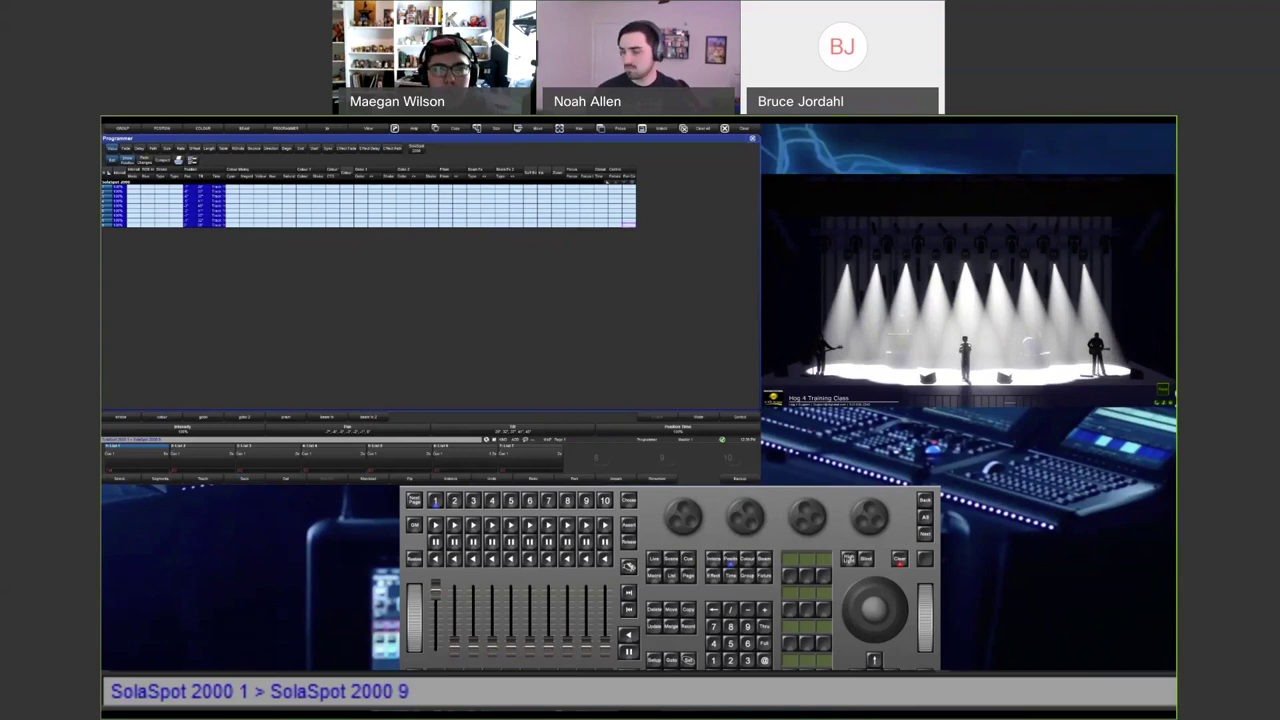
Clear the programmer and bring Uno fixtures 301 through 330 to full intensity.
click(628, 500)
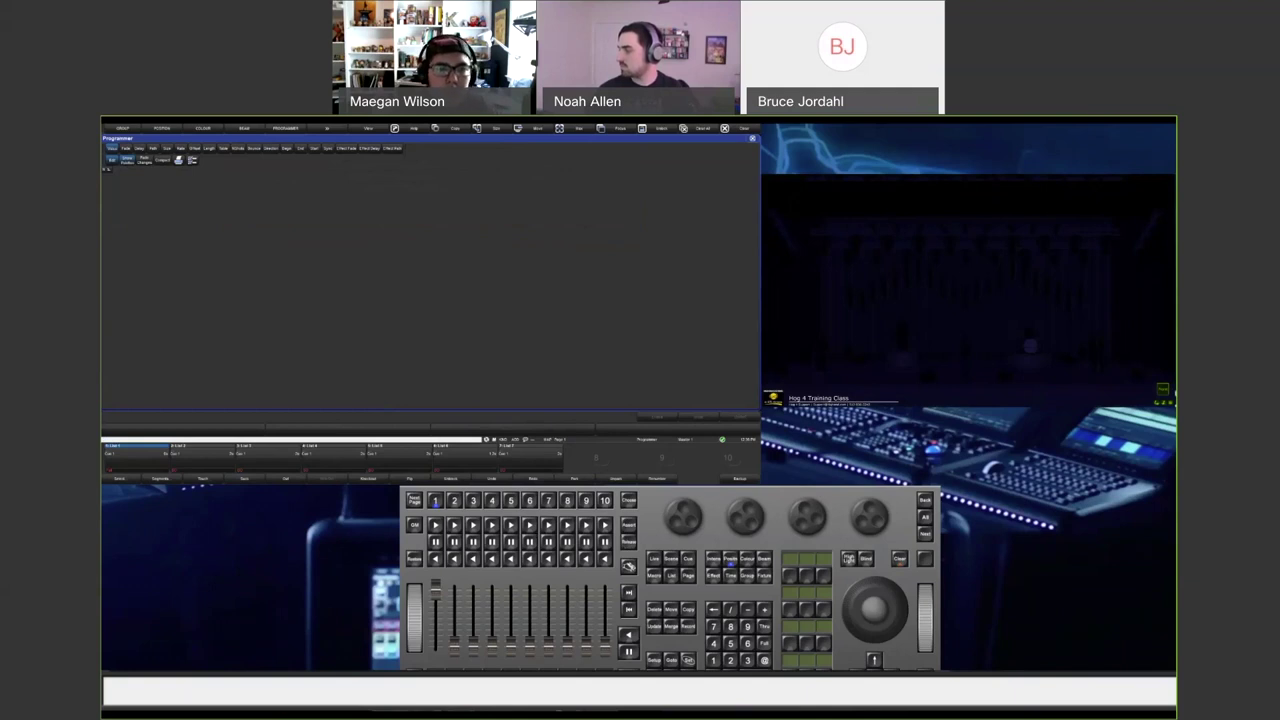
click(765, 576)
click(747, 660)
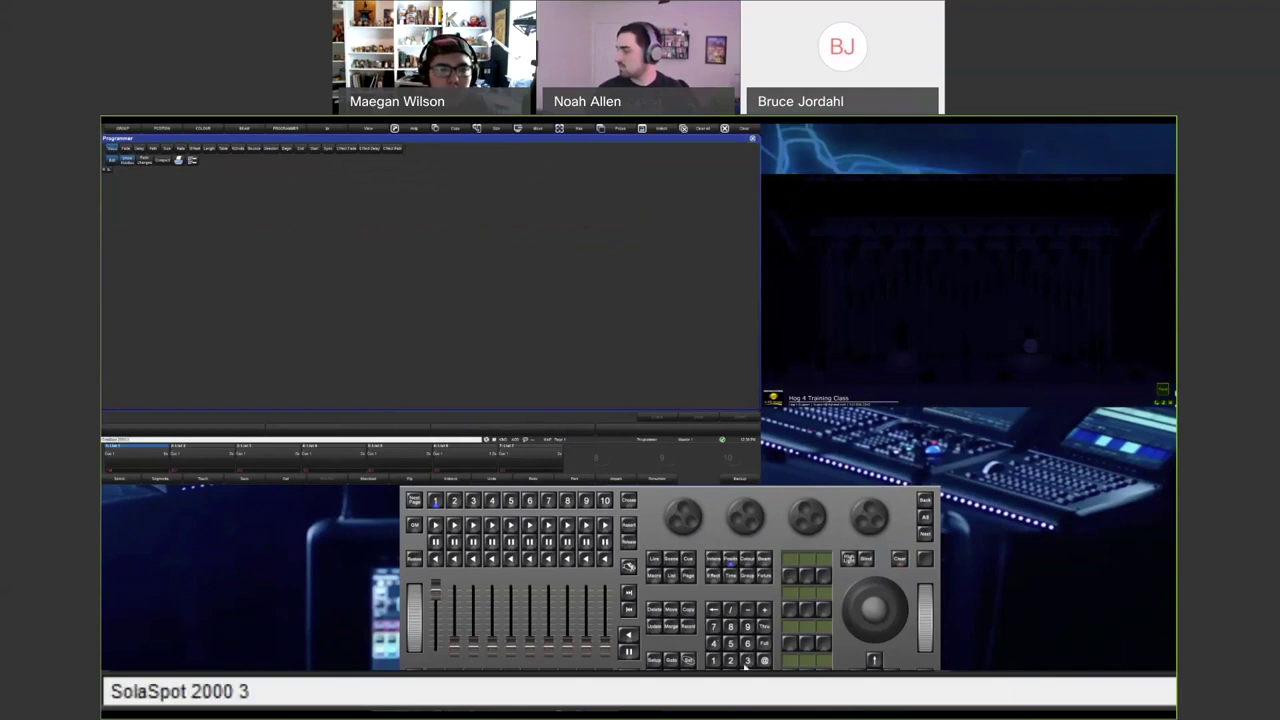
text(01>330)
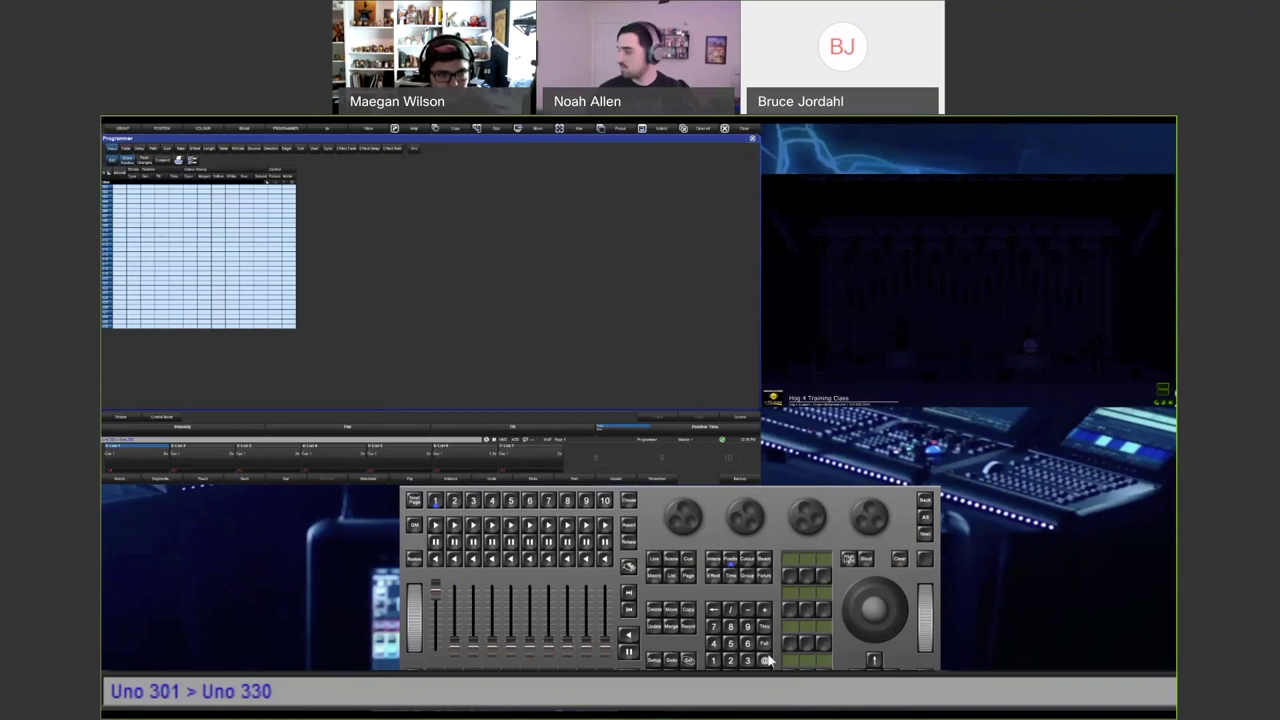
double_click(765, 660)
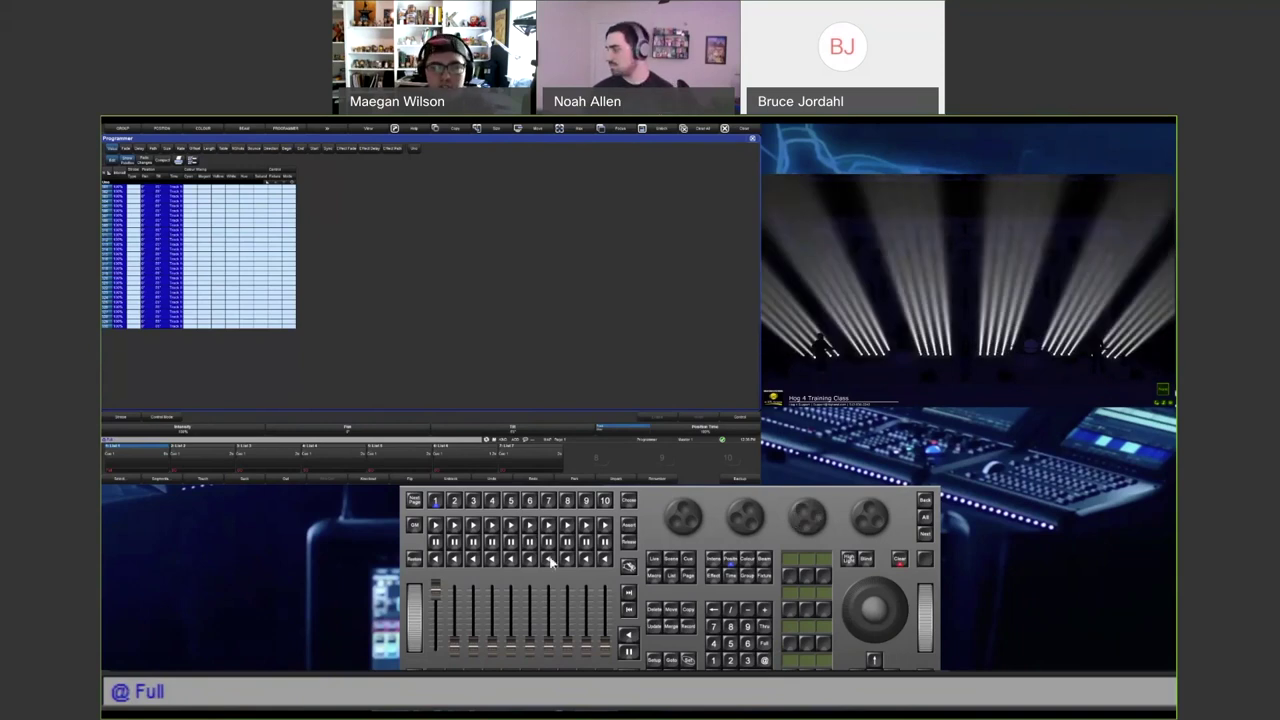
Fan the hue of the selected Uno fixtures from 320° through 0°.
click(747, 559)
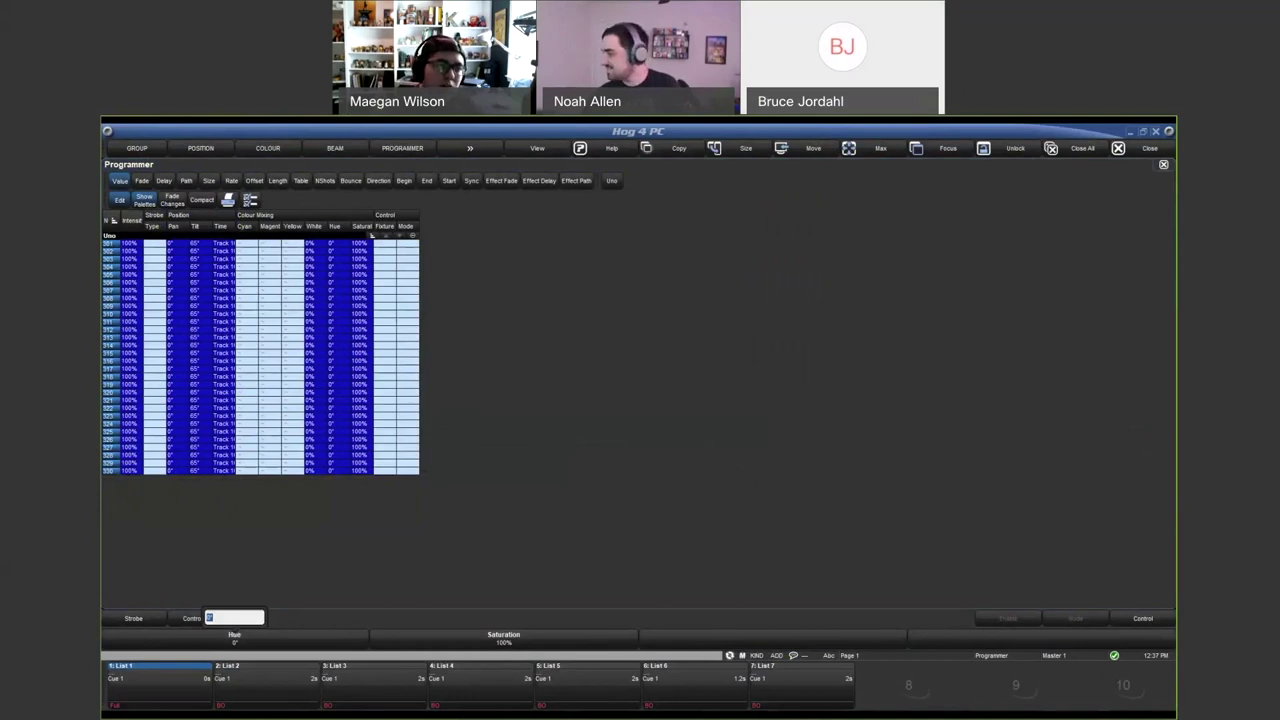
text(320)
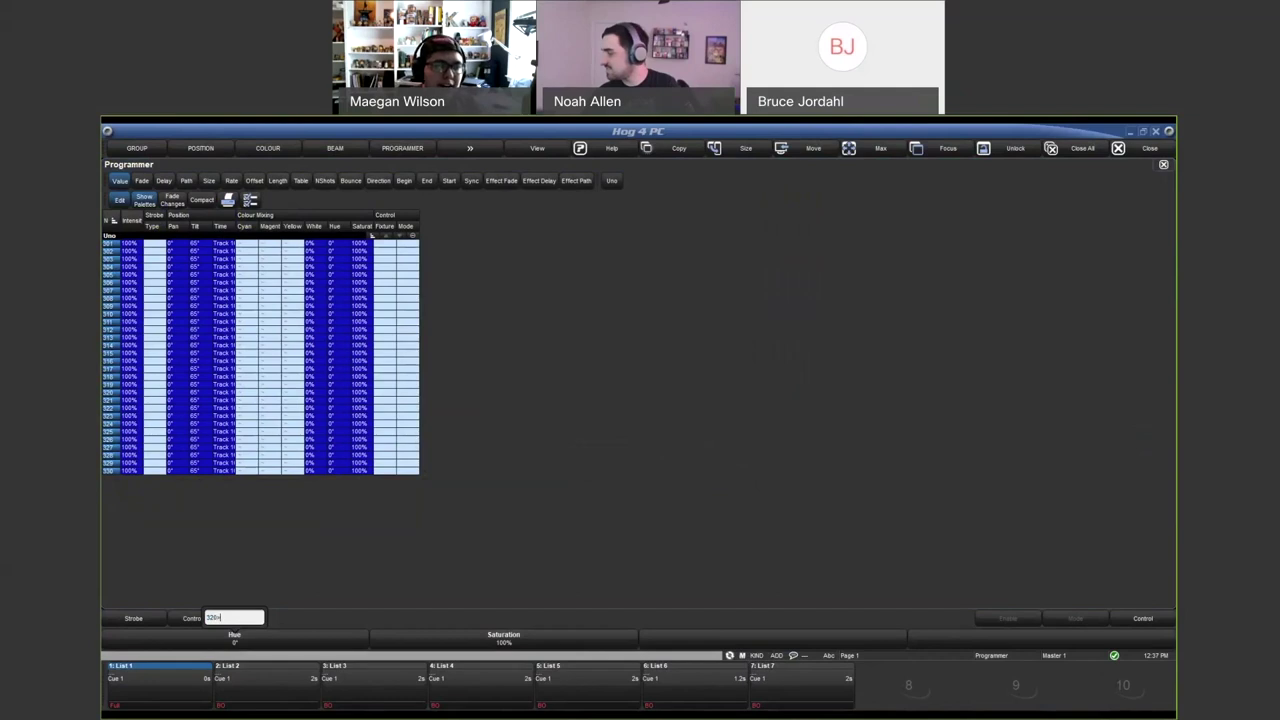
text(>0)
key(Return)
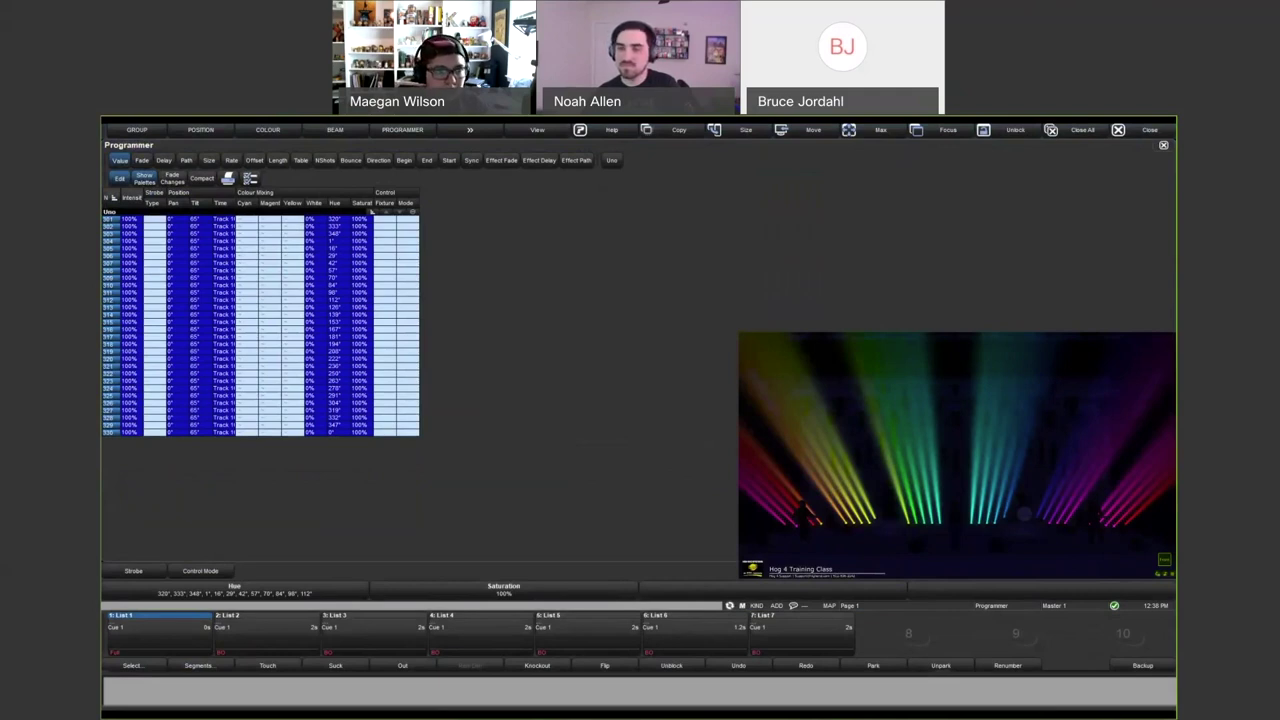
Fan the Uno fixtures' hue values from 0° to 120° in the programmer and show them in the Colour Picker.
click(339, 210)
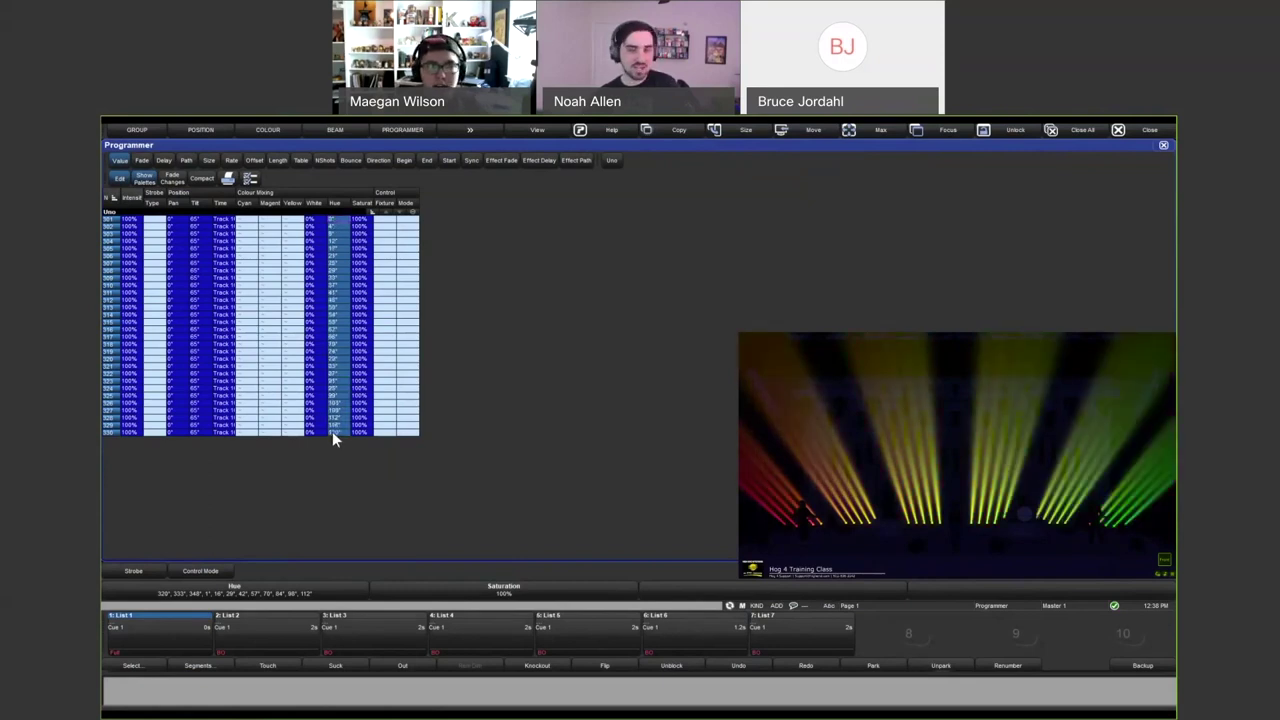
drag(341, 259, 339, 429)
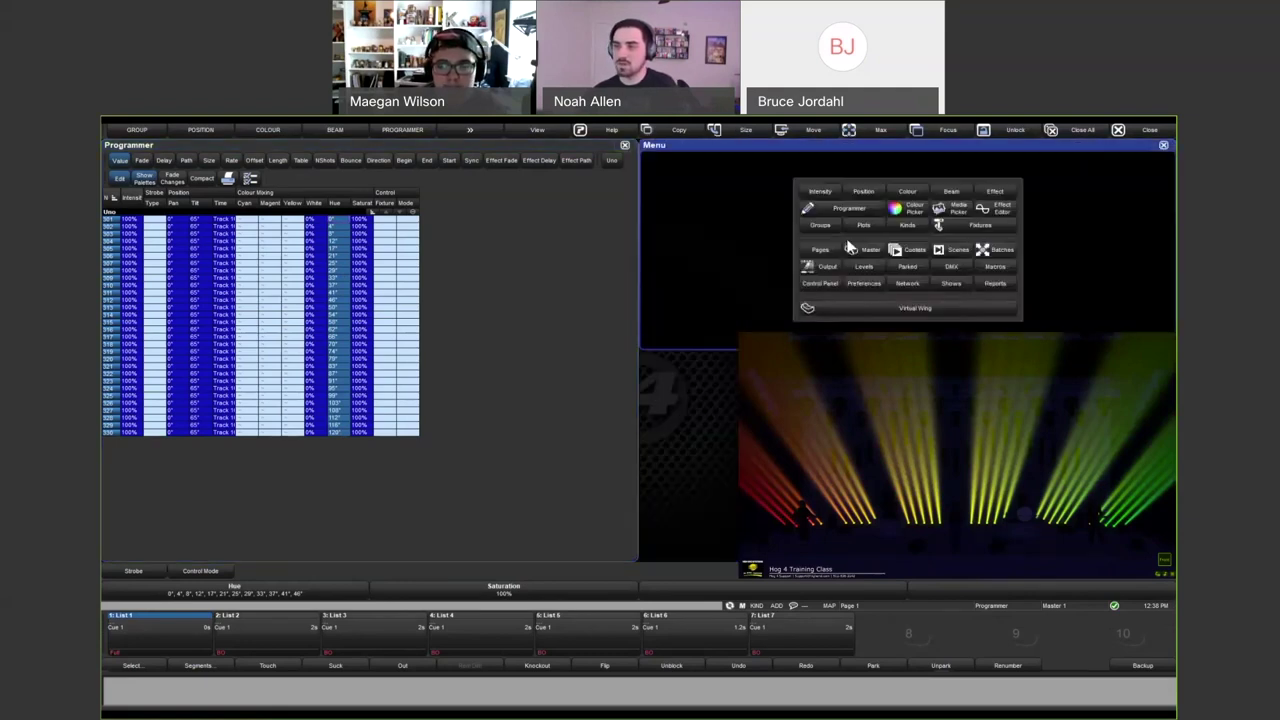
click(903, 213)
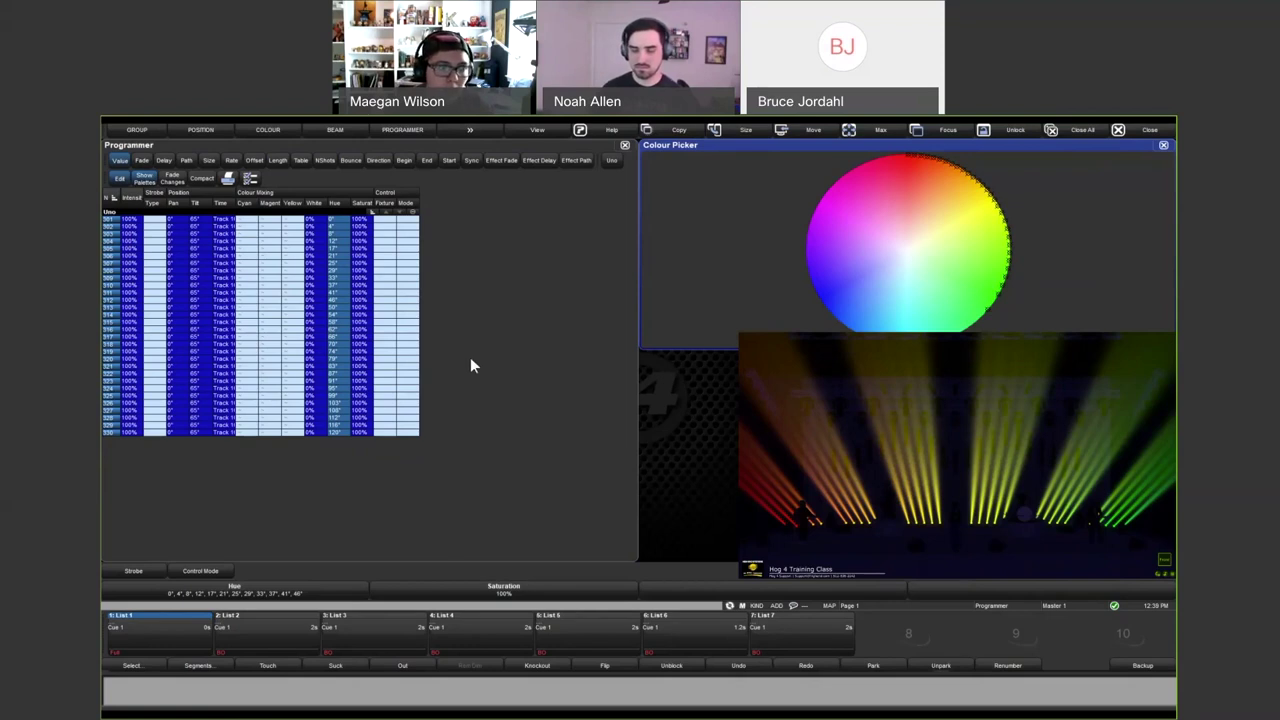
Give the Uno fixtures a 1-second fade with delays fanned from 0 to 3 seconds, and check the delays in the programmer.
key(t)
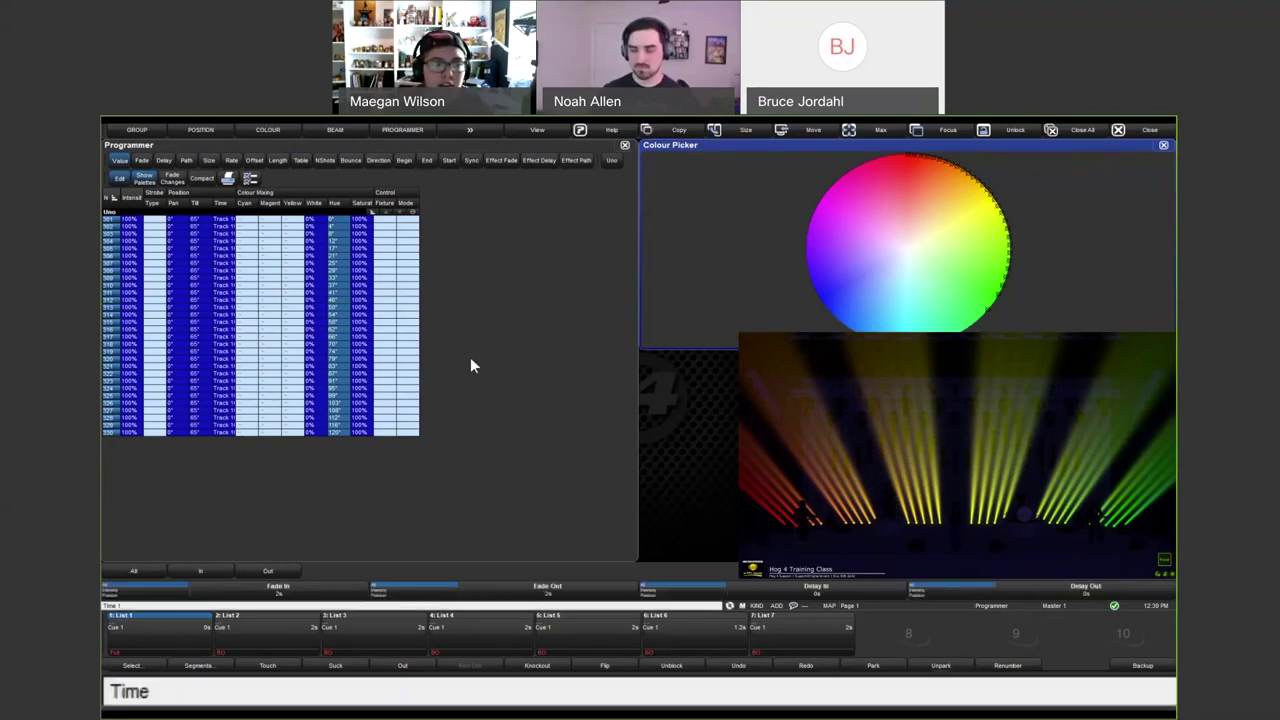
text(1t)
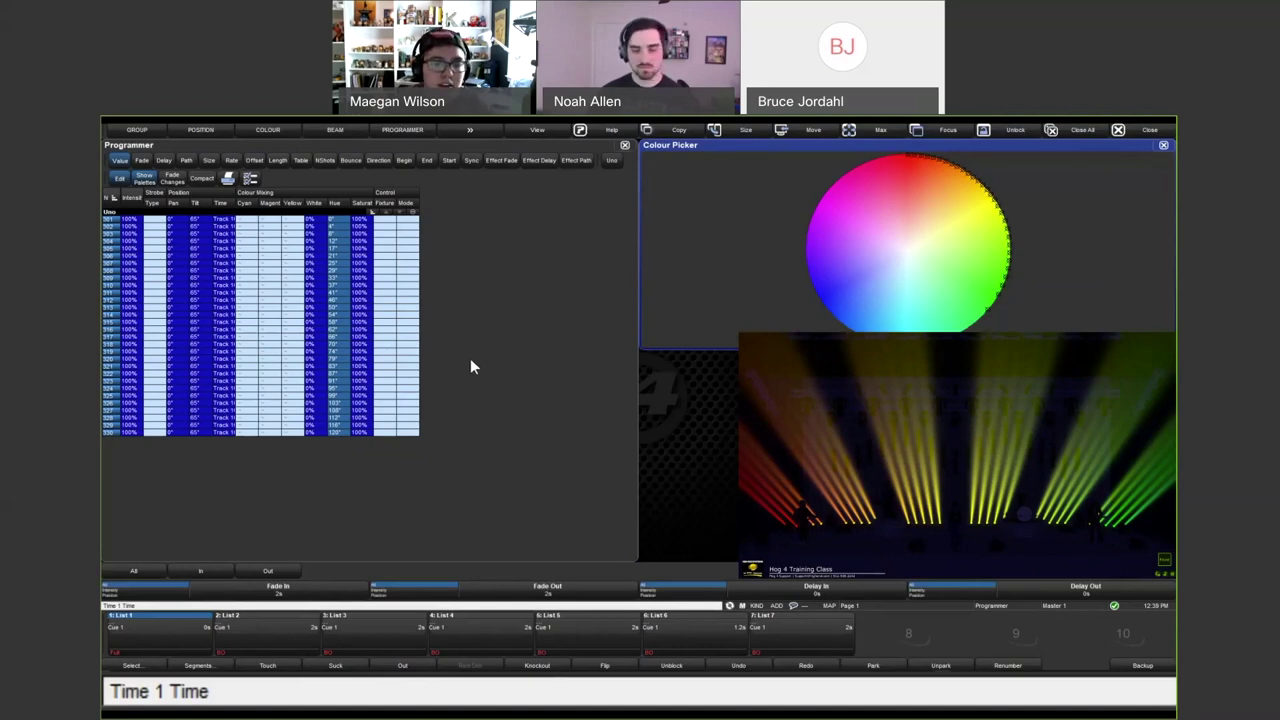
text(0)
key(greater)
text(3)
key(Return)
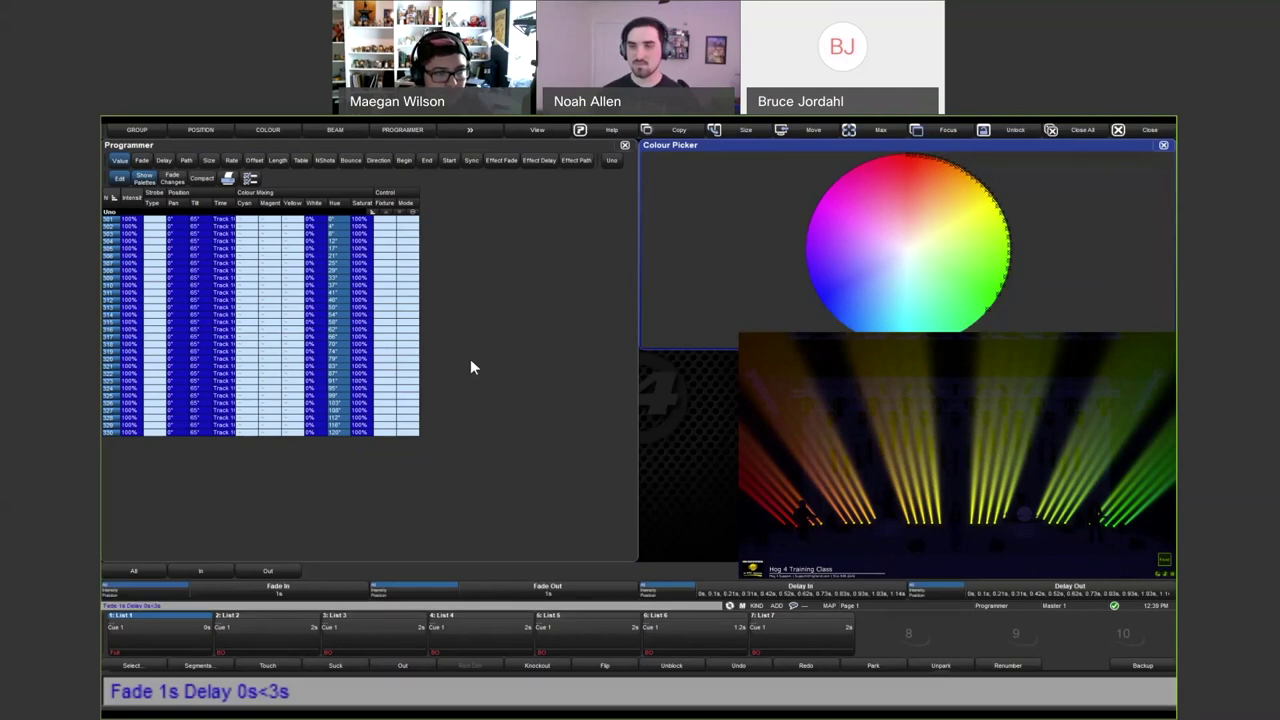
click(166, 155)
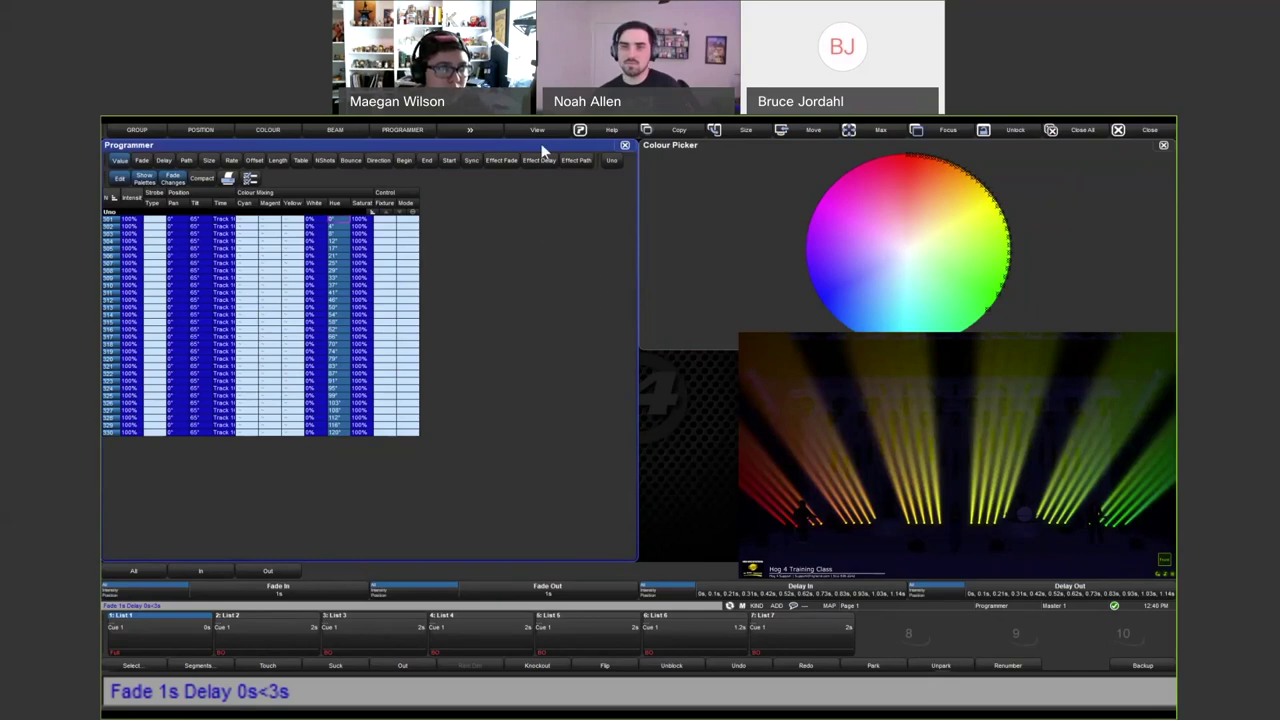
Select the 1/2 Uno and 2/2 Uno groups in that order and fan their position with the Programmer open.
click(156, 127)
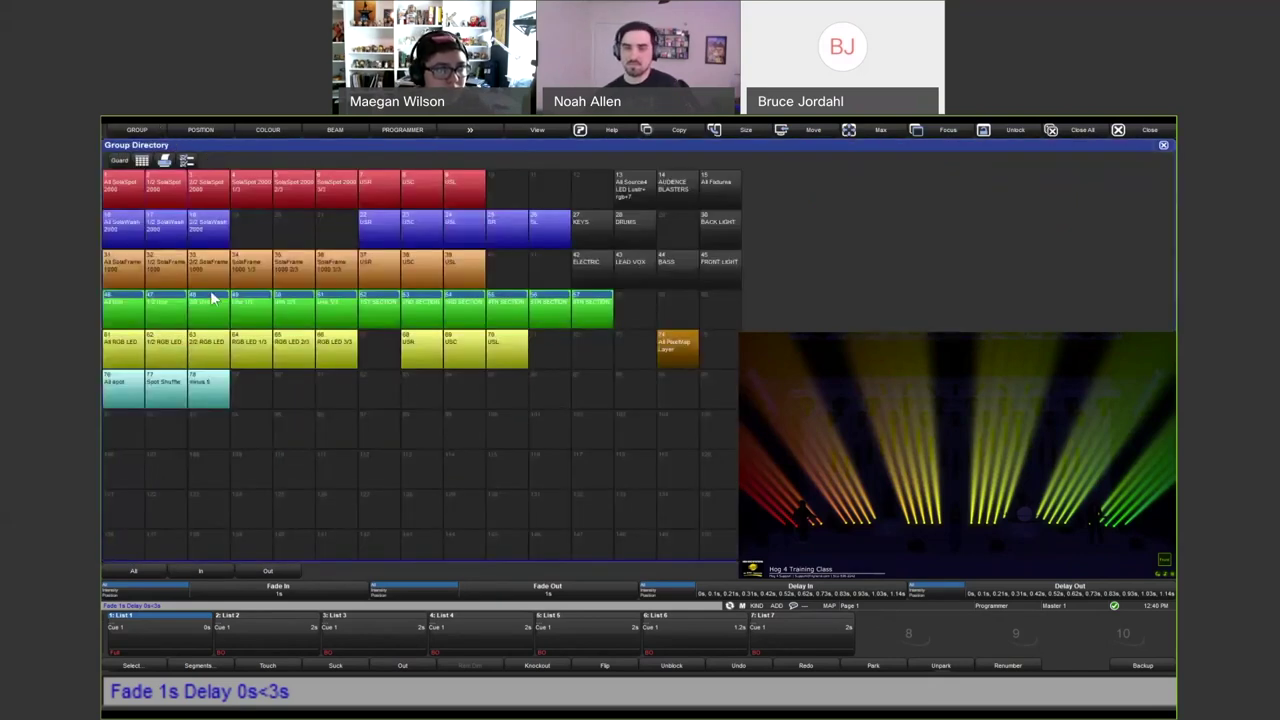
click(165, 310)
click(226, 315)
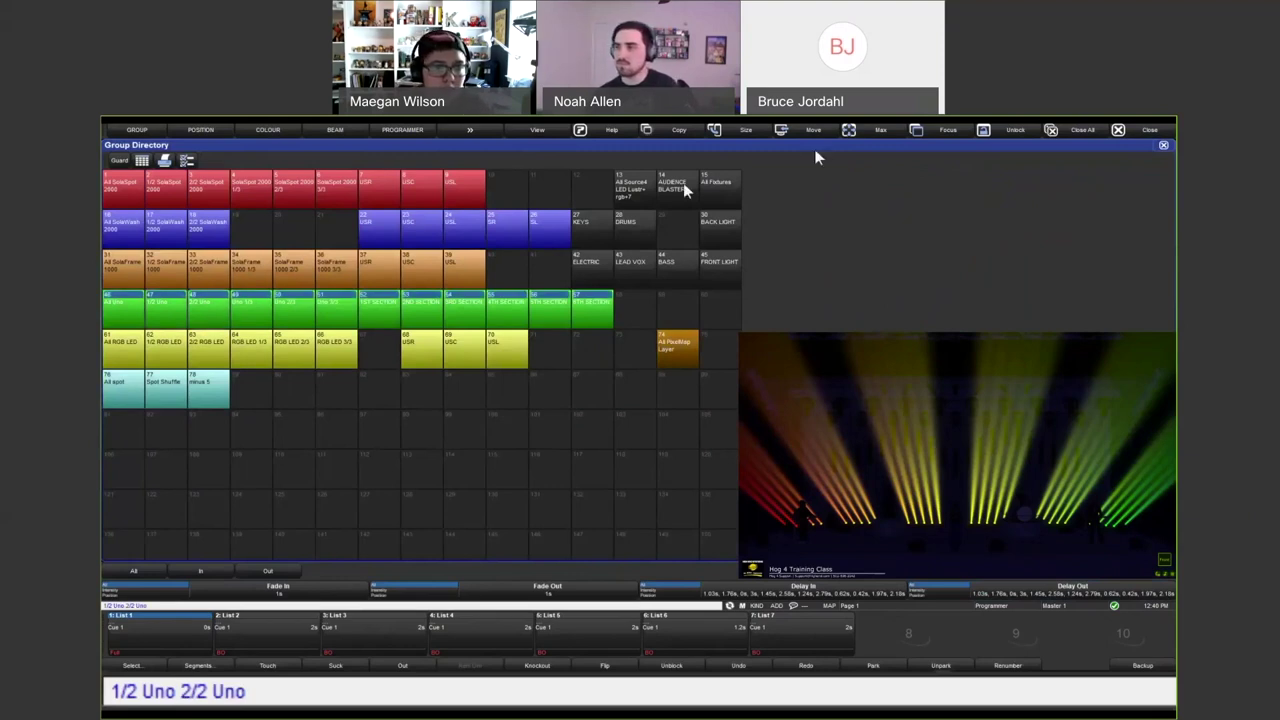
click(1148, 131)
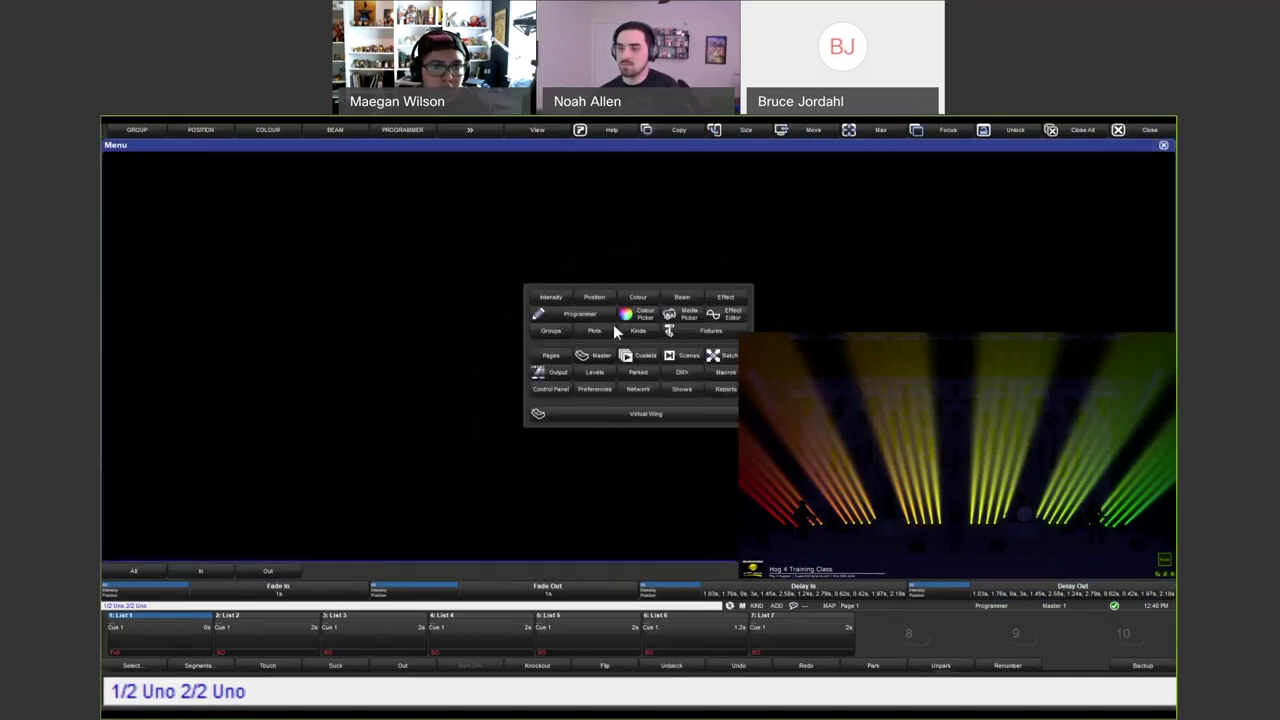
click(608, 318)
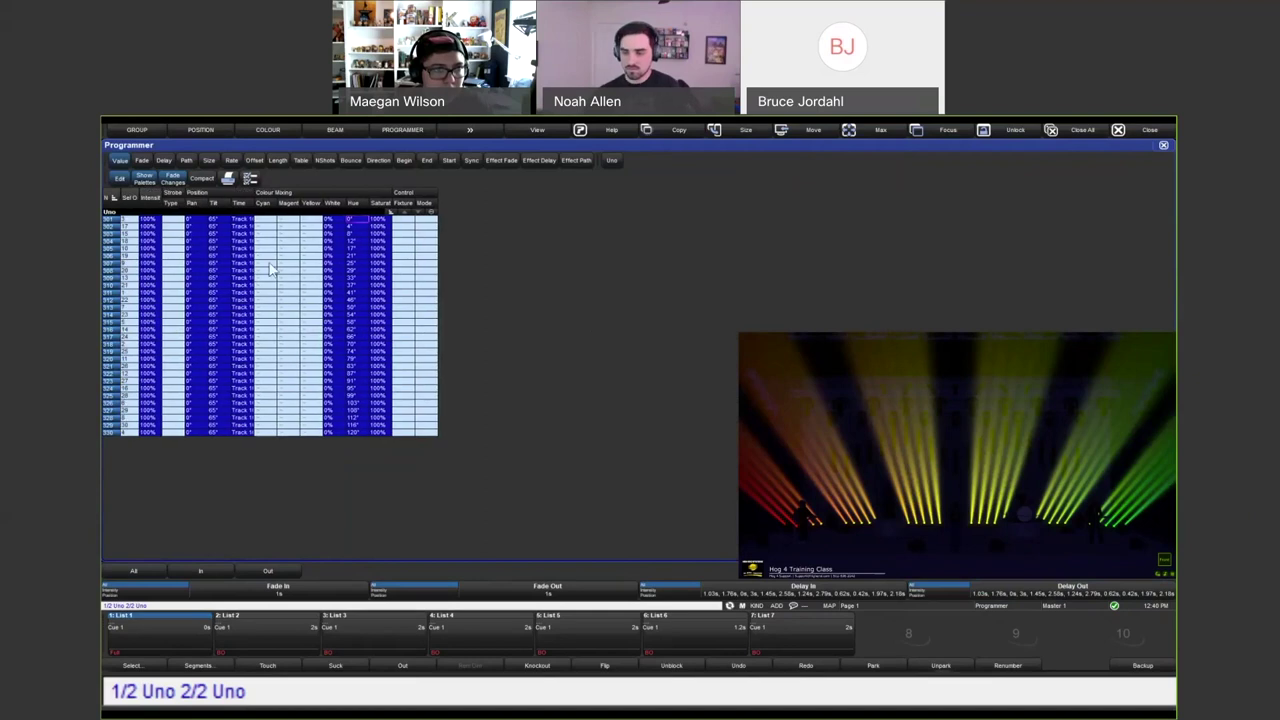
key(p)
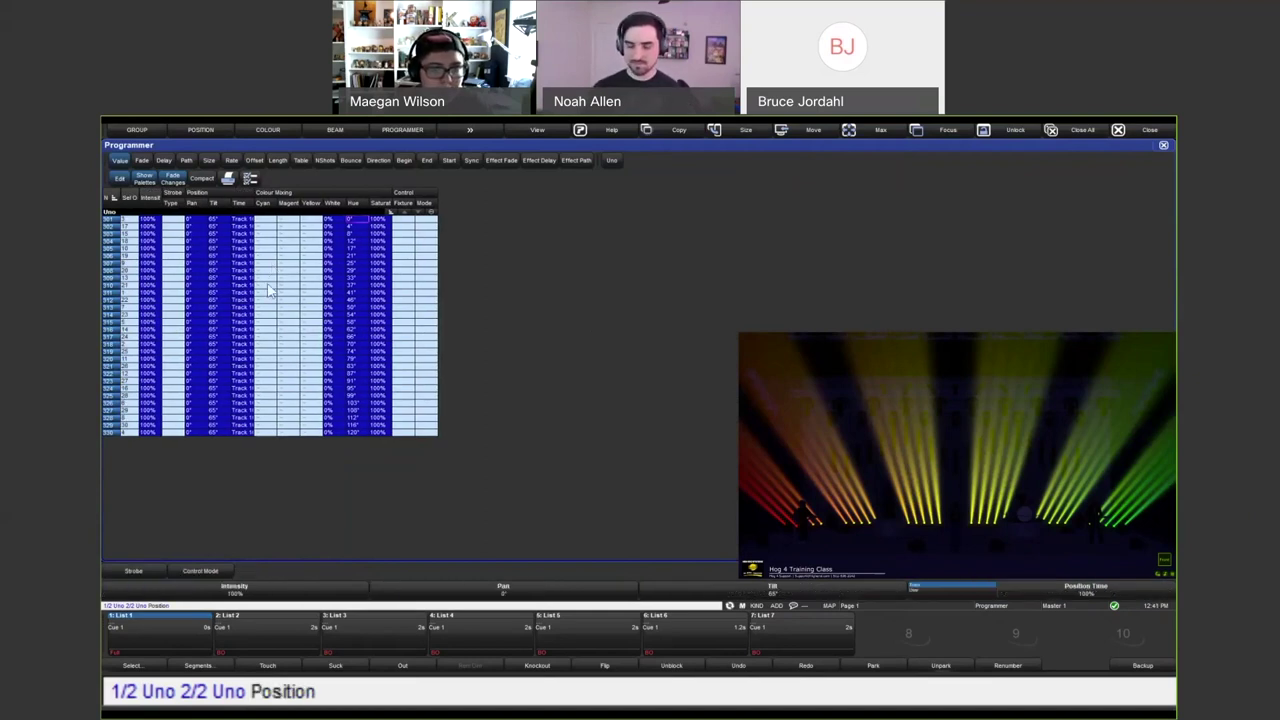
key(alt+f)
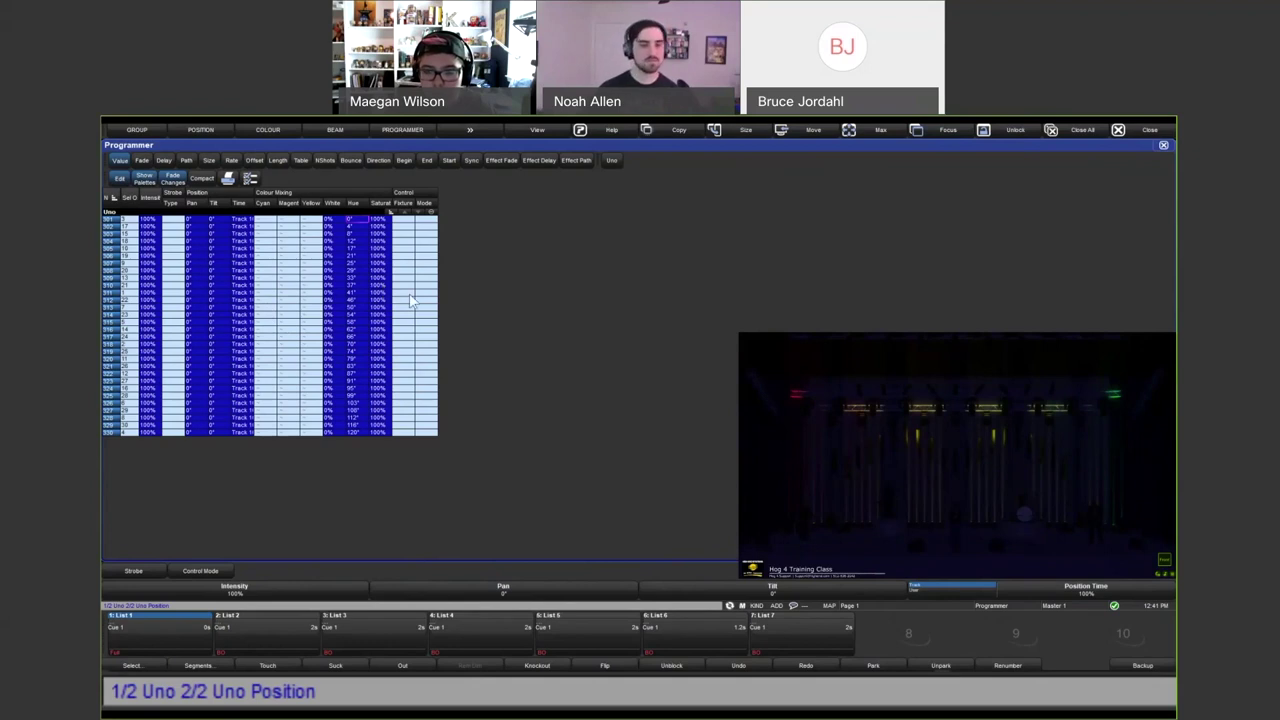
Clear the Uno fixtures from the programmer and bring SolaSpot 2000 1 through 9 to full intensity.
key(ctrl+BackSpace)
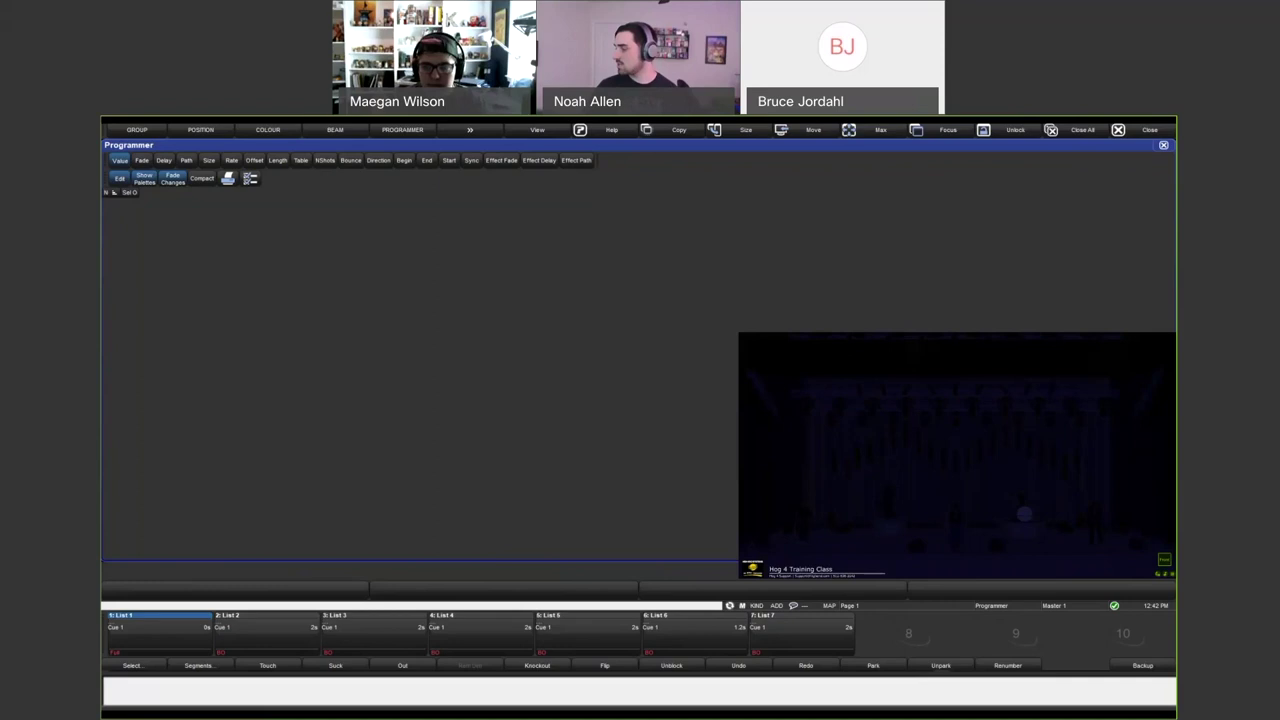
key(1)
key(9)
key(at)
key(f)
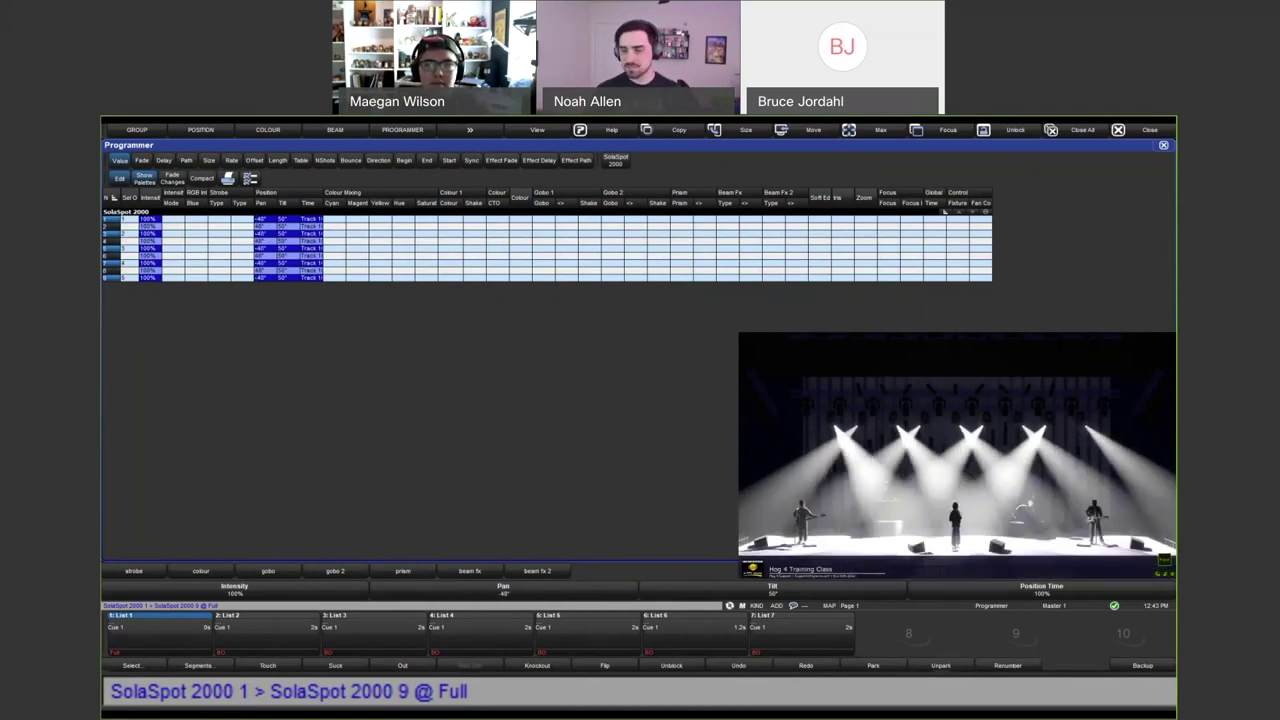
Select SolaSpot 2000 1 through 9 and fan their pan from -42° to 42°.
text(1>9)
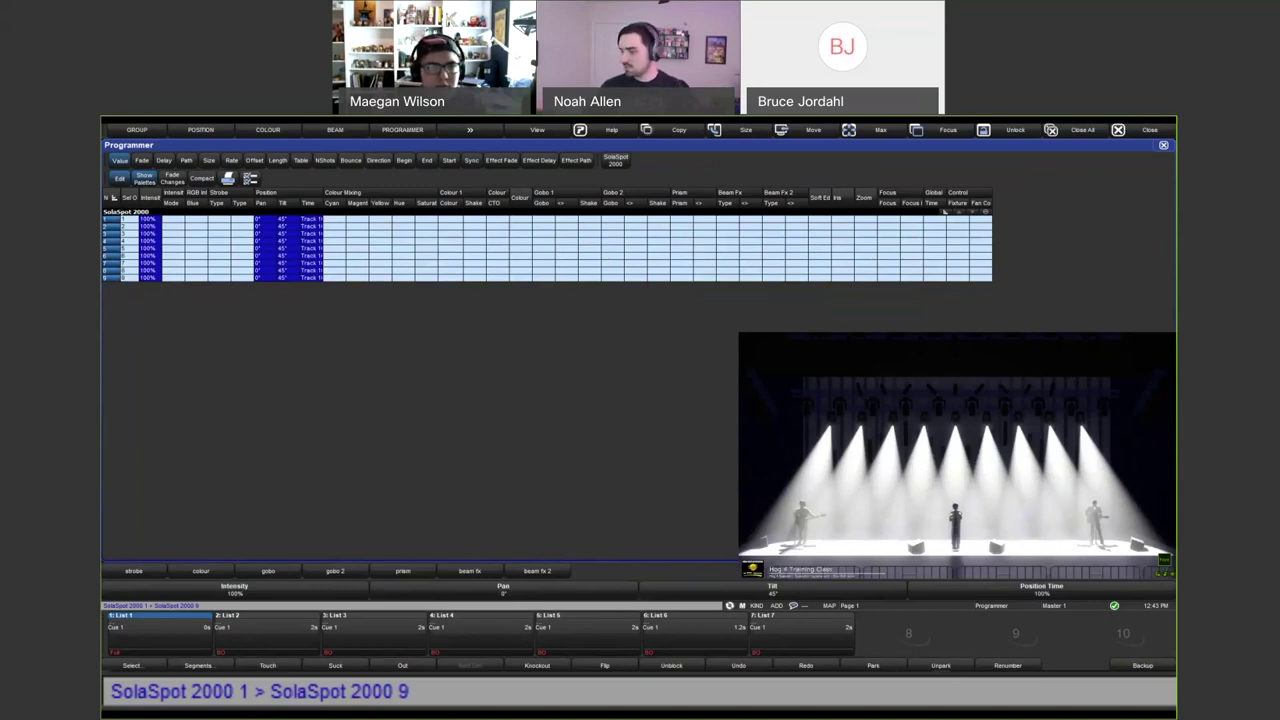
key(f)
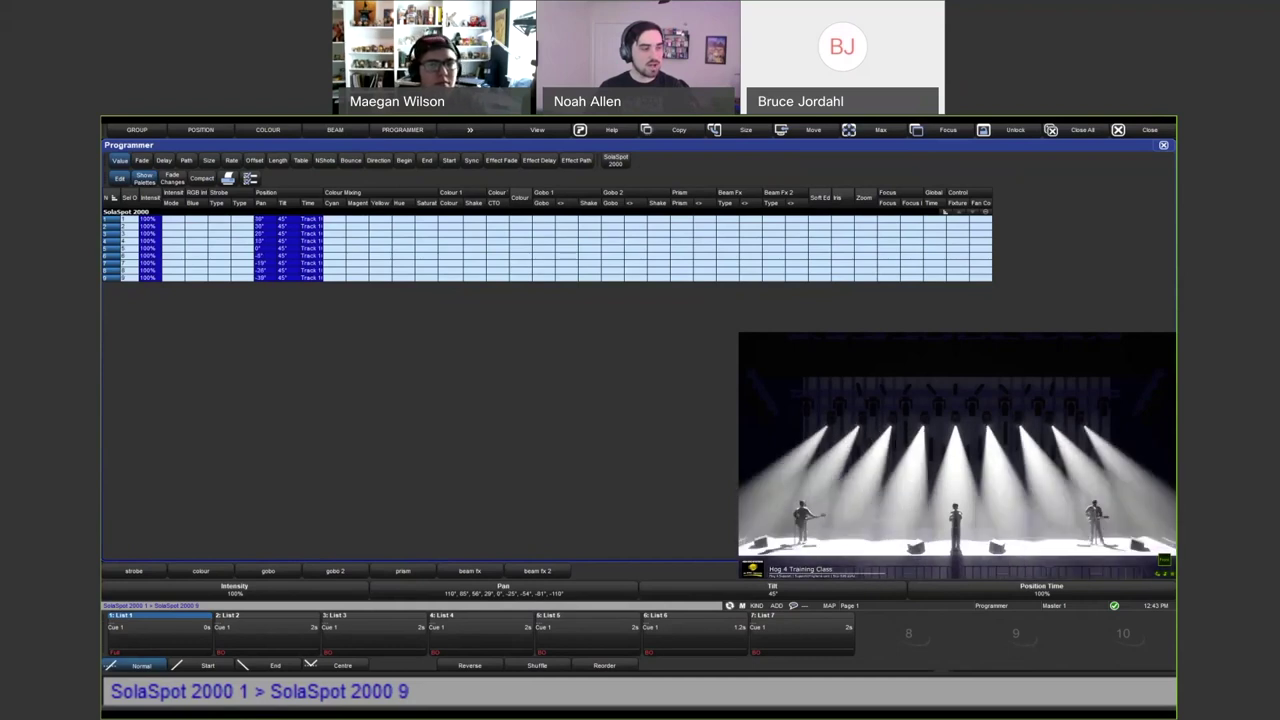
key(f)
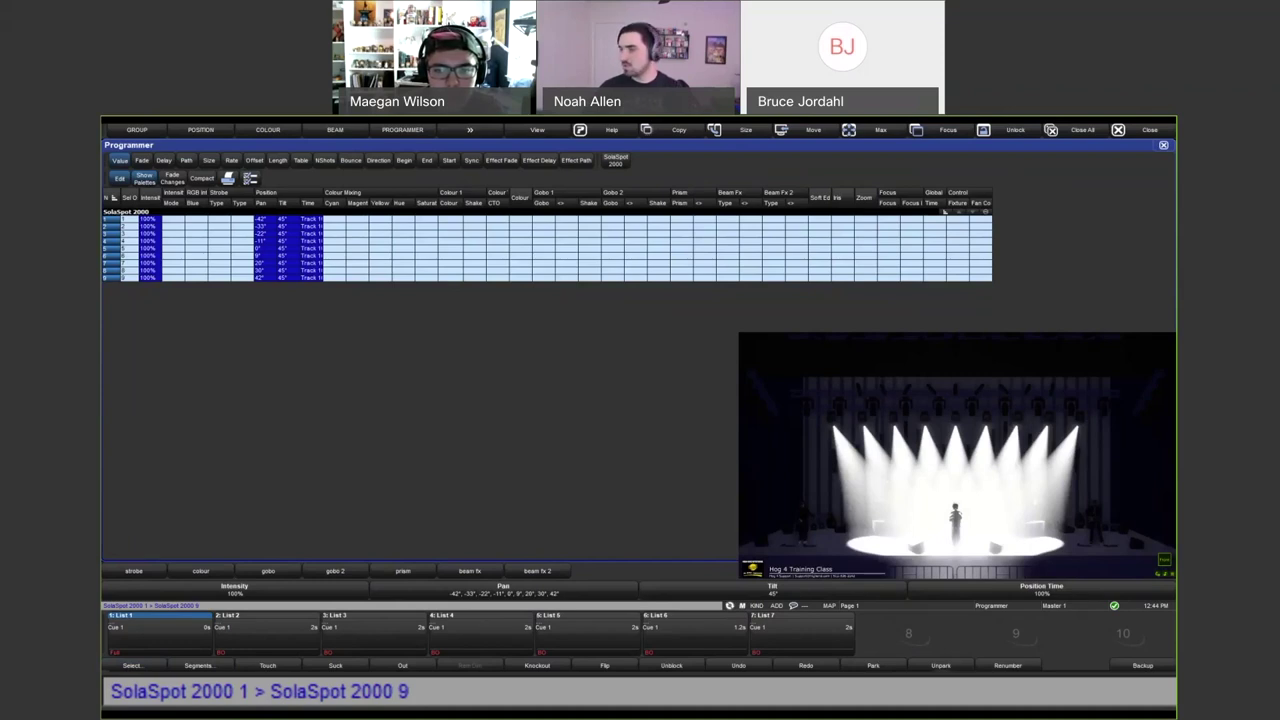
key(Return)
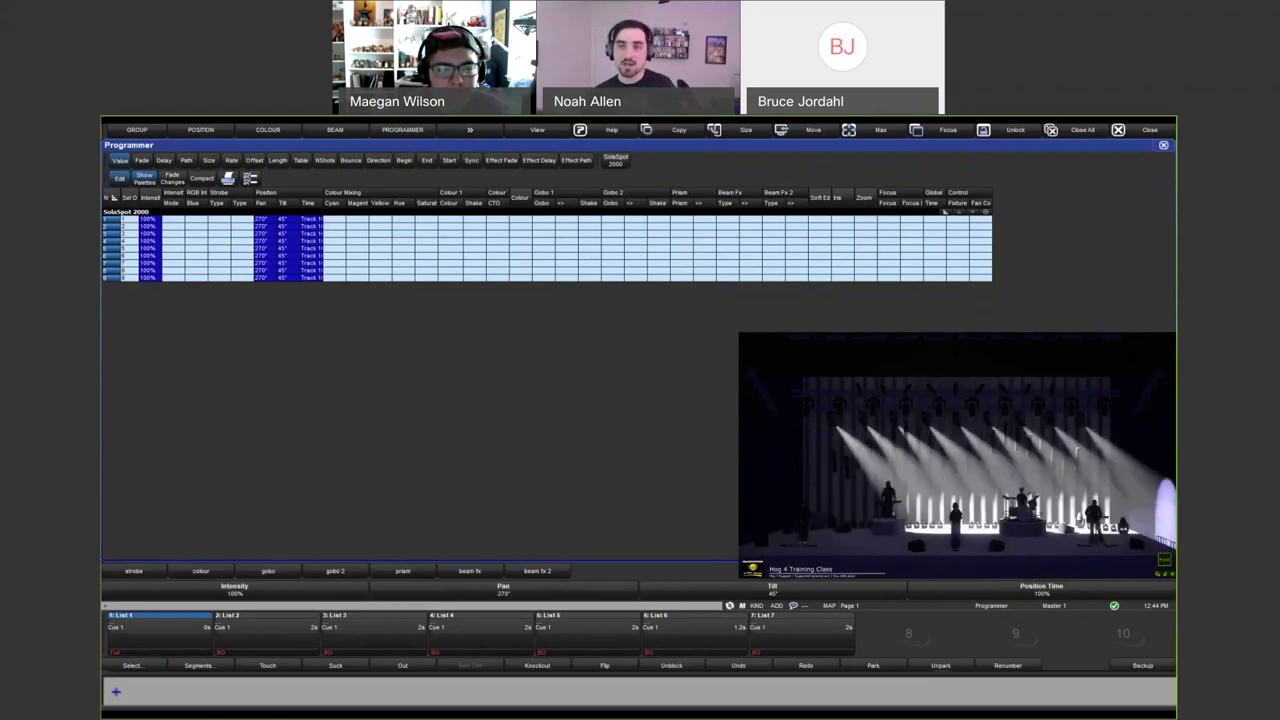
Remove the pan and tilt values from the SolaSpot 2000 fixtures in the programmer and deselect the fixtures.
click(262, 224)
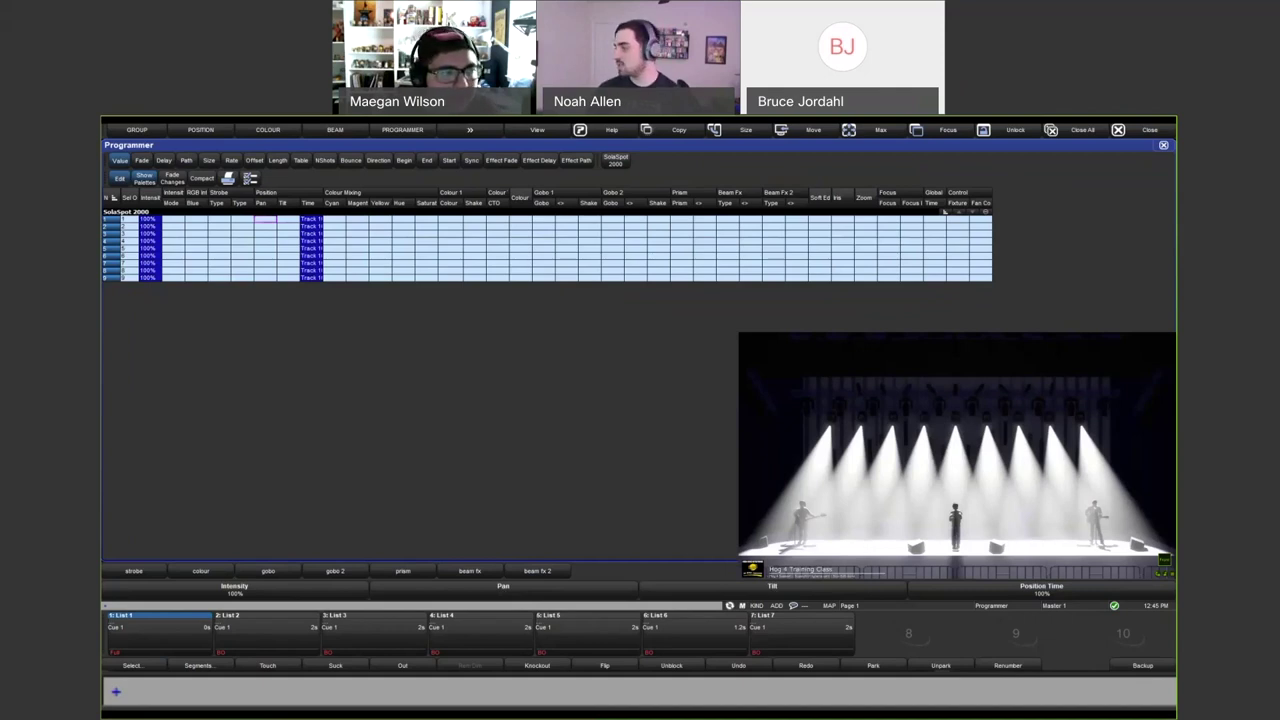
key(Escape)
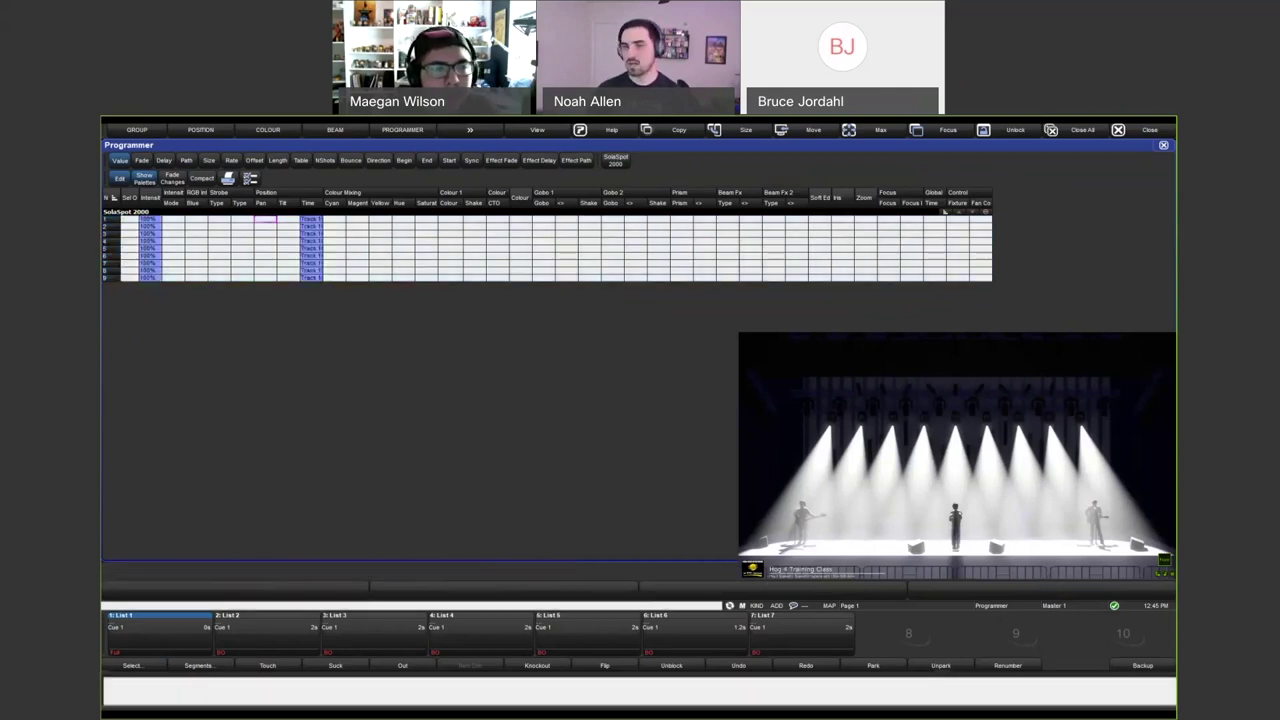
key(alt+p)
text(19>)
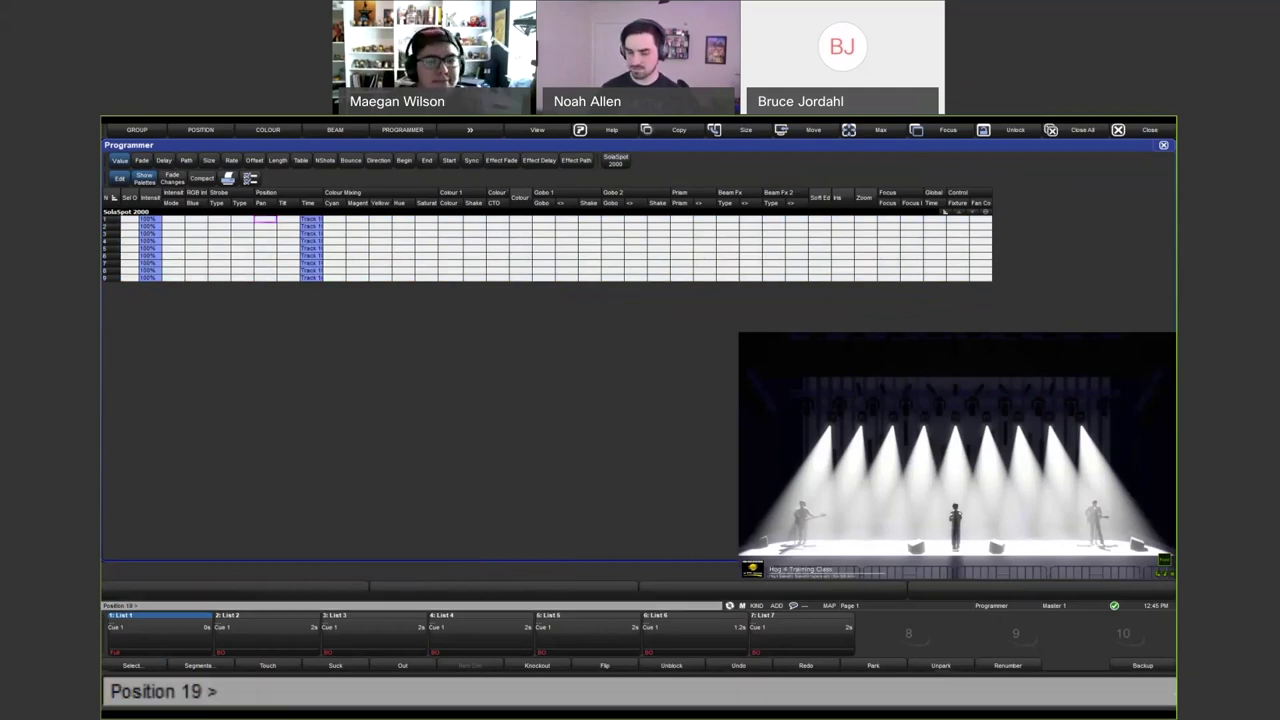
key(Return)
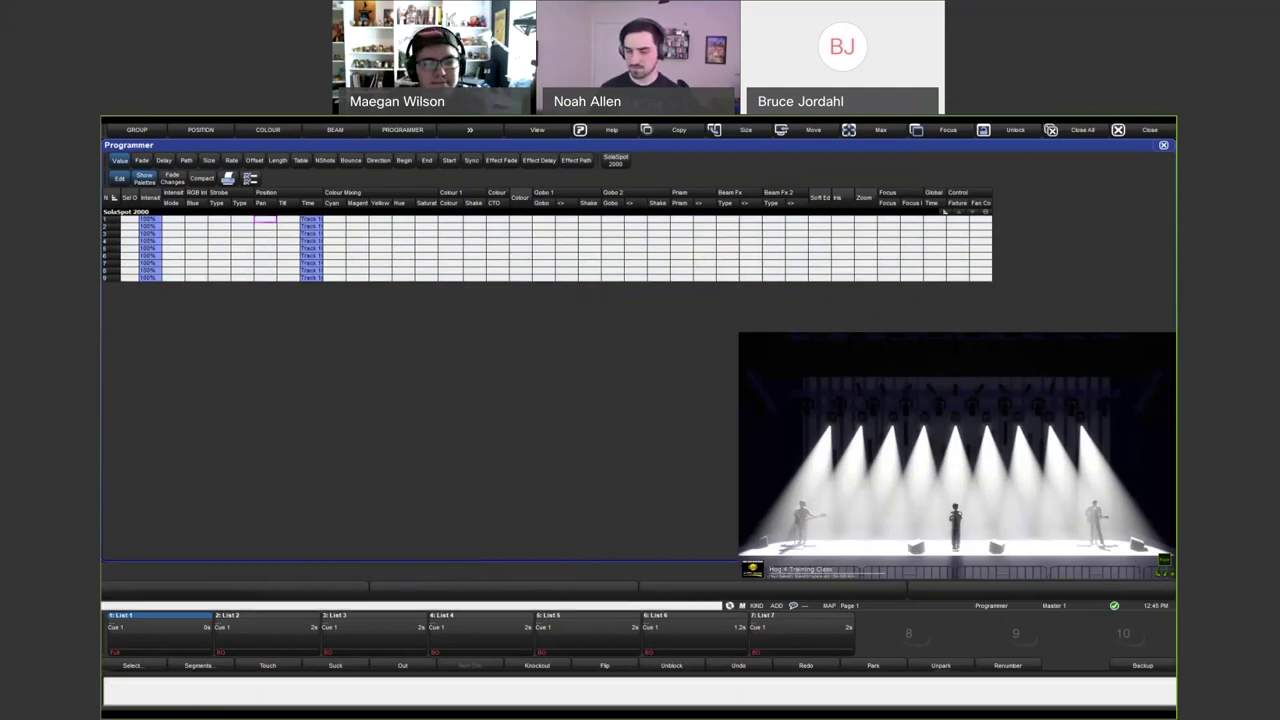
Select SolaSpot 2000 1 through 9 in order again.
text(1>9)
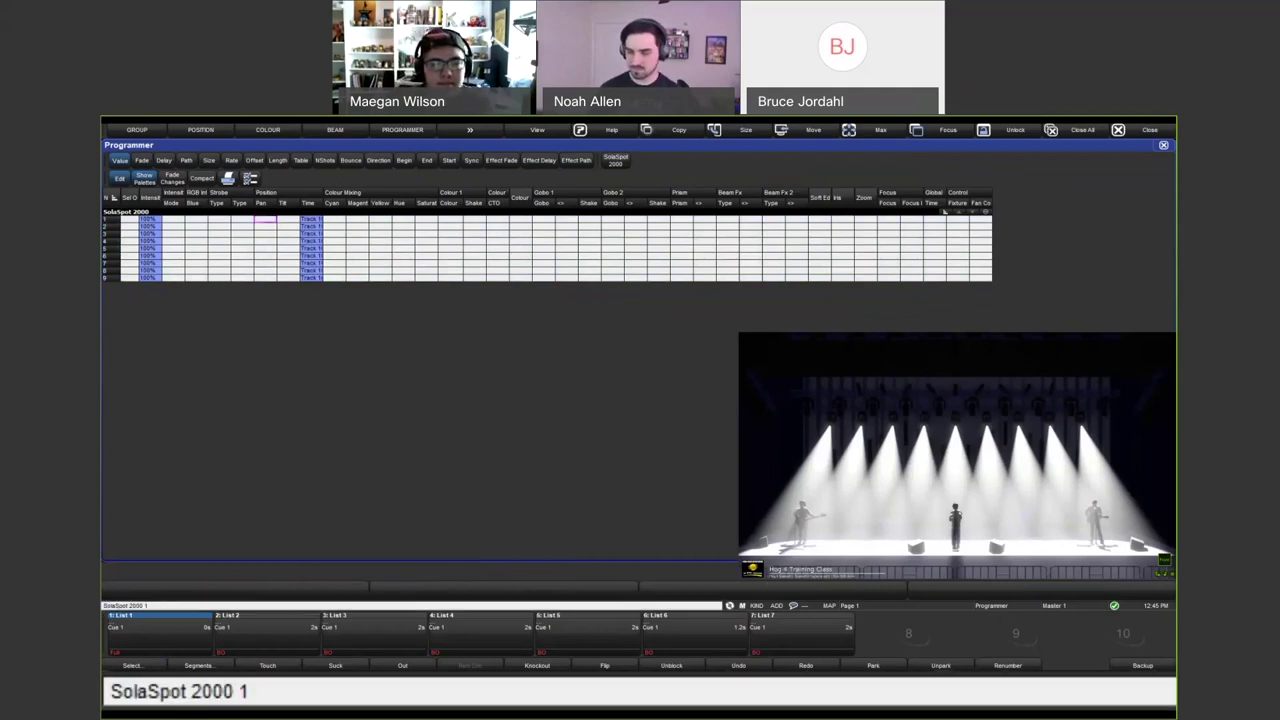
key(Return)
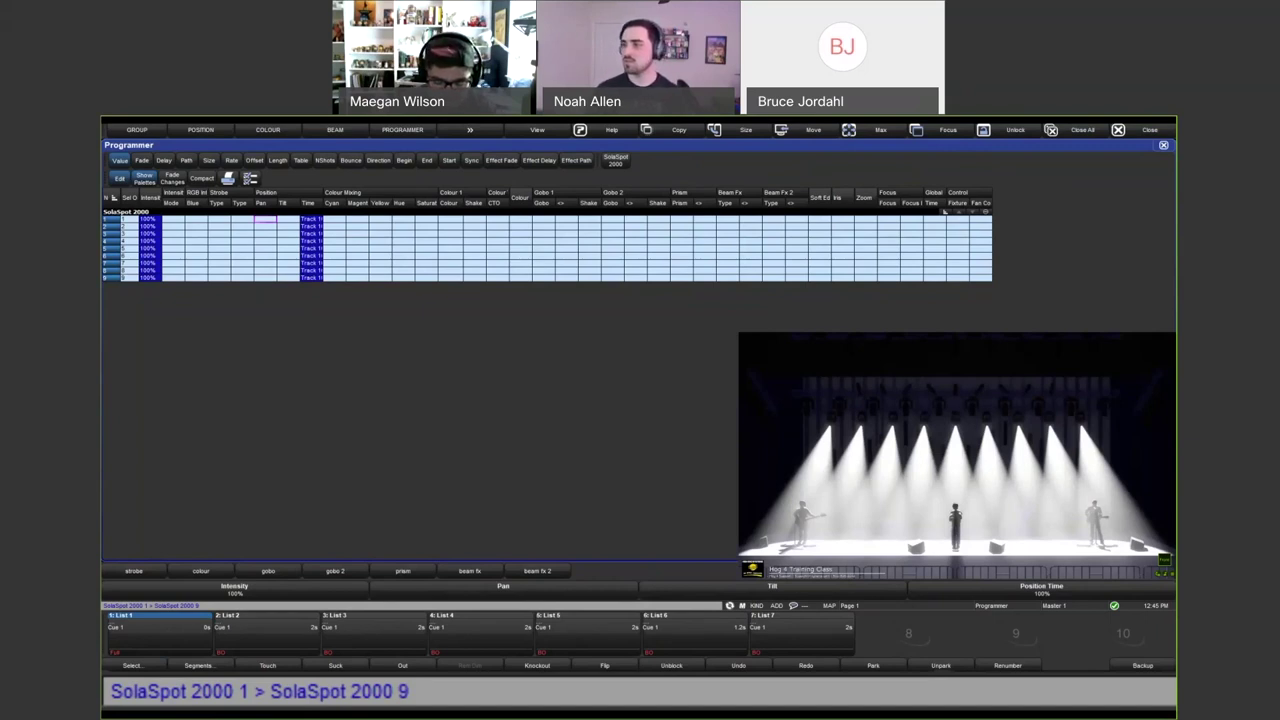
Examine the encoder wheel button options in the Programming section of the user preferences and close the preferences.
click(1119, 136)
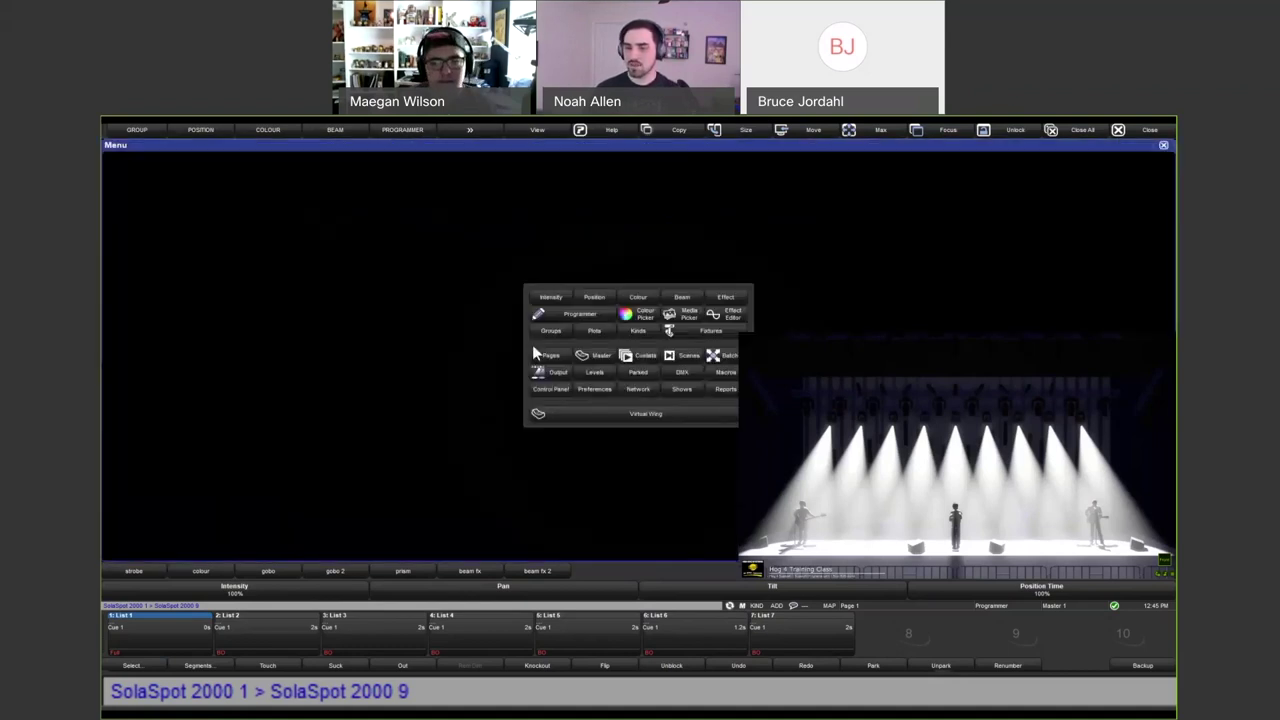
click(540, 368)
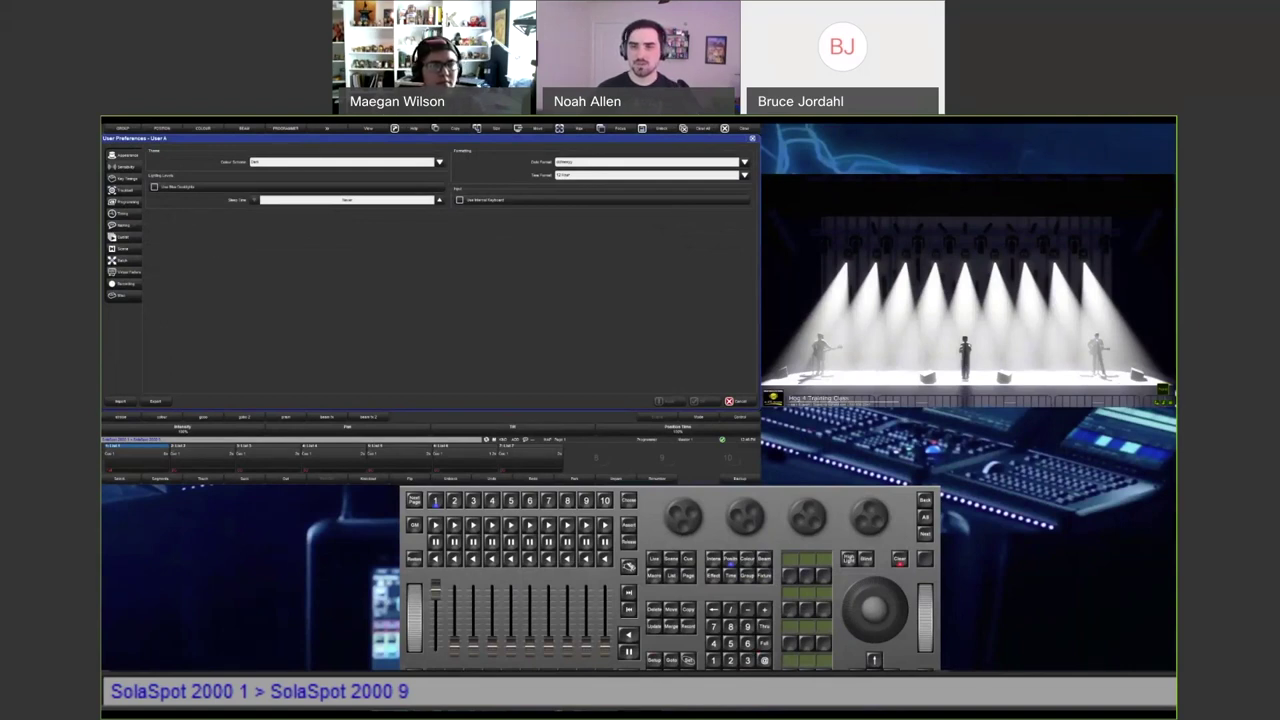
click(123, 204)
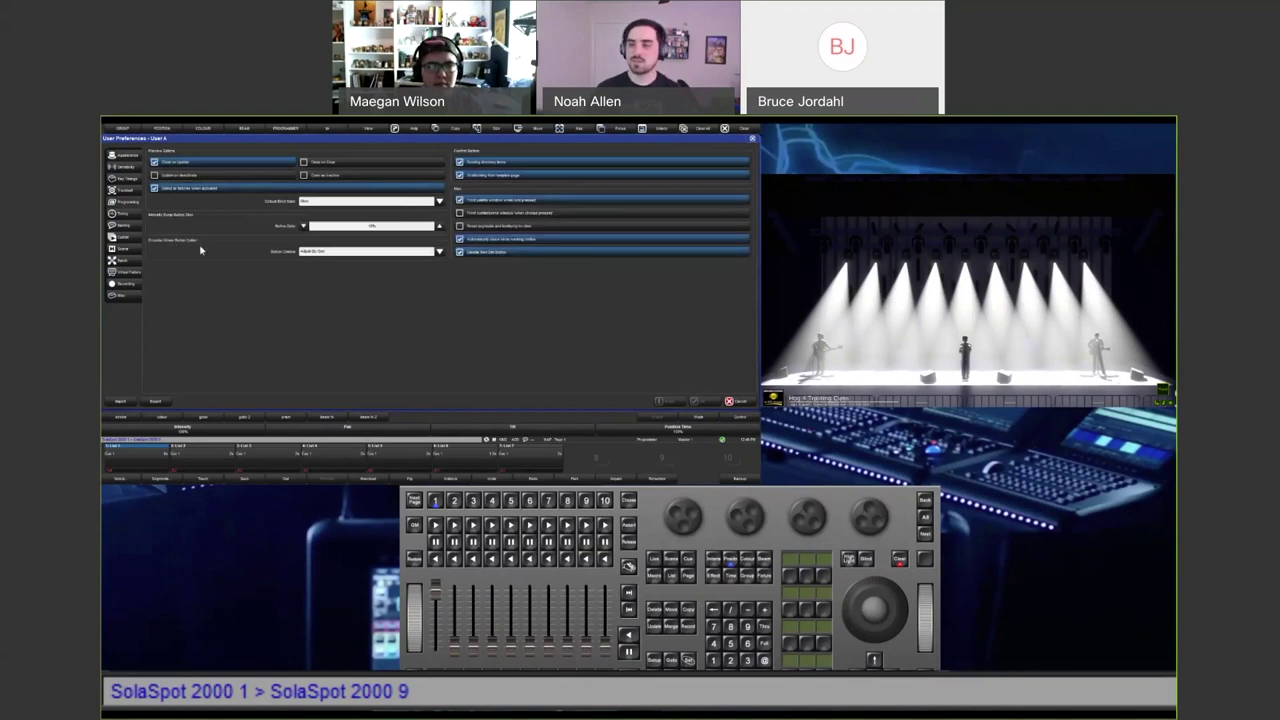
click(325, 255)
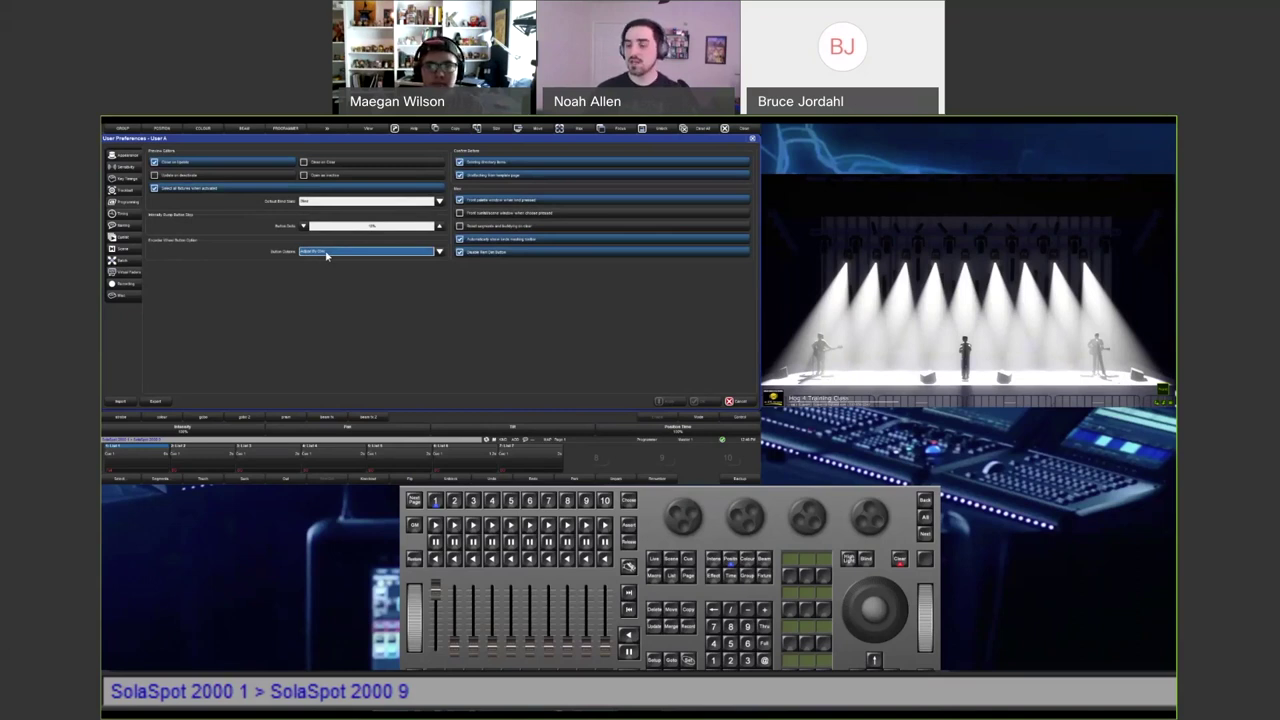
click(327, 255)
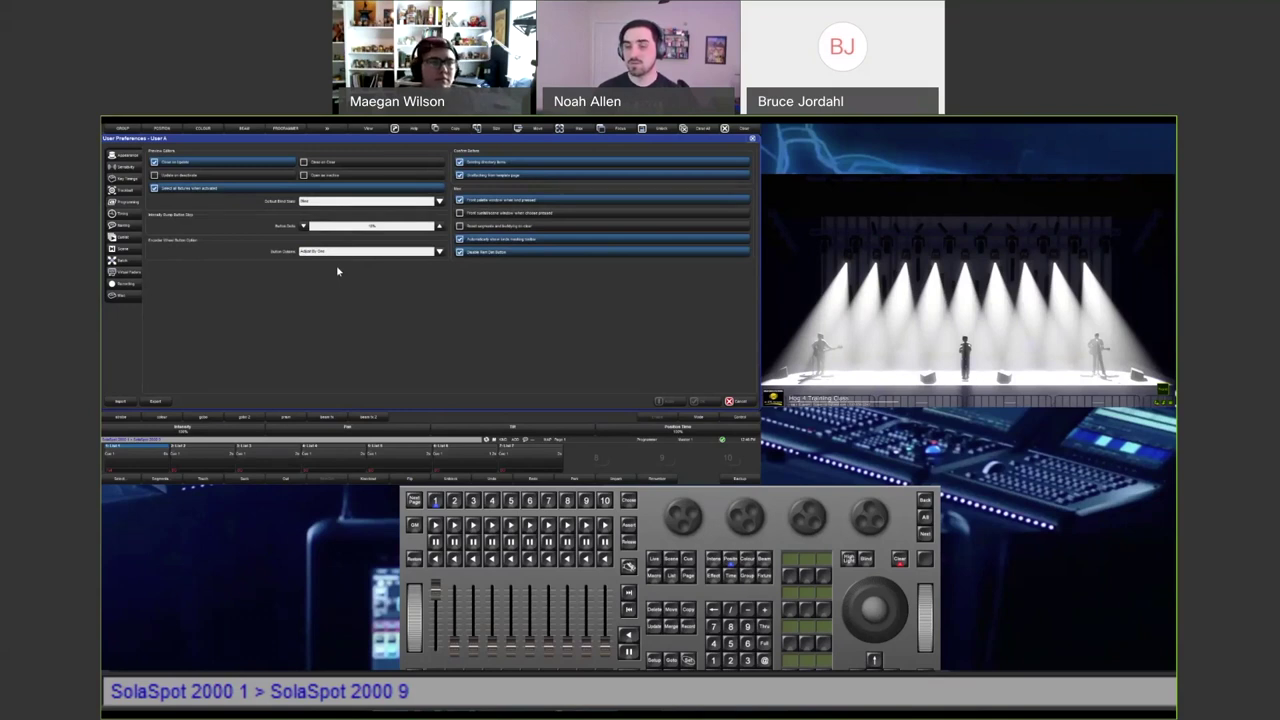
click(336, 251)
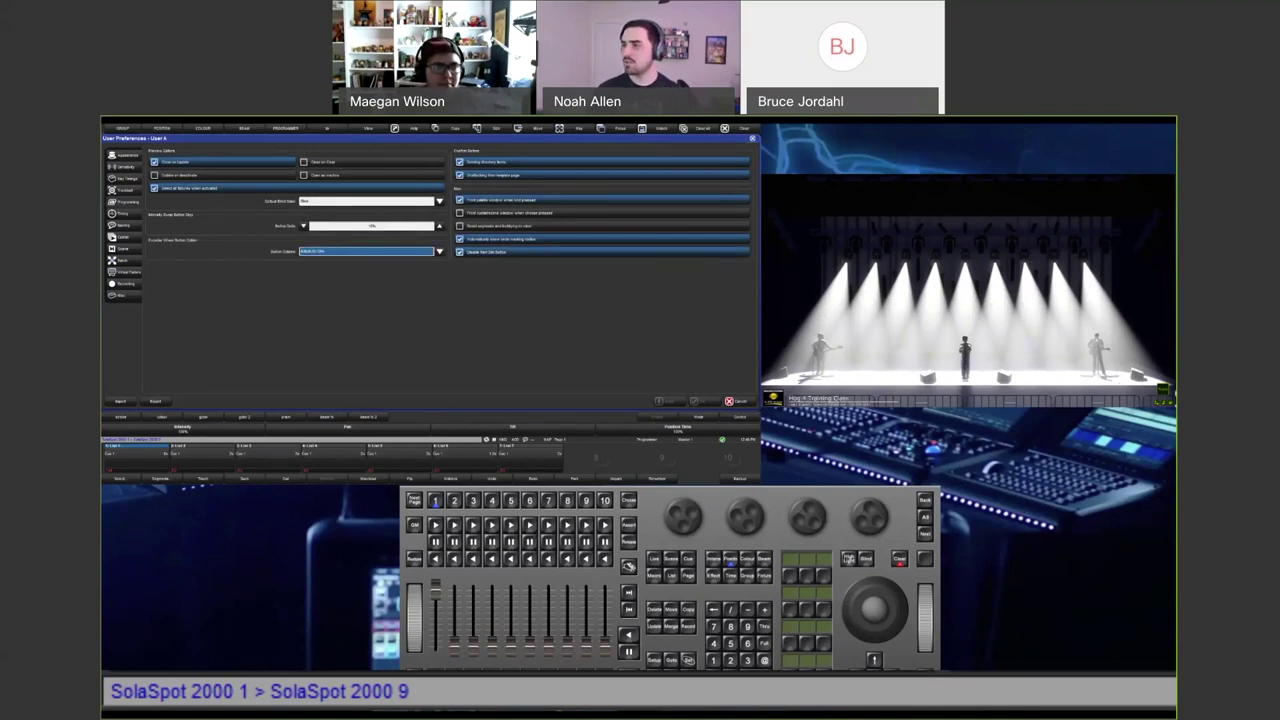
click(753, 138)
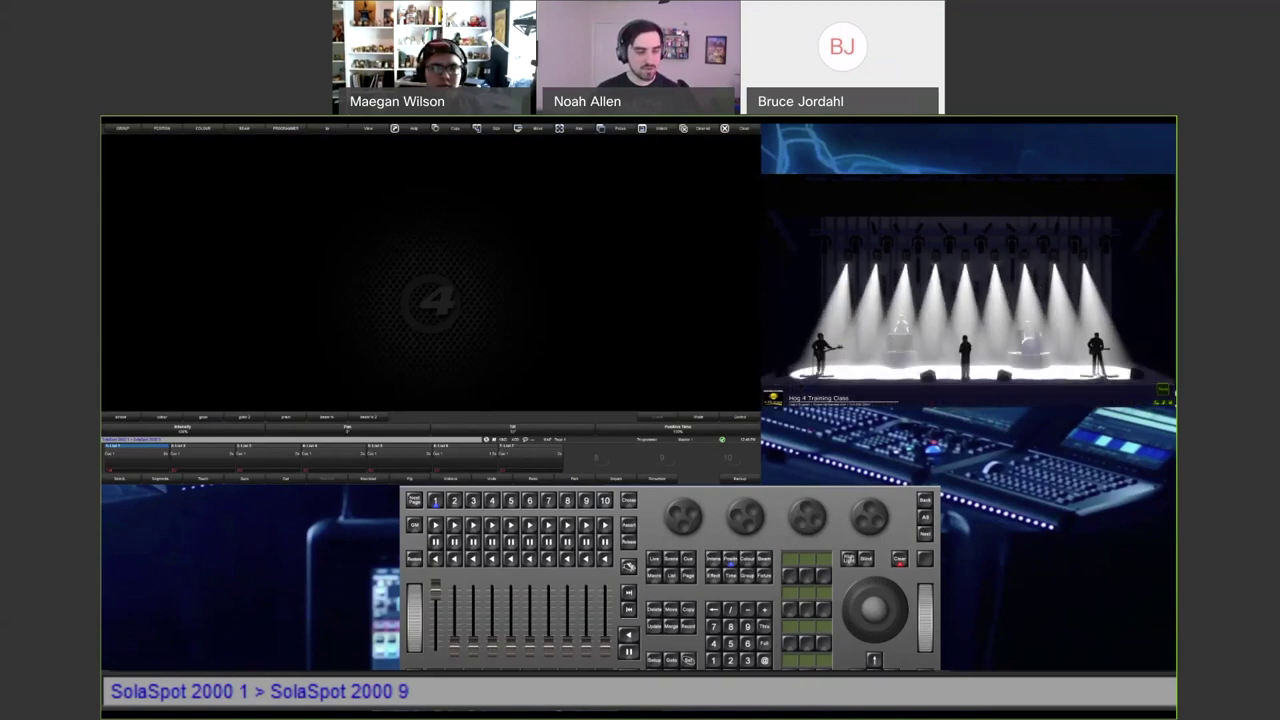
Narrow the beams of the selected SolaSpot 2000 fixtures using the Beam parameters and return the encoder wheels to Position.
click(766, 560)
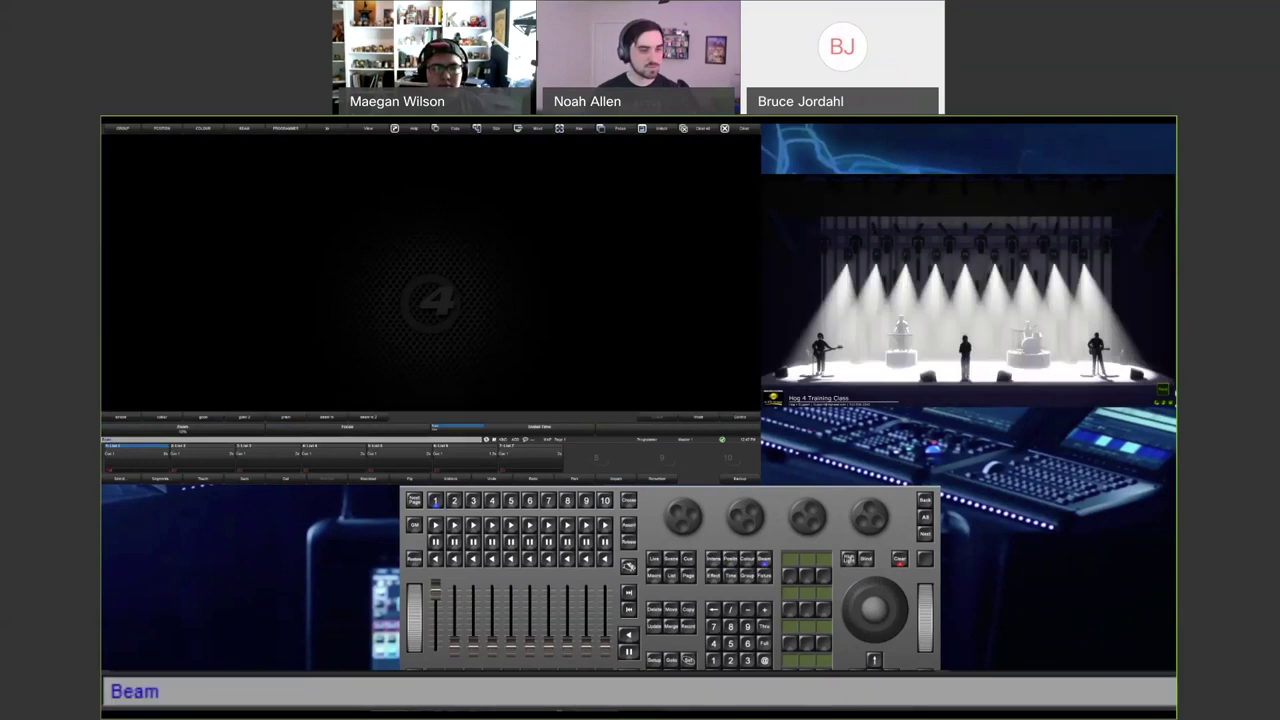
click(731, 558)
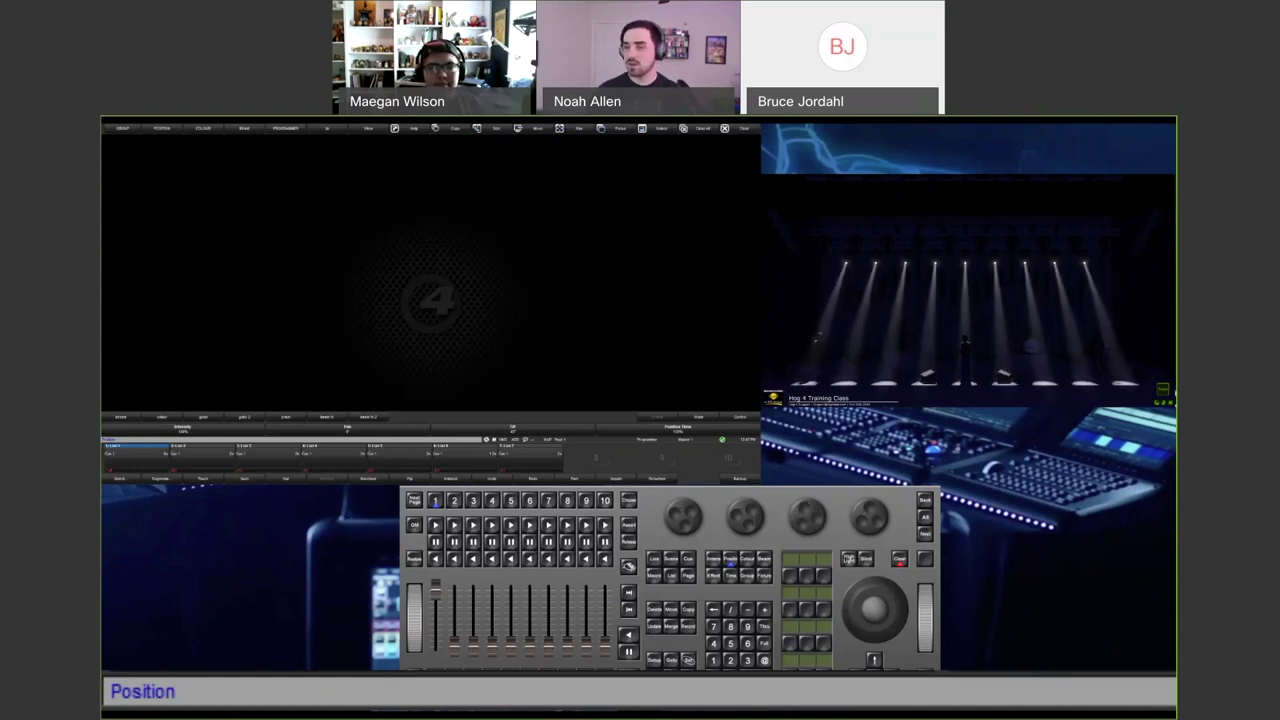
Examine the wheel and trackball speed settings in the user preferences' Sensitivity section and leave without changing them.
click(381, 260)
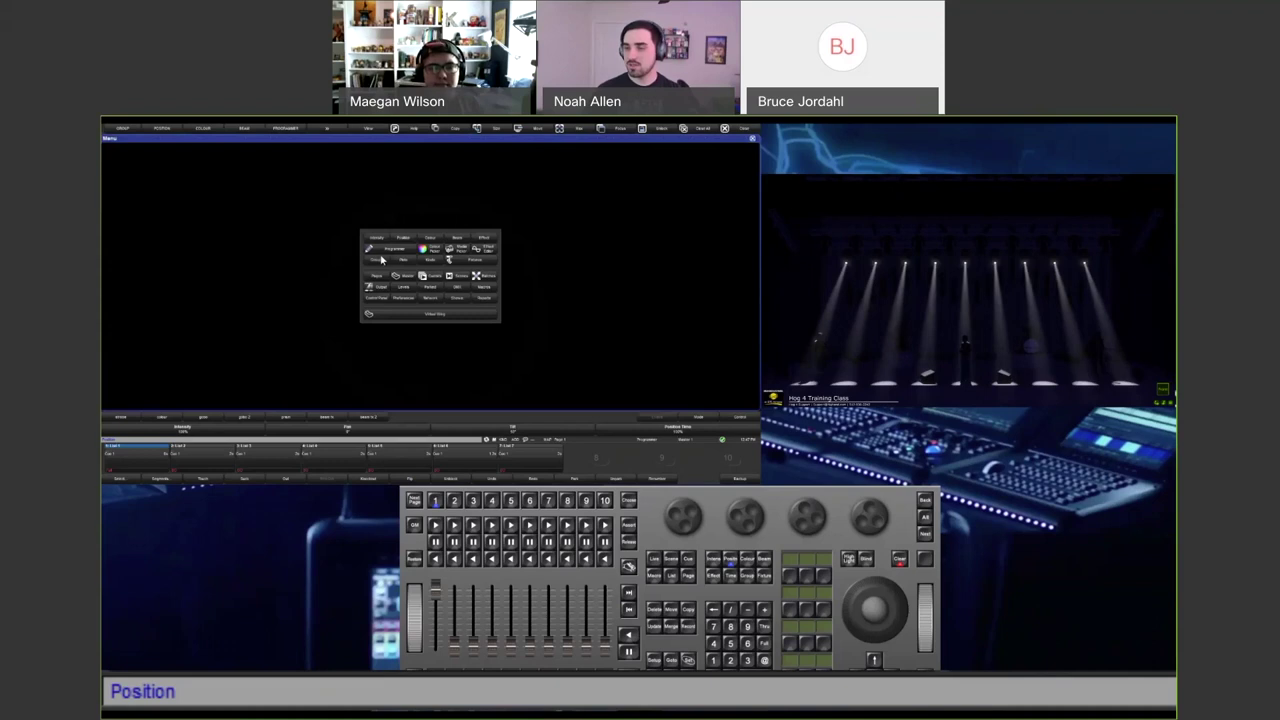
click(419, 300)
click(126, 168)
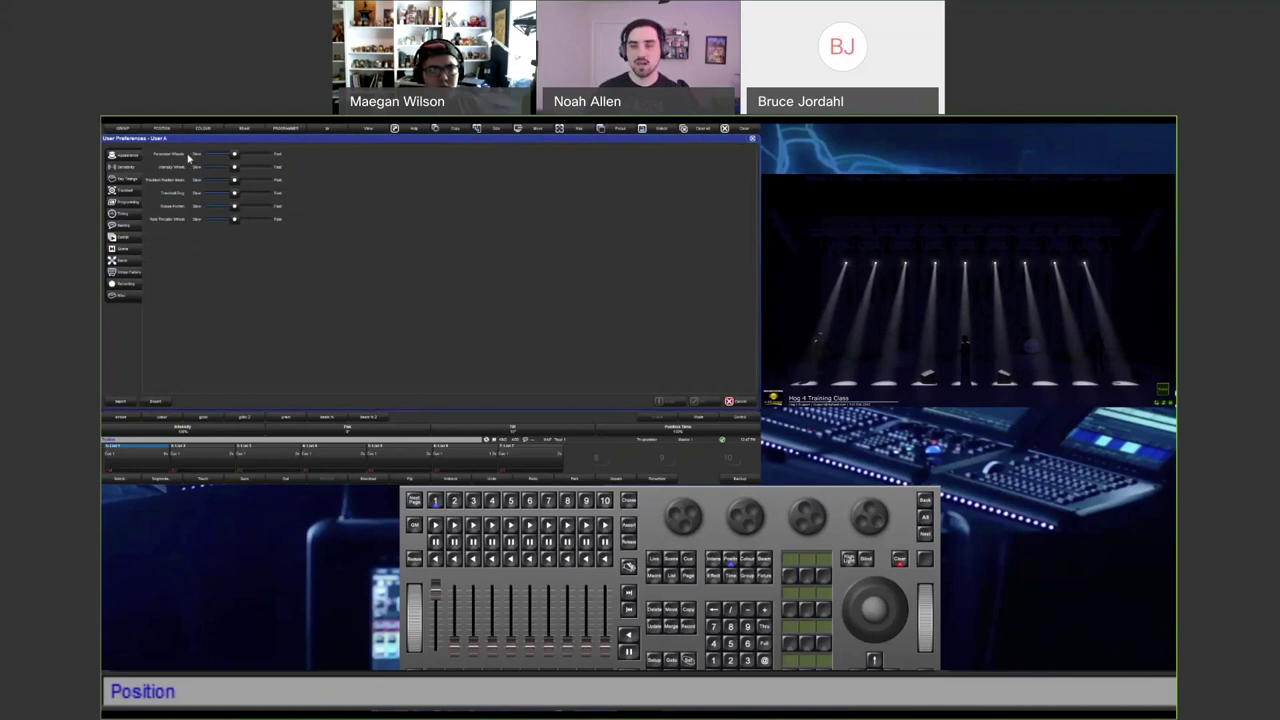
click(735, 401)
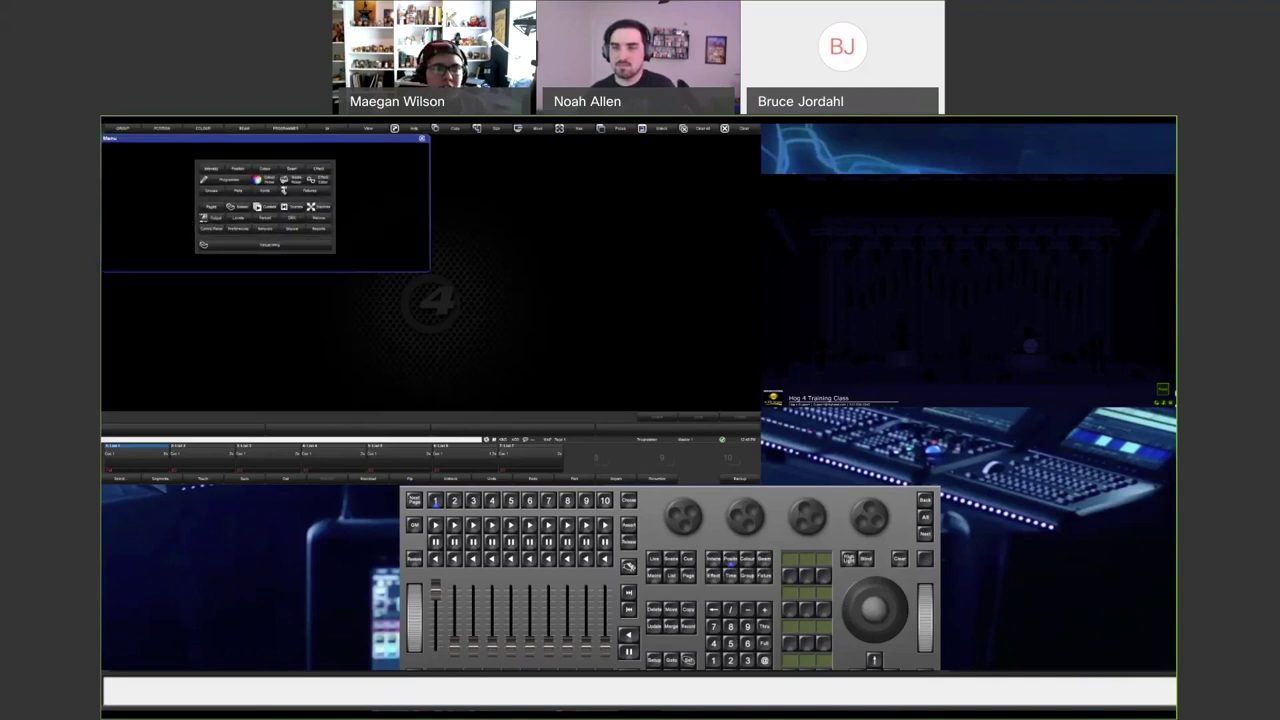
Browse the fixtures' gobo slots in the Media Picker, clear the programmer and close the picker.
click(294, 180)
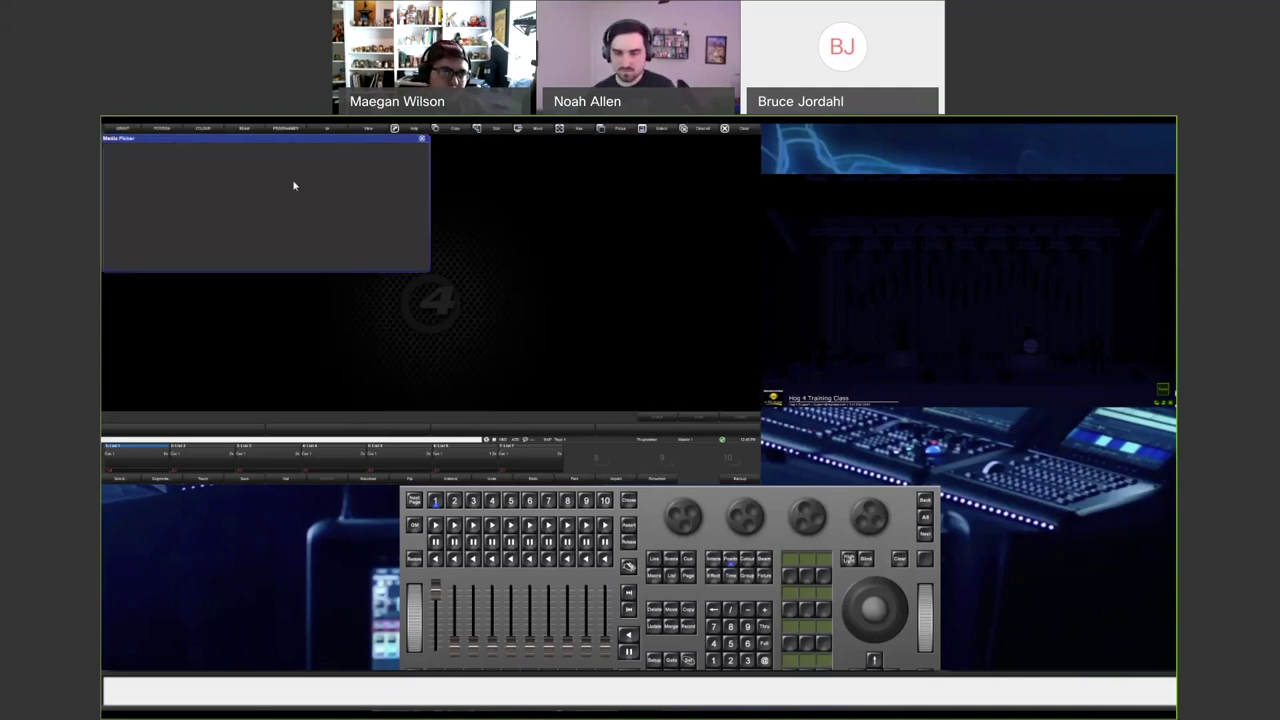
text(@)
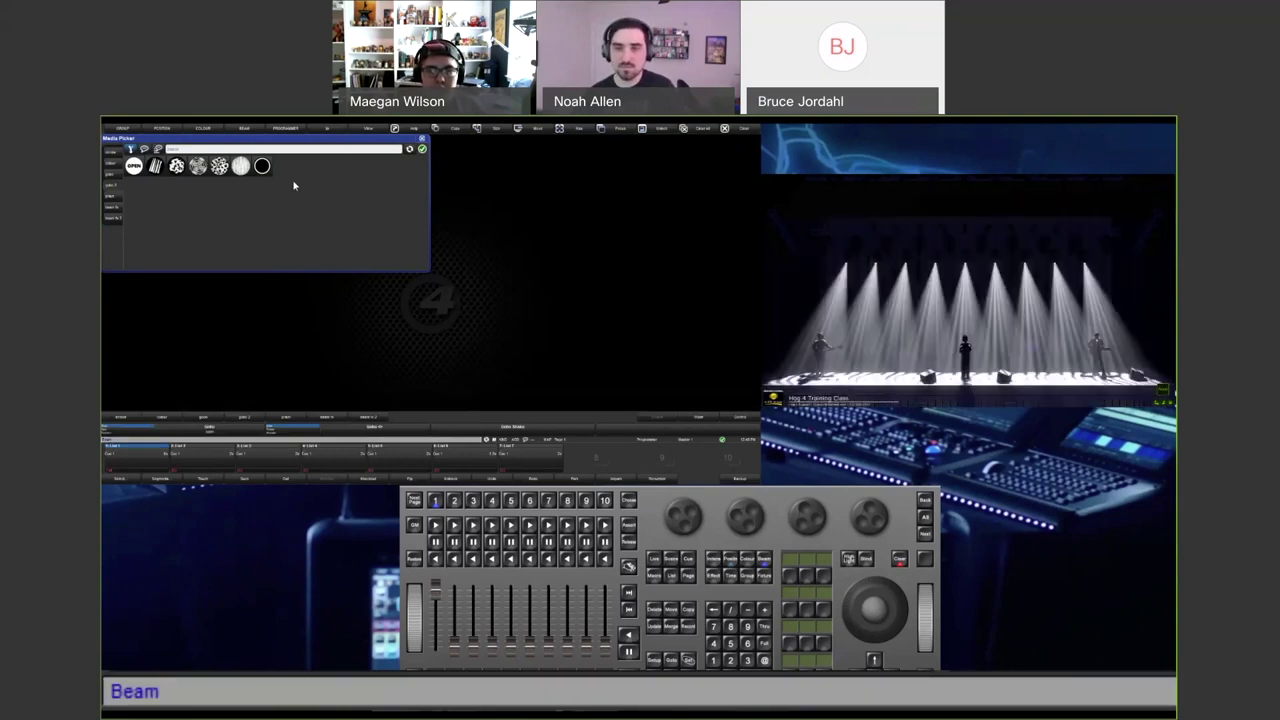
click(109, 178)
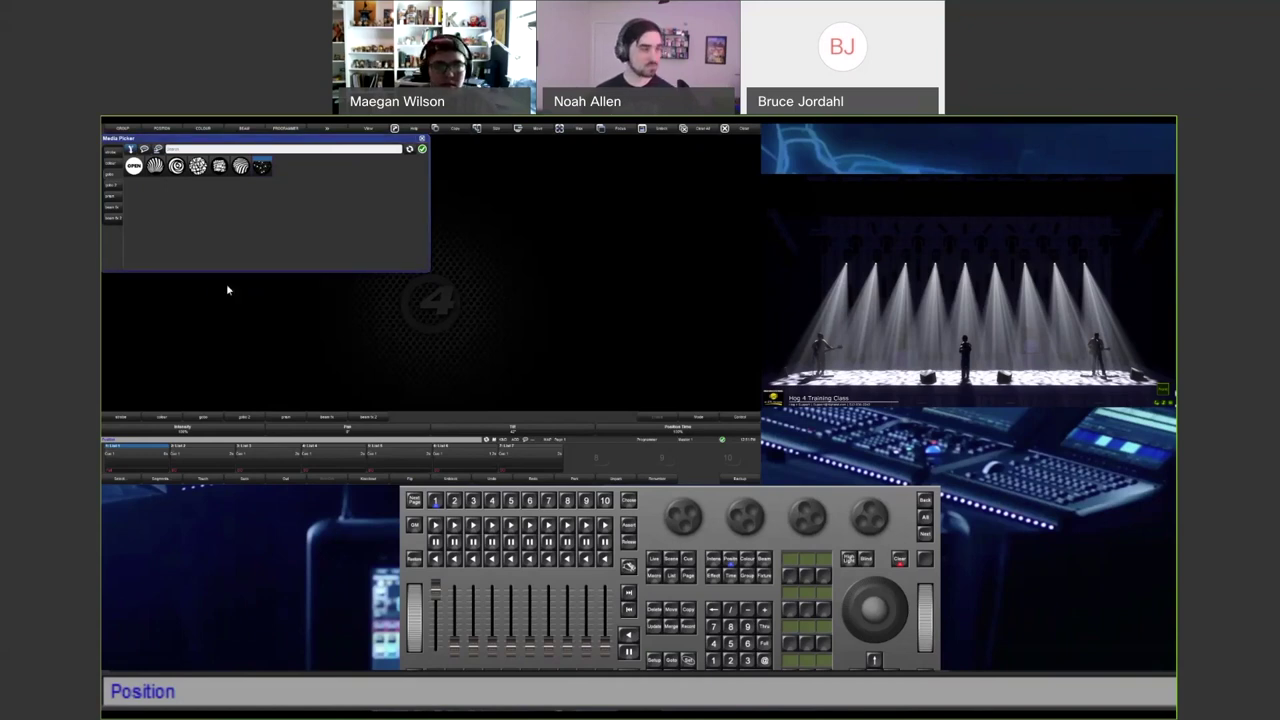
key(Escape)
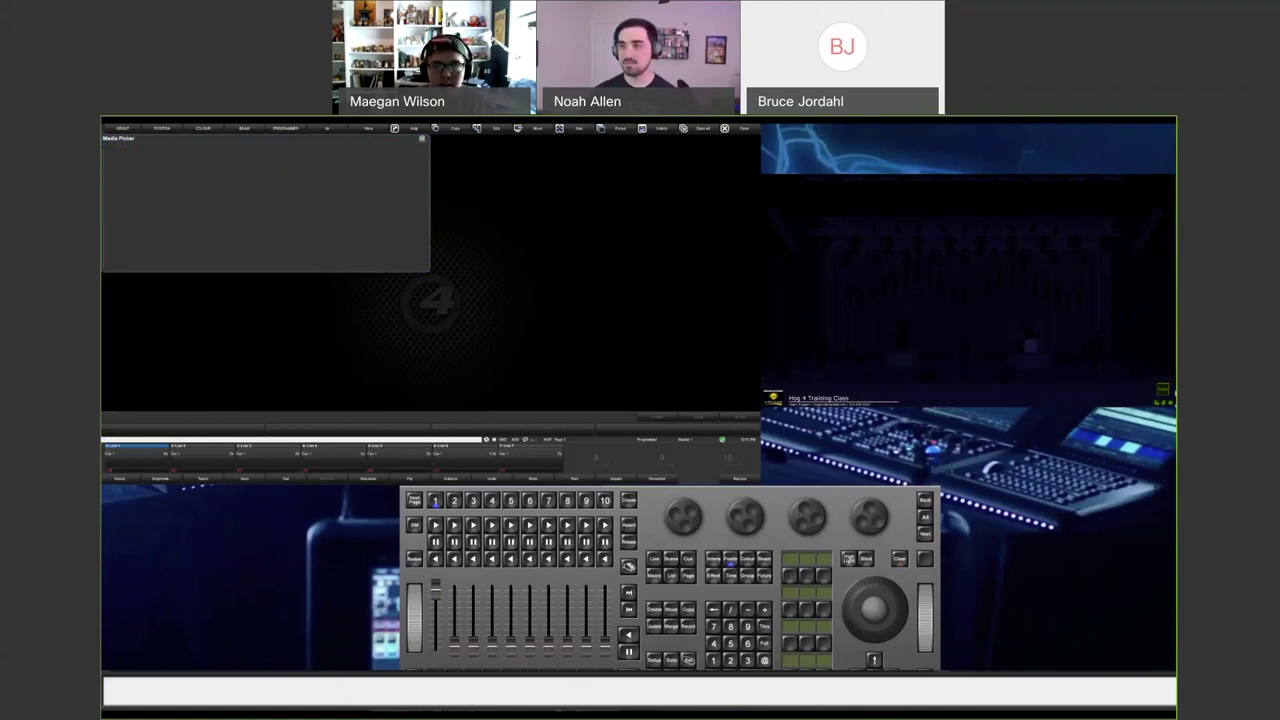
click(421, 138)
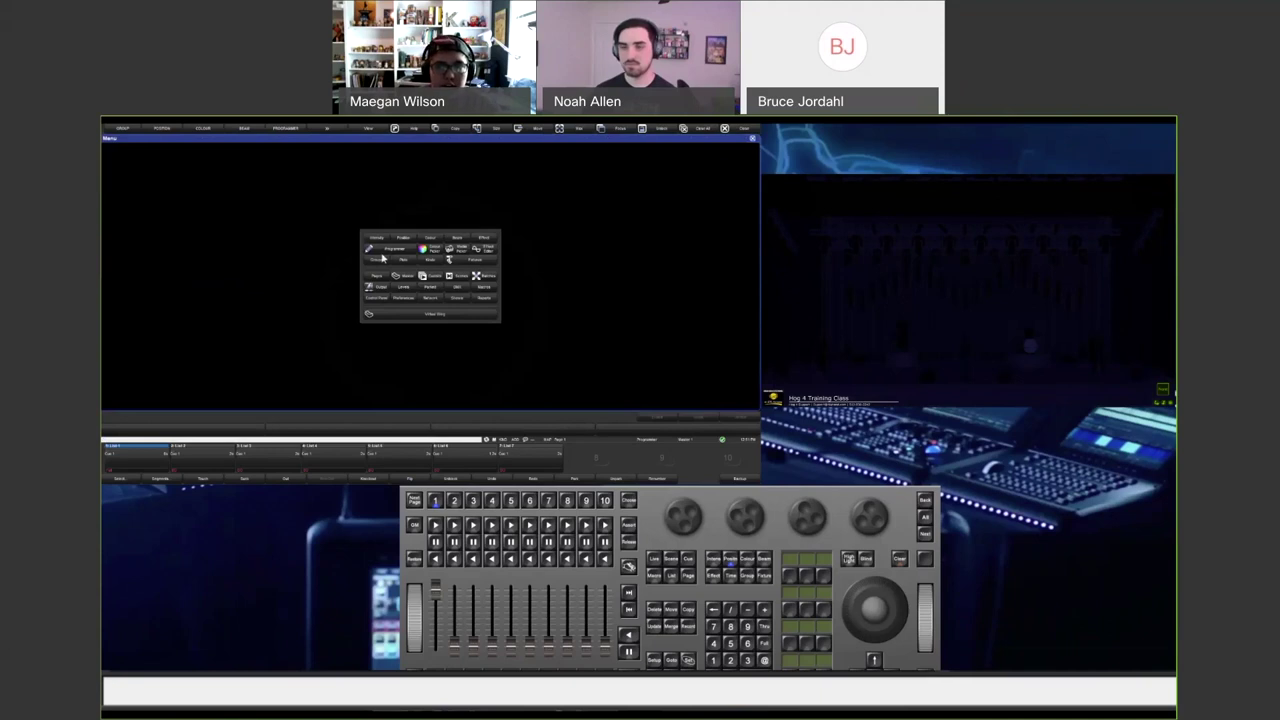
Open the Programmer and divide the SolaSpot 2000 1 through 9 selection into segments of three.
click(400, 254)
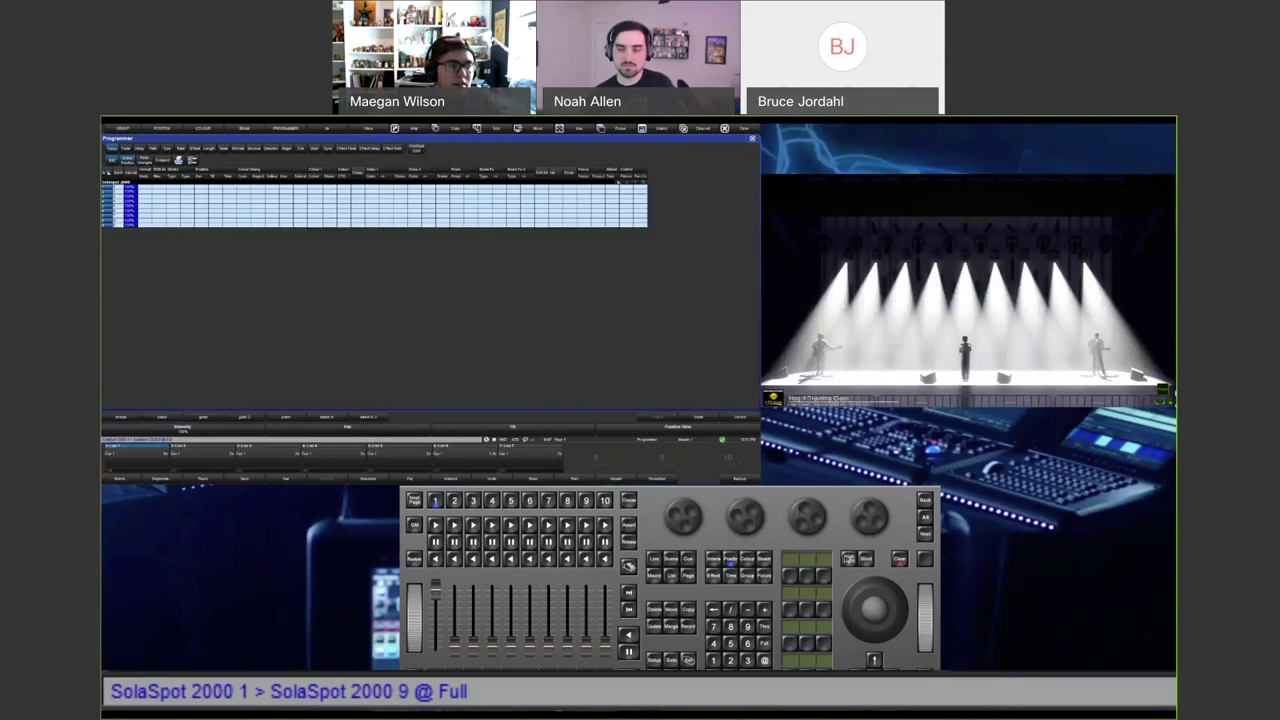
click(162, 480)
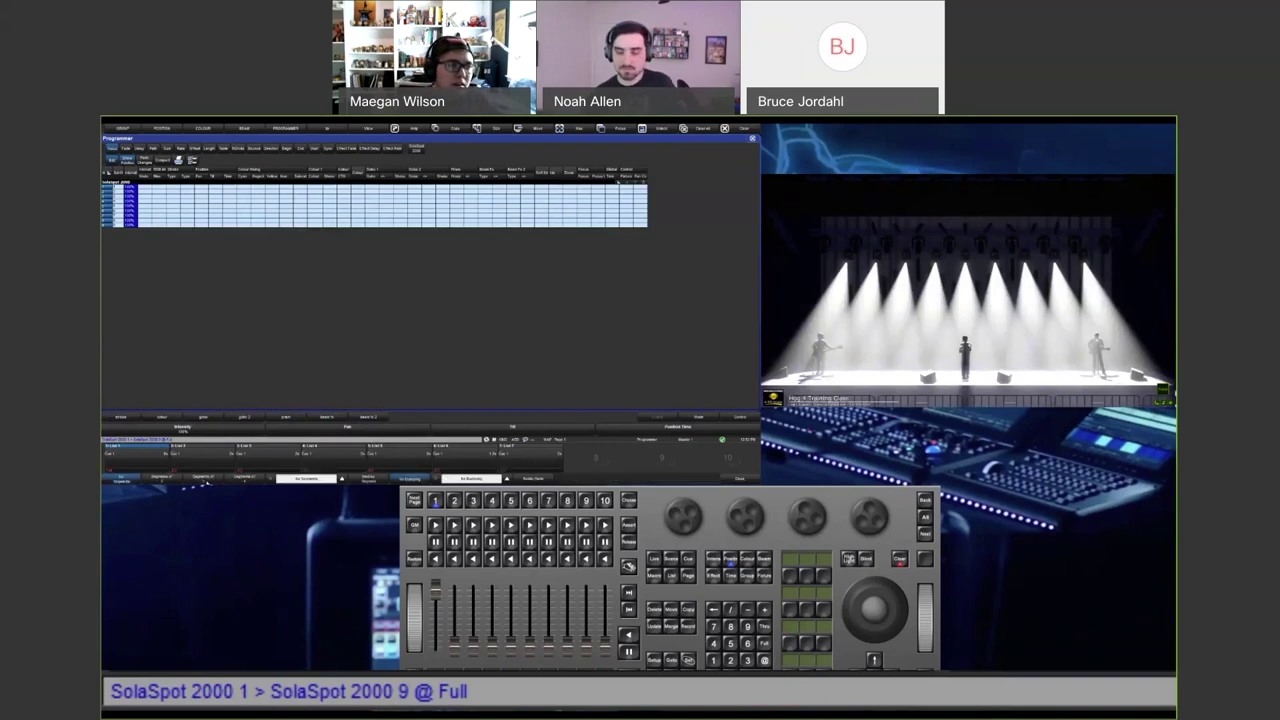
click(206, 479)
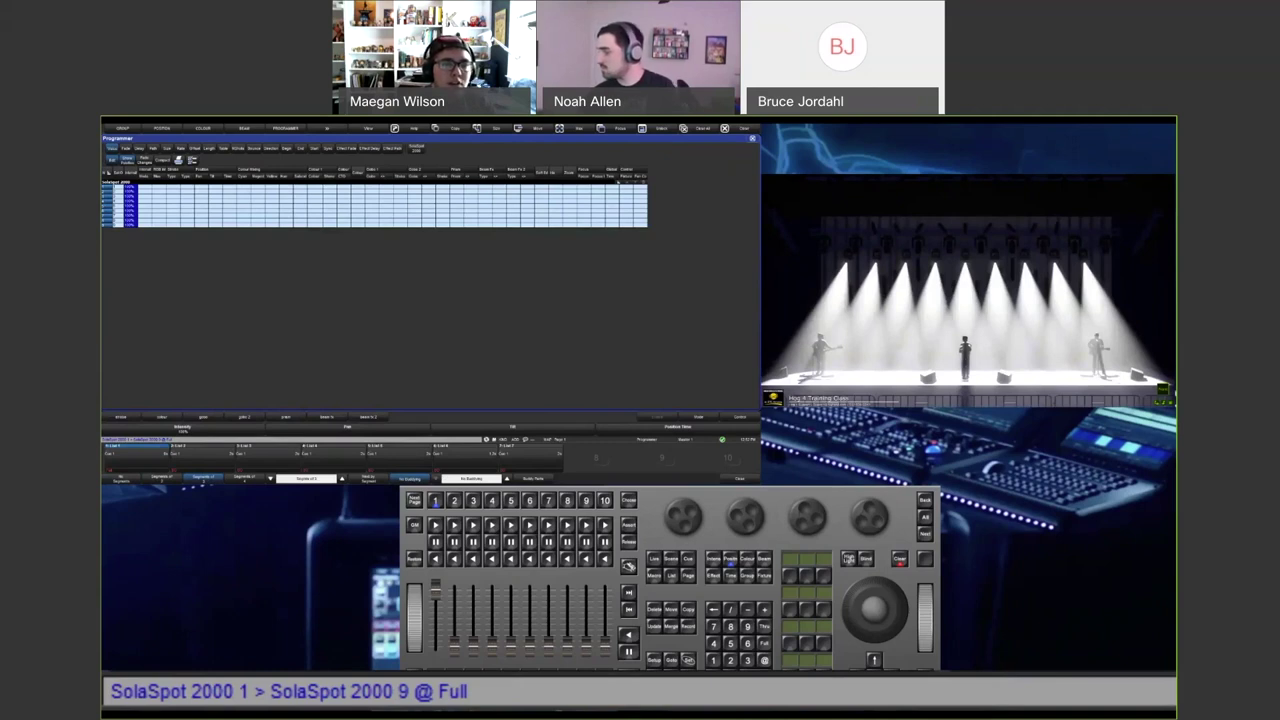
click(185, 479)
click(185, 479)
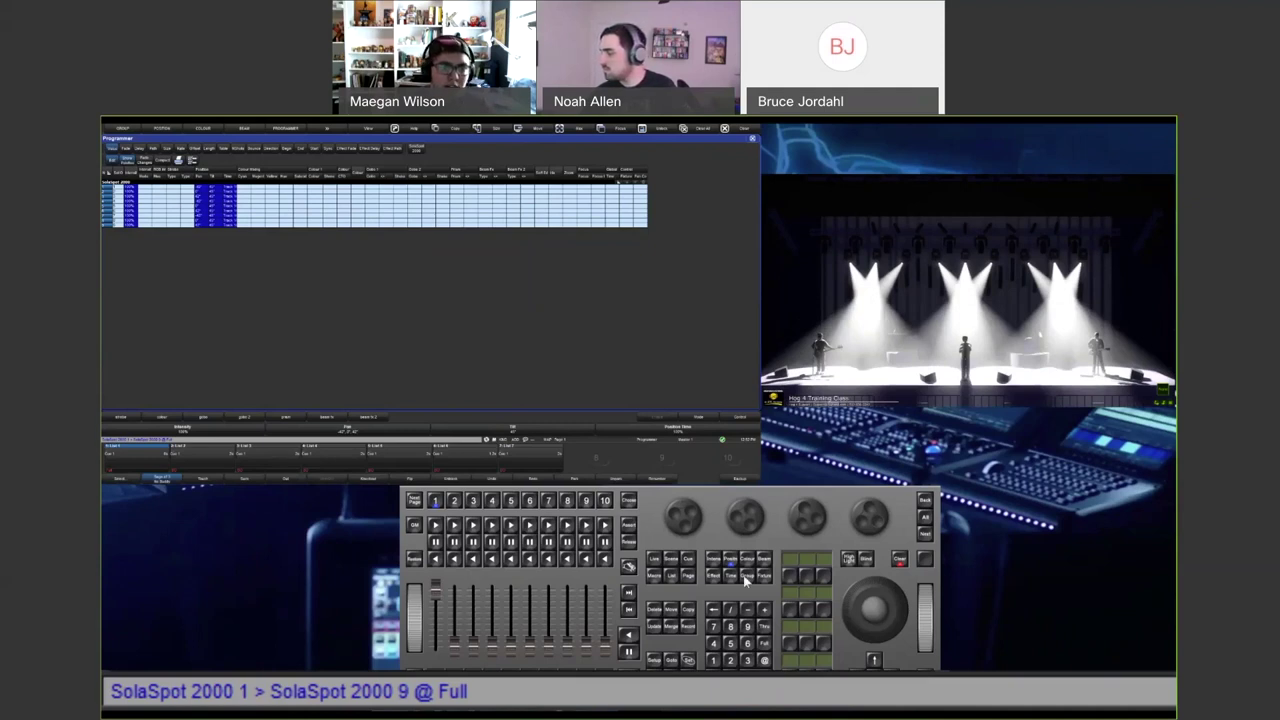
Step through the segmented SolaSpot selection with Next while highlight is on, and switch highlight off.
click(899, 558)
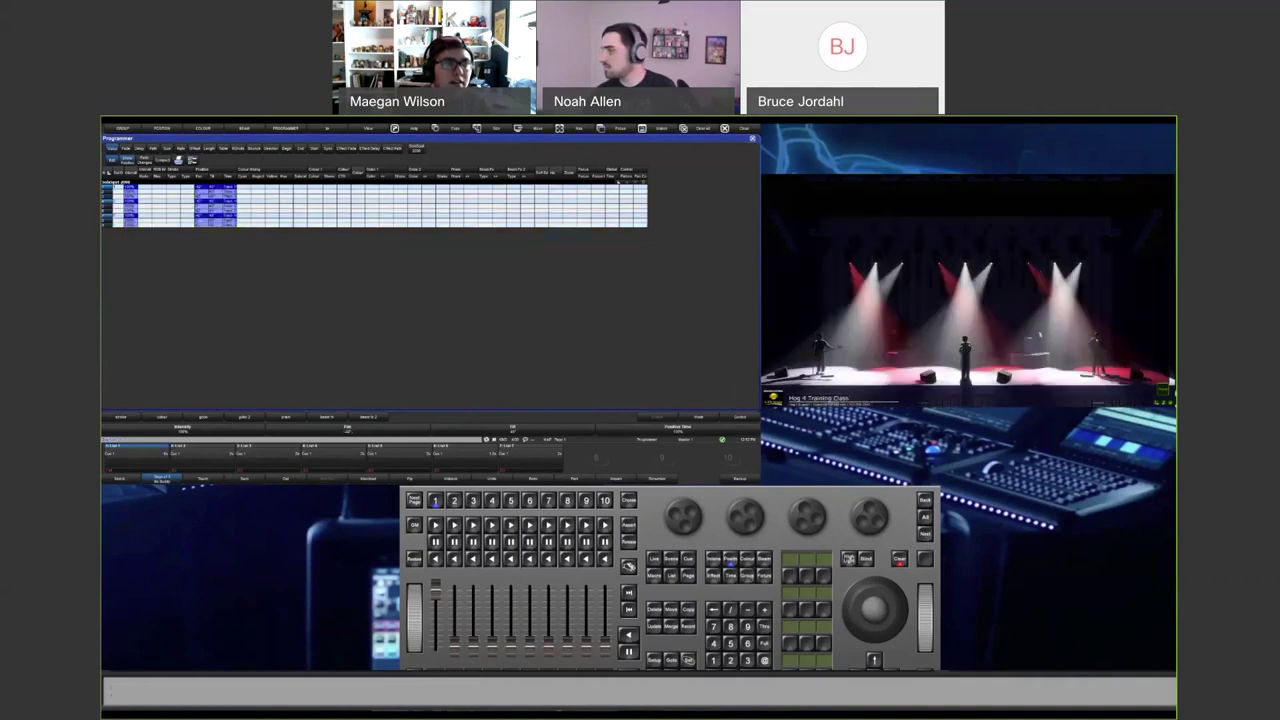
click(925, 535)
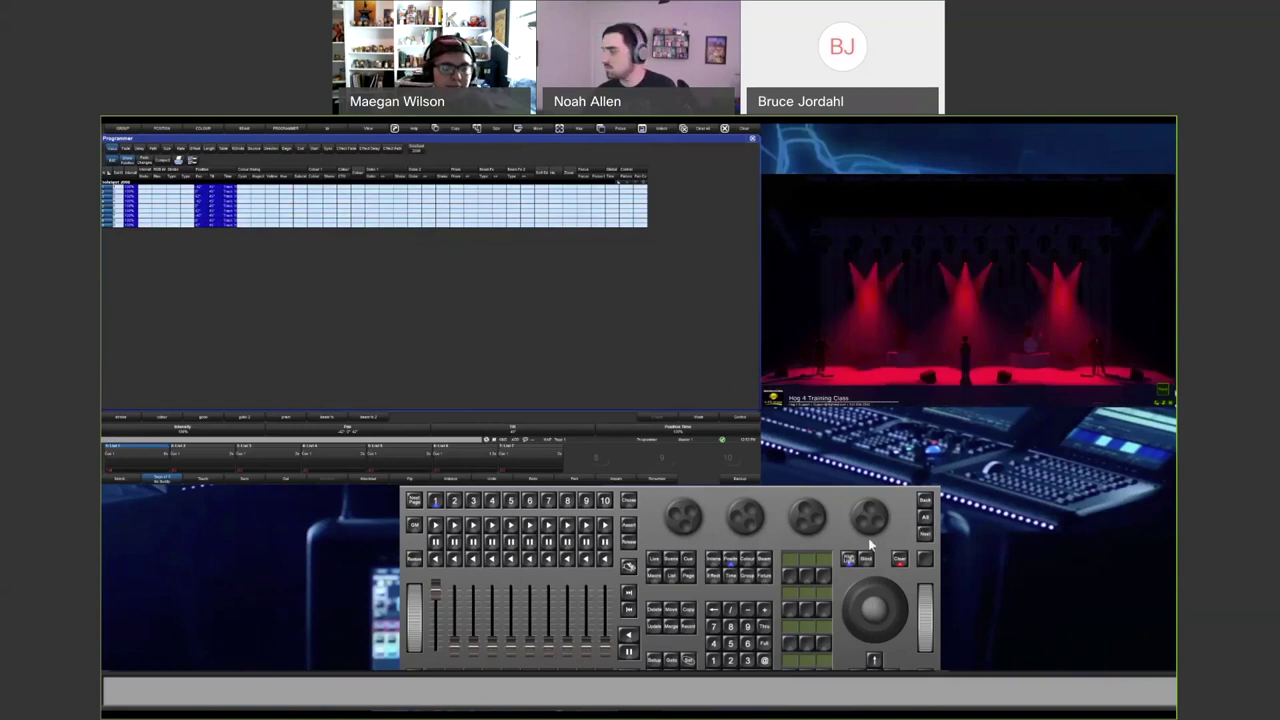
click(849, 560)
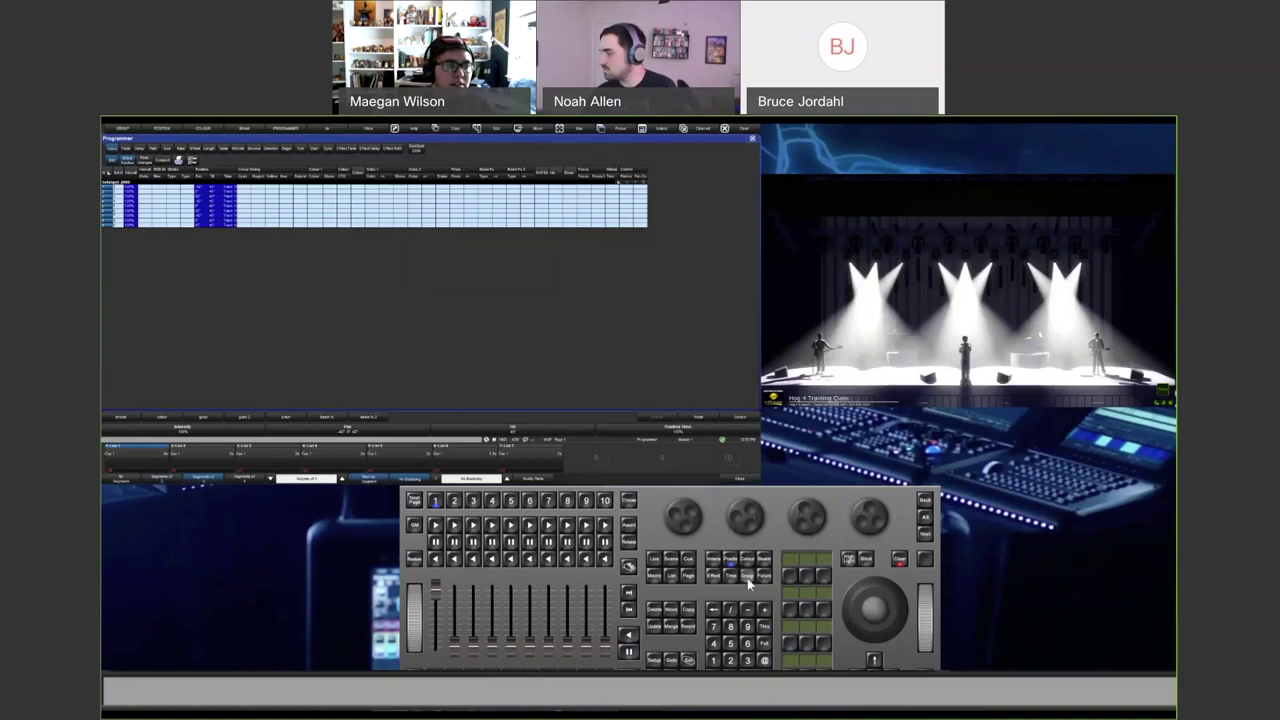
Turn on highlight, step through the SolaSpots one whole segment at a time, and reselect all nine fixtures.
click(848, 560)
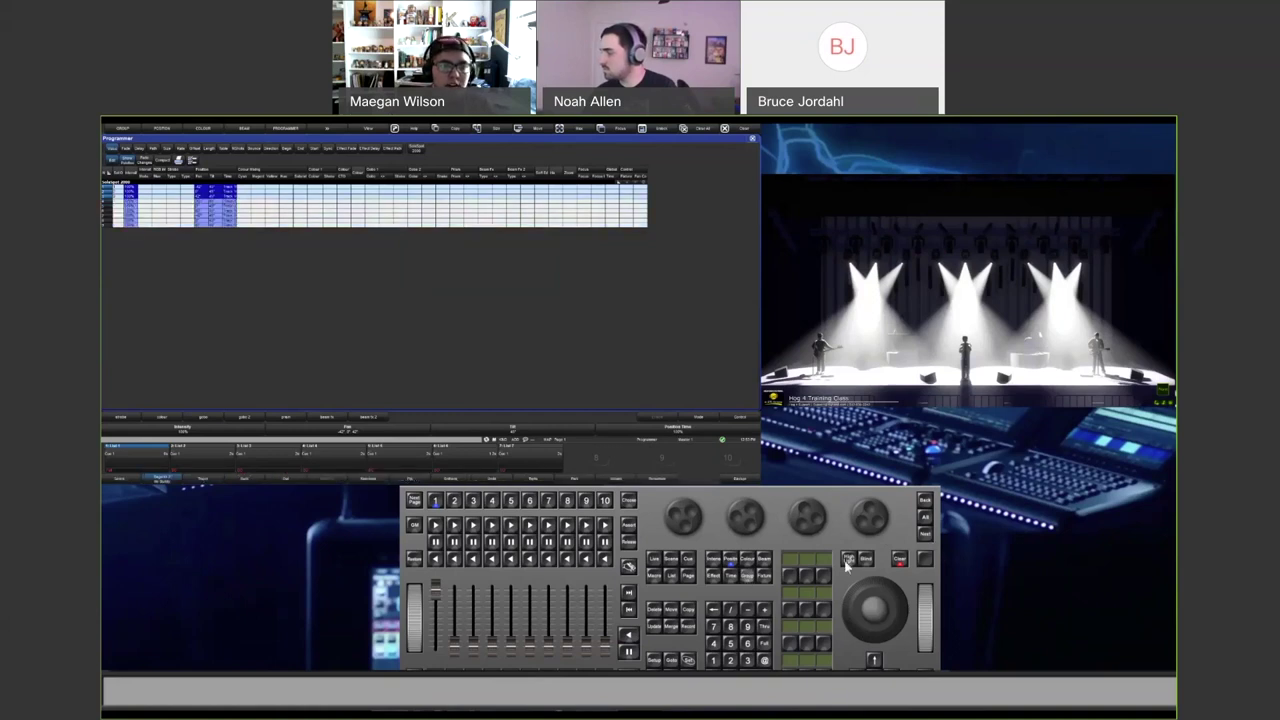
click(925, 537)
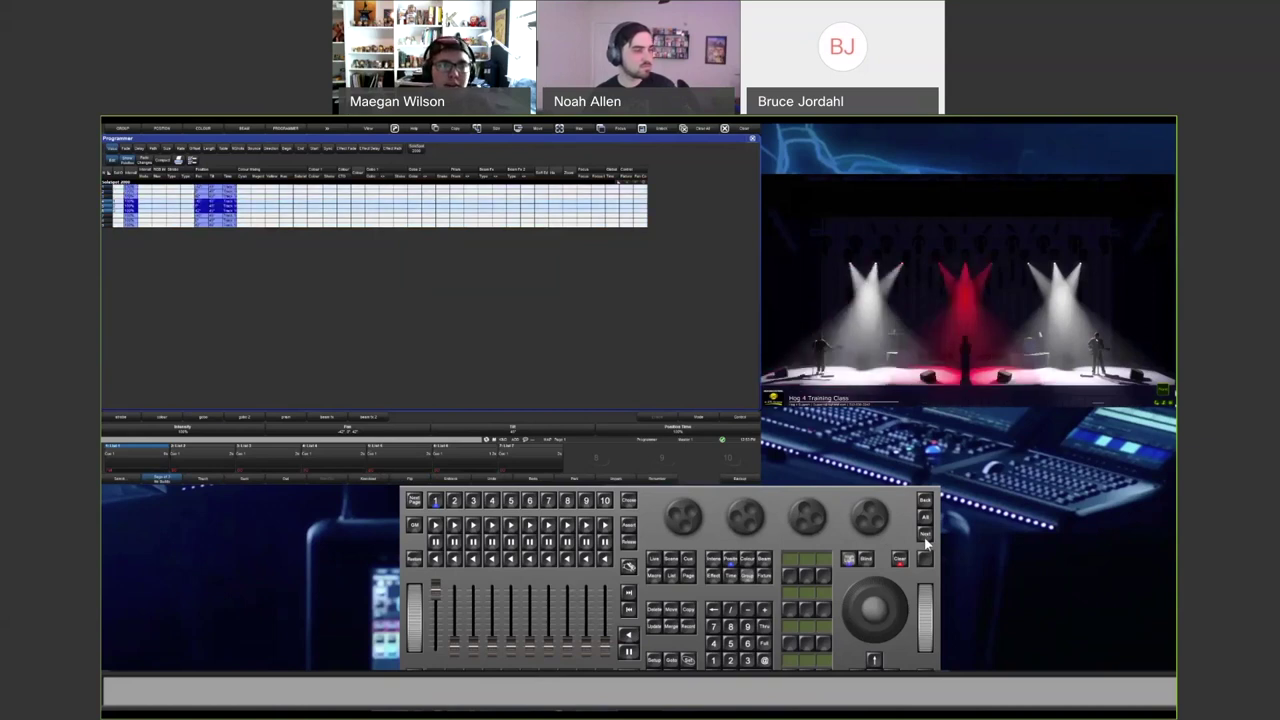
click(925, 537)
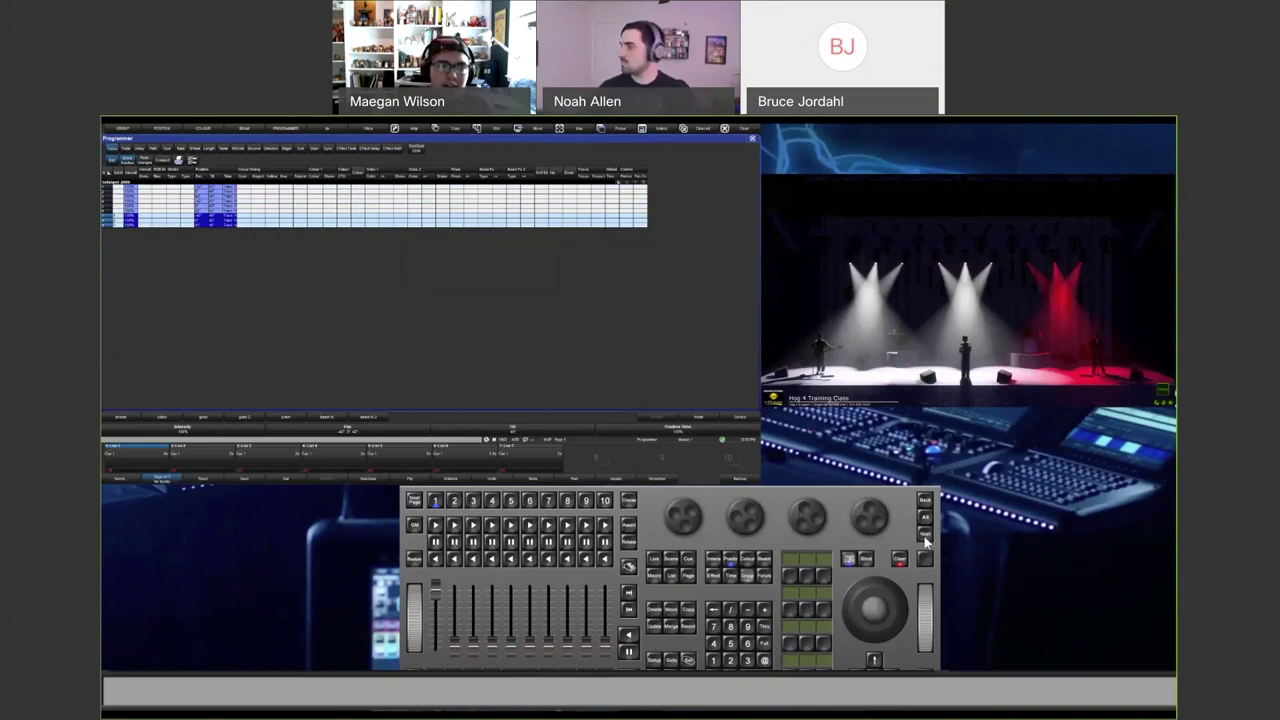
click(925, 538)
click(925, 537)
click(925, 537)
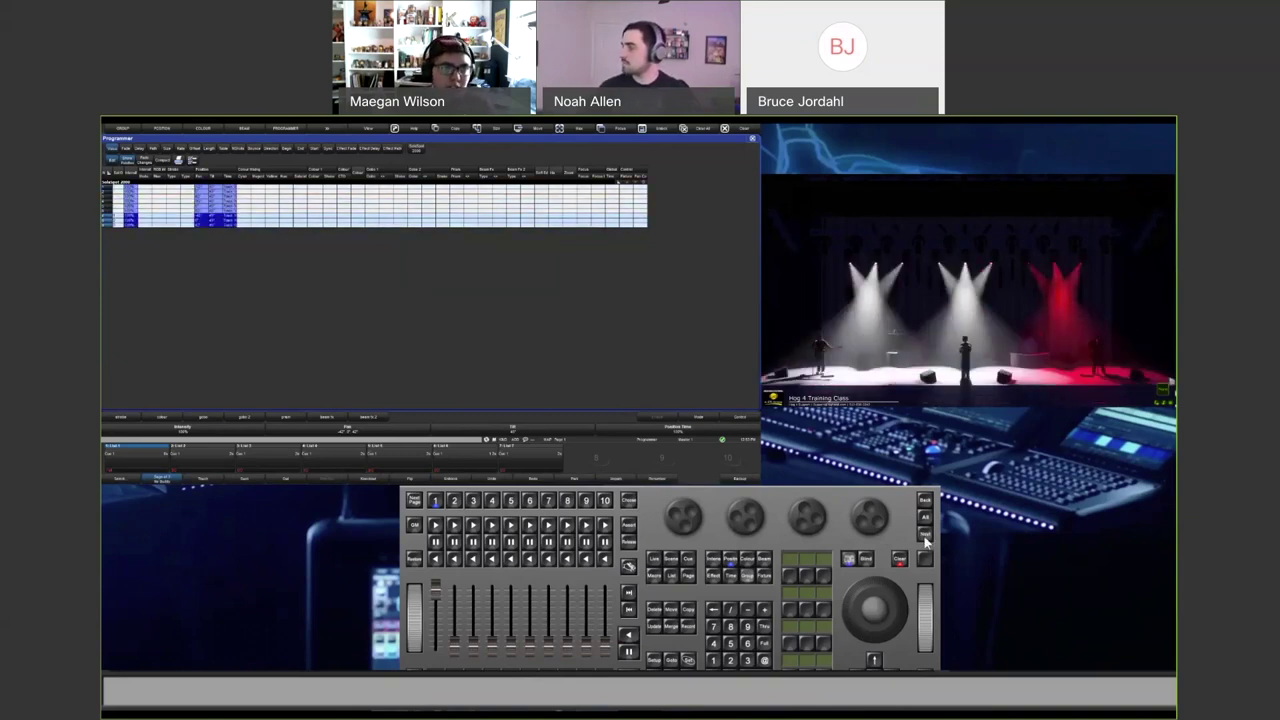
click(926, 532)
click(925, 517)
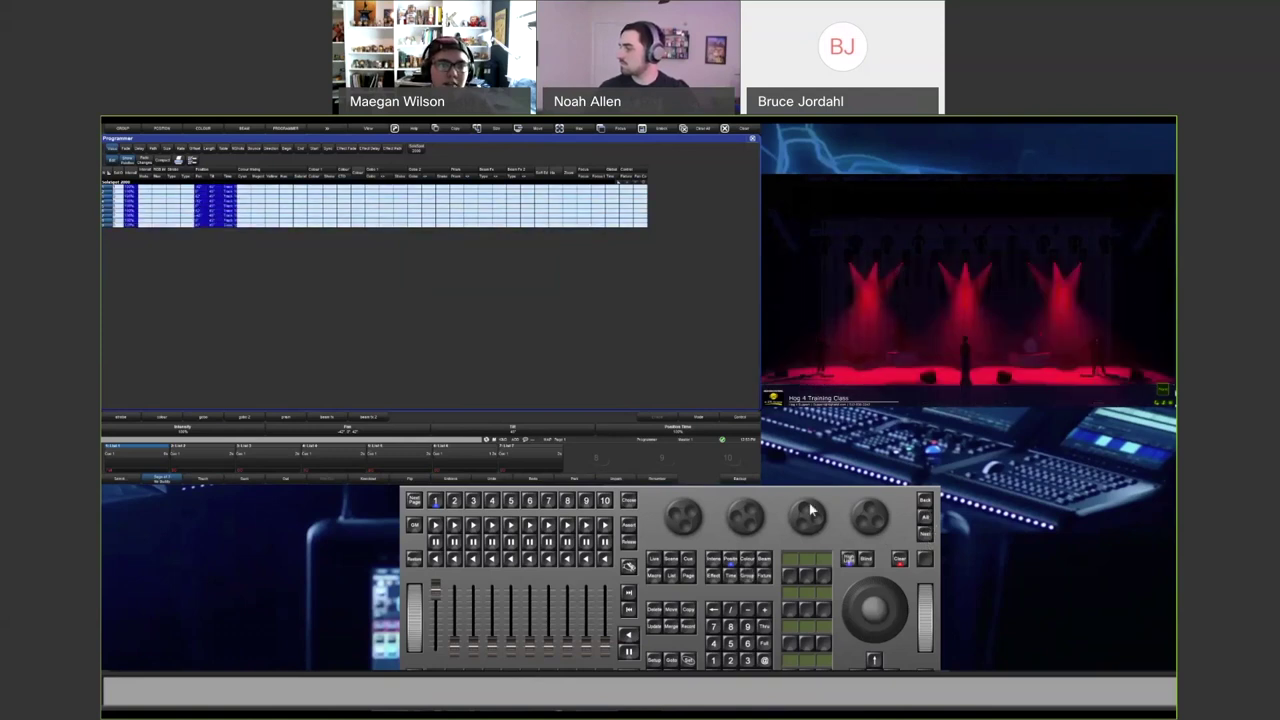
drag(810, 512, 755, 510)
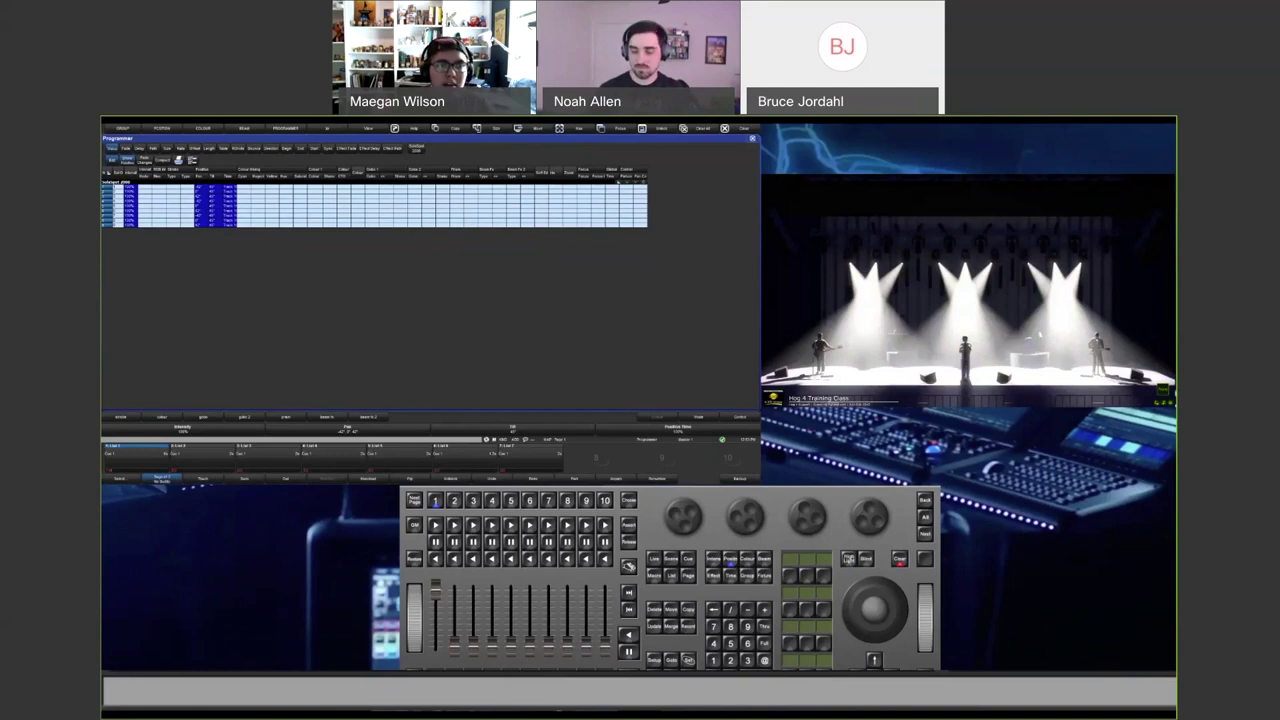
Turn highlight back on and cycle repeatedly through the sub-selections of the nine SolaSpots with Next.
click(848, 558)
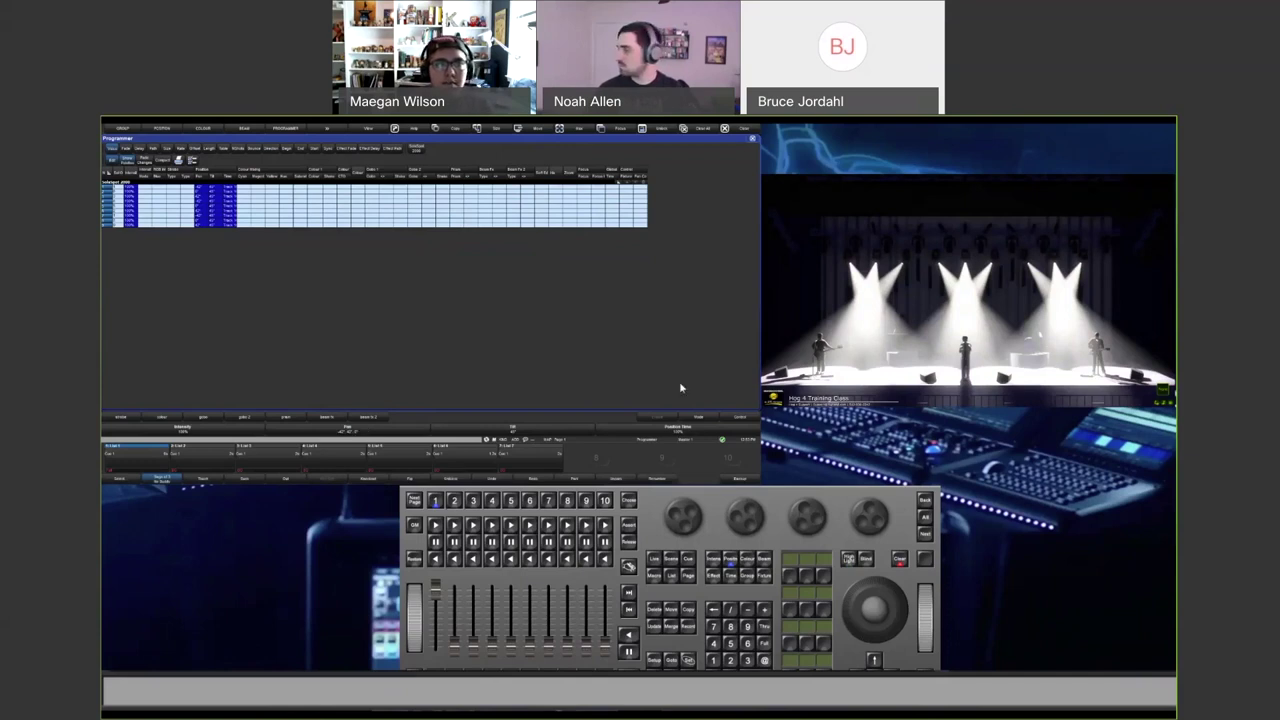
click(926, 535)
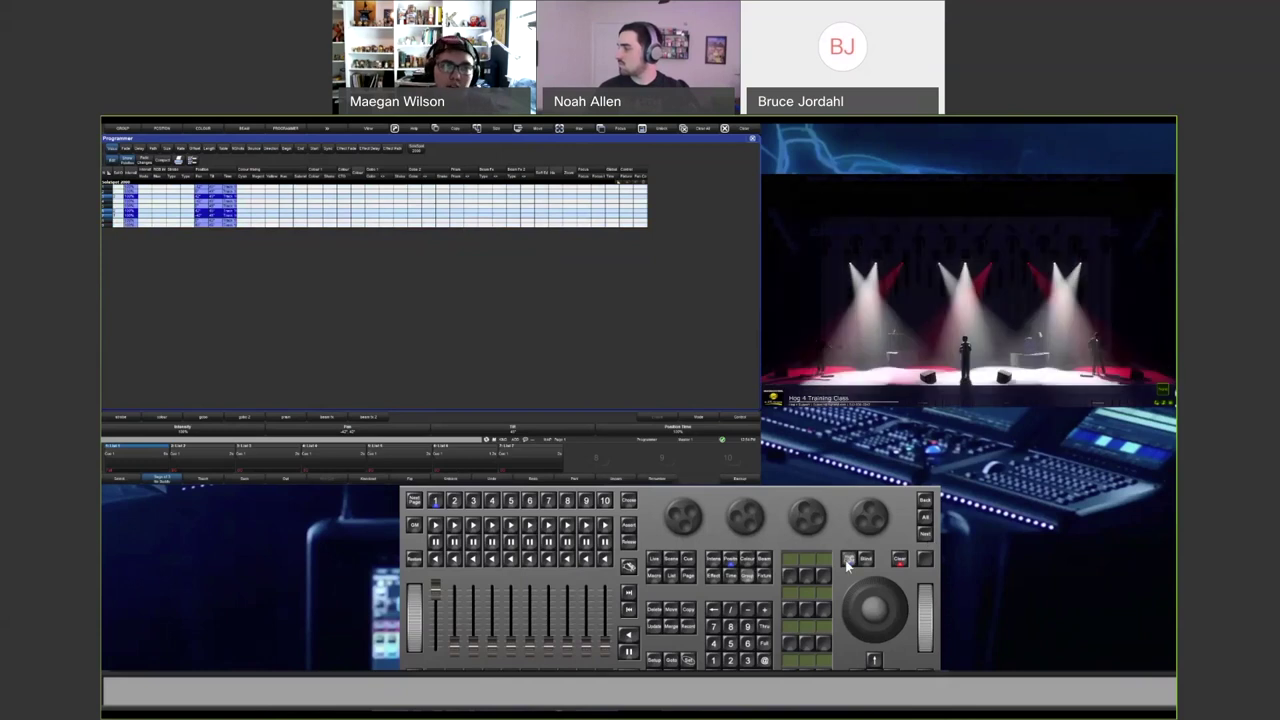
click(926, 535)
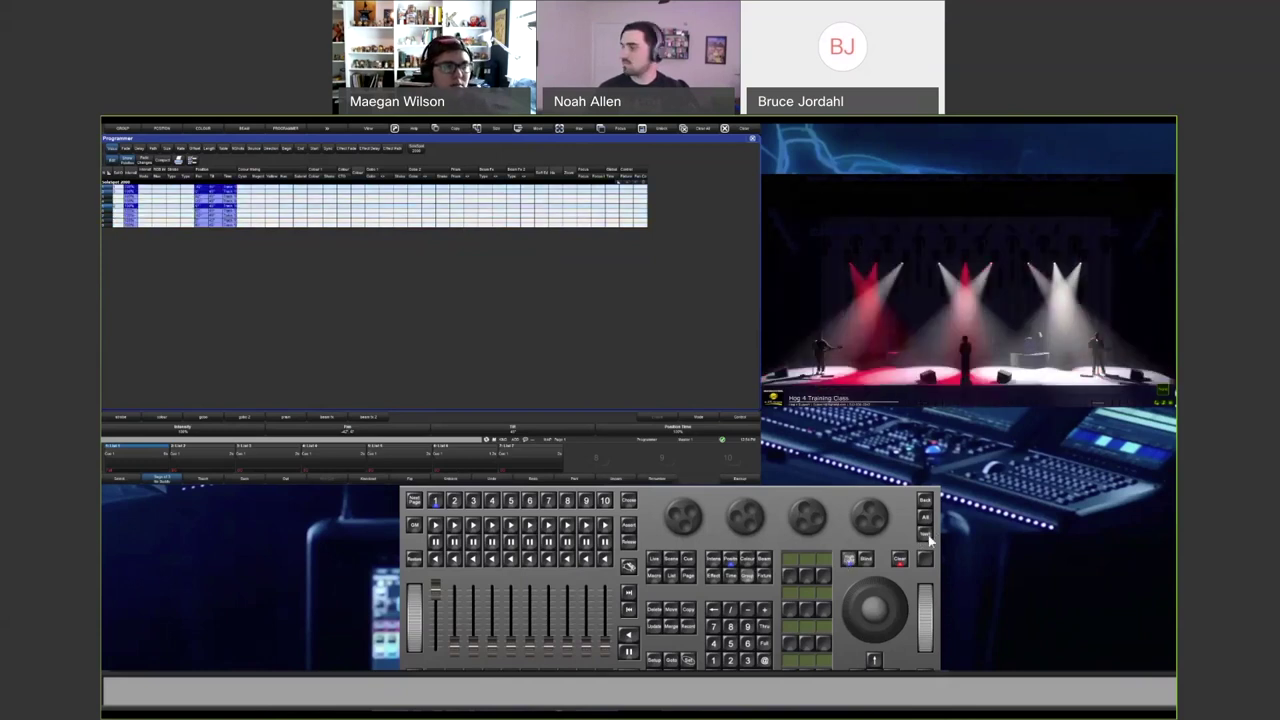
click(928, 535)
click(928, 537)
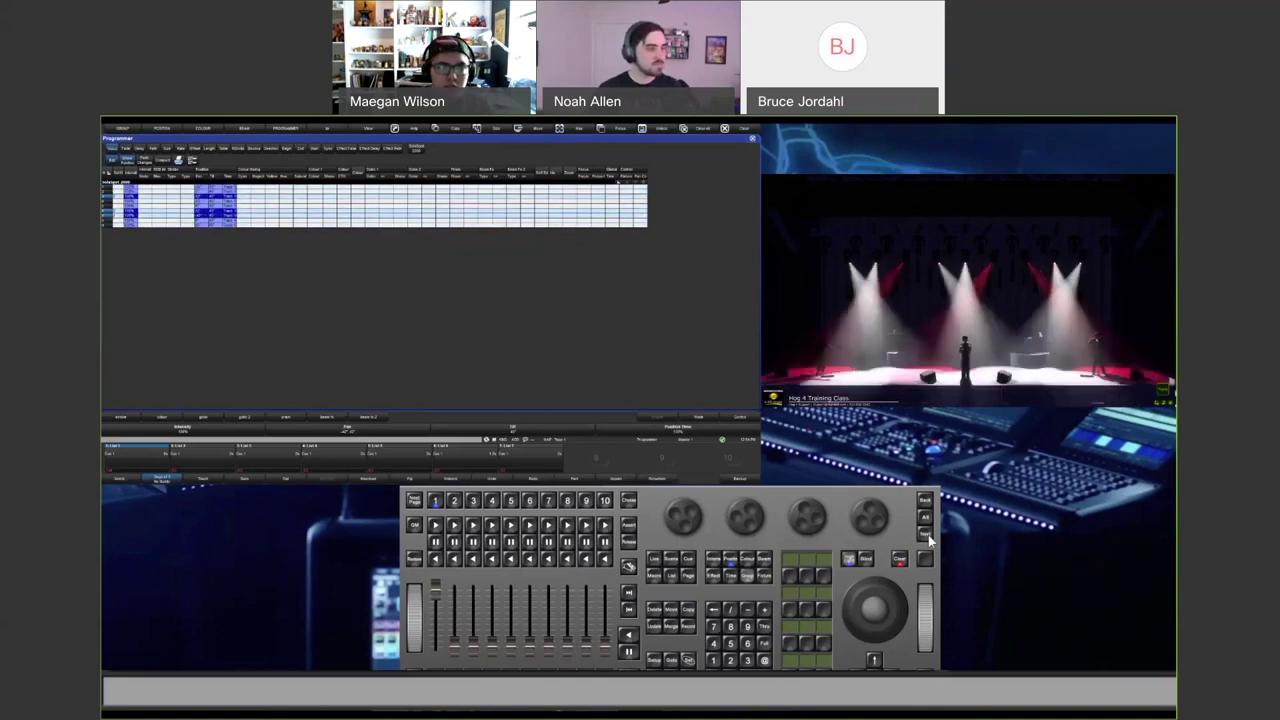
click(928, 537)
click(928, 537)
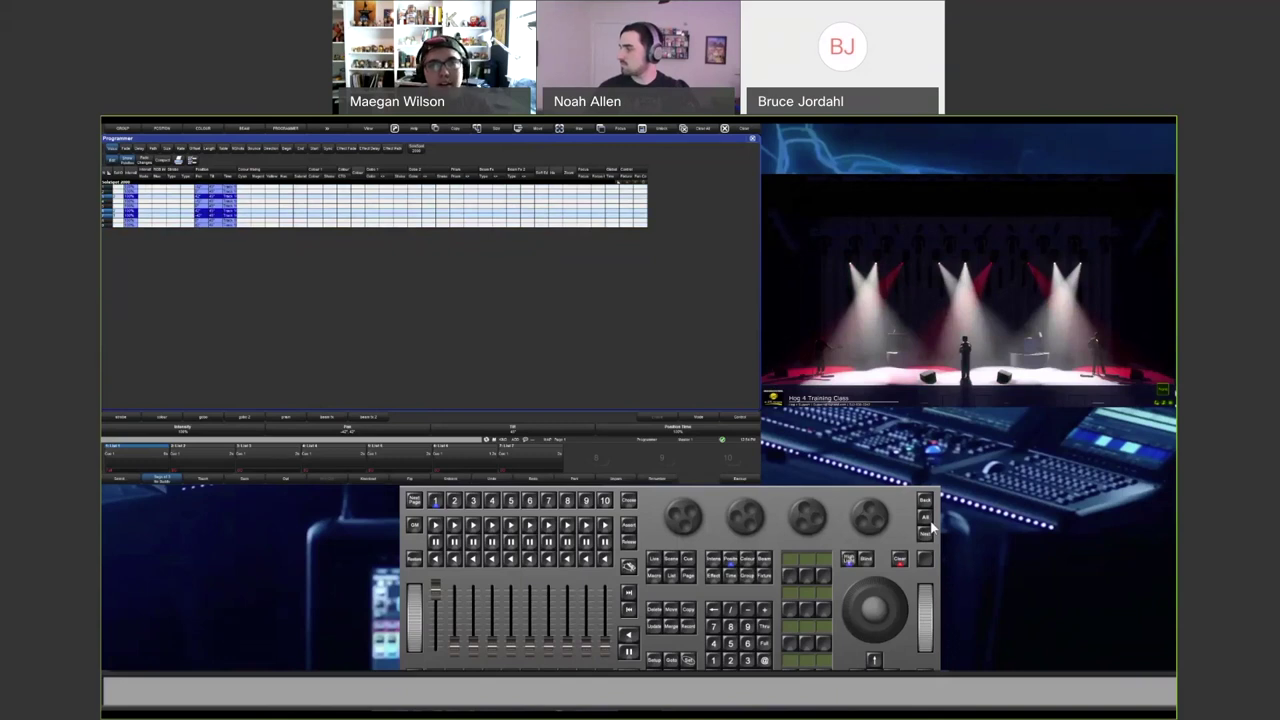
click(928, 535)
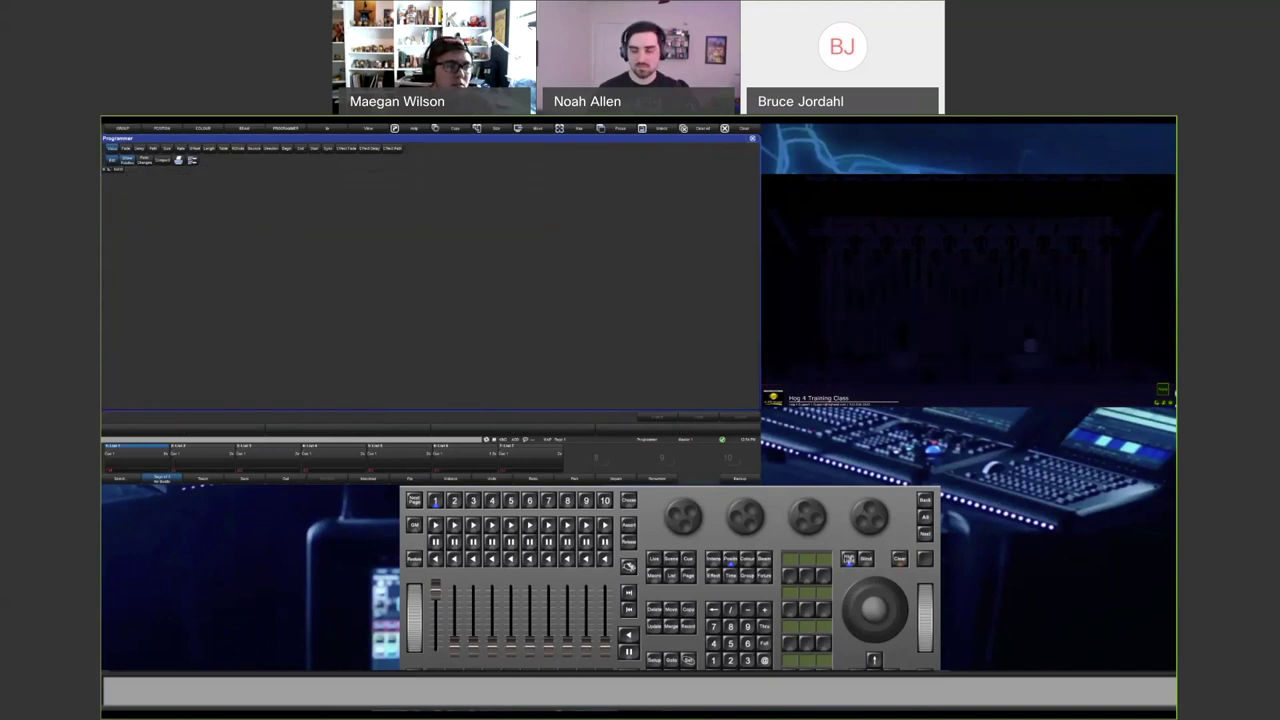
Remove the selection segments and enable buddying in sets of three.
click(133, 482)
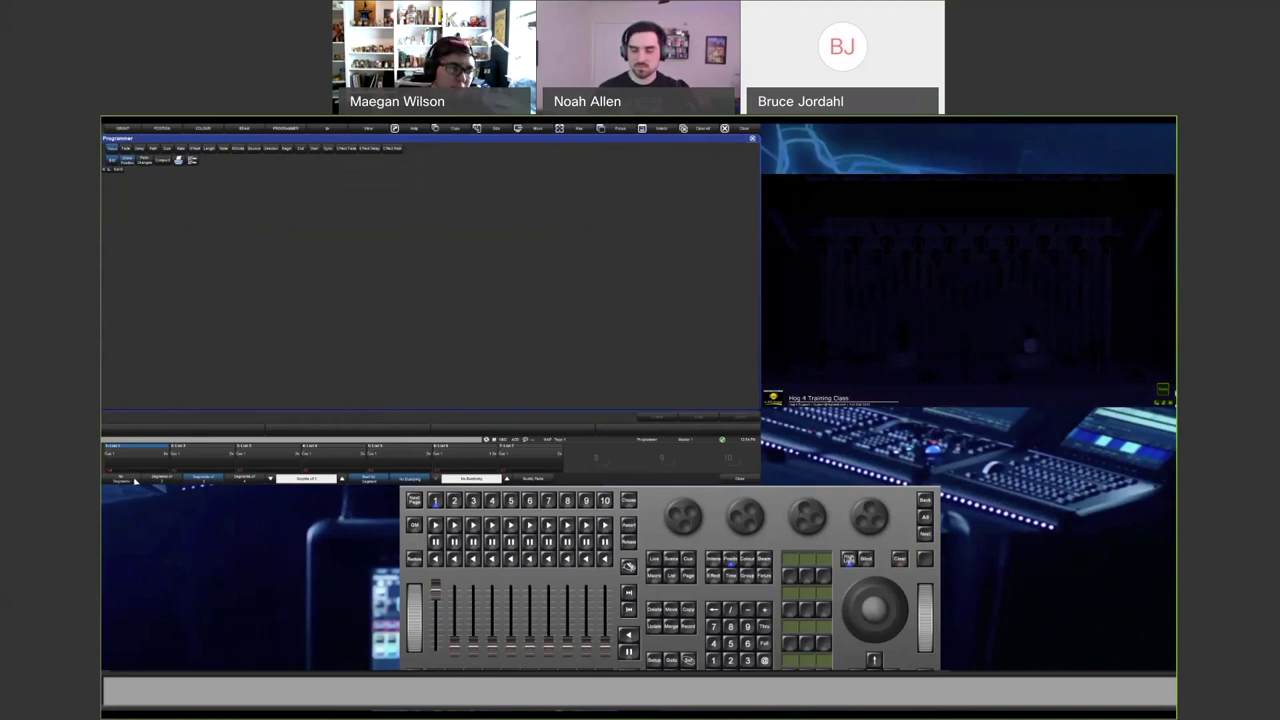
click(736, 478)
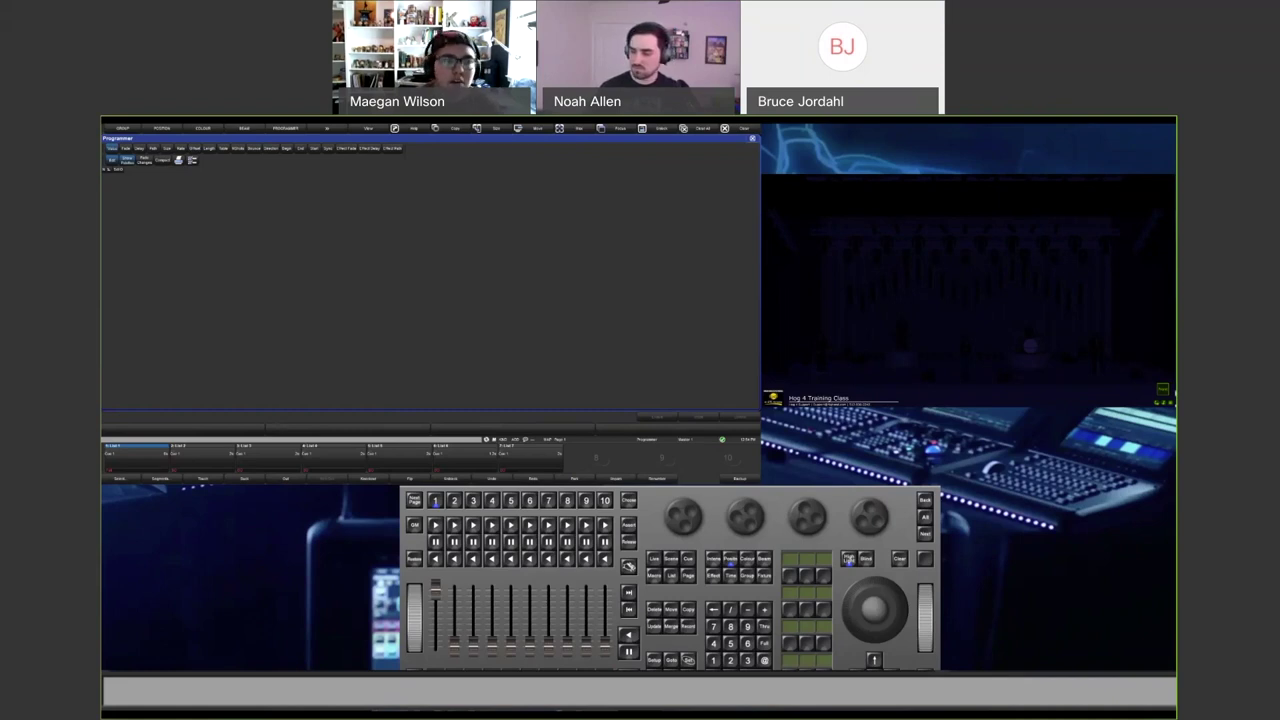
click(506, 479)
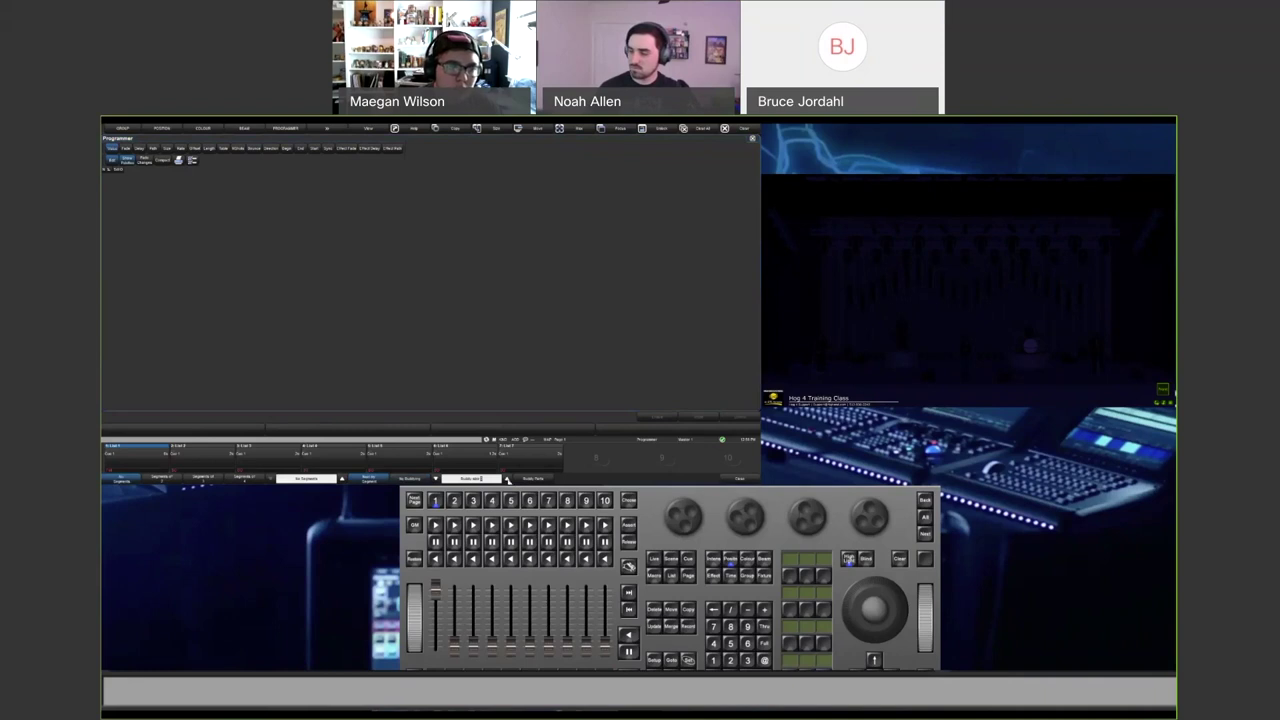
click(735, 480)
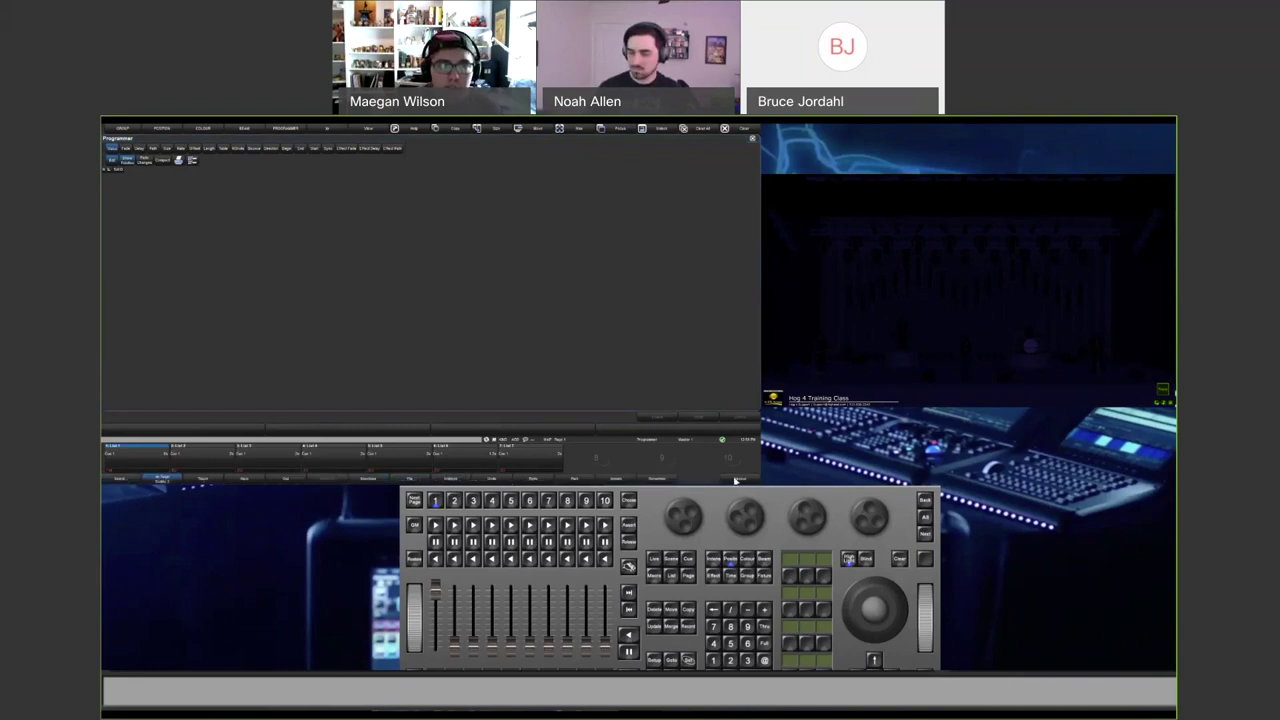
Set SolaSpot 2000 1 through 9 to full intensity and fan their pan across the buddied sets.
click(358, 470)
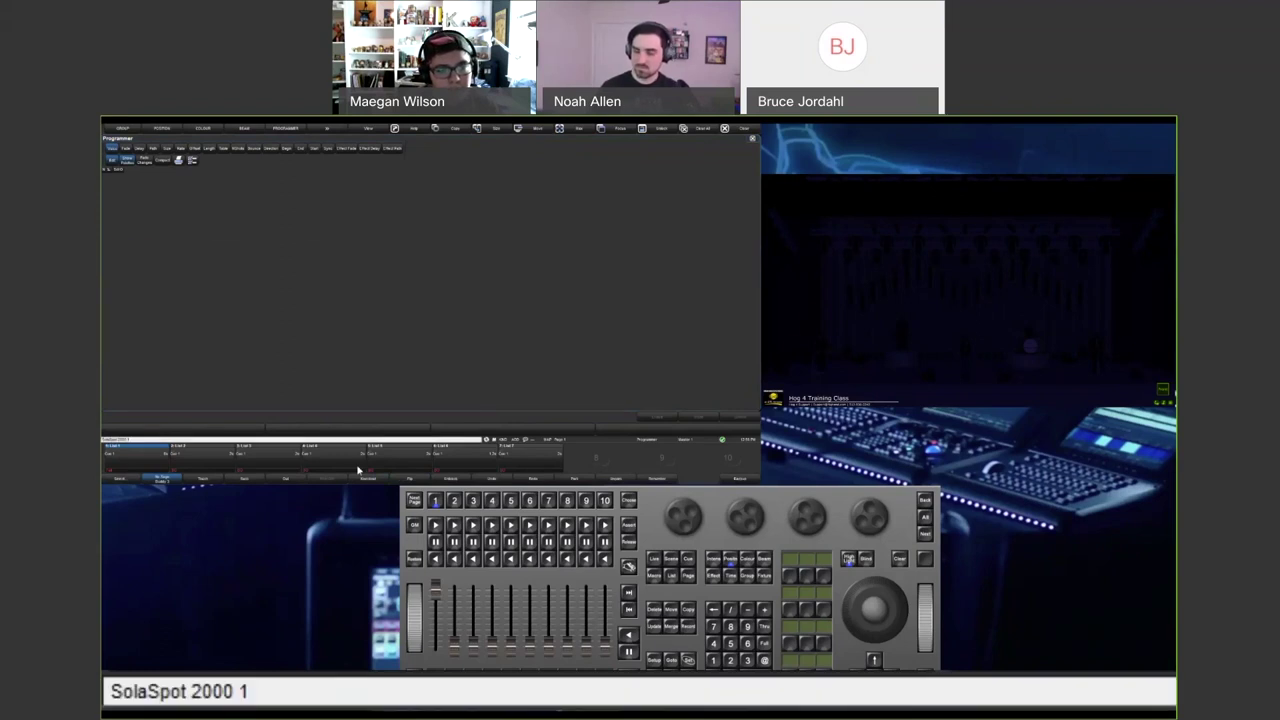
text(/9@f)
key(Return)
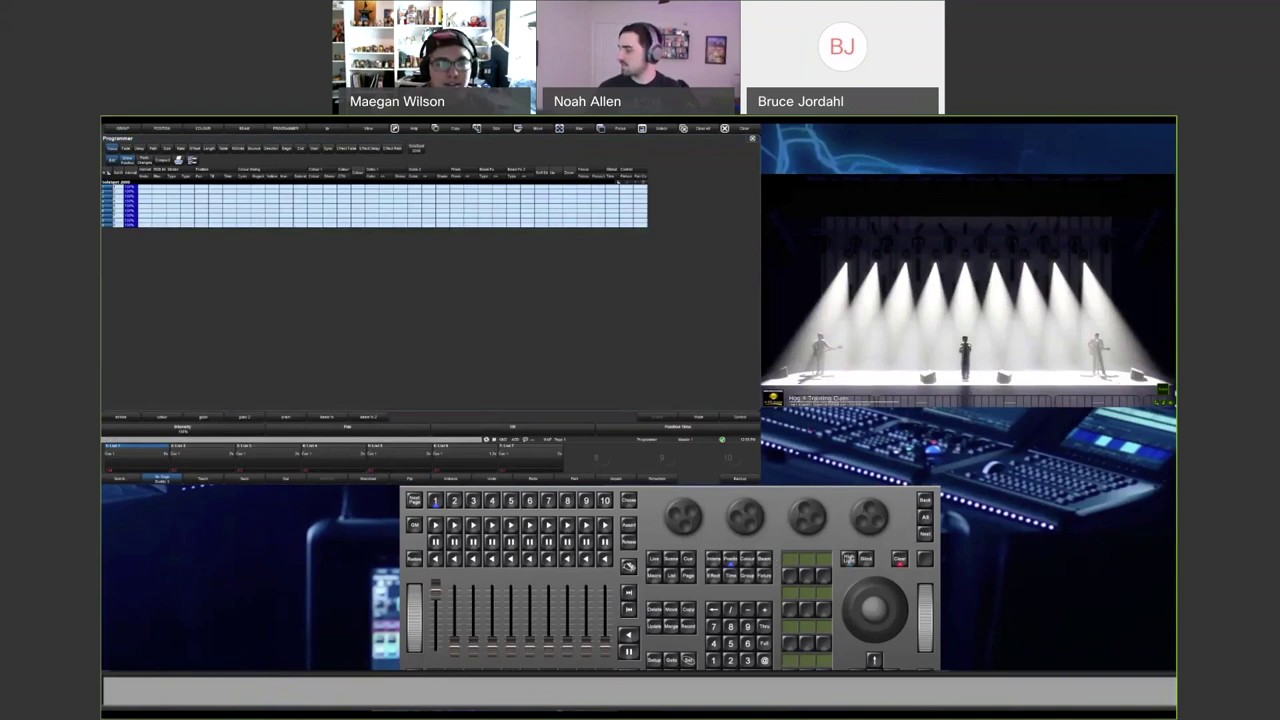
click(720, 535)
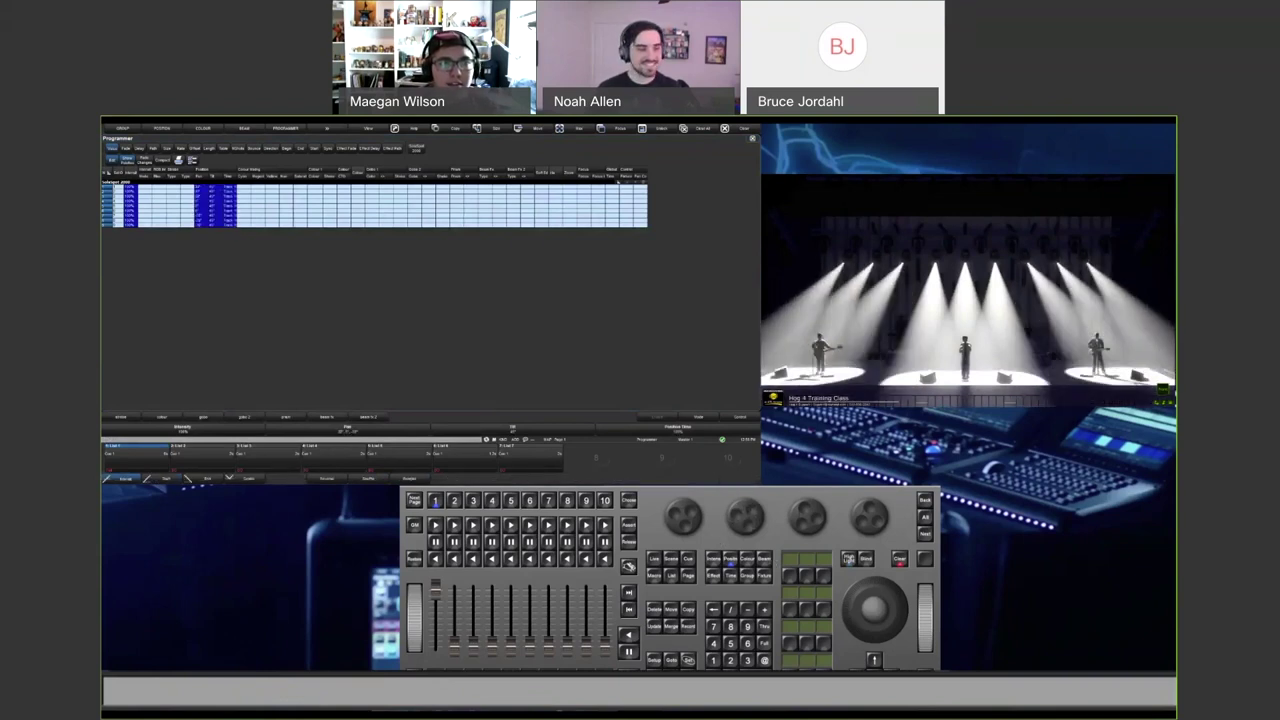
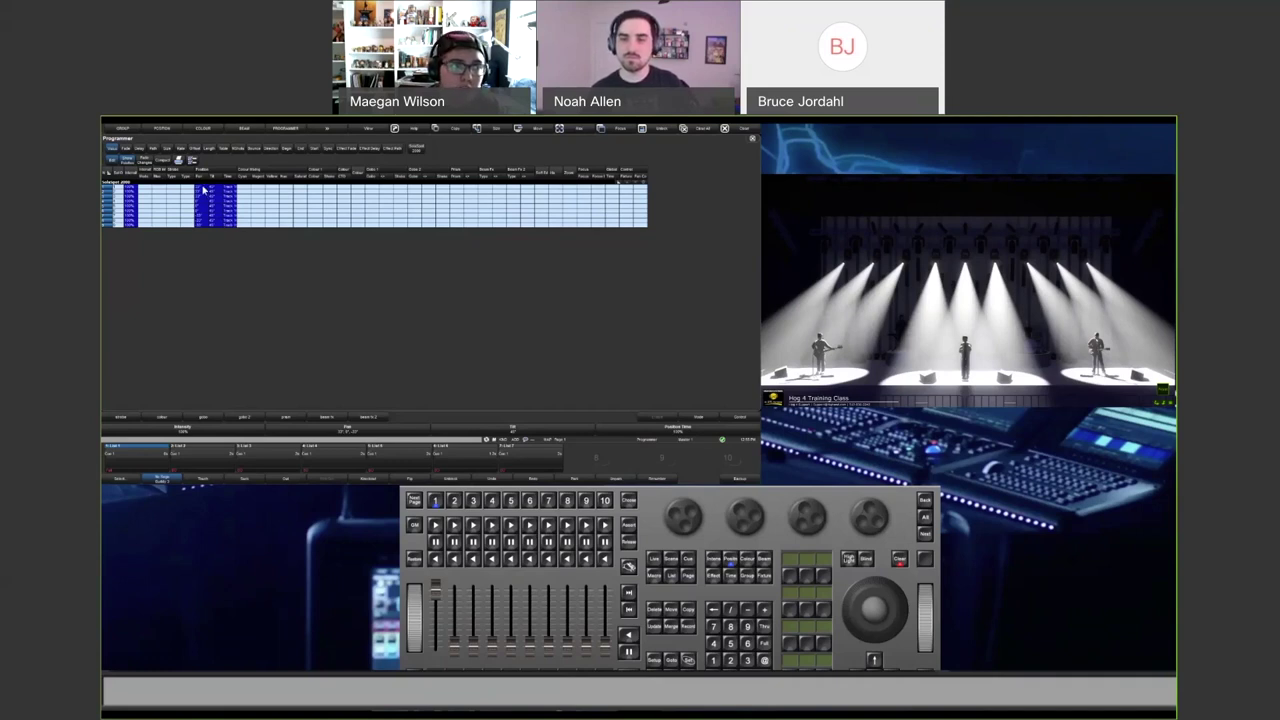
Switch the nine buddied SolaSpots from position to colour parameters and open the Colour Picker beside the Programmer.
drag(203, 190, 203, 230)
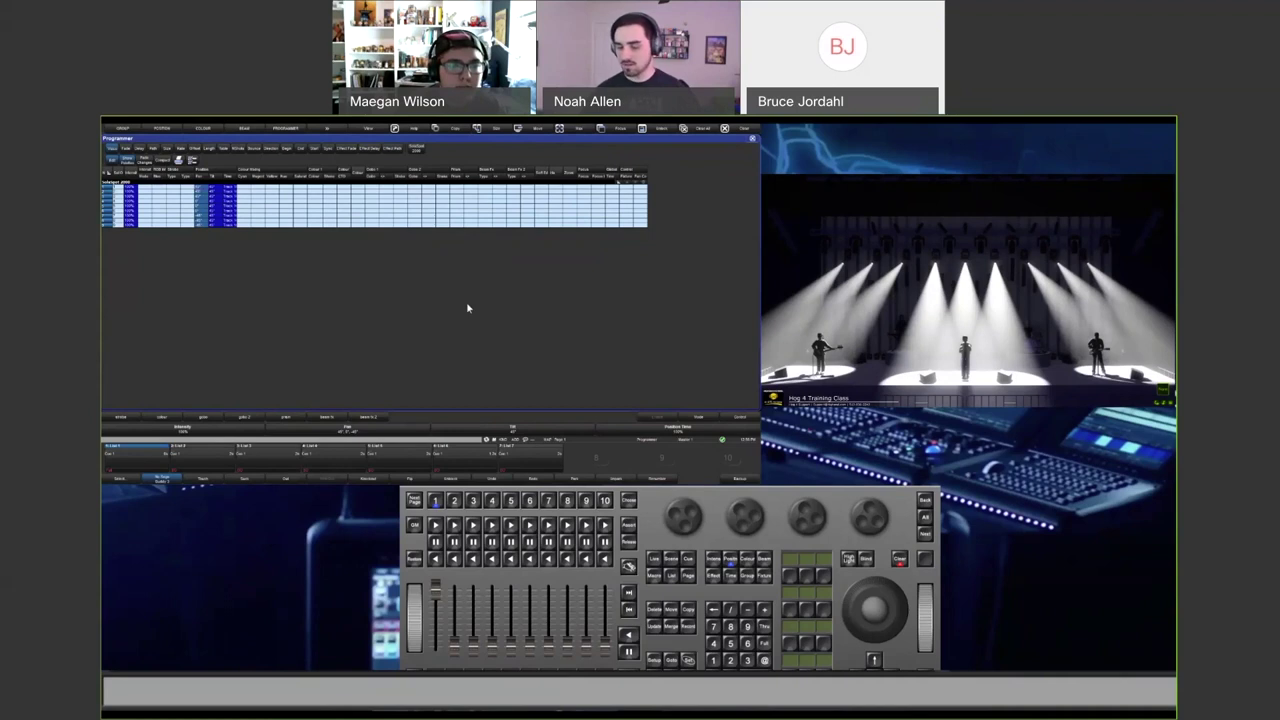
key(alt+c)
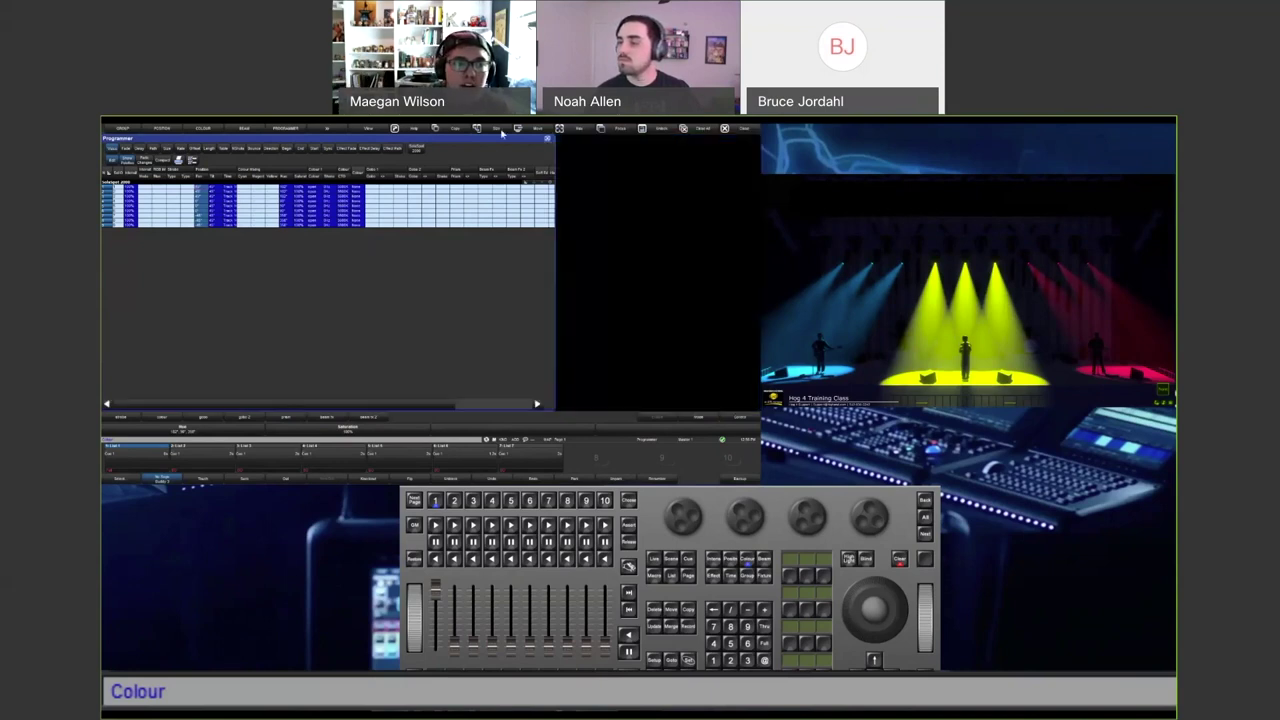
click(596, 184)
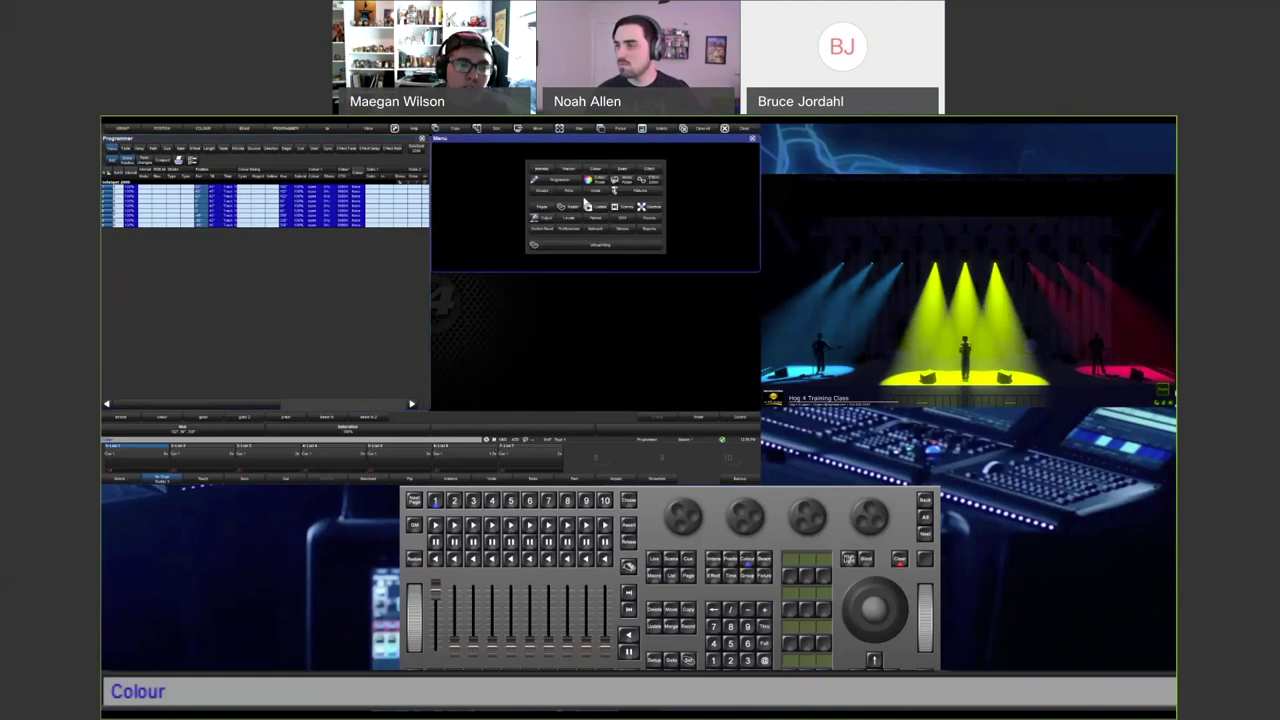
click(595, 182)
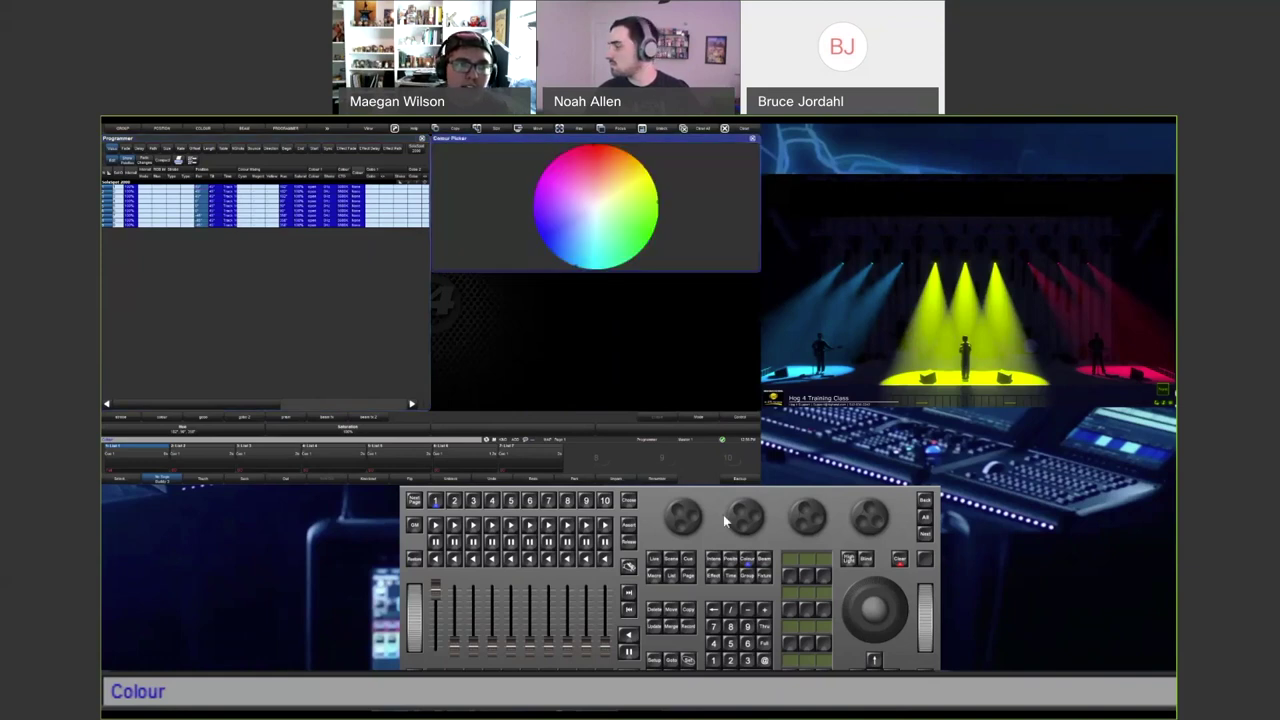
Fan the hue of the nine SolaSpots across the buddied sets and reduce their saturation to pastel colours.
drag(687, 519, 720, 488)
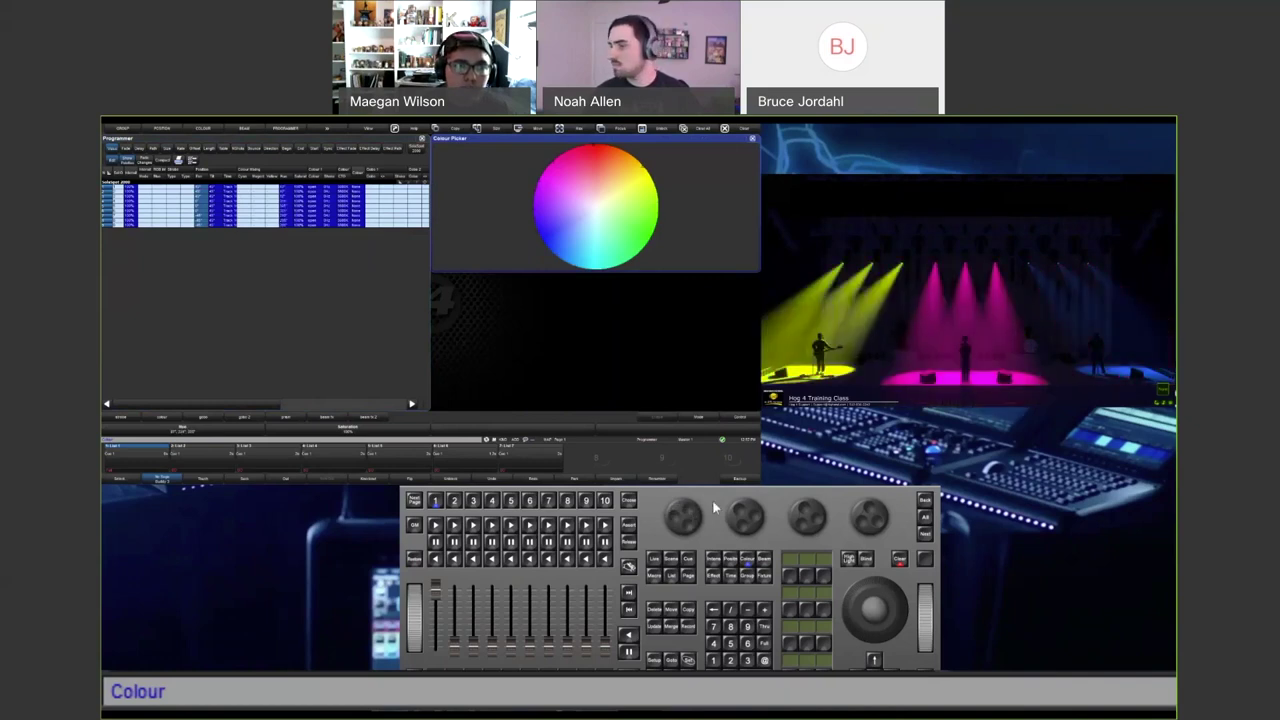
drag(737, 527, 748, 505)
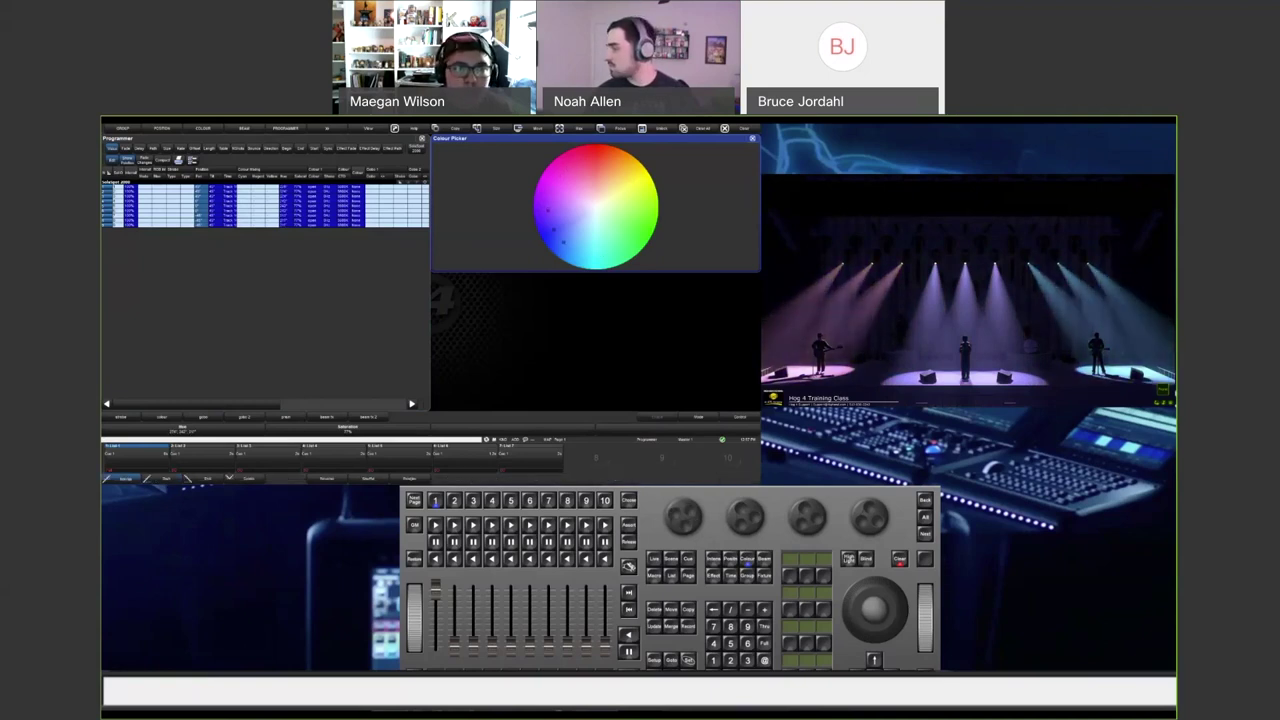
Clear the programmer and bring fixtures 401 through 421 to full intensity in saturated red.
click(898, 557)
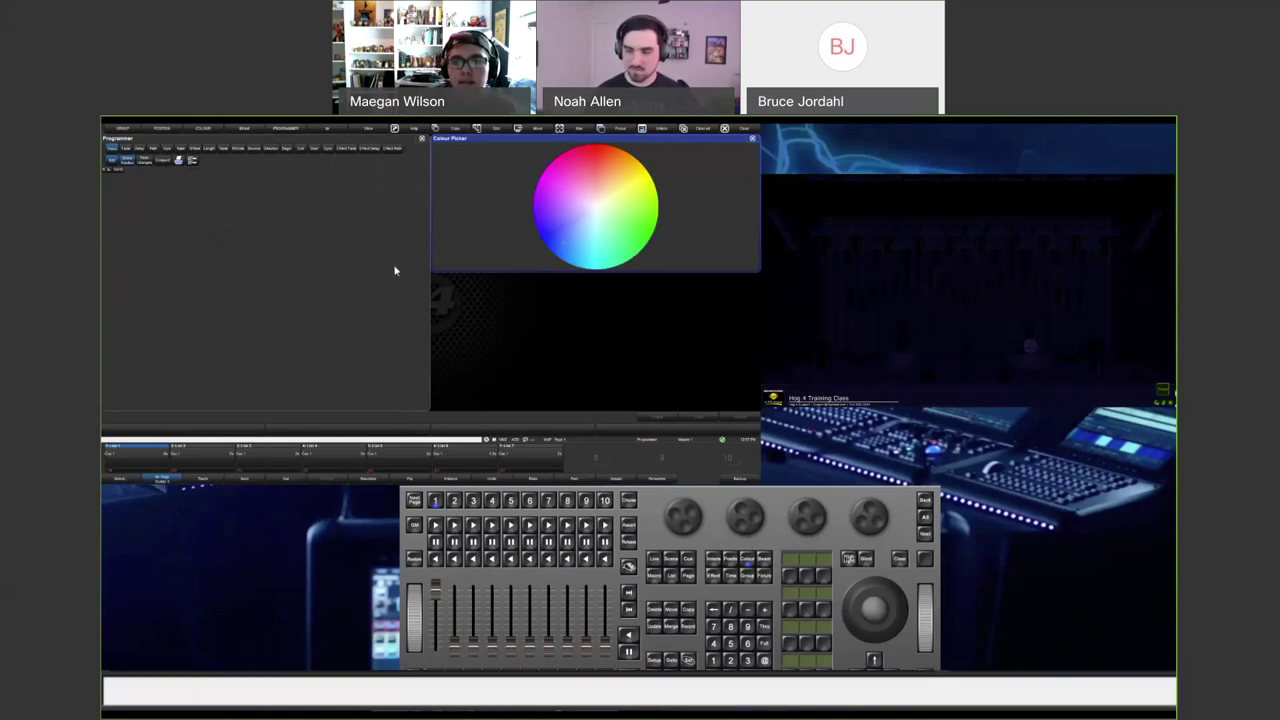
text(401>421@f)
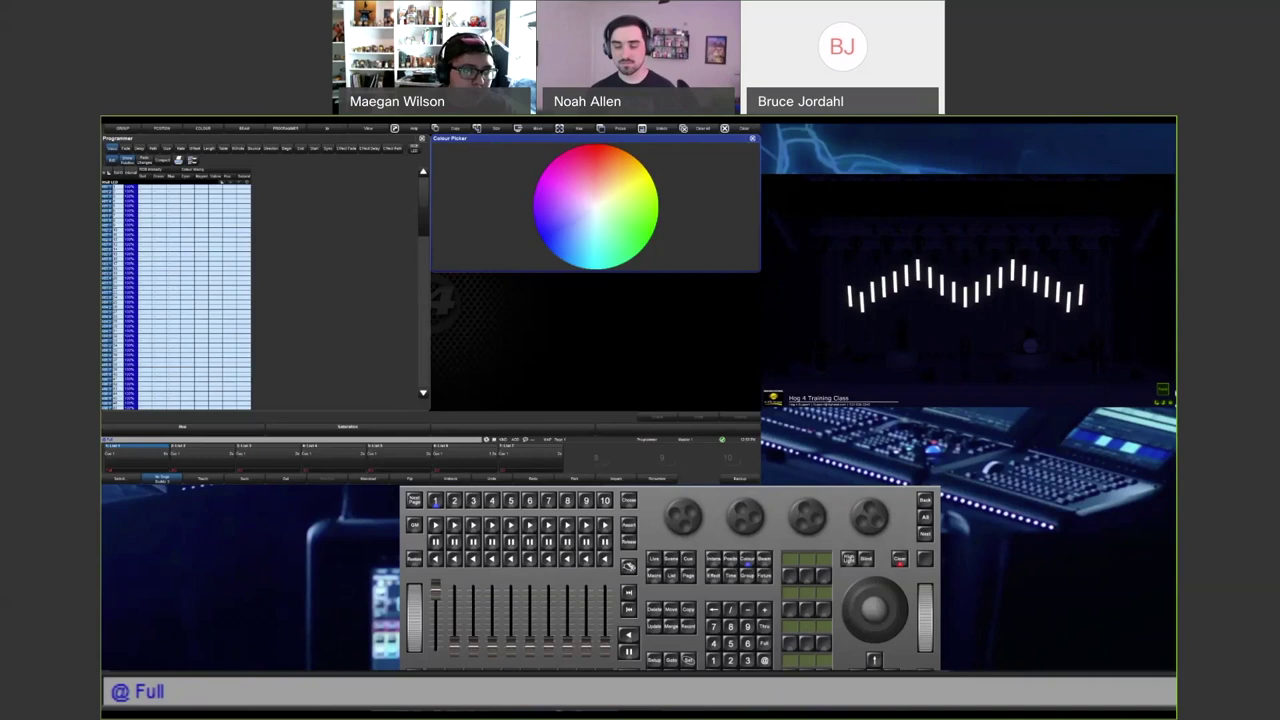
click(160, 479)
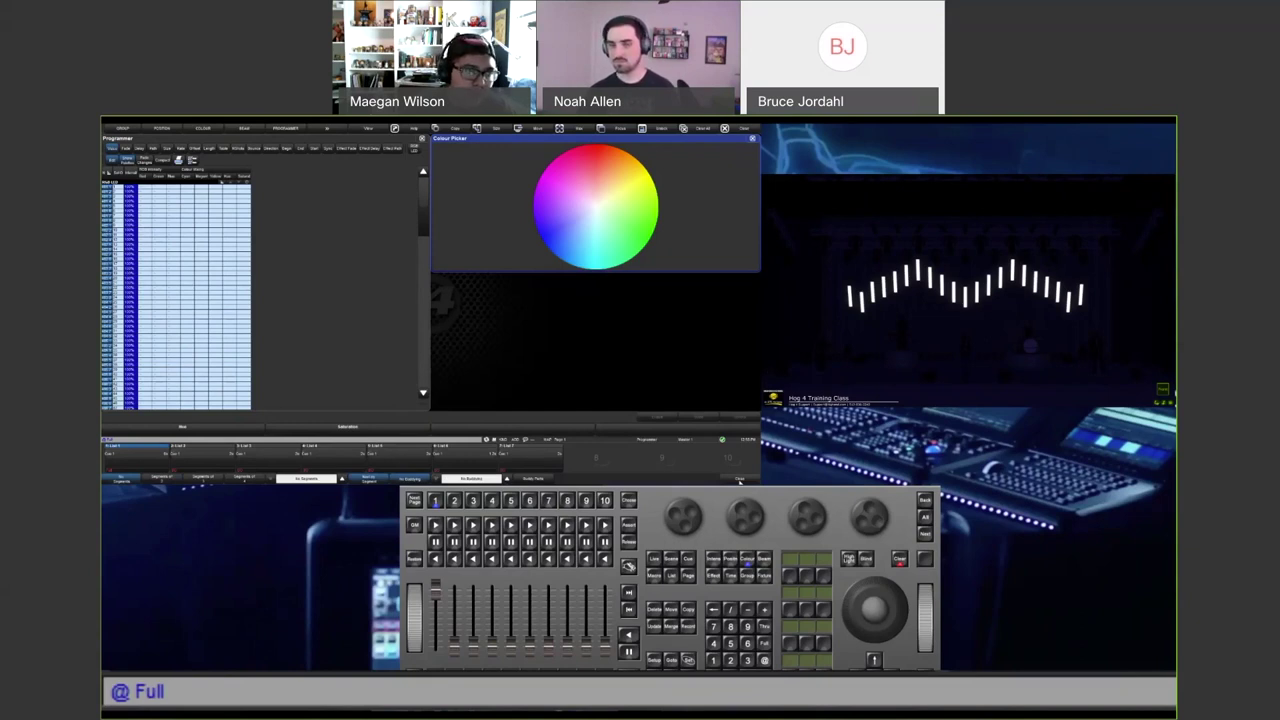
click(739, 480)
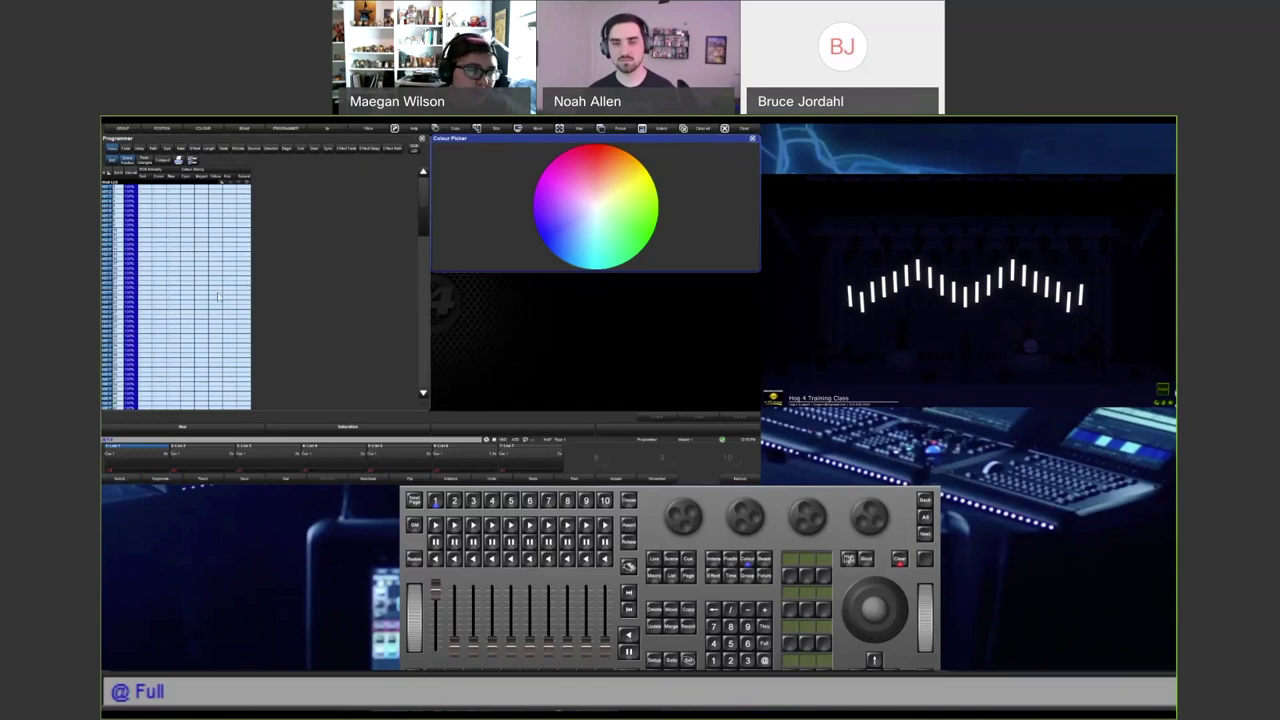
key(Return)
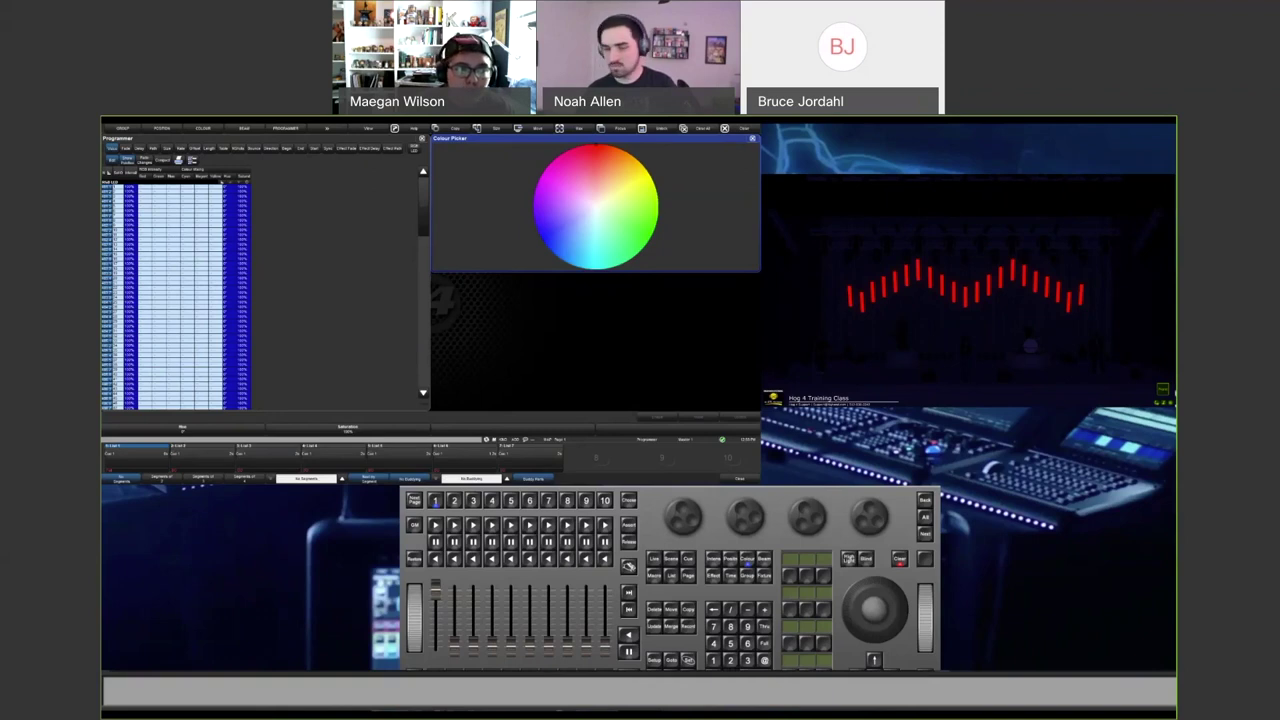
Fan the hue of fixtures 401 through 421 from the centre using selection segments.
click(686, 661)
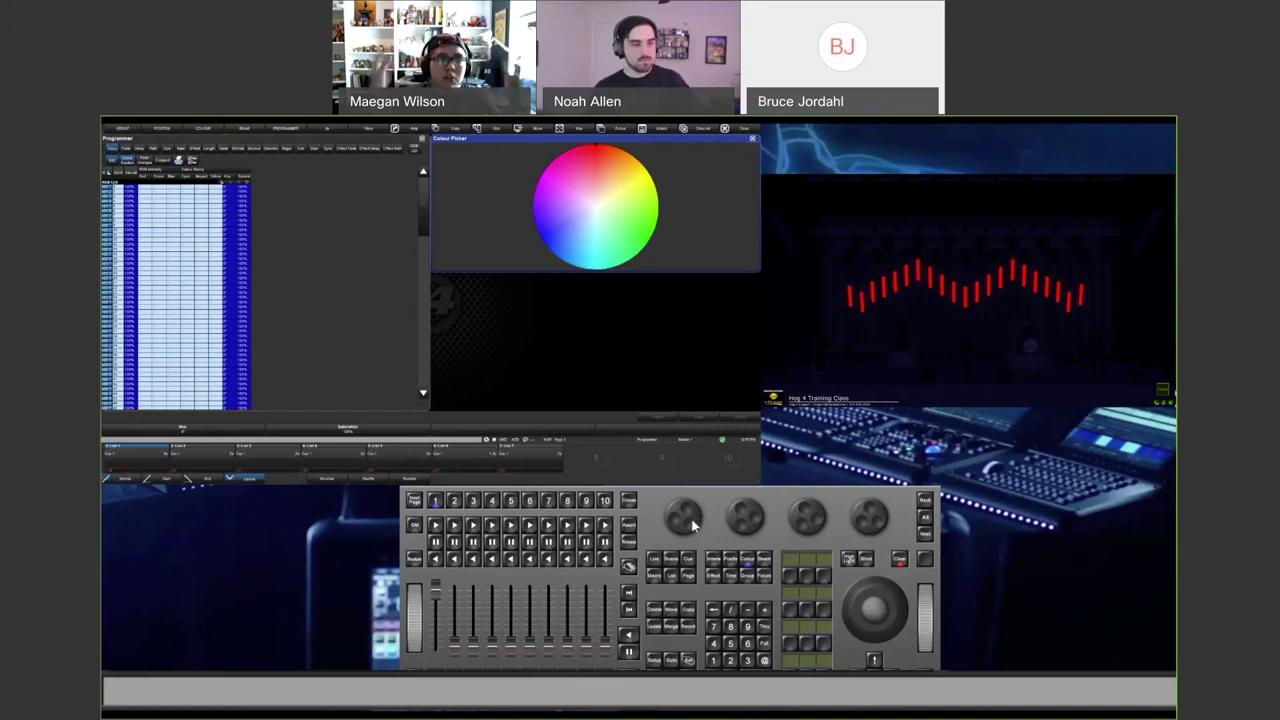
mouse_move(695, 520)
mouse_down()
mouse_move(695, 449)
mouse_move(683, 514)
mouse_move(706, 504)
mouse_move(697, 533)
mouse_up()
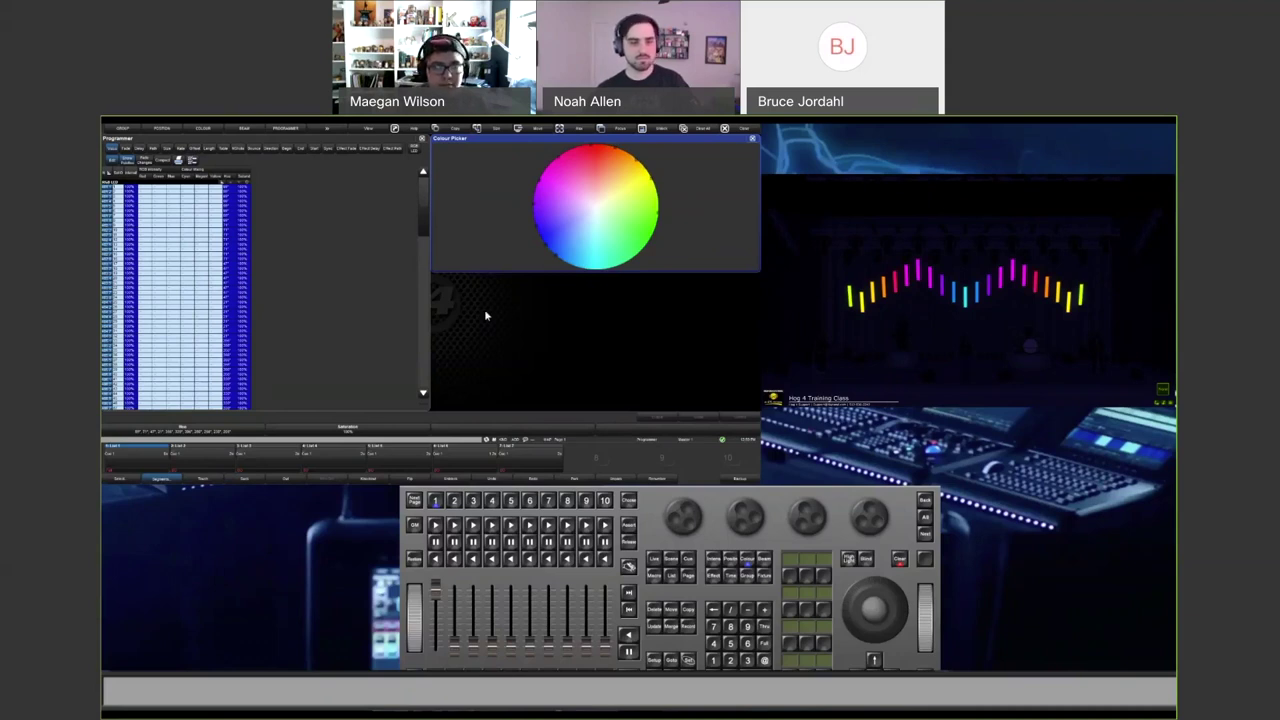
click(333, 300)
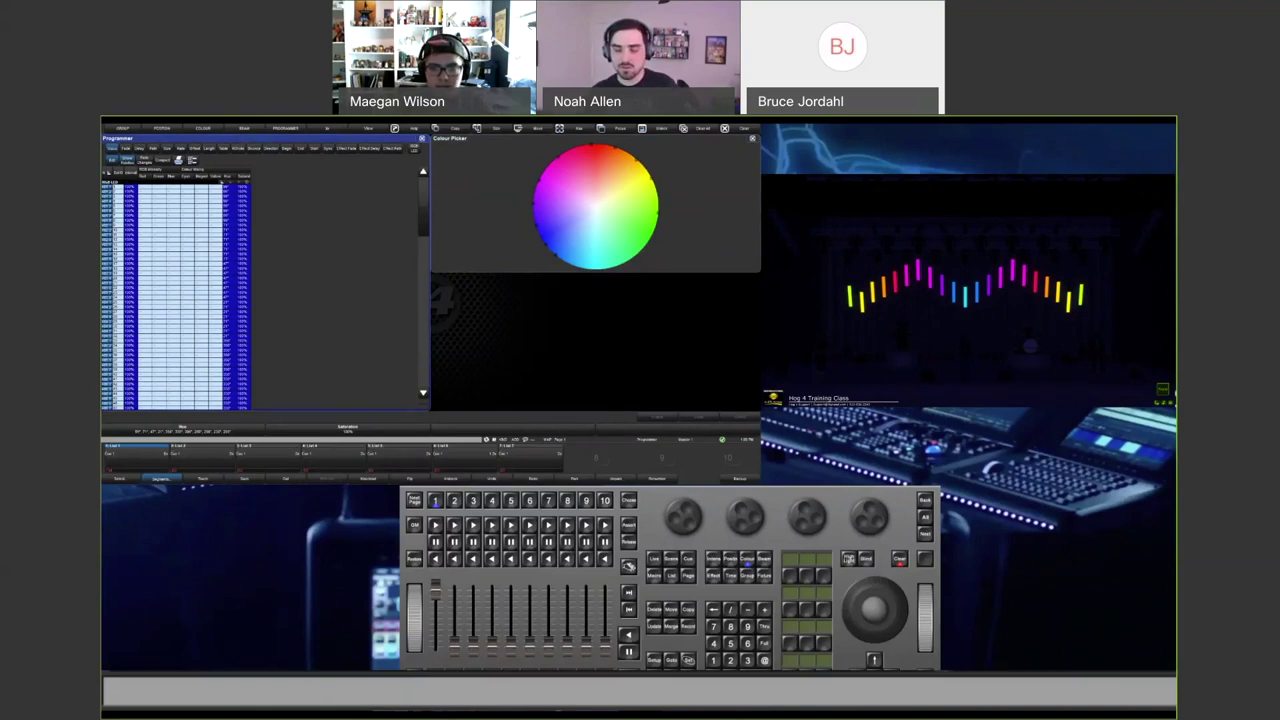
Enable buddying on the segmented selection of fixtures 401 through 421, reset their hue to red and fan it across the buddied sets.
click(213, 480)
click(152, 480)
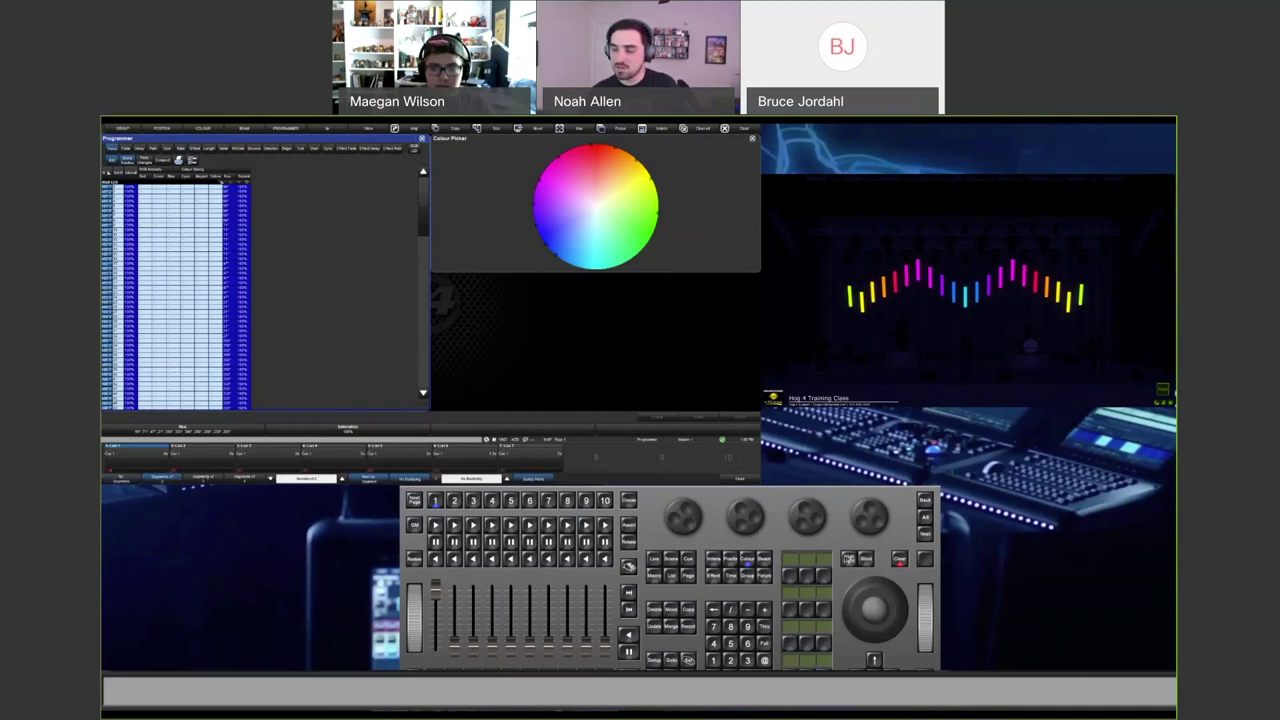
click(507, 479)
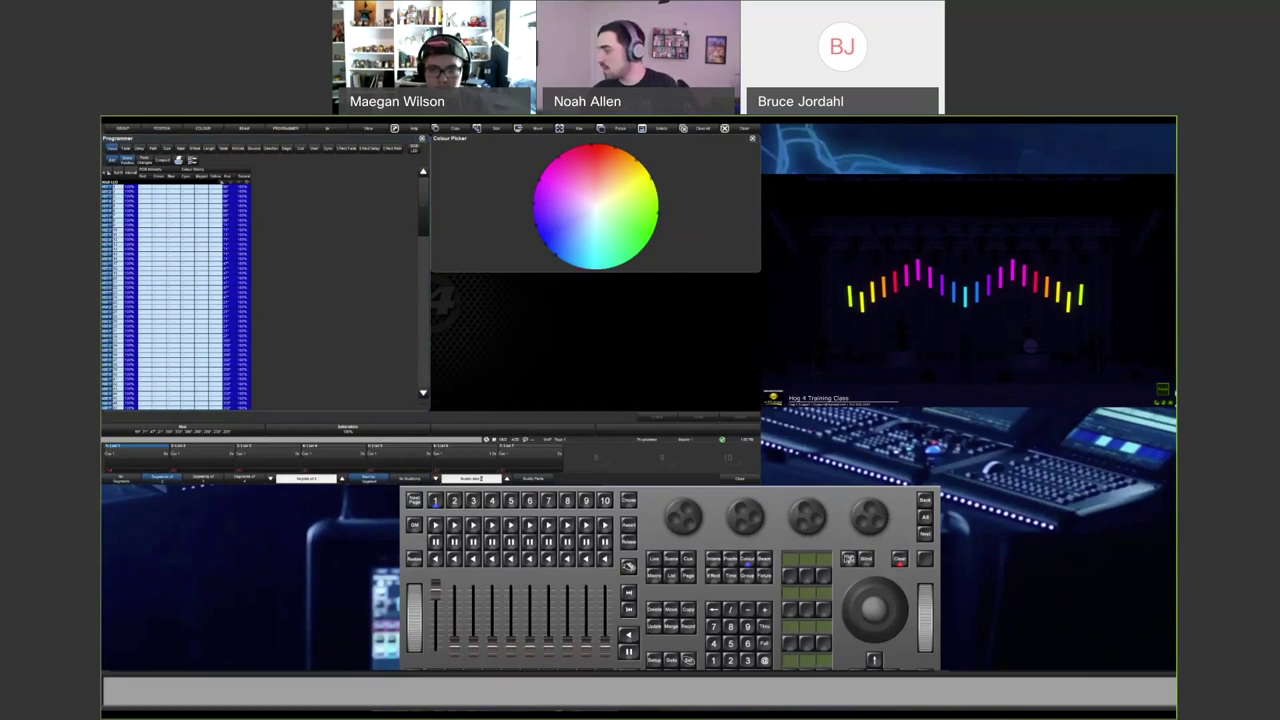
drag(682, 518, 682, 520)
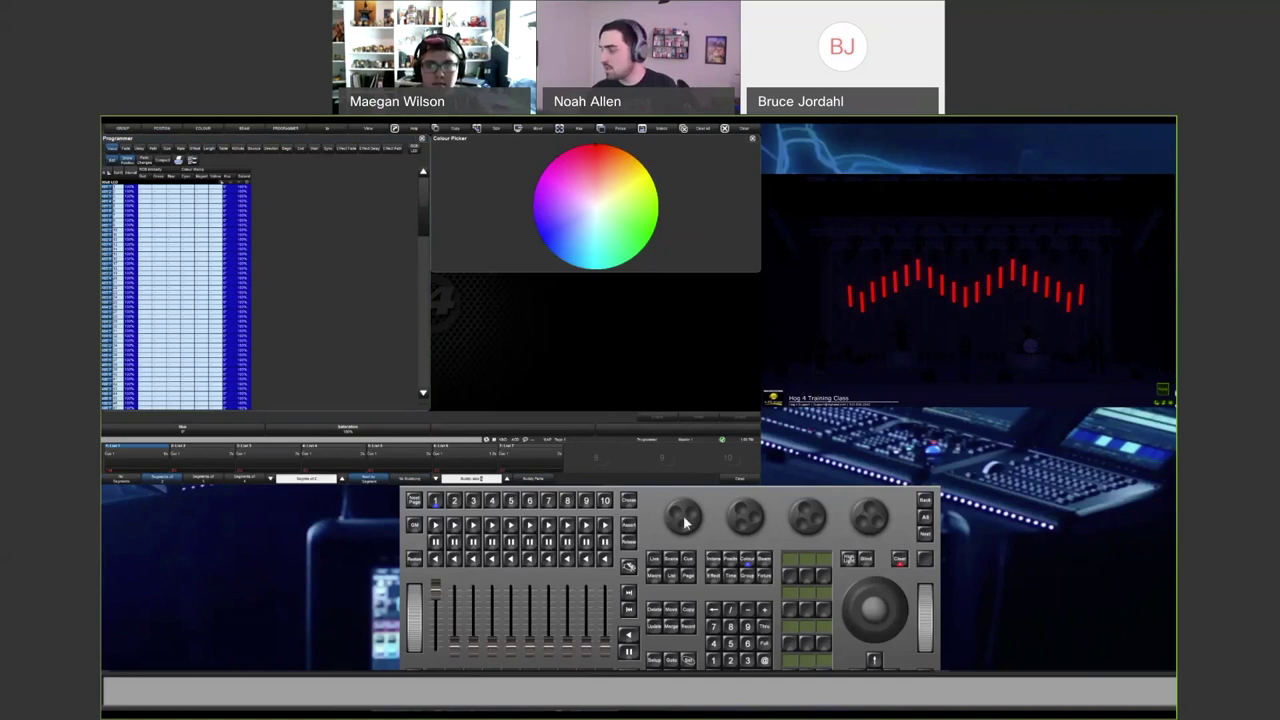
drag(682, 518, 682, 519)
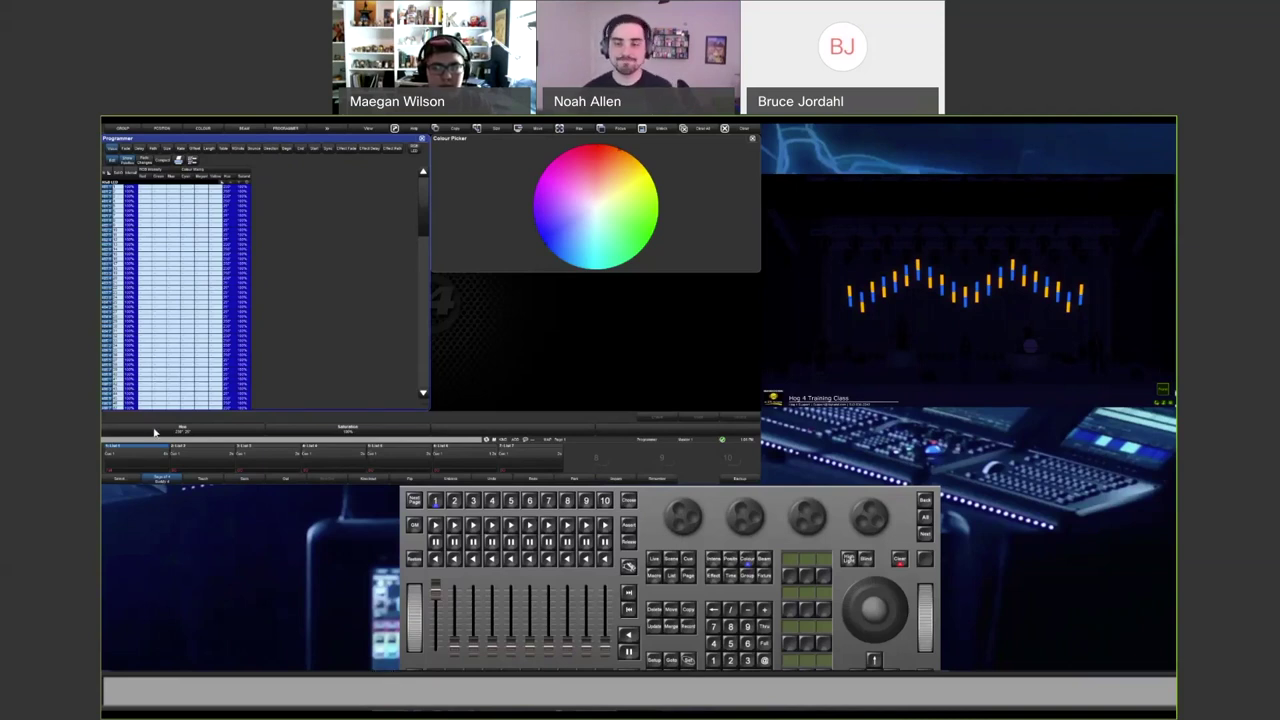
Clear the programmer and close all open windows.
click(901, 562)
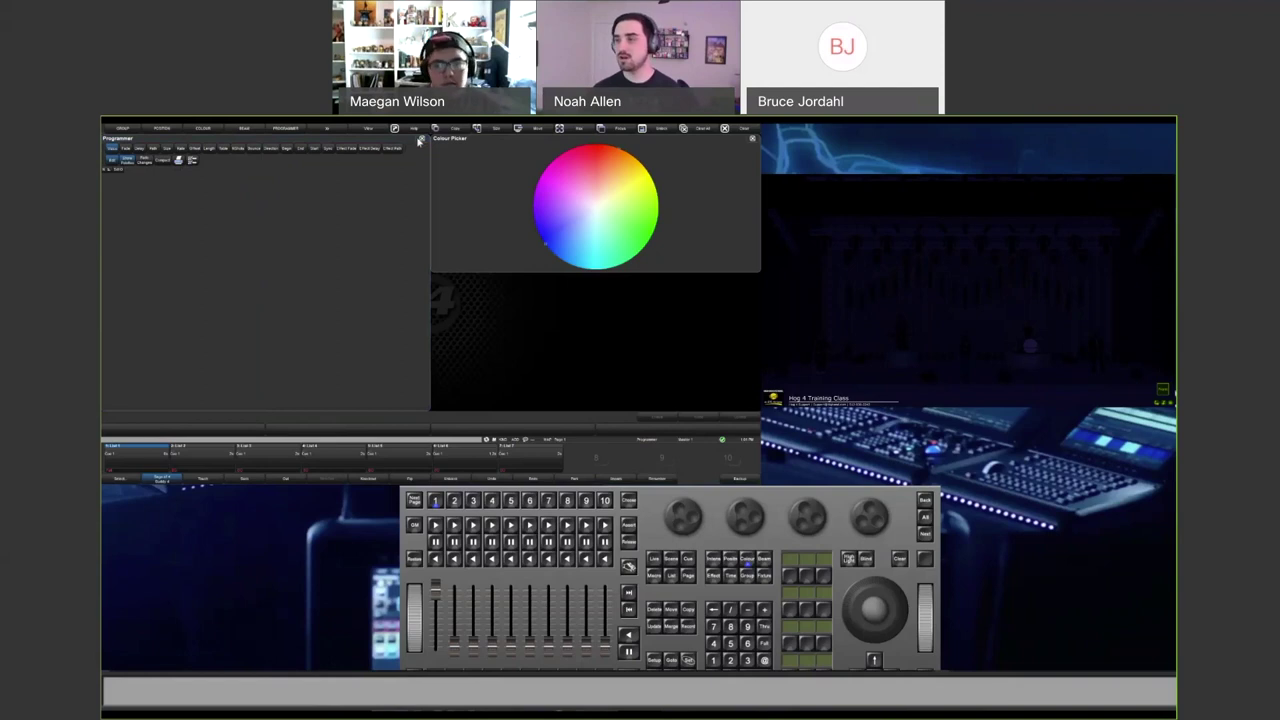
click(699, 132)
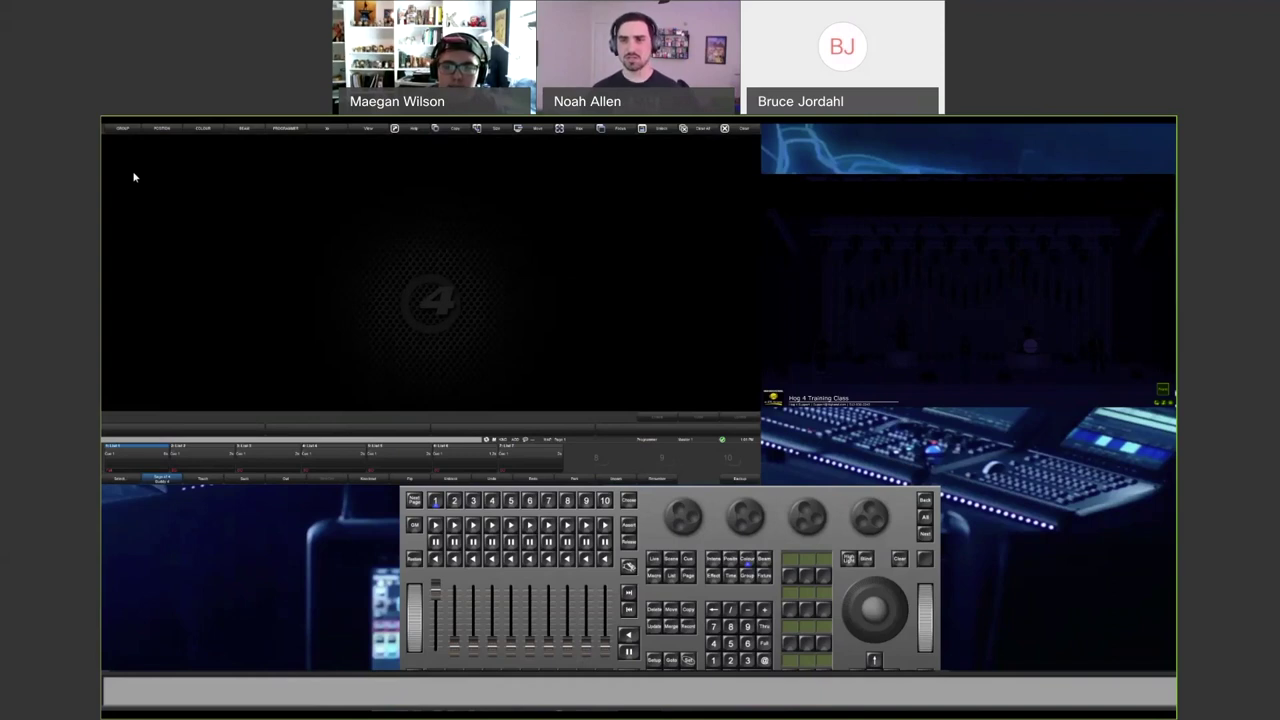
Open the Group, Intensity, Colour and Beam directories as four tiled windows.
key(alt+m)
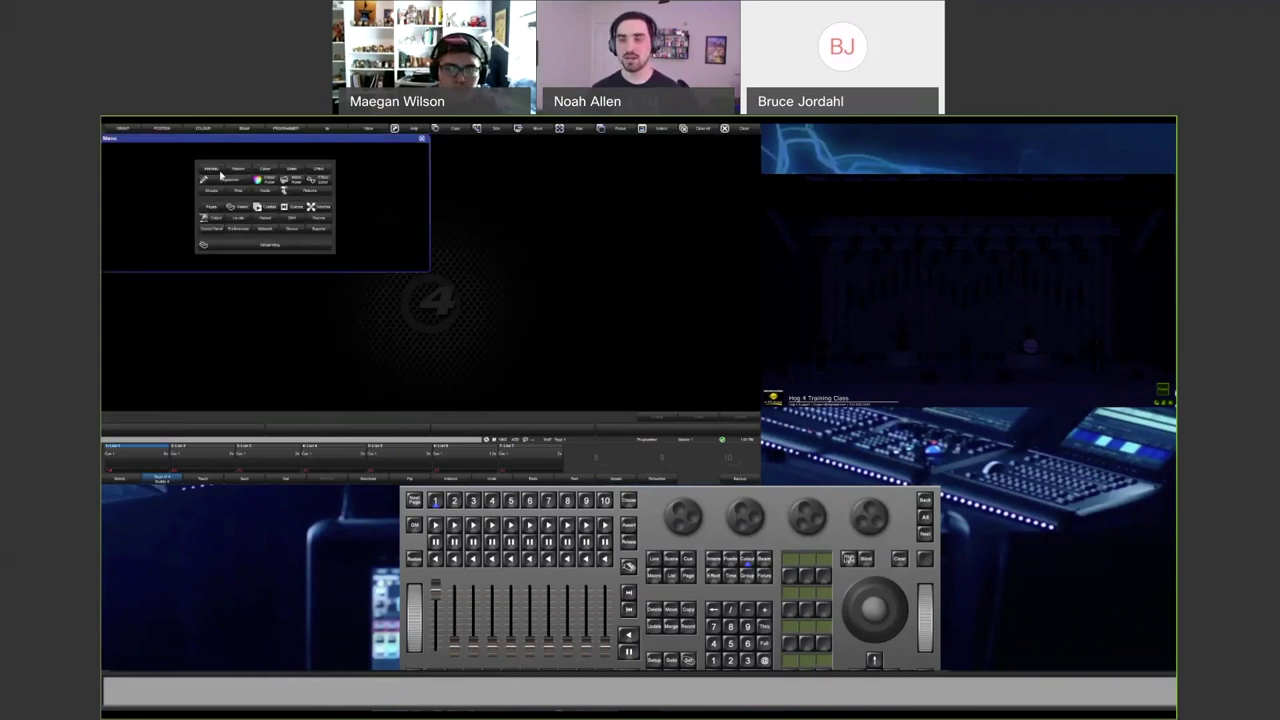
click(214, 190)
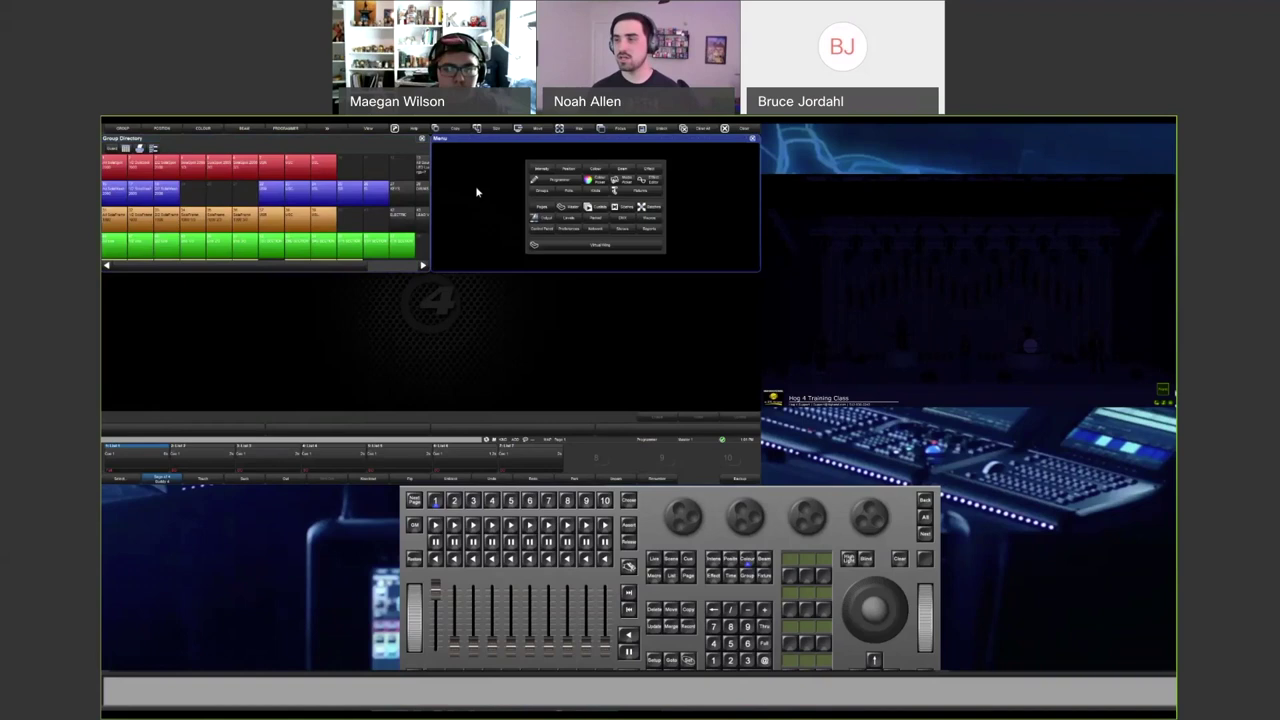
click(540, 170)
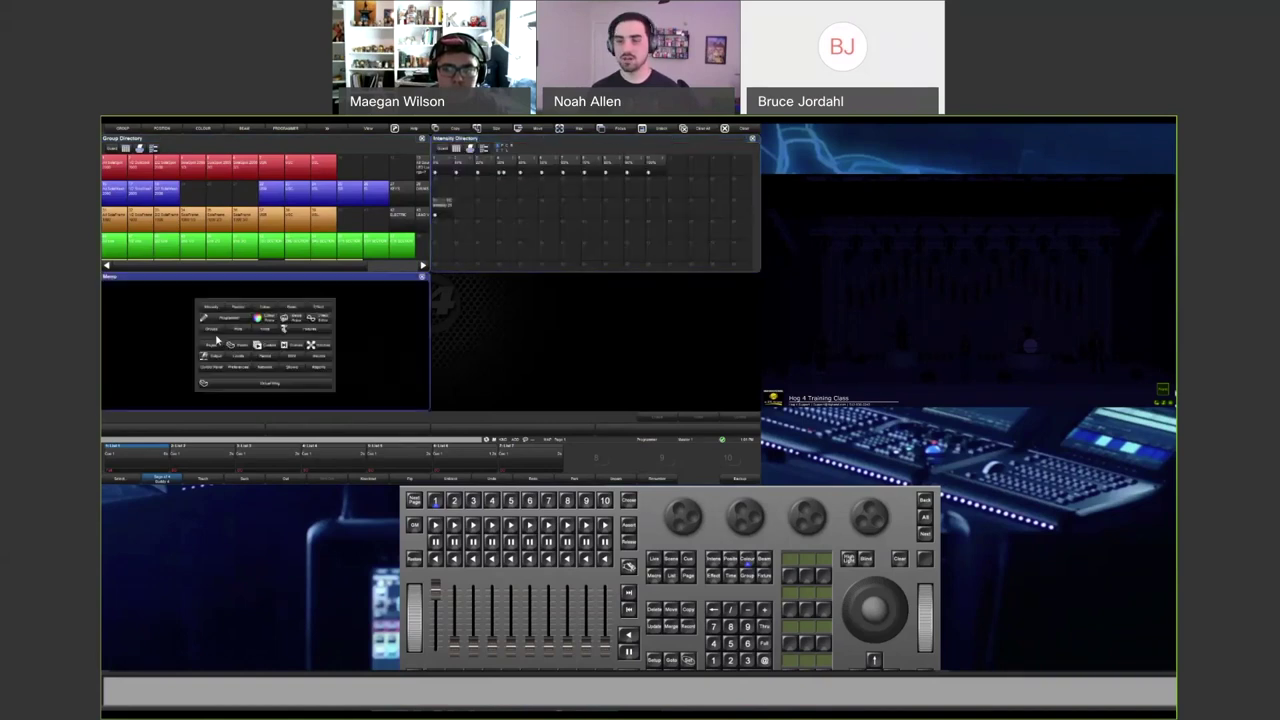
click(266, 312)
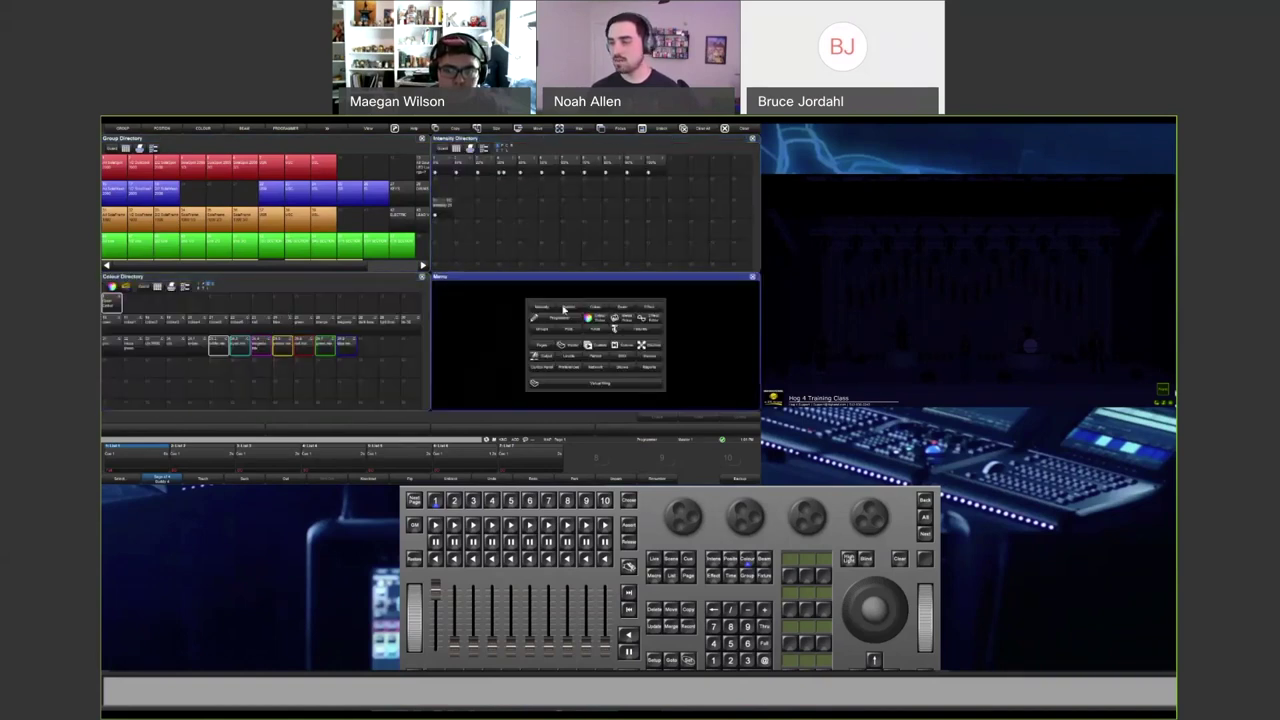
click(618, 314)
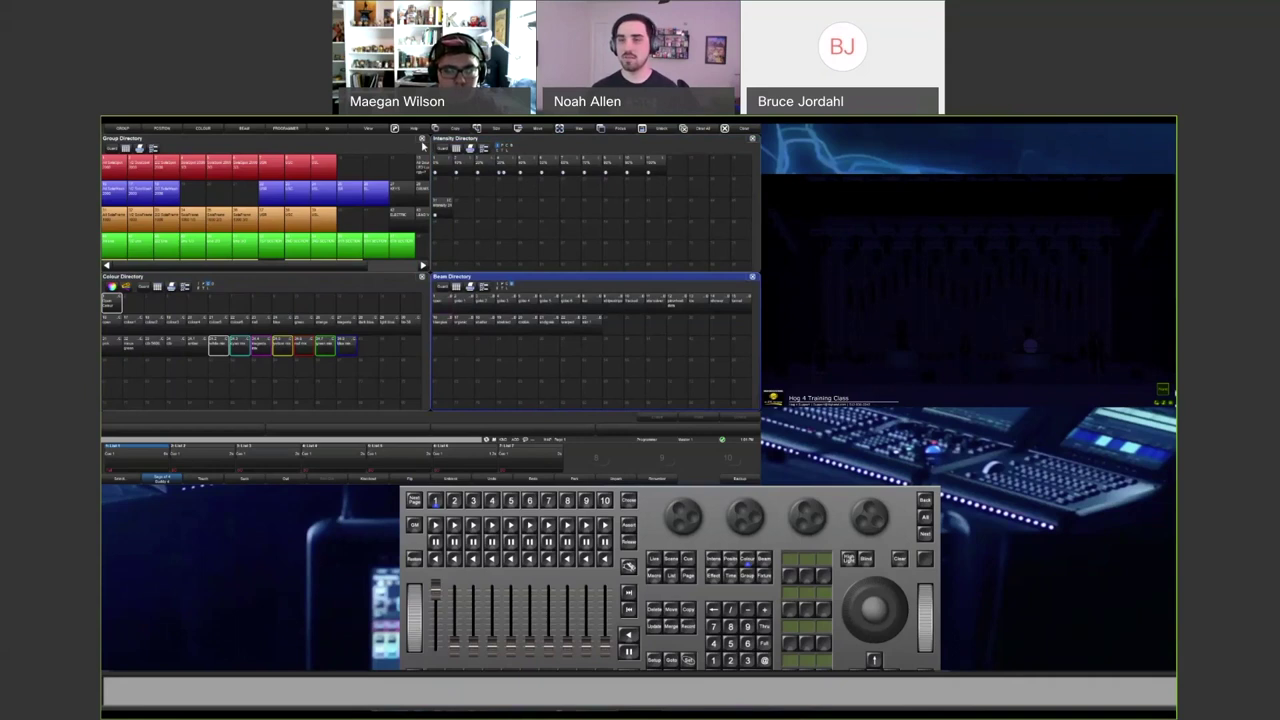
Replace the Group Directory with the Position Directory and pick its empty Position 8 slot.
click(421, 139)
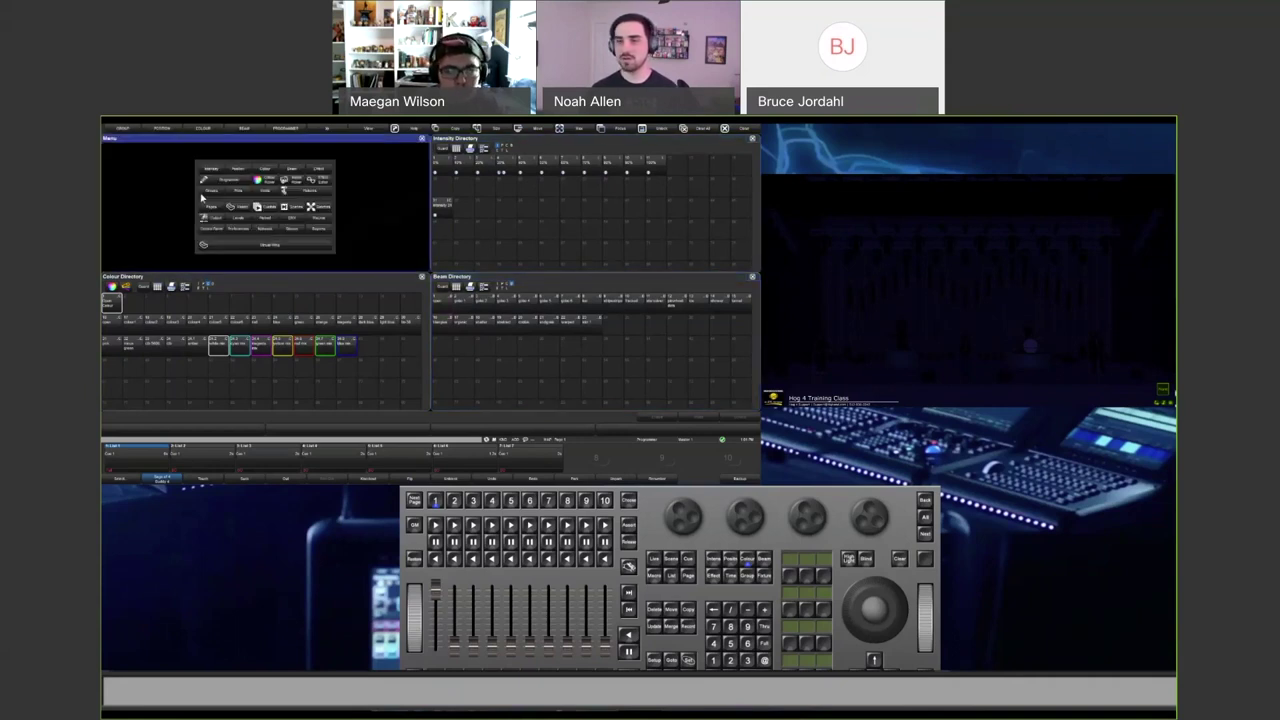
click(238, 169)
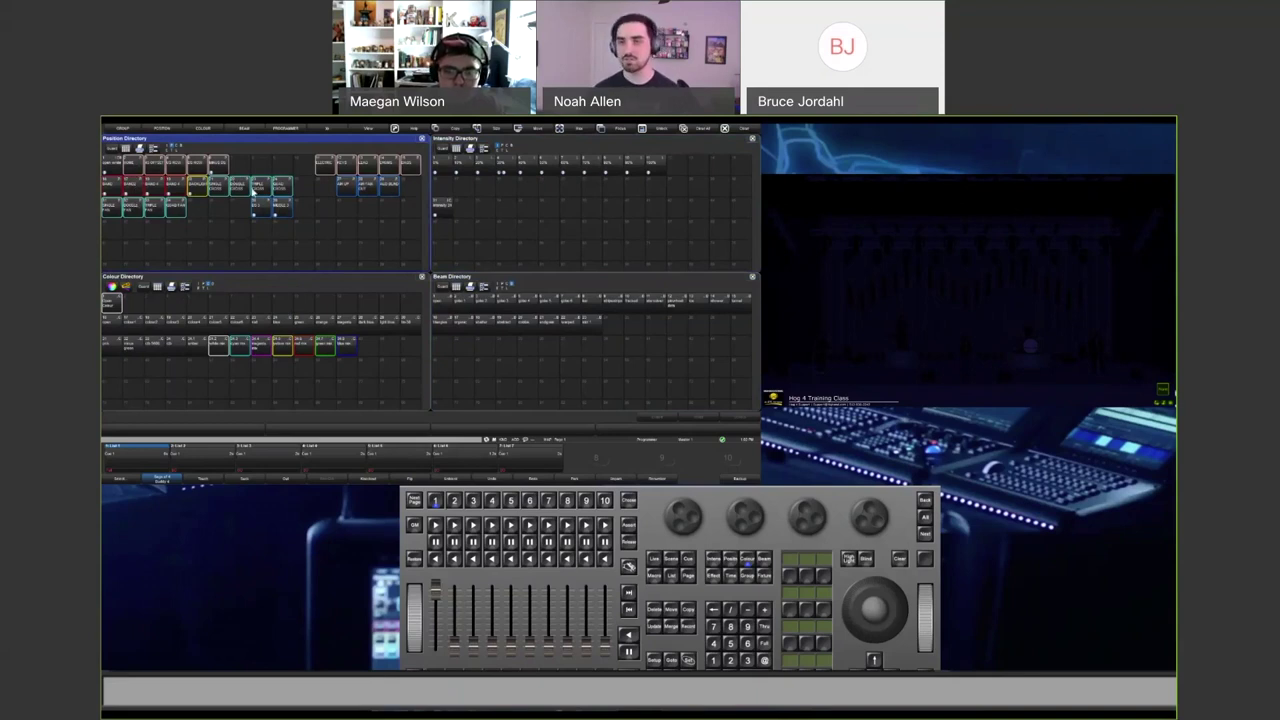
drag(161, 174, 268, 153)
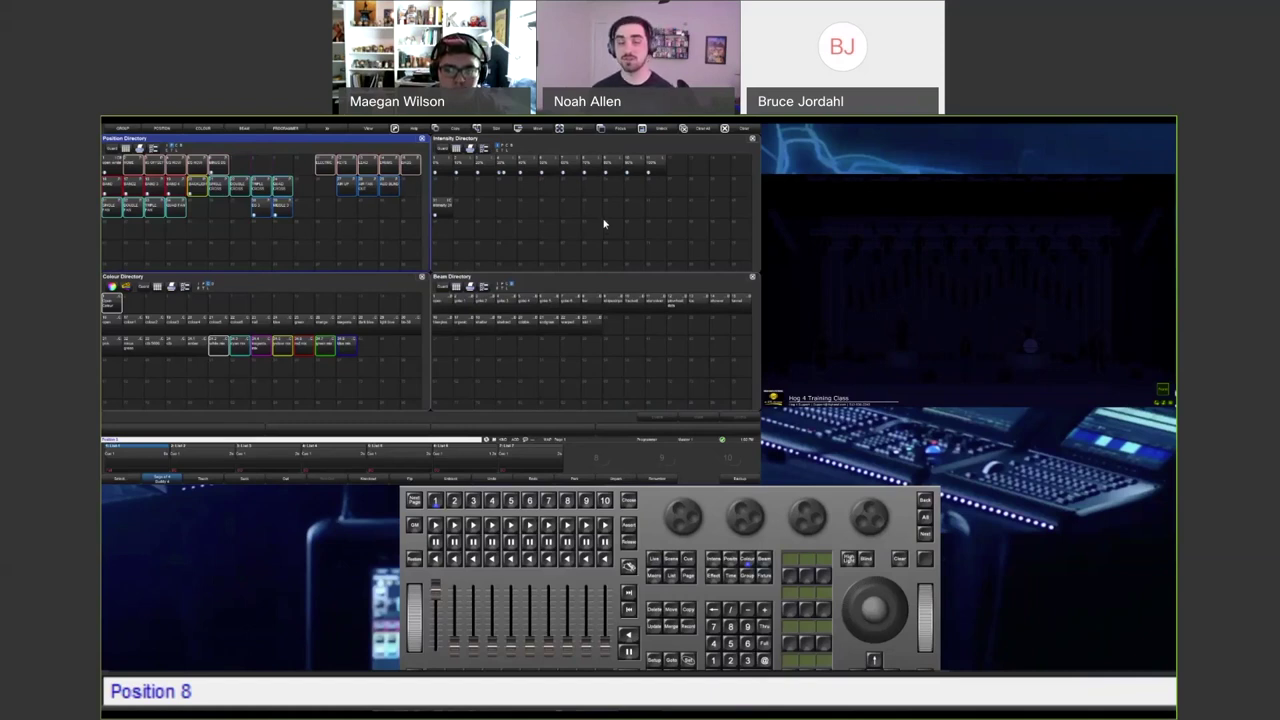
Close the Intensity, Beam and Colour directories and open the Programmer below the Position Directory.
click(752, 138)
click(752, 276)
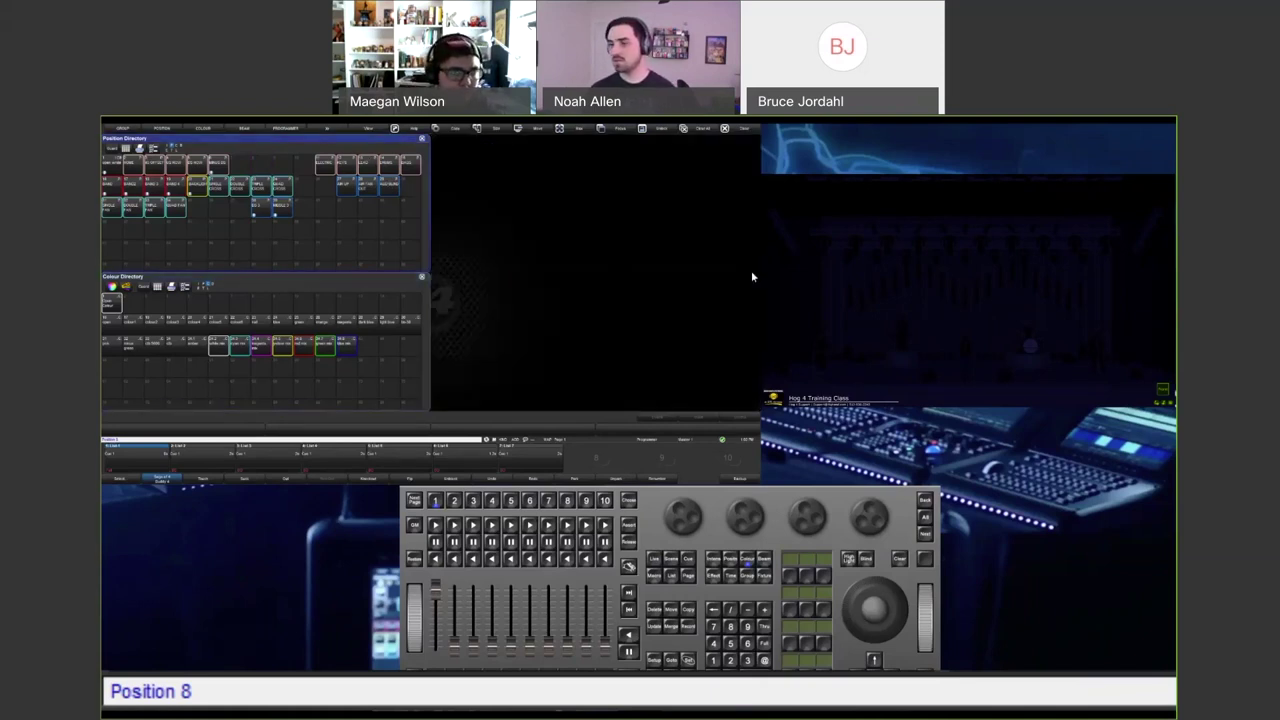
click(421, 276)
click(385, 303)
click(232, 320)
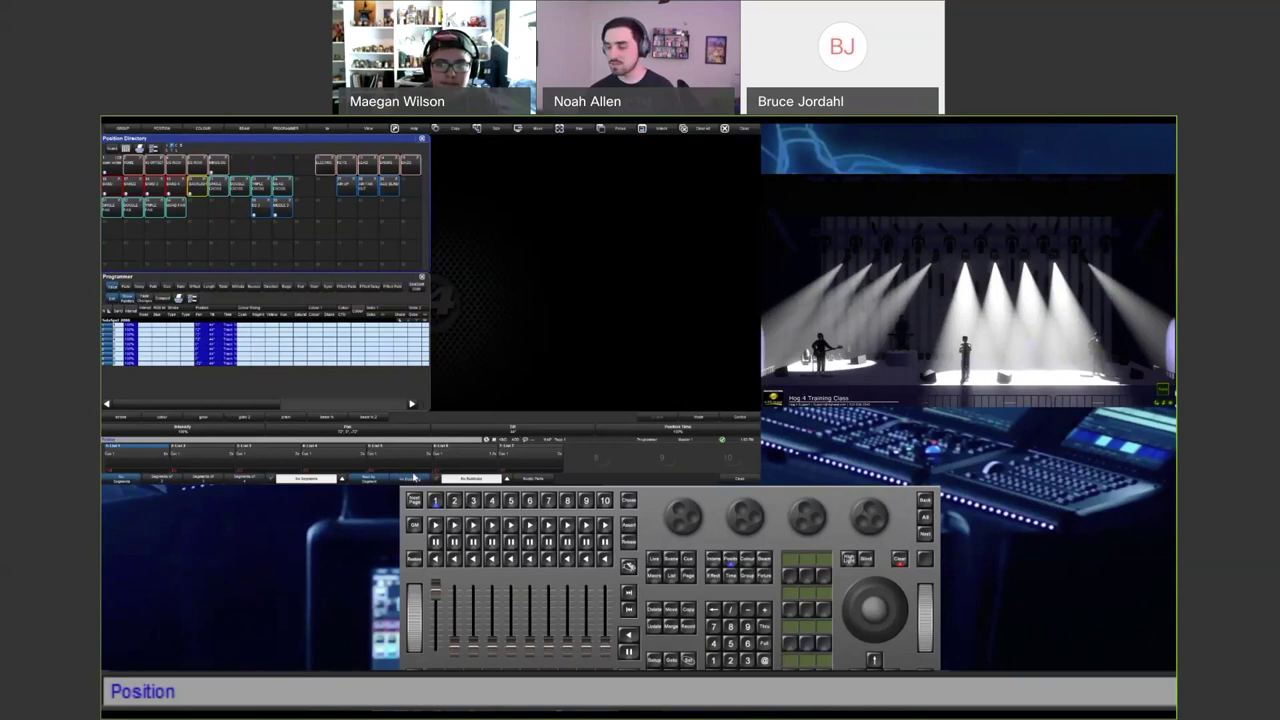
Focus the nine SolaSpots on the downstage singer and record this as position palette 46, named "Ds singer".
click(731, 480)
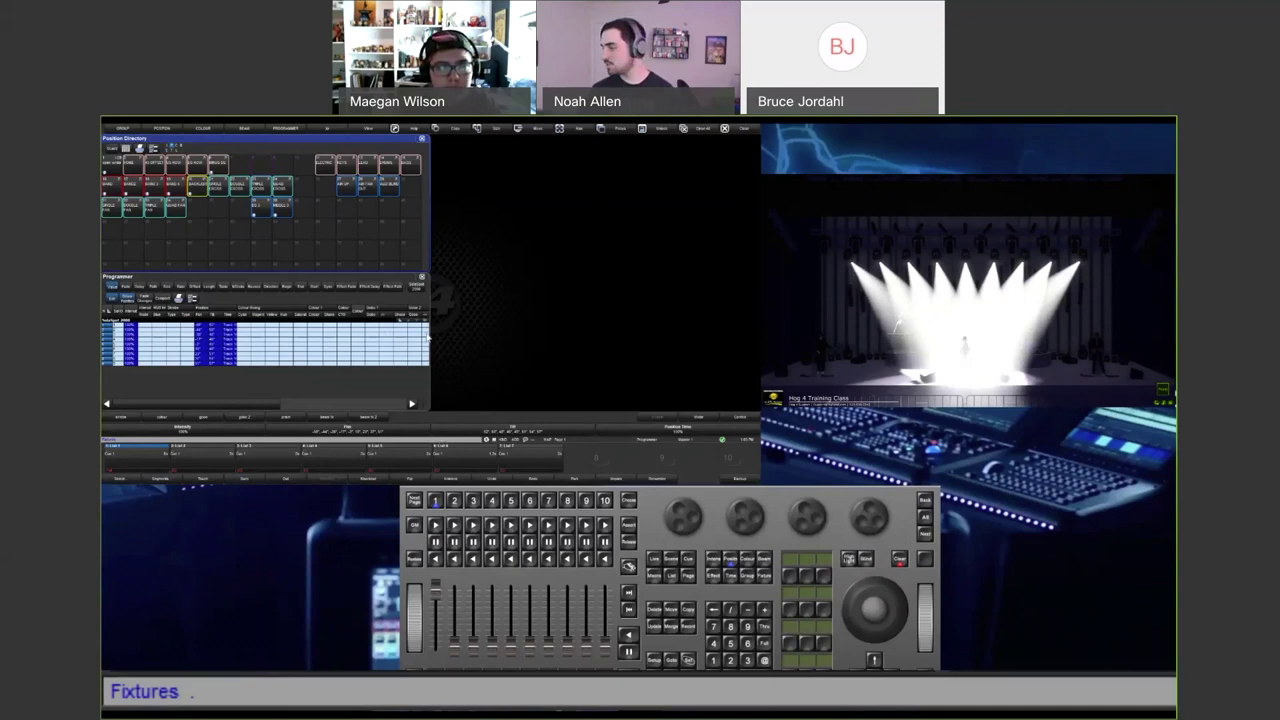
click(688, 628)
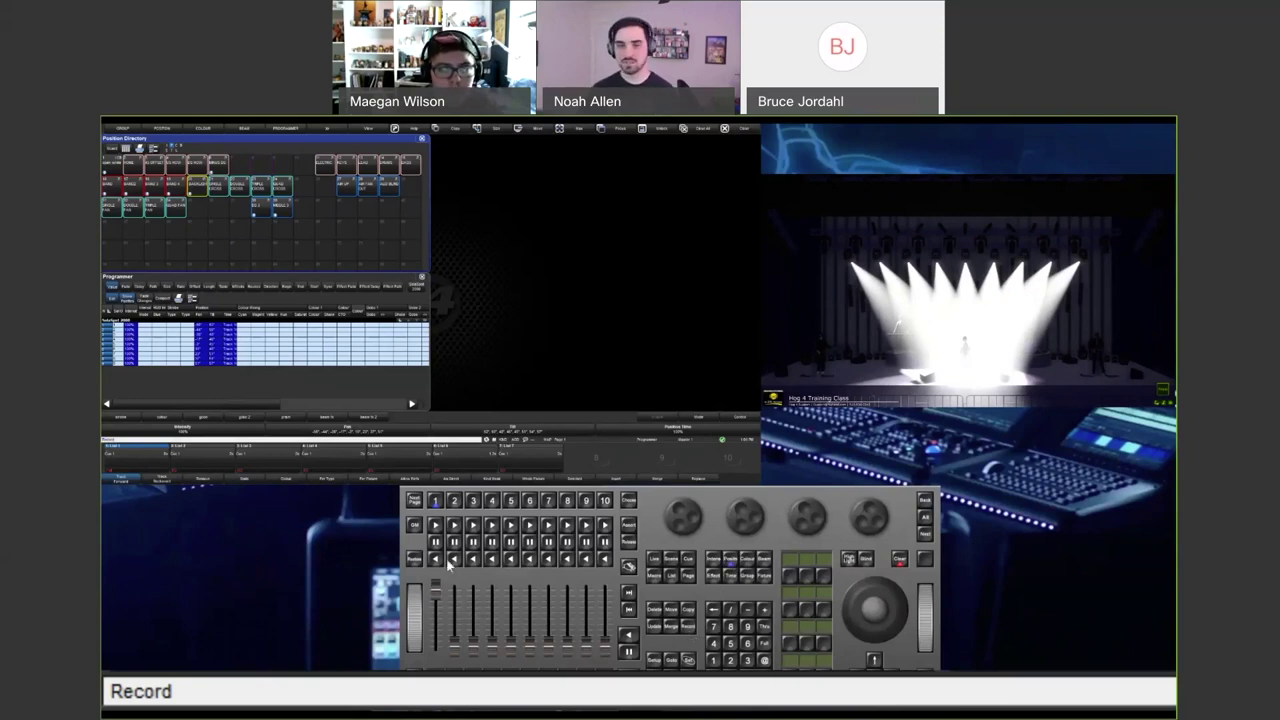
click(115, 234)
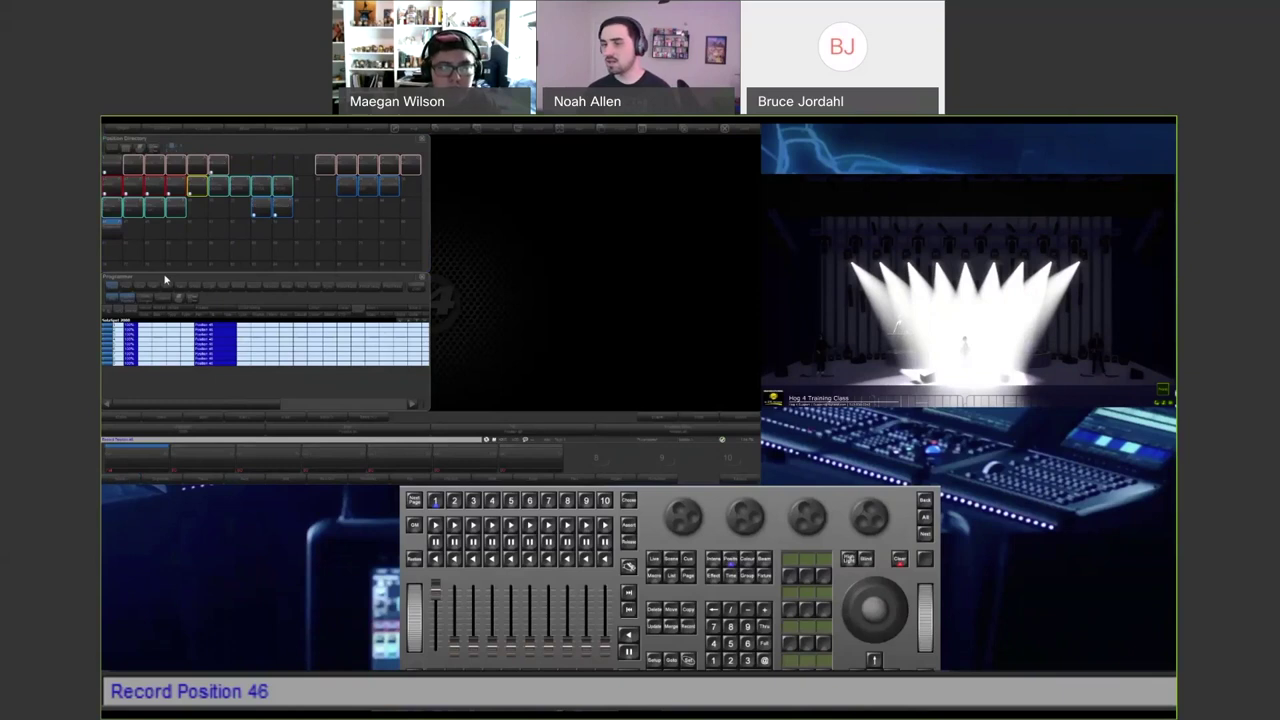
key(Insert)
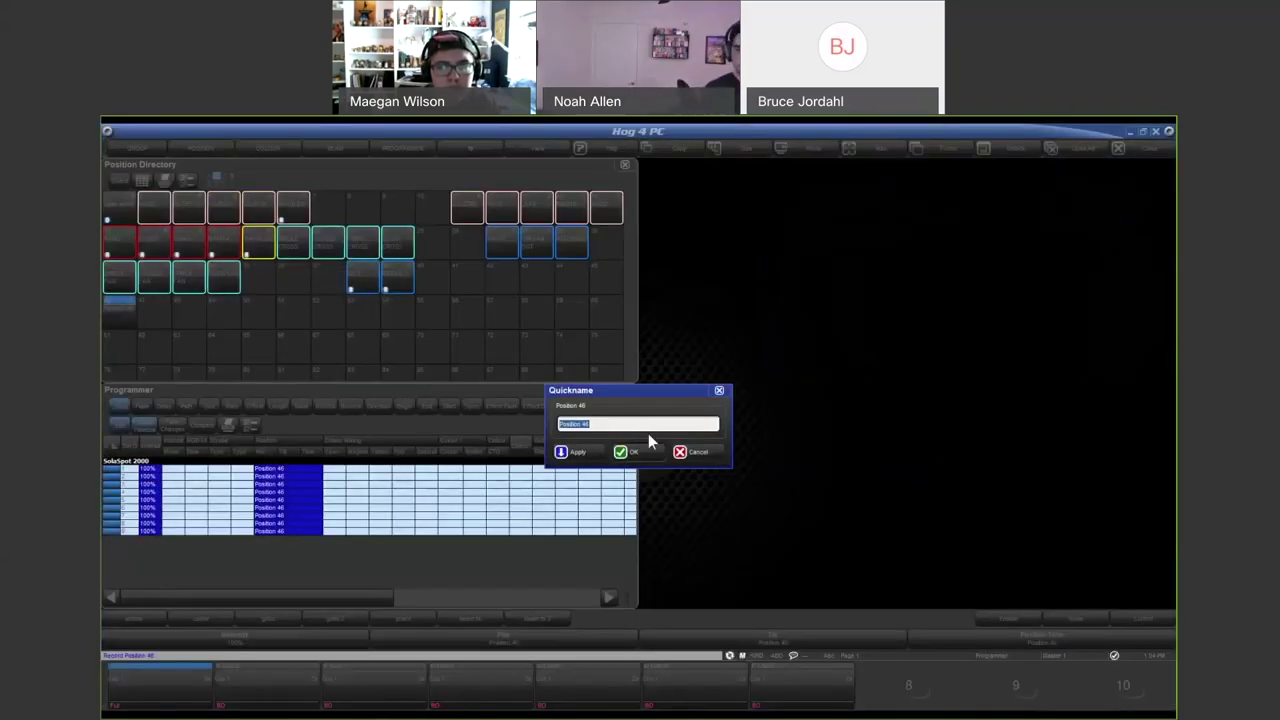
text(Ds singer)
key(Return)
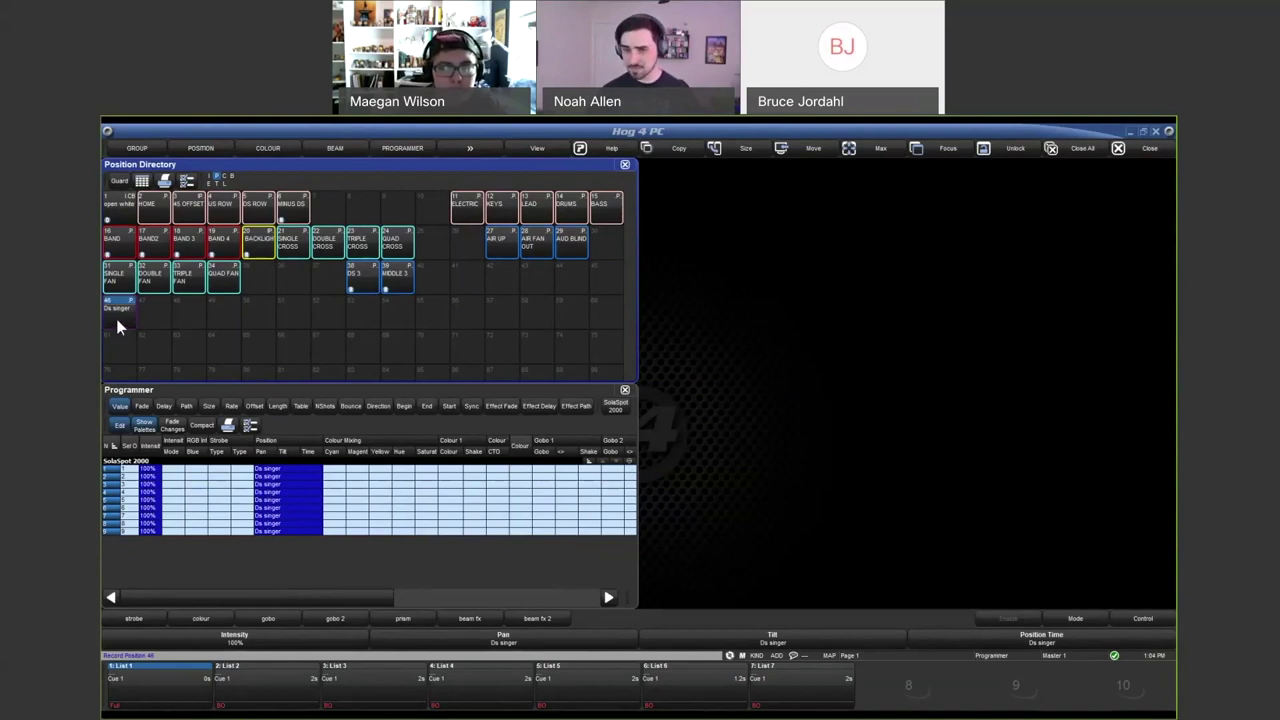
Inspect the pan and tilt values that the Ds singer position palette stores for each of the nine SolaSpots.
key(ctrl+BackSpace)
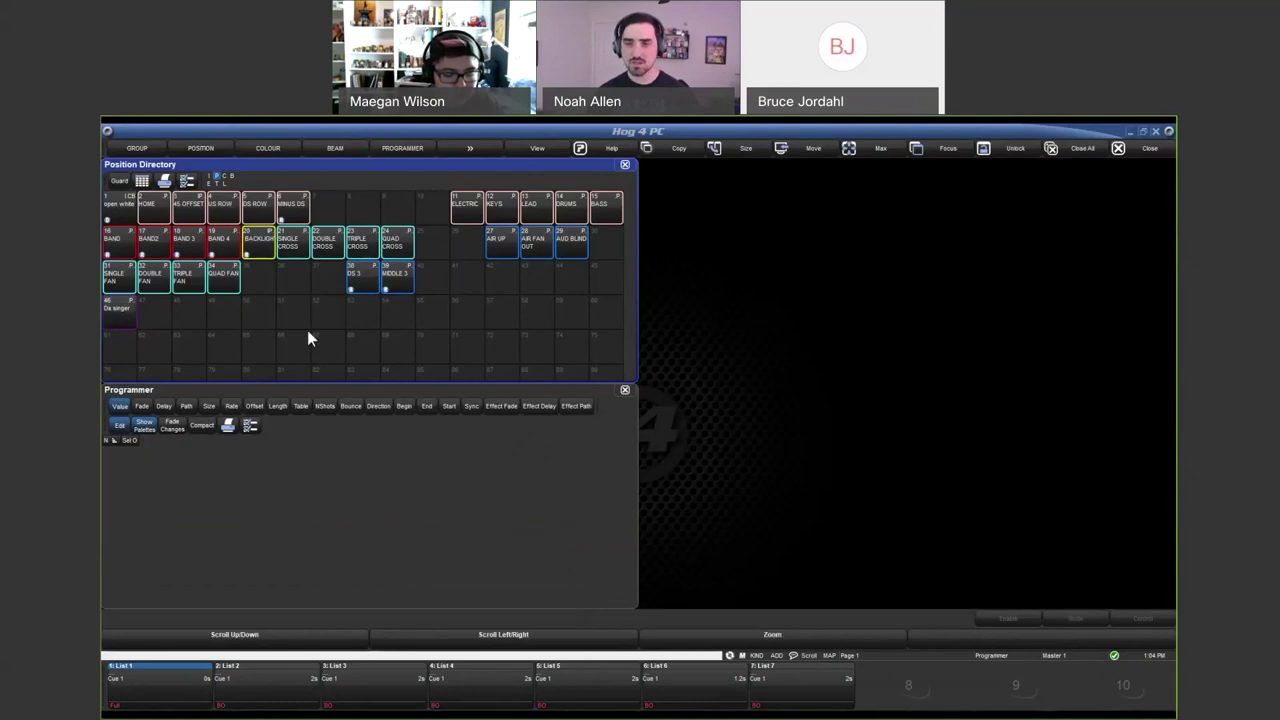
double_click(120, 310)
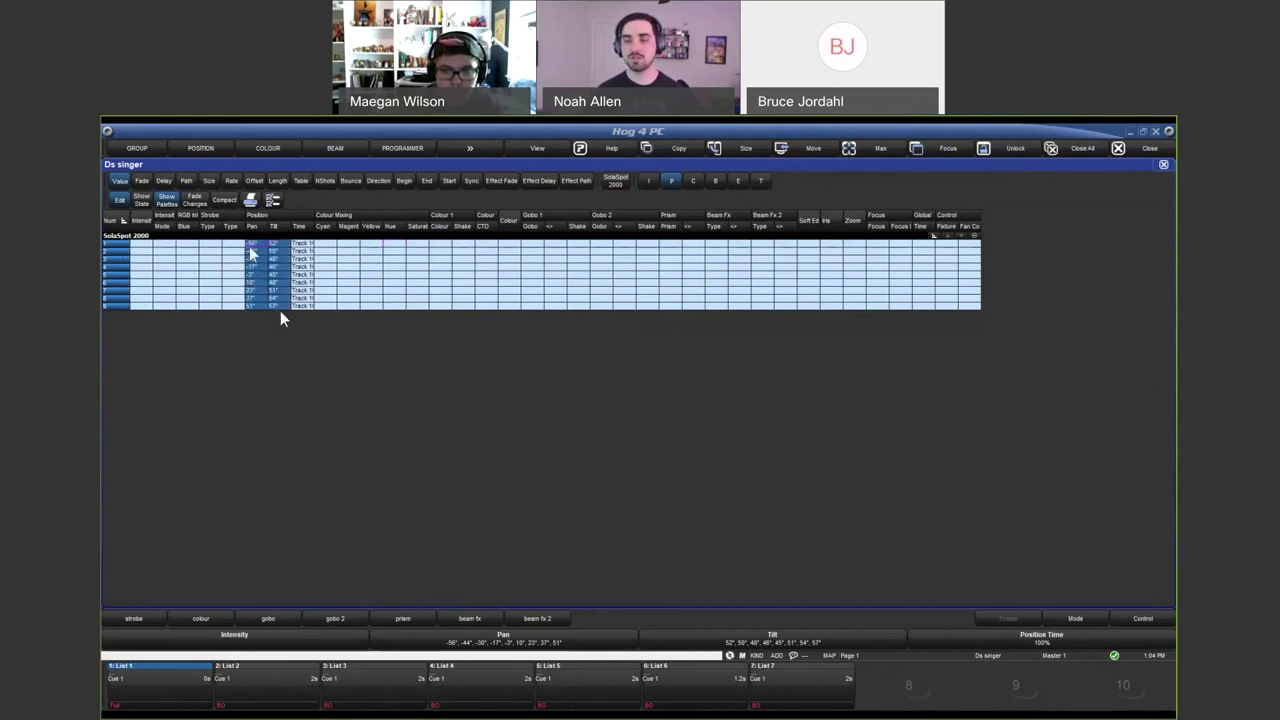
drag(255, 246, 314, 319)
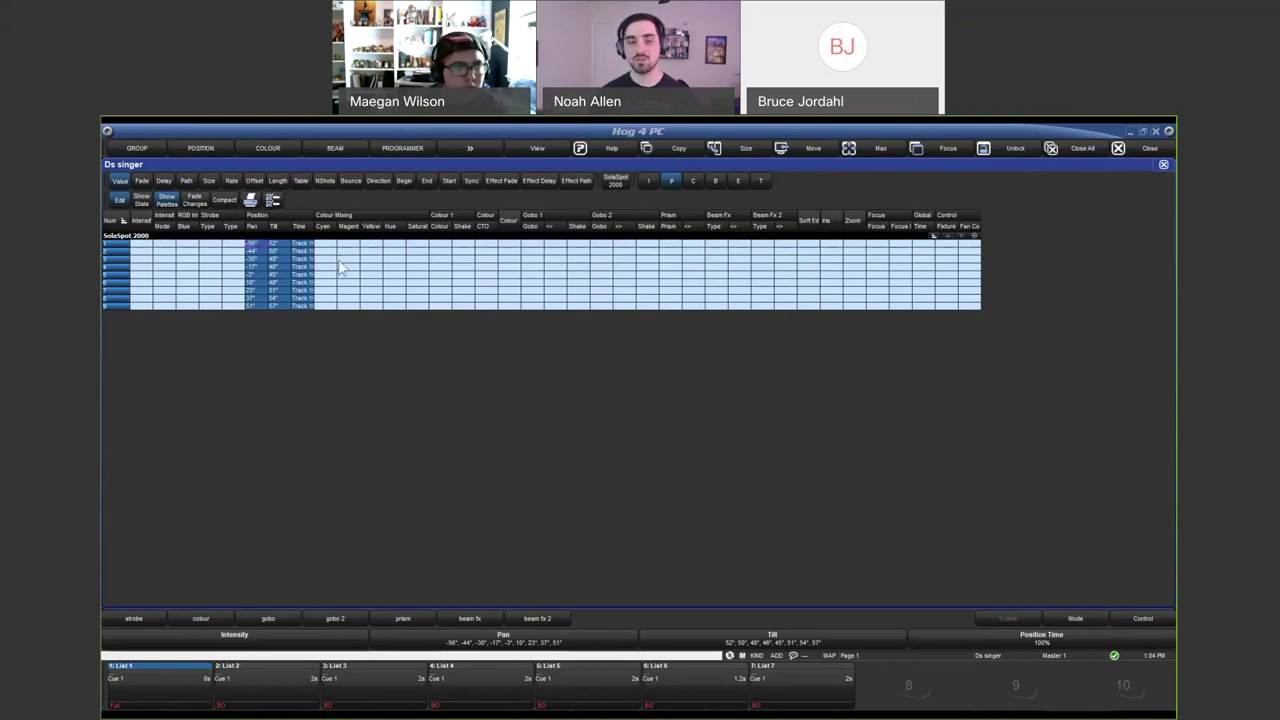
drag(265, 246, 305, 303)
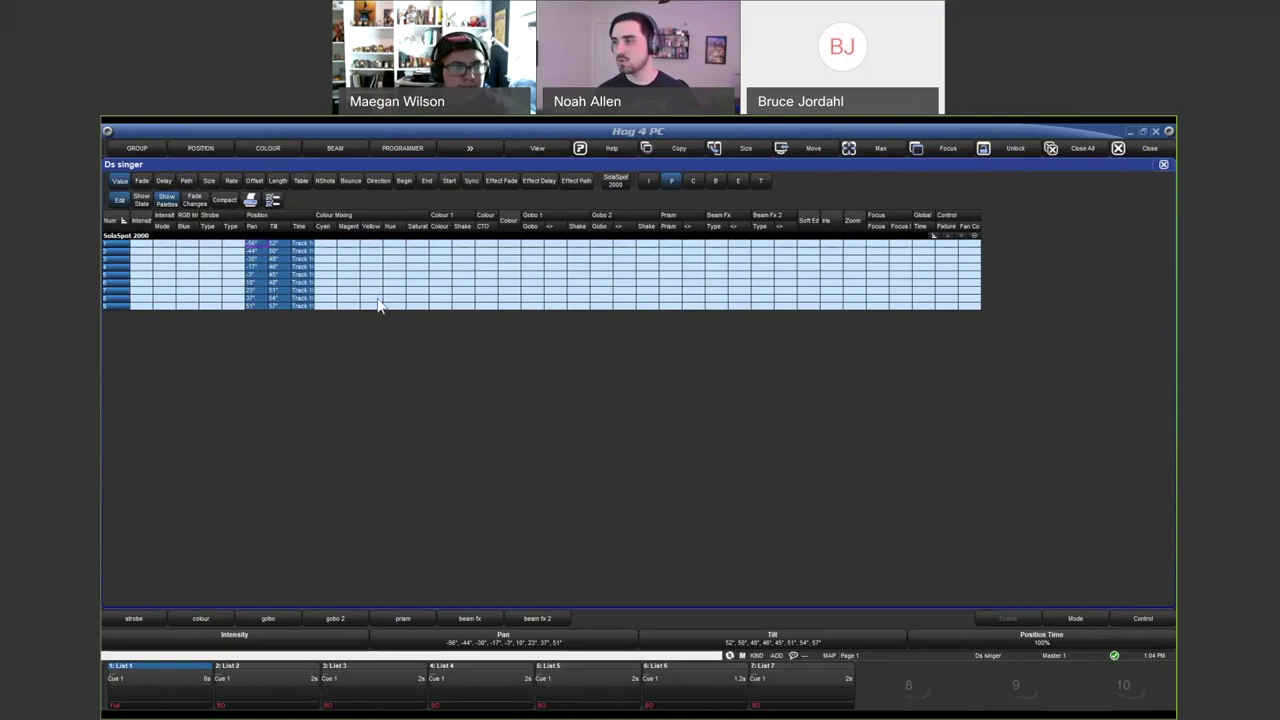
click(1157, 162)
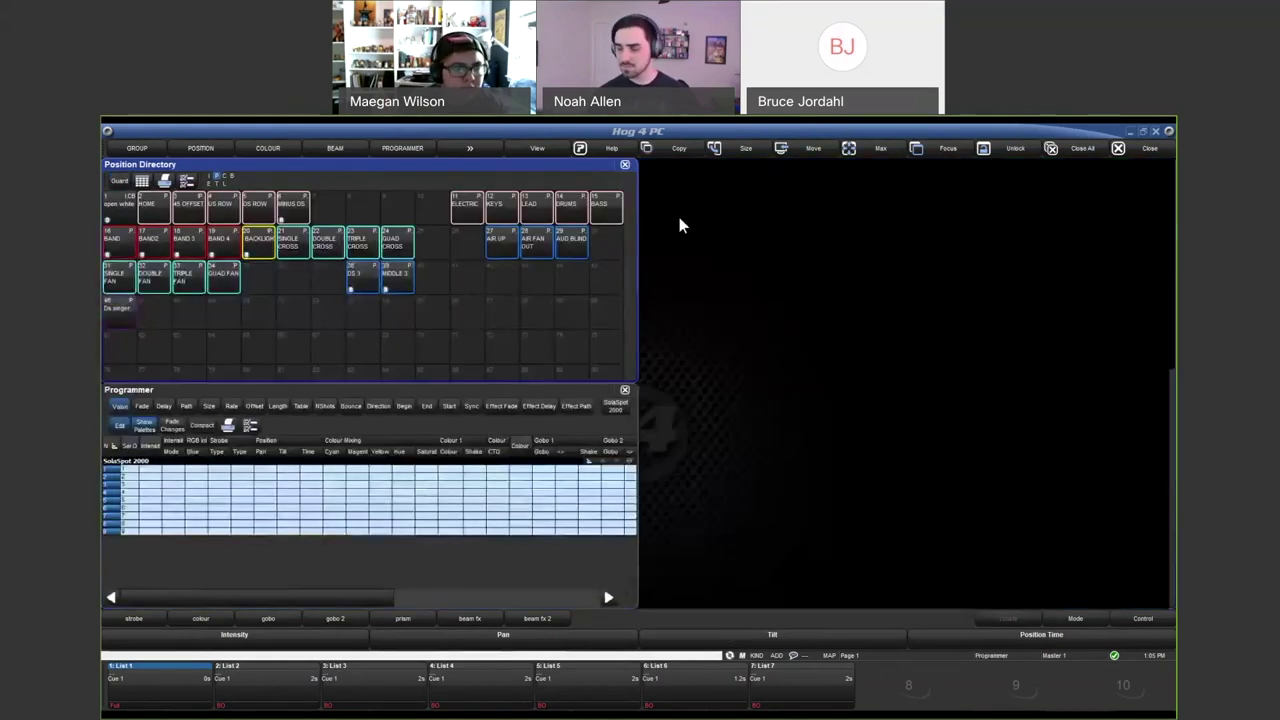
key(ctrl+BackSpace)
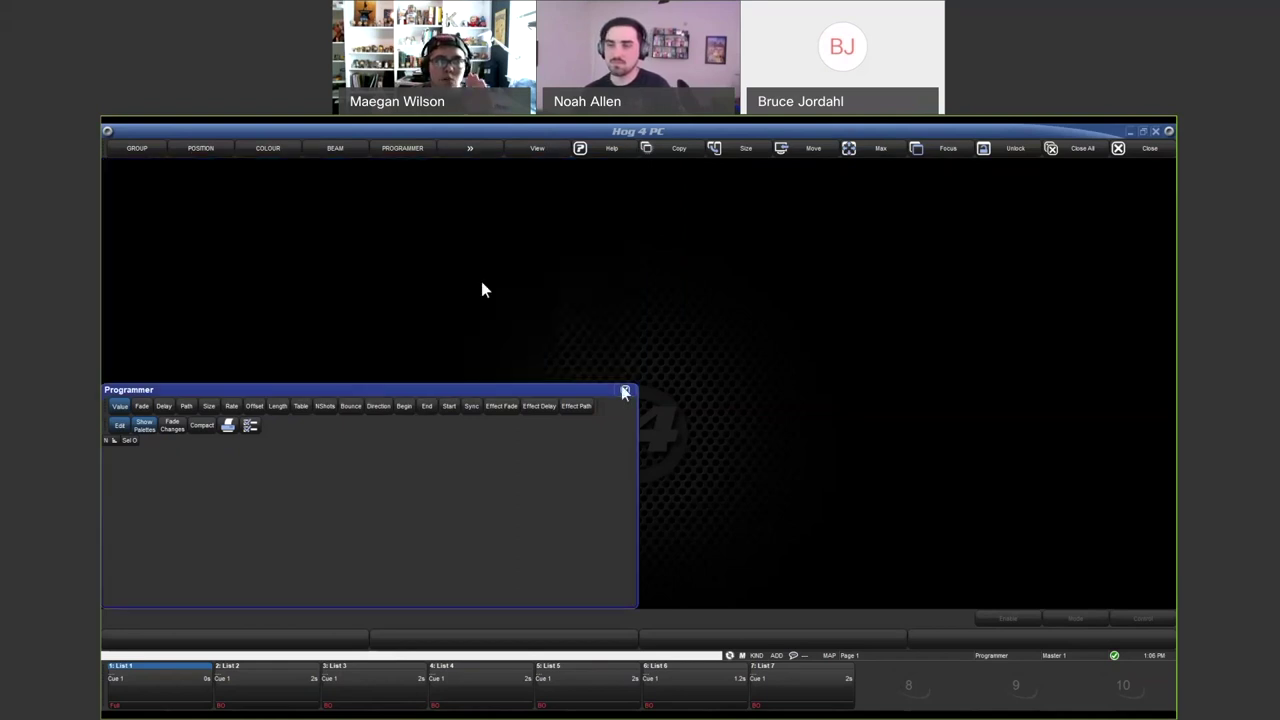
Open the Colour Directory, then replace it with a full-size Programmer window.
click(342, 223)
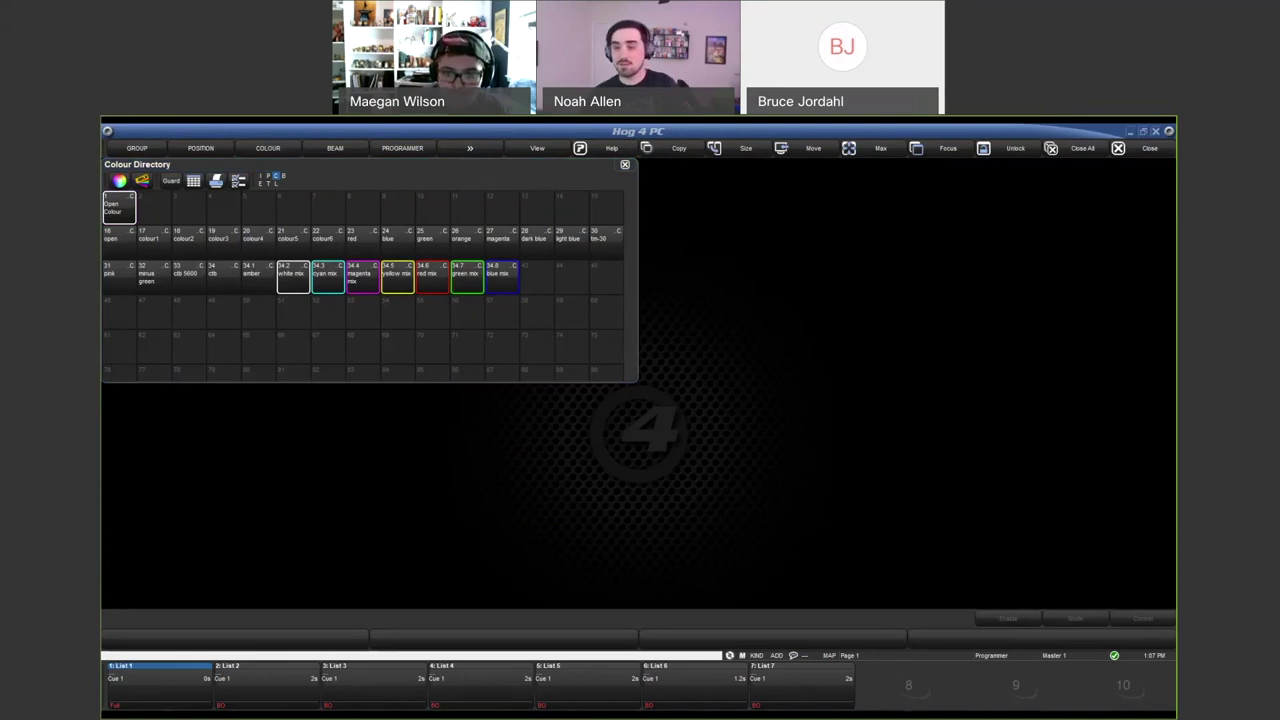
click(624, 165)
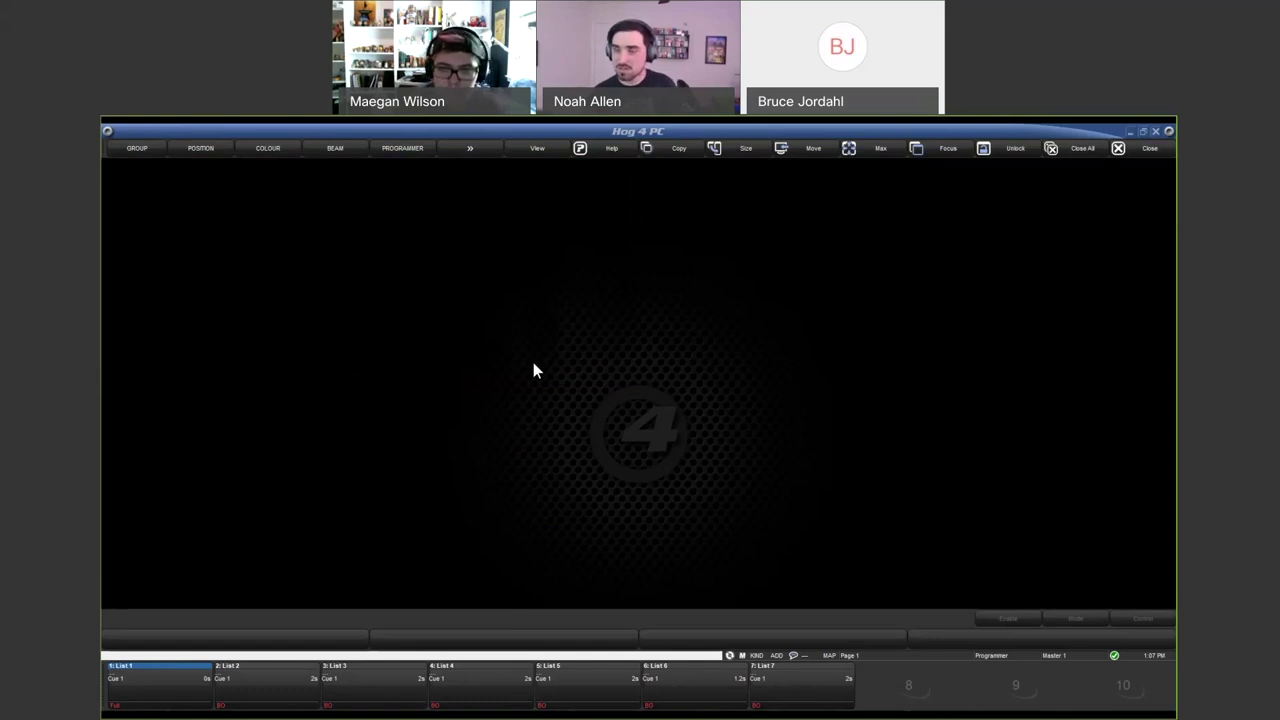
right_click(564, 338)
click(592, 342)
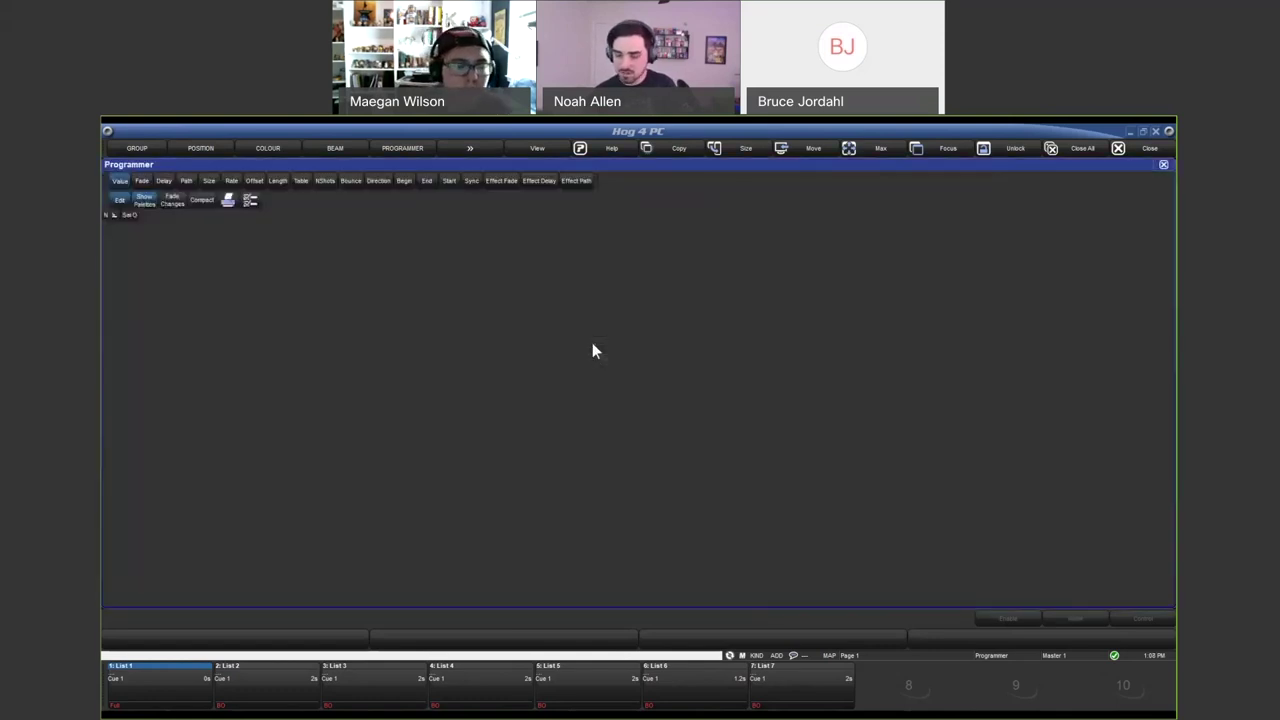
Bring SolaSpots 1 to 9 to full with repeating hues of 44°, 0° and 317°, and copy their values to SolaWashes 101 to 118.
text(1>10@)
key(Return)
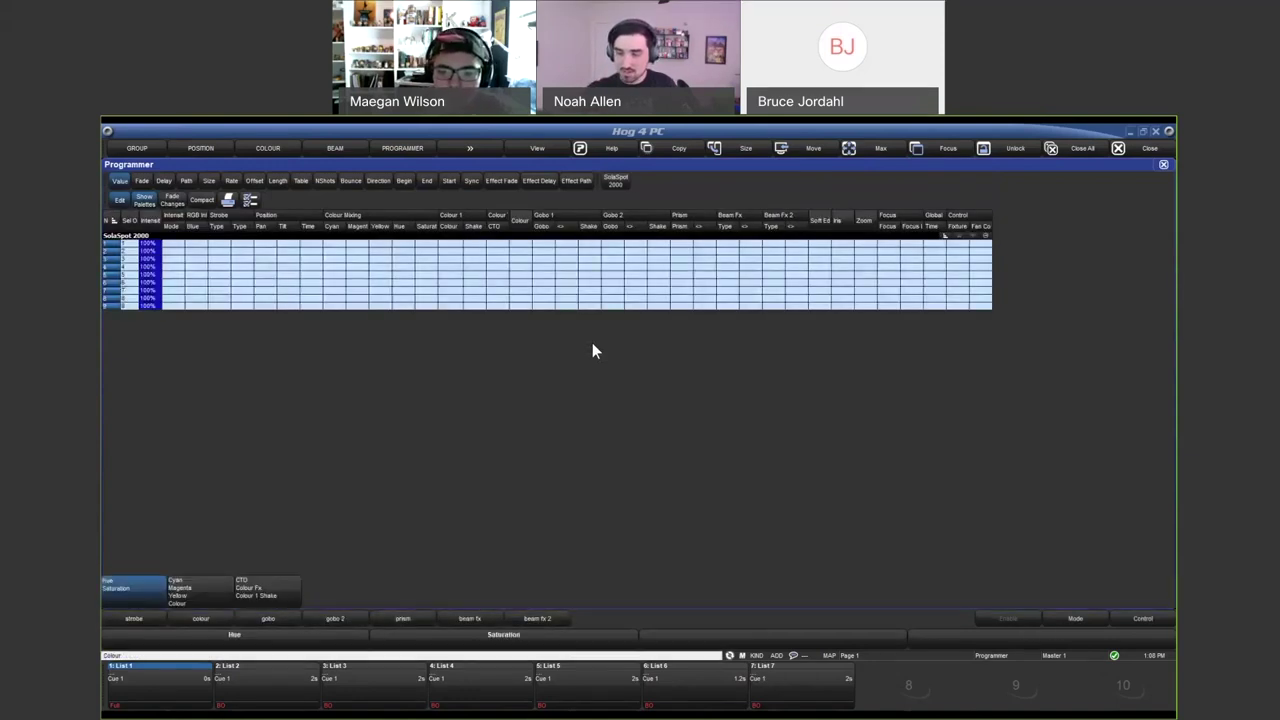
key(alt+c)
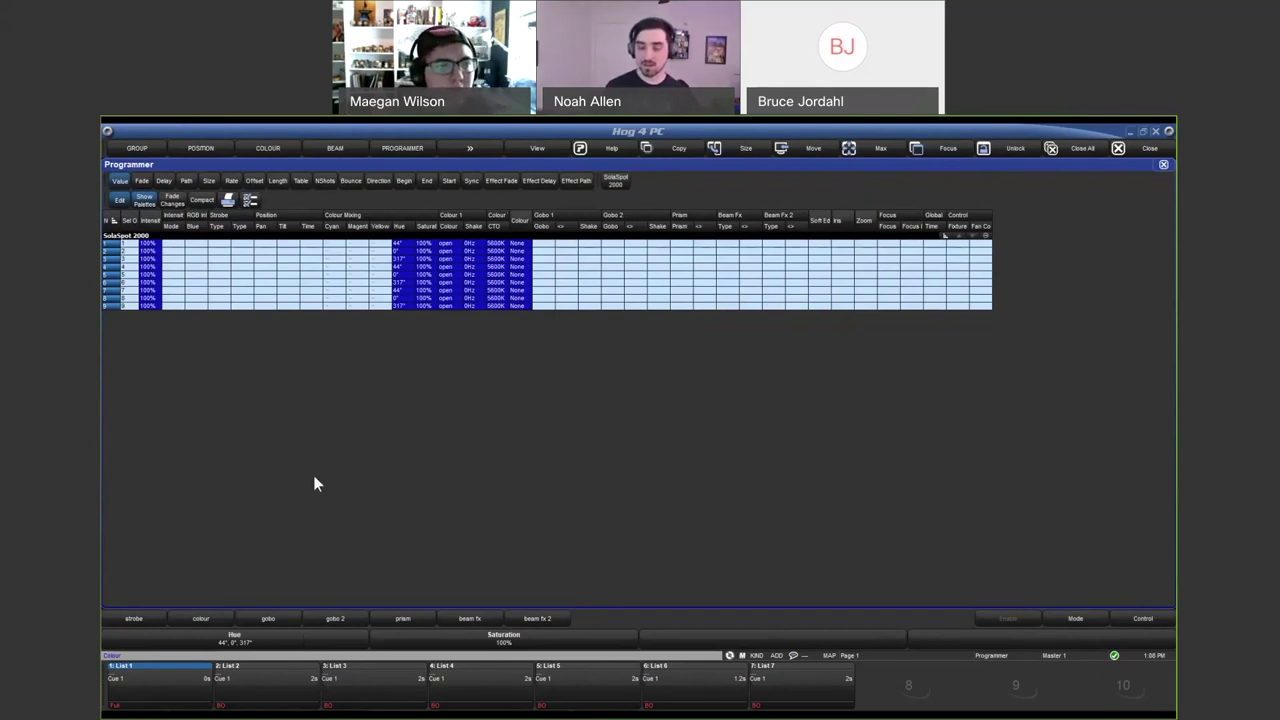
key(ctrl+c)
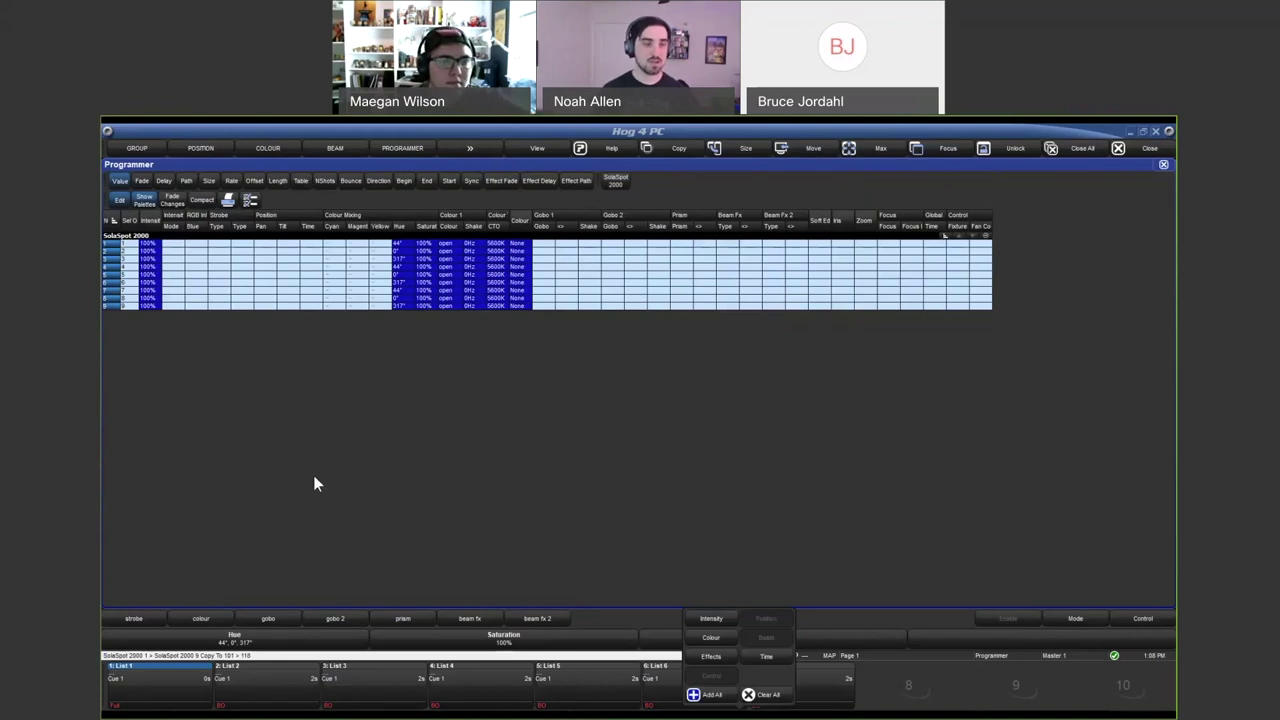
key(Return)
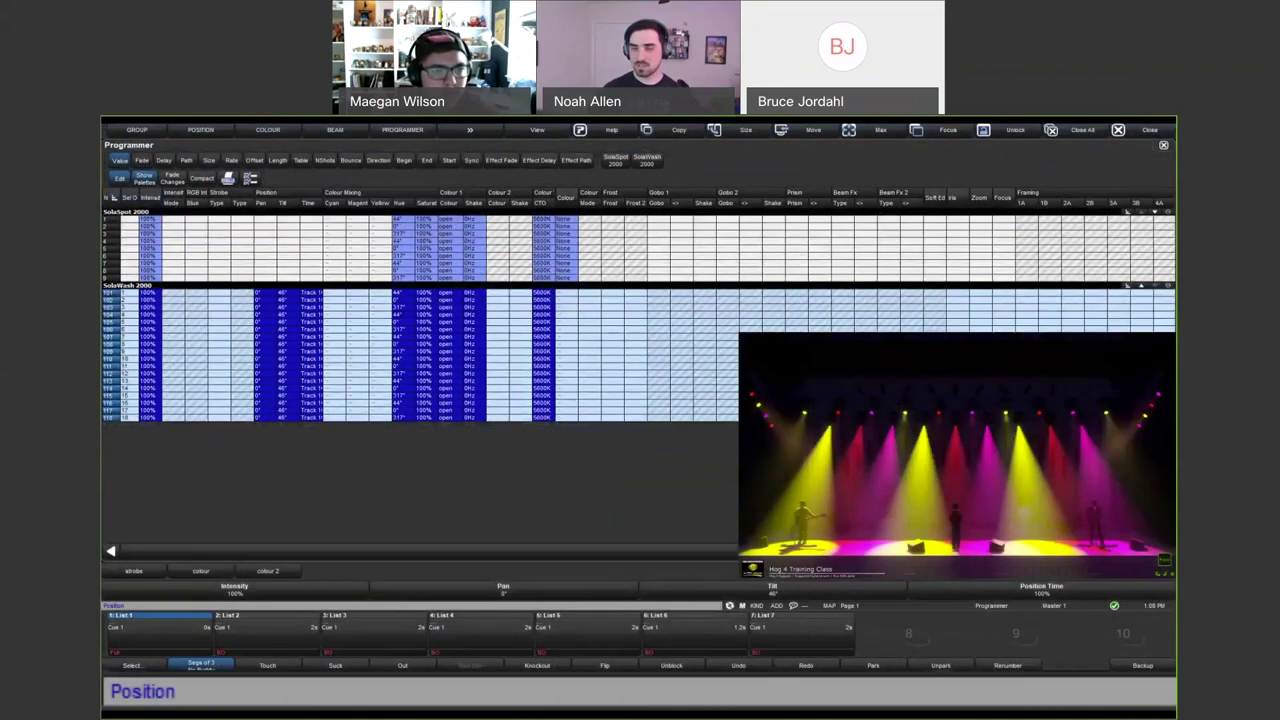
key(ctrl+BackSpace)
Set SolaSpots 1 to 9 to full with hues fanned in segments of three and copy their values to SolaWashes 101 to 118.
text(1 >)
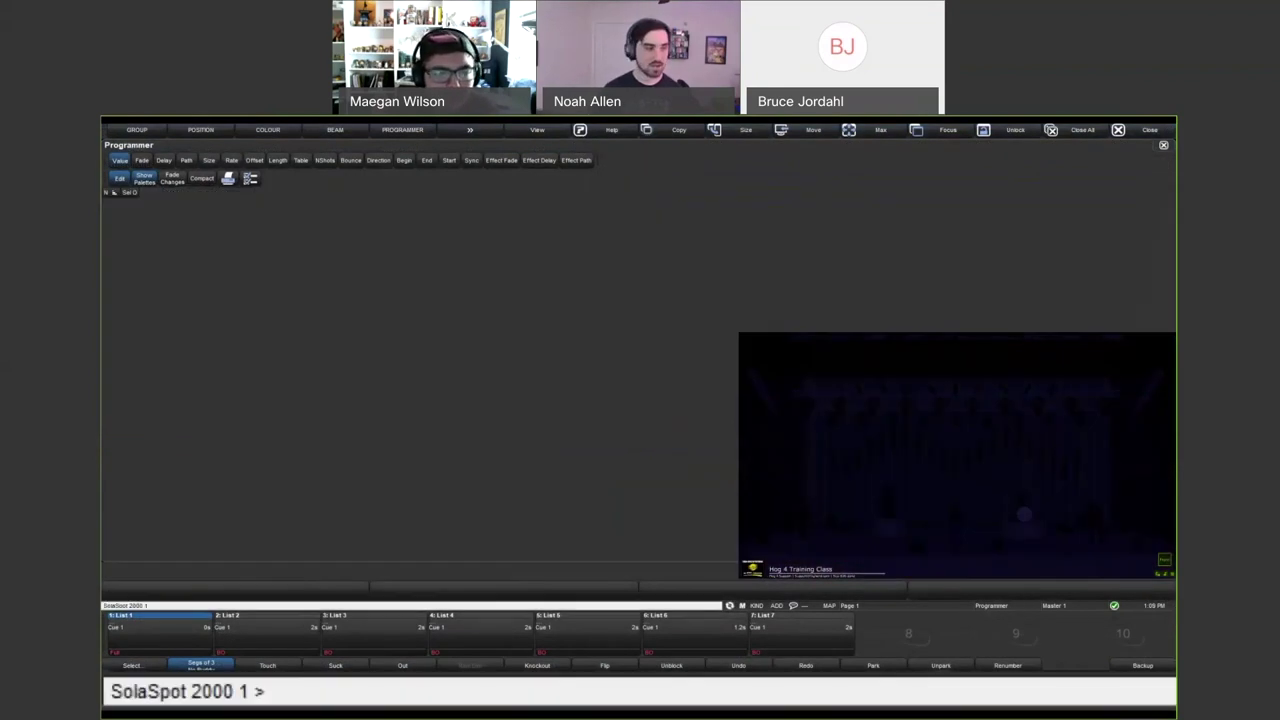
text(8fc)
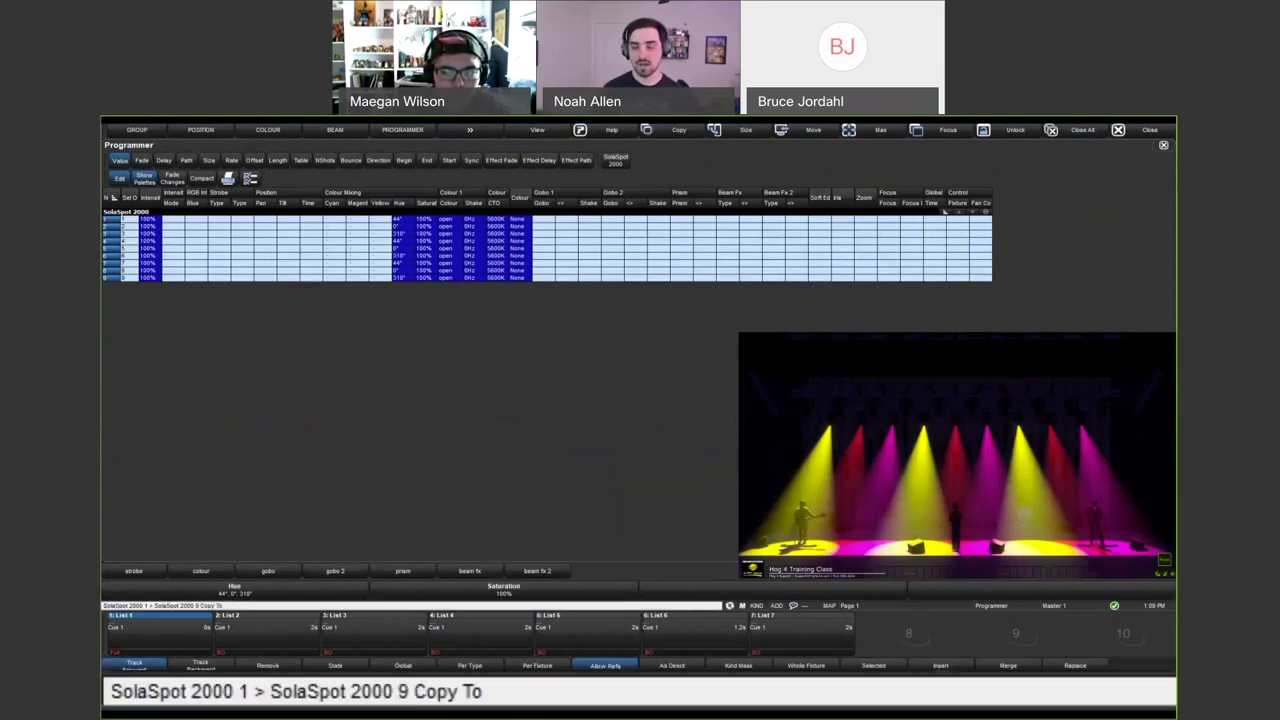
text(101)
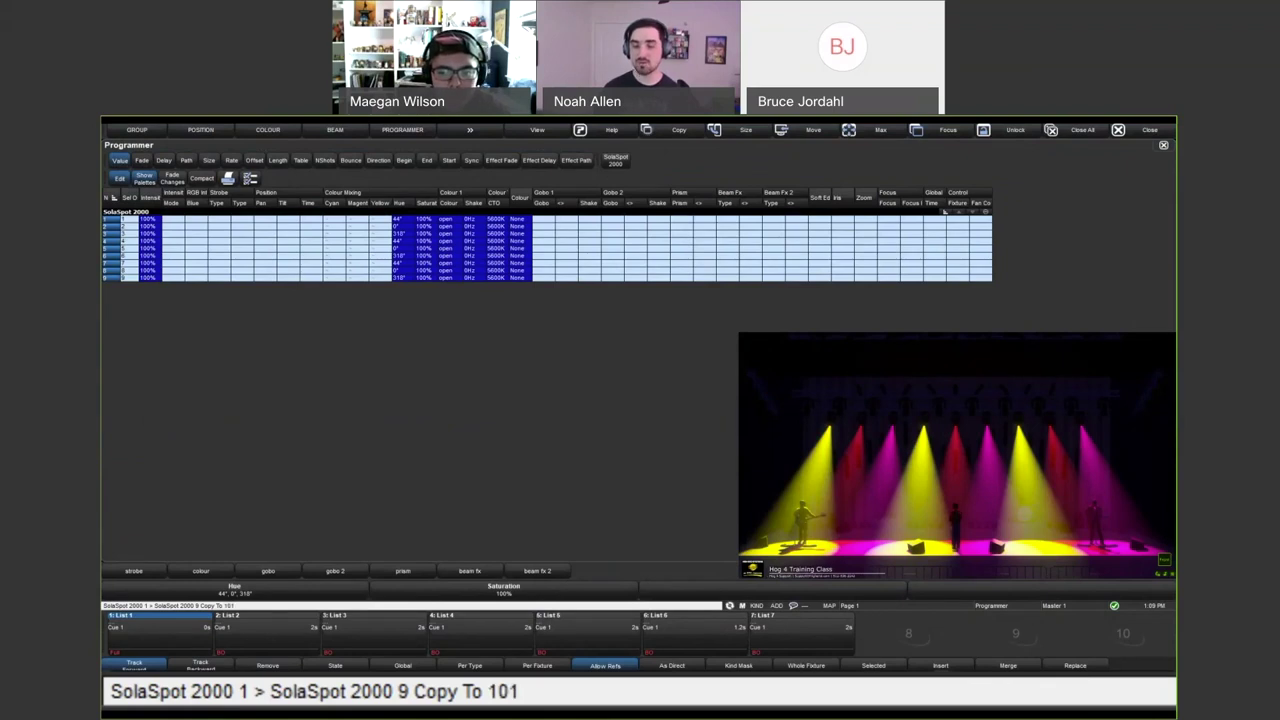
text( > 118)
key(Return)
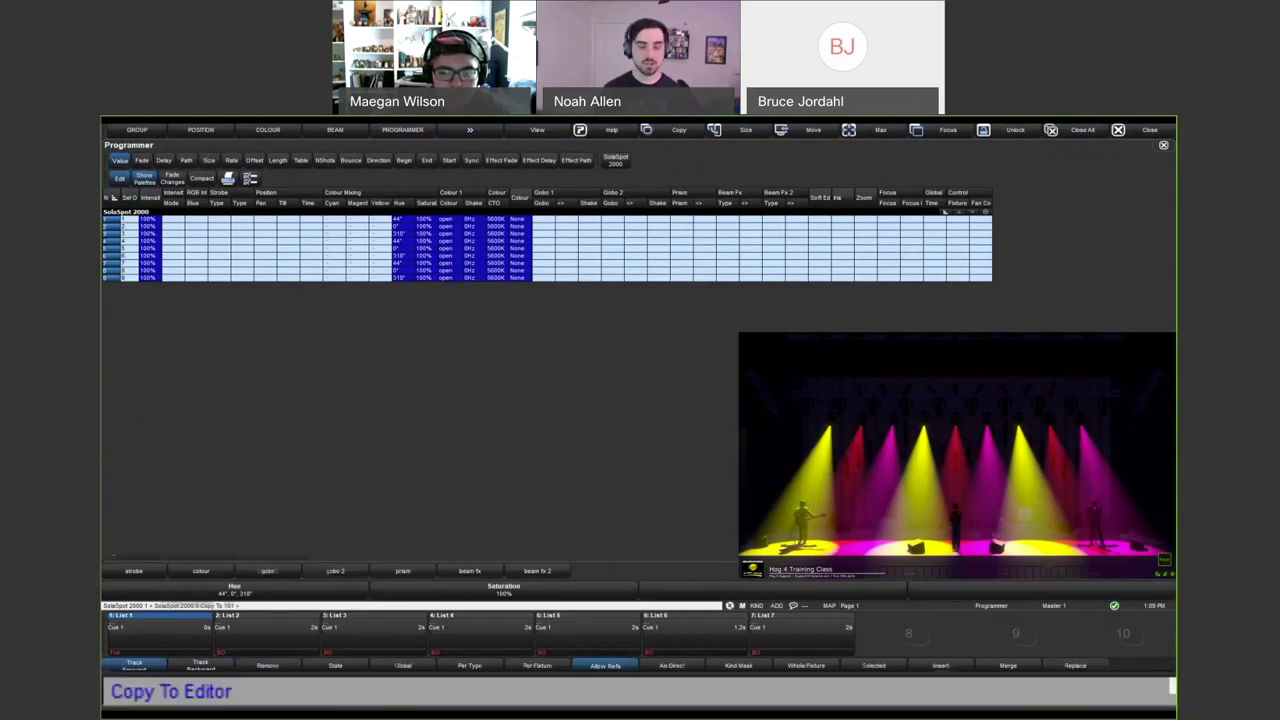
Tilt SolaWashes 101 to 118 to 37°.
key(p)
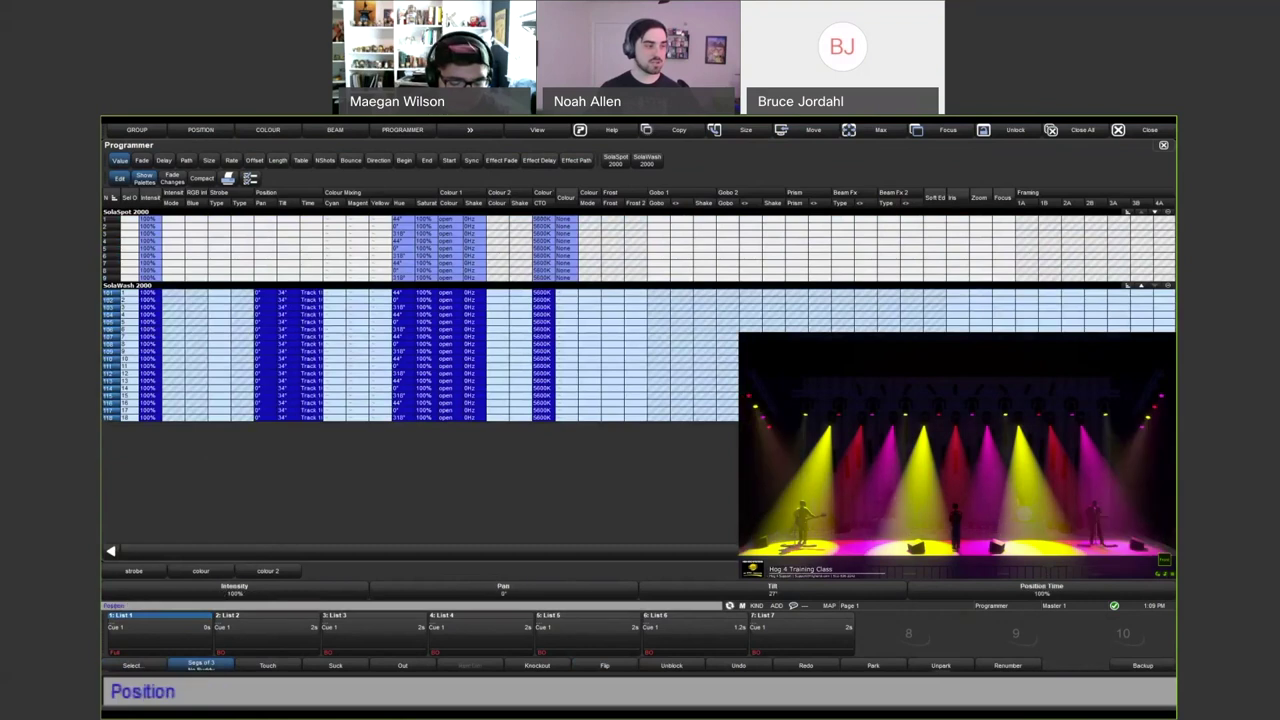
scroll(772, 590, up, 3)
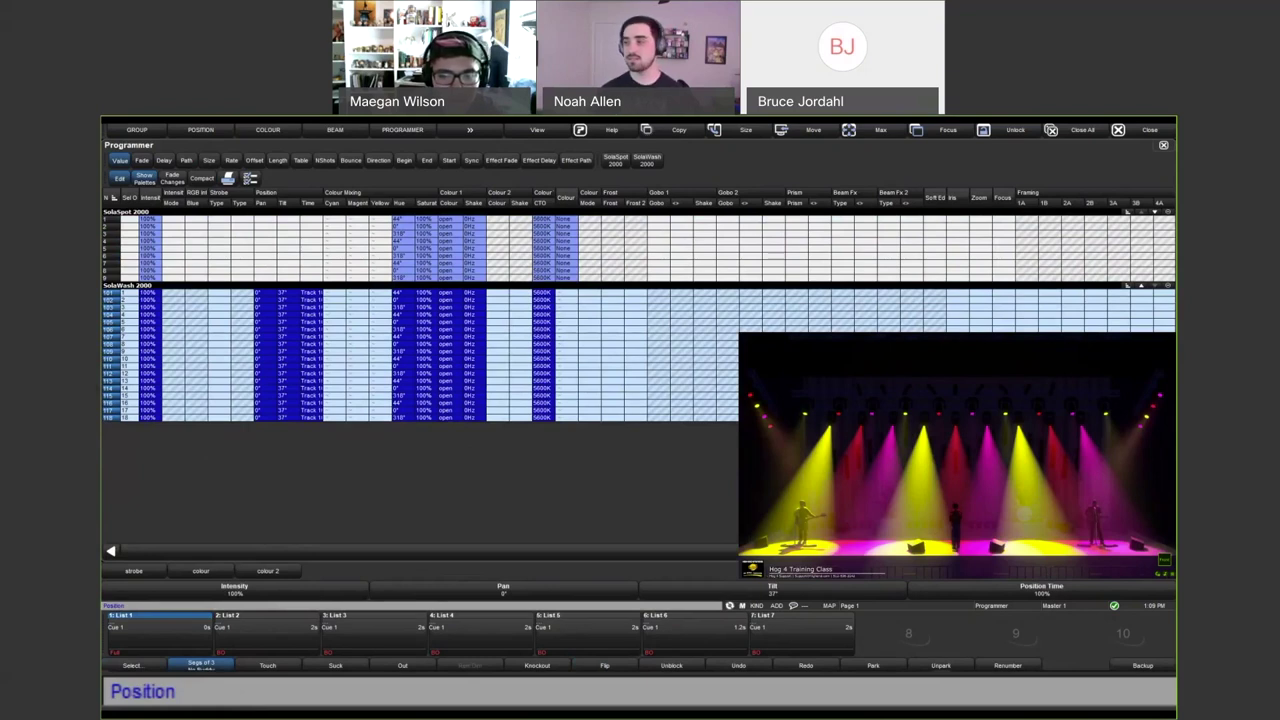
key(Escape)
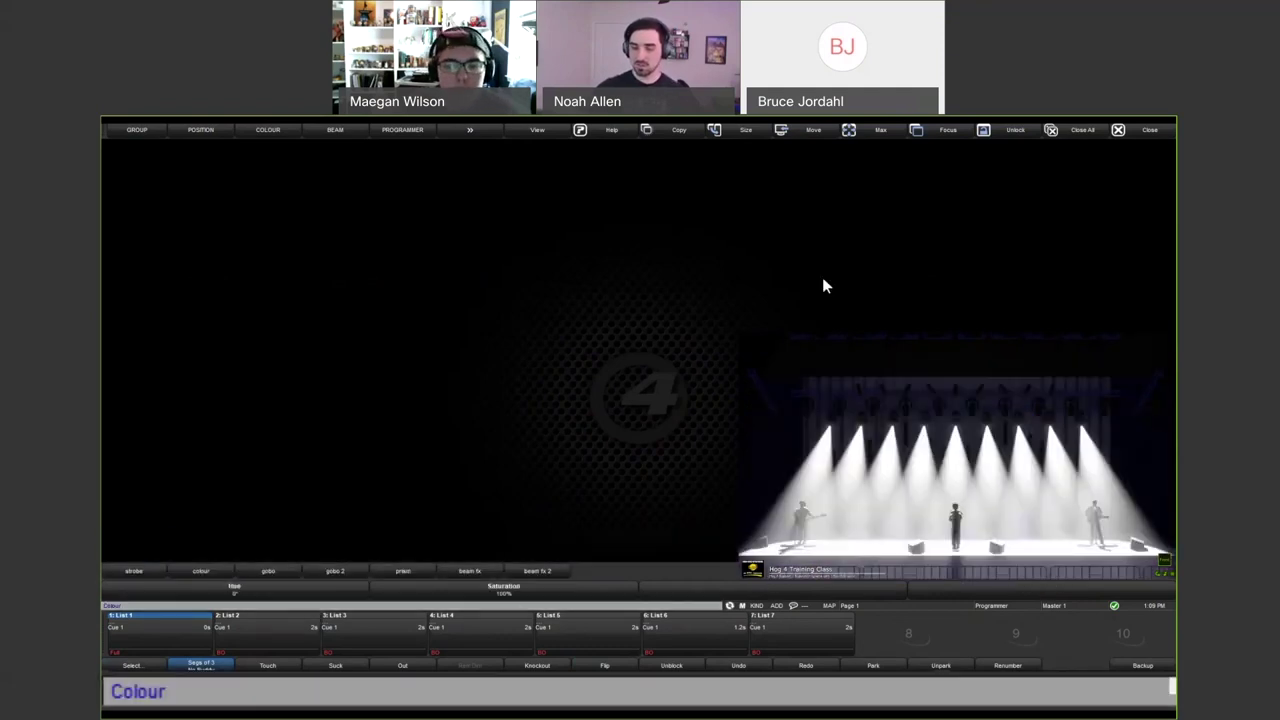
Fan the SolaSpots' hue to 131°, 78° and 25° in segments of three, record it as colour palette 5 and clear the programmer.
click(198, 663)
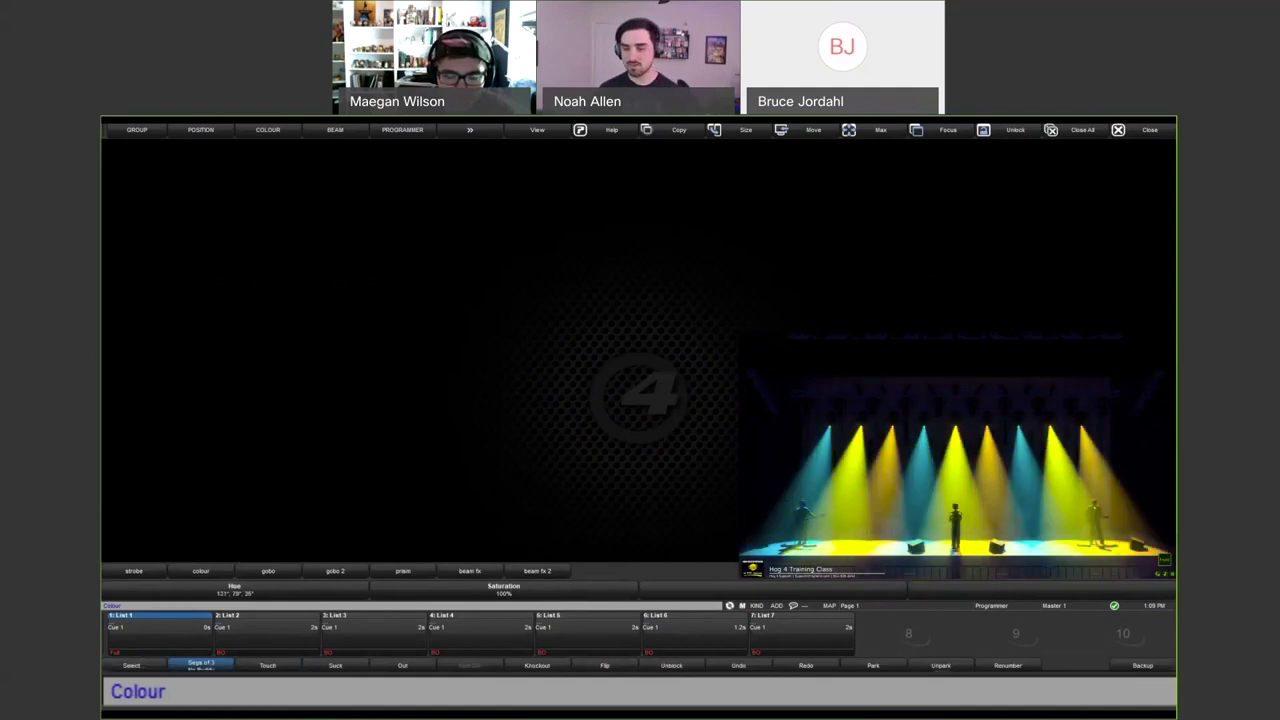
key(ctrl+r)
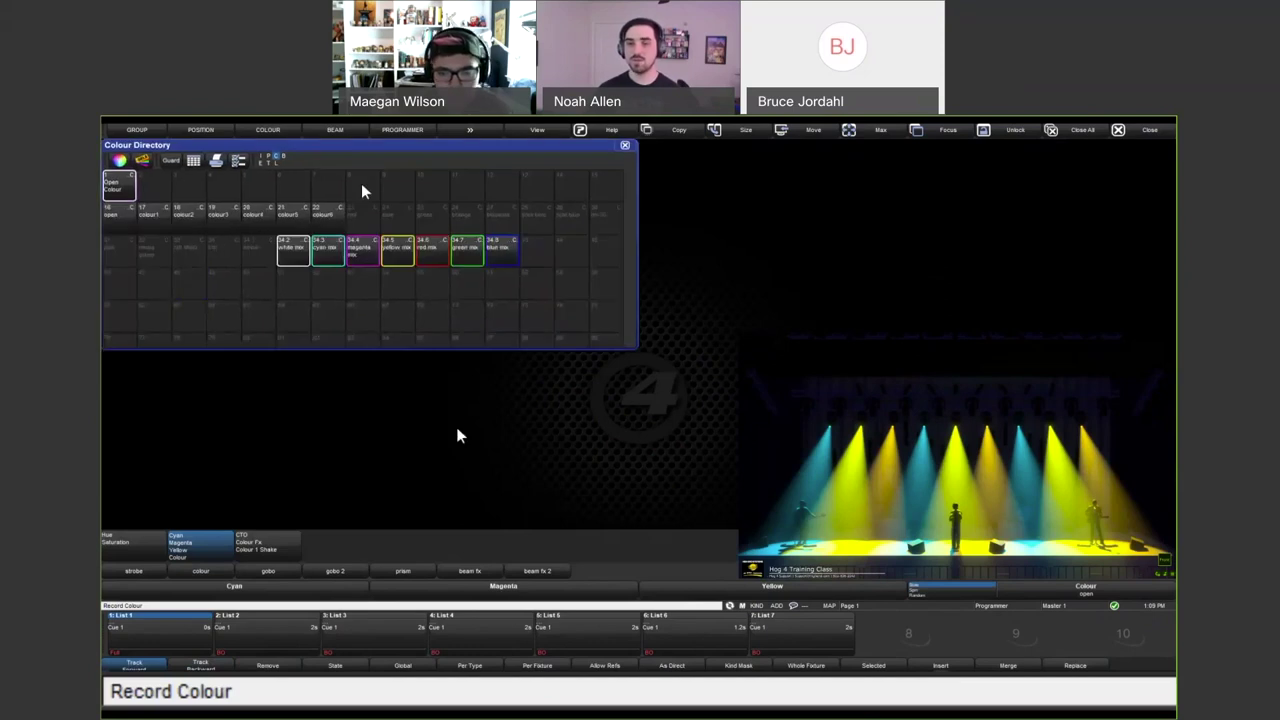
click(253, 188)
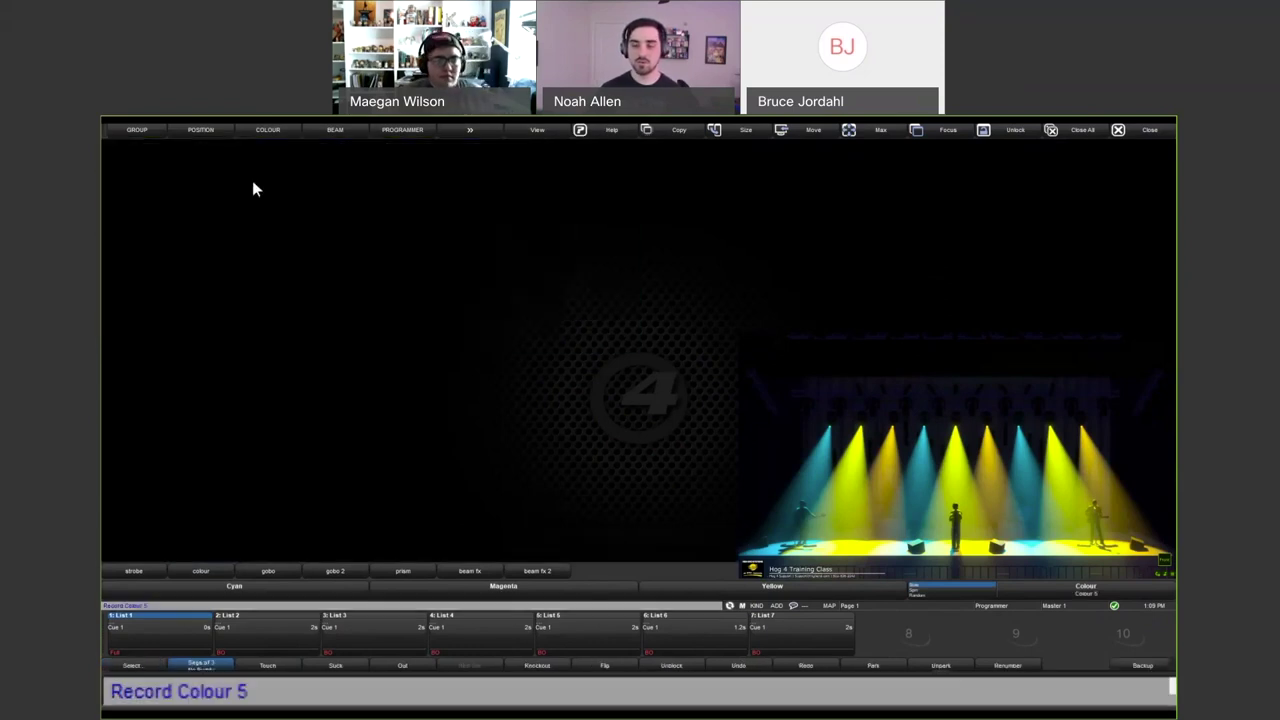
key(ctrl+BackSpace)
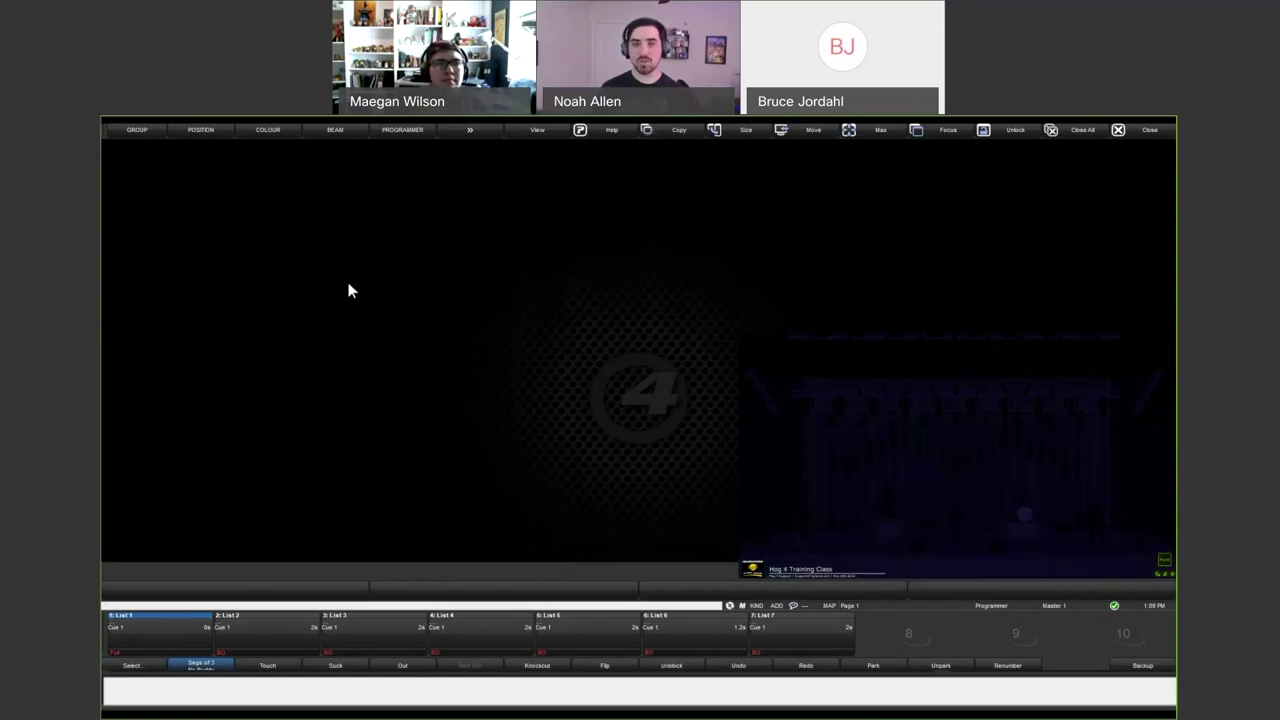
Open the Colour Directory with the Group Directory tiled below it.
key(alt+c)
key(BackSpace)
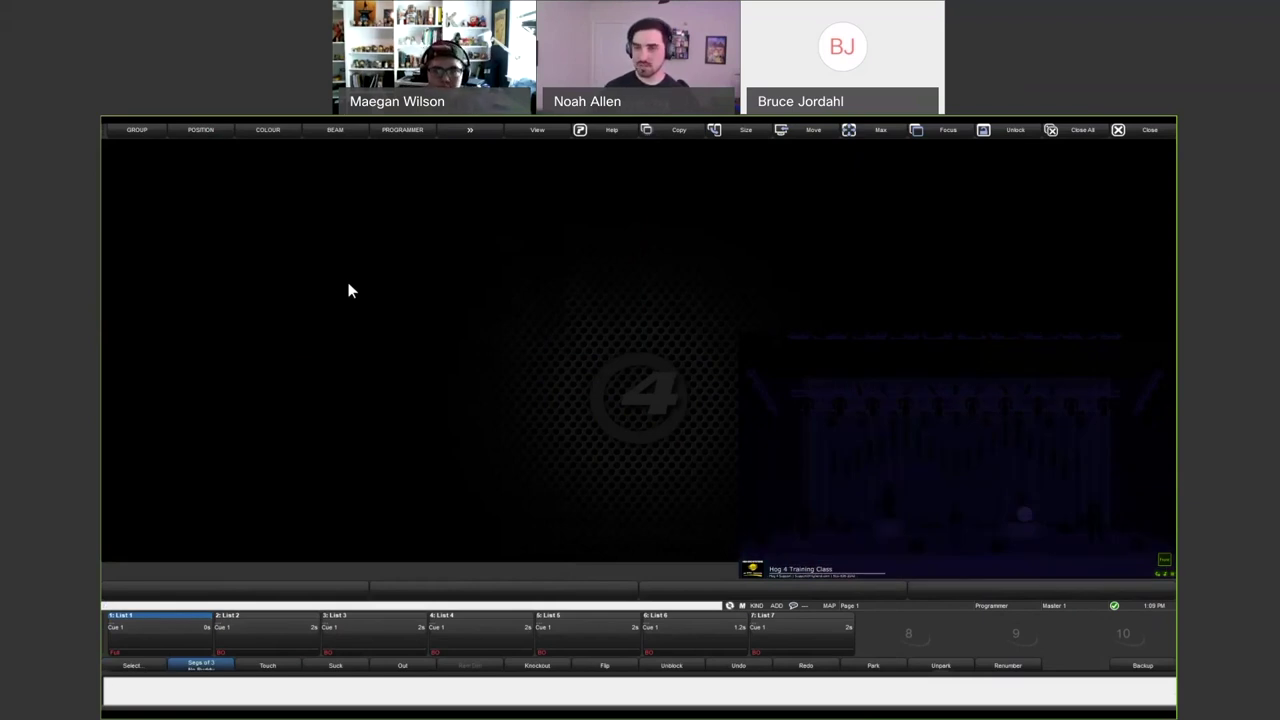
click(348, 284)
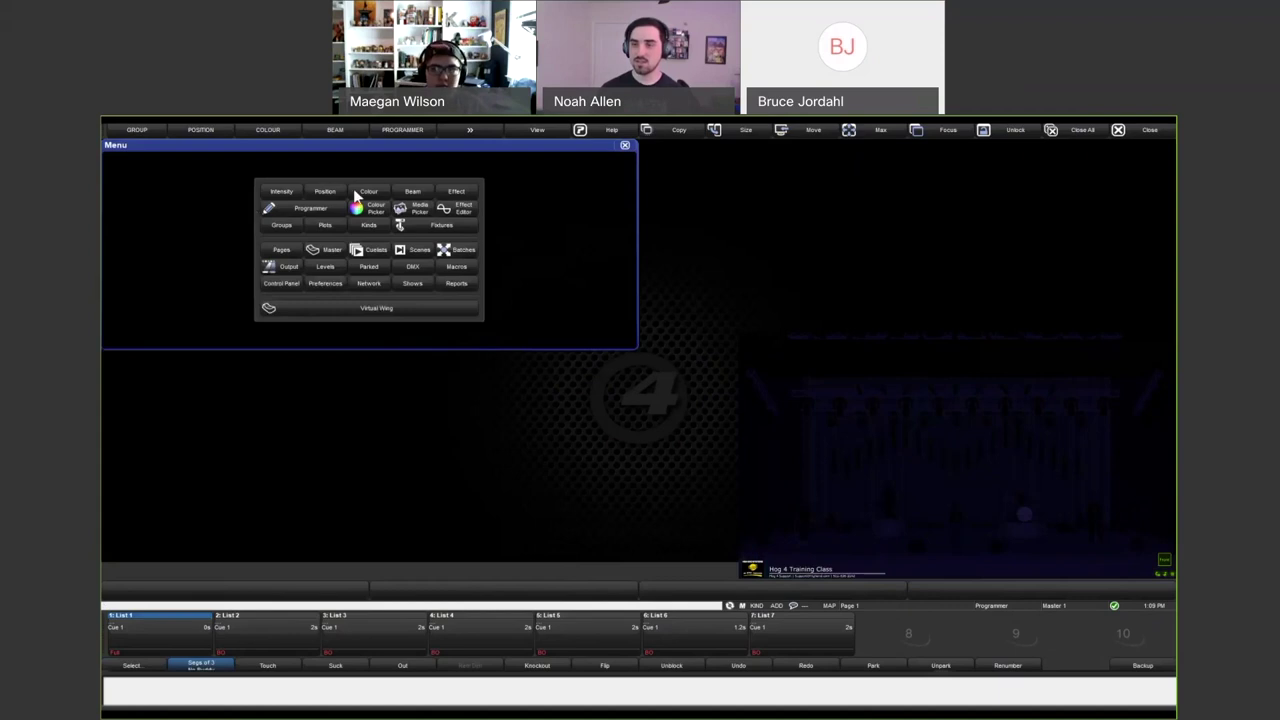
click(354, 194)
click(286, 377)
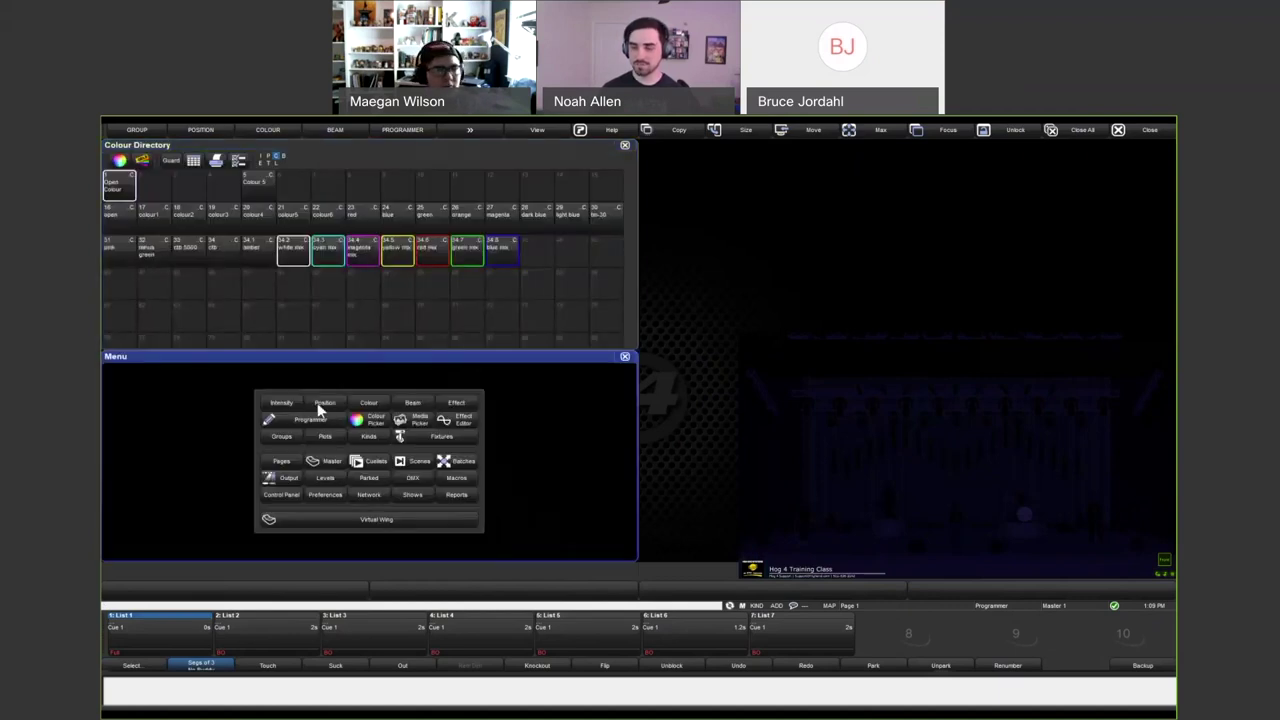
click(268, 436)
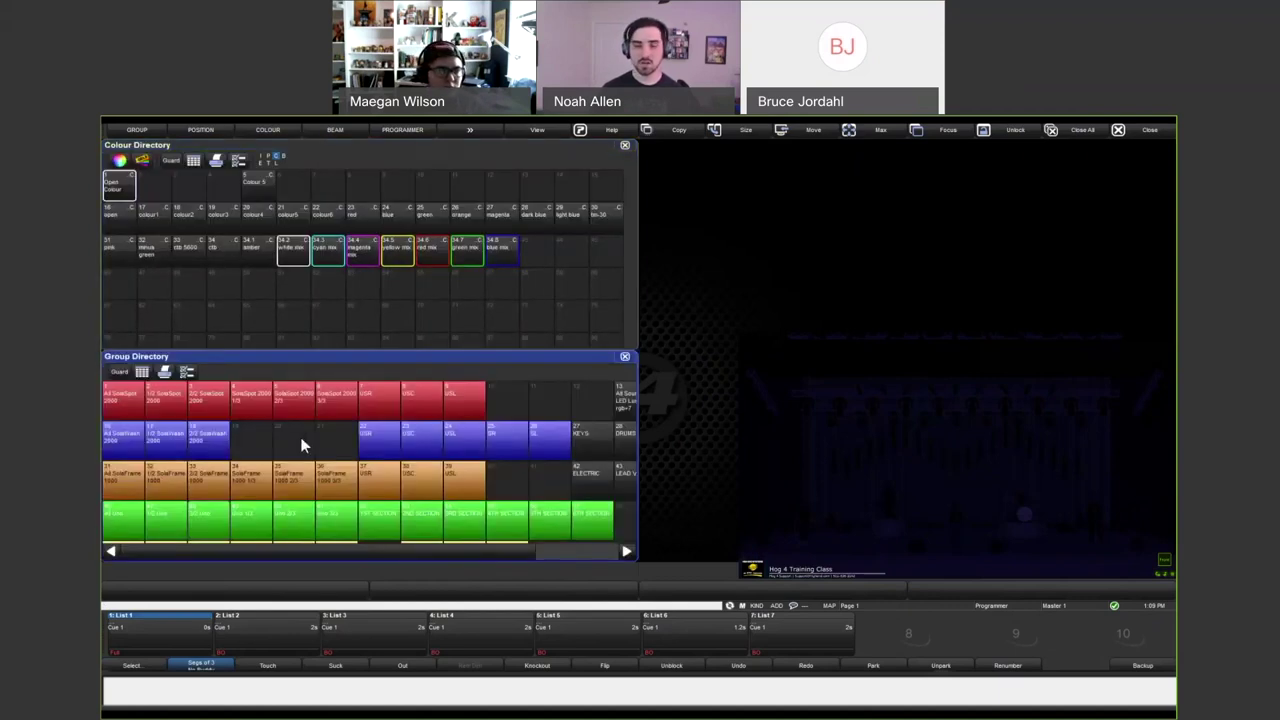
Select the All SolaWash 2000 group and open colour palette 5 for editing.
click(137, 447)
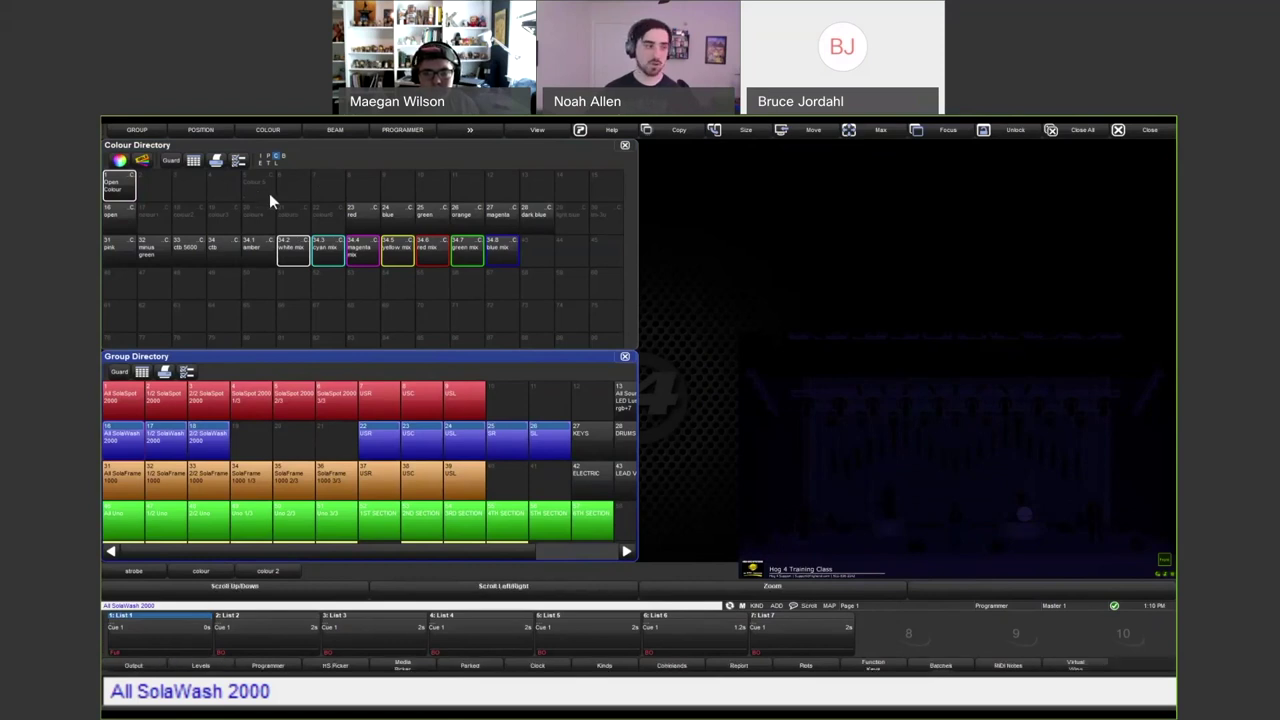
click(266, 185)
click(266, 185)
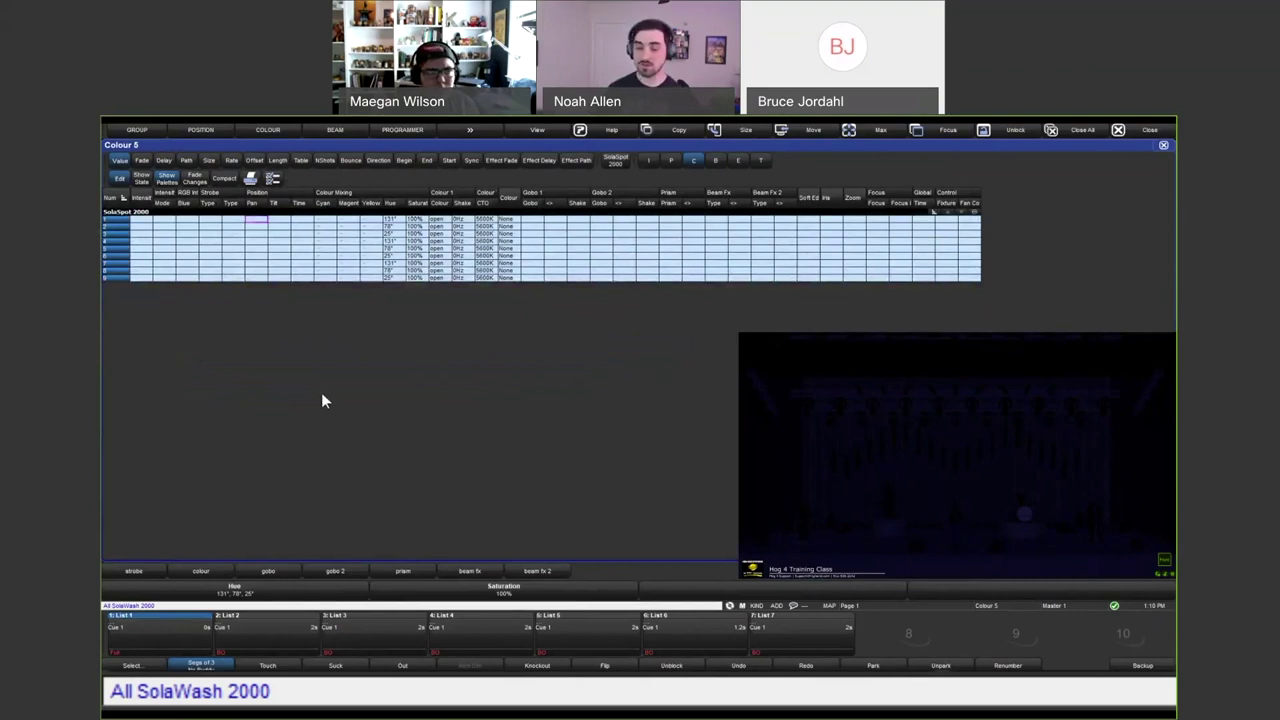
Try to copy the colour values of SolaSpots 1 to 9 to fixtures 101 to 118 inside colour palette 5.
text(1>9)
key(ctrl+c)
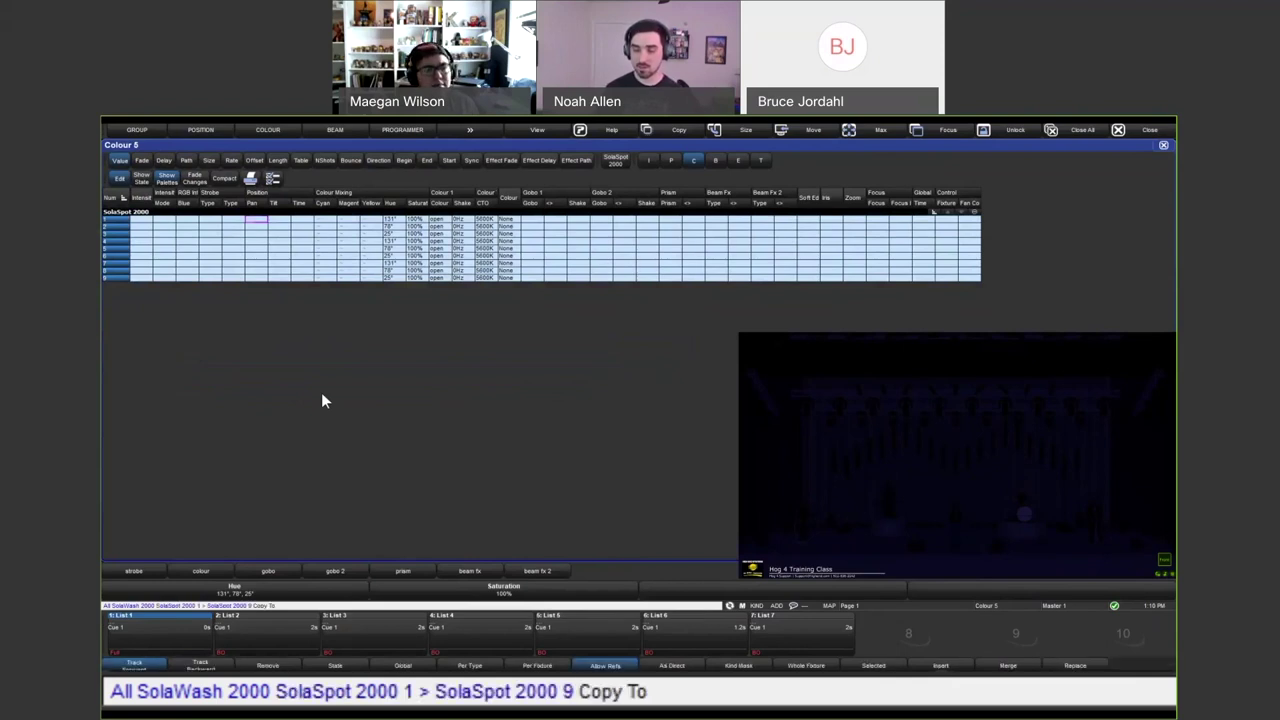
text(101>11)
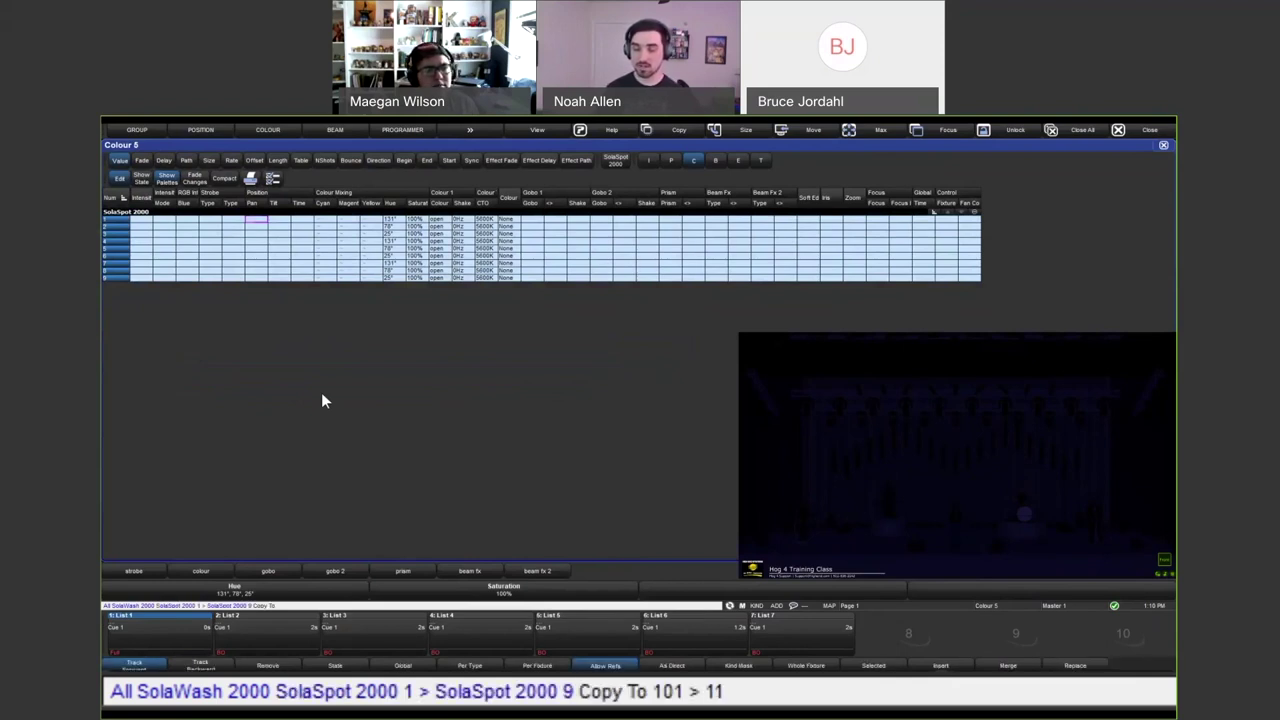
key(Return)
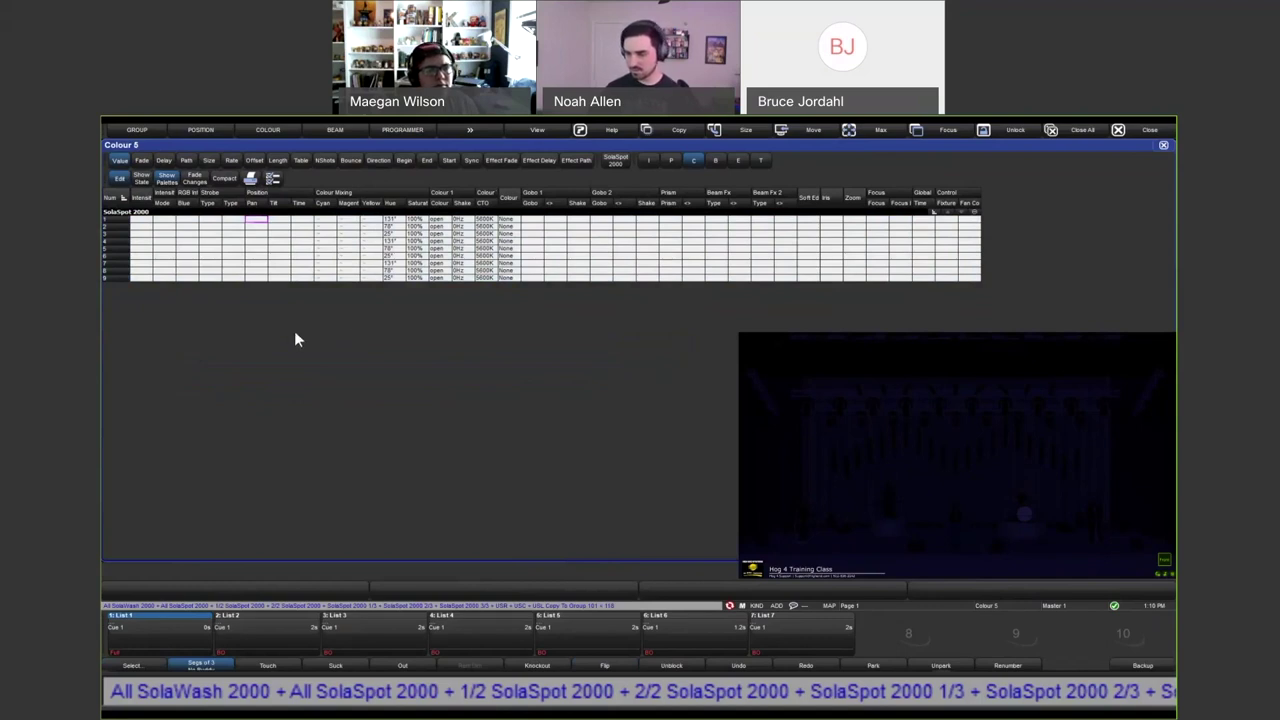
Copy the colour values of SolaSpots 1 to 9 to fixtures 101 to 118 inside colour palette 5 and save the palette.
text(1>)
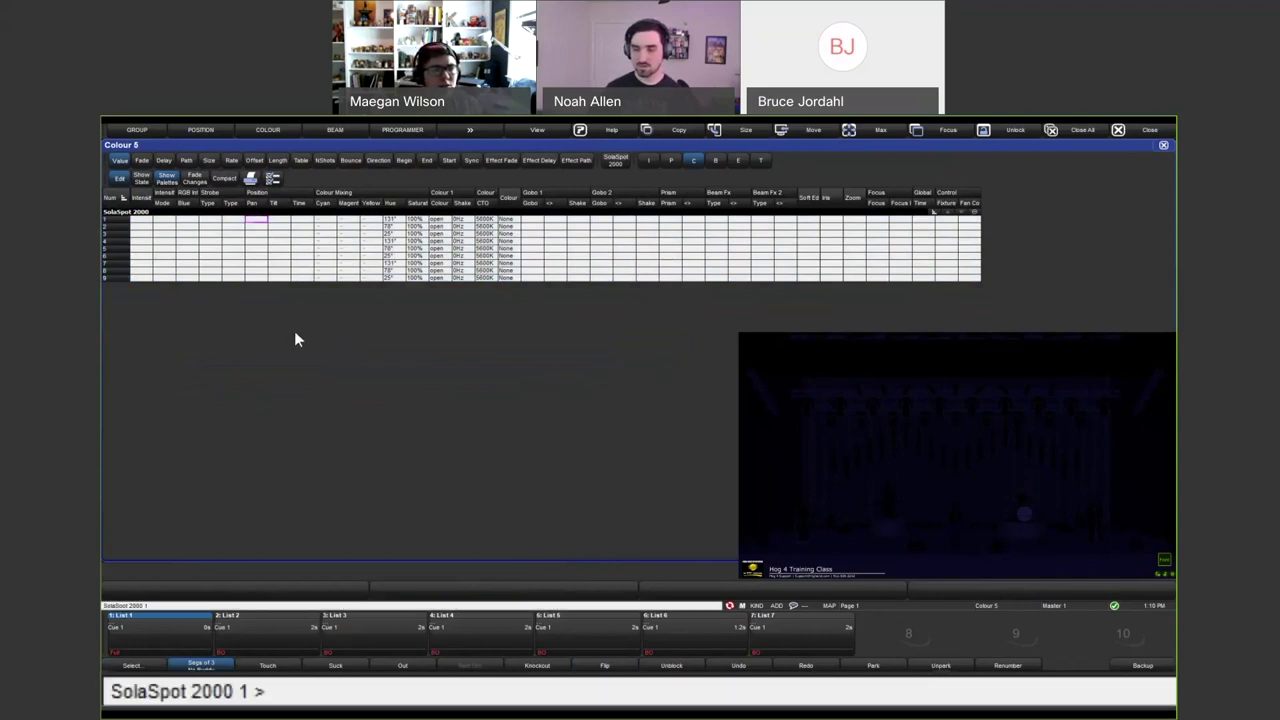
text(9)
key(Return)
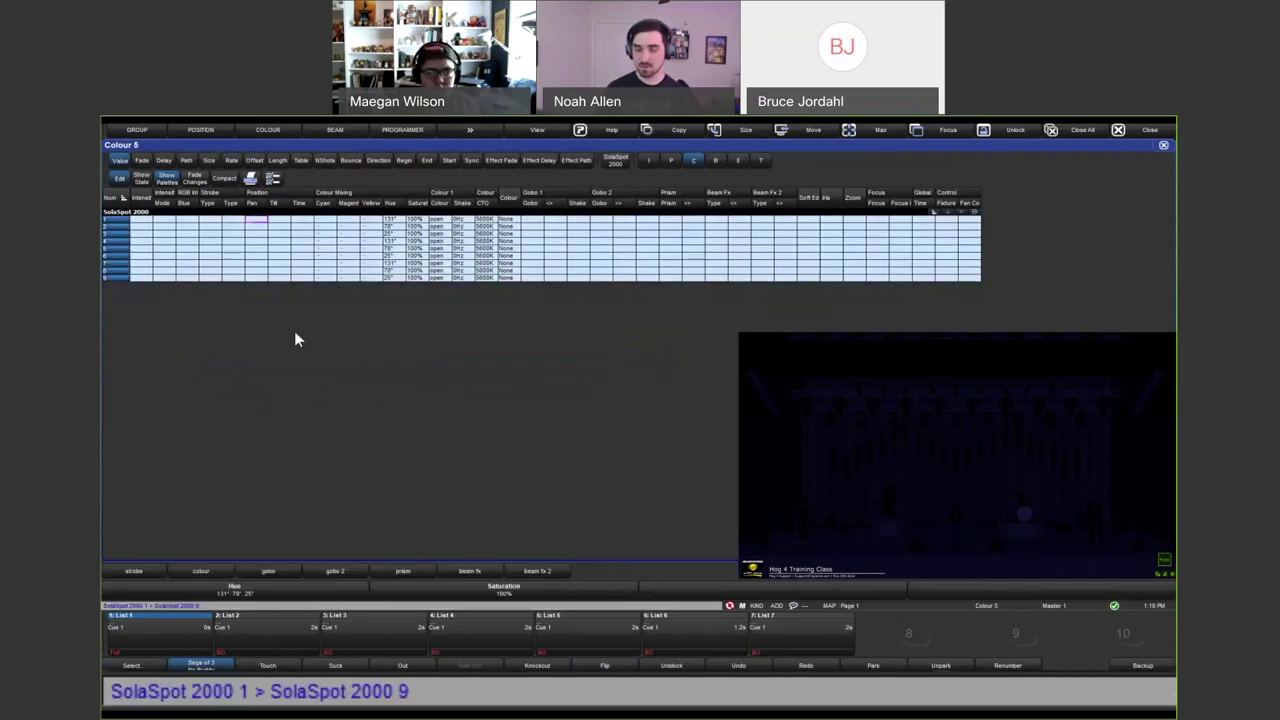
key(ctrl+c)
text(101>1)
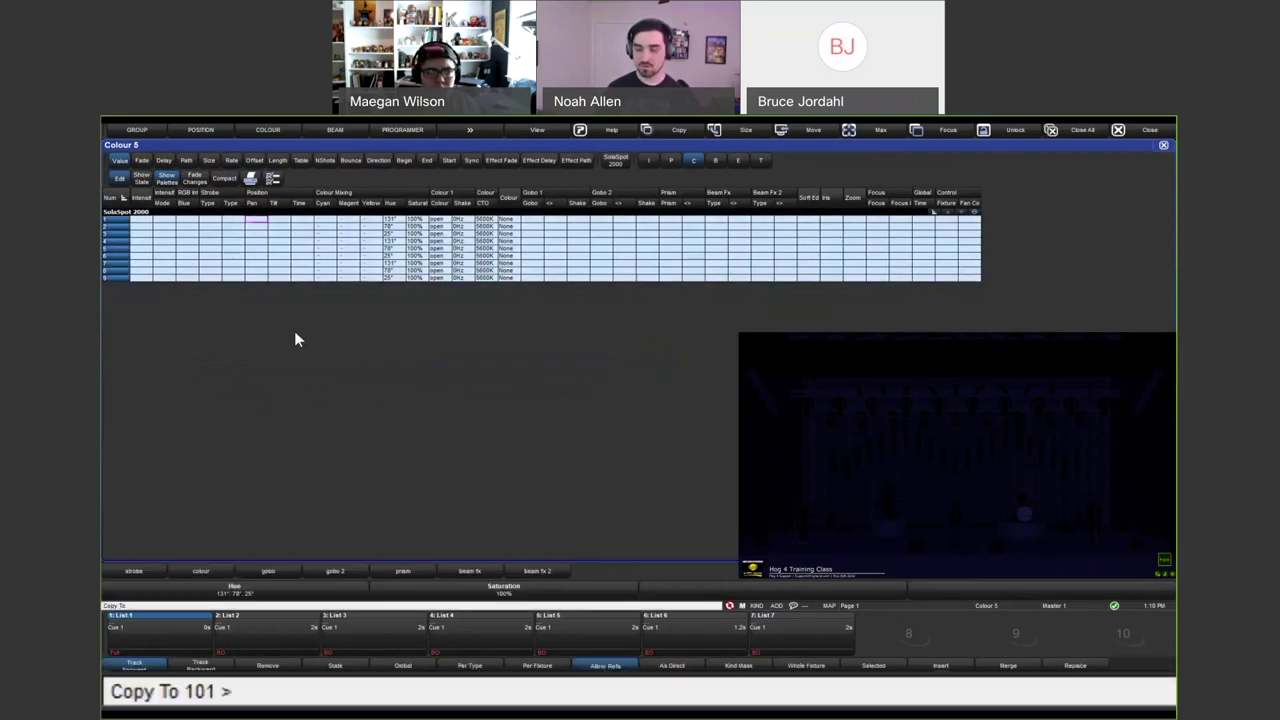
key(Return)
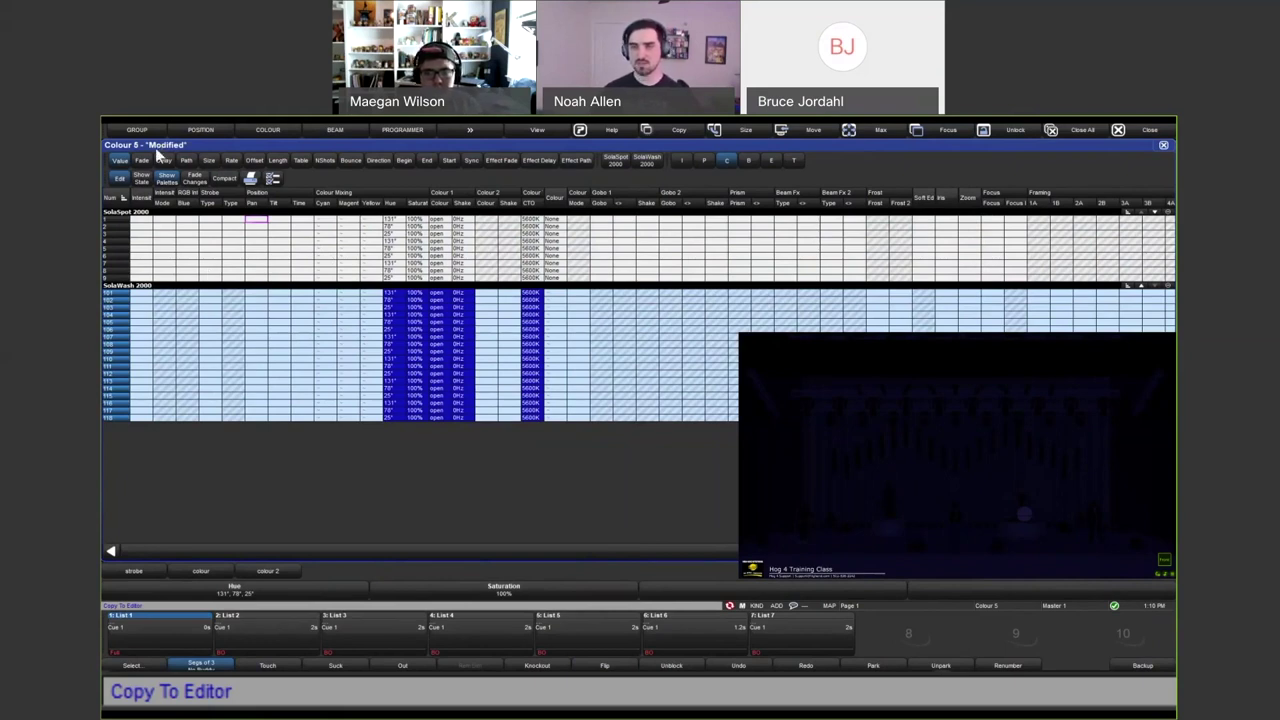
key(Escape)
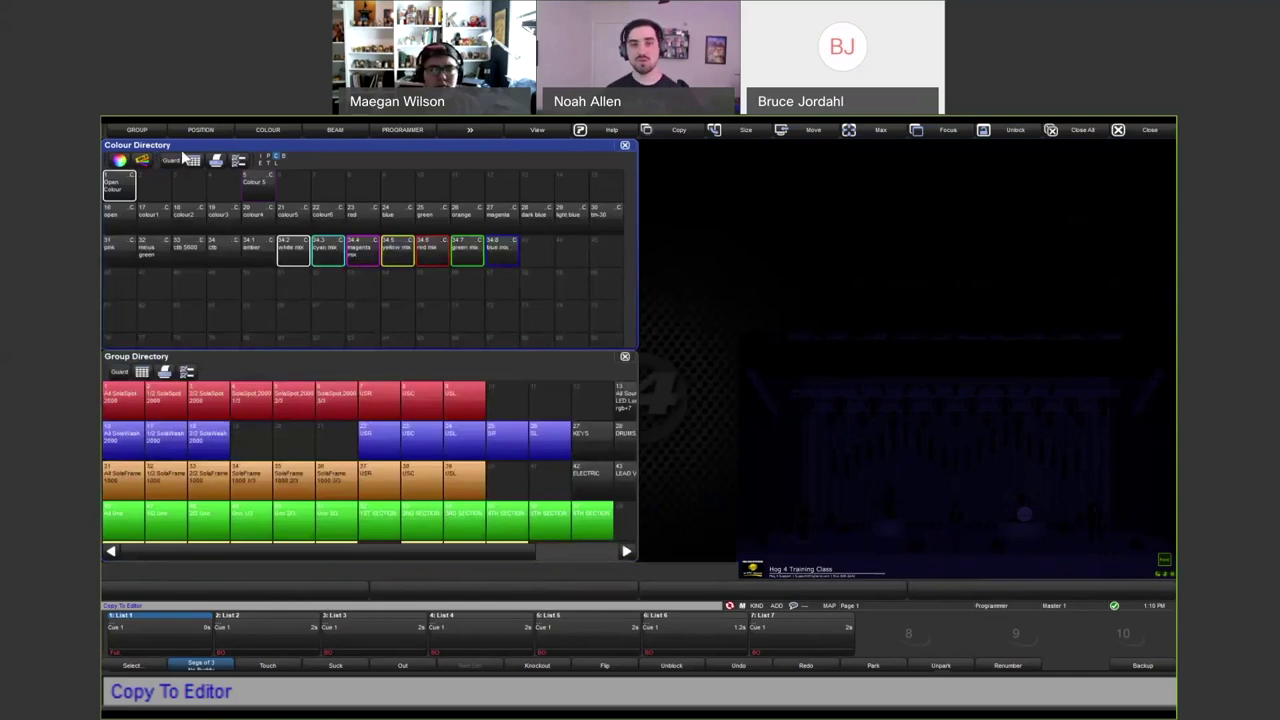
key(Escape)
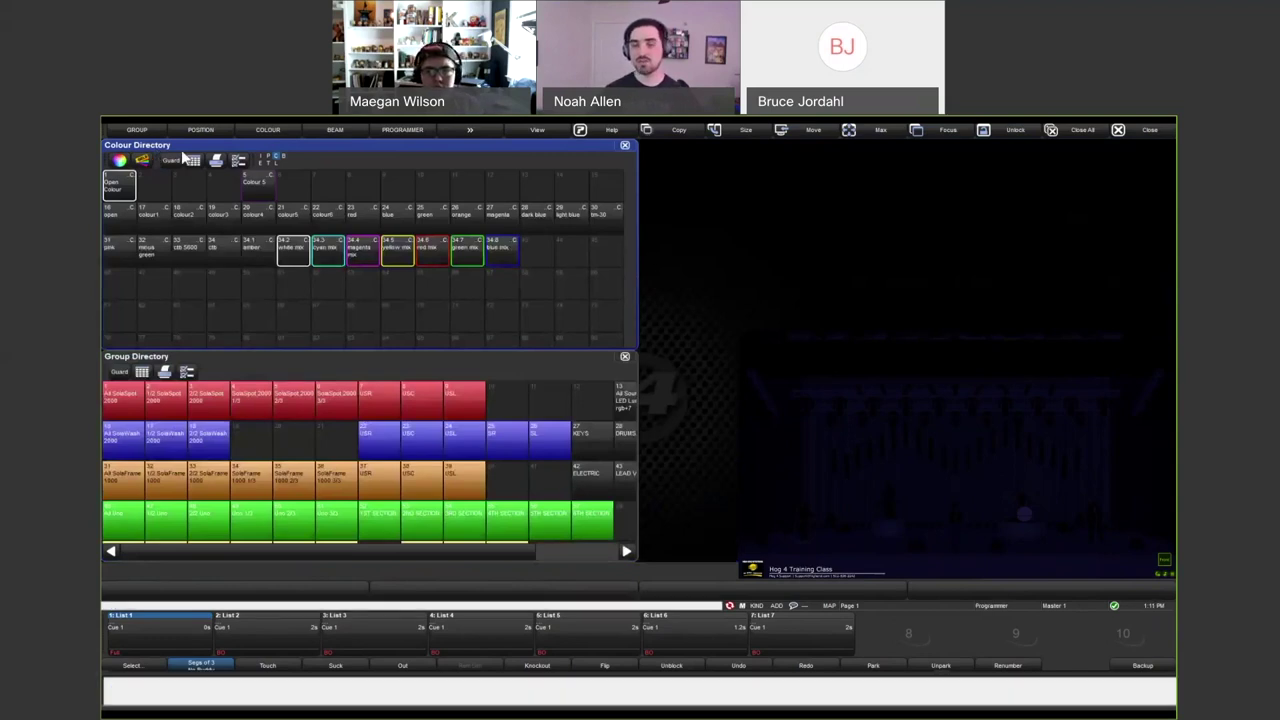
Bring the All SolaWash 2000 group to full in colour palette 5 and tilt it to 56°.
click(132, 437)
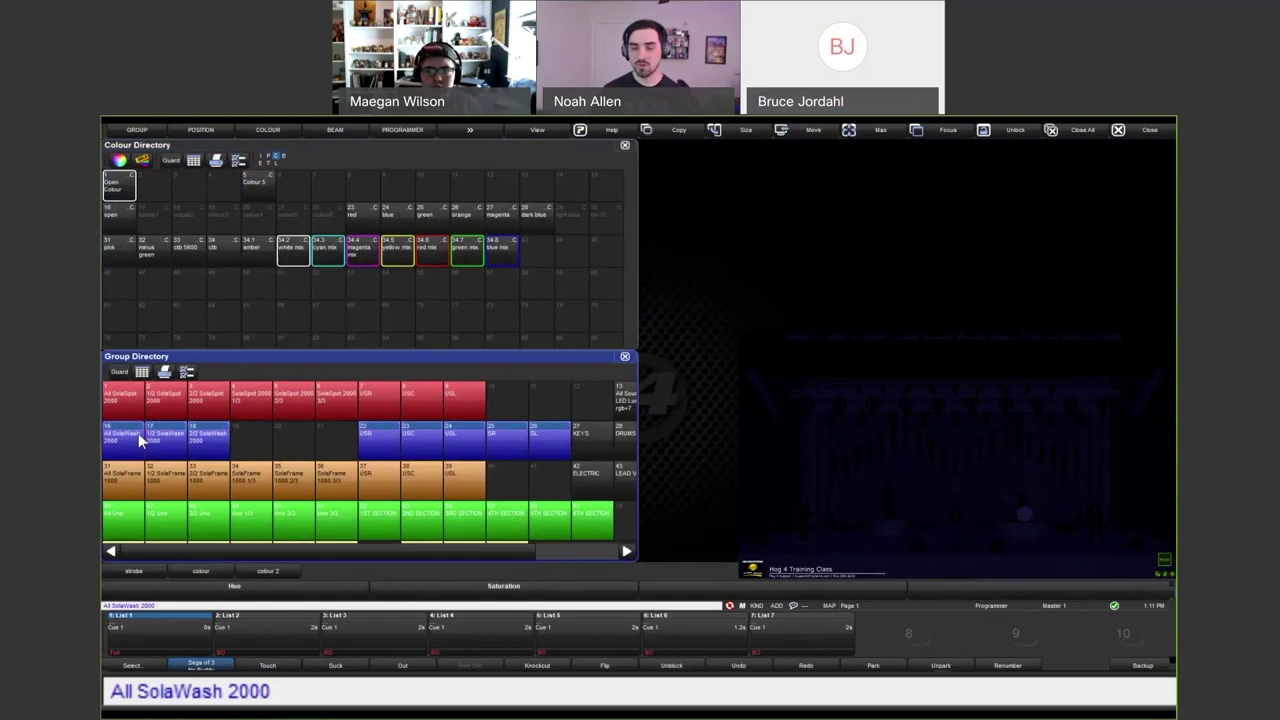
click(248, 186)
key(shift+2)
key(f)
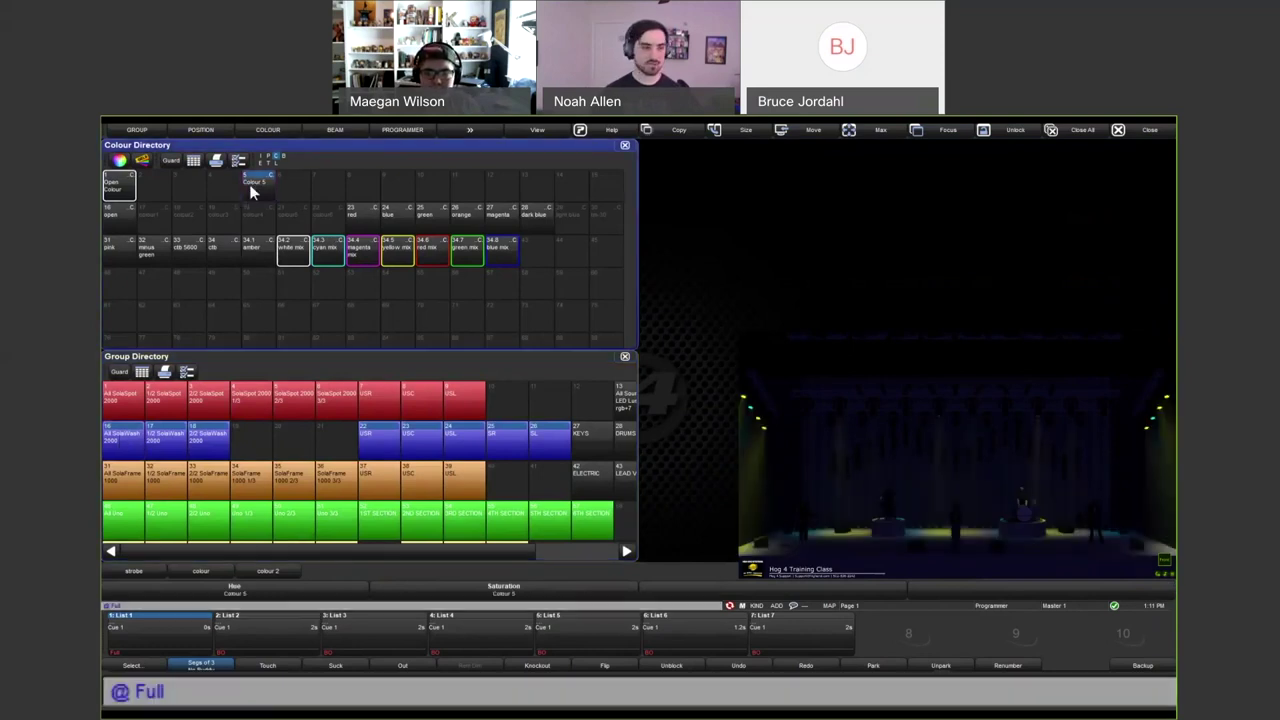
key(F2)
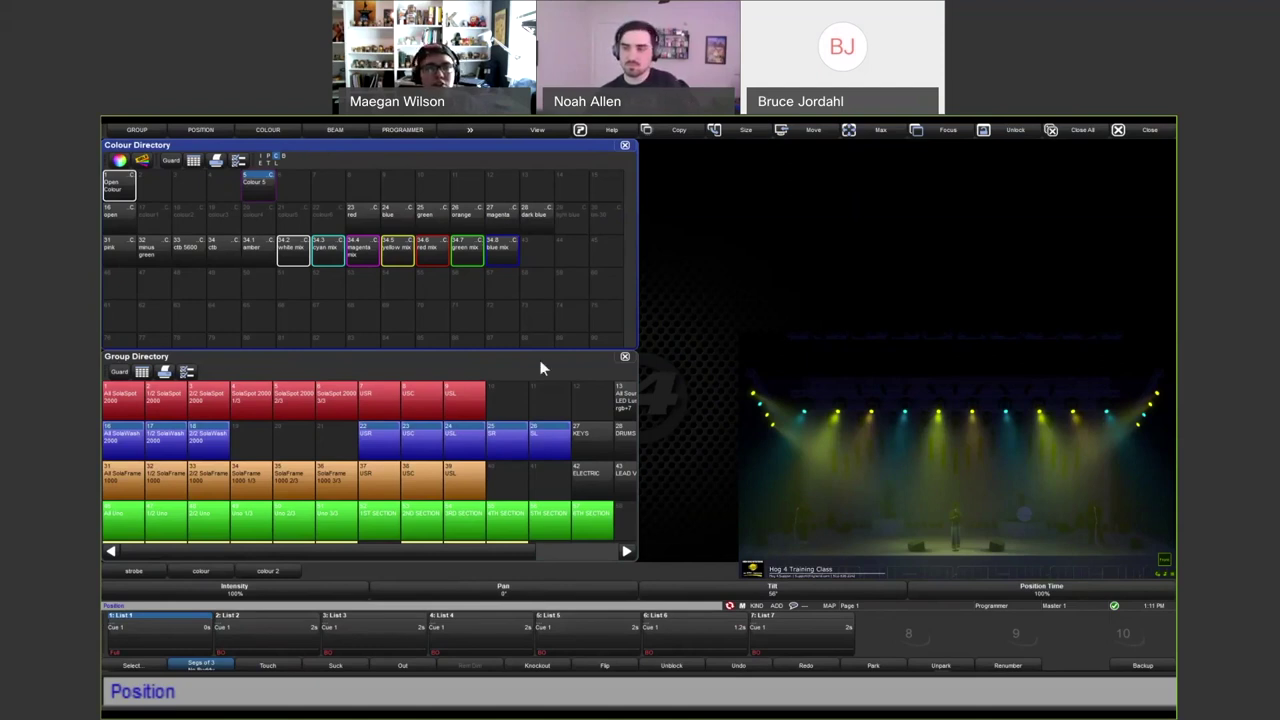
Close both directories and enable resetting segments and buddying on clear in the programming preferences.
click(625, 356)
click(625, 145)
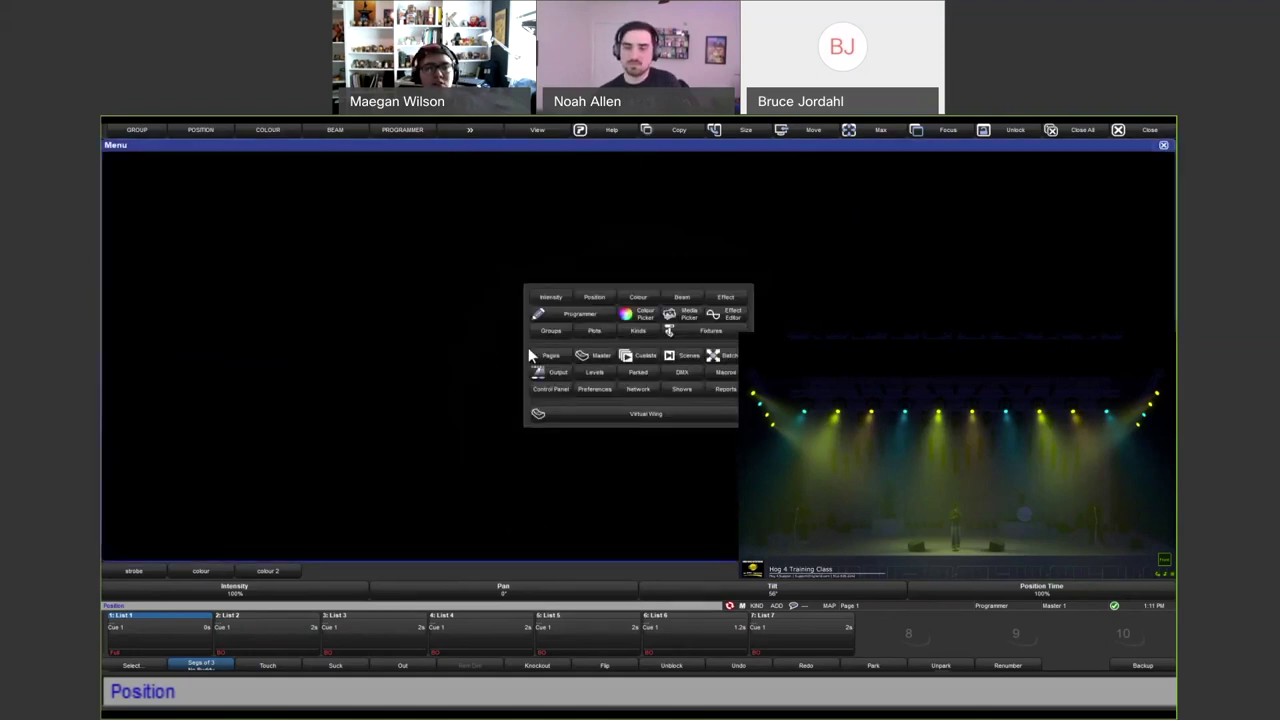
click(594, 388)
click(153, 385)
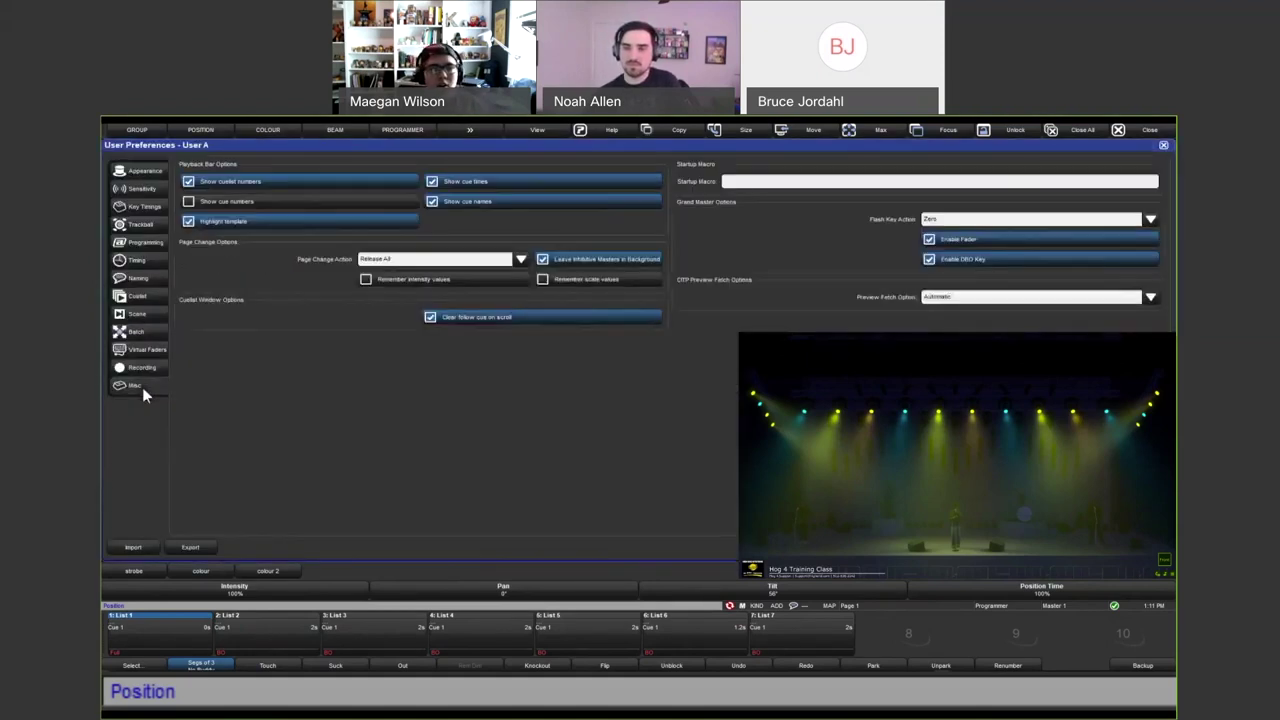
click(146, 242)
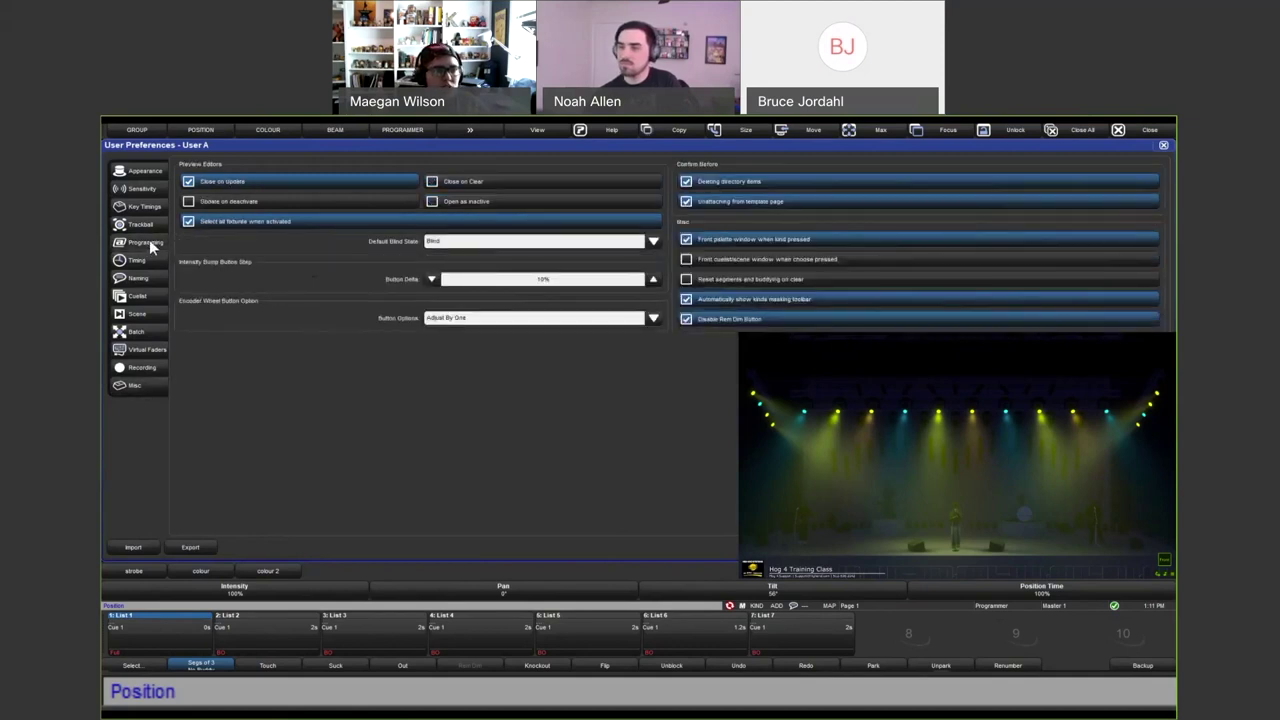
click(755, 277)
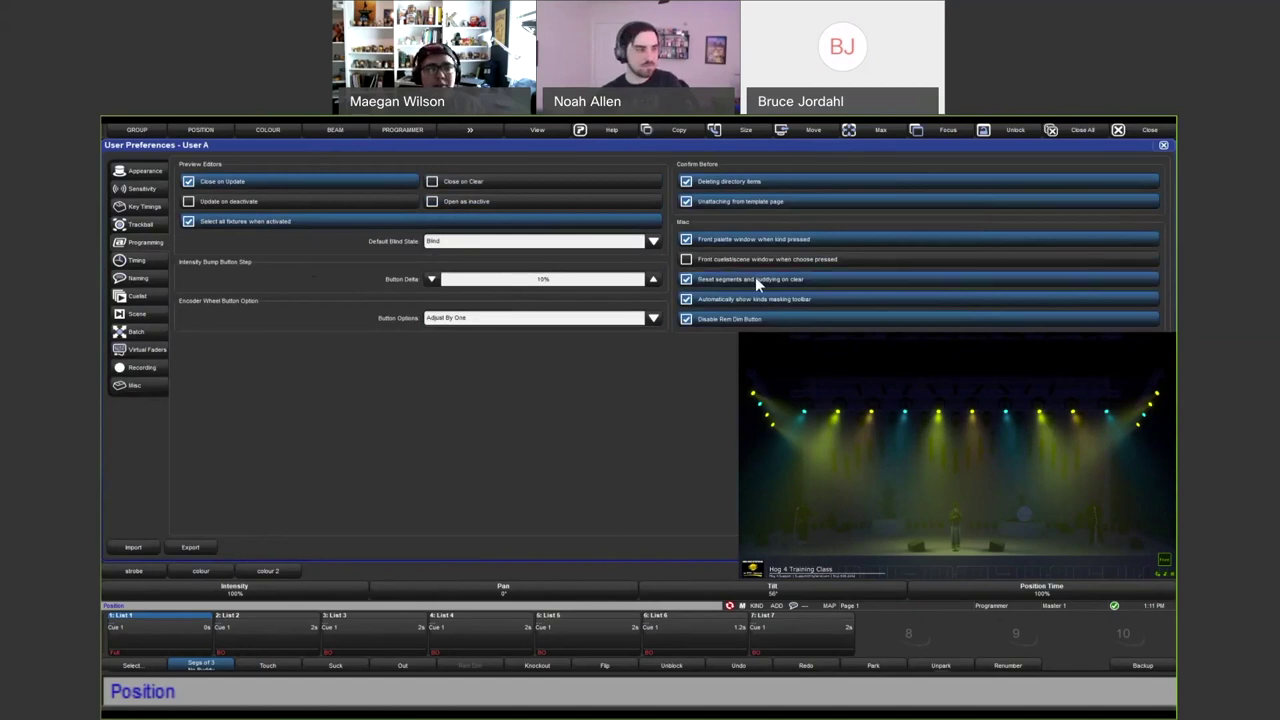
click(755, 277)
click(755, 277)
click(755, 277)
click(755, 279)
click(755, 279)
click(755, 279)
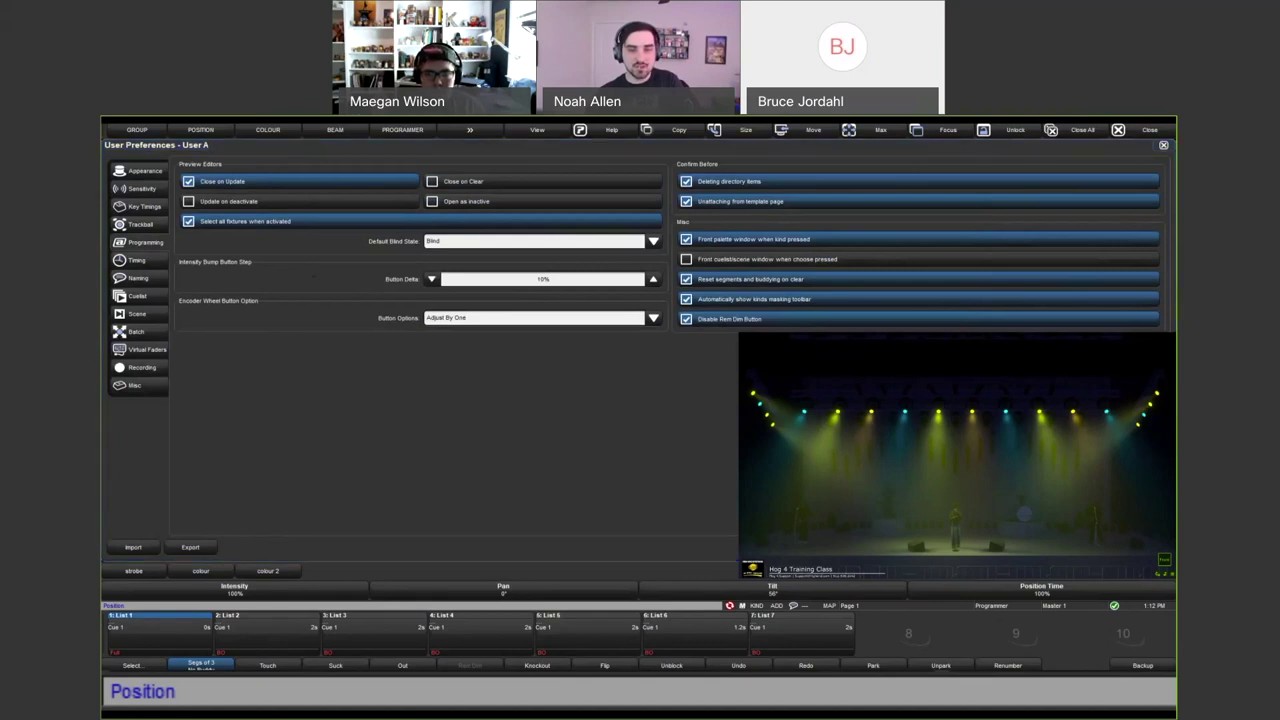
Open the Programmer window, clear its contents and remove the segments-of-three setting.
click(323, 399)
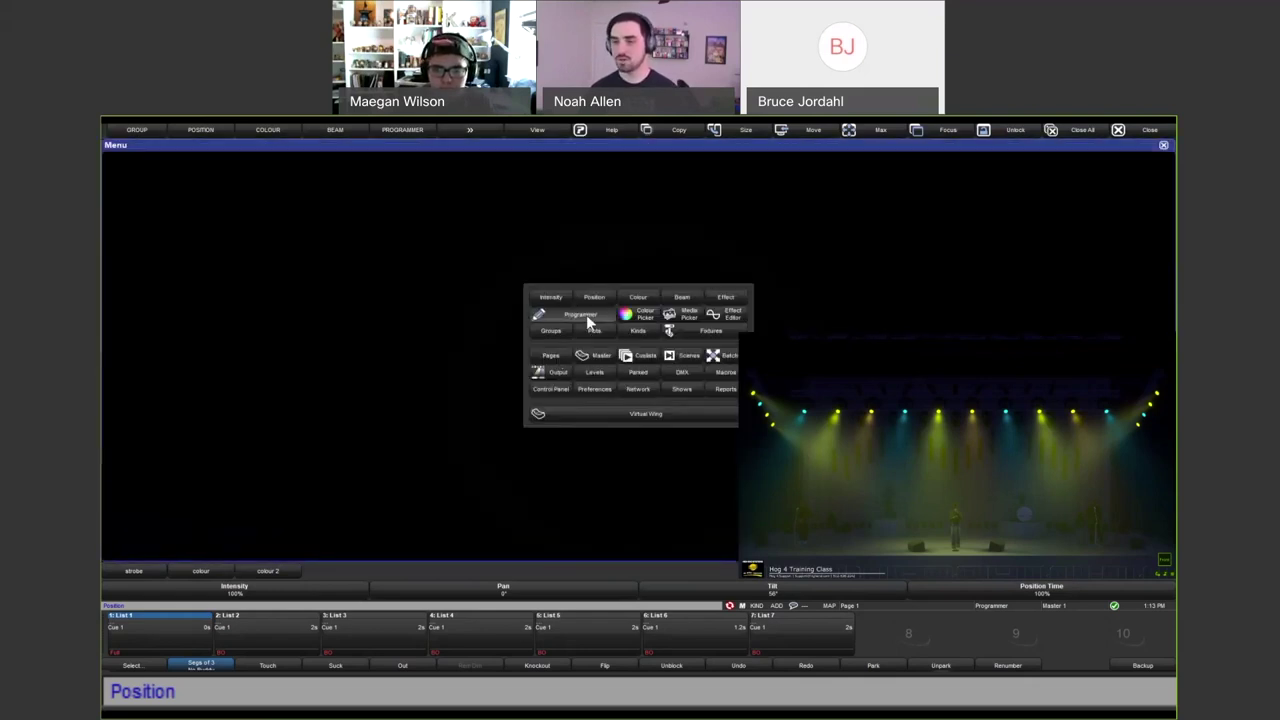
click(582, 315)
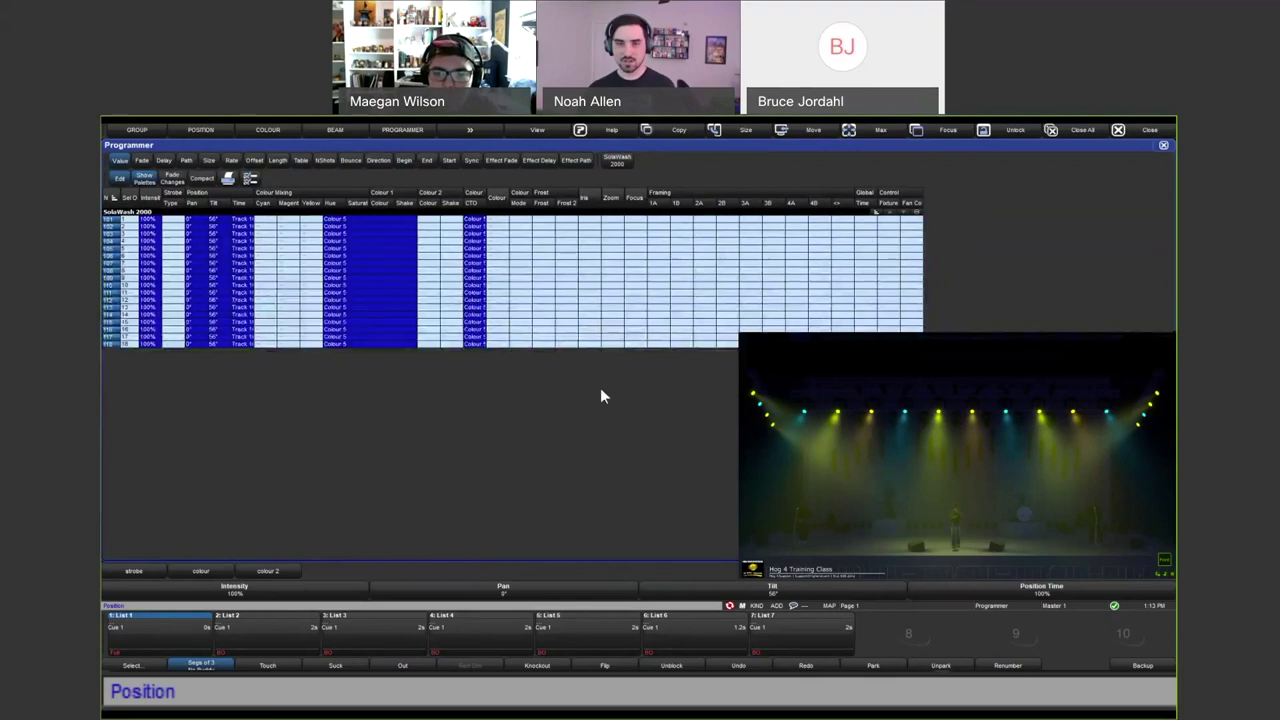
key(ctrl+BackSpace)
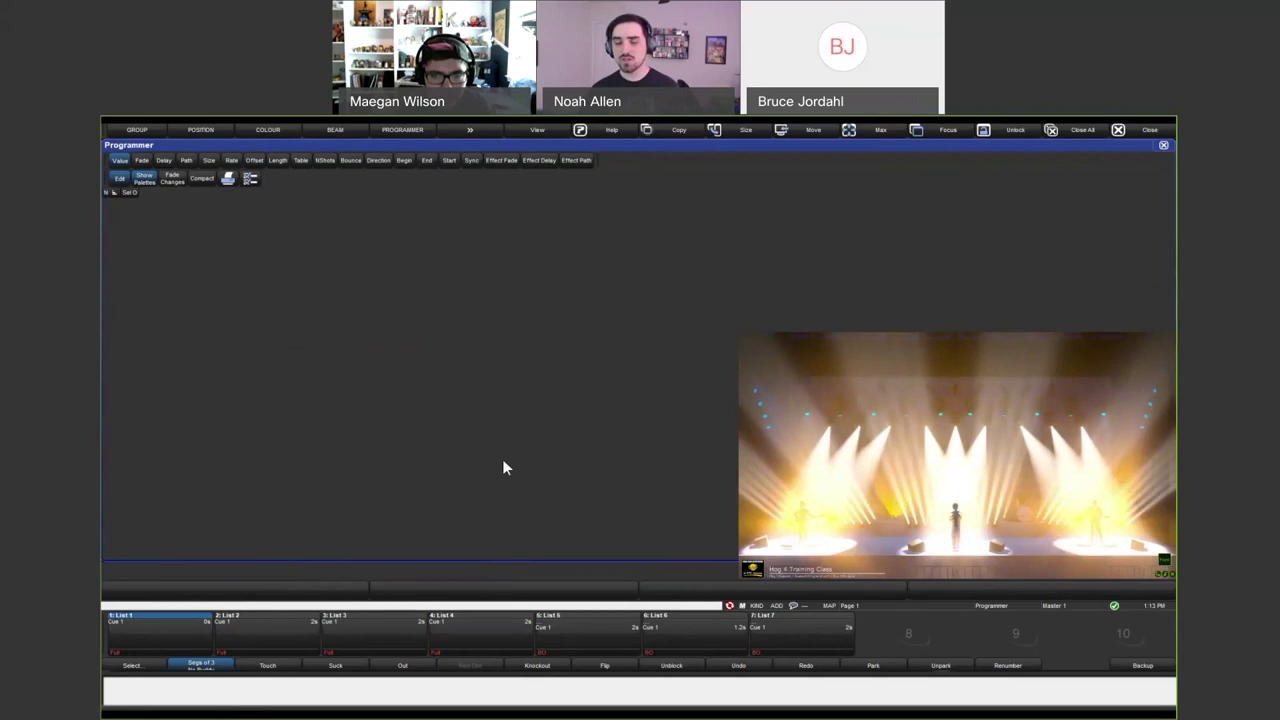
click(201, 664)
click(140, 664)
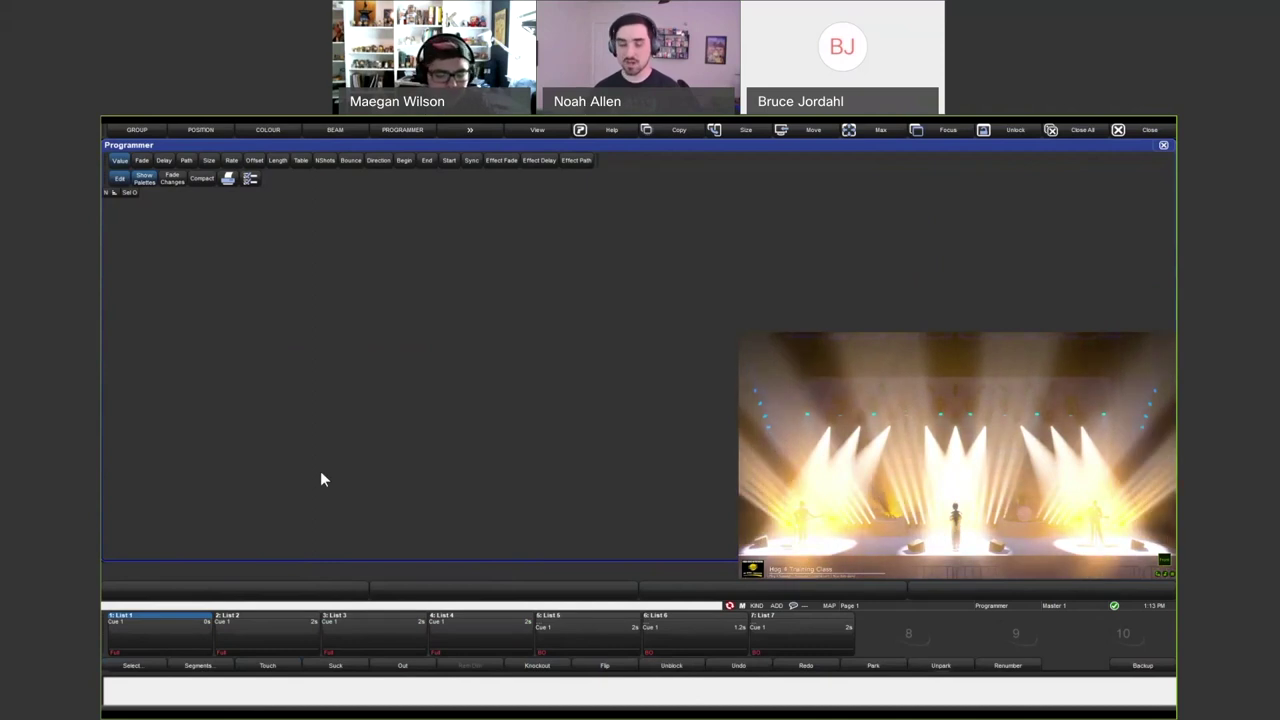
Touch all parameter values of SolaSpots 1 to 9 into the programmer and clear them again.
text(1>9)
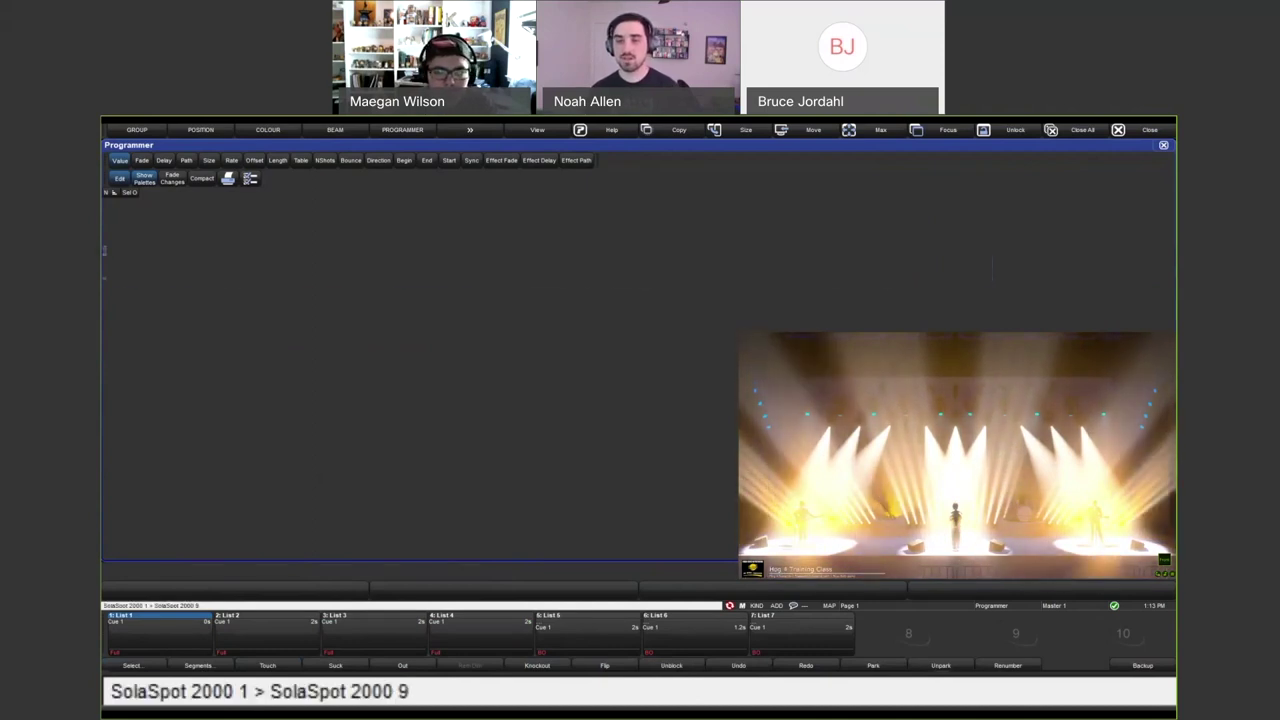
click(268, 665)
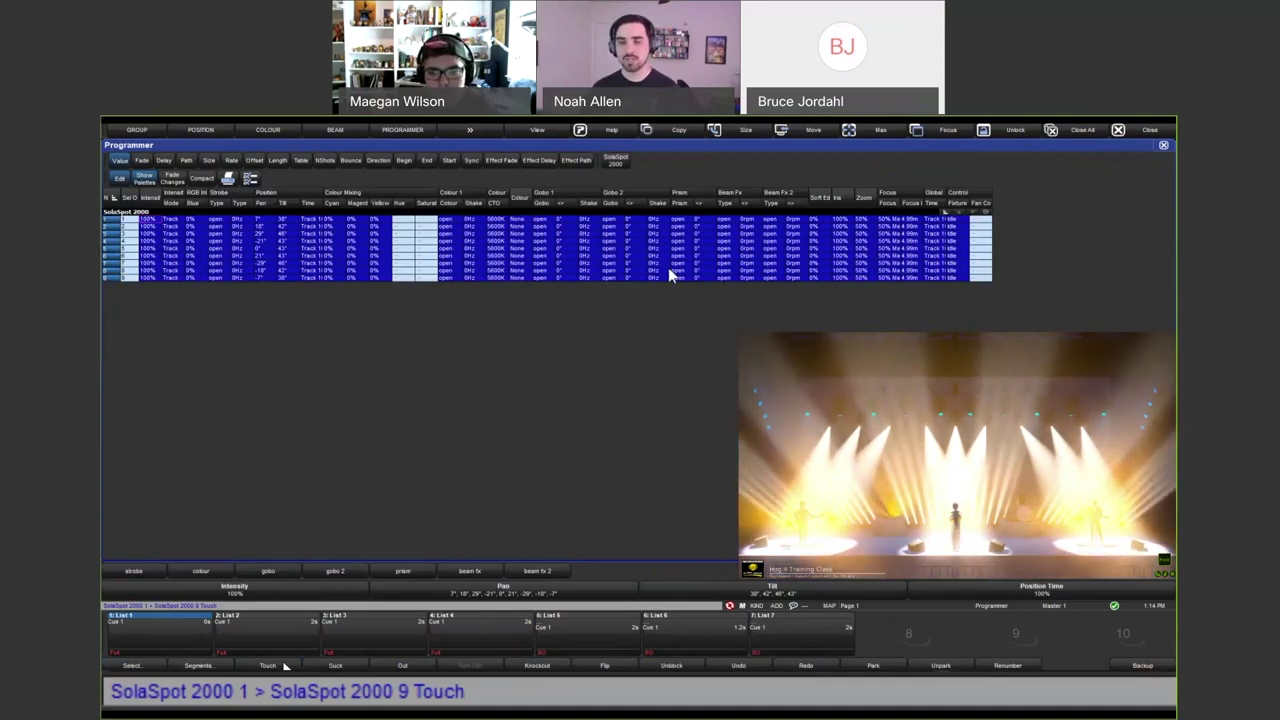
key(ctrl+BackSpace)
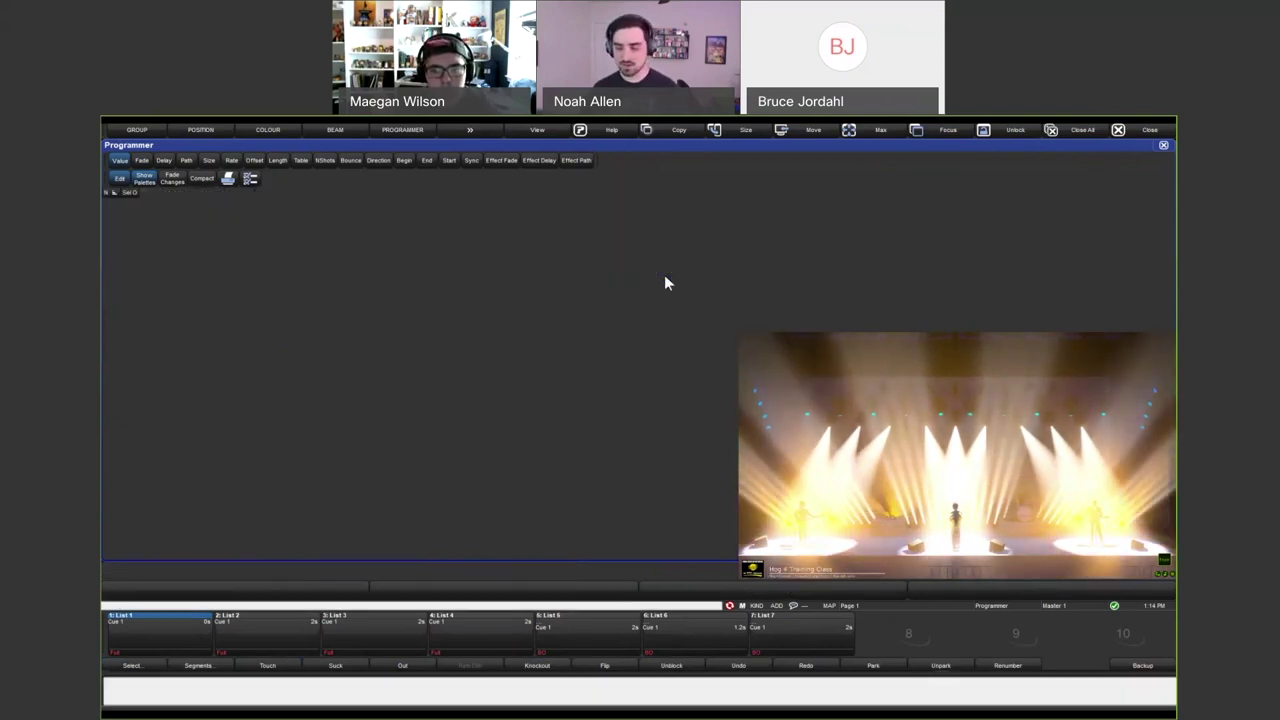
Suck the playback values of SolaSpots 1 to 9 into the programmer, highlight the position and gobo 2 values, and clear them.
text(1>)
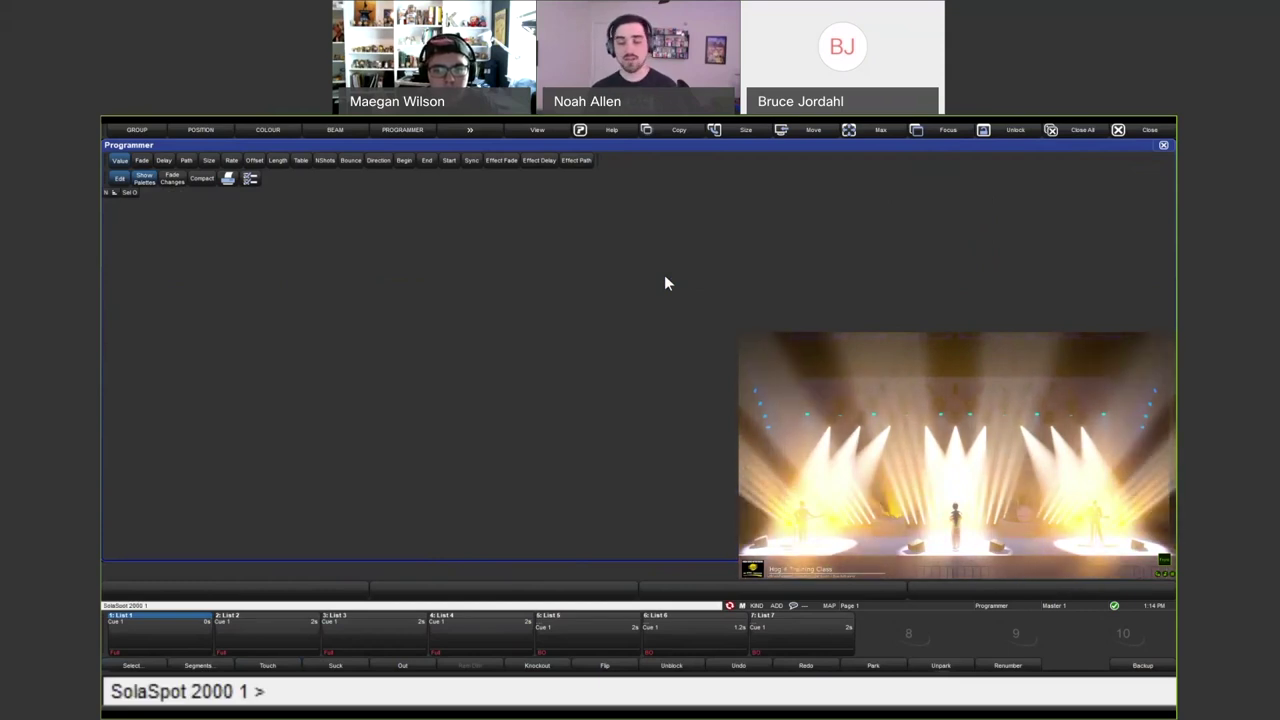
text(9)
click(357, 665)
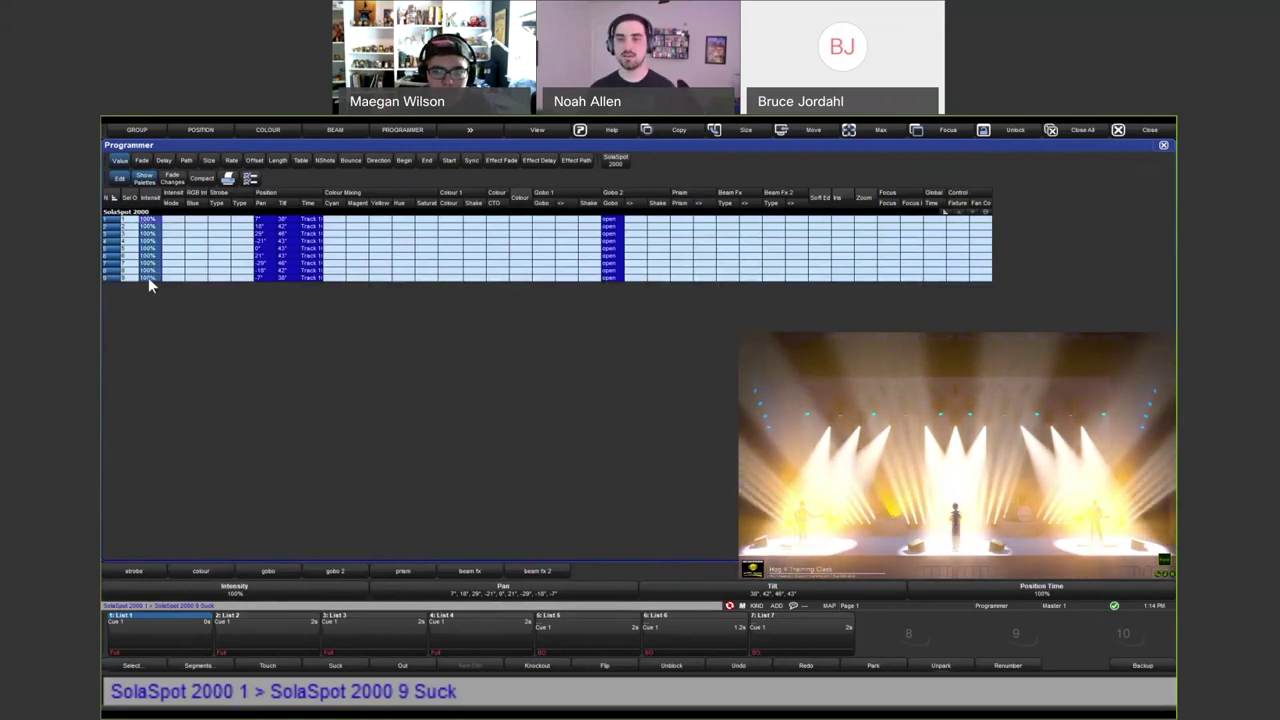
drag(257, 222, 302, 274)
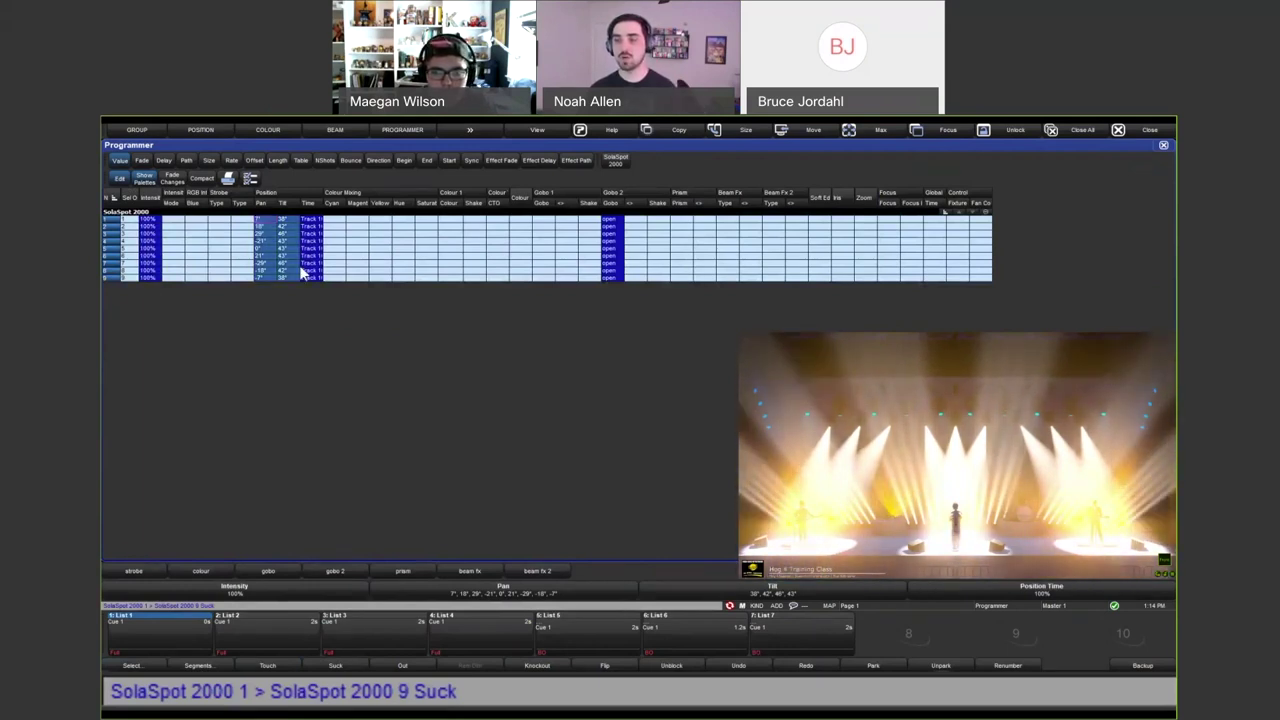
click(608, 251)
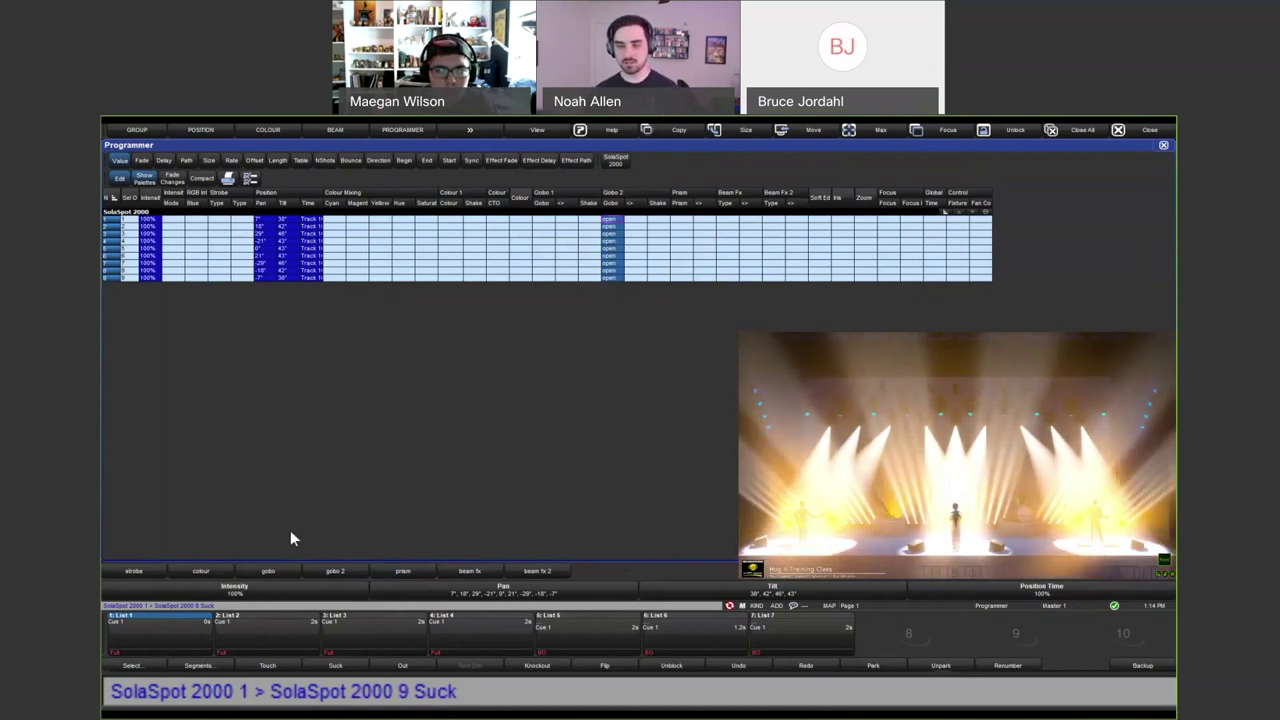
key(ctrl+BackSpace)
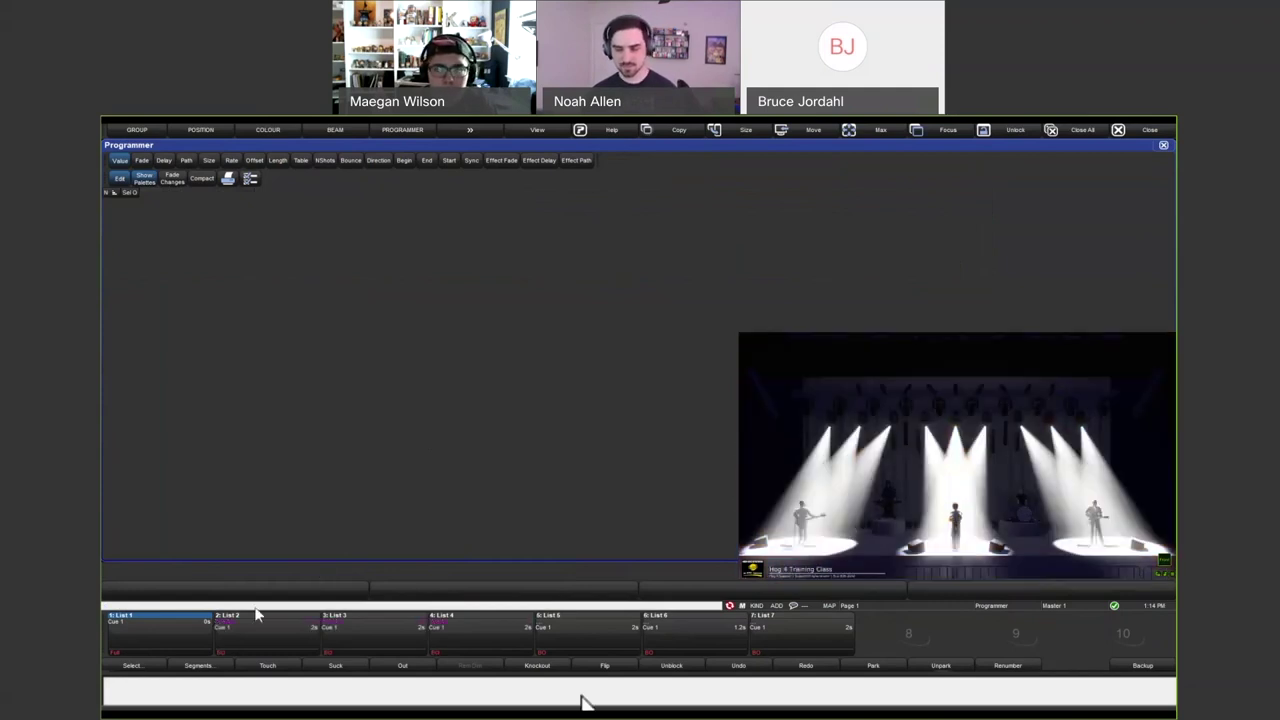
Examine the contents of cue 1 in List 1, including its intensity values, and close the cue and master windows.
click(160, 628)
click(163, 630)
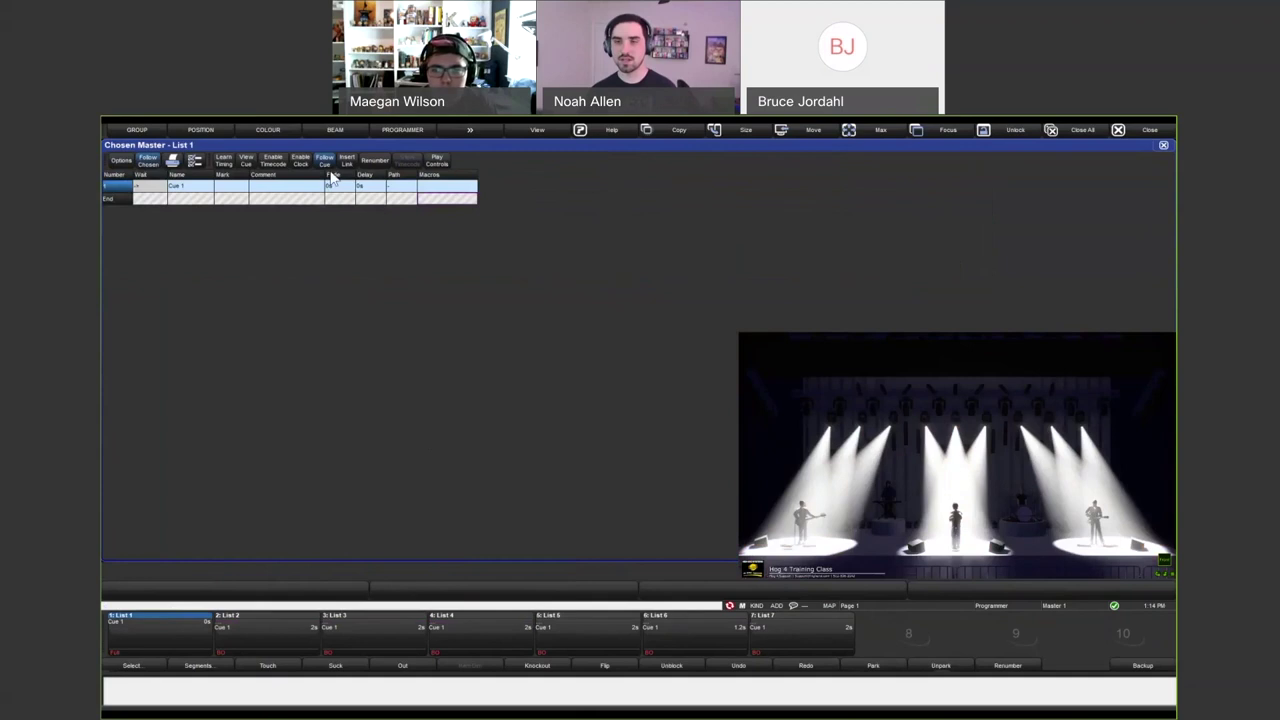
click(246, 163)
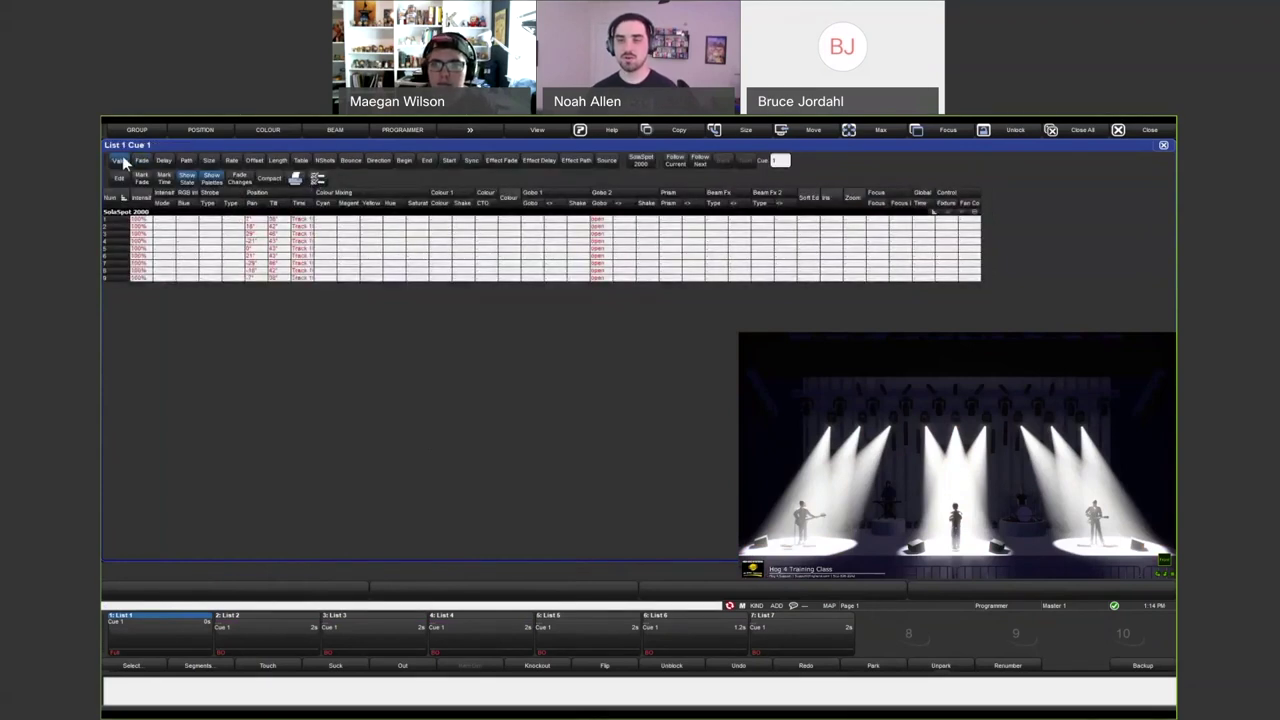
drag(140, 218, 140, 247)
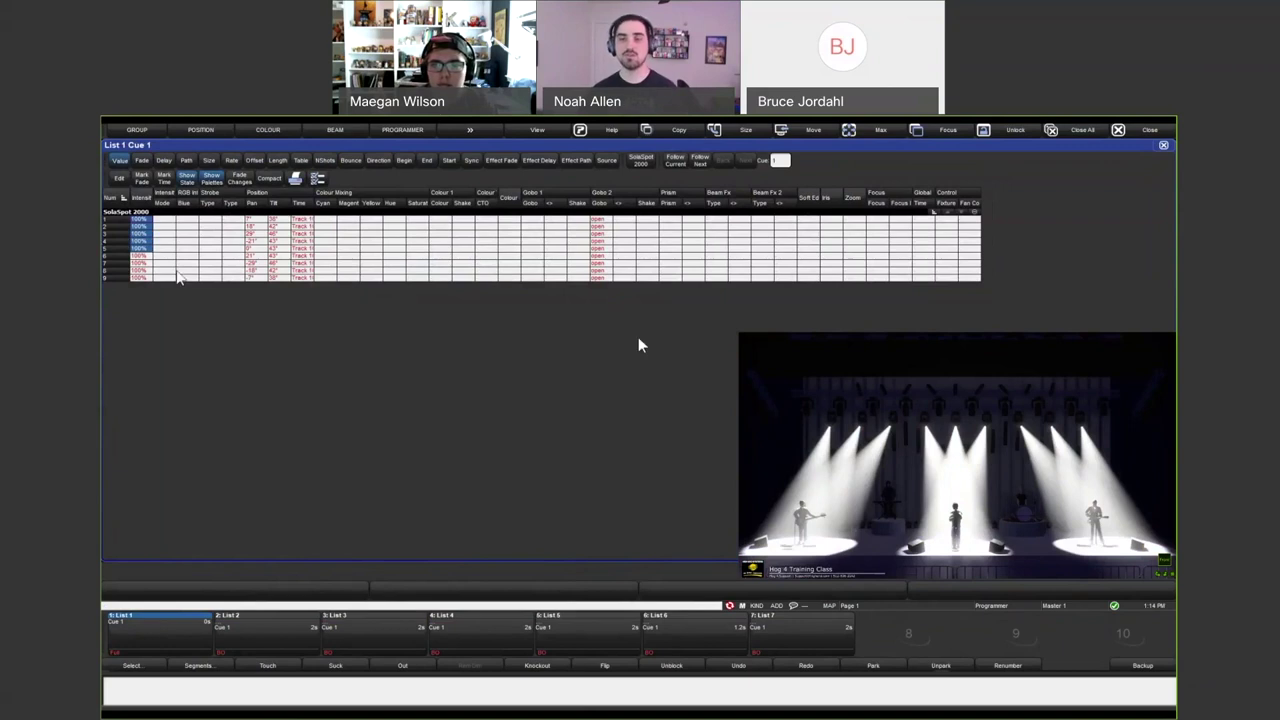
click(1160, 146)
click(1164, 146)
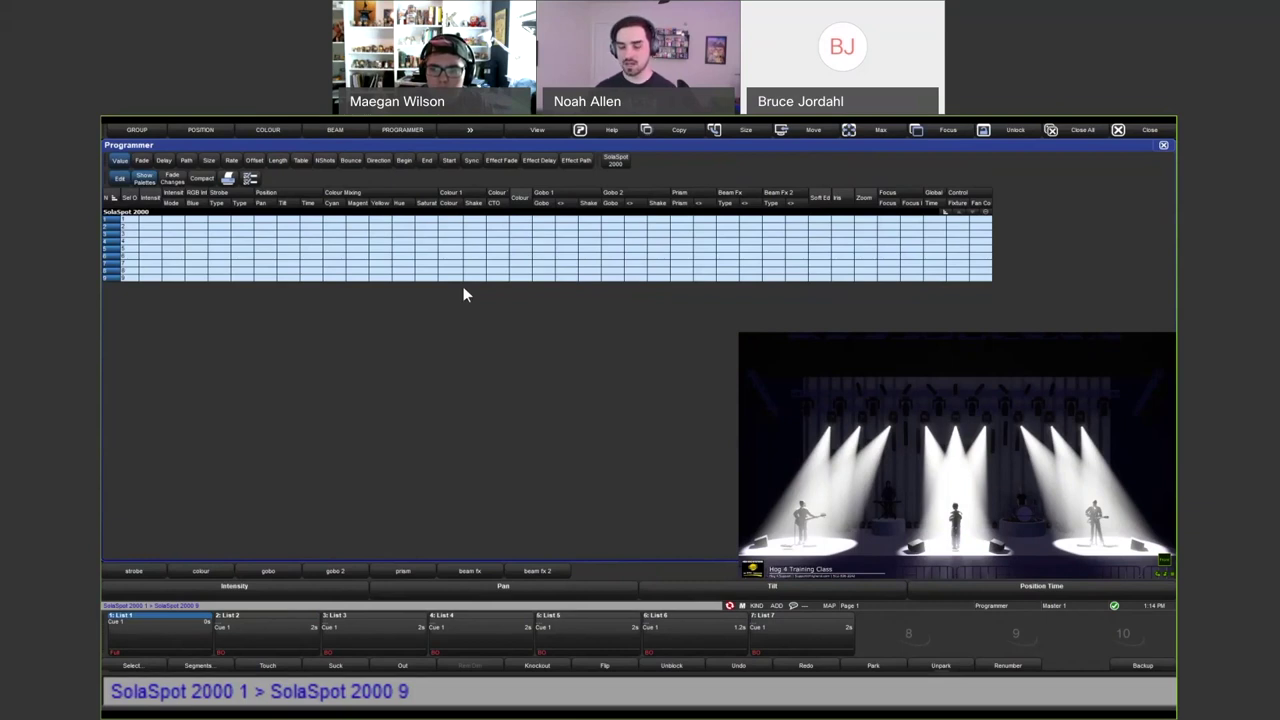
Touch only the colour values of SolaSpots 1 to 9 into the programmer and clear them.
key(alt+c)
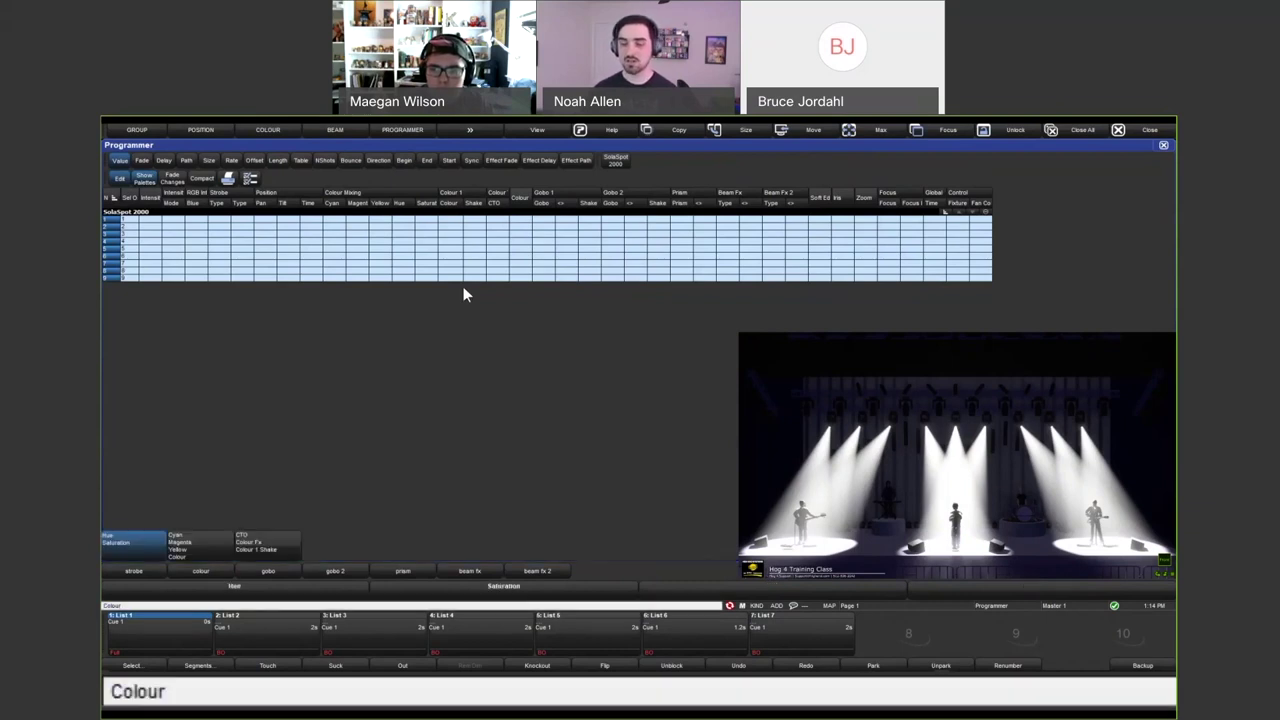
key(alt+t)
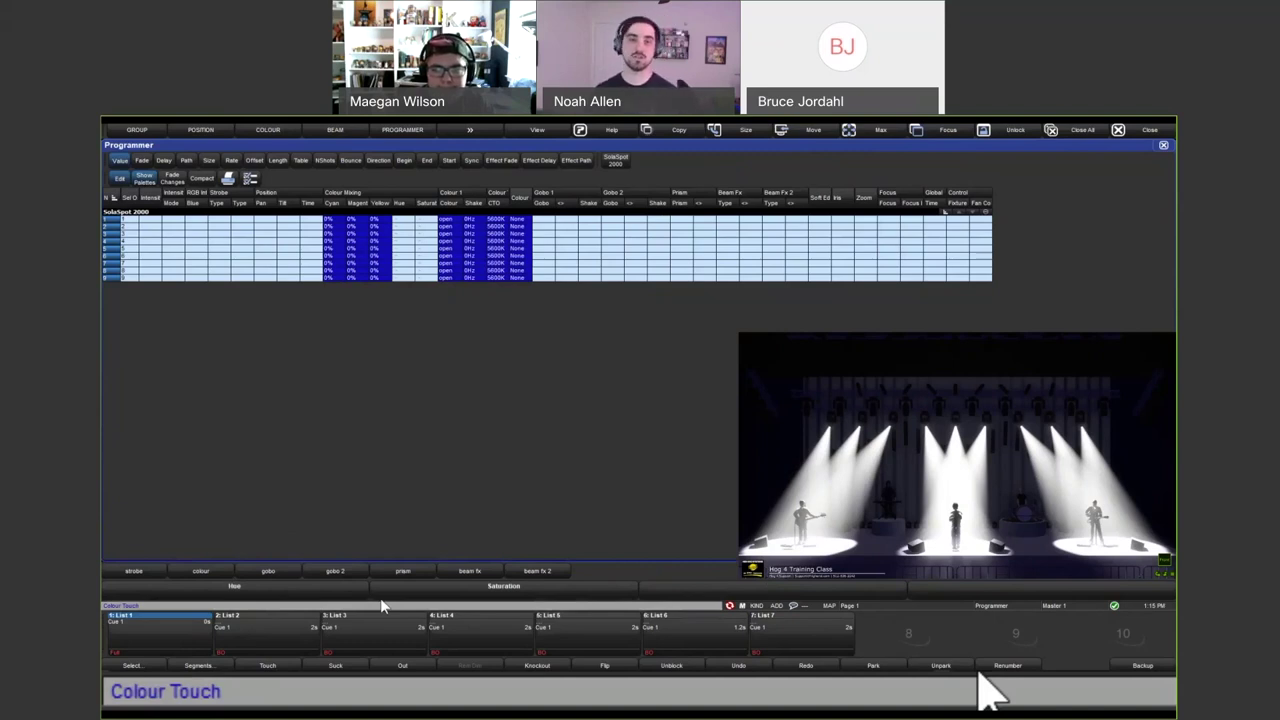
key(Pause)
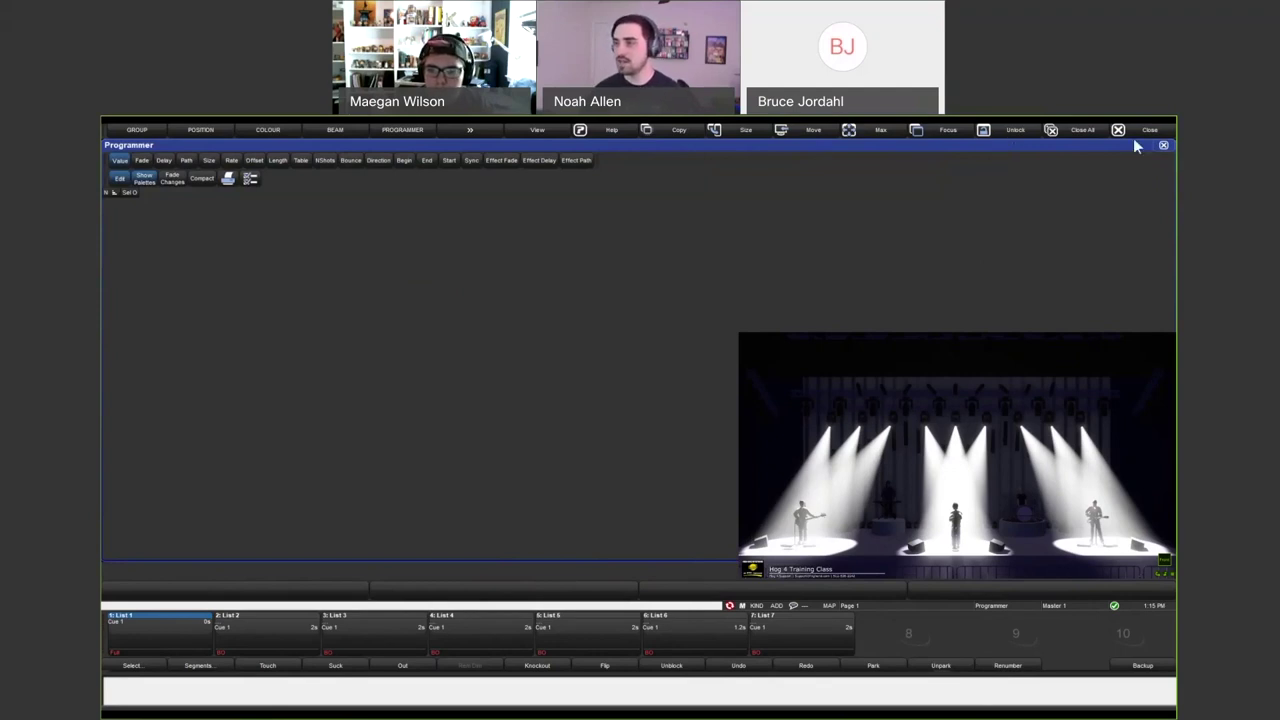
Close the programmer and open the fixture editor from the Fixture window.
click(1164, 145)
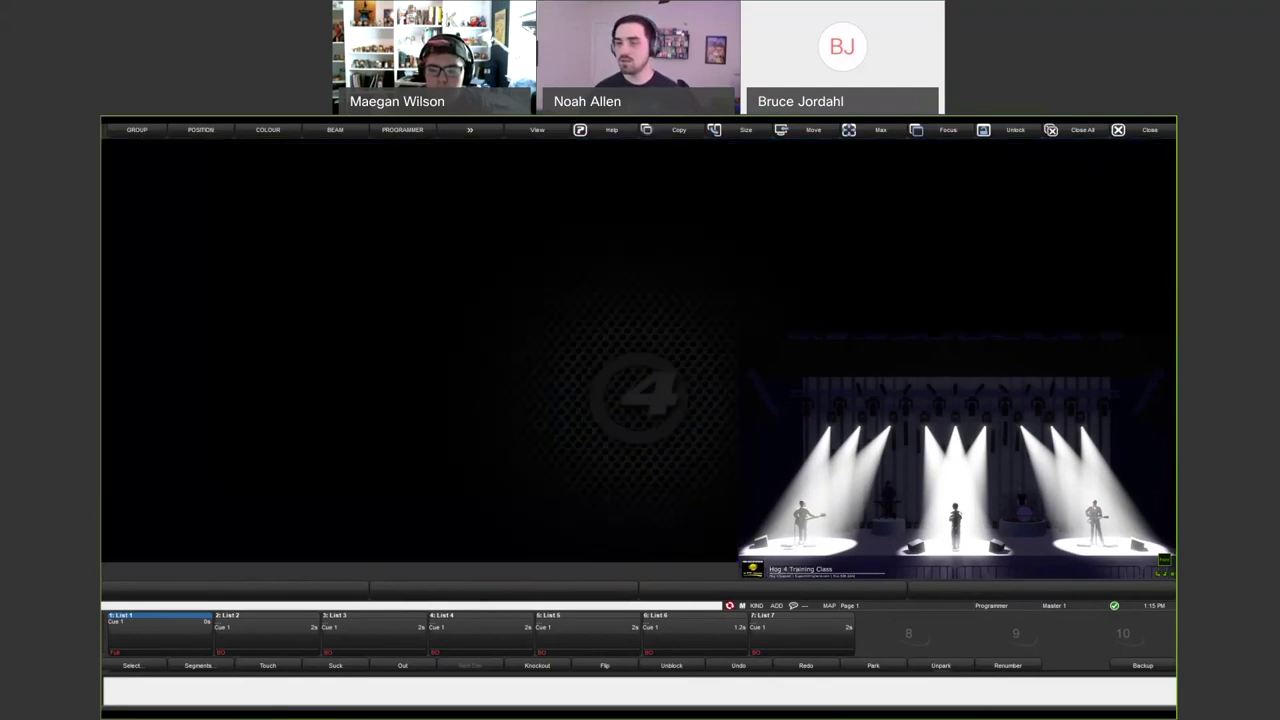
click(575, 331)
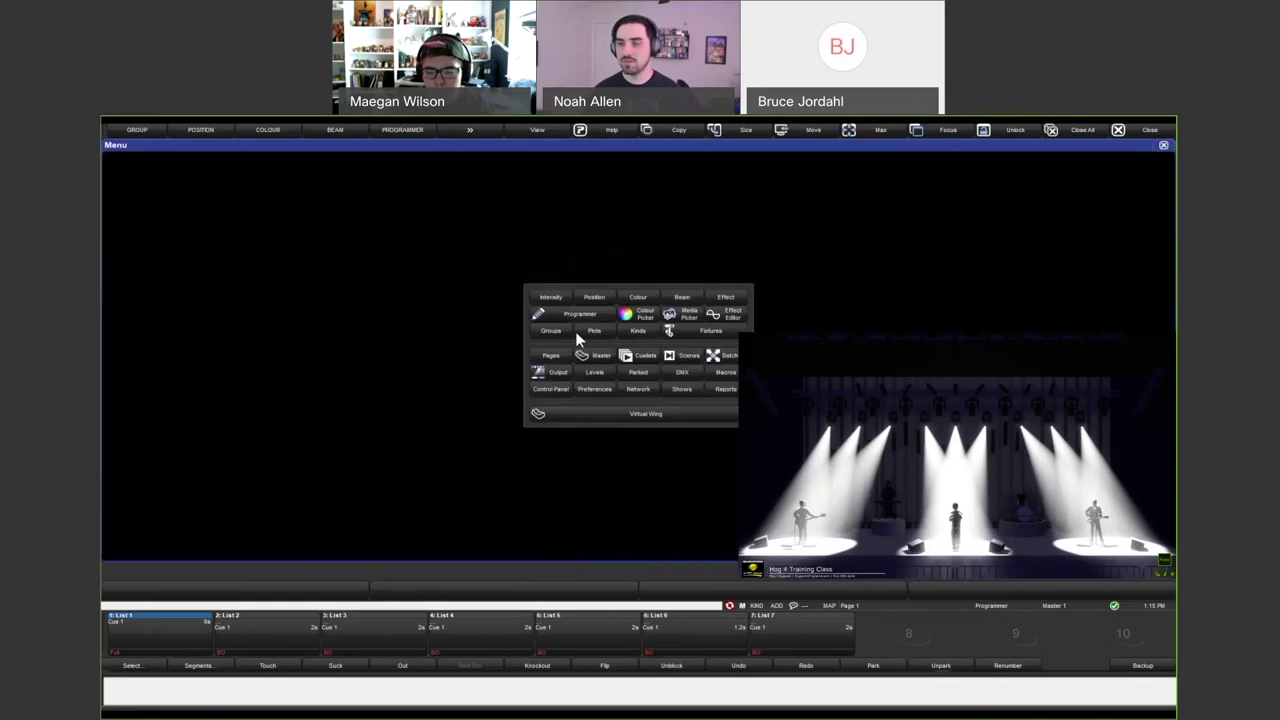
click(716, 336)
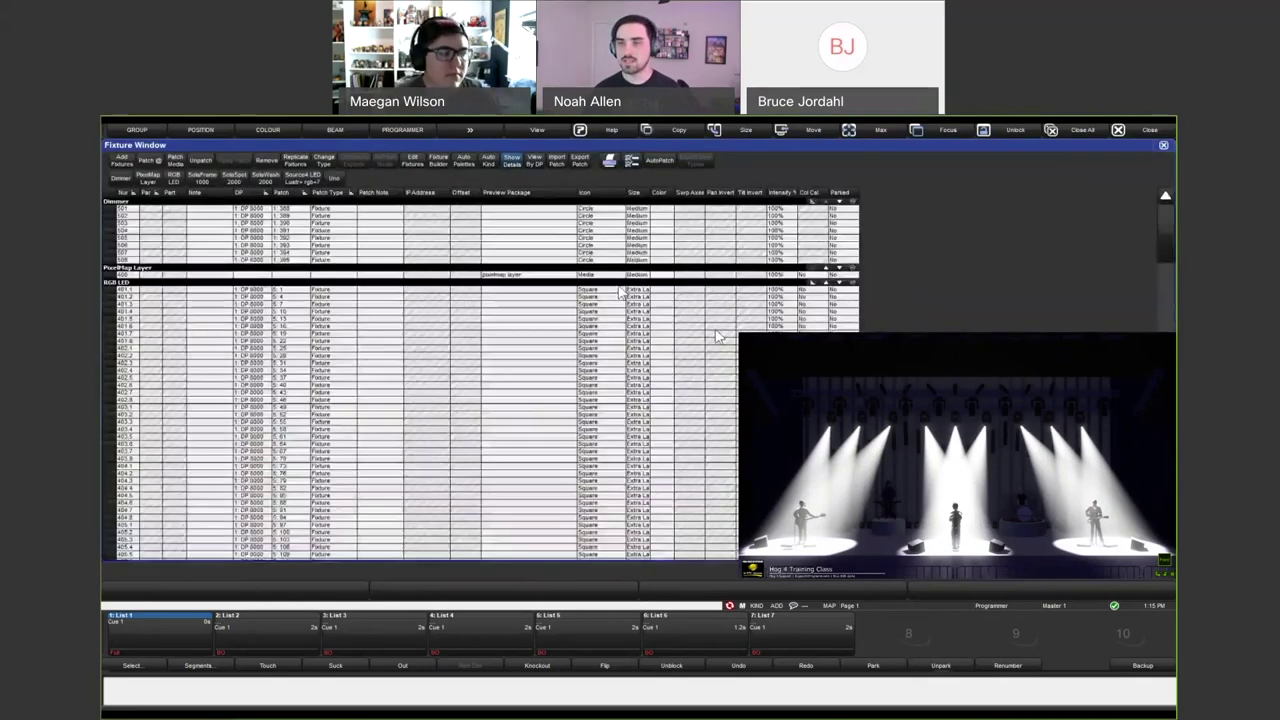
click(435, 164)
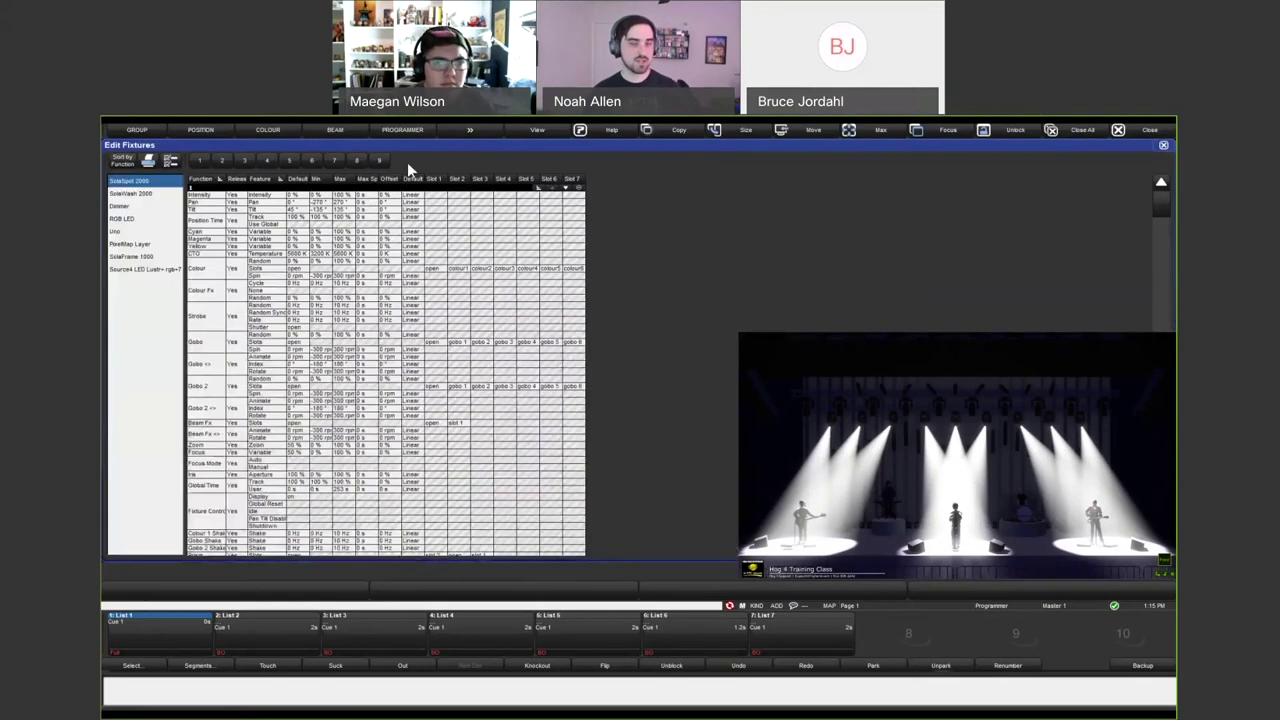
Sort the fixture parameters by function, check the SolaSpot 2000 pan and tilt settings, and display the SolaWash 2000 parameters.
click(140, 192)
click(142, 180)
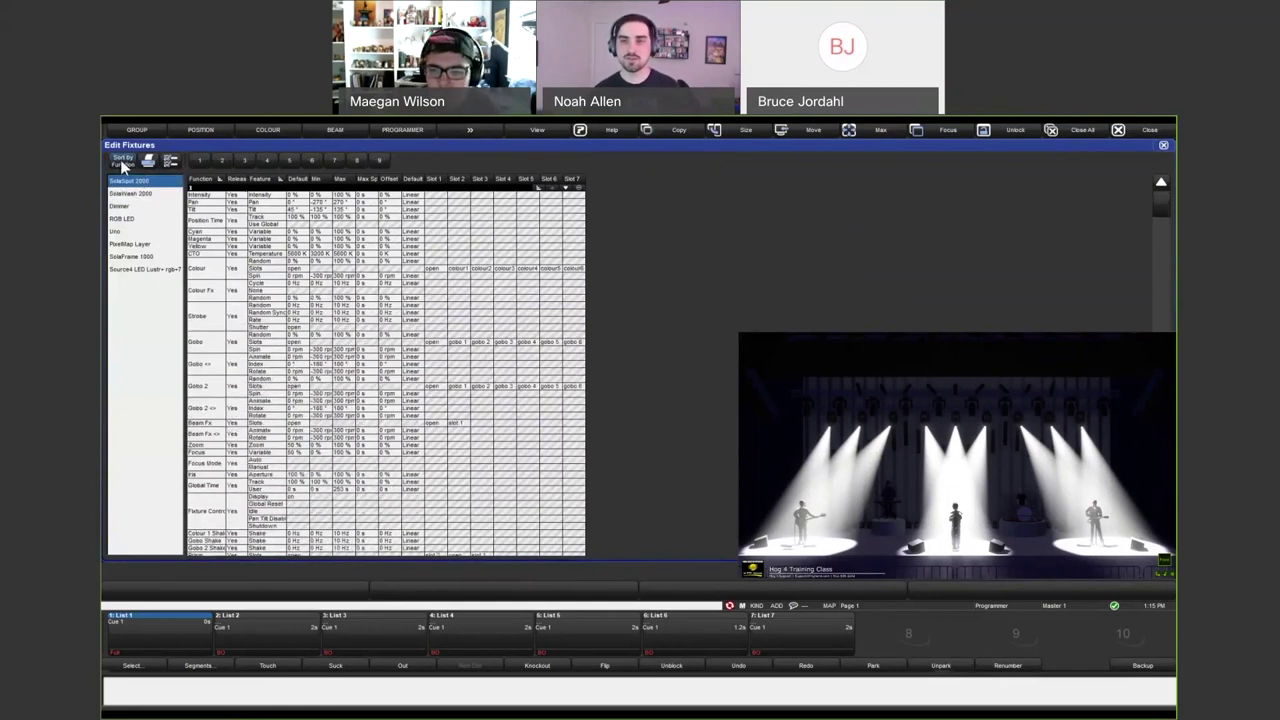
click(122, 162)
click(228, 160)
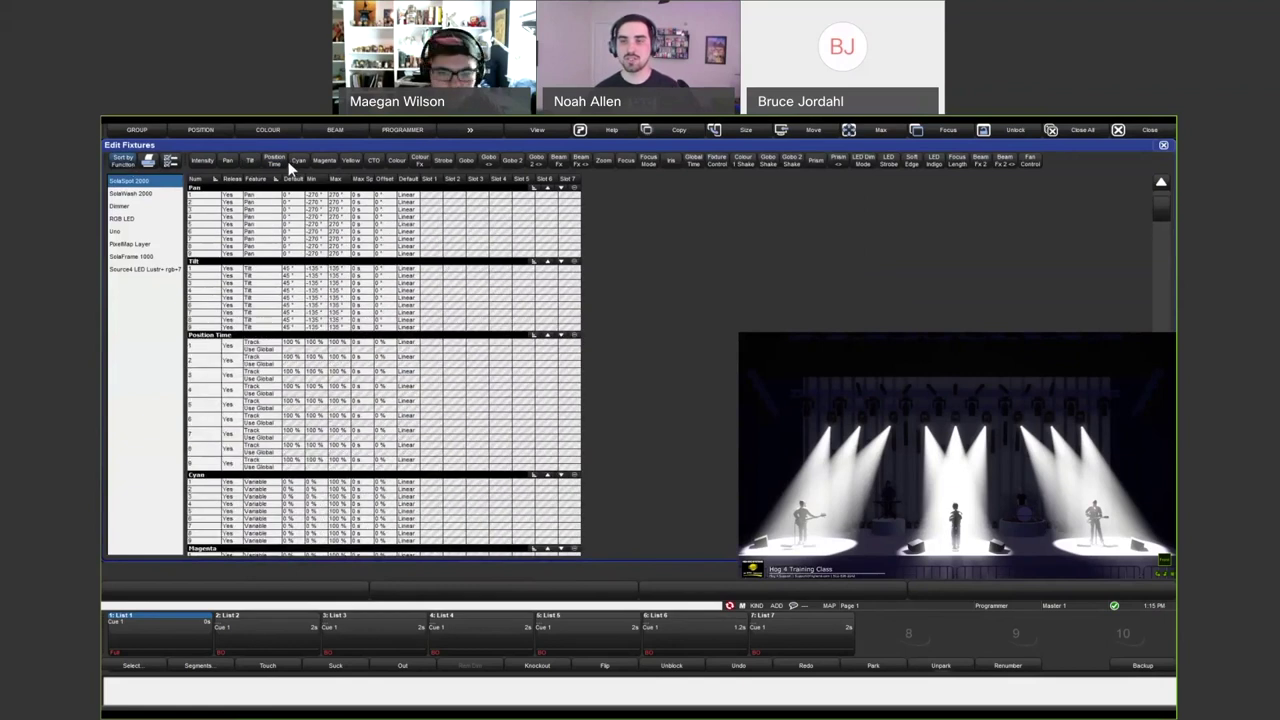
click(248, 157)
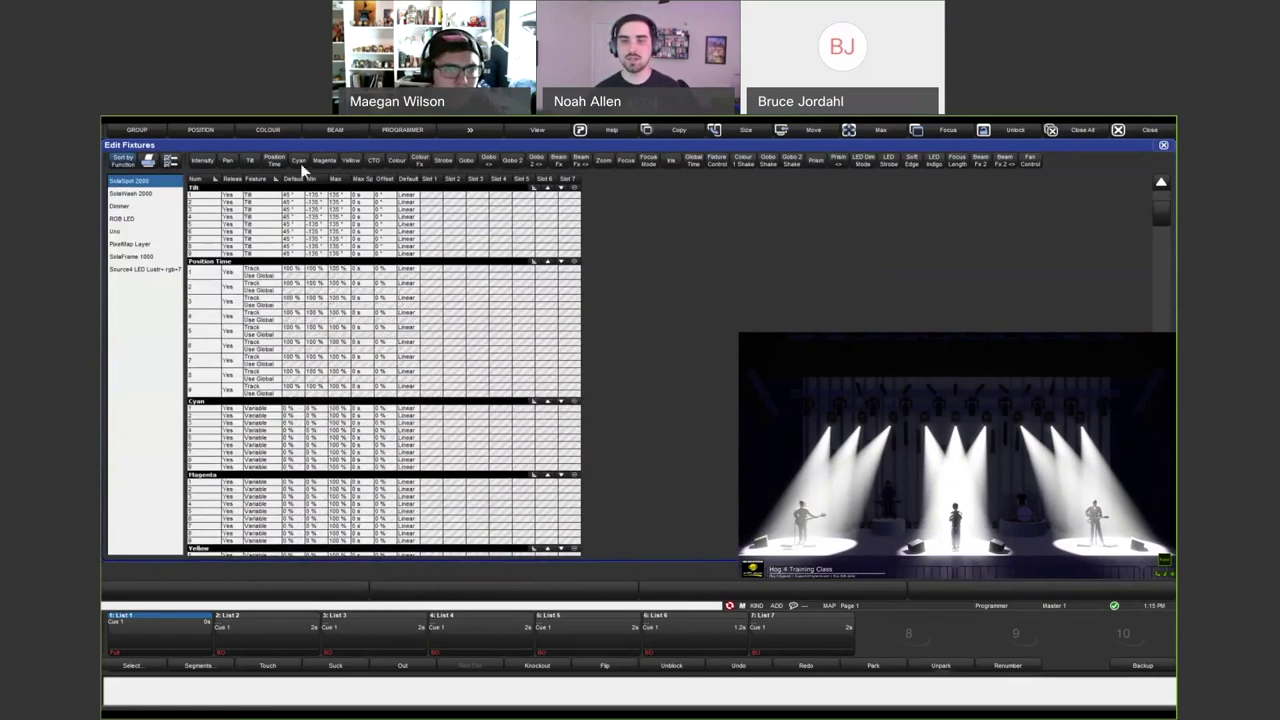
click(148, 198)
scroll(300, 322, up, 2)
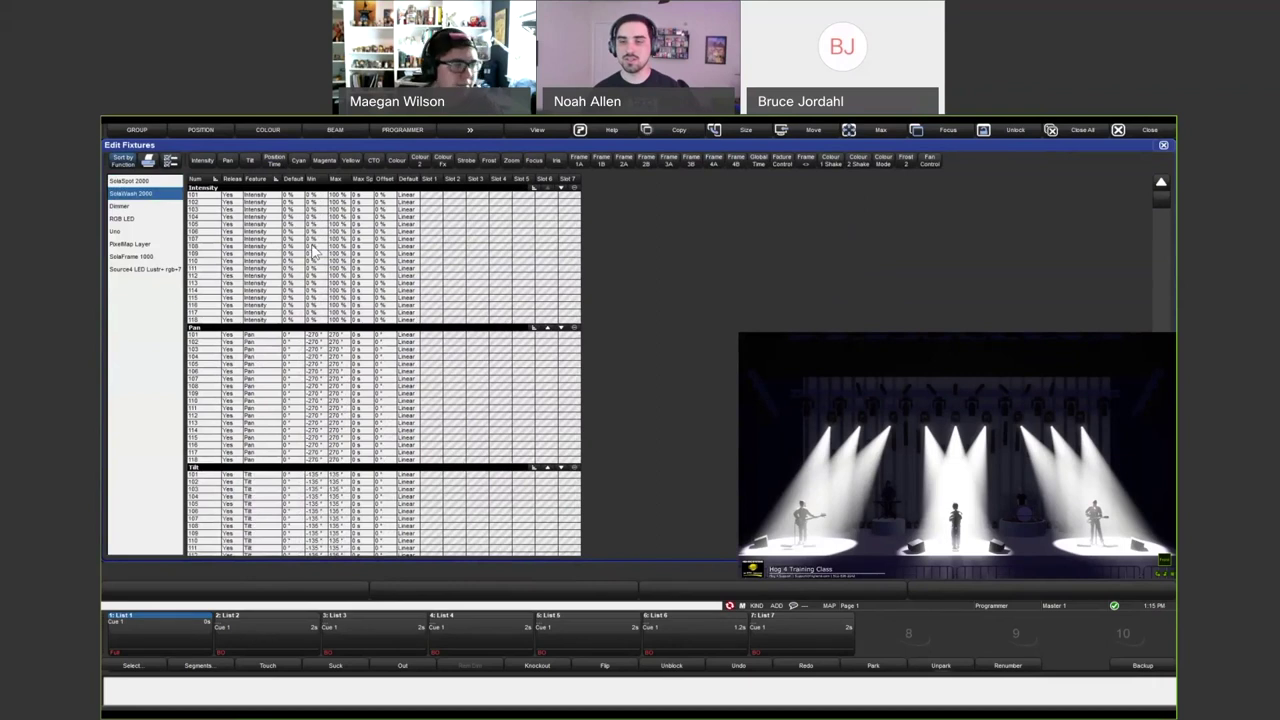
Set the default tilt of SolaWashes 101 to 118 to 45 degrees and close the fixture editor.
drag(294, 350, 285, 485)
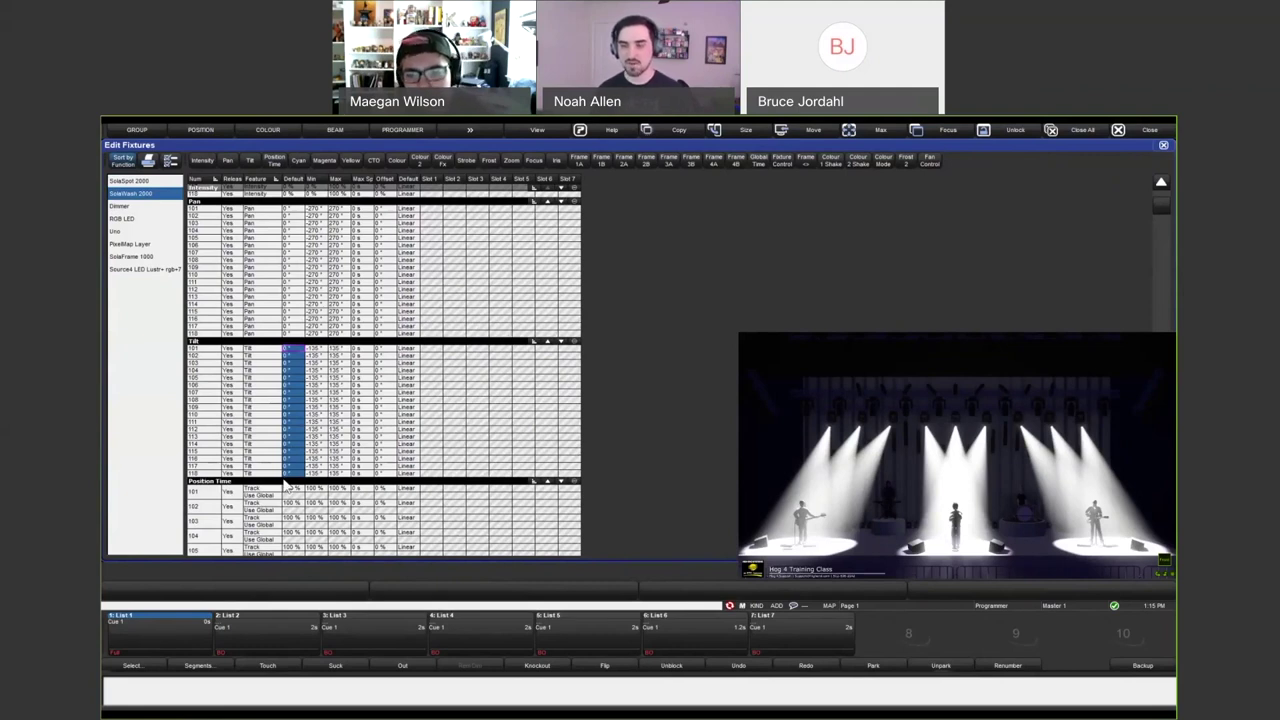
text(45)
key(Return)
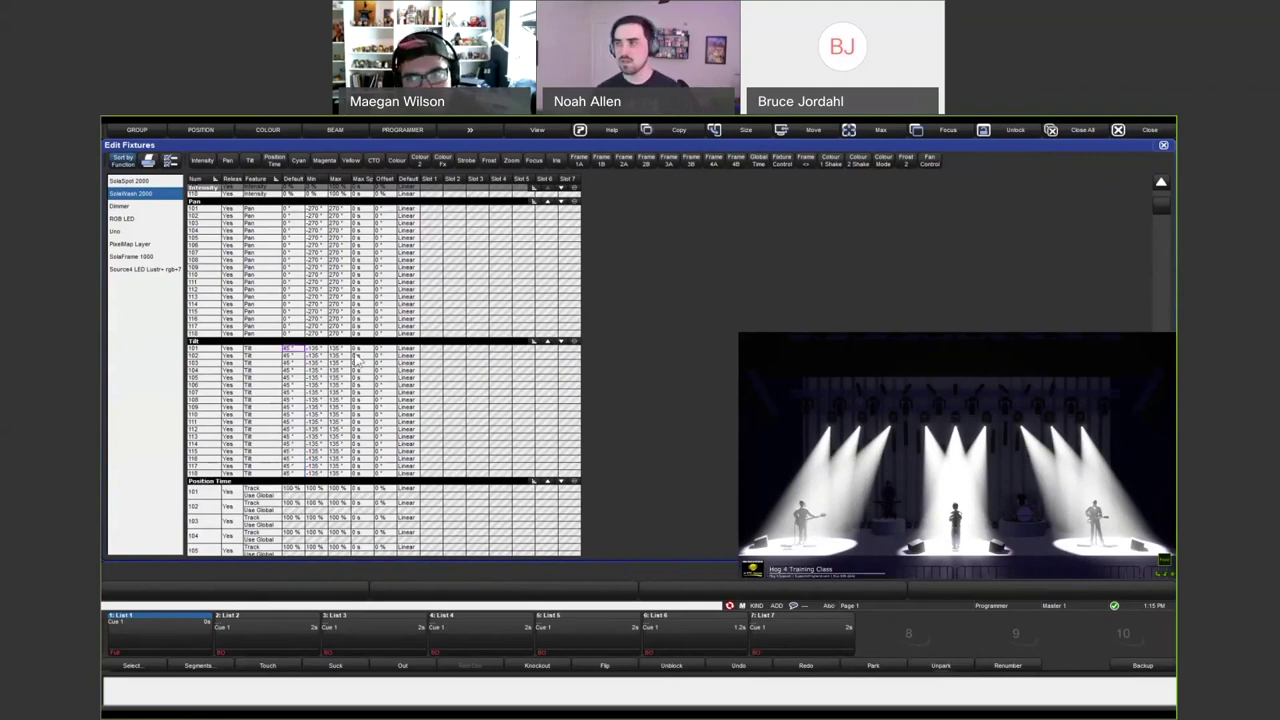
click(1163, 145)
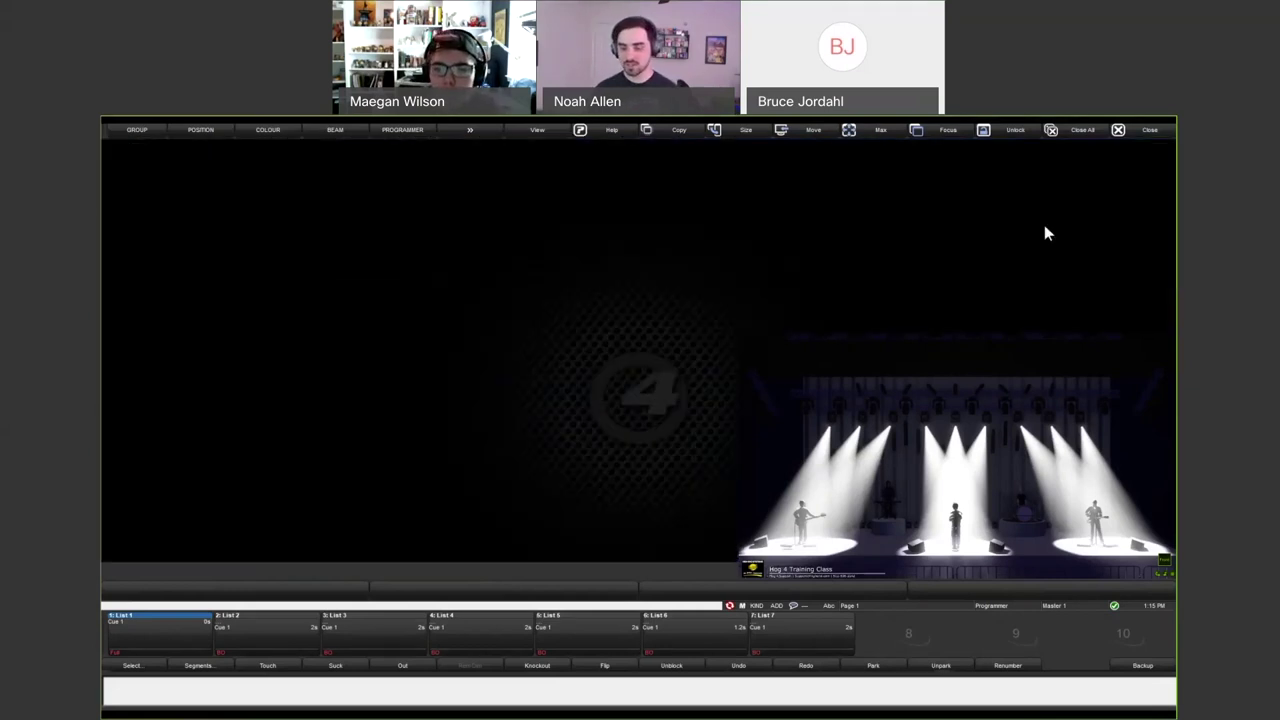
Bring SolaWashes 101 to 118 to full intensity and select SolaSpot 5.
text(101>118@)
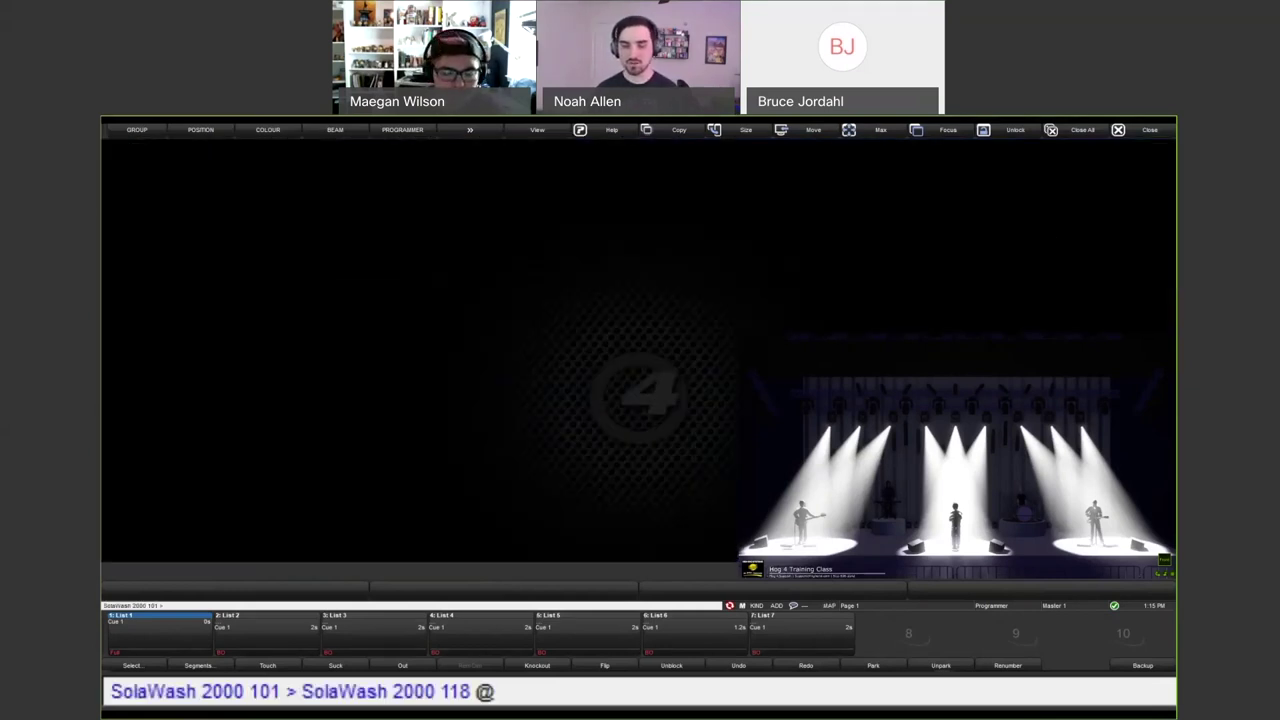
text(f)
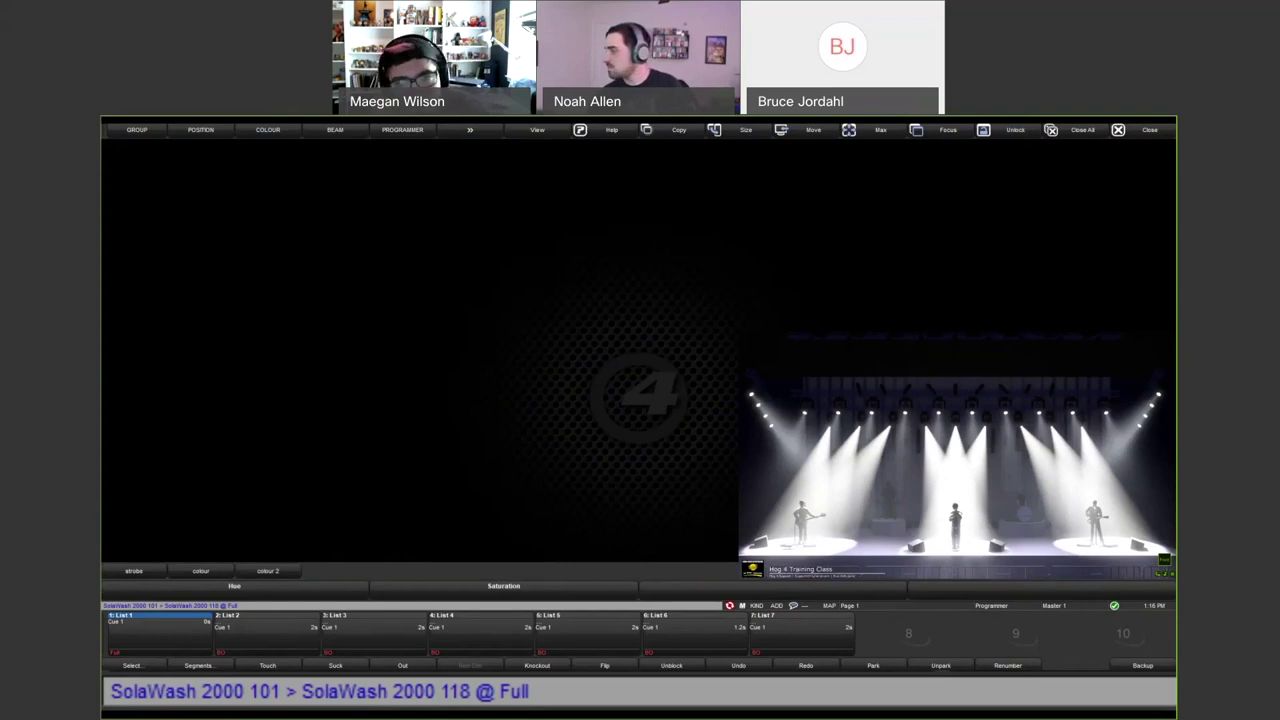
key(Return)
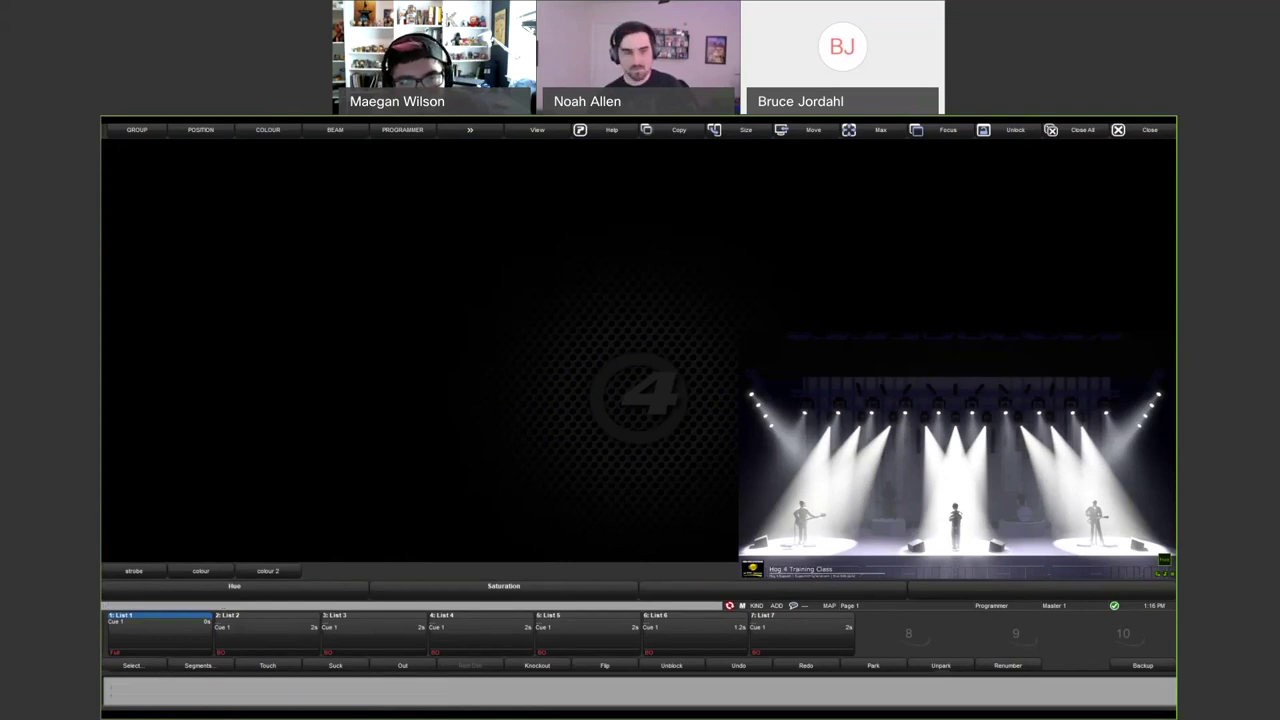
text(SolaSpot 2000 5)
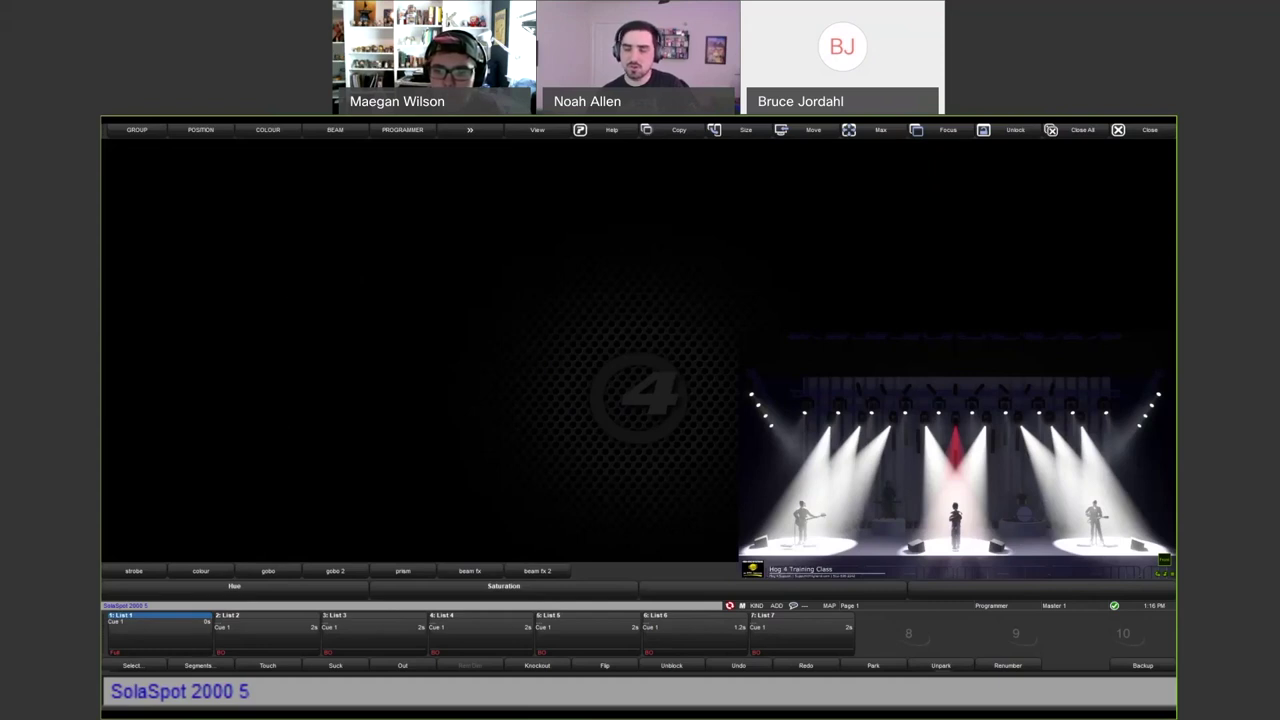
Turn off the Disable Rem Dim Button option in the Programming user preferences and close the preferences.
click(520, 342)
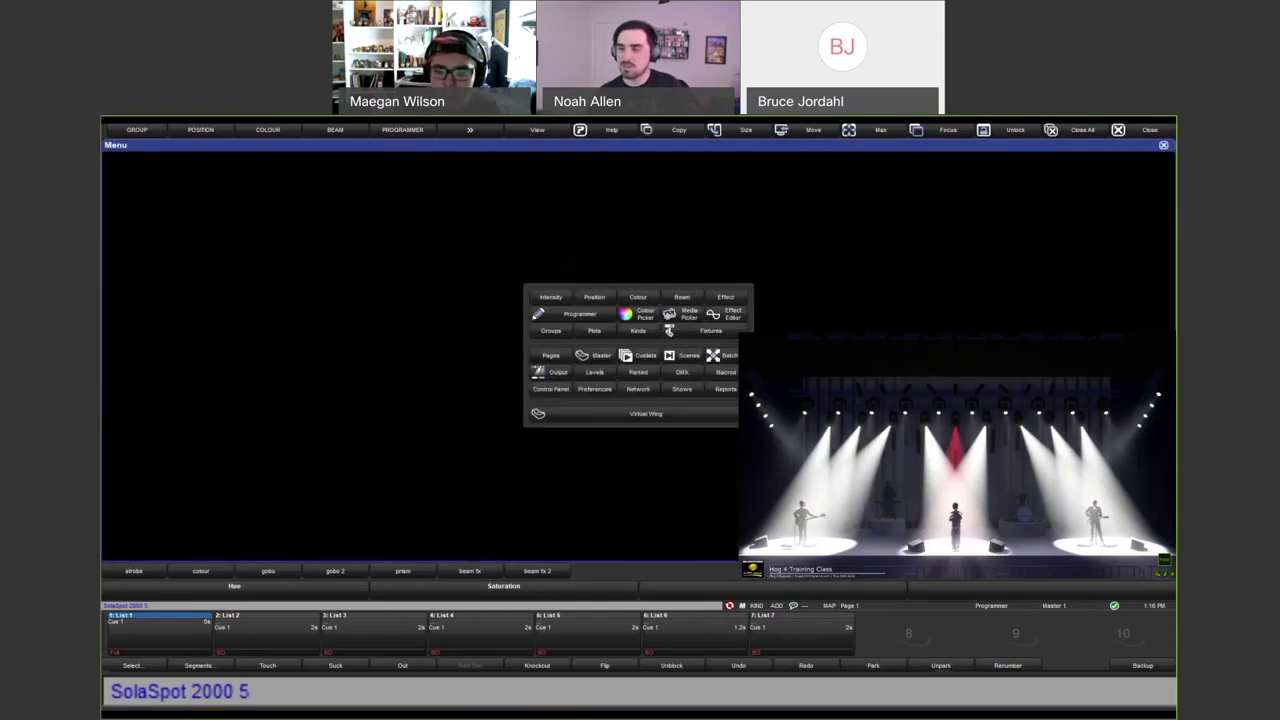
click(596, 388)
click(135, 387)
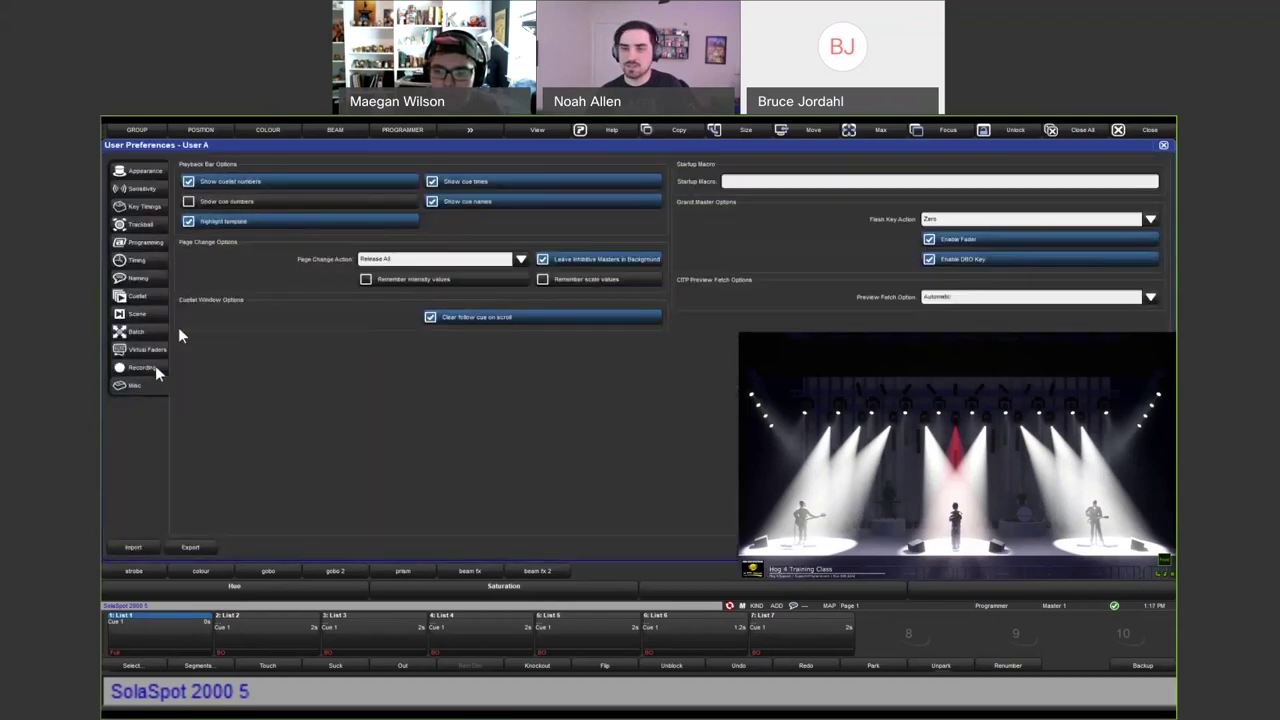
click(154, 368)
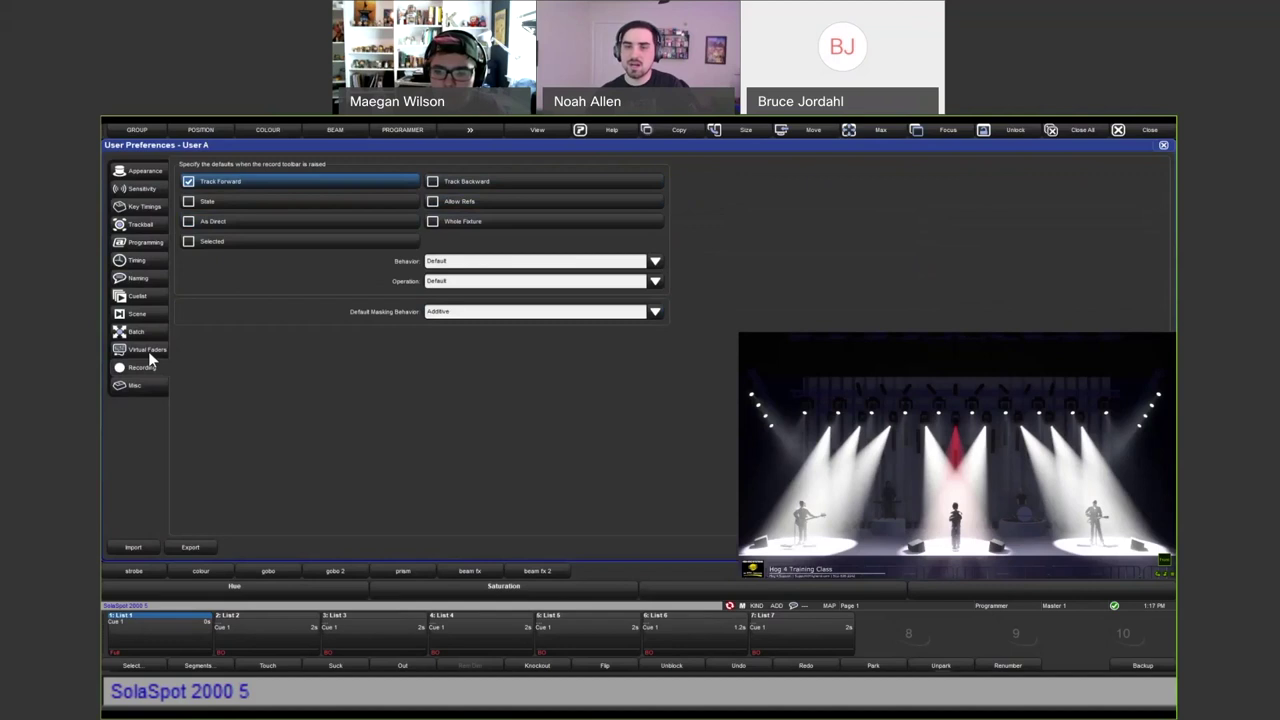
click(145, 243)
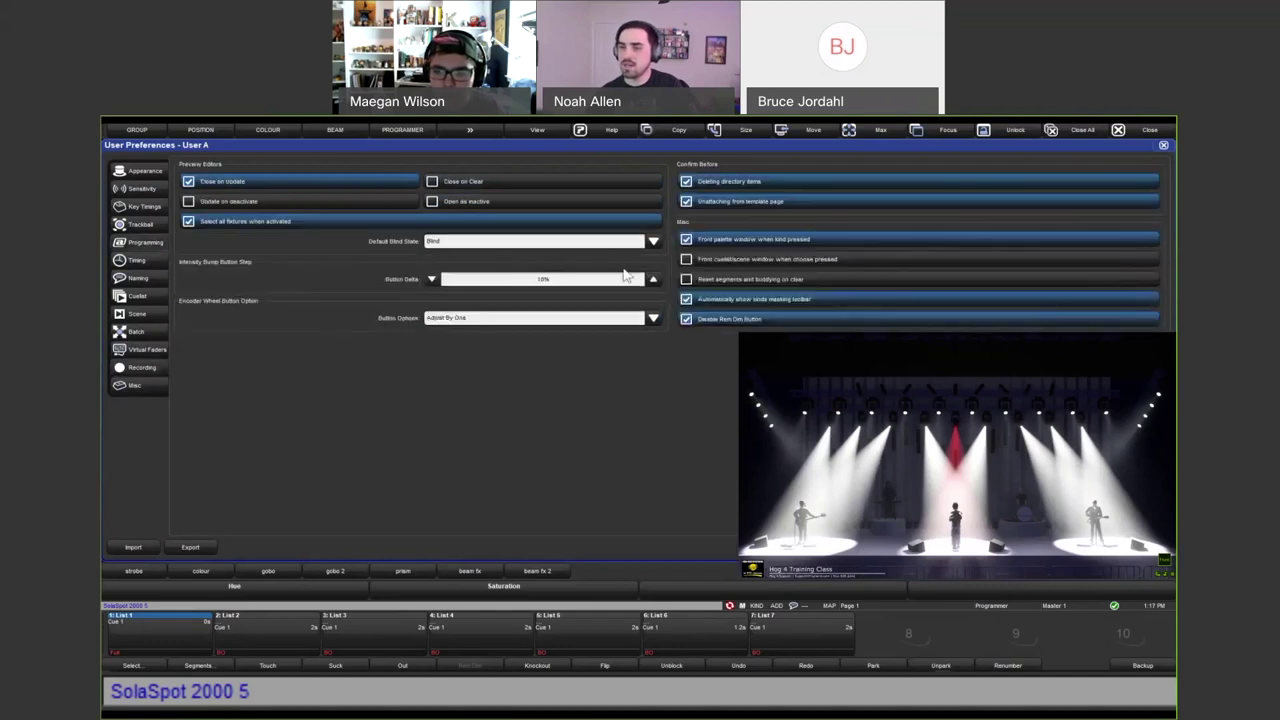
click(686, 318)
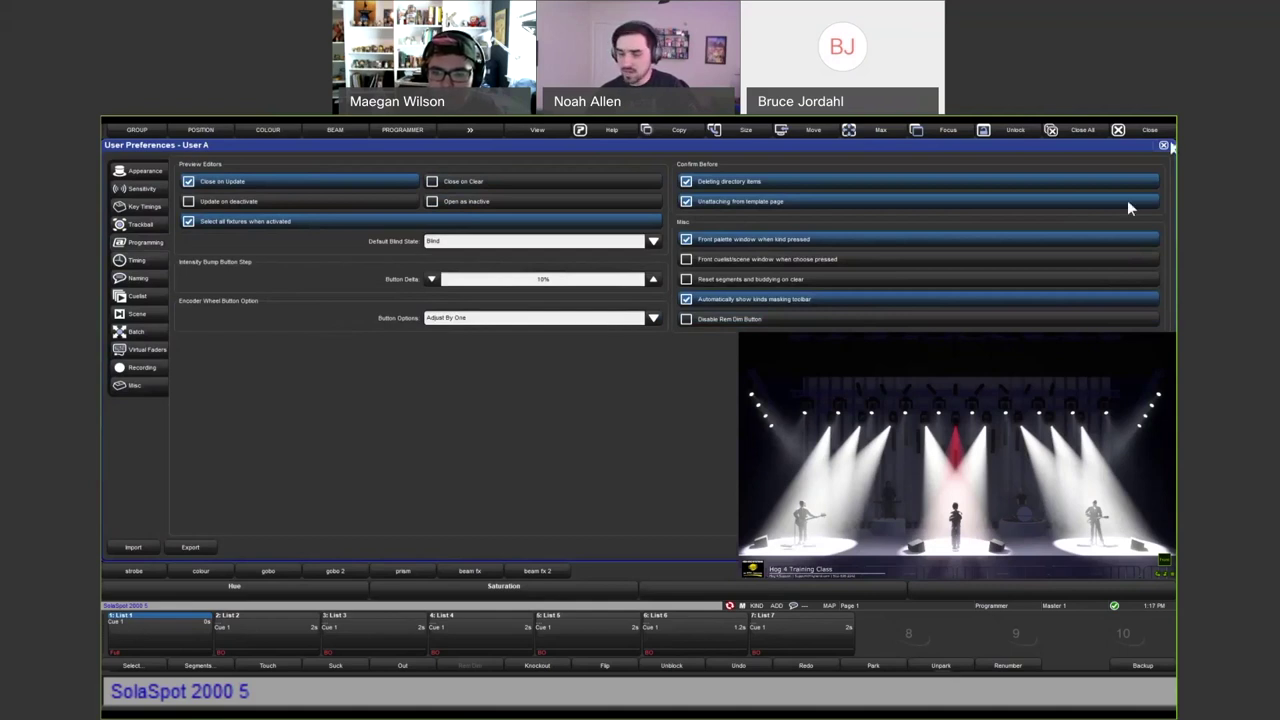
key(Escape)
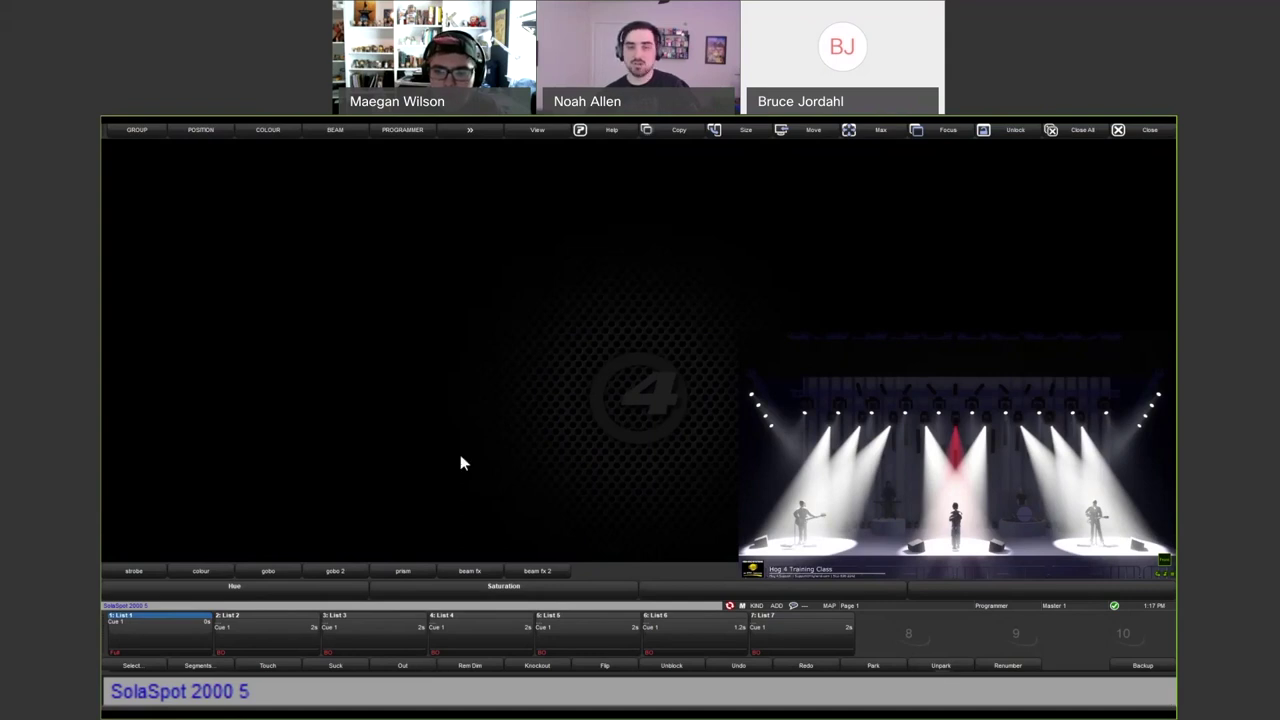
Clear the programmer, undo the clearing, and apply Rem Dim to every fixture except SolaSpot 5.
key(ctrl+BackSpace)
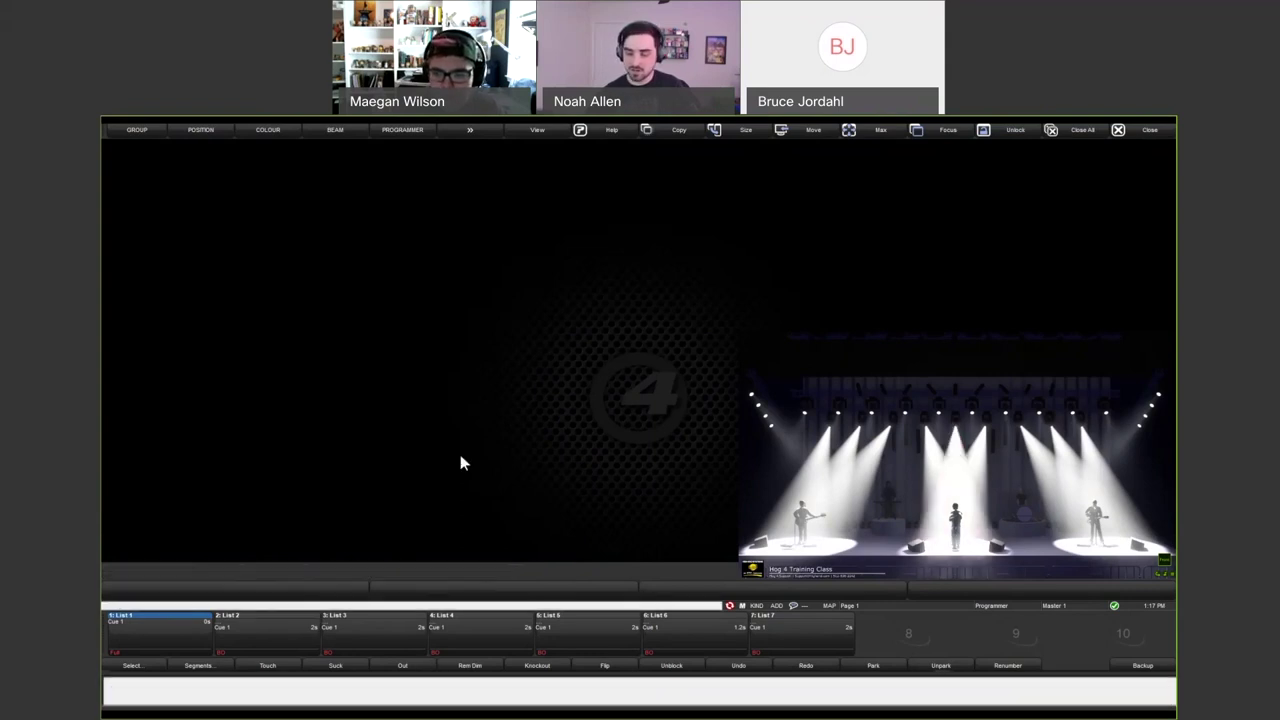
key(ctrl+z)
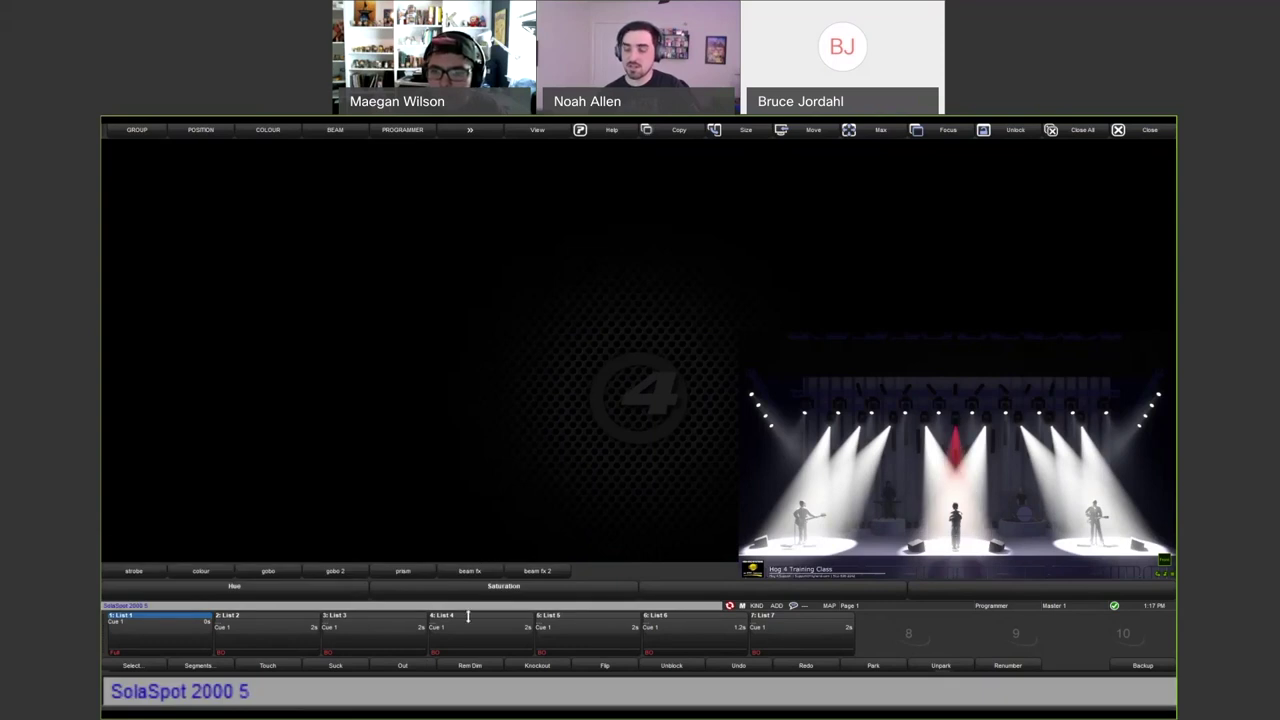
key(ctrl+BackSpace)
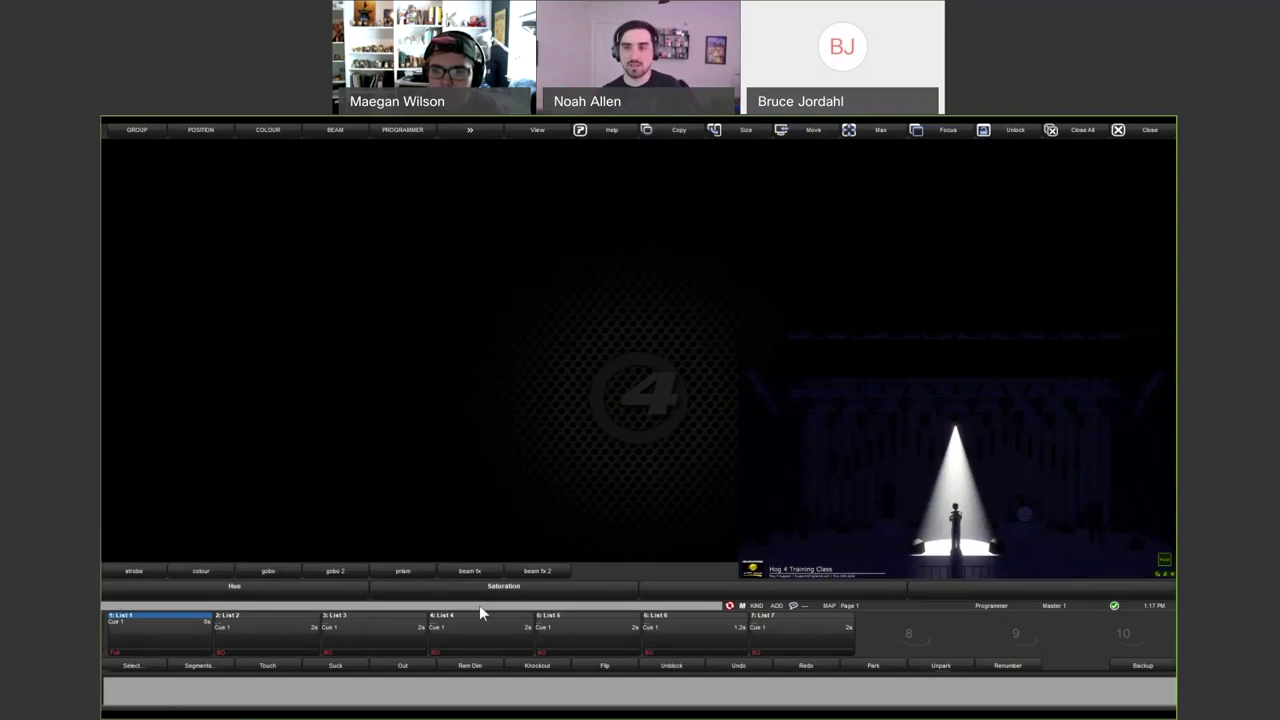
Examine the Rem Dim intensity values in the programmer, and clear and close it.
key(alt+o)
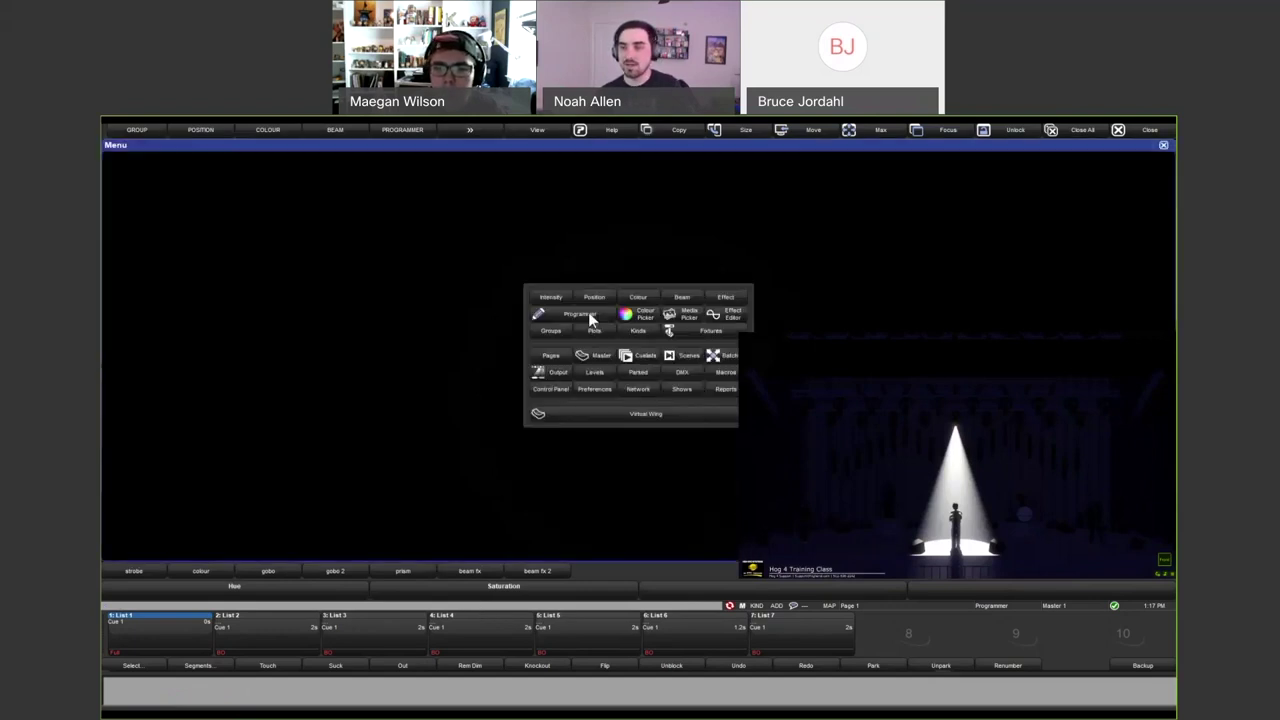
click(584, 313)
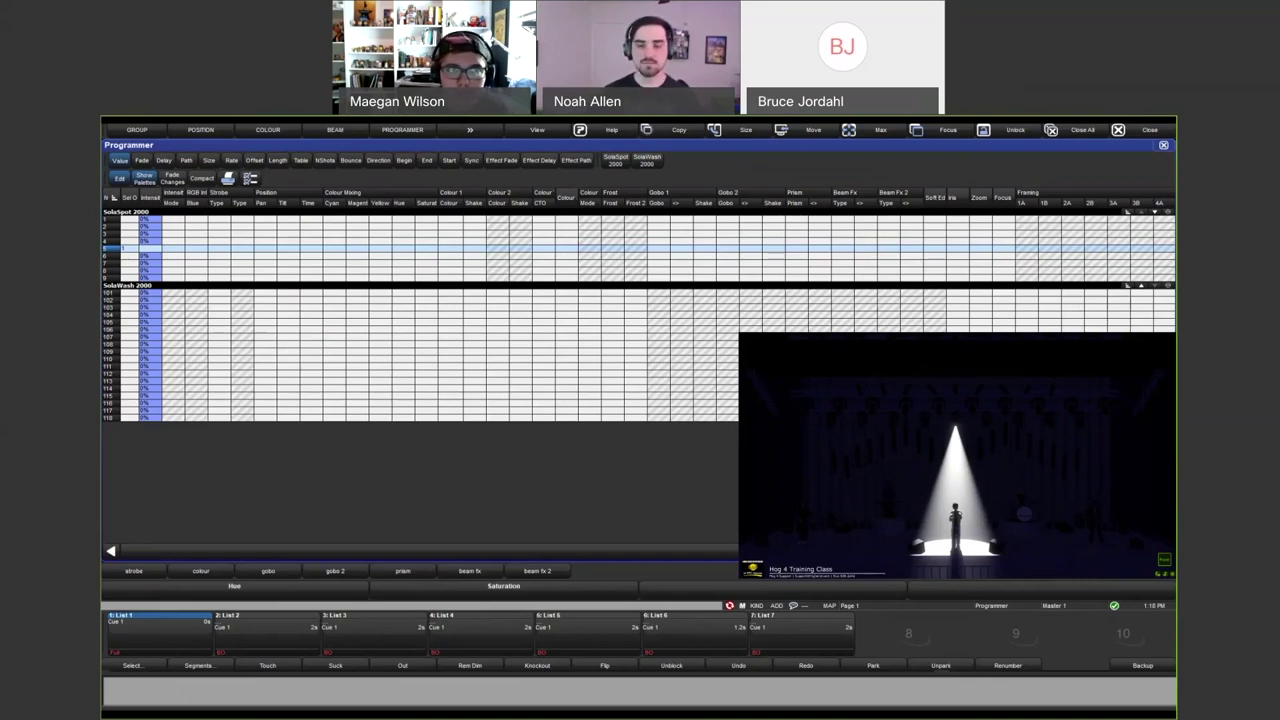
key(ctrl+BackSpace)
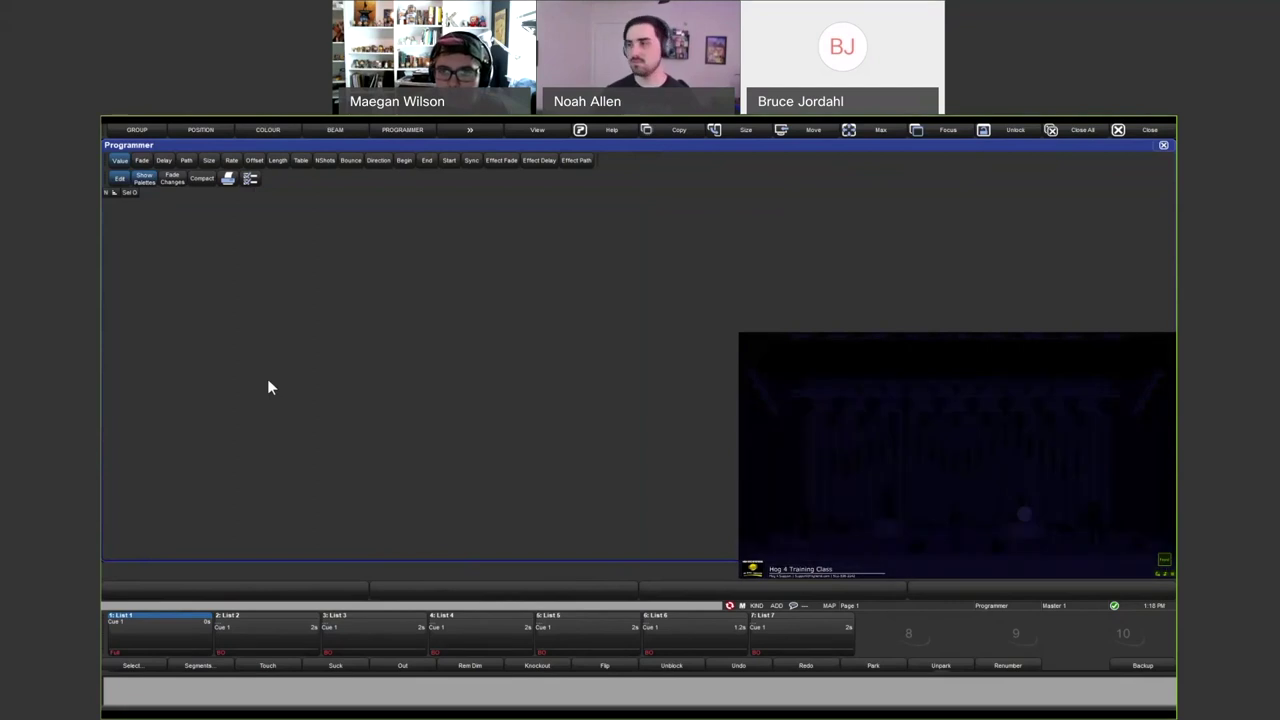
click(1163, 145)
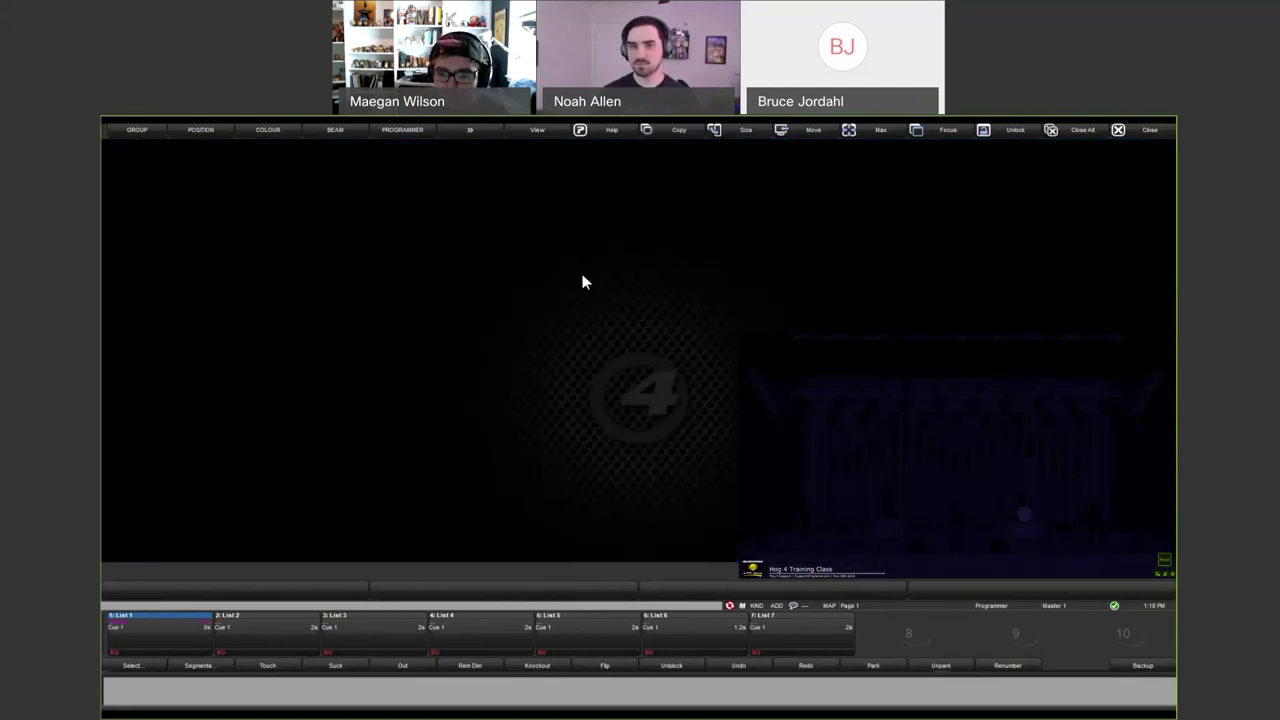
Bring SolaSpots 1 to 9 to full intensity and apply the >circle effect to them.
text(1/9@fm)
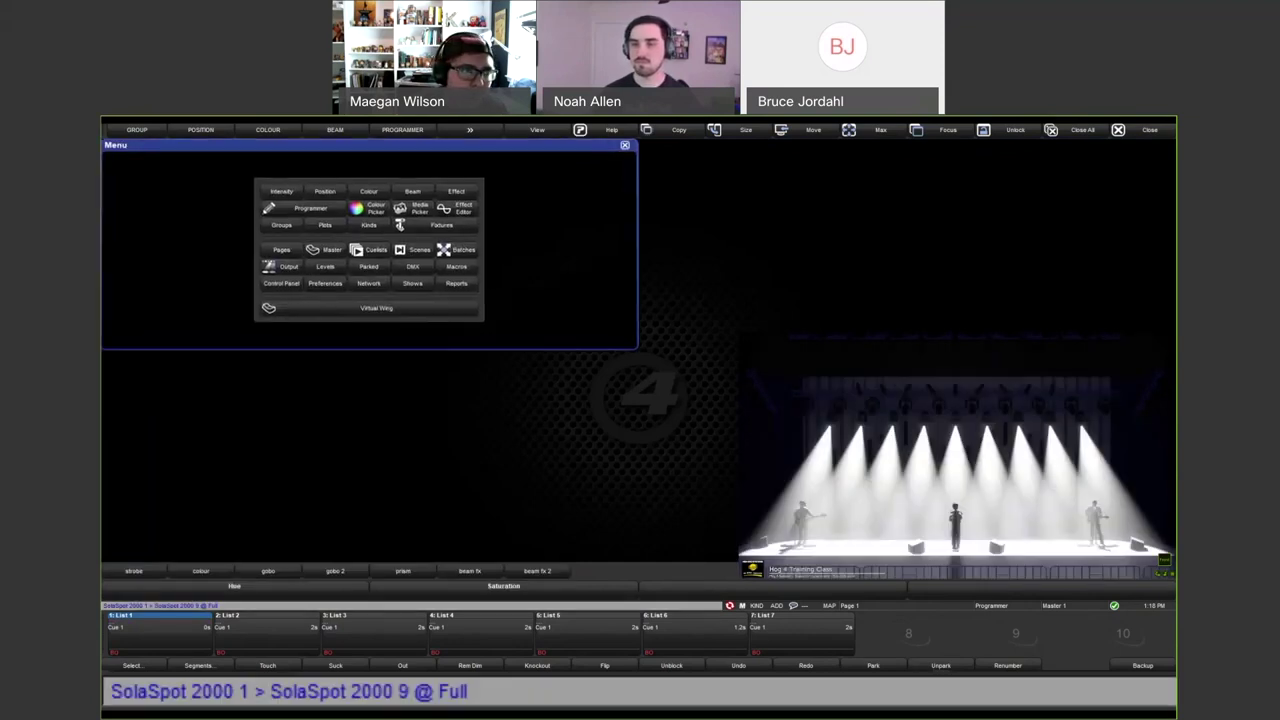
click(460, 193)
click(130, 189)
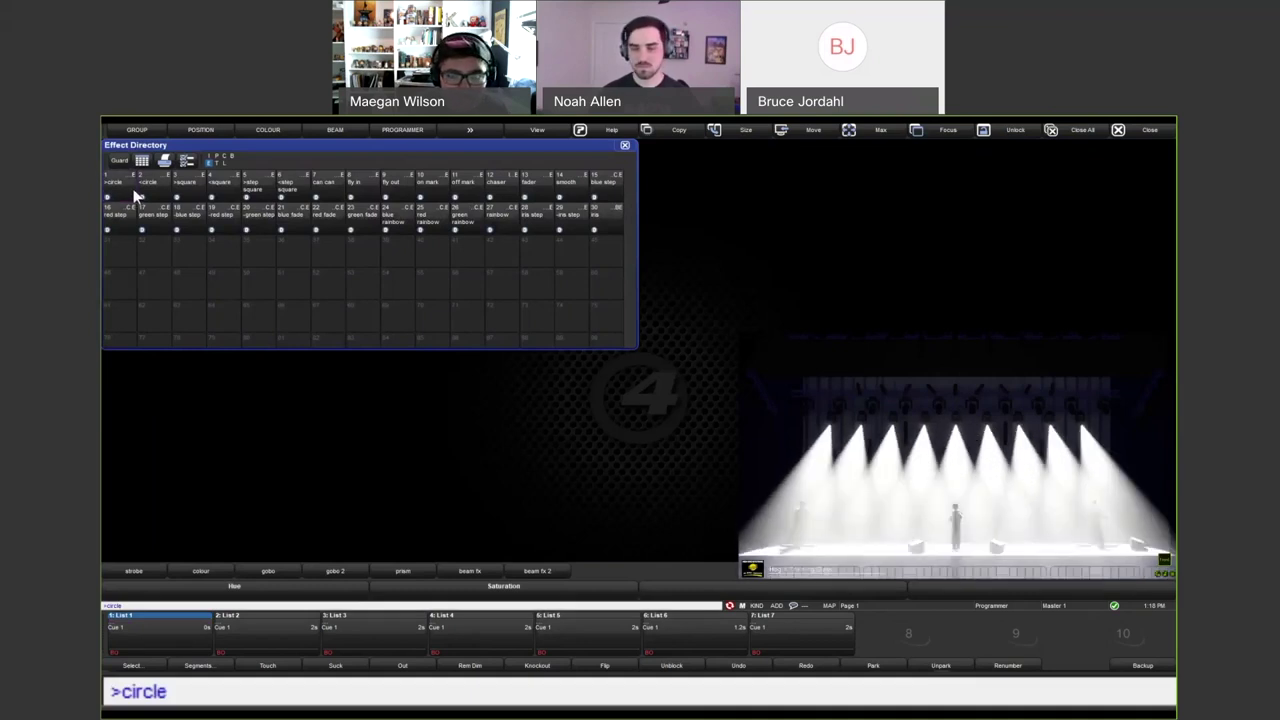
Open the effects engine and fan the circle effect's pan offset from 0 to 270 degrees across the SolaSpots.
click(245, 448)
click(455, 422)
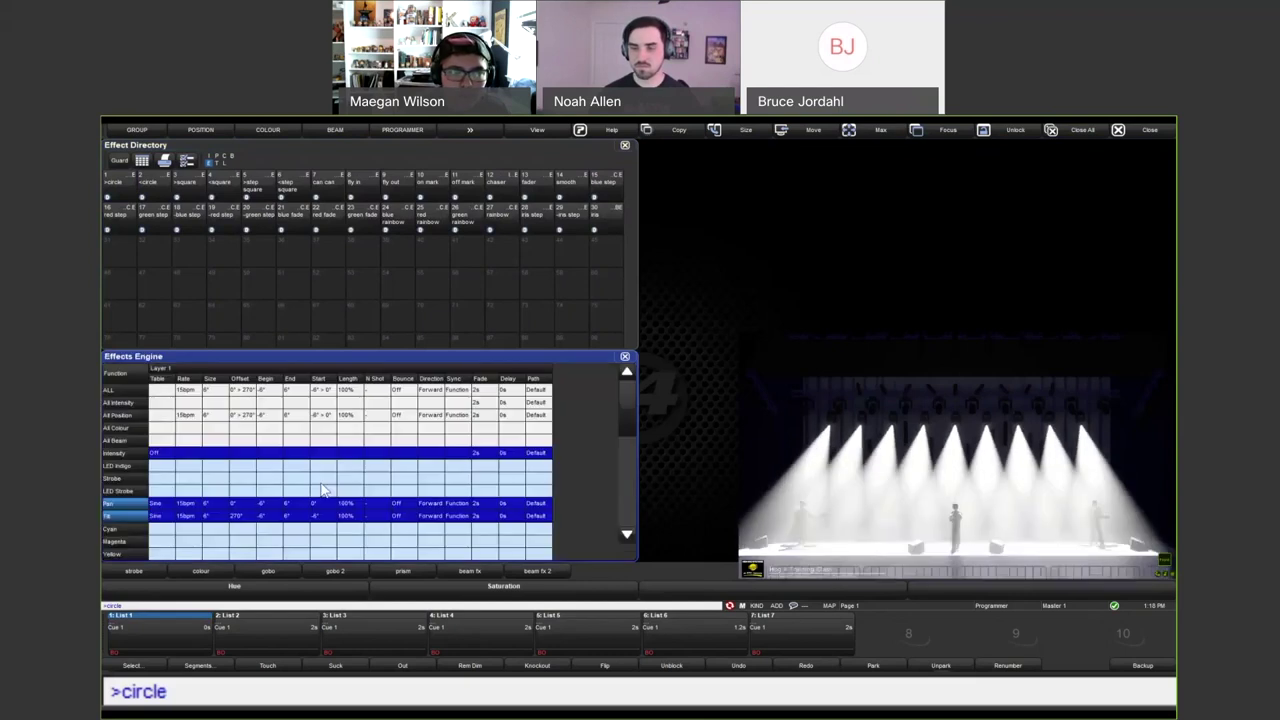
click(244, 506)
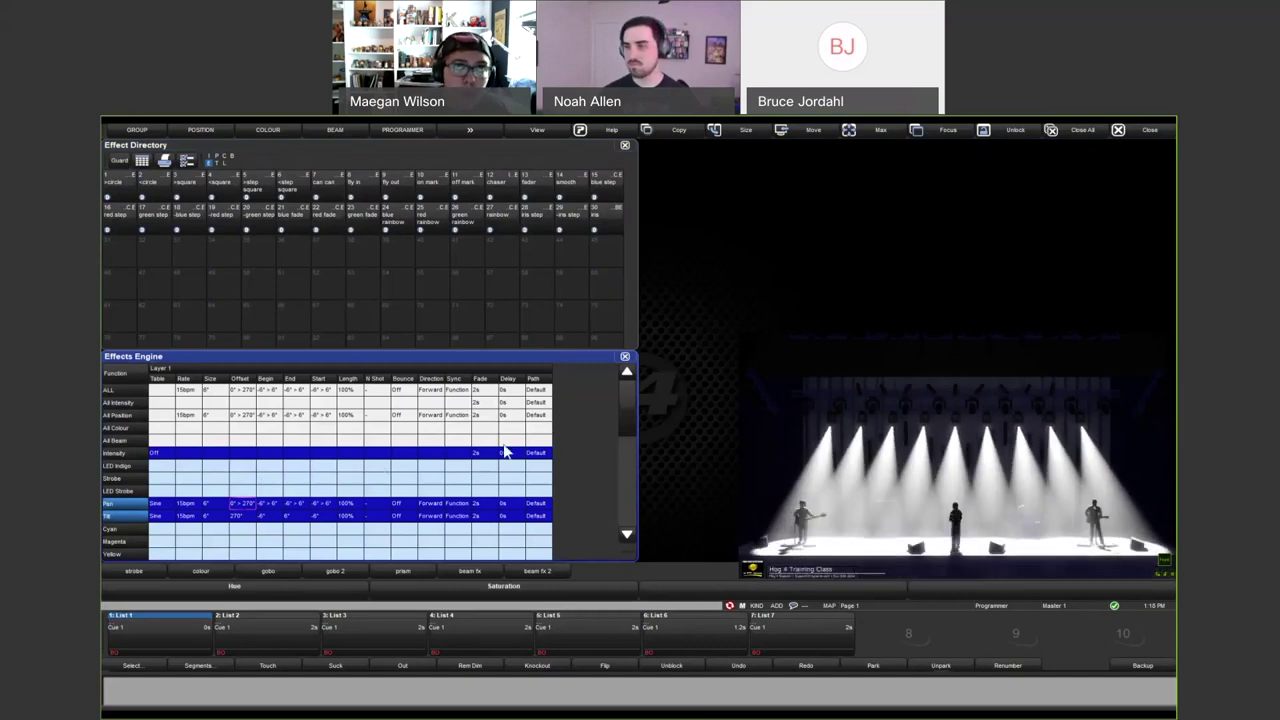
Open the programmer and copy the intensity and effect values of SolaSpots 1 to 9 to SolaWashes 101 to 110.
key(m)
click(854, 313)
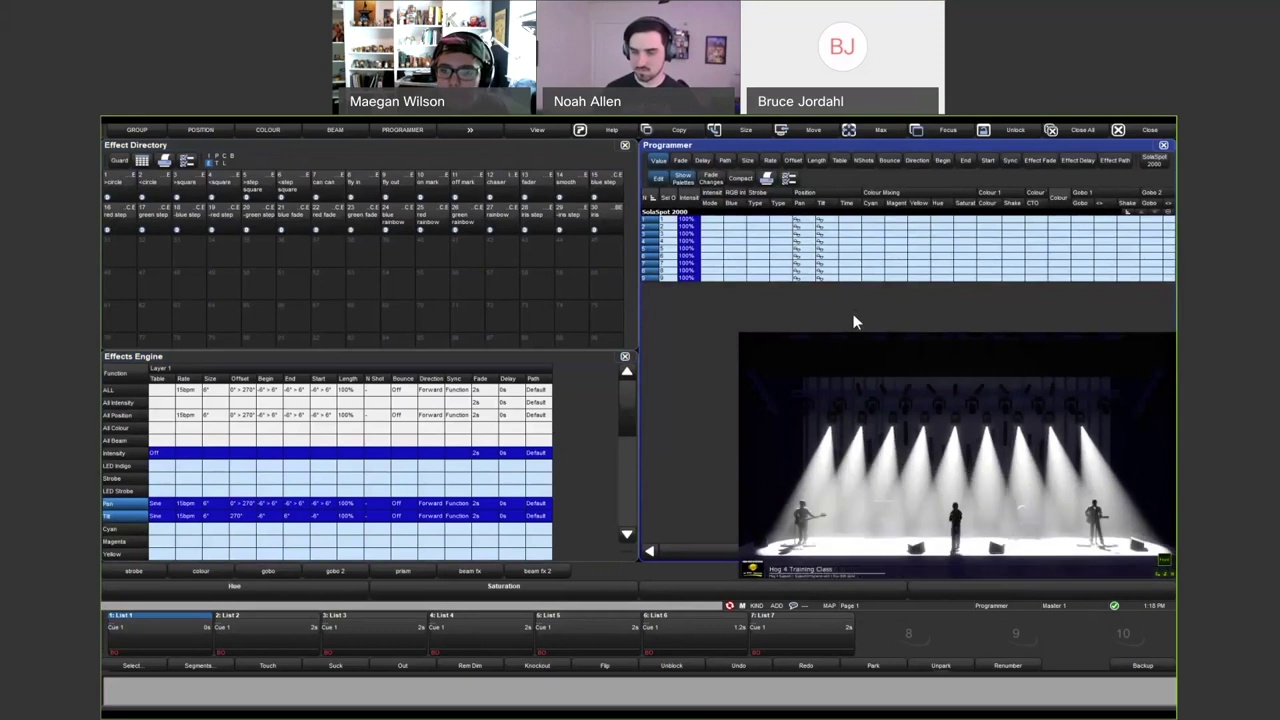
key(1)
key(9)
key(ctrl+c)
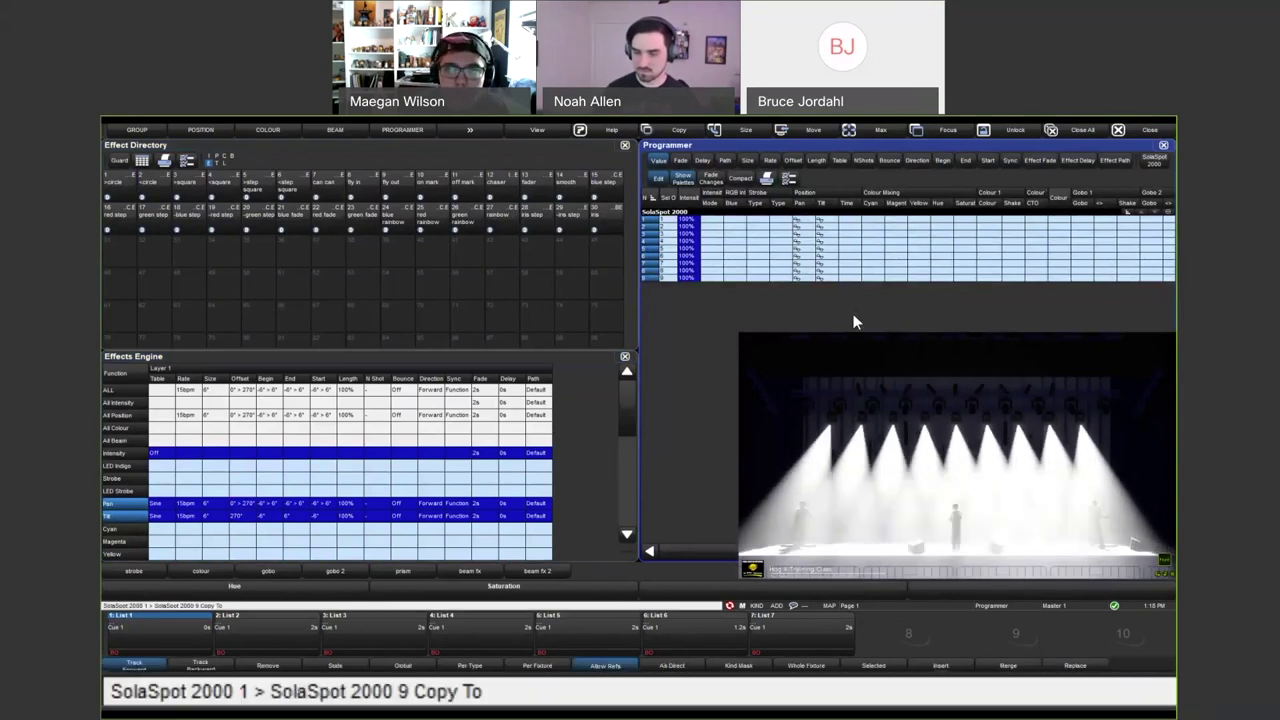
text(101>110)
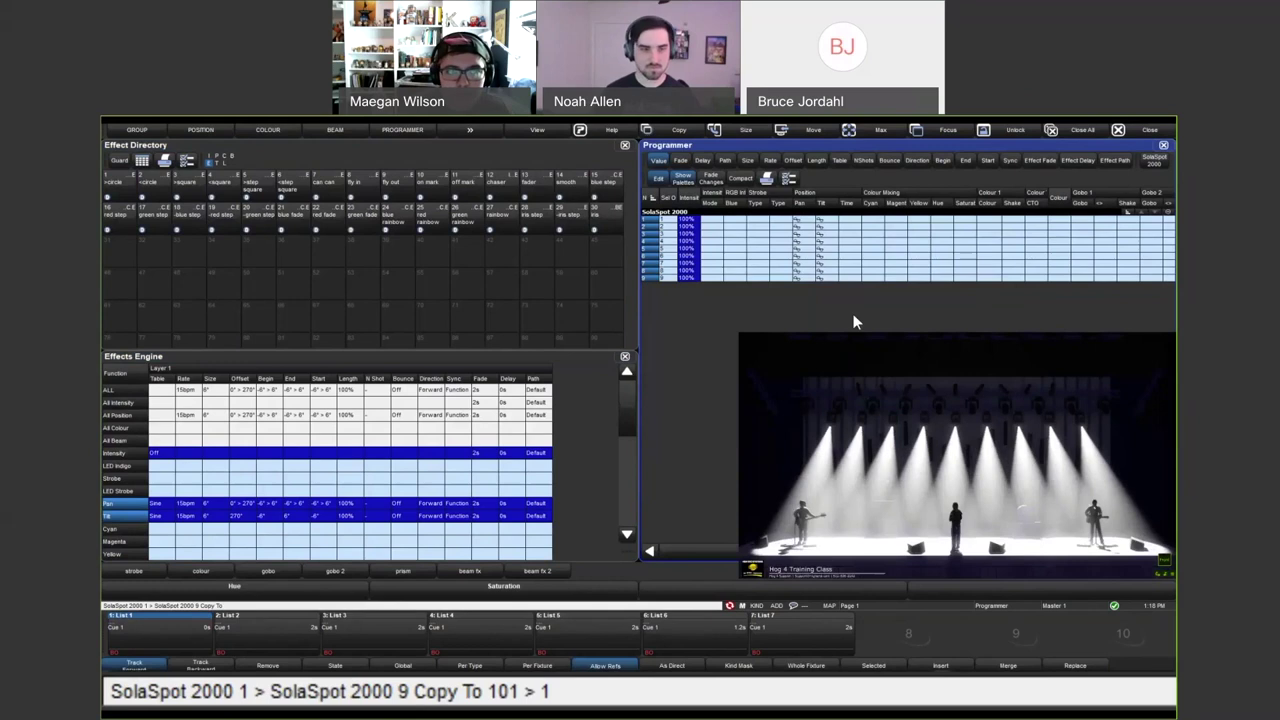
key(Return)
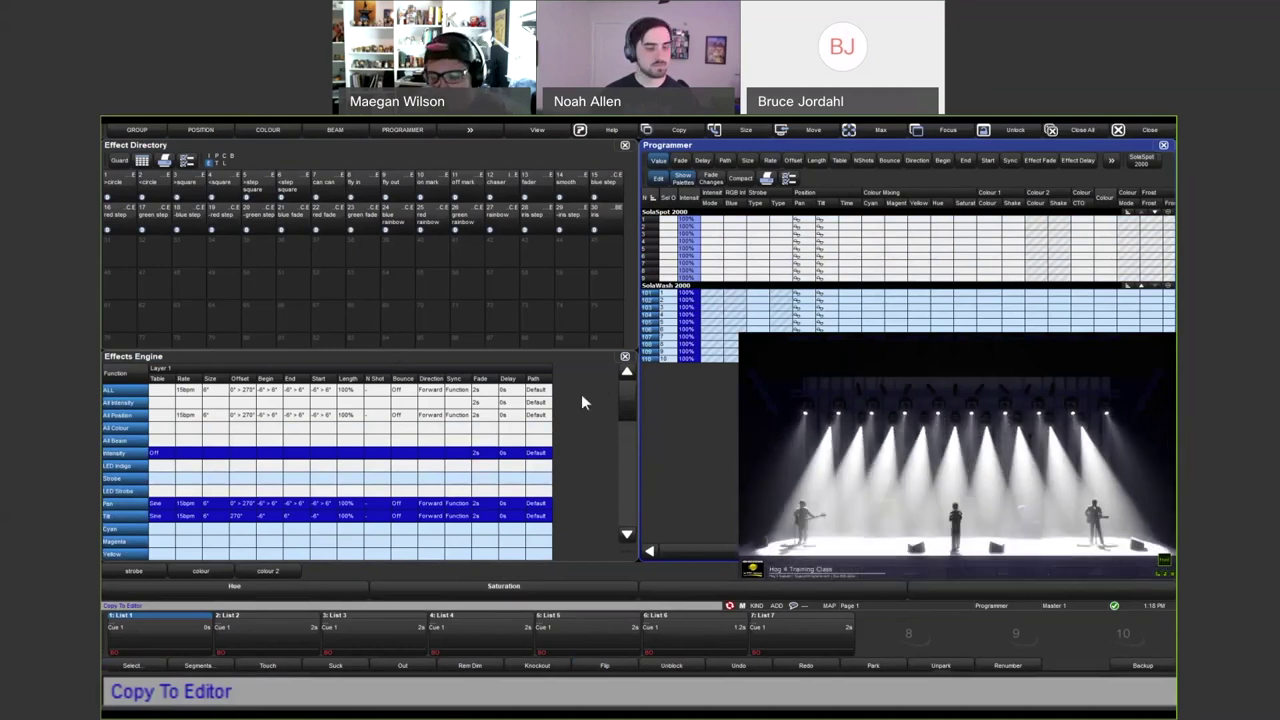
Set SolaSpots 1 to 9 to 0% intensity, and close the programmer and effect directory.
text(1>9)
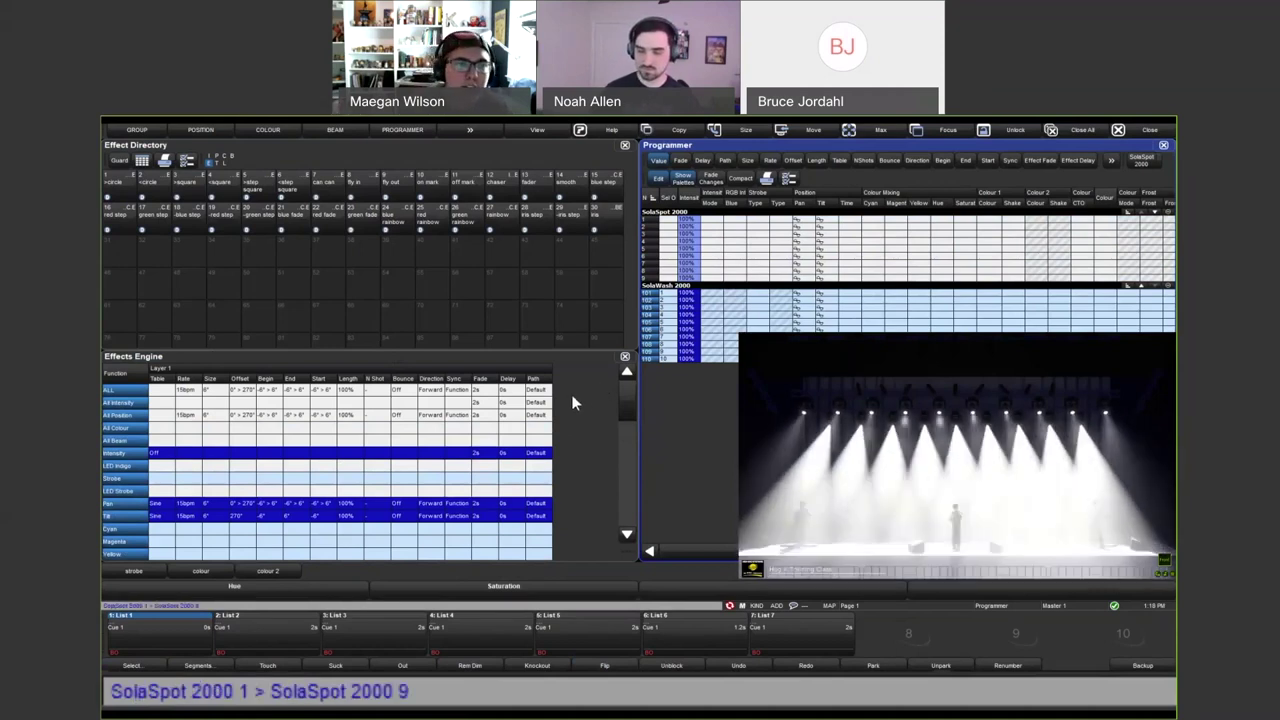
key(Return)
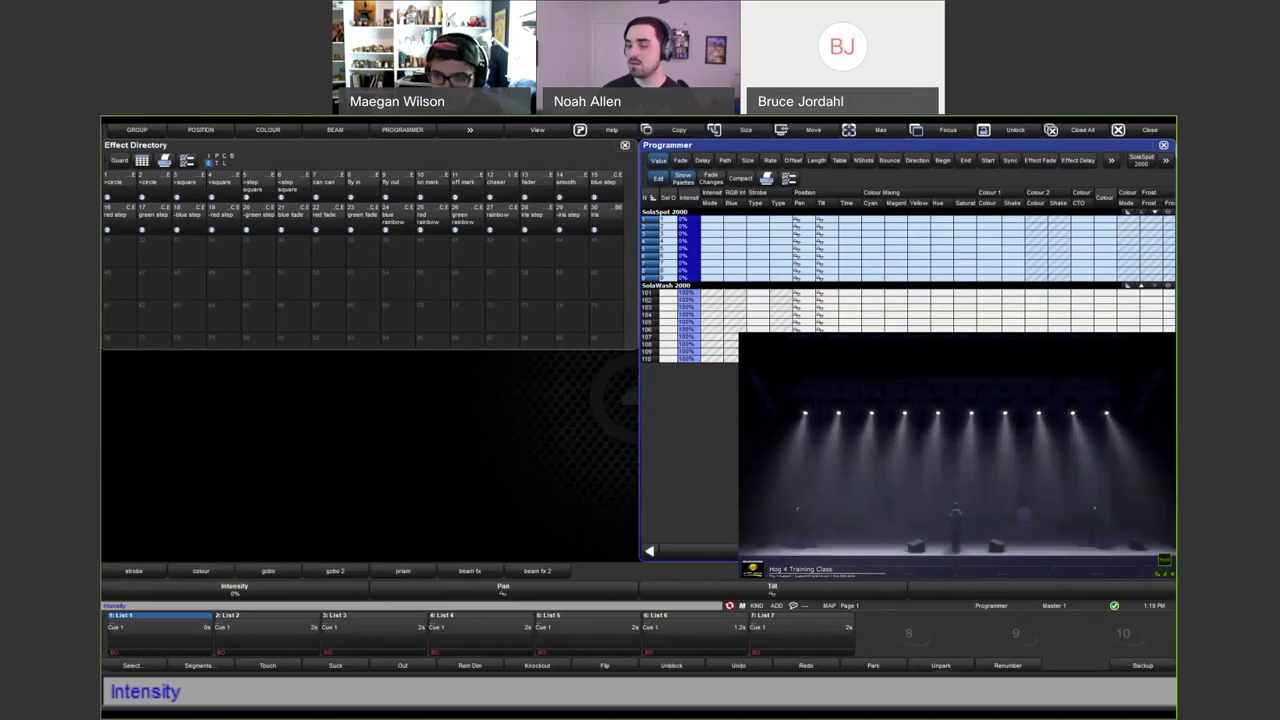
click(1163, 145)
click(624, 145)
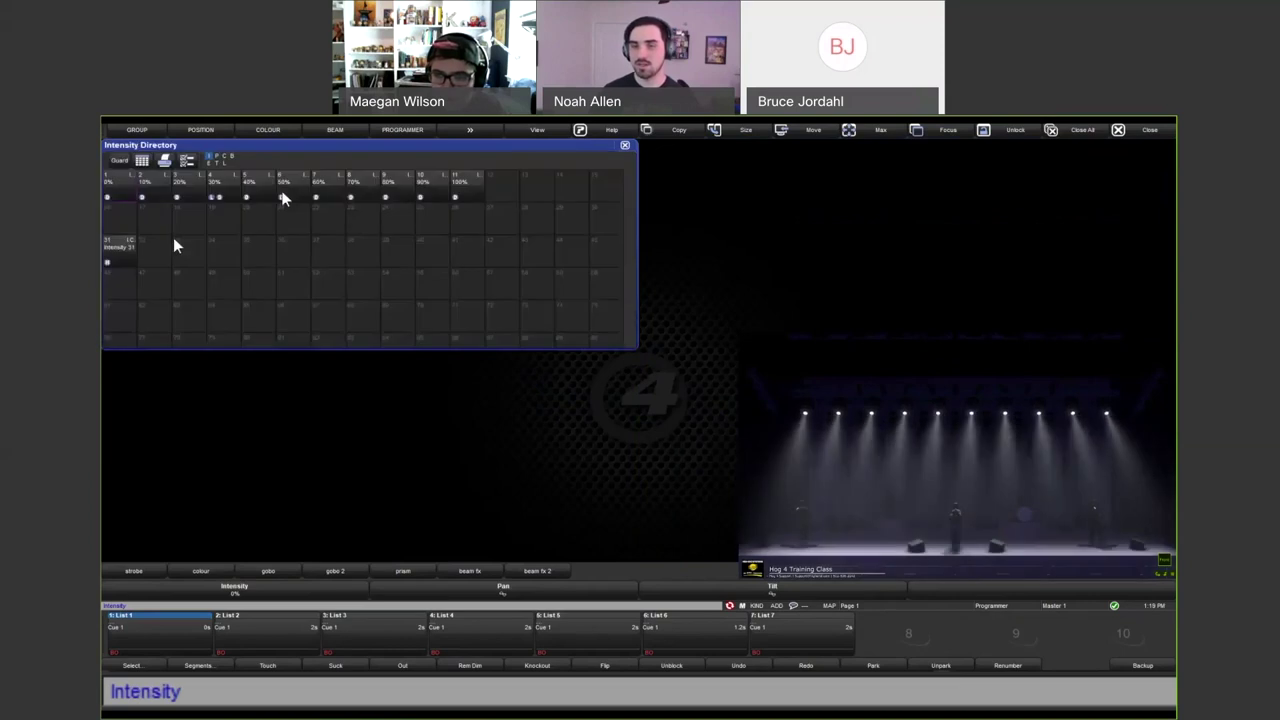
Open palette Intensity 31 for editing and give SolaSpots 1 and 2 the crescents gobo in Gobo 1.
key(ctrl+o)
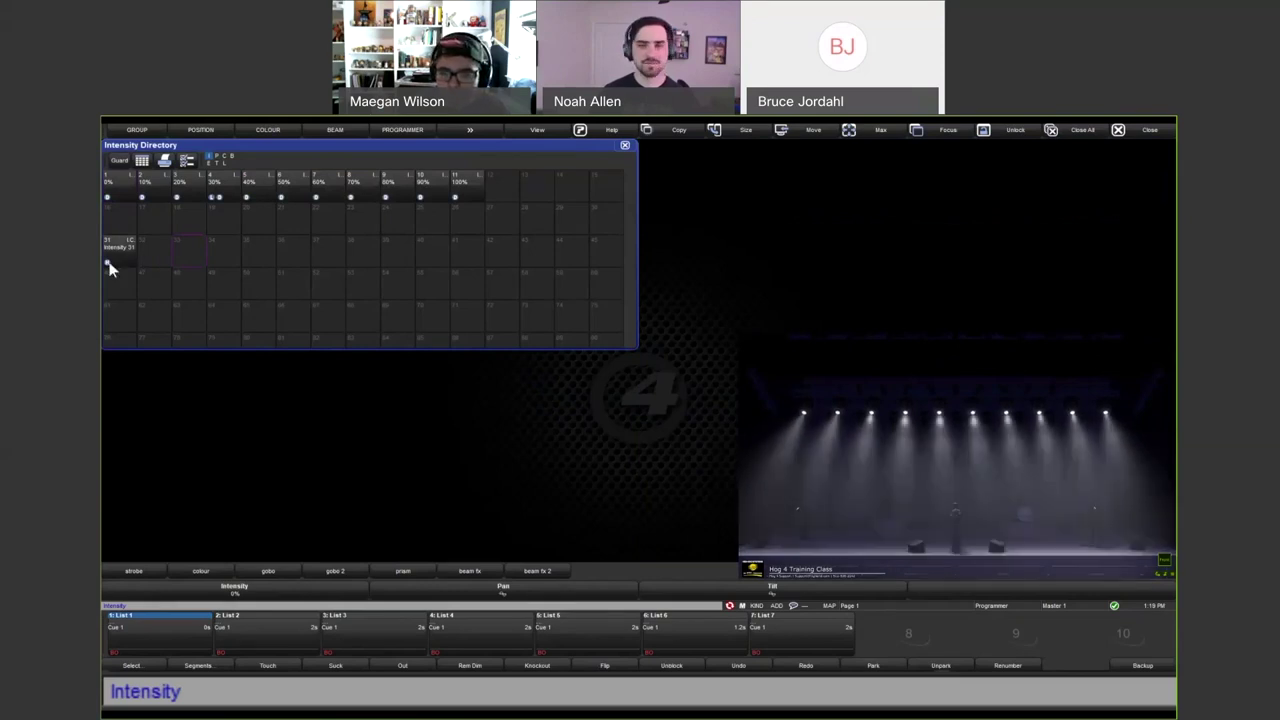
key(ctrl+o)
click(125, 262)
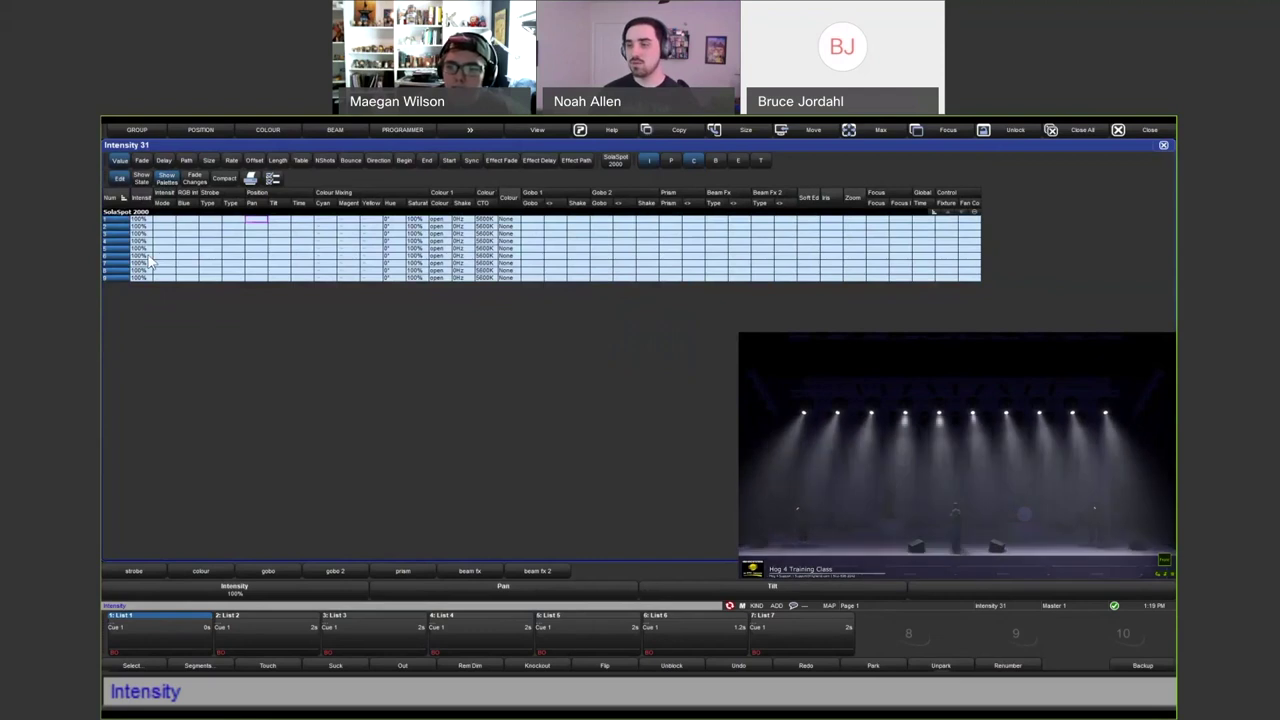
click(530, 225)
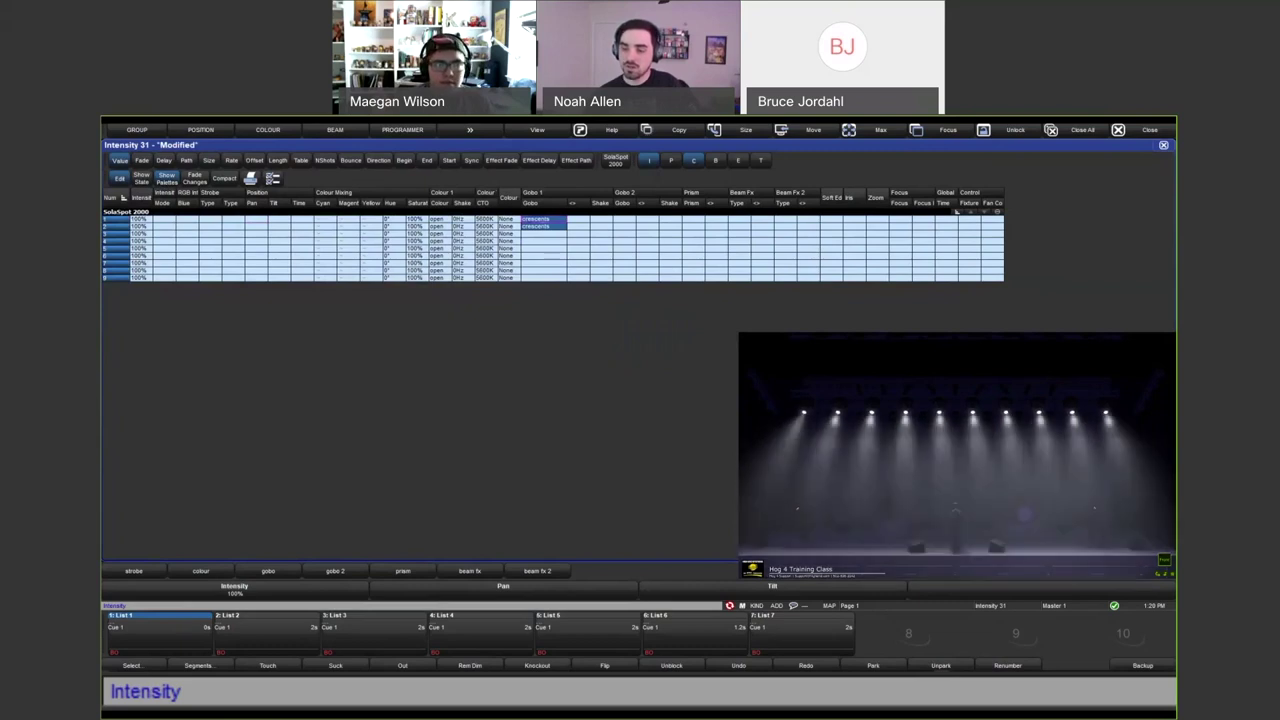
Remove the Gobo 1 values of all the SolaSpots from the Intensity 31 palette and close its editor.
key(F4)
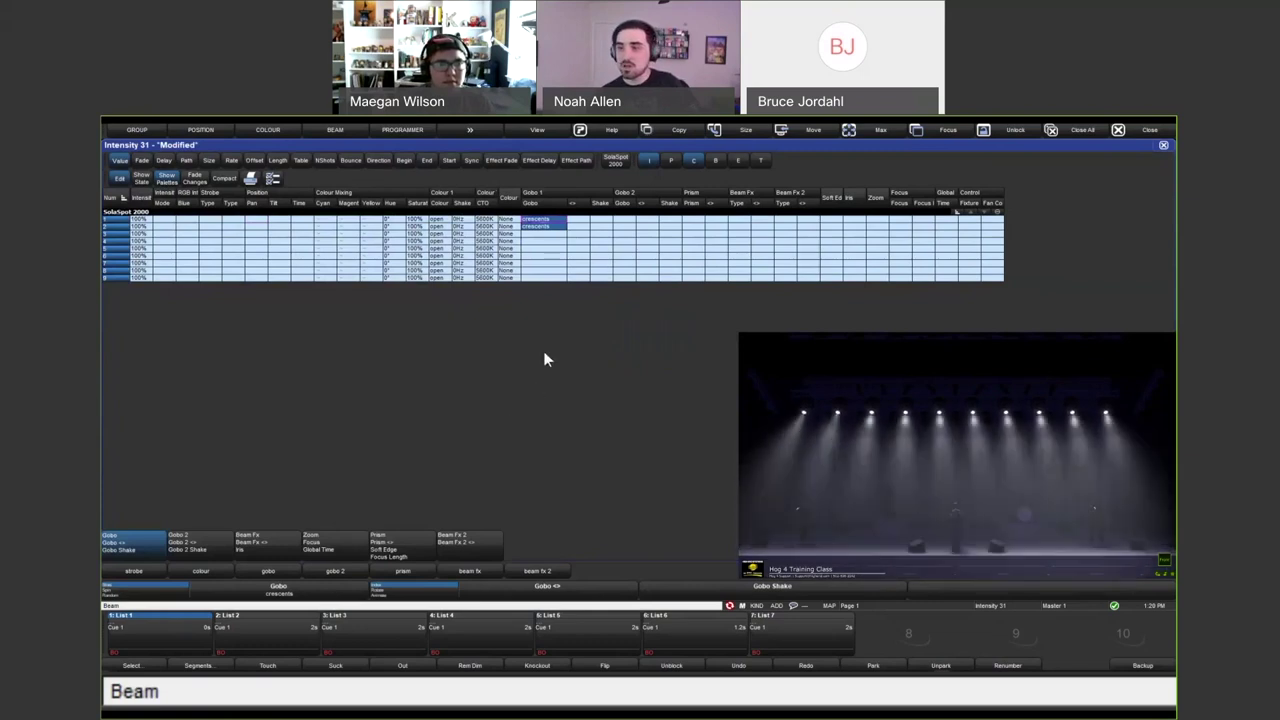
drag(543, 219, 547, 302)
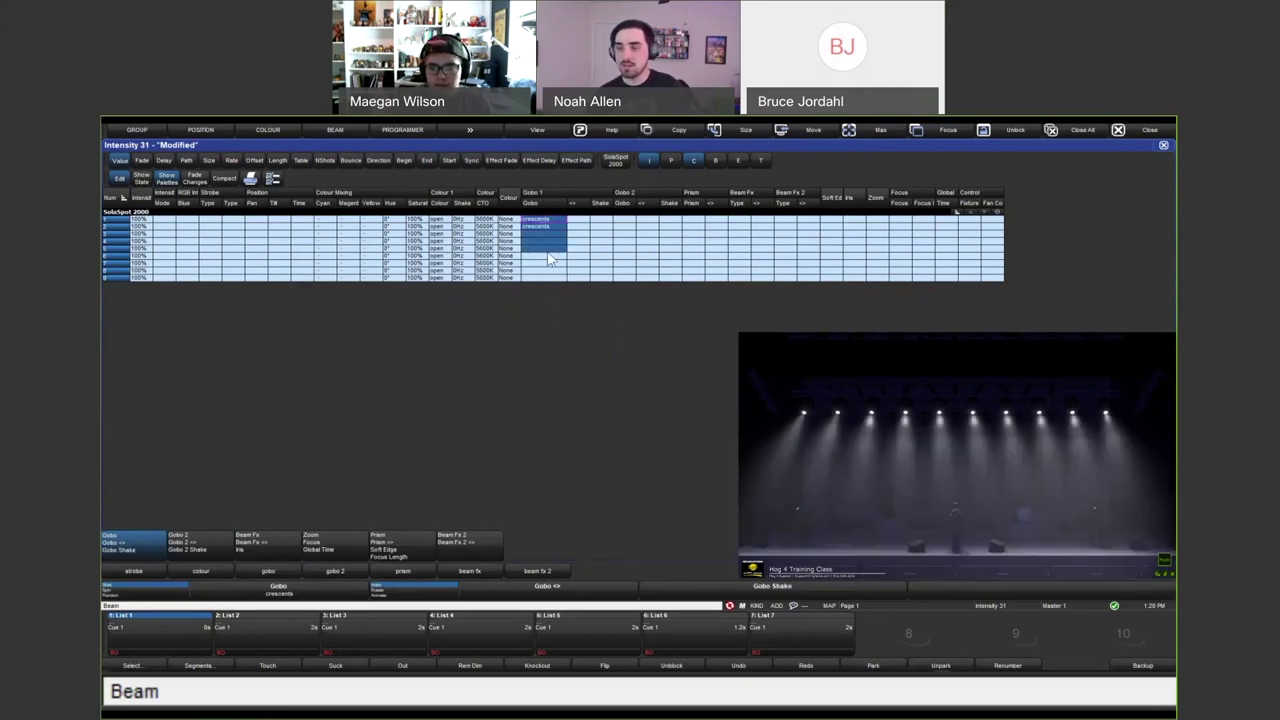
mouse_move(560, 300)
mouse_down()
mouse_move(548, 260)
mouse_move(546, 286)
mouse_up()
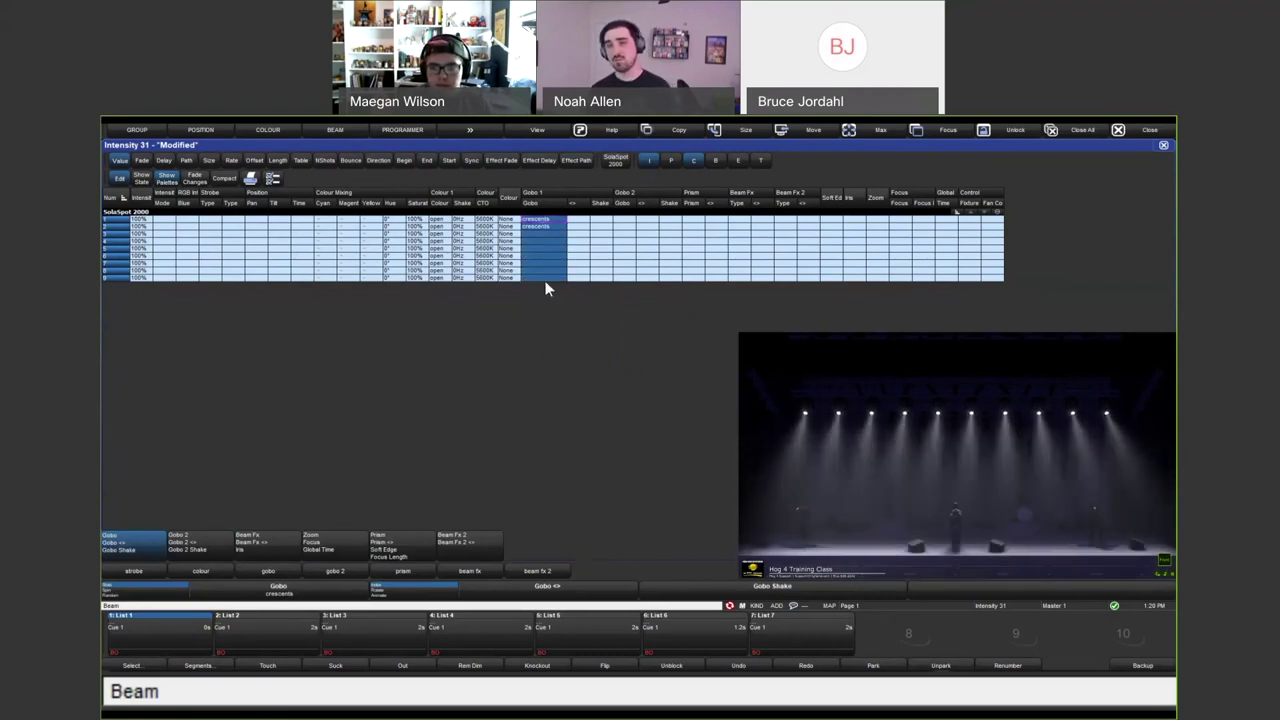
key(BackSpace)
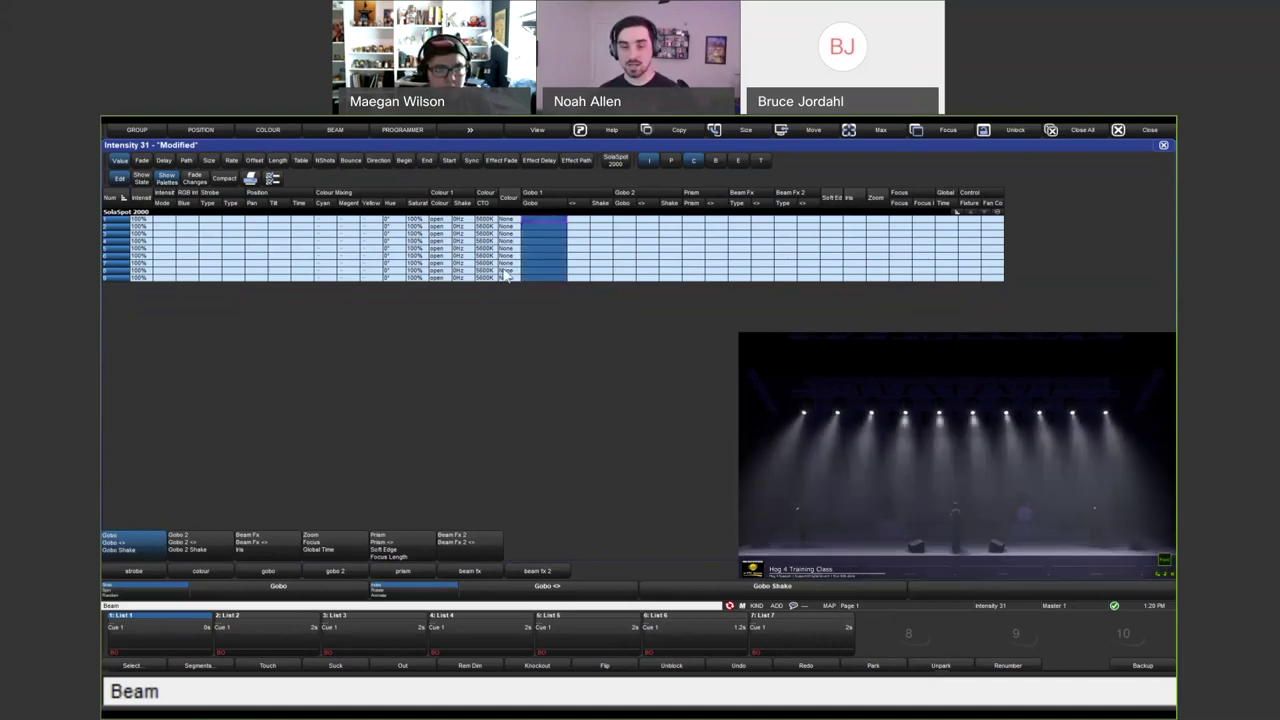
key(Escape)
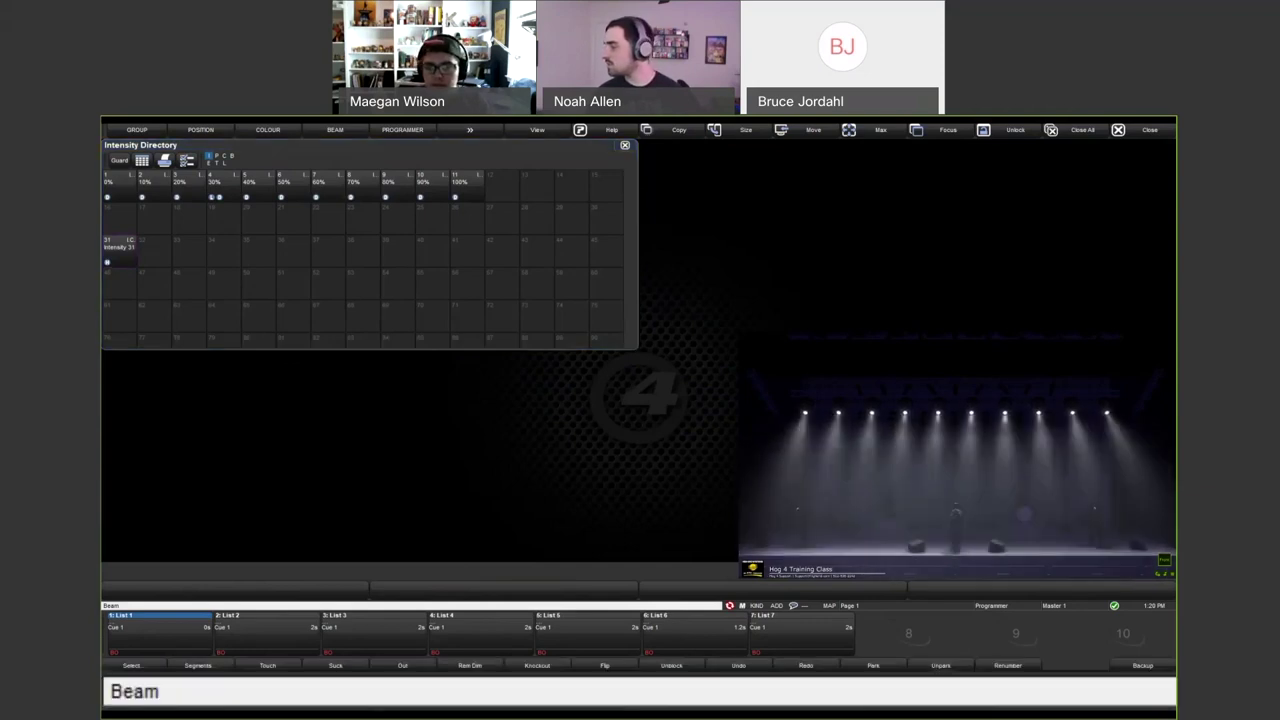
Show the console's front panel, clear the command line, and view the intensity directory briefly as a spreadsheet.
key(alt+Tab)
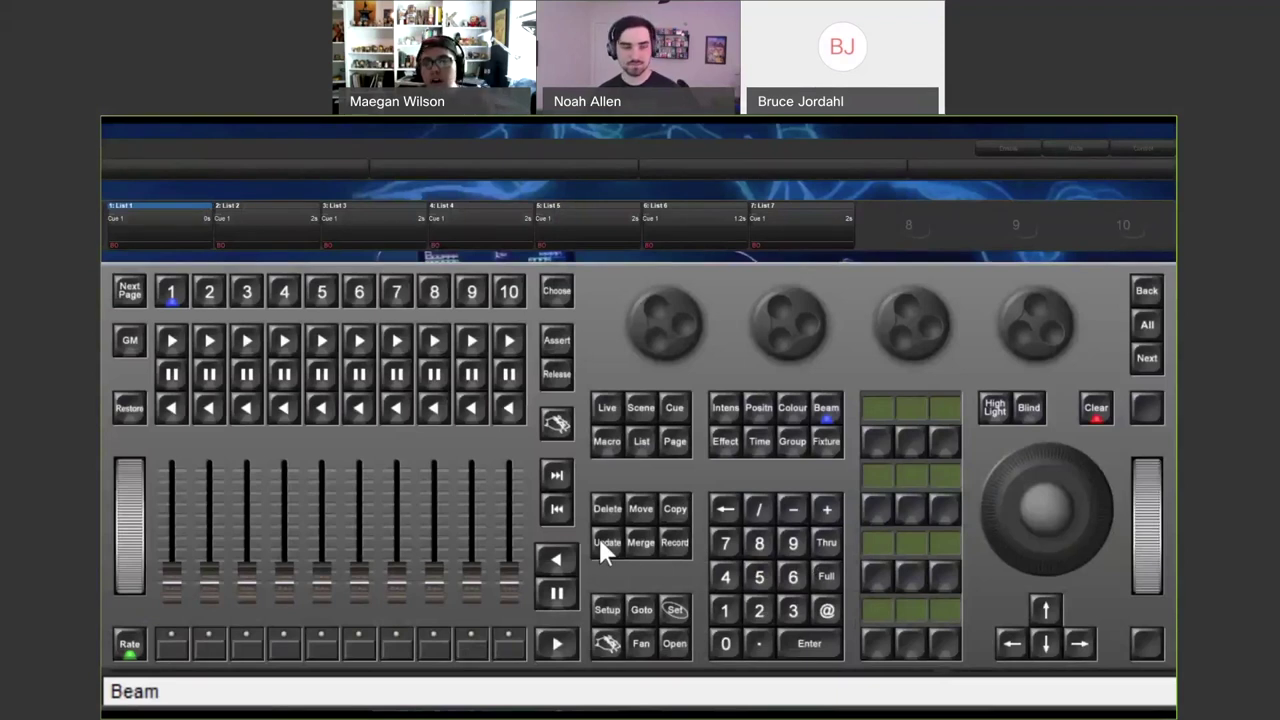
key(Escape)
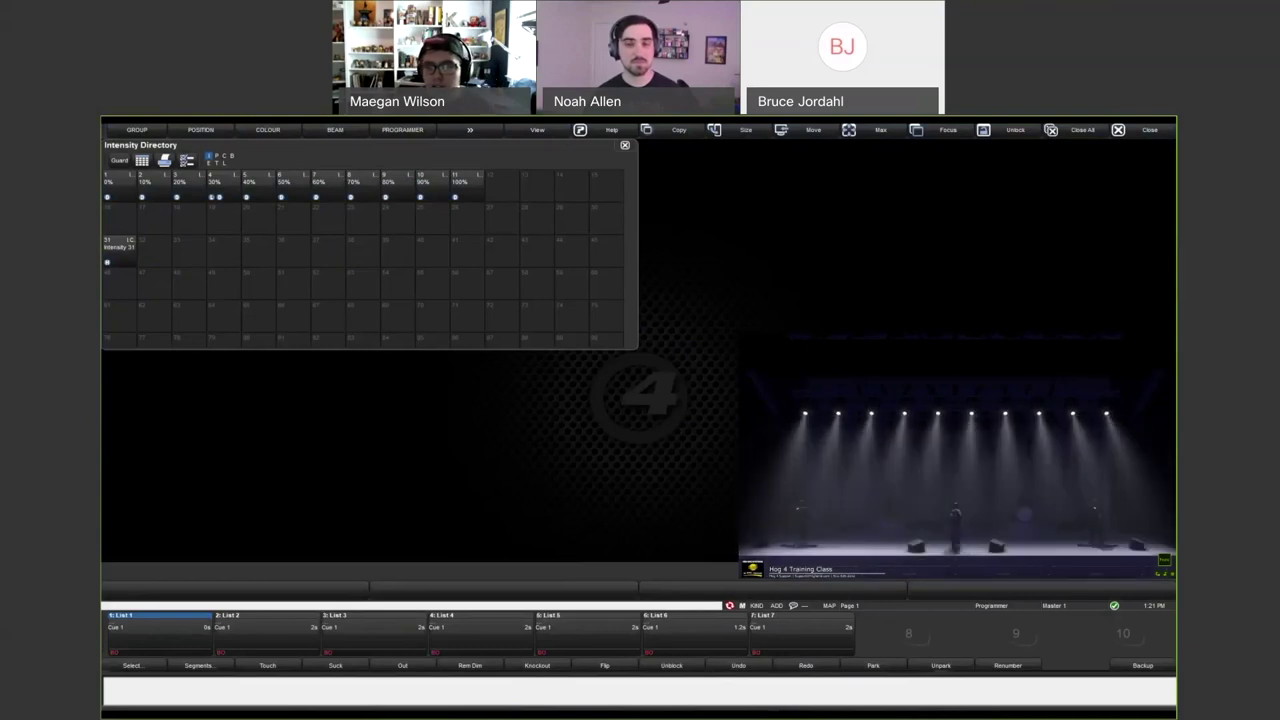
click(143, 161)
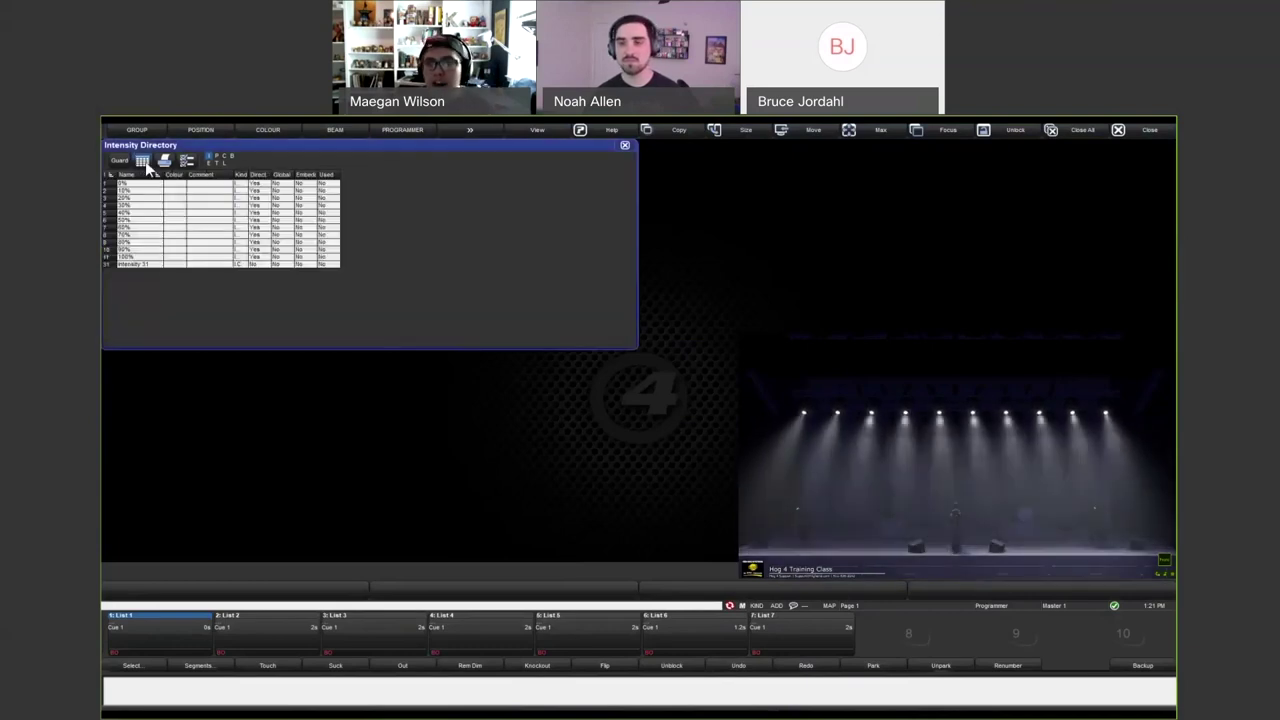
click(143, 162)
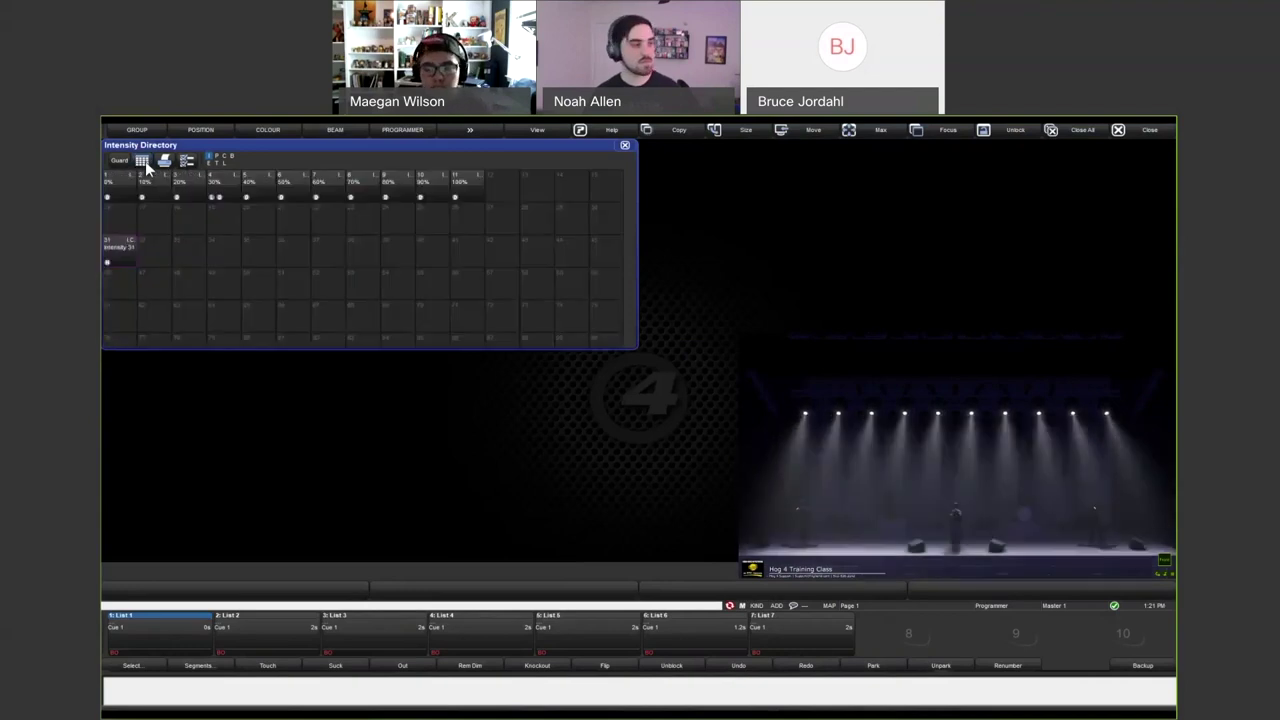
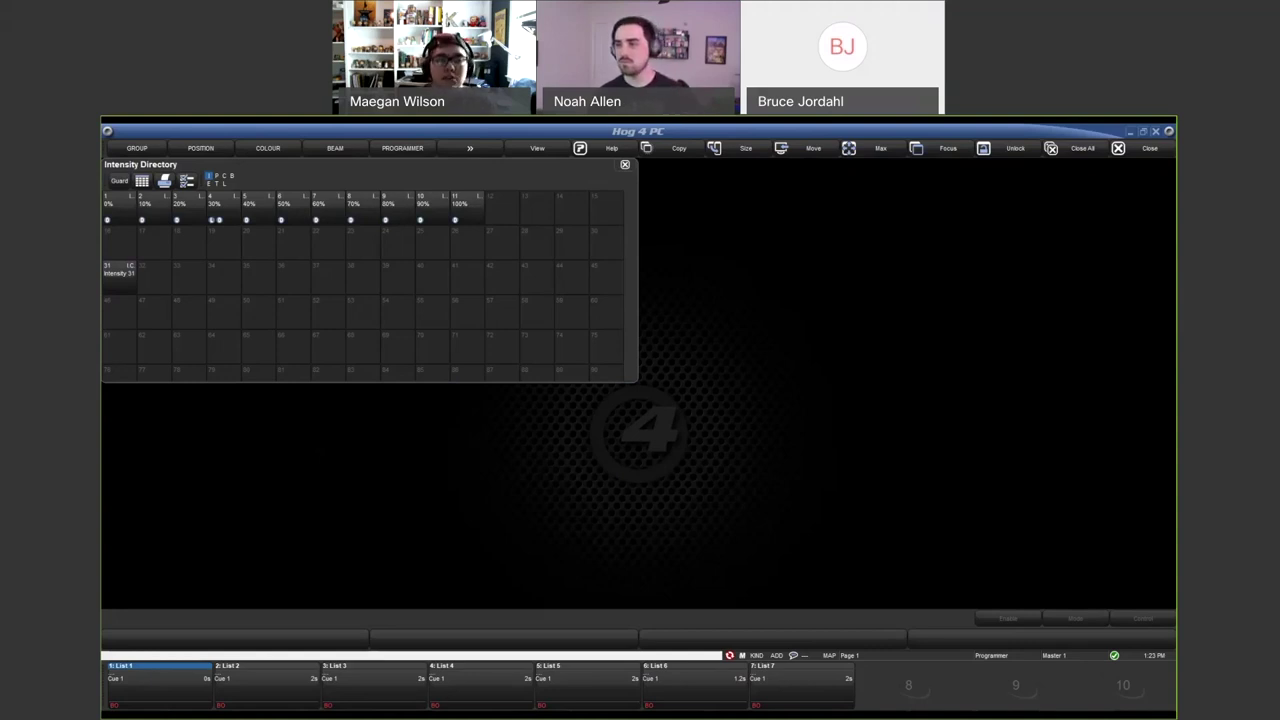
Close the intensity directory, open the fixture window and search the fixture library for "hex".
click(625, 164)
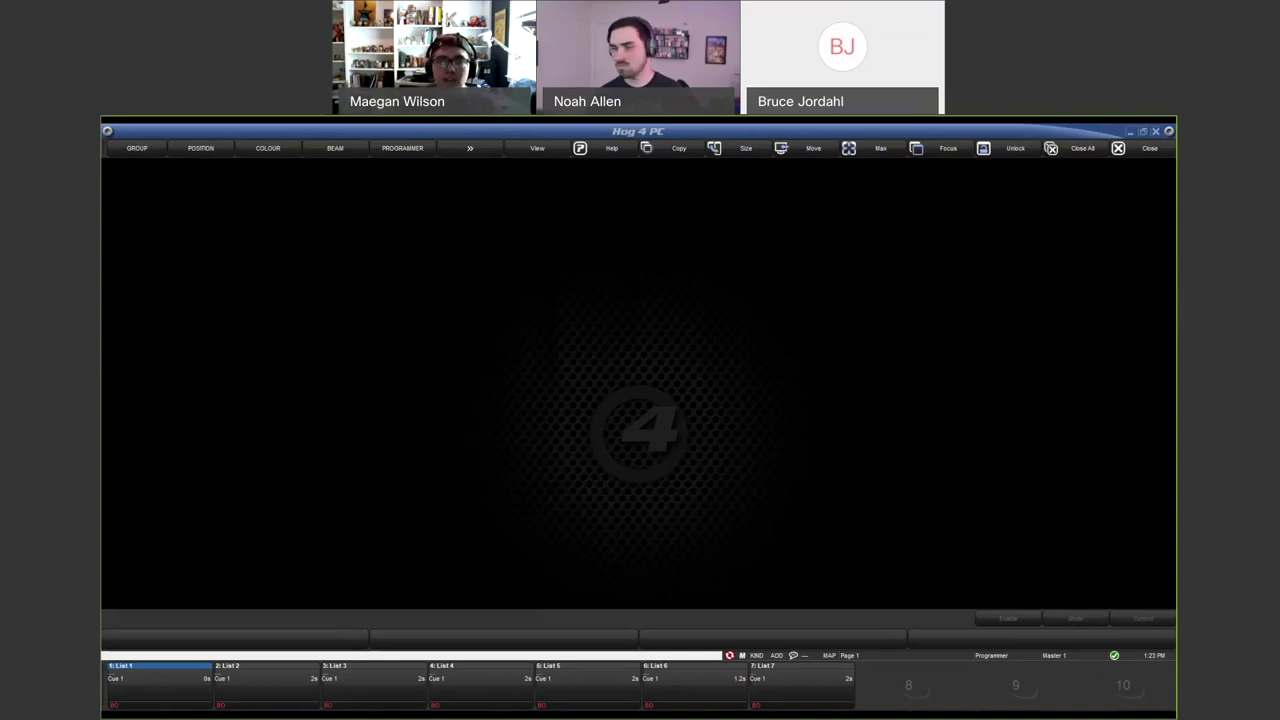
key(alt+m)
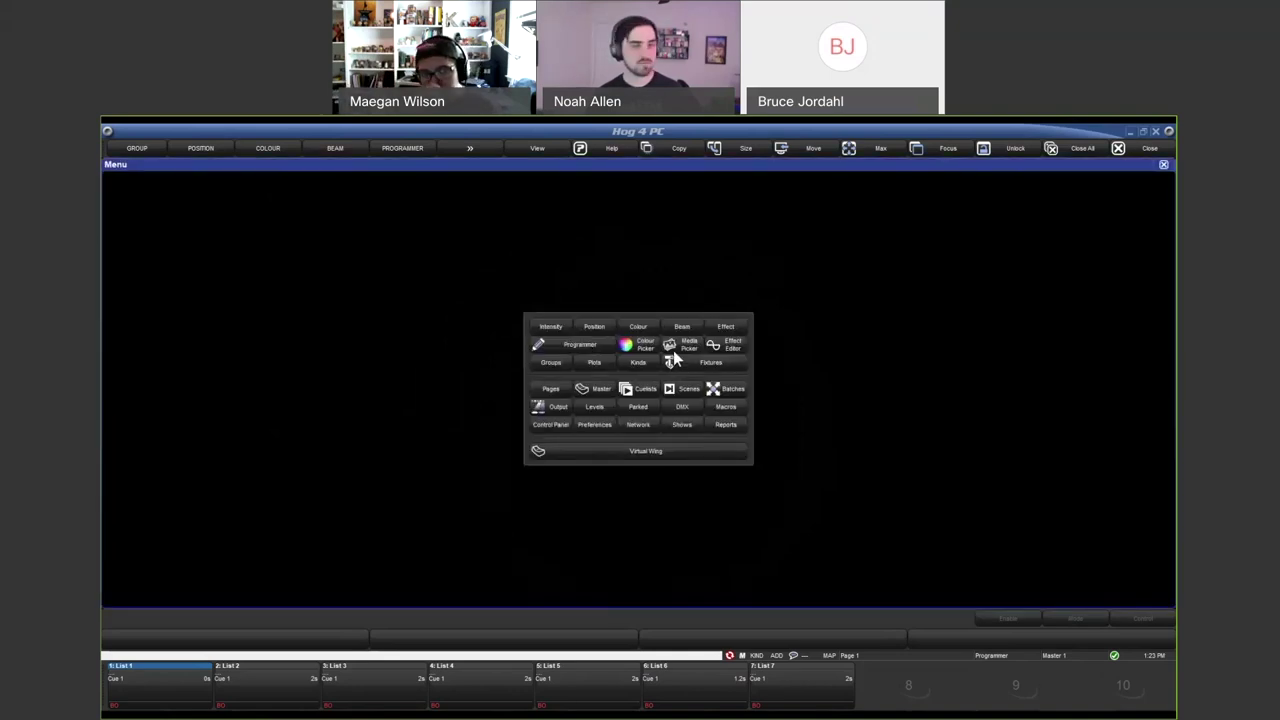
click(674, 360)
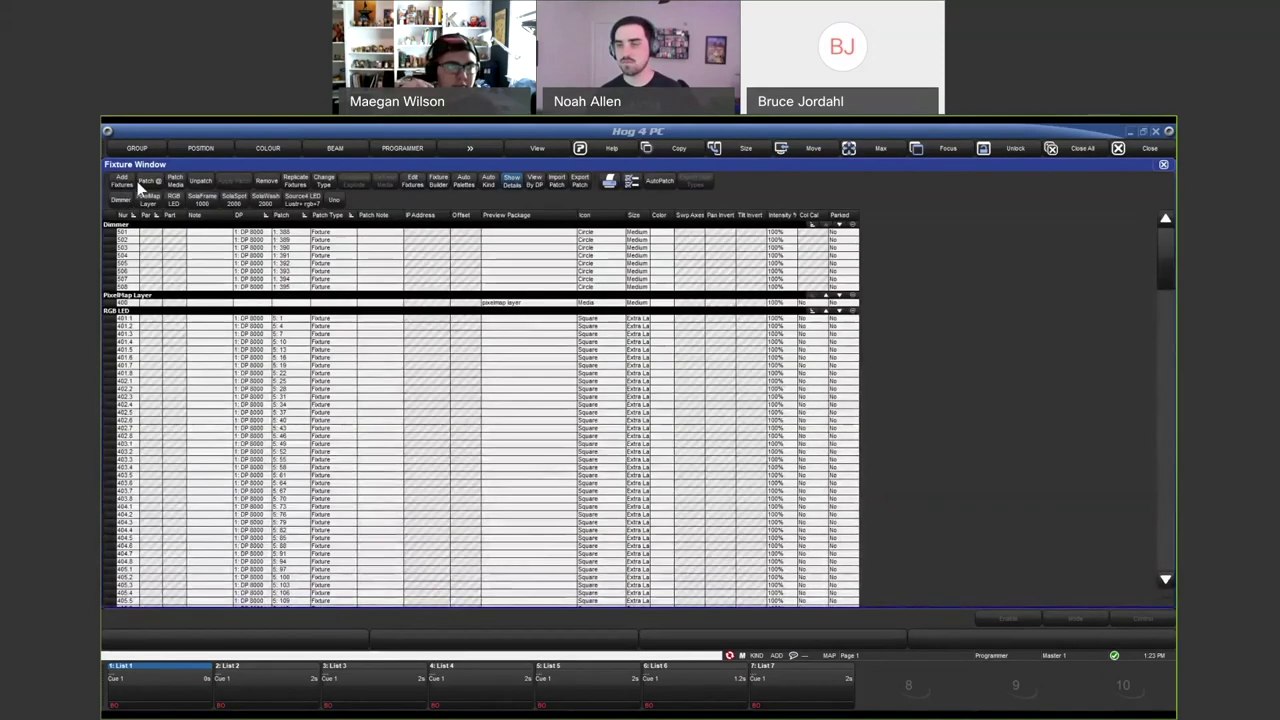
click(137, 184)
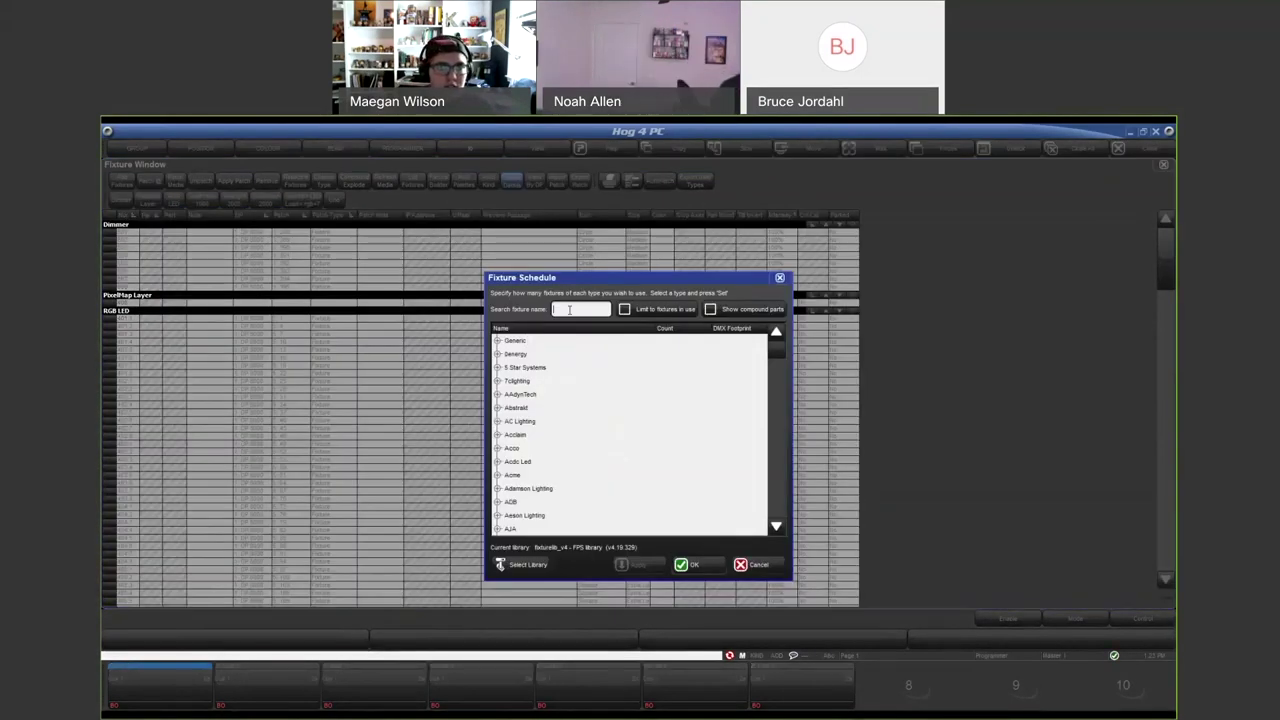
click(569, 309)
text(hex)
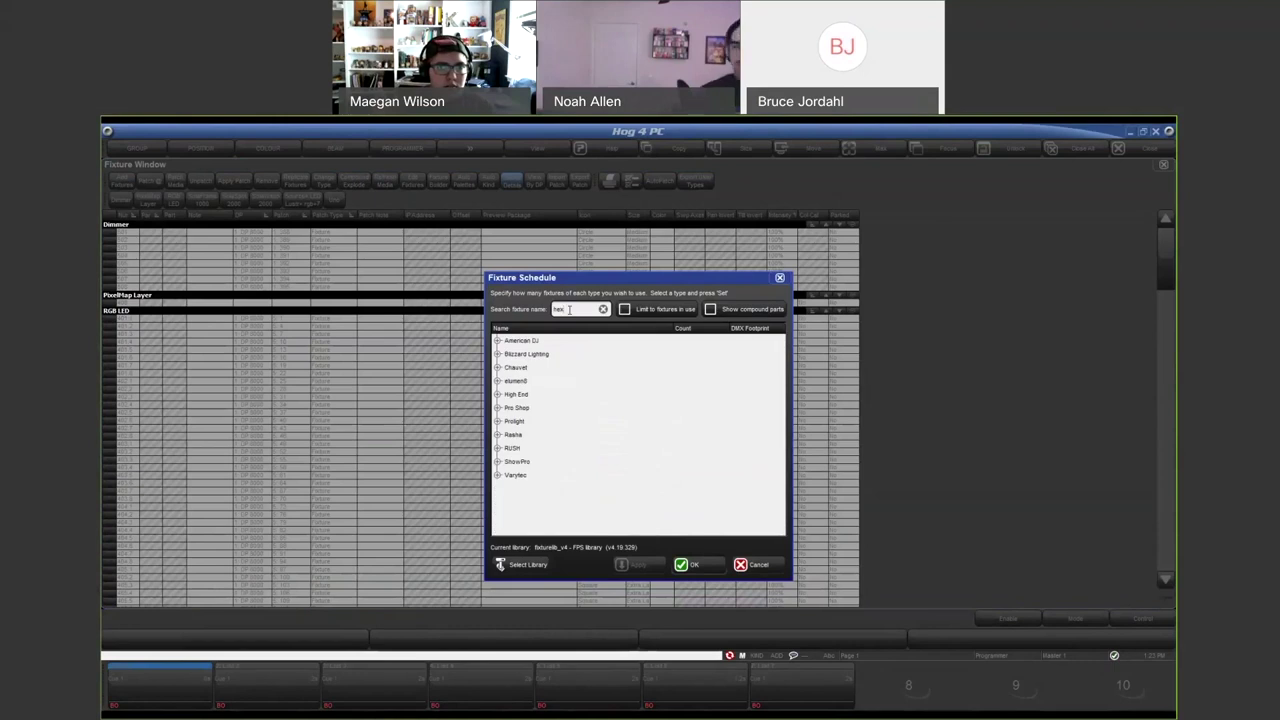
Add one High End Hex fixture to the show and close the fixture schedule.
click(536, 397)
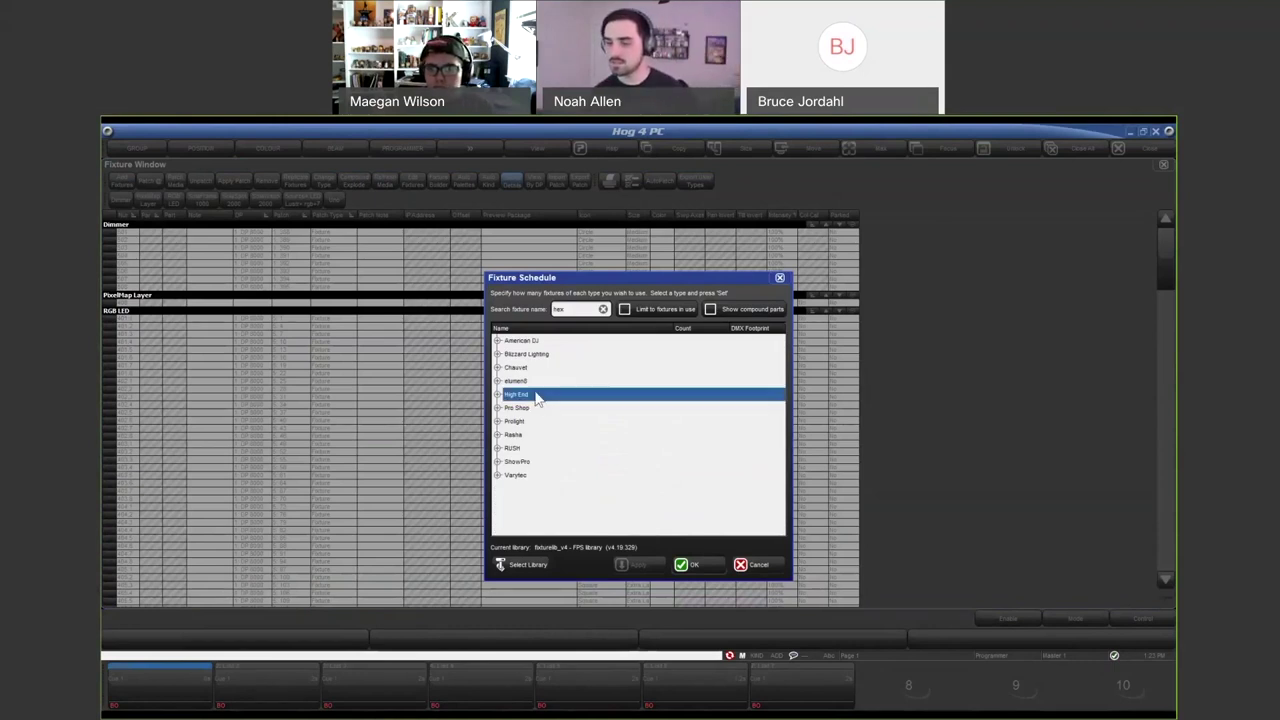
double_click(536, 396)
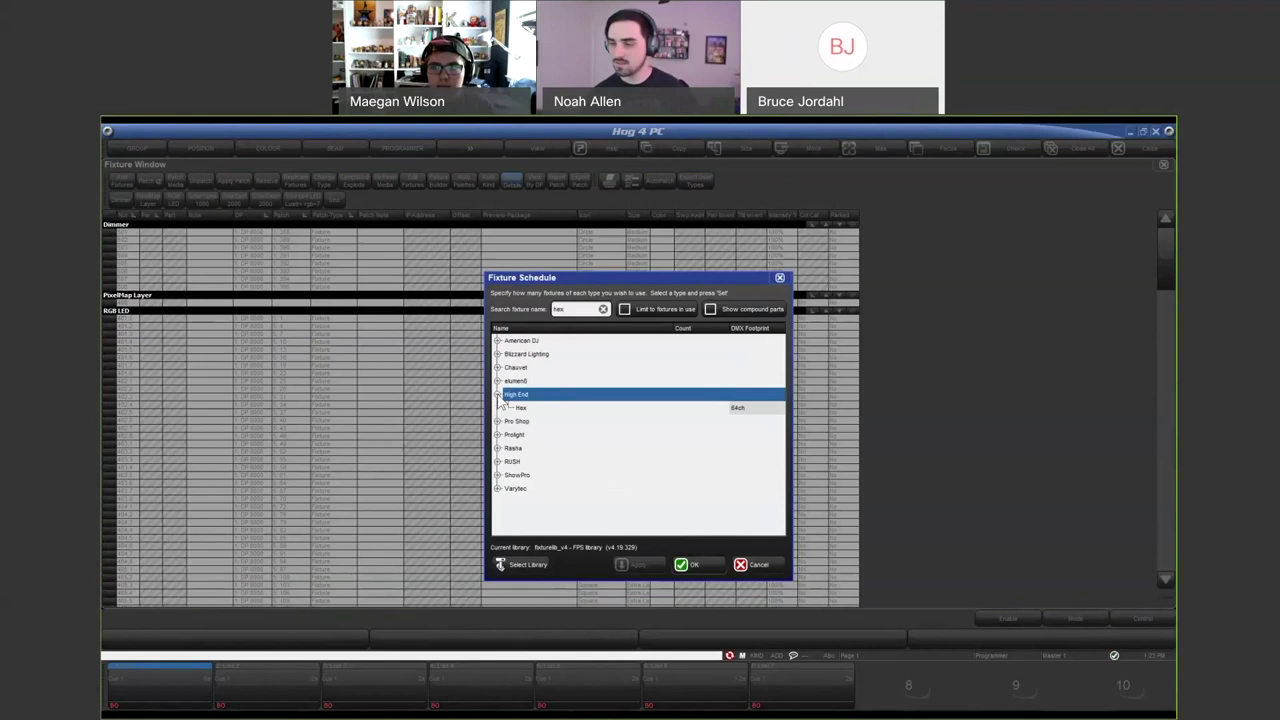
click(558, 410)
text(1)
key(Return)
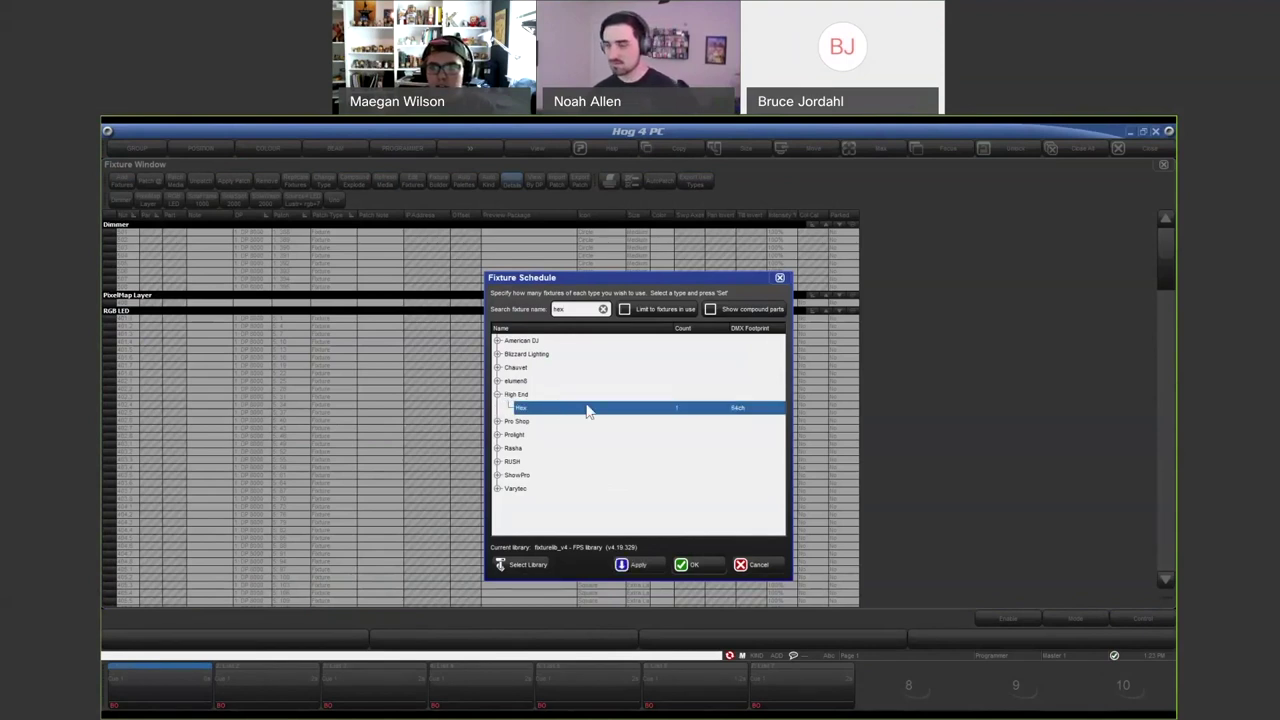
click(645, 564)
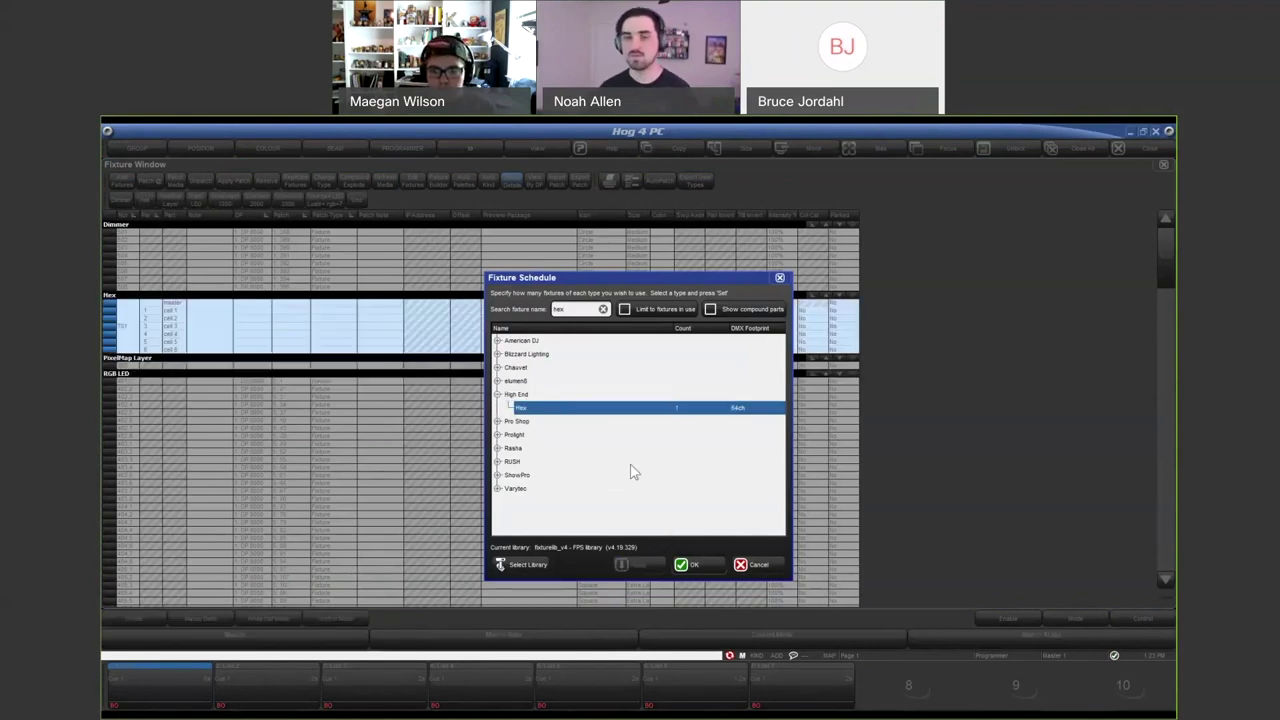
click(741, 565)
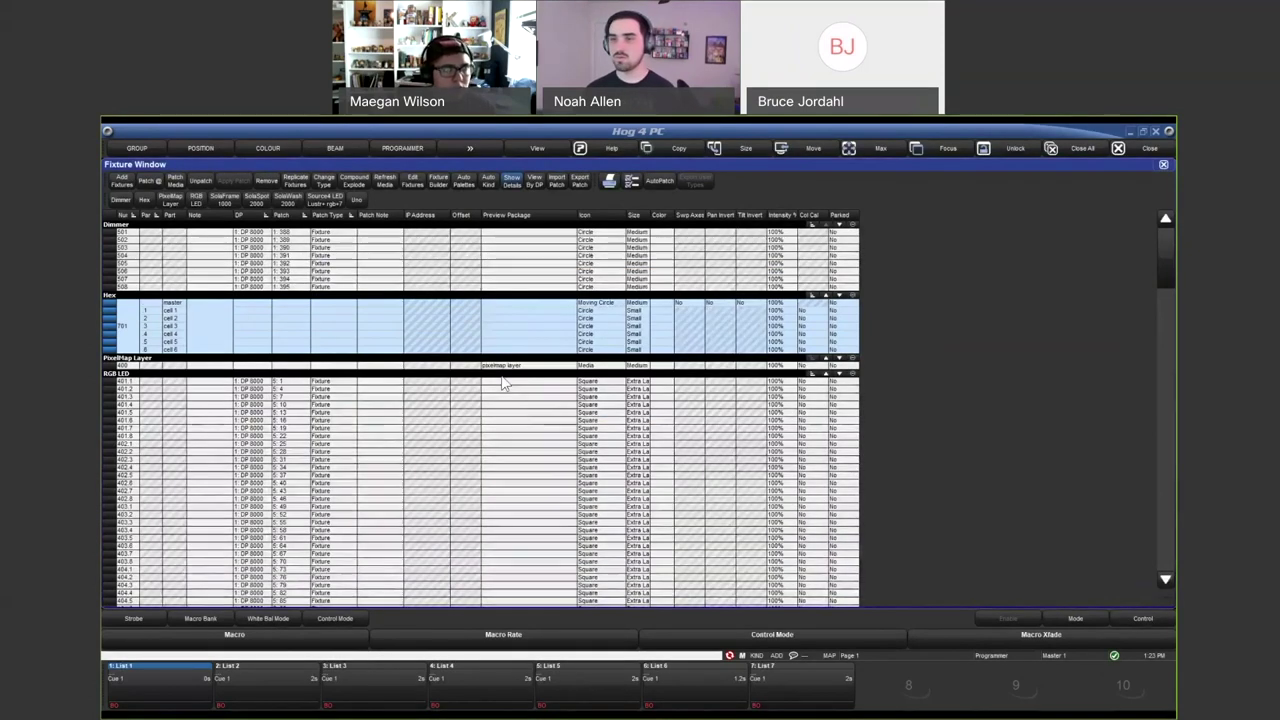
Bring all parts of the Hex to full intensity in the programmer and widen its fixture number column.
click(396, 148)
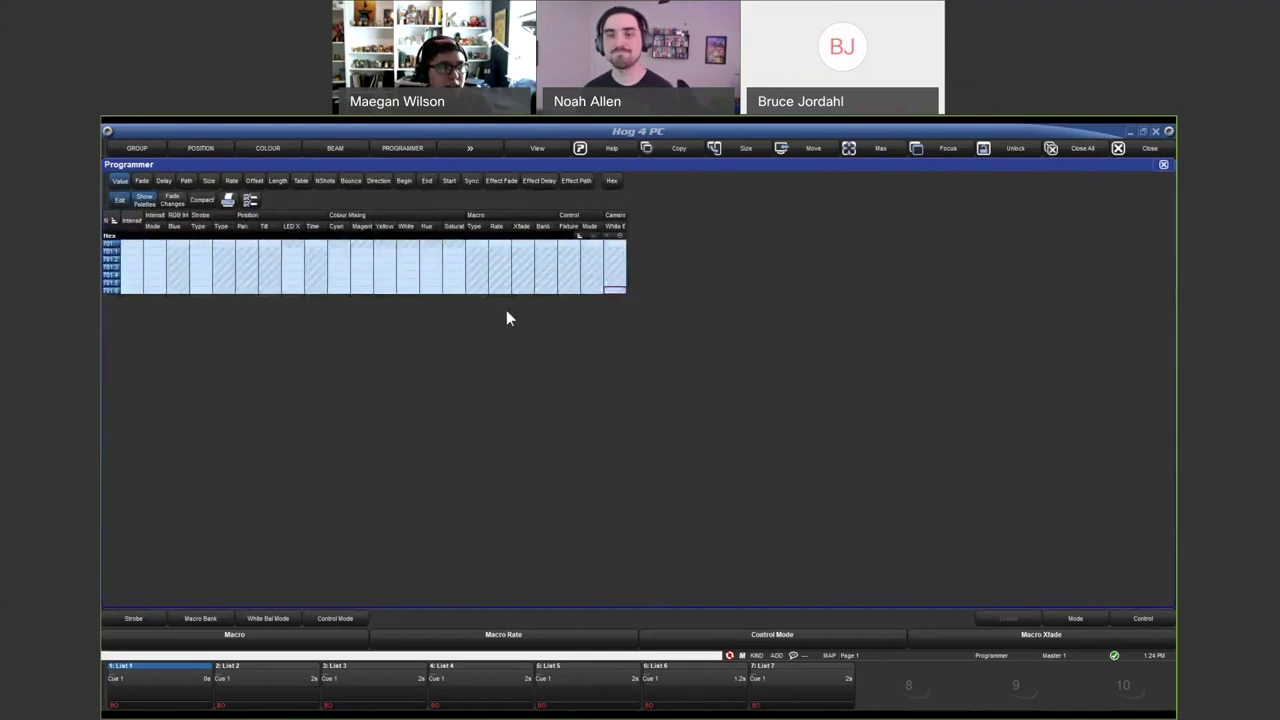
key(f)
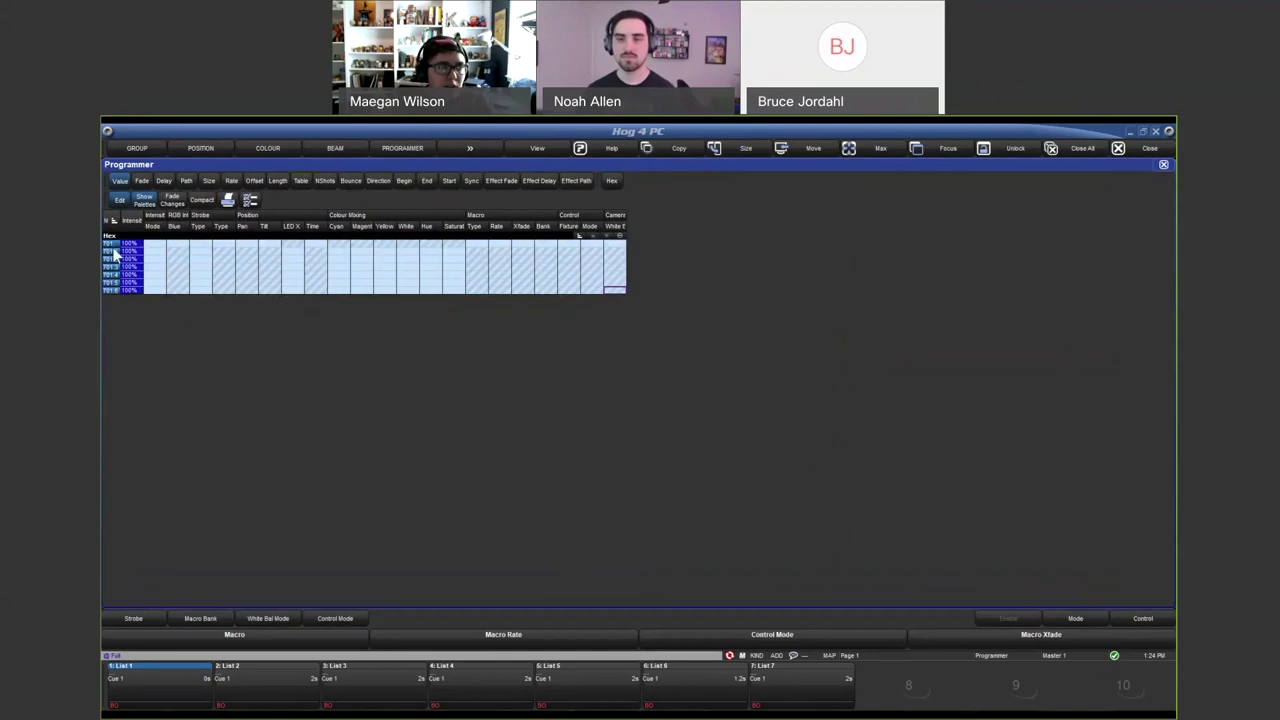
drag(119, 219, 168, 219)
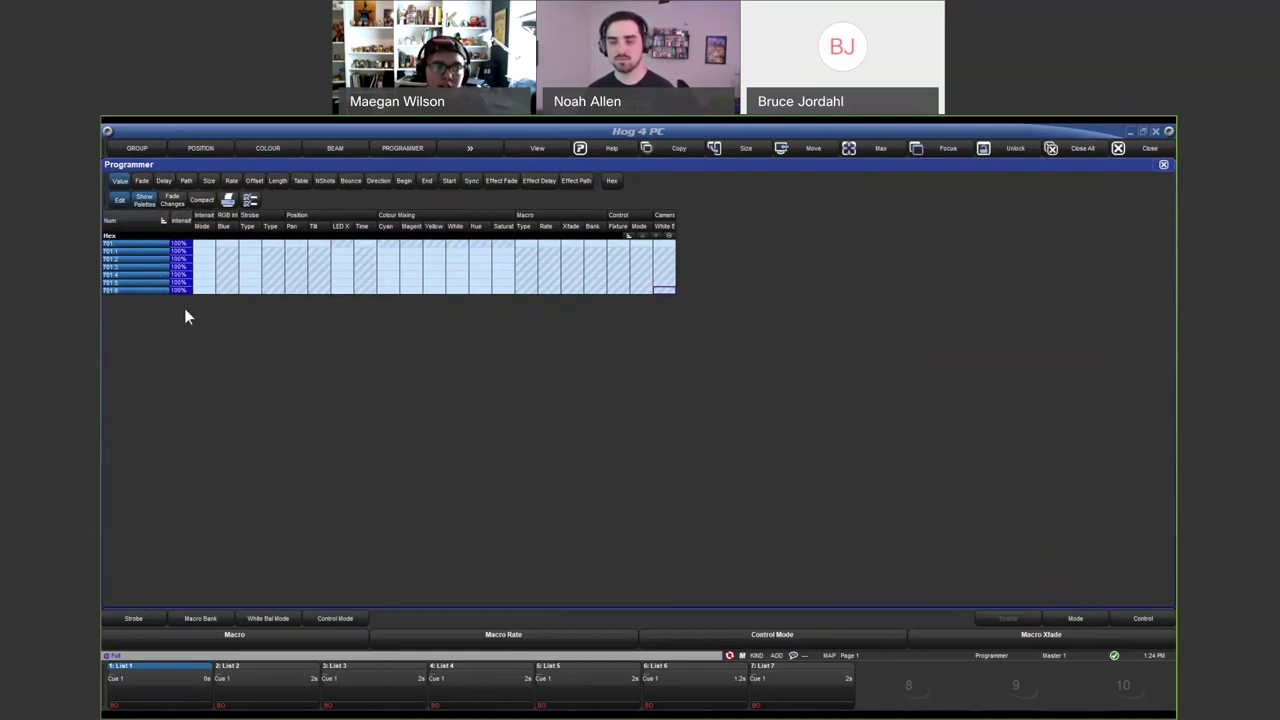
Select the Hex master 701 on its own and step through its cells to 701.6.
click(252, 330)
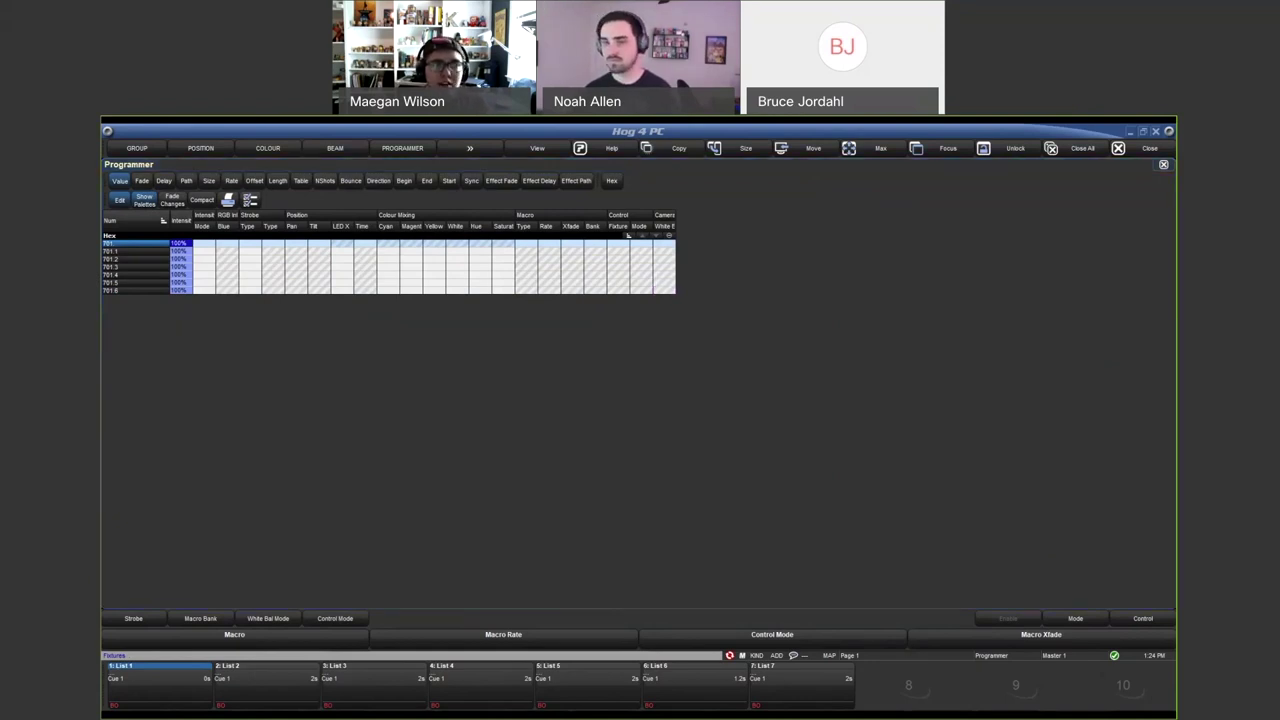
click(487, 343)
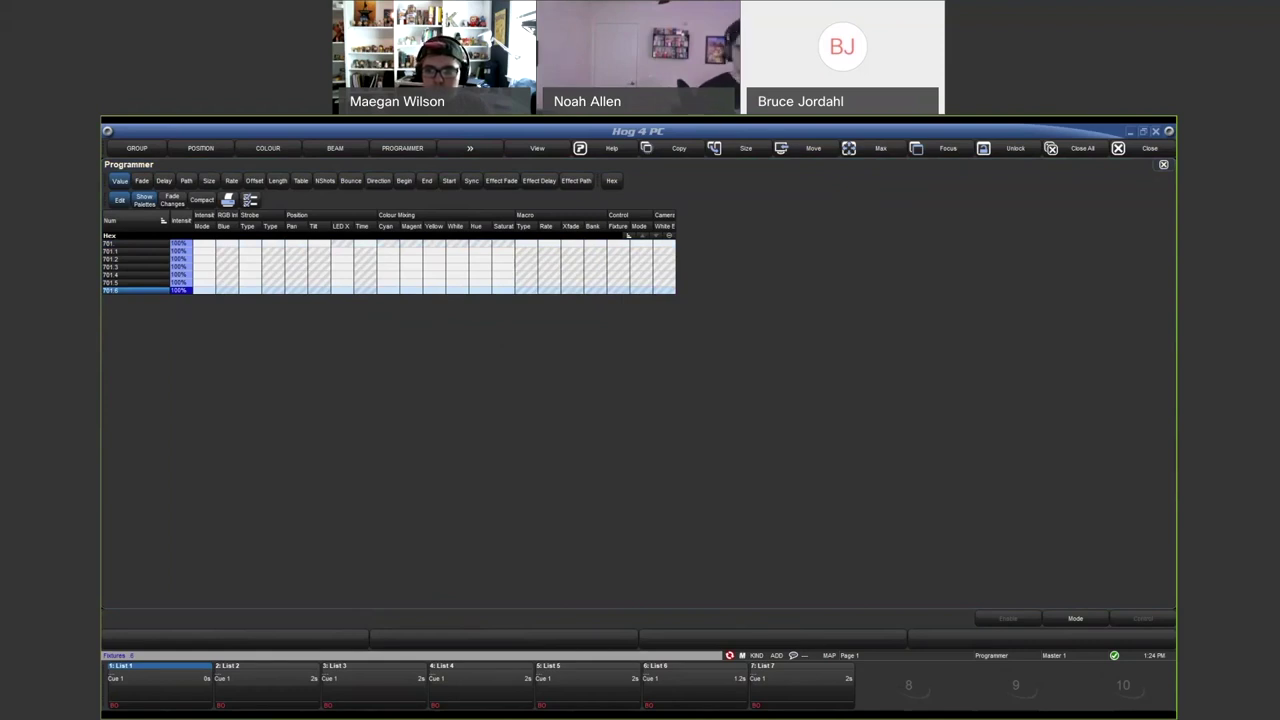
Switch to the browser to examine the High End Hex's cell layout in the product photo, and return to the Hog 4 programmer.
click(757, 427)
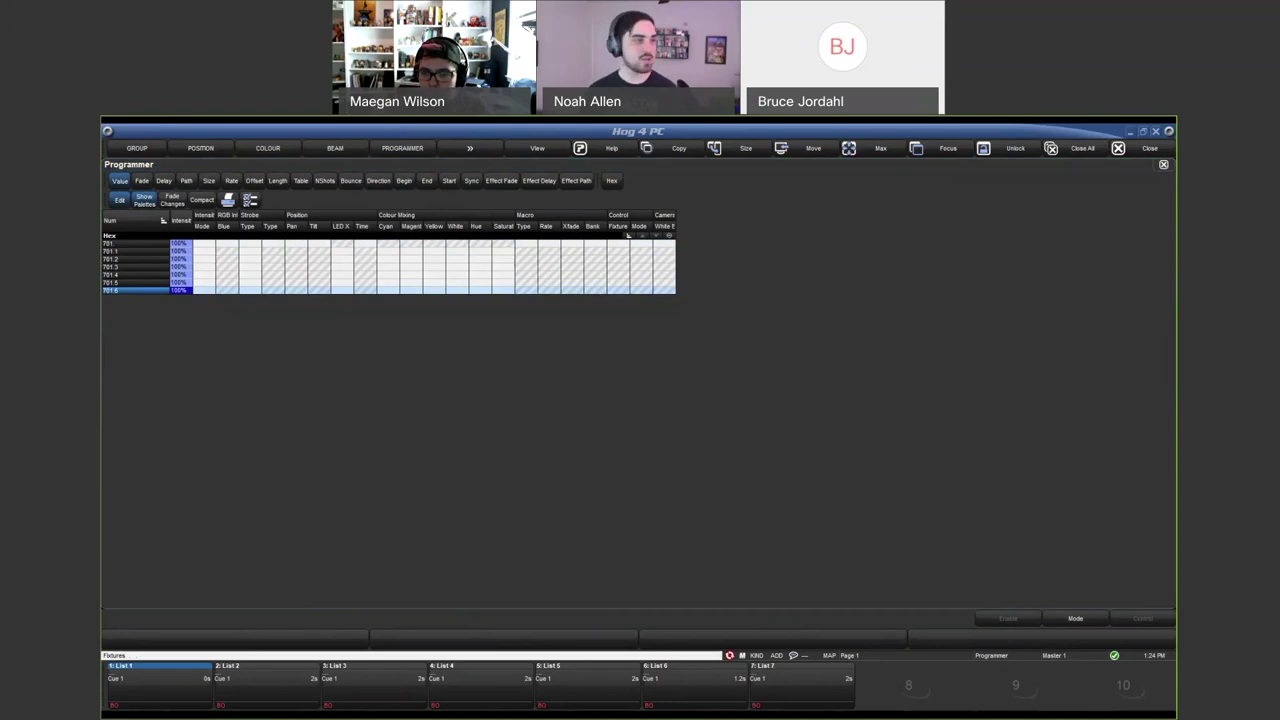
key(alt+Tab)
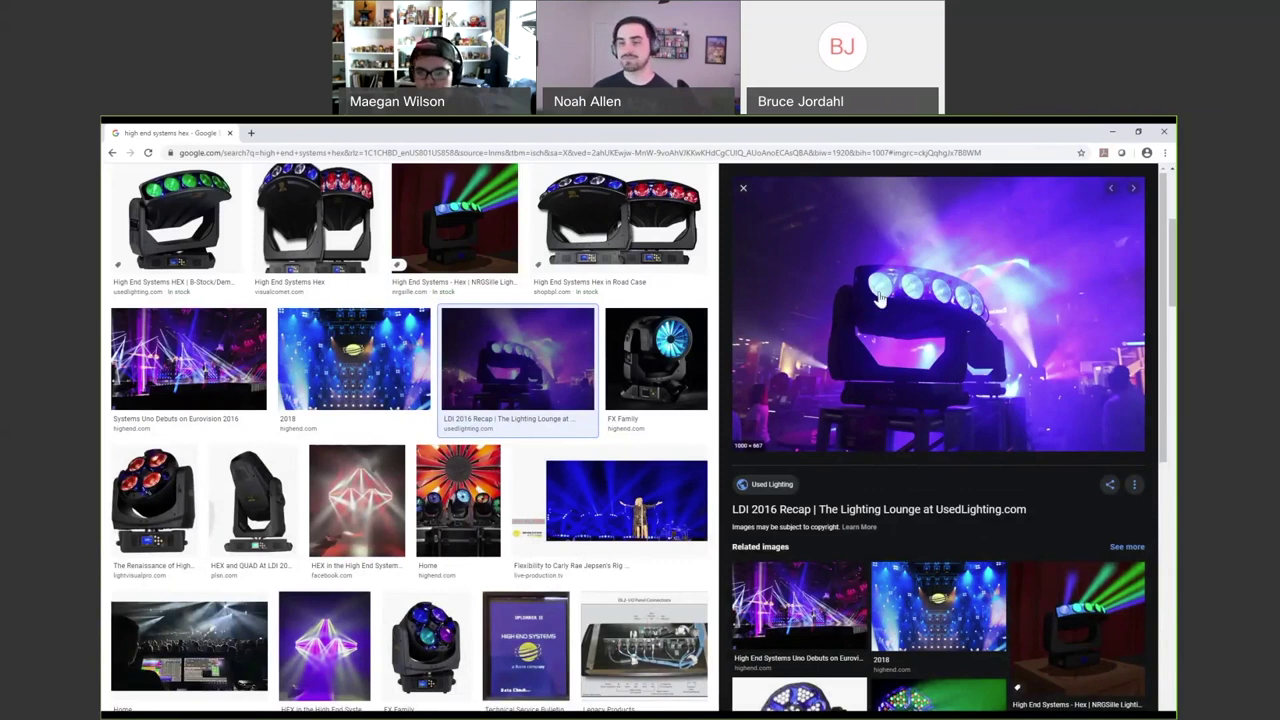
key(alt+Tab)
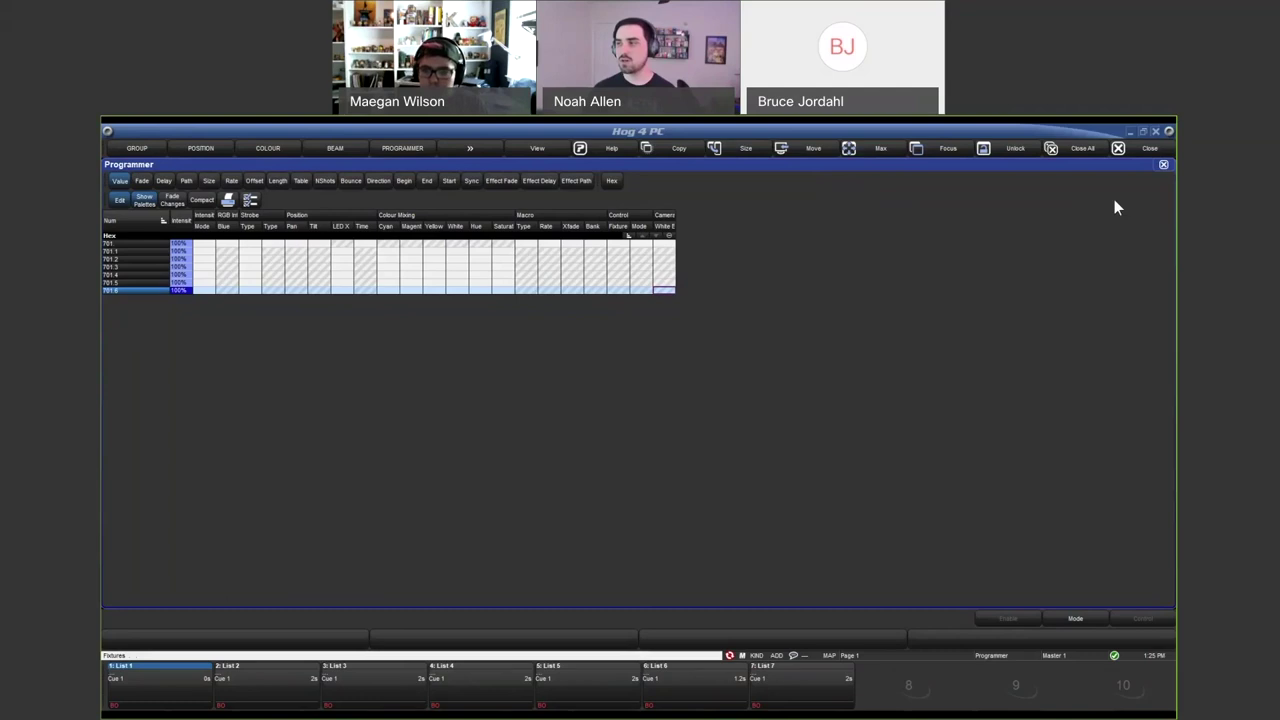
Clear the programmer, load default values for fixtures 1 through 999999, review them down to the Uno fixtures, and close the programmer window.
click(1163, 164)
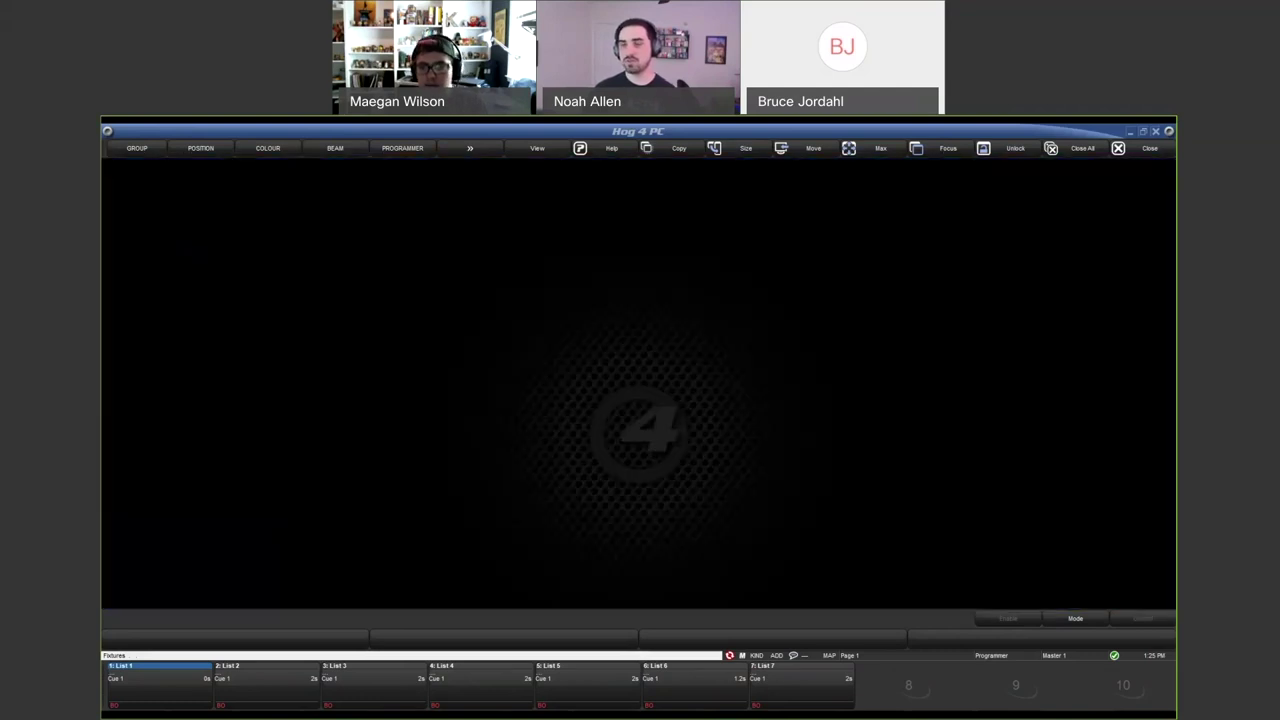
click(505, 324)
click(562, 345)
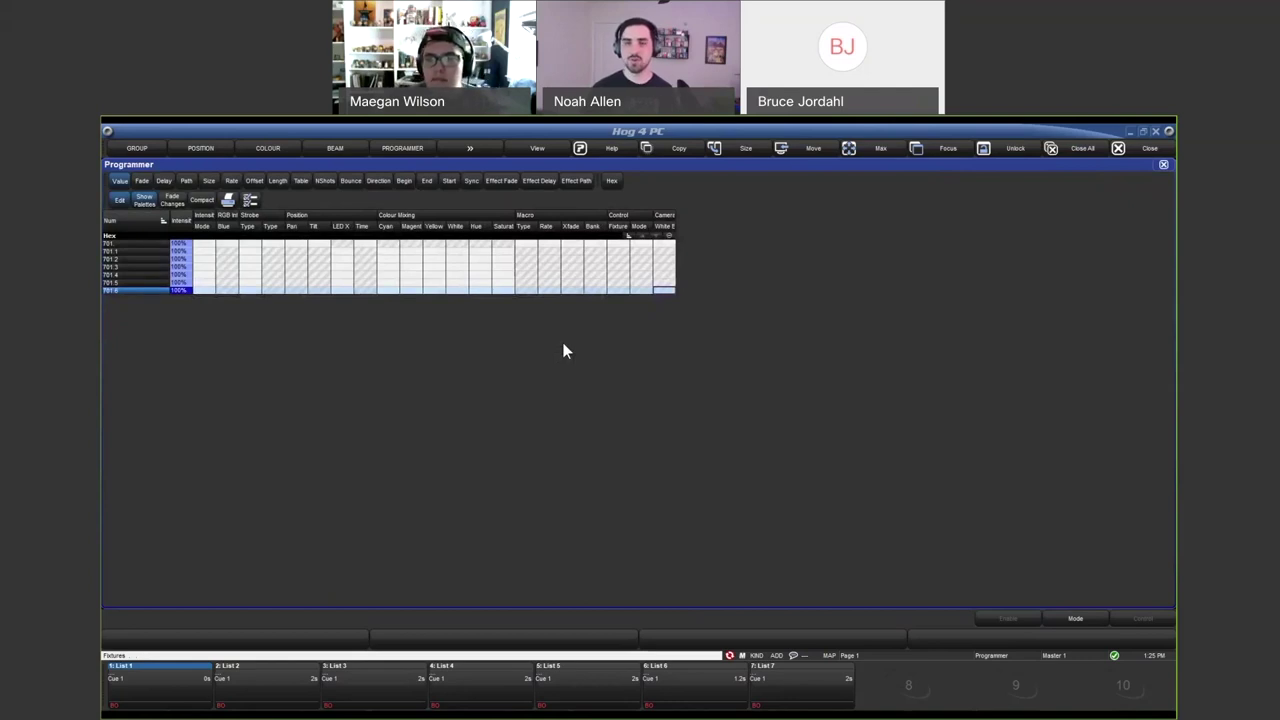
key(ctrl+BackSpace)
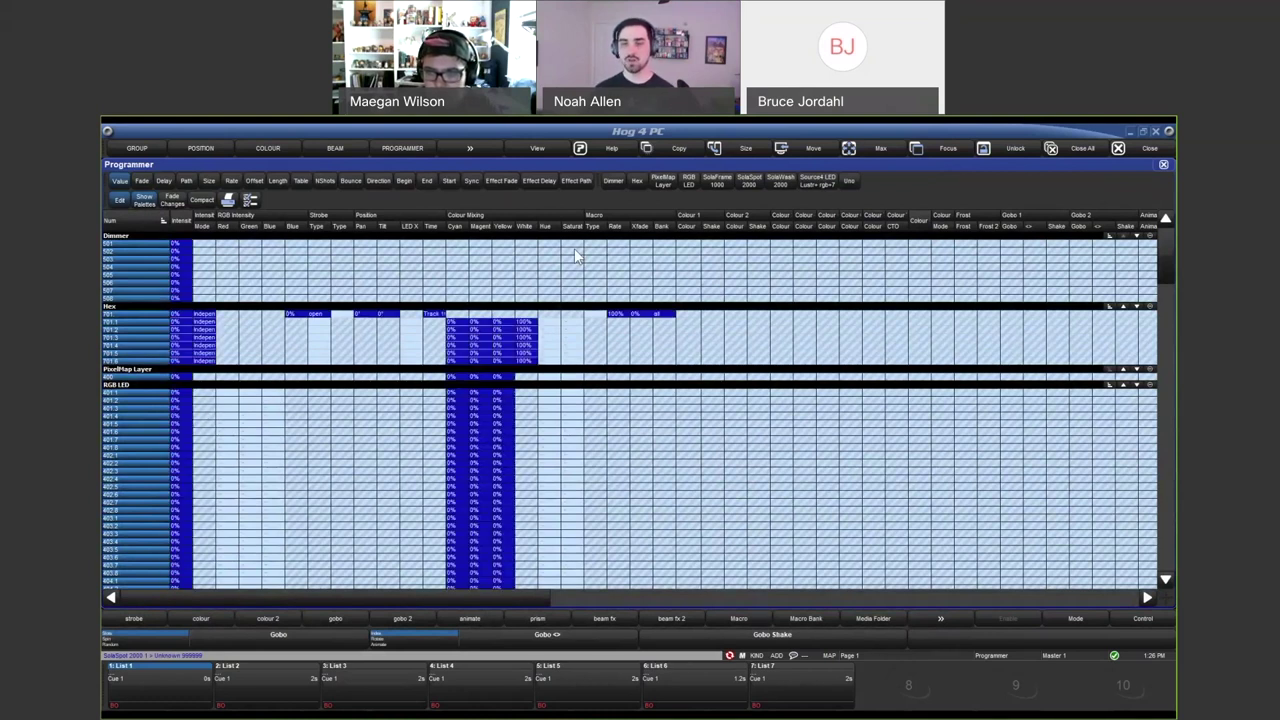
scroll(584, 350, down, 5)
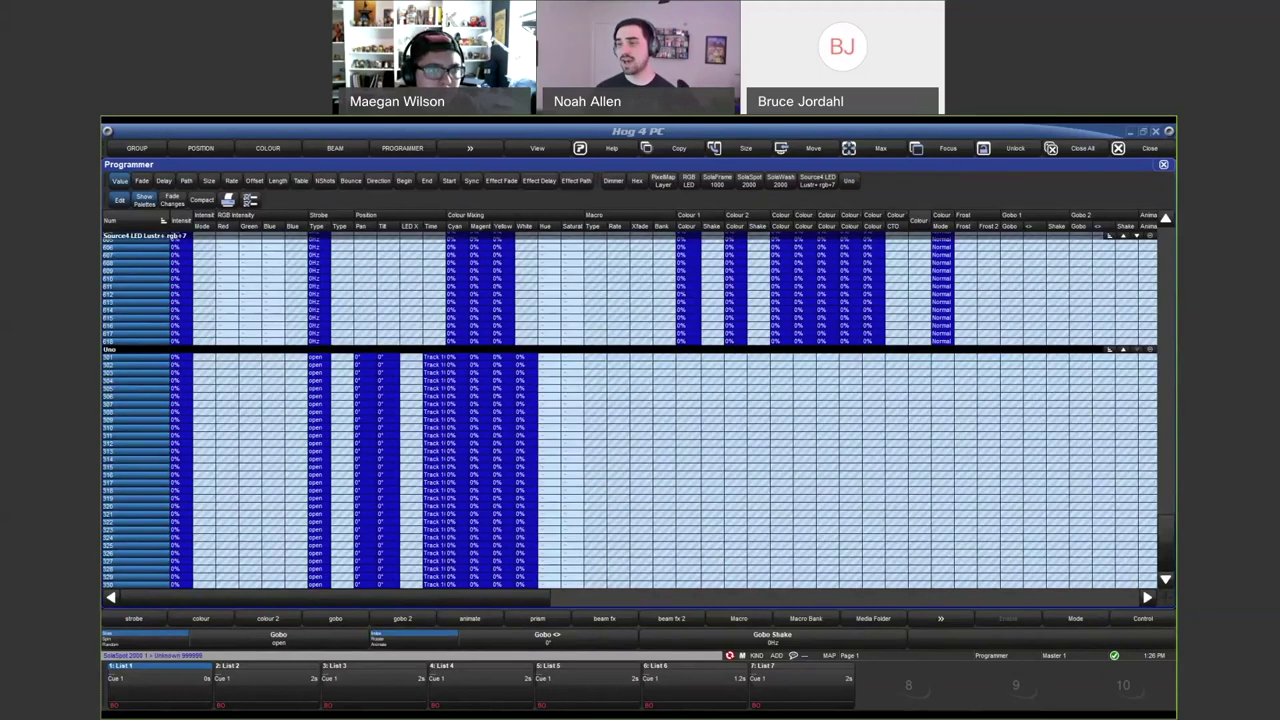
click(1163, 164)
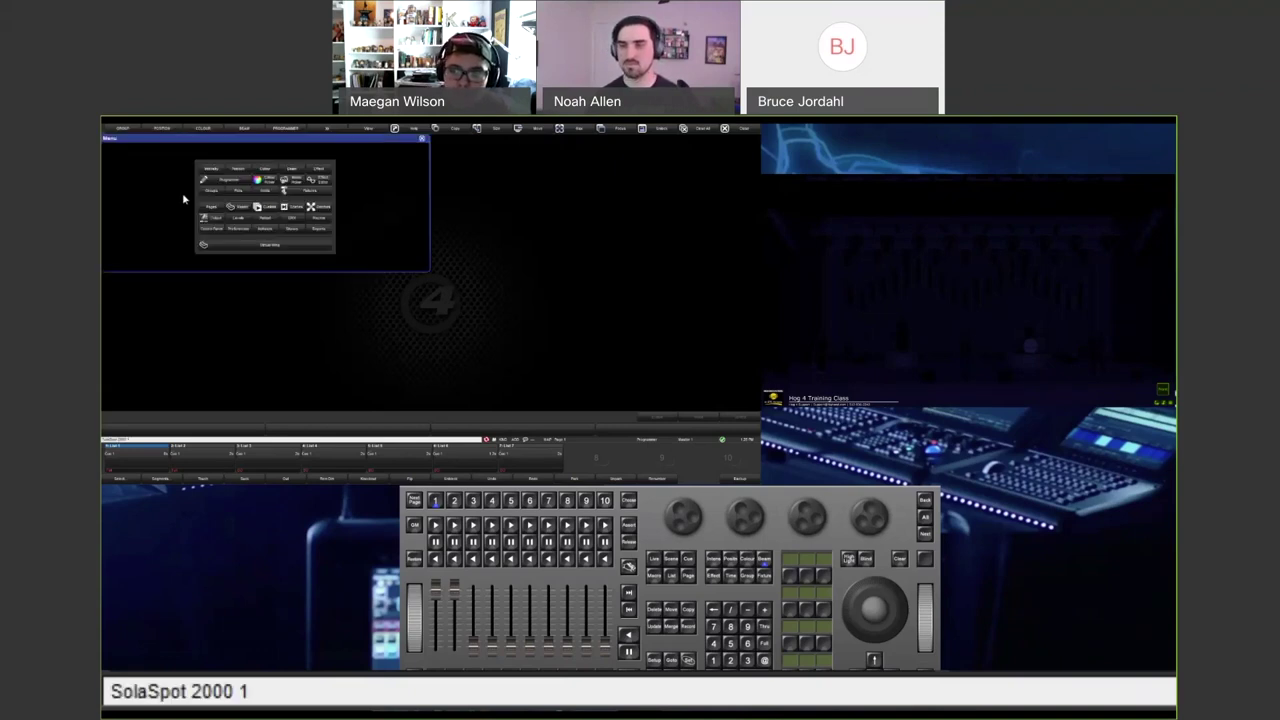
Open the colour picker and programmer, bring RGB LEDs 401 through 421 to full, and fan their colour from red to yellow.
click(265, 181)
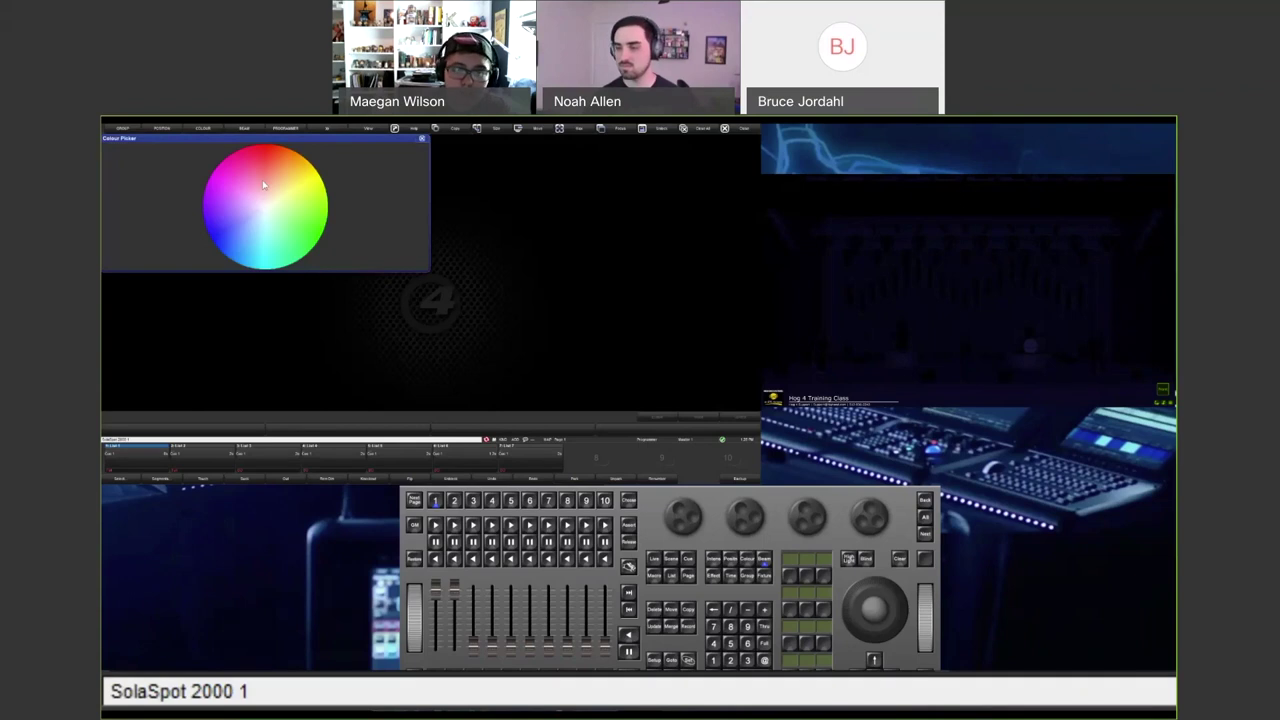
click(401, 318)
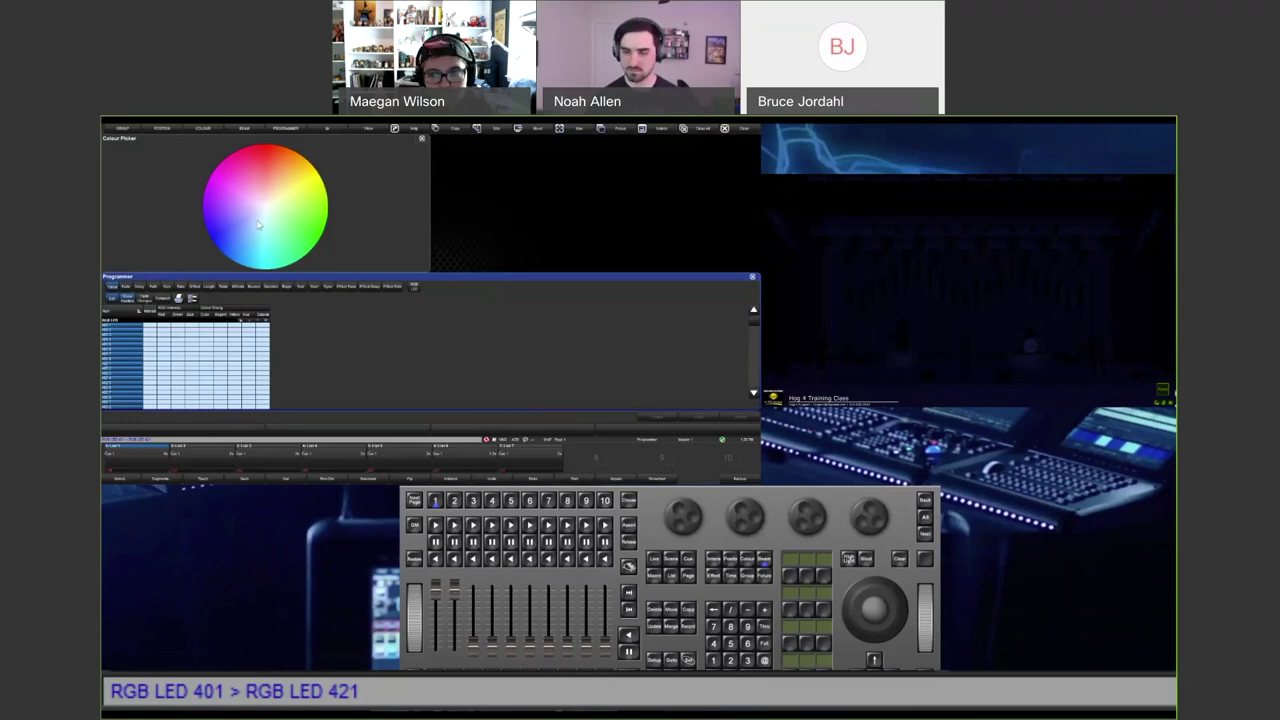
key(at)
key(f)
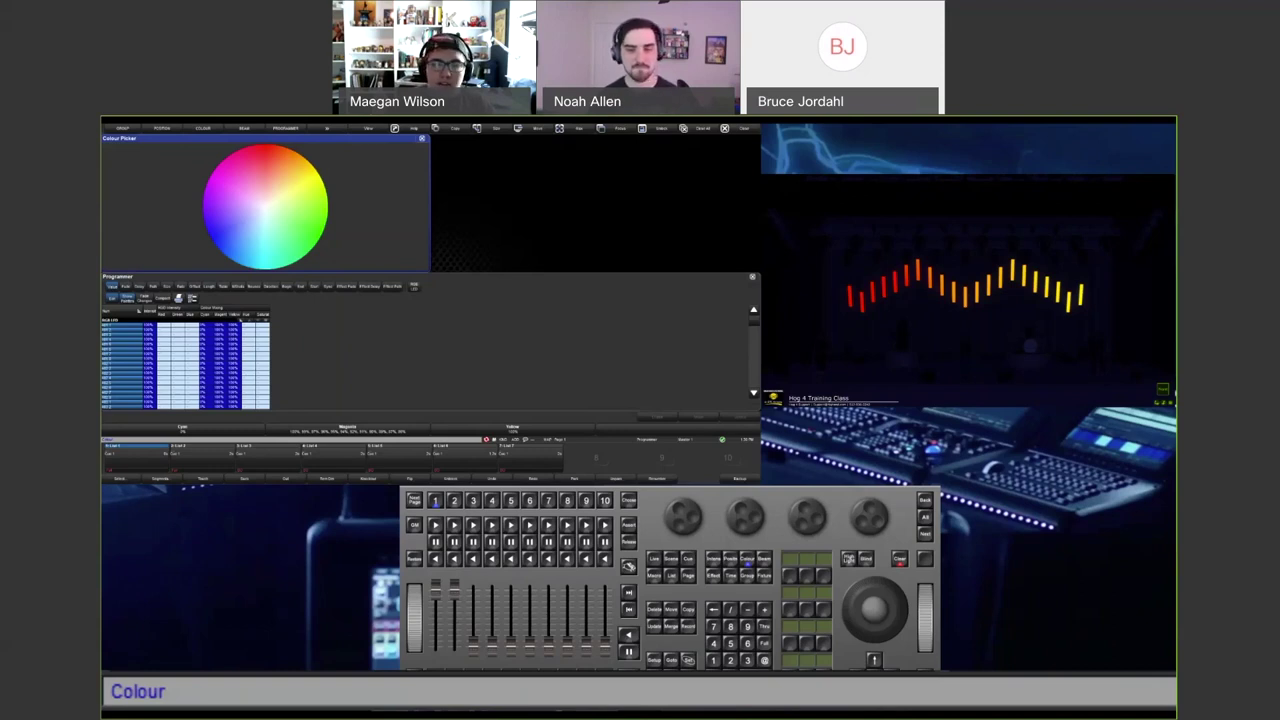
Open the position directory, clear the programmer, and bring SolaSpot 2000 fixtures 1 through 9 to full.
click(229, 181)
click(231, 188)
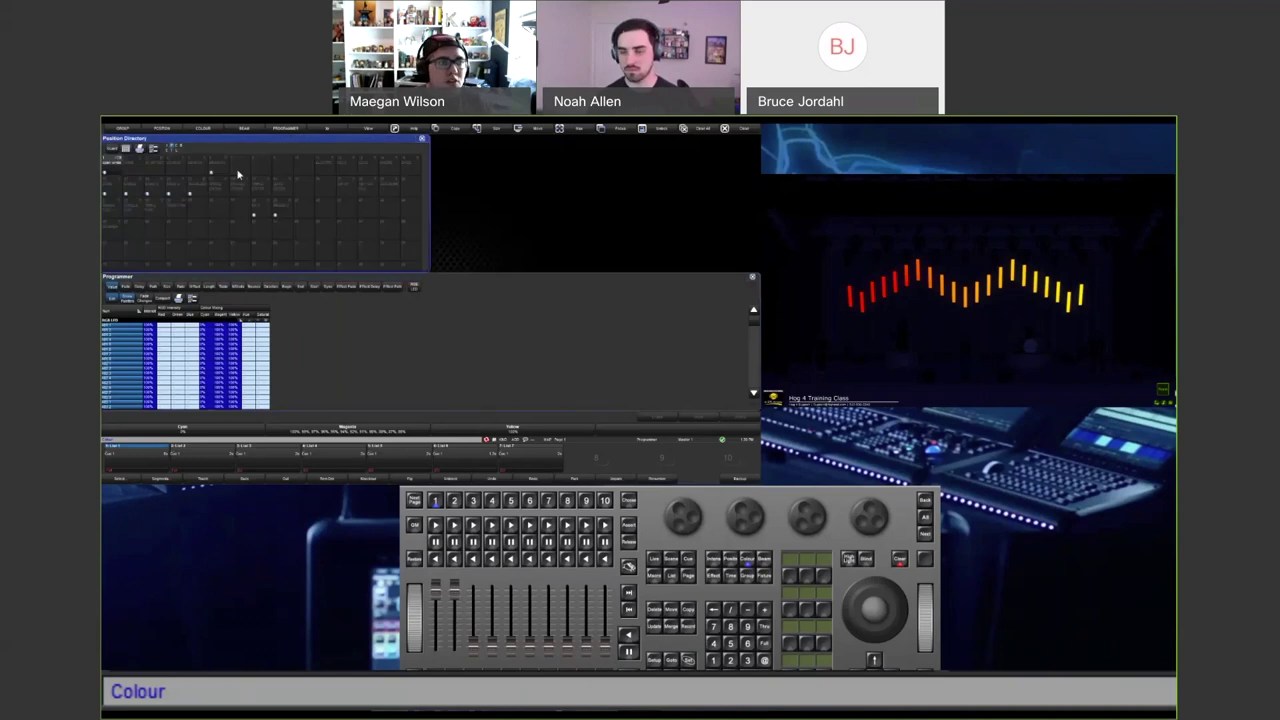
text(1>9@)
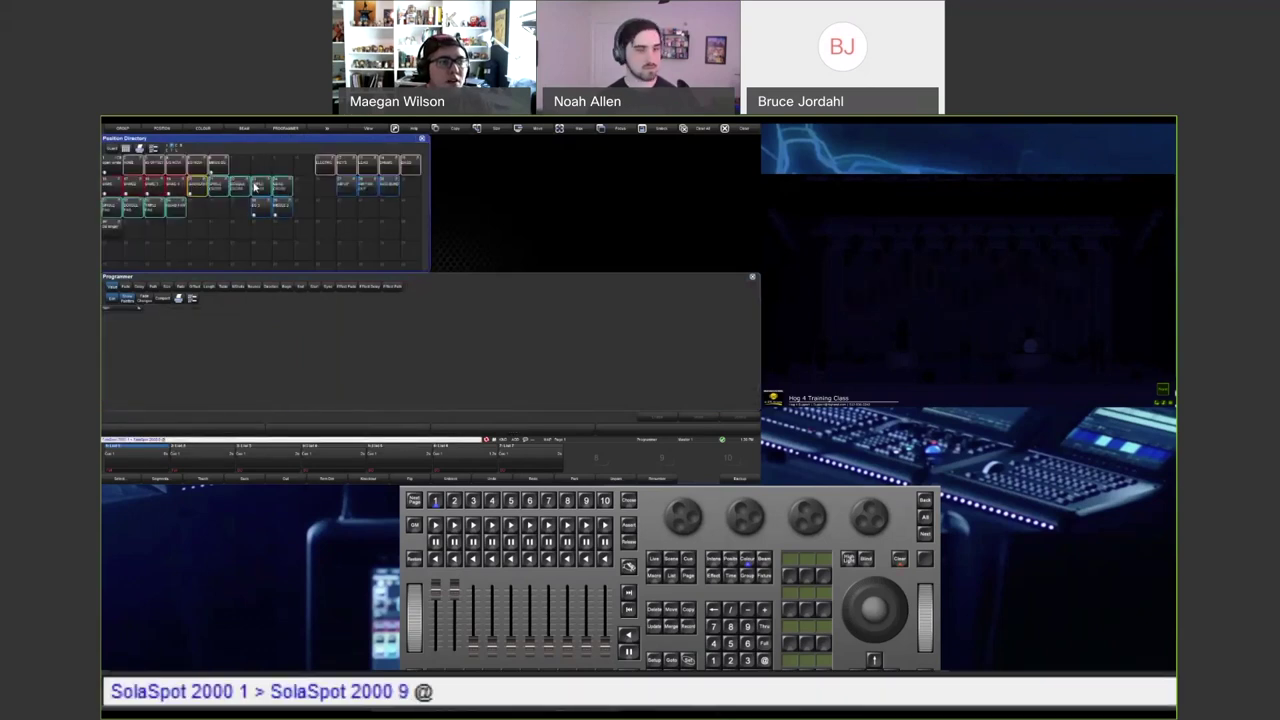
text(f)
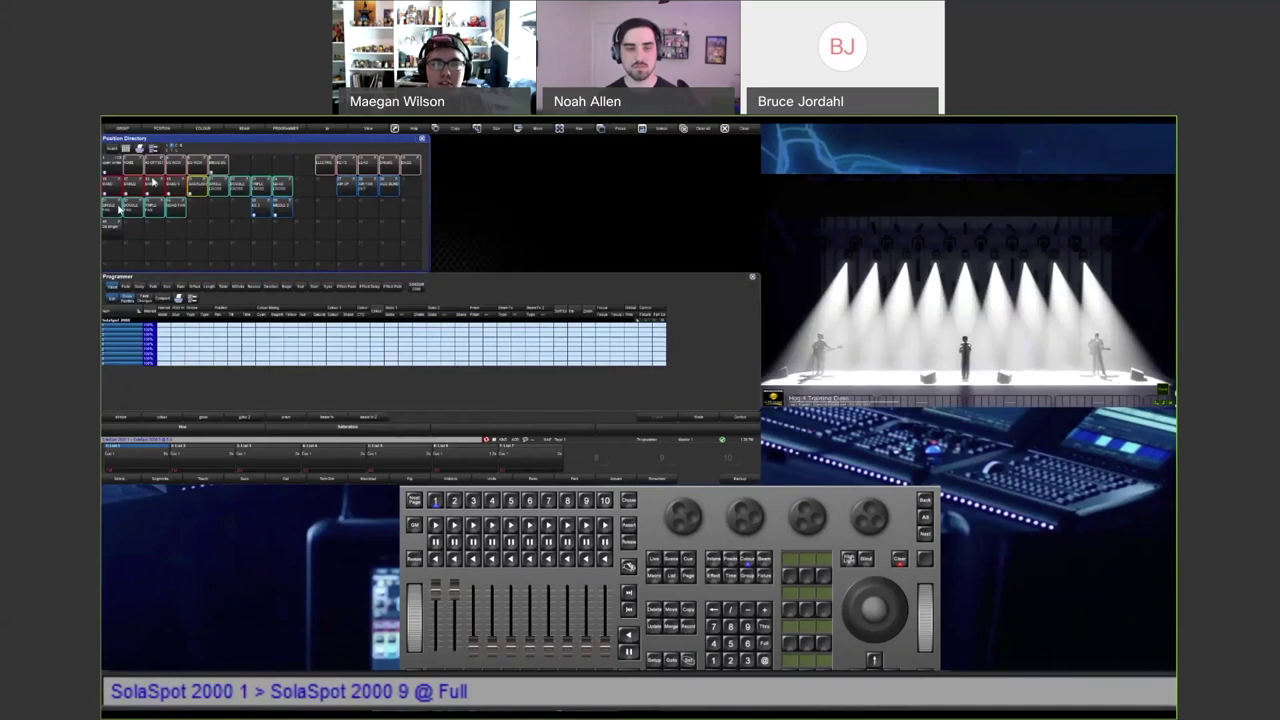
Apply the Single Fan, Quad Fan, Triple Fan and Double Cross position palettes in turn to the selected SolaSpots.
click(113, 204)
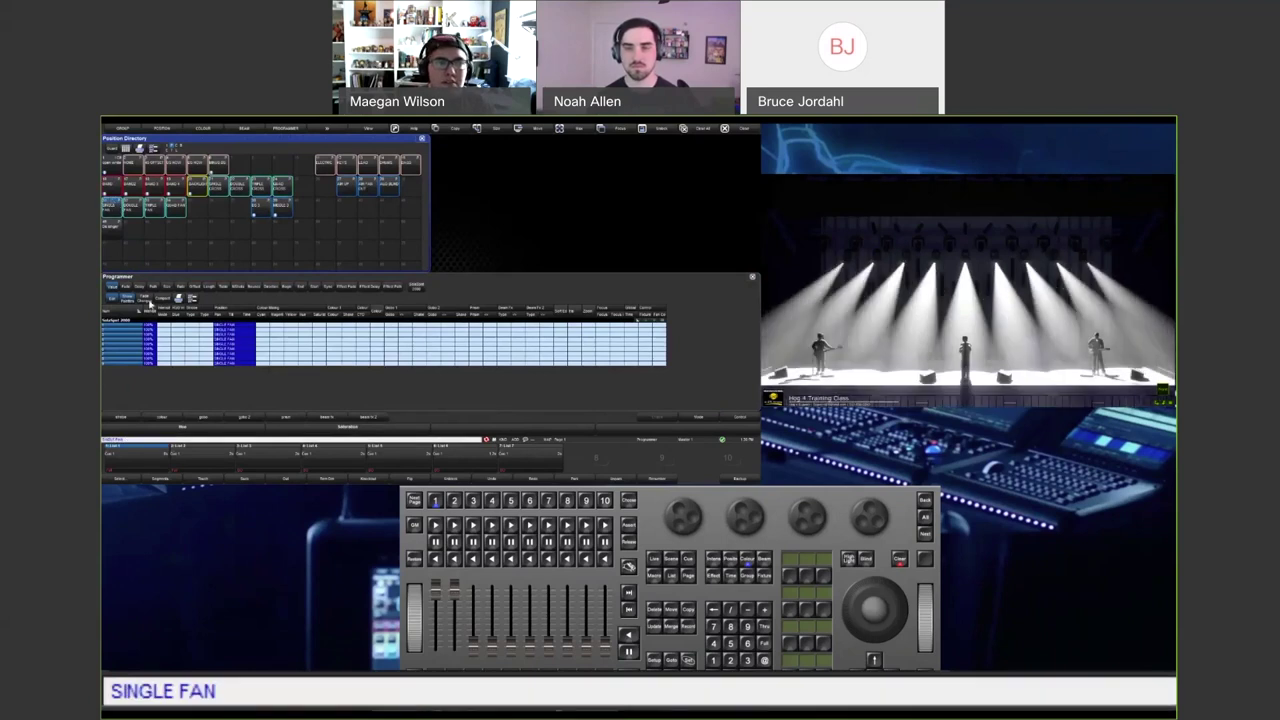
click(176, 206)
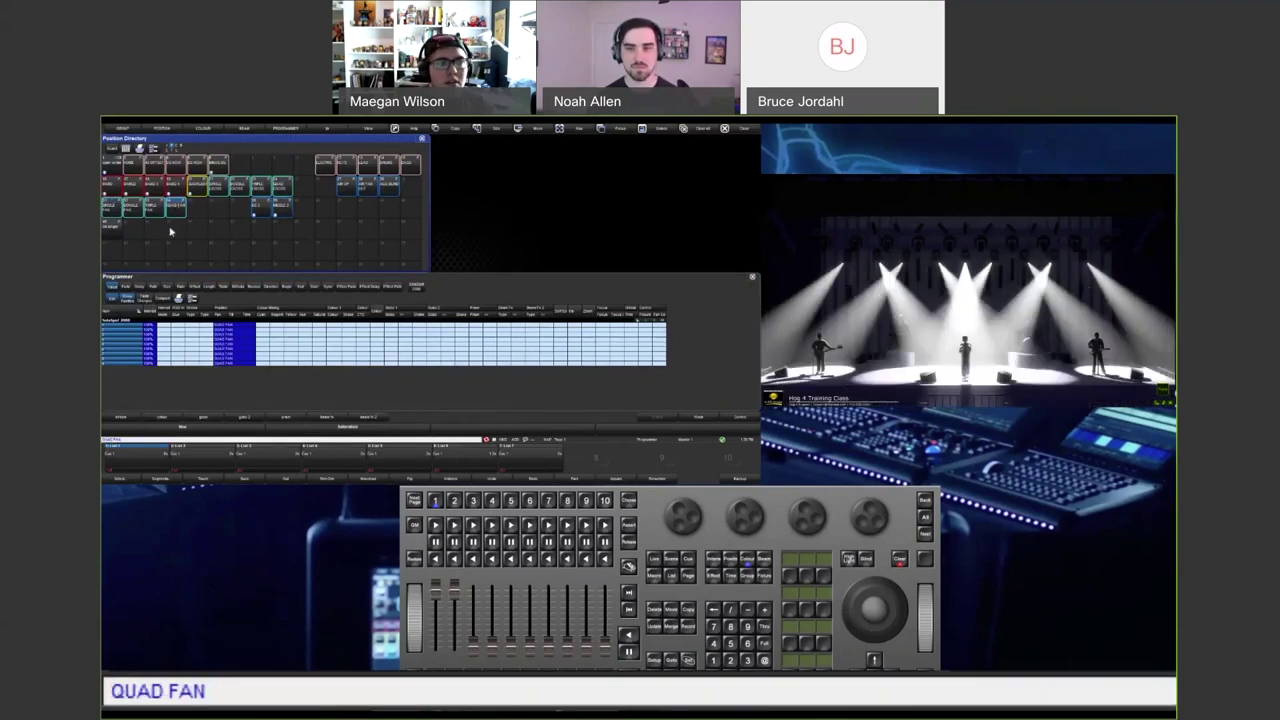
click(155, 207)
click(237, 187)
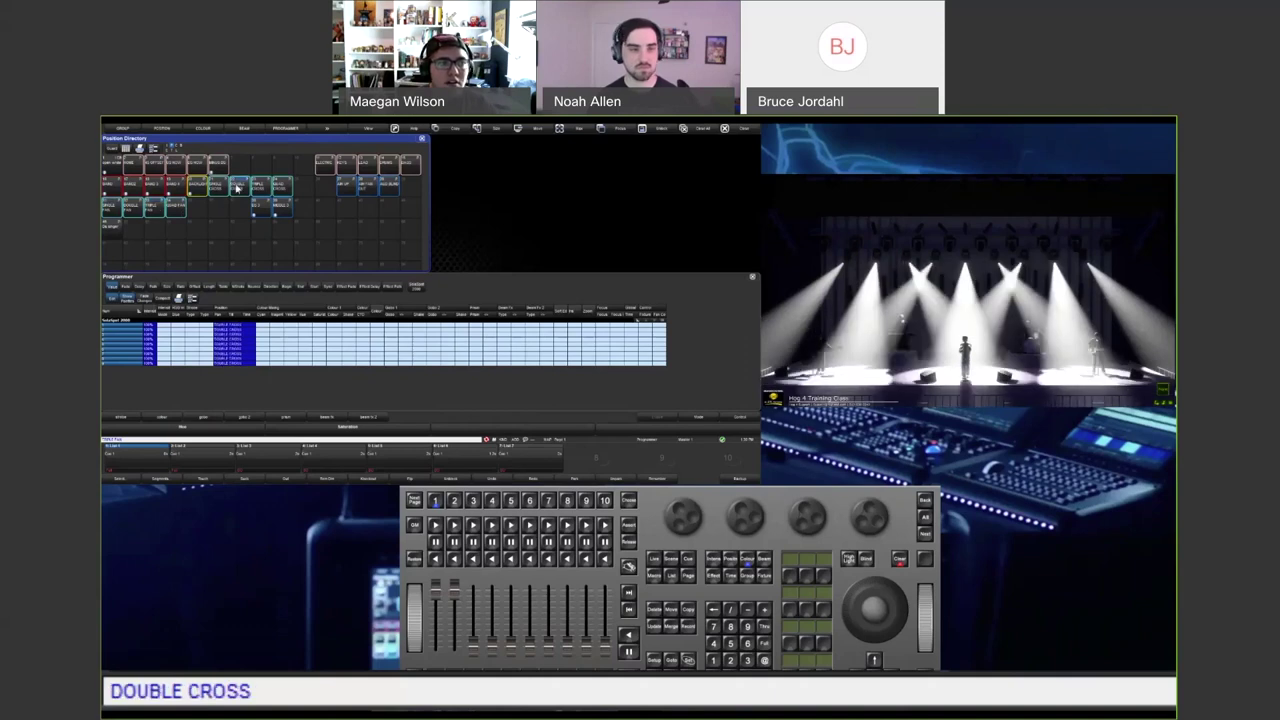
Enable Fade Changes in the programmer and set a 5-second fade time for the selected SolaSpots.
click(147, 302)
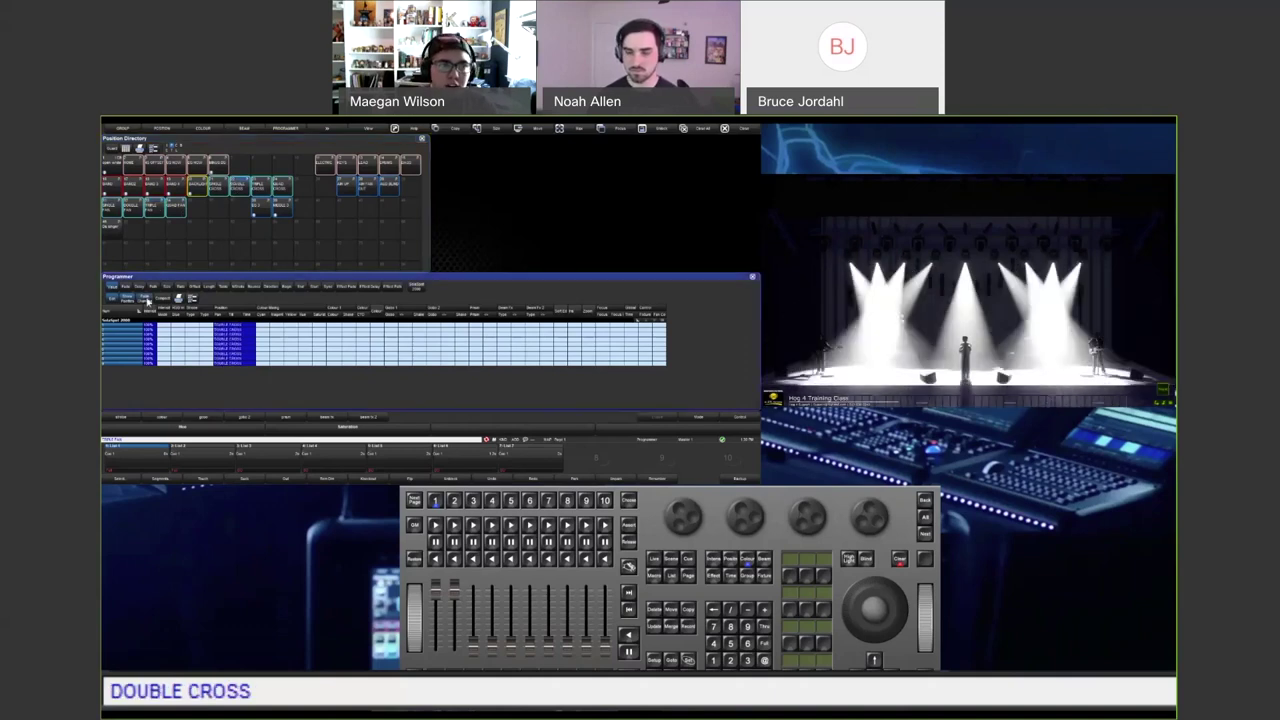
text(t)
text(5s)
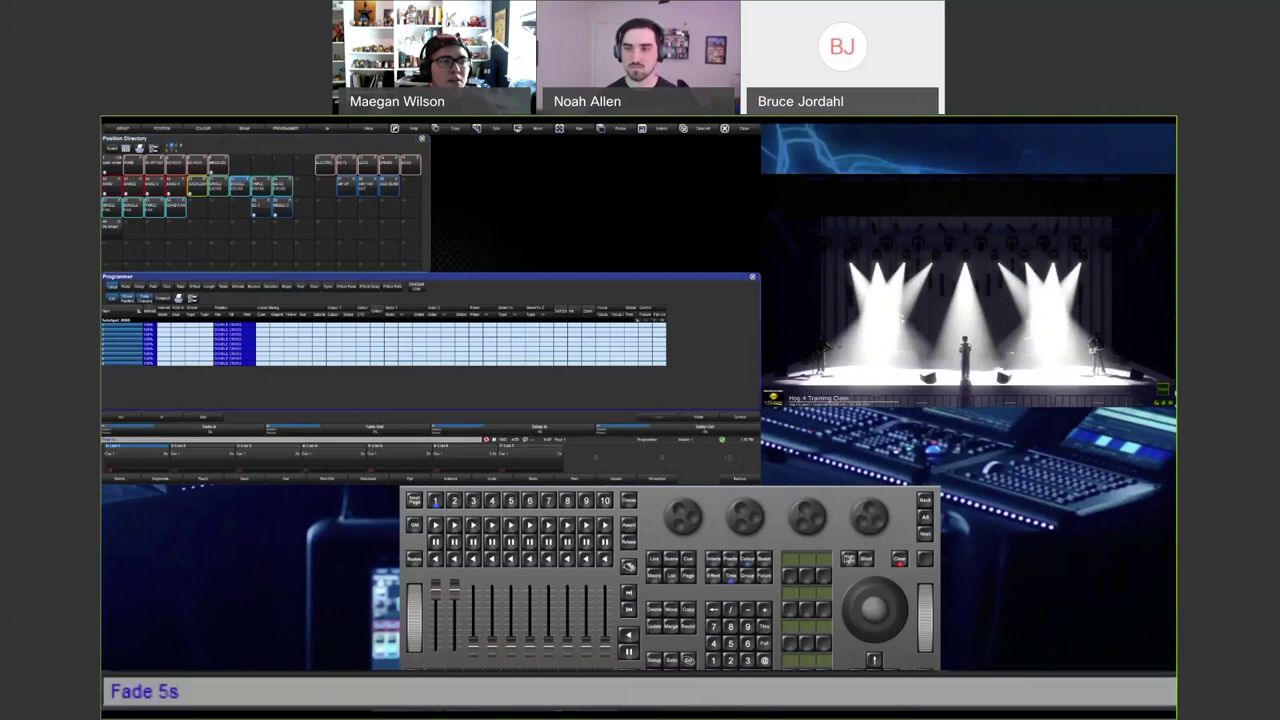
Apply the Triple Cross, Triple Fan, Air Fan Out and BAND2 position palettes in turn with Fade Changes active.
click(263, 187)
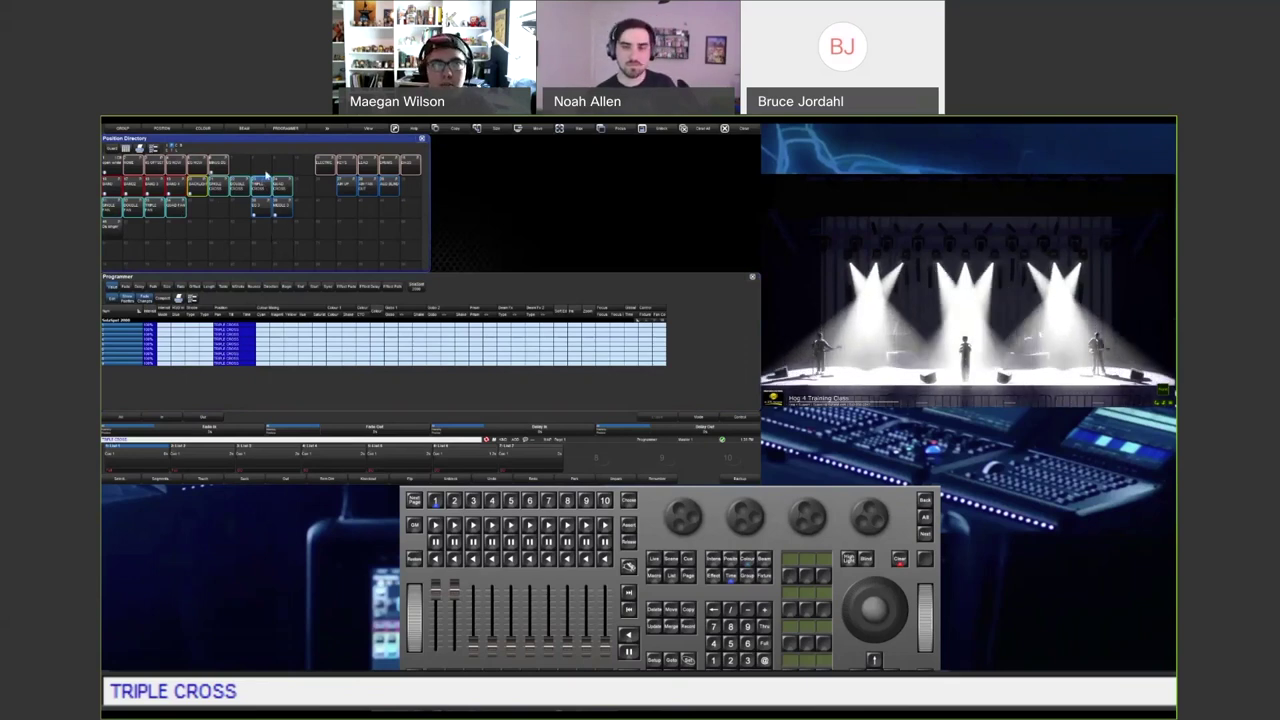
click(157, 209)
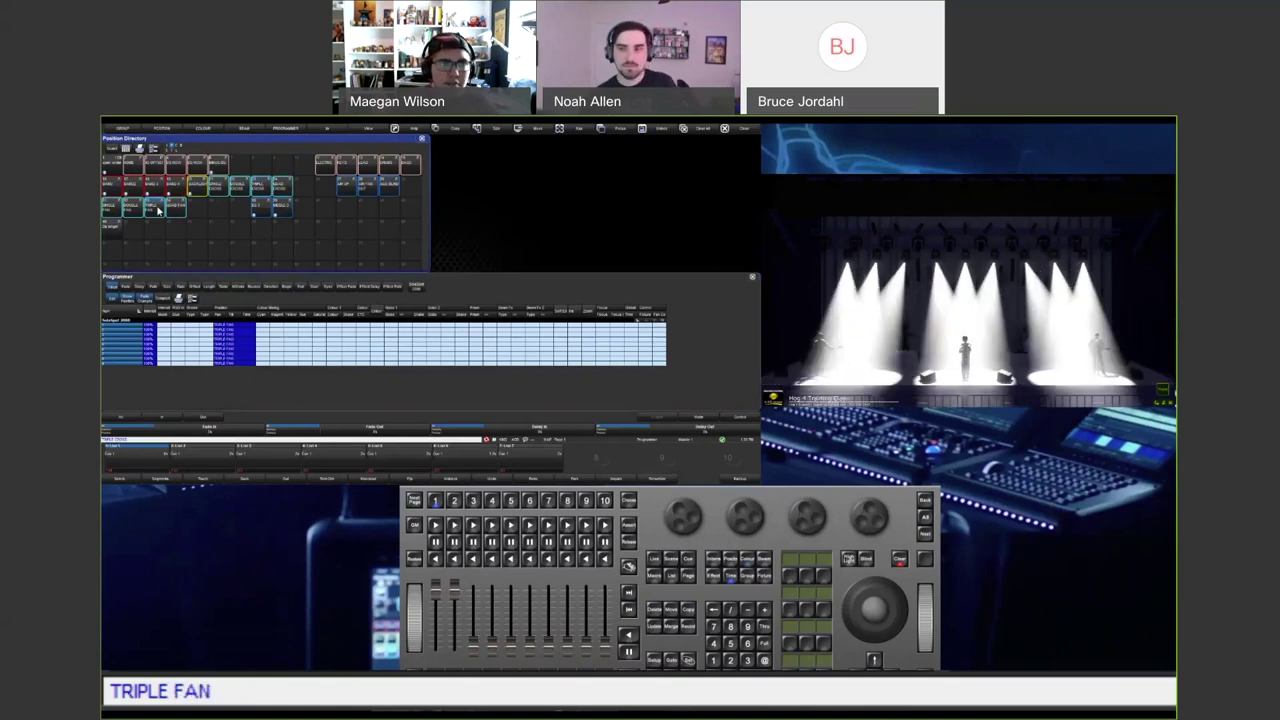
click(369, 190)
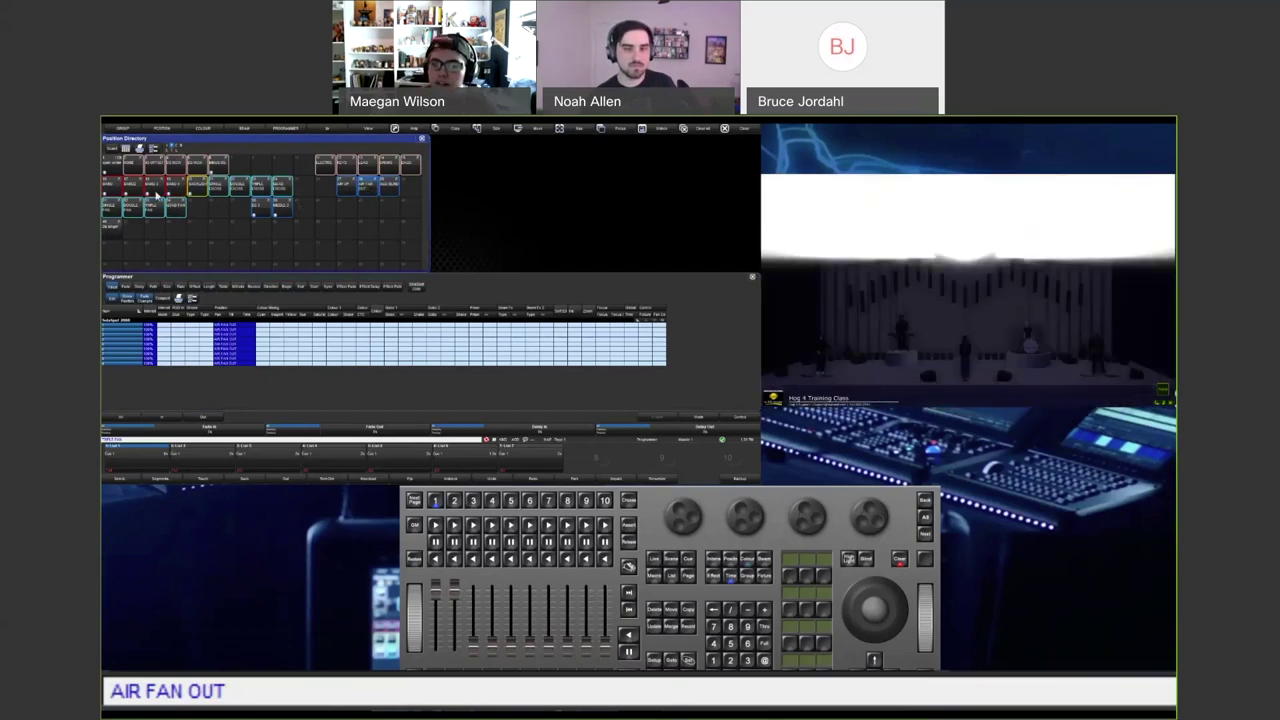
click(131, 187)
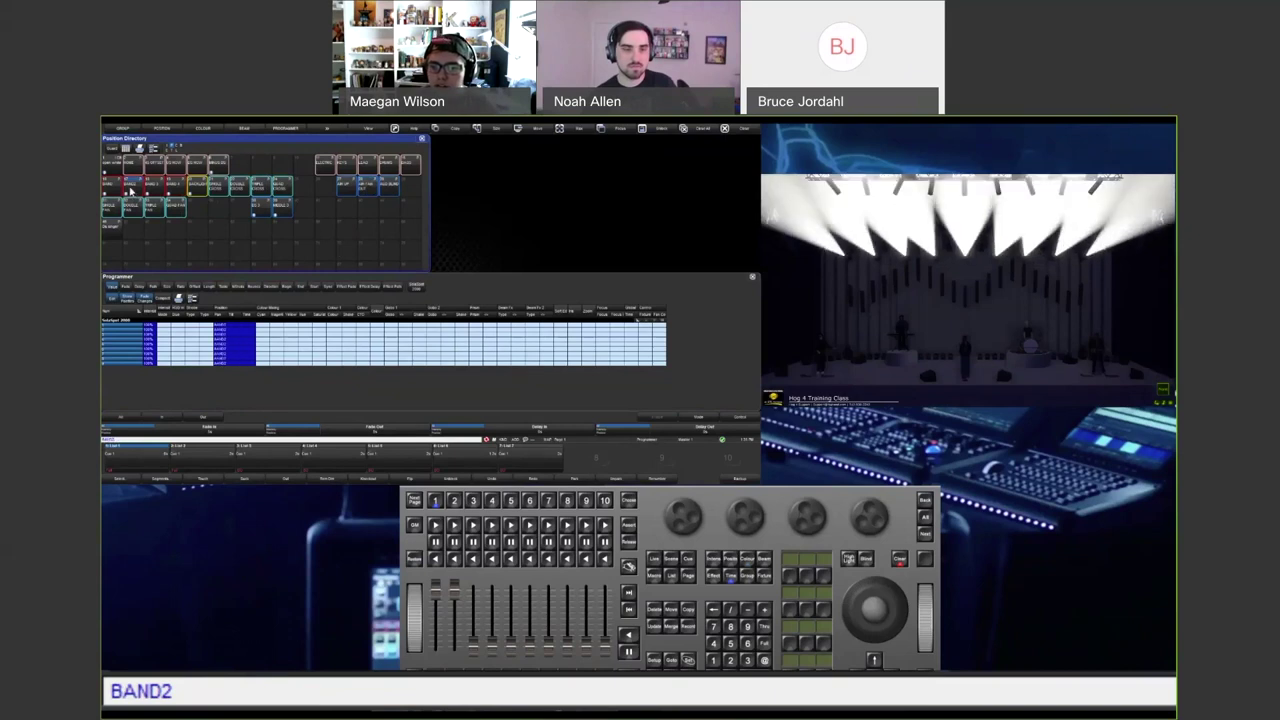